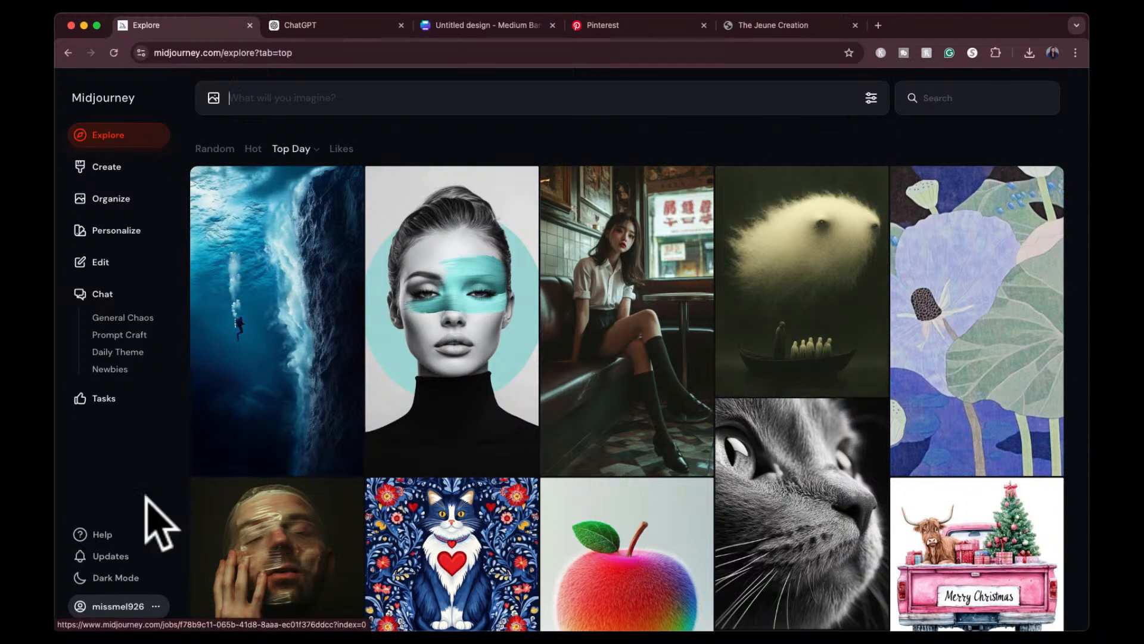
Open the subscription management page and compare the Basic, Standard, Pro and Mega plans with their prices and features
left_click(156, 606)
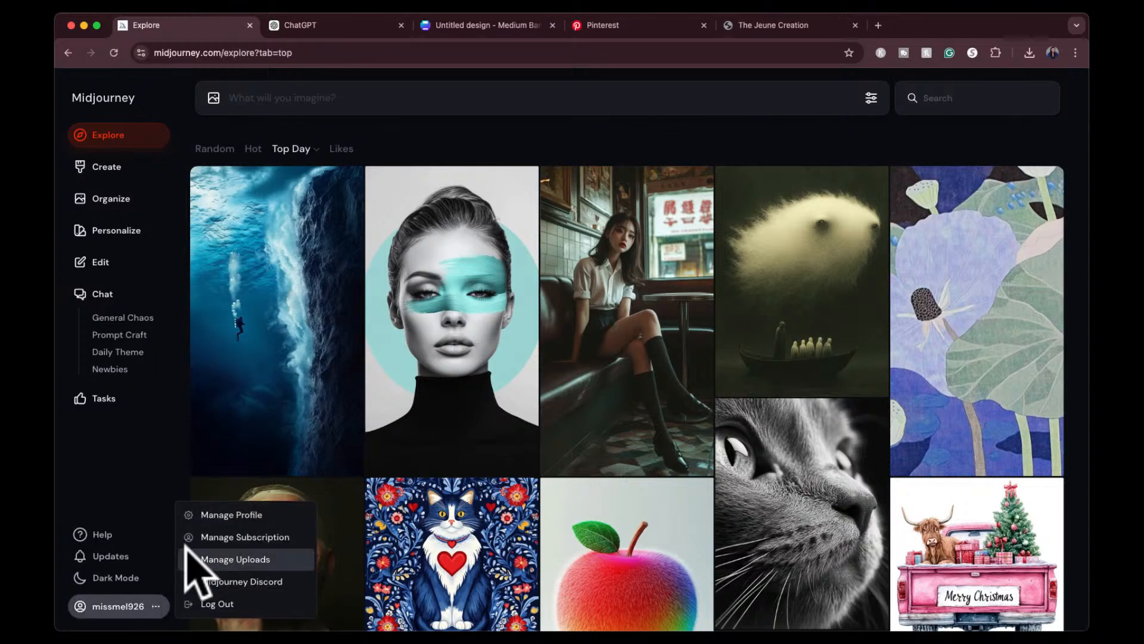
left_click(226, 539)
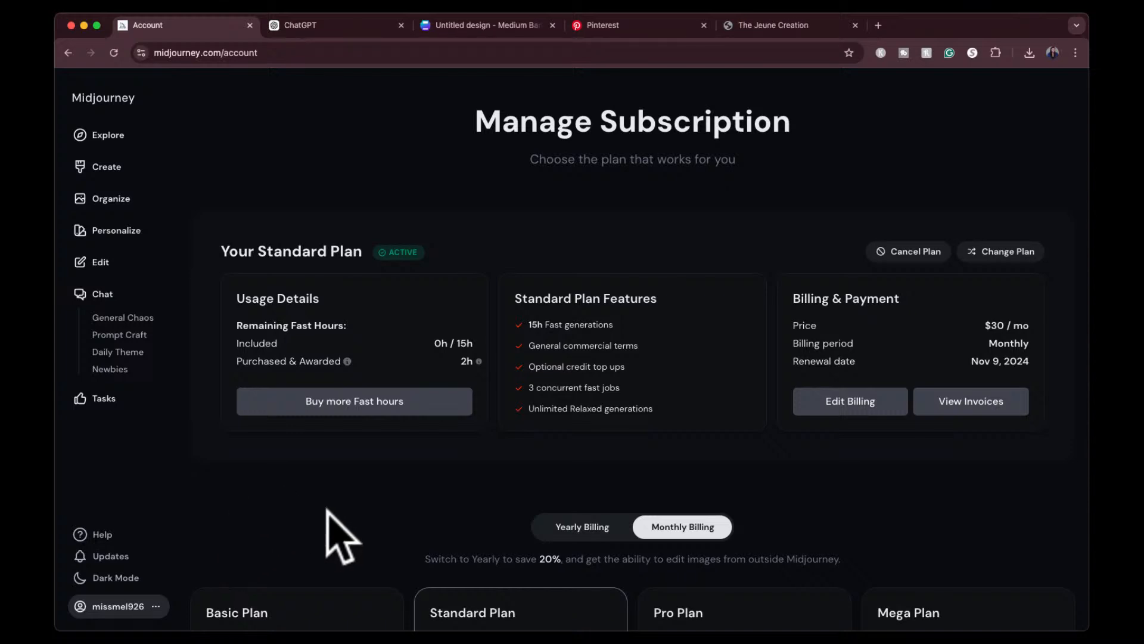
scroll(326, 511, "down", 5)
scroll(326, 509, "down", 1)
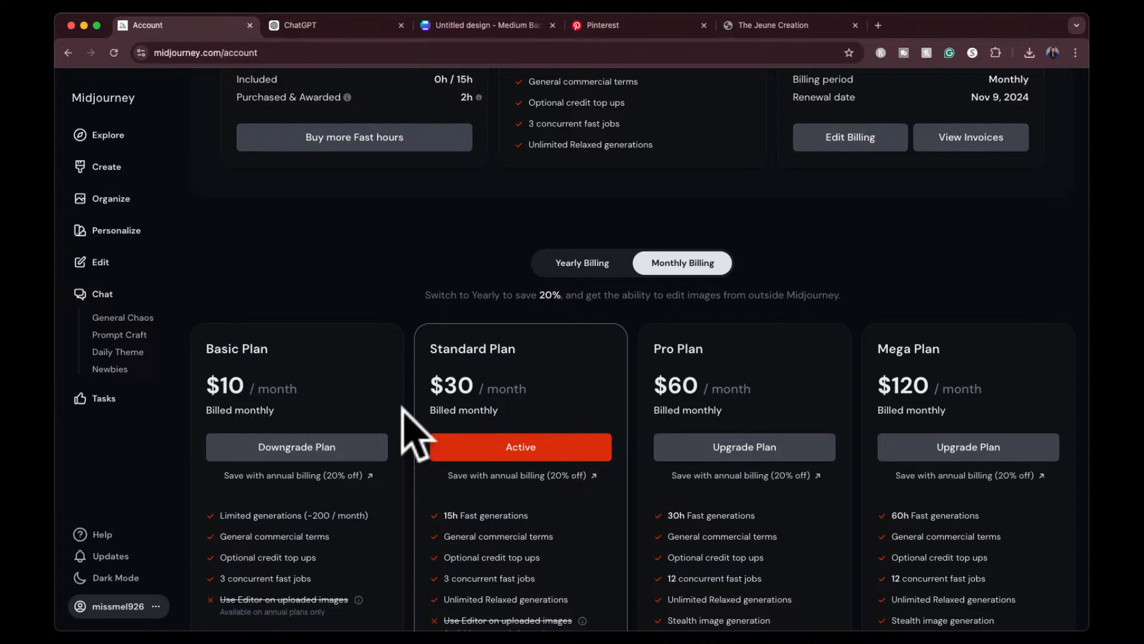
scroll(403, 410, "down", 2)
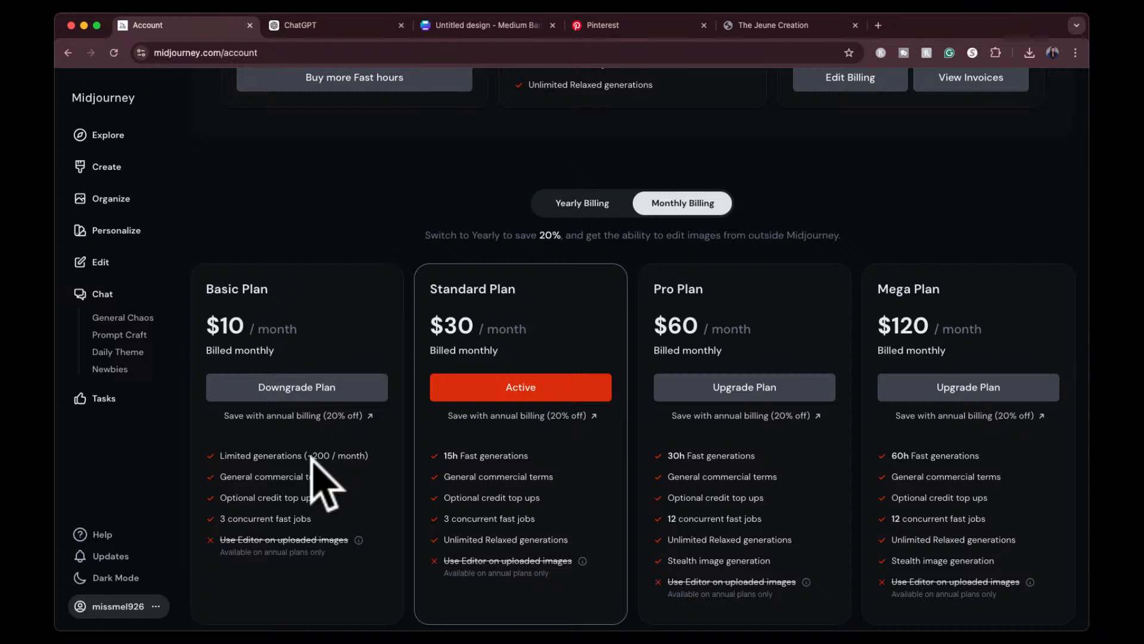
scroll(345, 438, "down", 2)
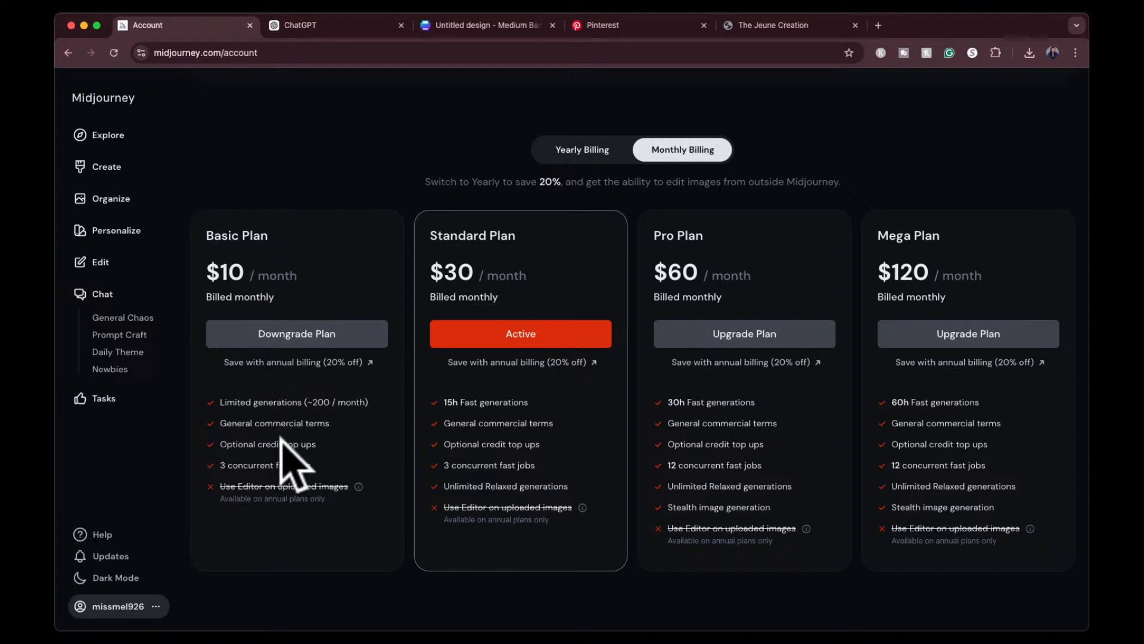
scroll(280, 444, "up", 3)
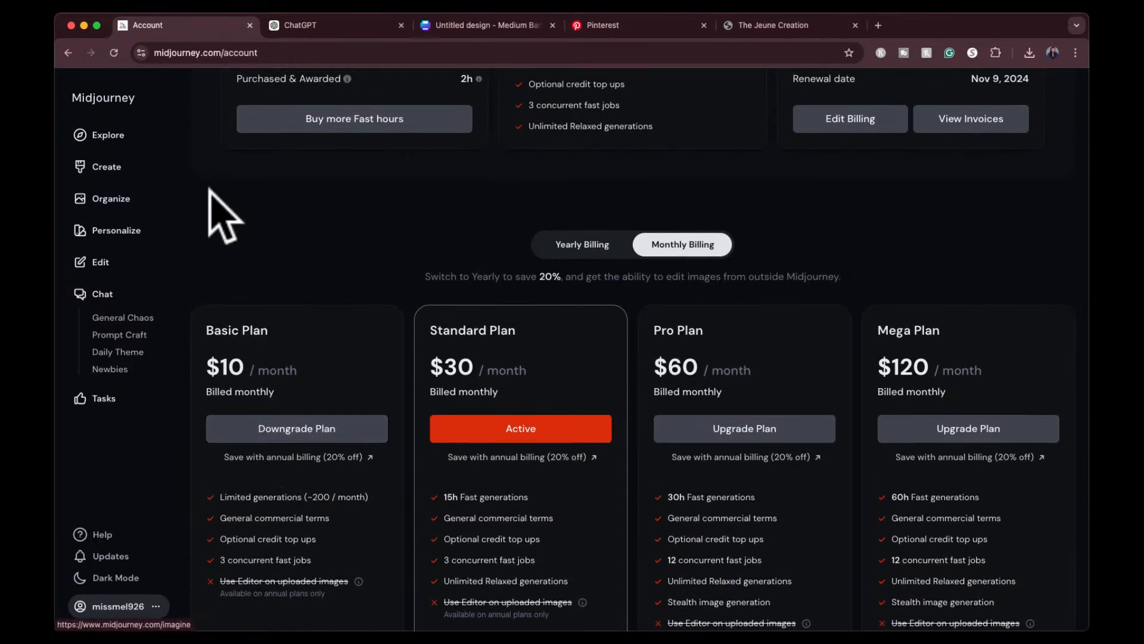
scroll(215, 203, "up", 5)
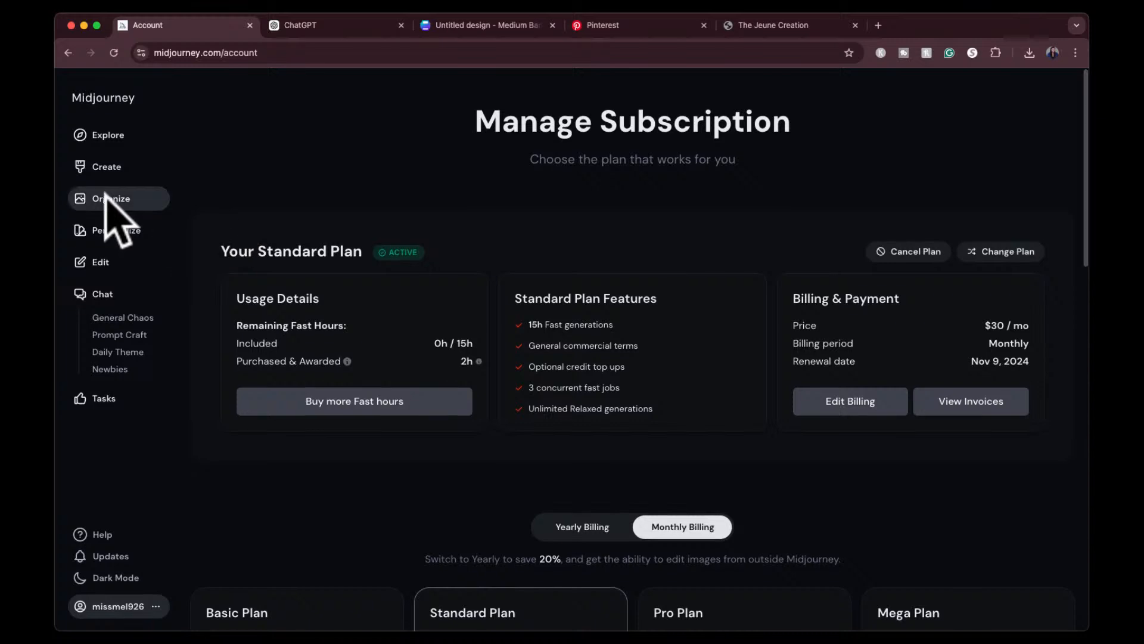
Go to the Explore page and browse the top community images of the day
left_click(90, 137)
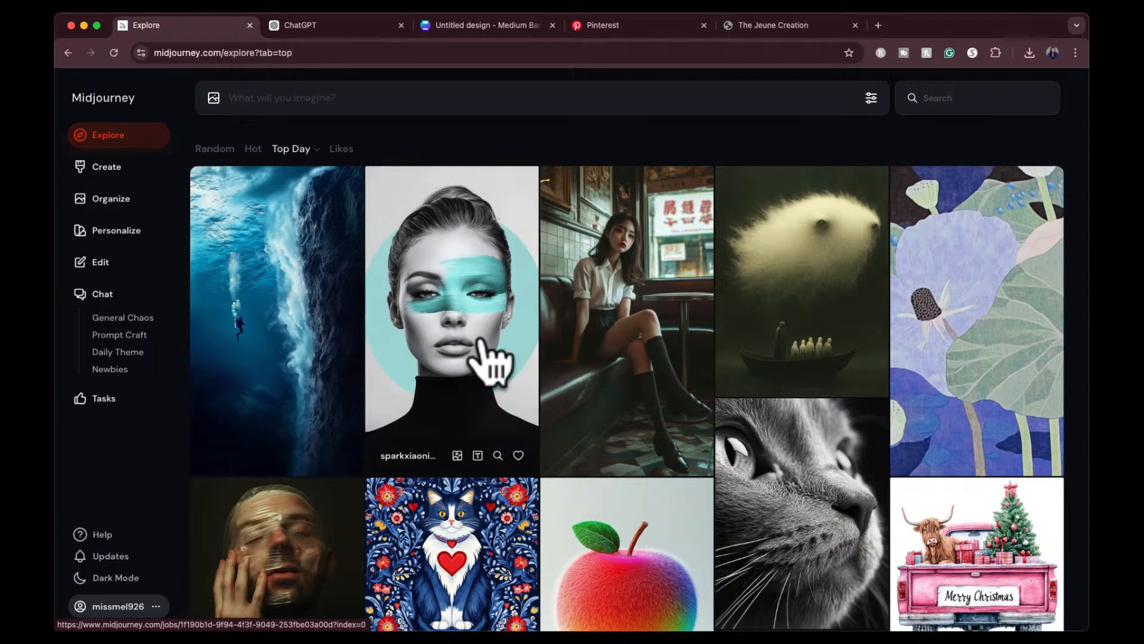
scroll(393, 415, "down", 5)
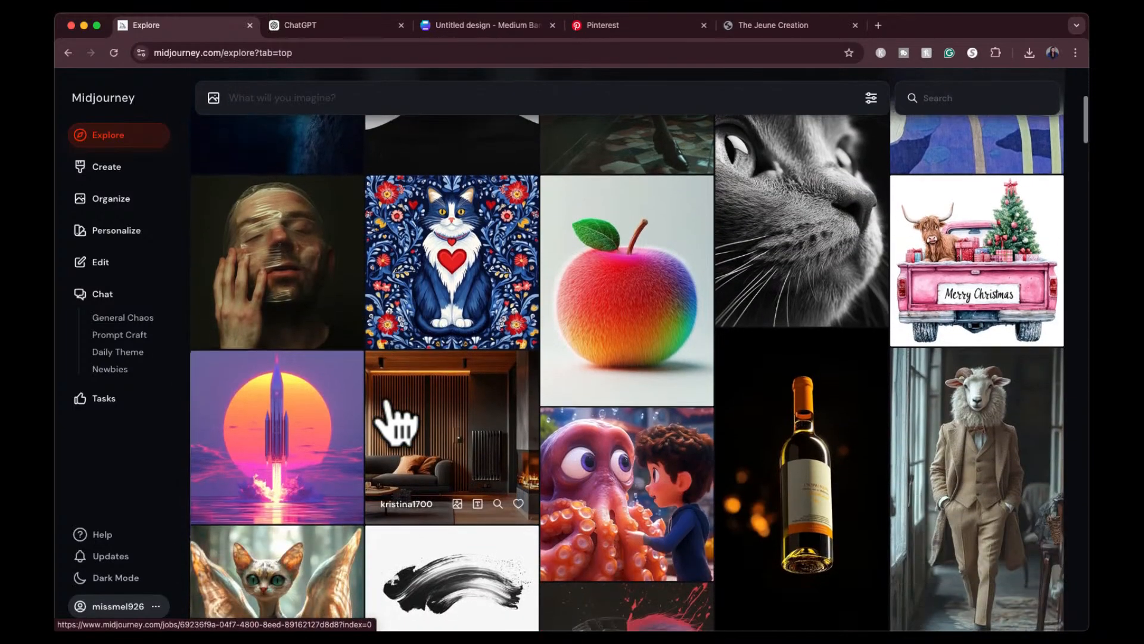
scroll(393, 421, "down", 5)
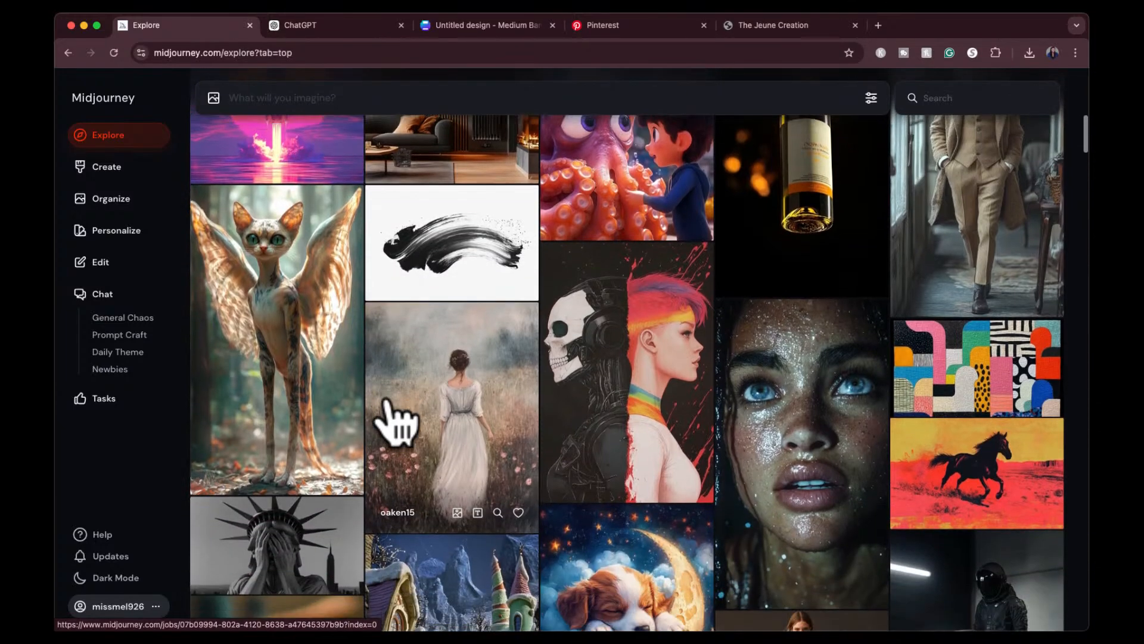
scroll(394, 420, "down", 1)
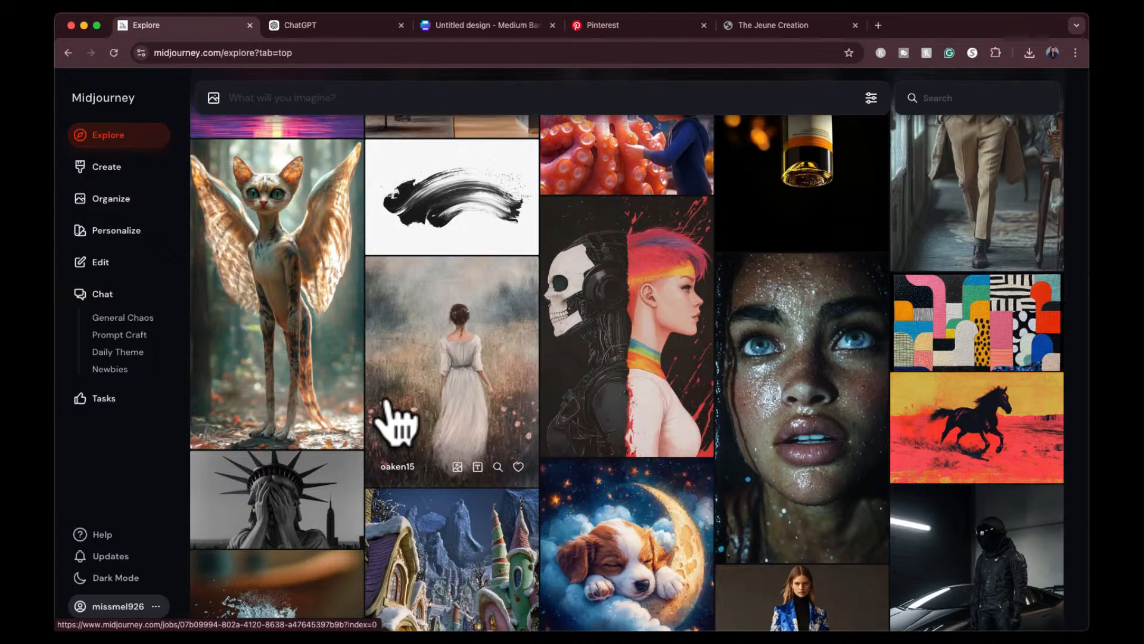
scroll(563, 441, "down", 3)
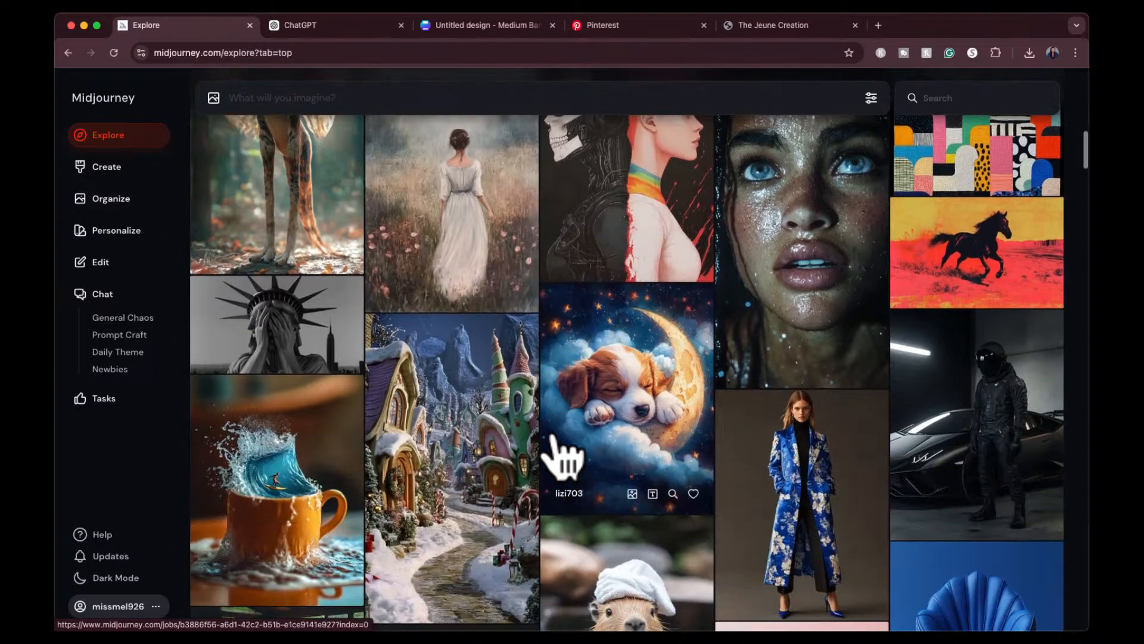
scroll(560, 453, "down", 4)
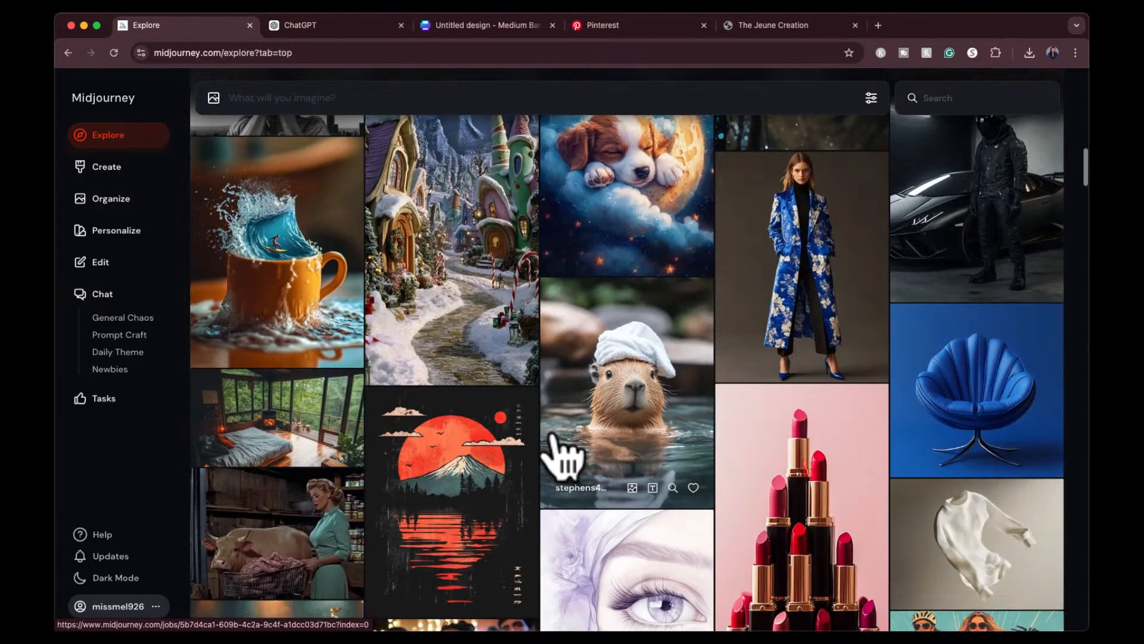
scroll(564, 453, "down", 5)
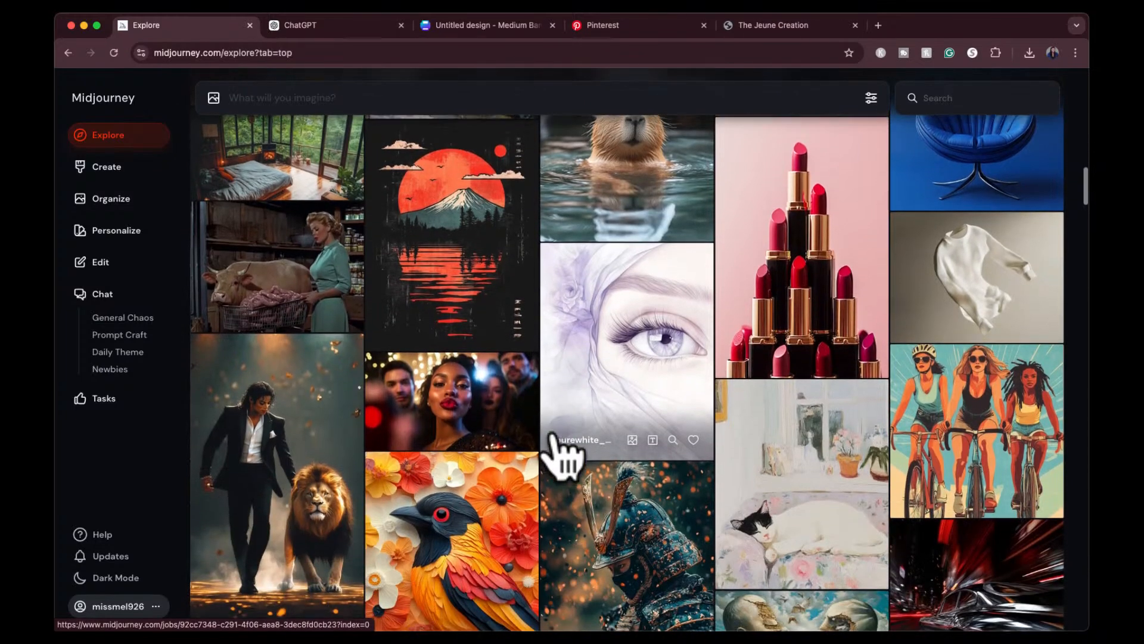
scroll(553, 444, "down", 2)
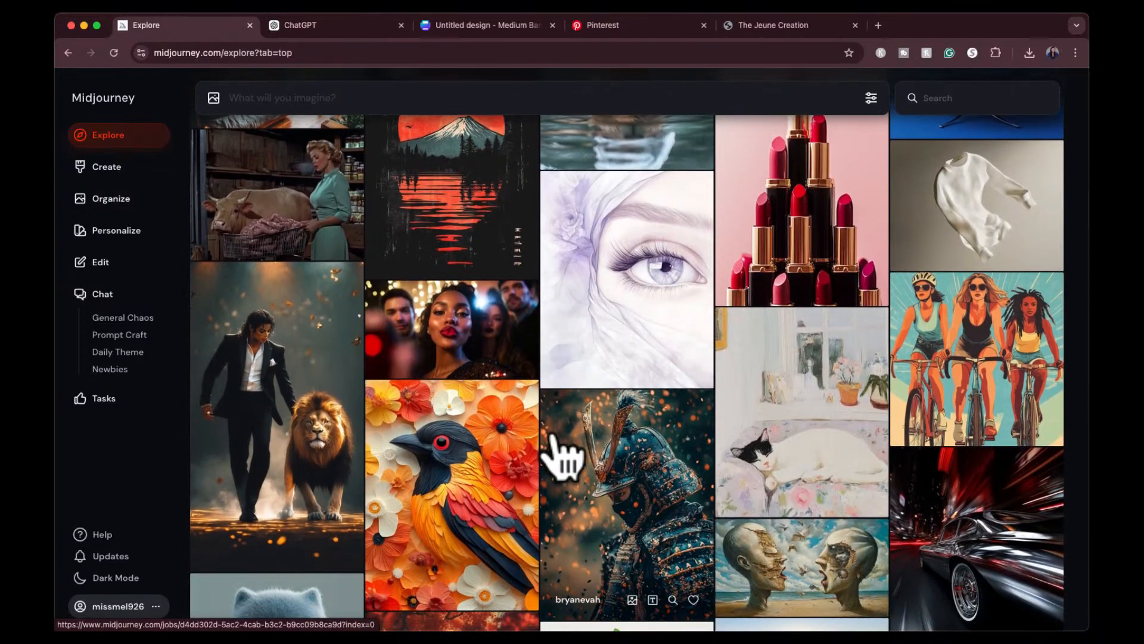
scroll(555, 447, "down", 5)
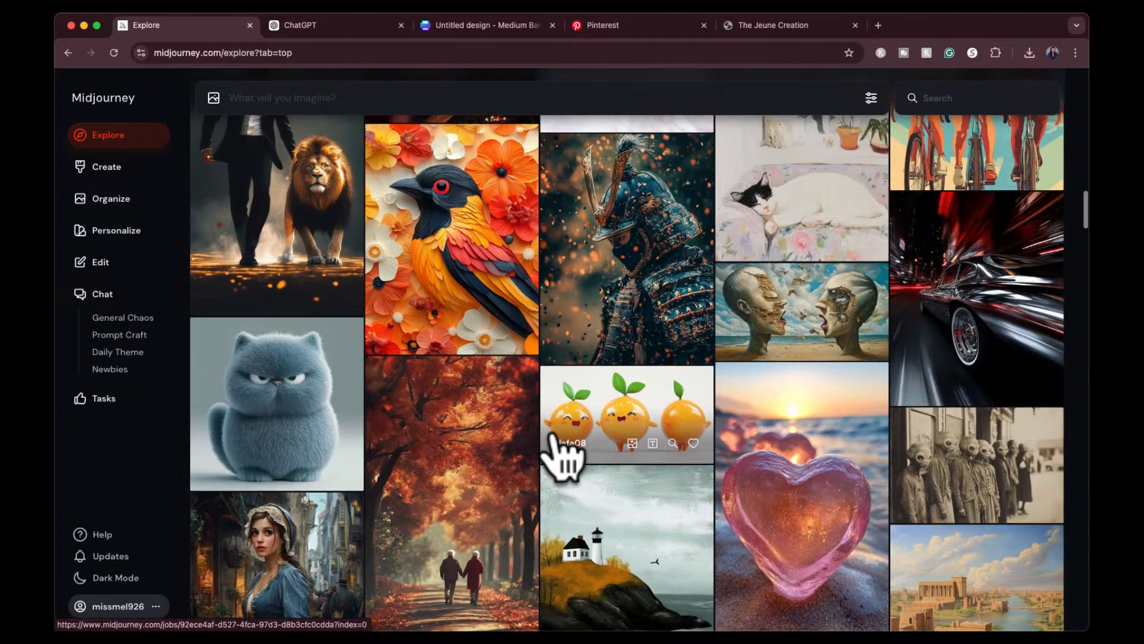
scroll(563, 456, "up", 1)
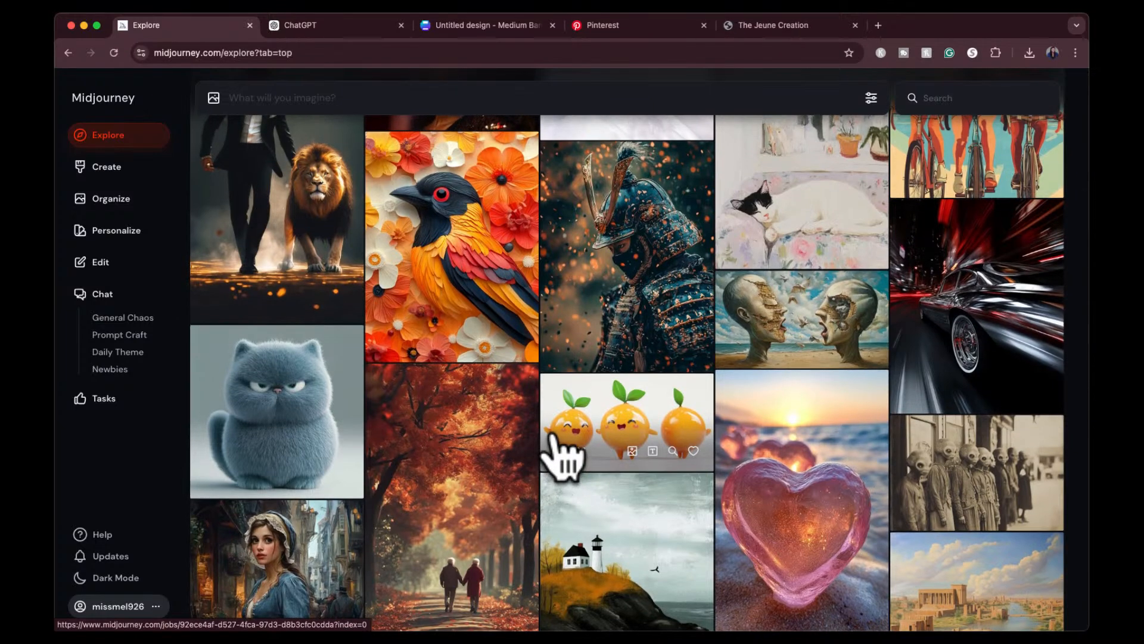
scroll(563, 456, "down", 2)
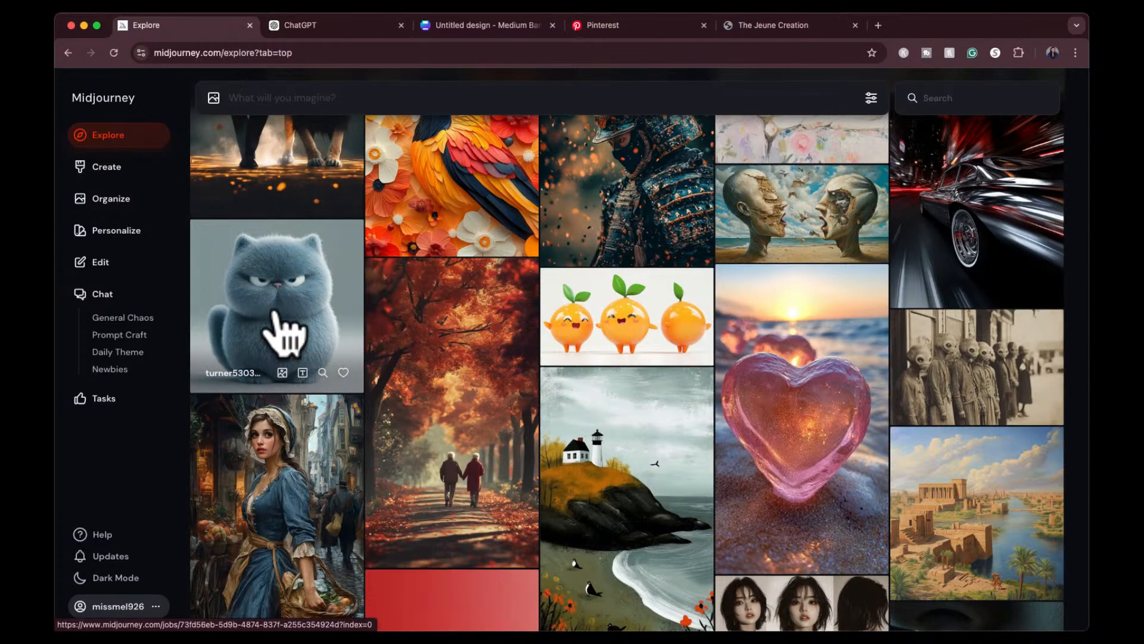
View the prompts and parameters of the angry blue plush cat and lighthouse images, then return to the Explore gallery
left_click(280, 331)
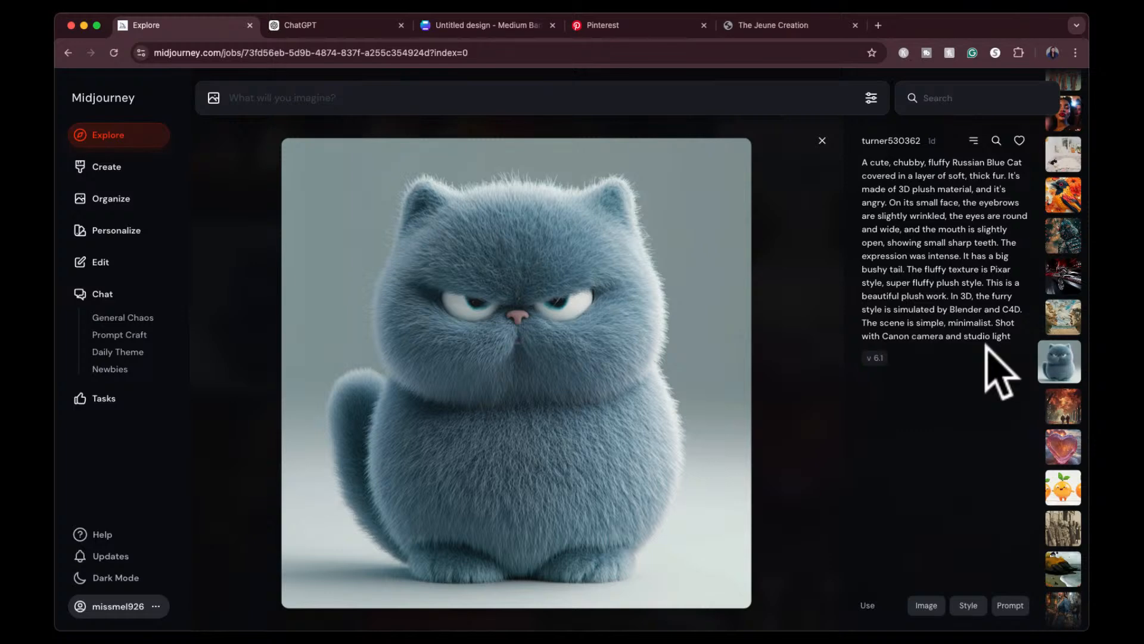
left_click(1058, 438)
left_click(1061, 484)
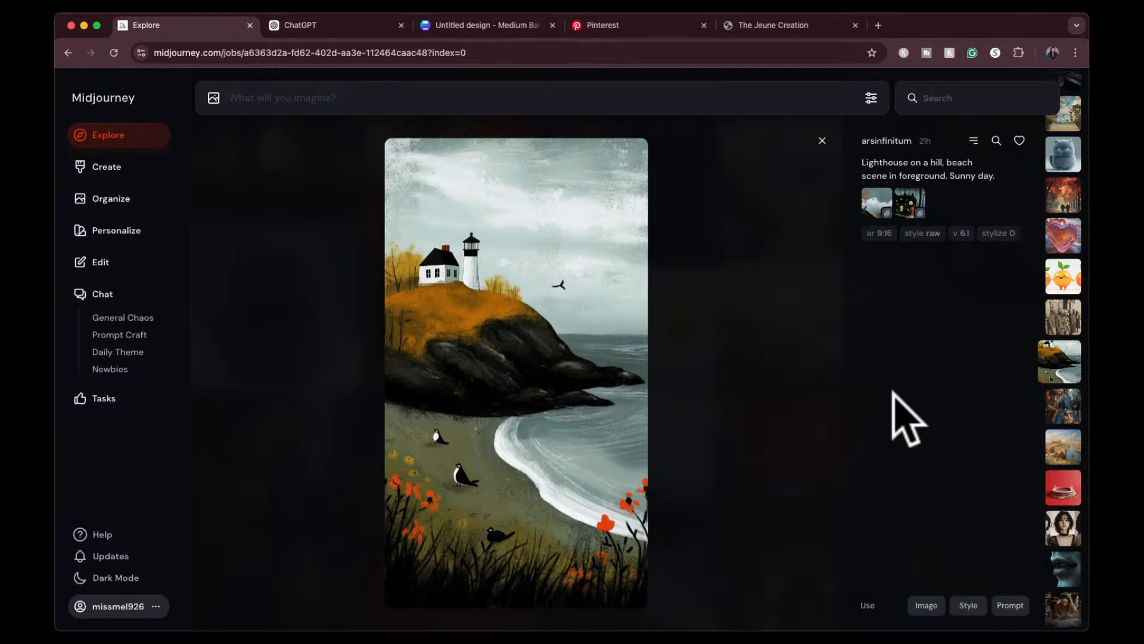
left_click(819, 153)
scroll(711, 389, "down", 3)
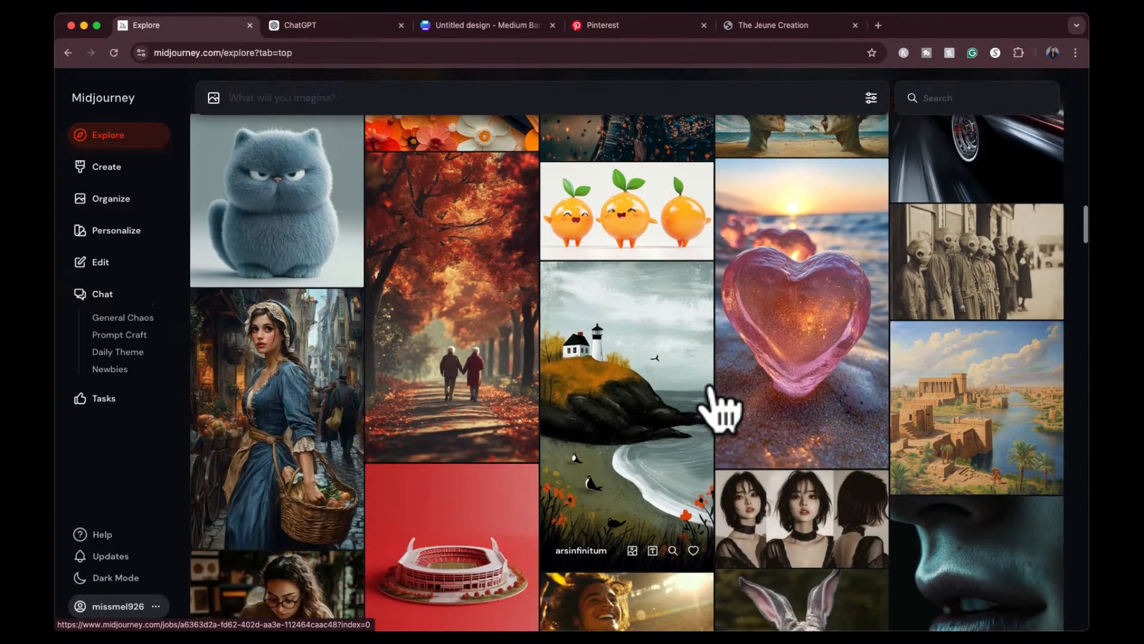
scroll(721, 411, "down", 2)
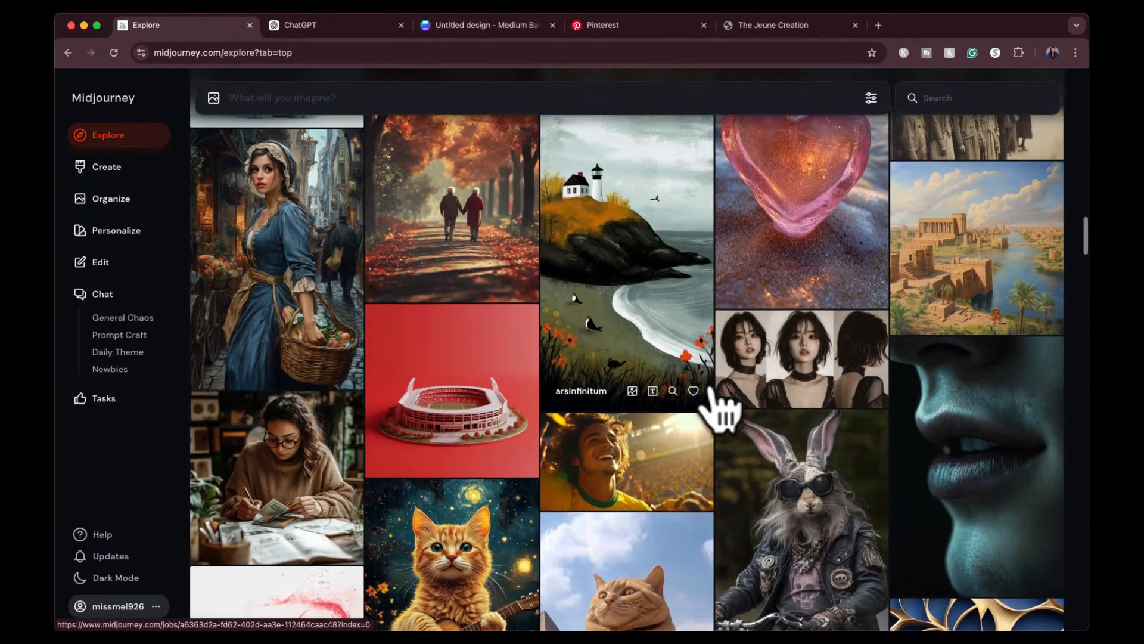
scroll(722, 408, "up", 3)
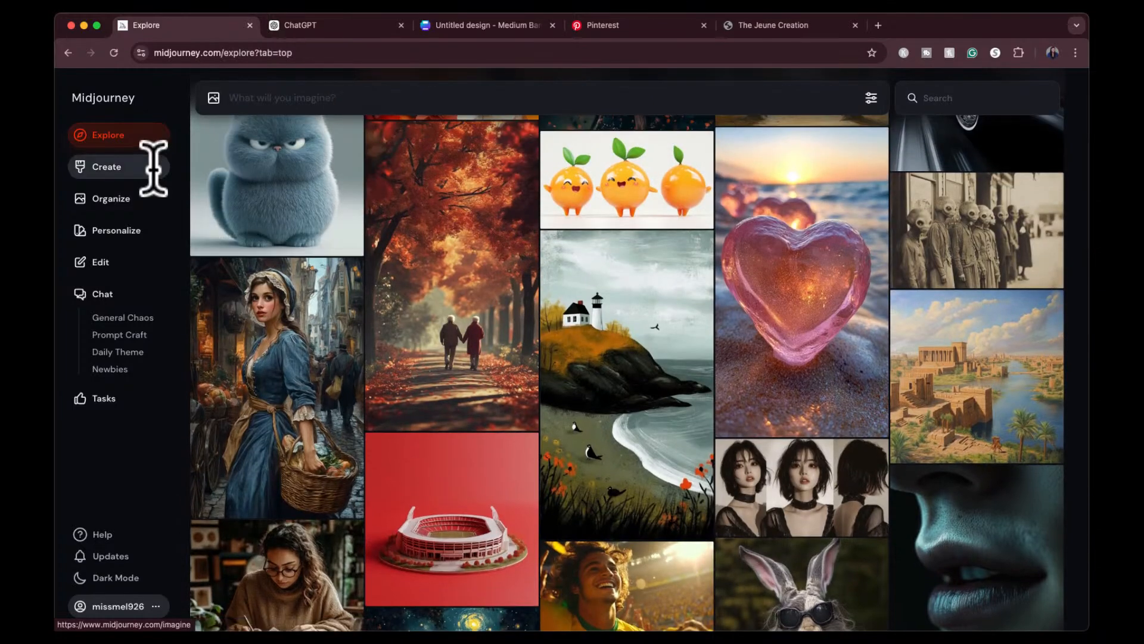
Open the Create page and look through the account's previously generated images and their prompts down to the oldest entry
left_click(116, 172)
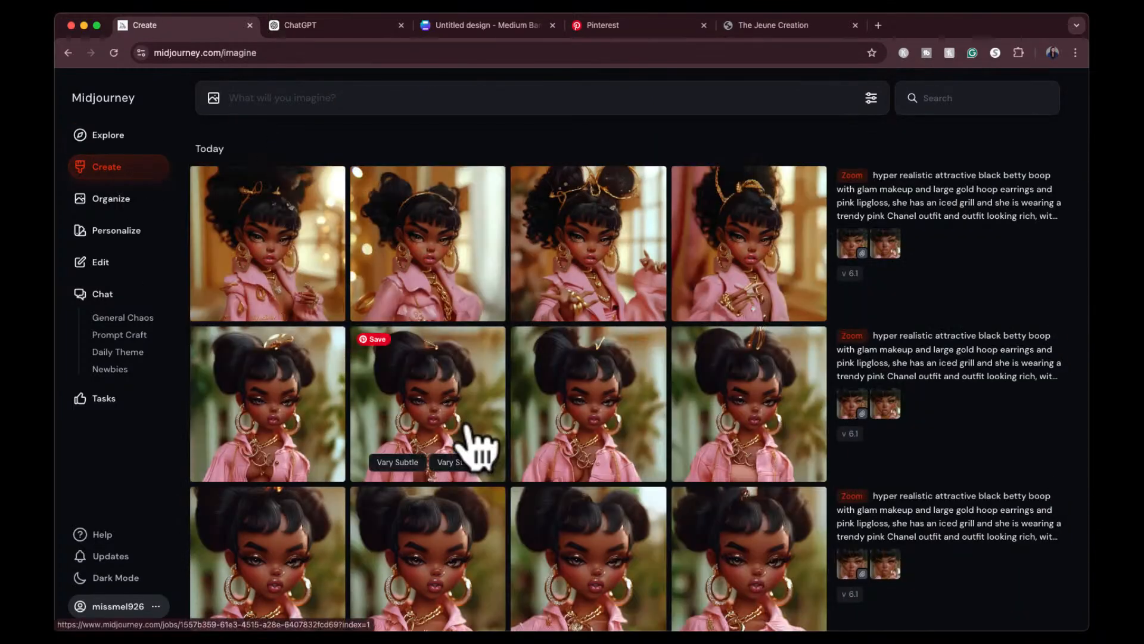
scroll(476, 448, "down", 10)
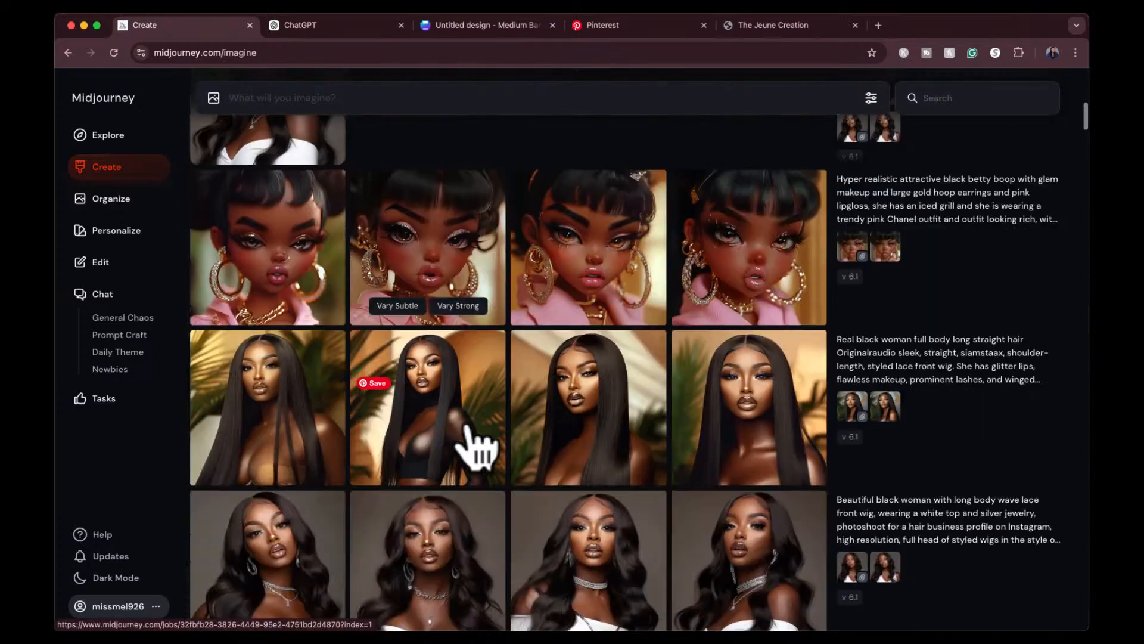
scroll(477, 448, "down", 15)
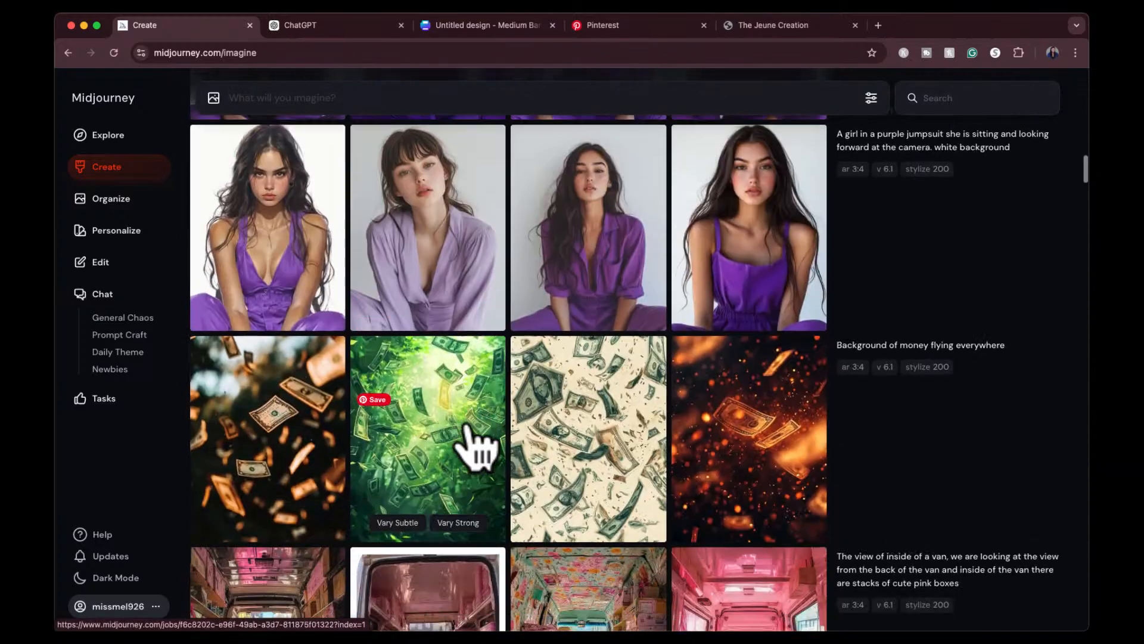
scroll(477, 448, "down", 15)
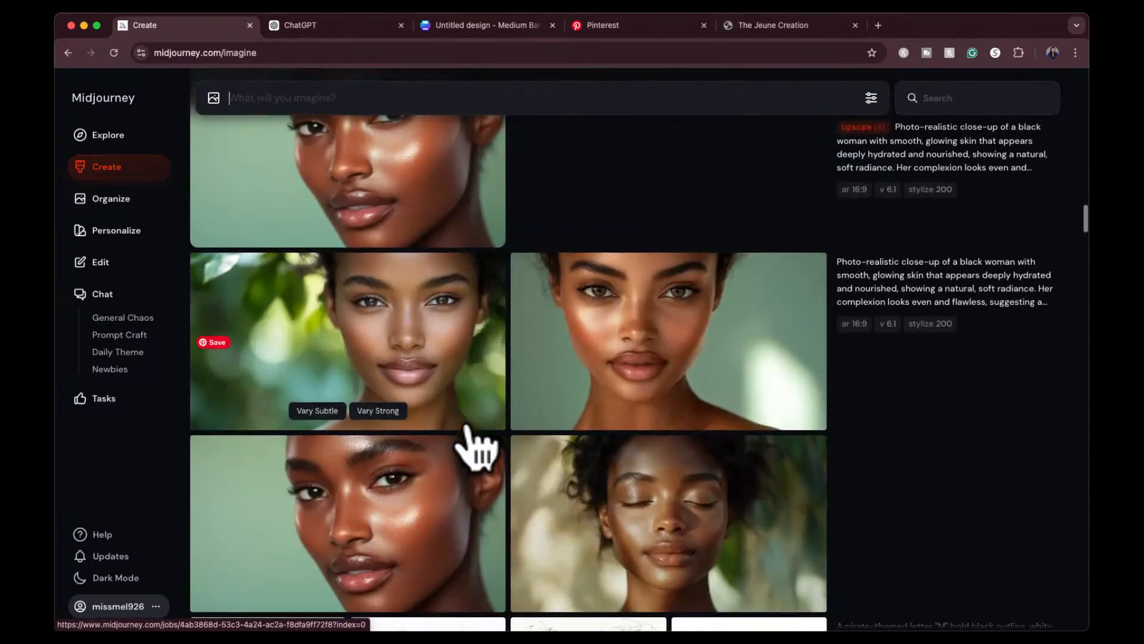
scroll(477, 448, "down", 15)
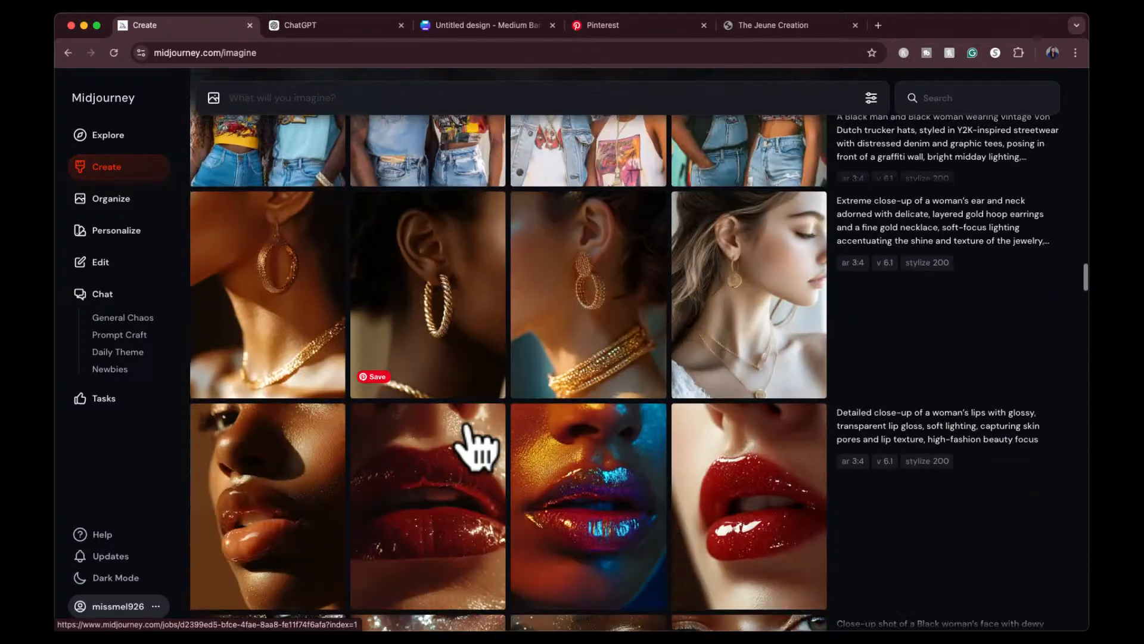
scroll(477, 448, "down", 15)
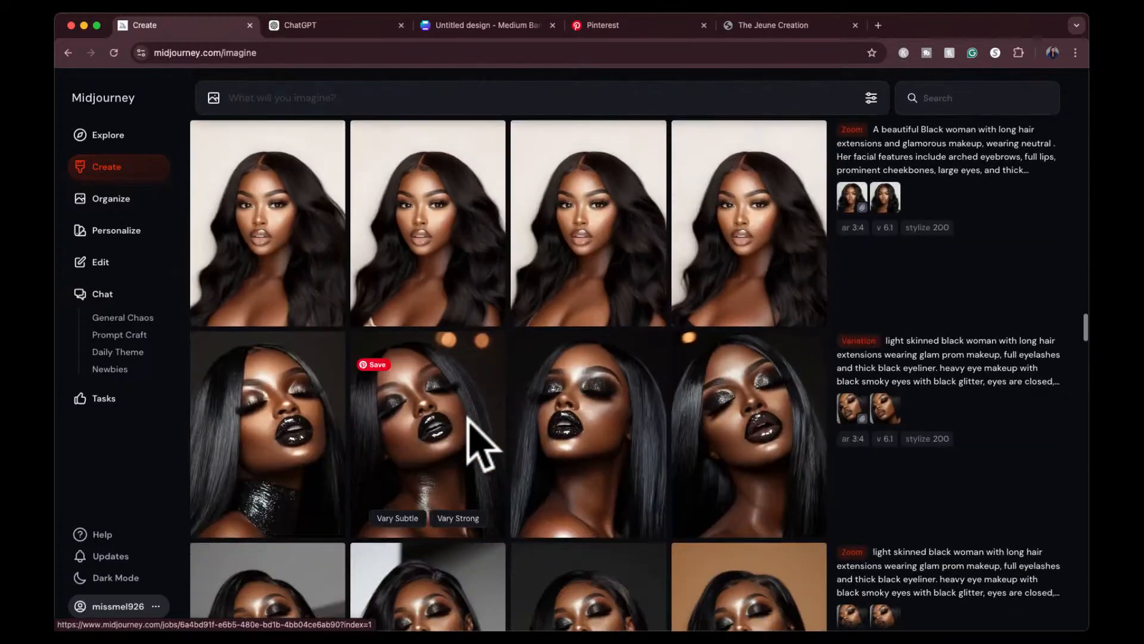
scroll(477, 448, "down", 15)
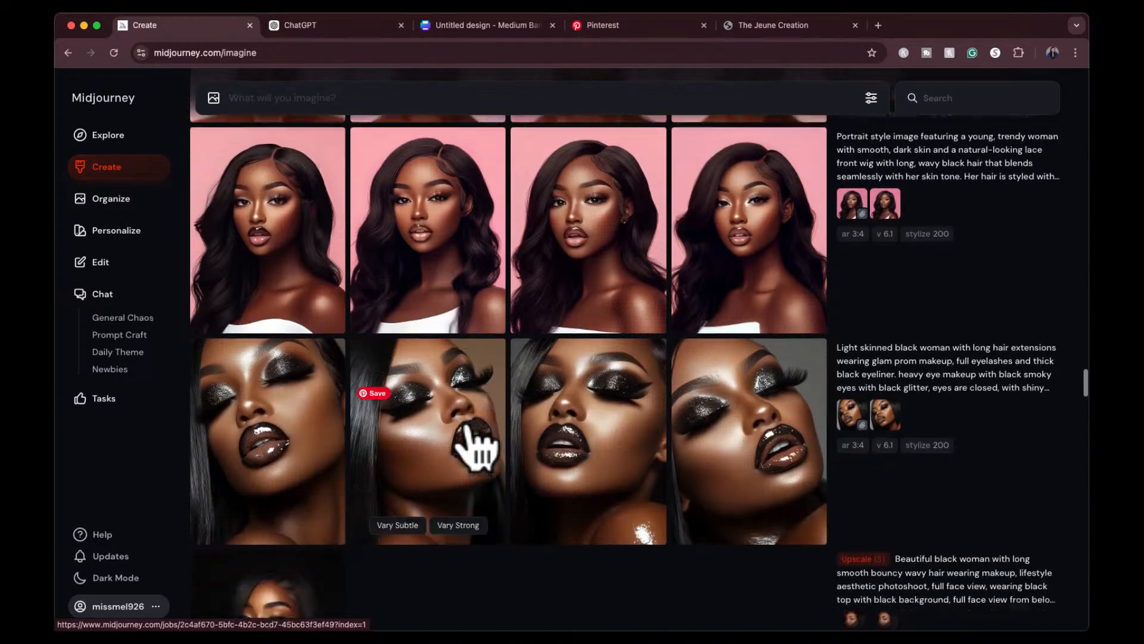
scroll(477, 448, "down", 15)
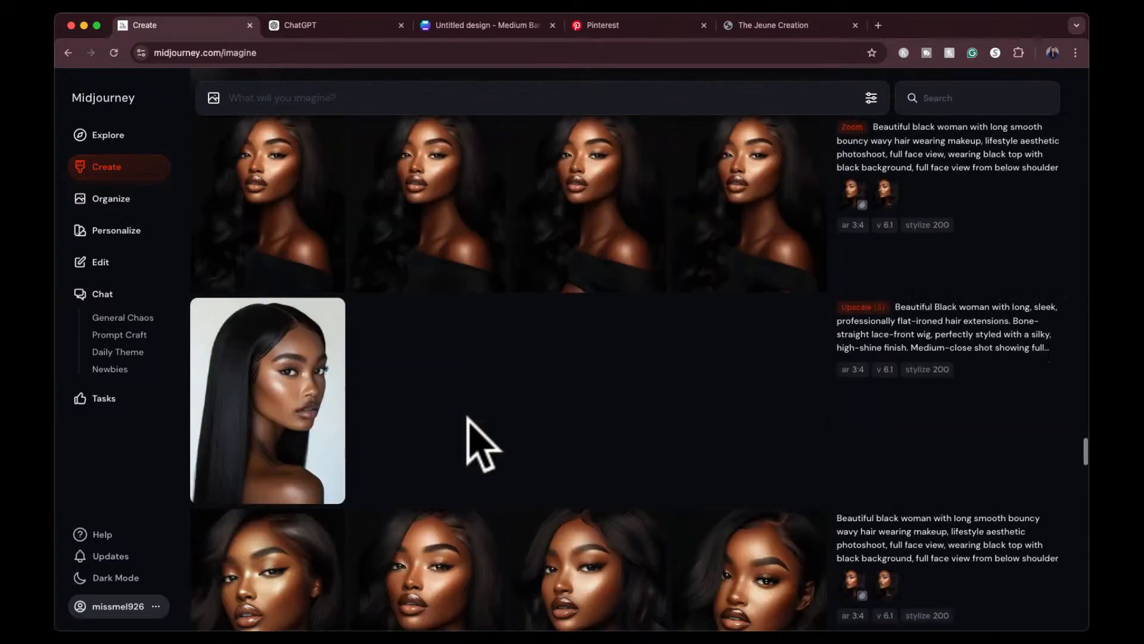
scroll(468, 419, "down", 10)
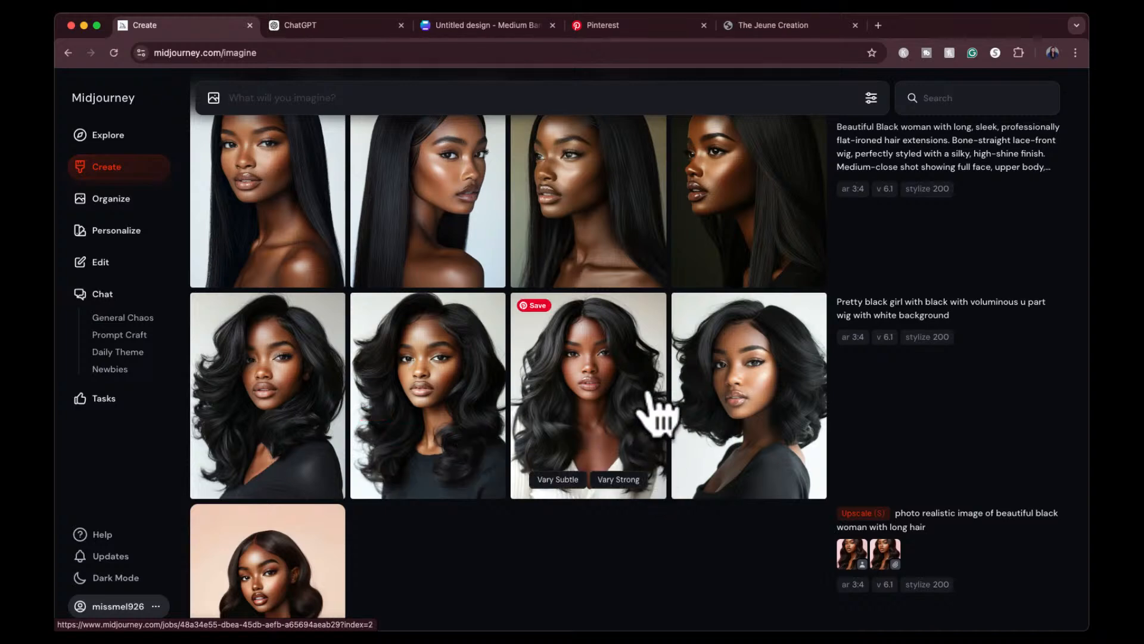
scroll(649, 397, "down", 15)
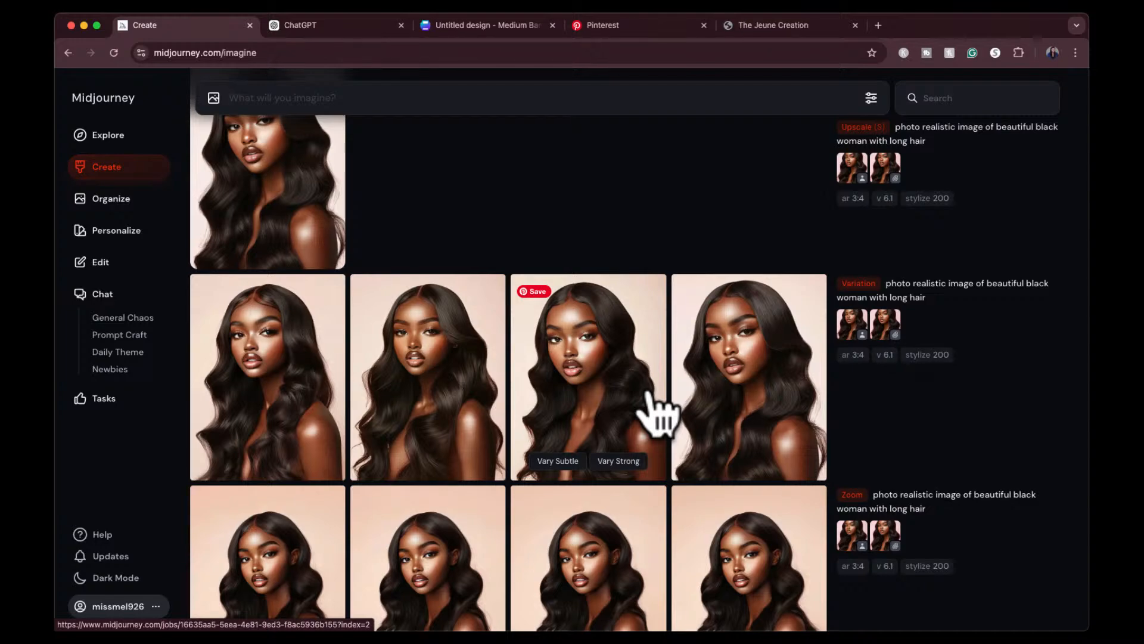
scroll(658, 411, "down", 10)
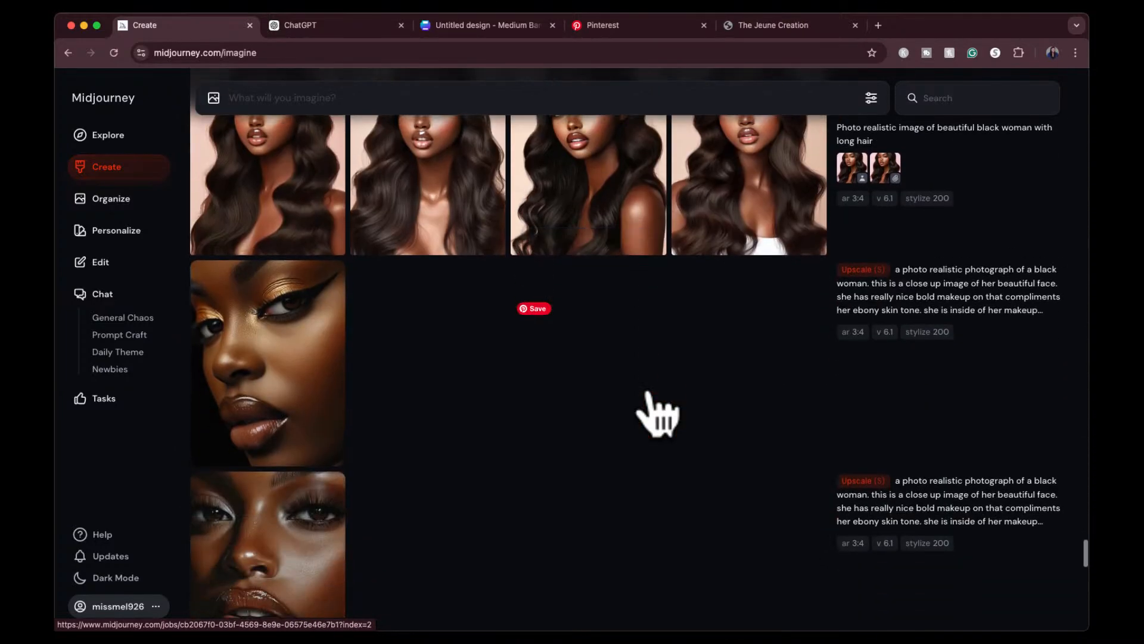
scroll(648, 393, "down", 20)
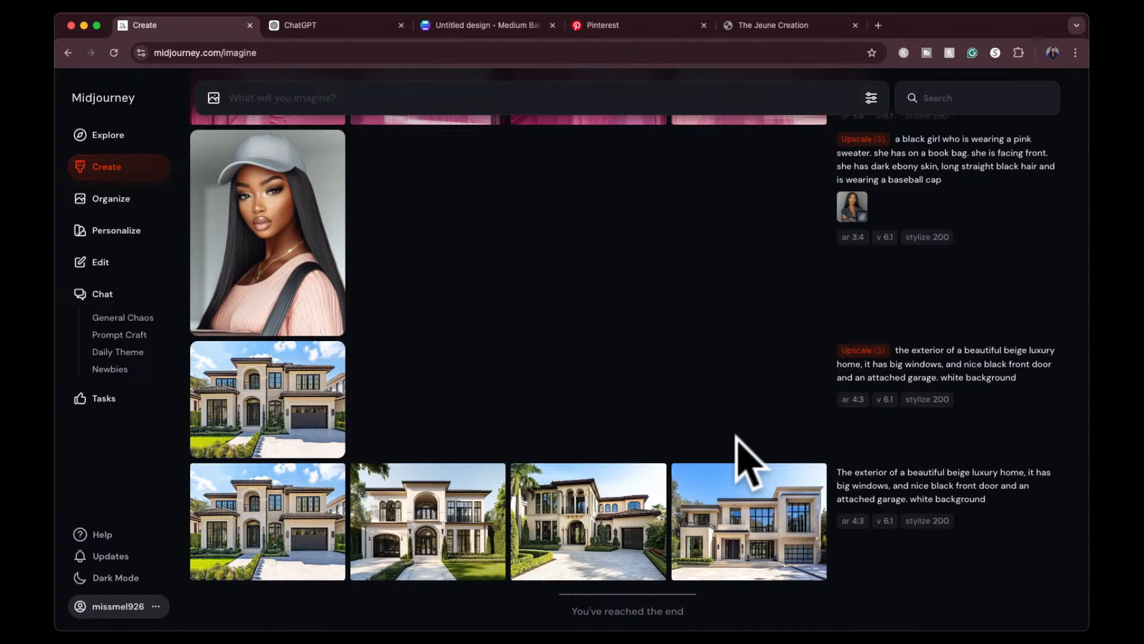
Open the oldest beige luxury home generation, compare its image variants, and close the enlarged view
mouse_move(858, 486)
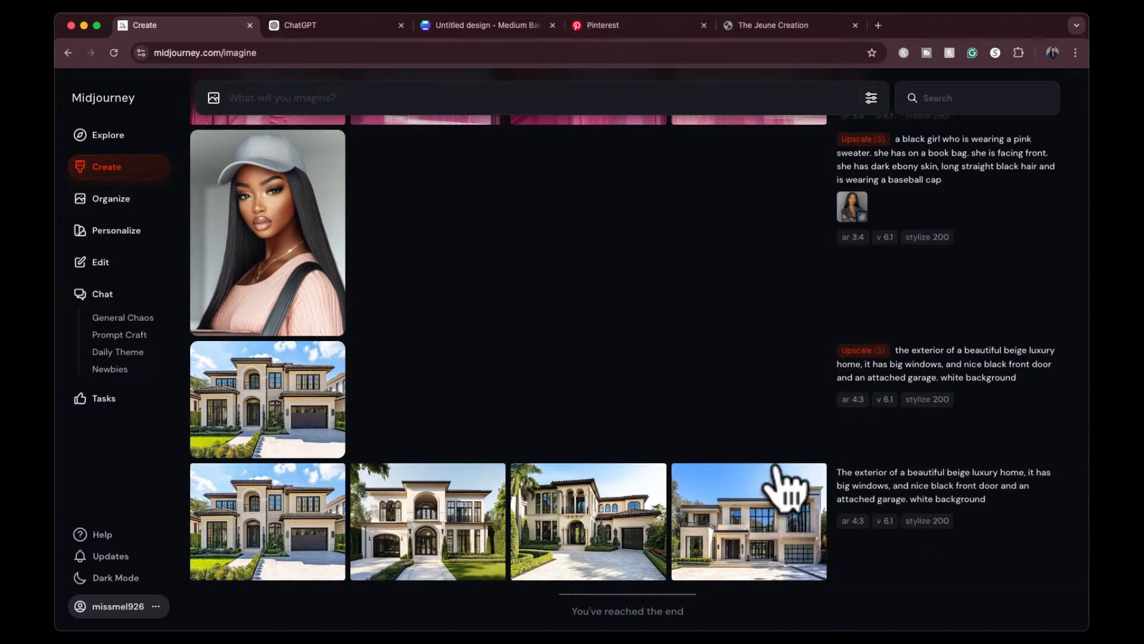
left_click(284, 507)
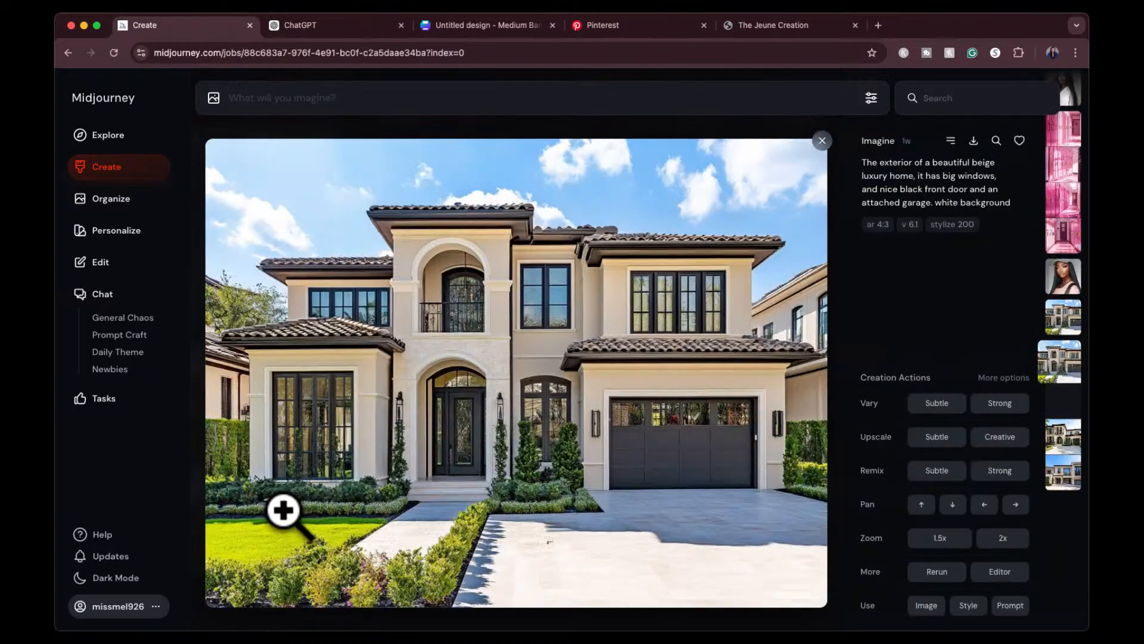
key("Right")
key("Right")
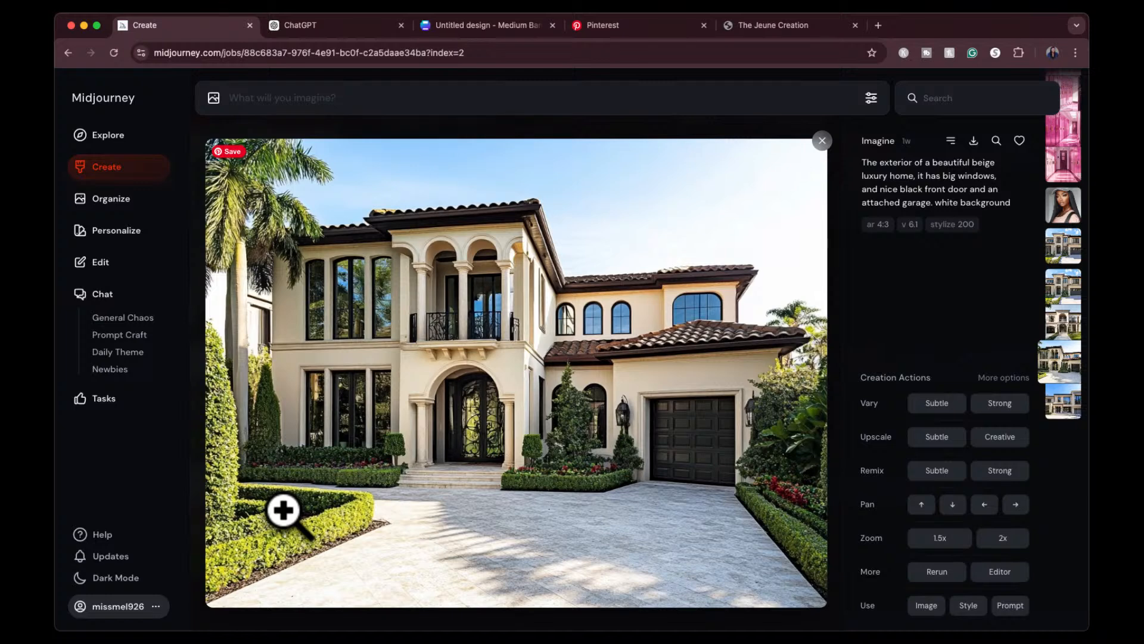
key("Left")
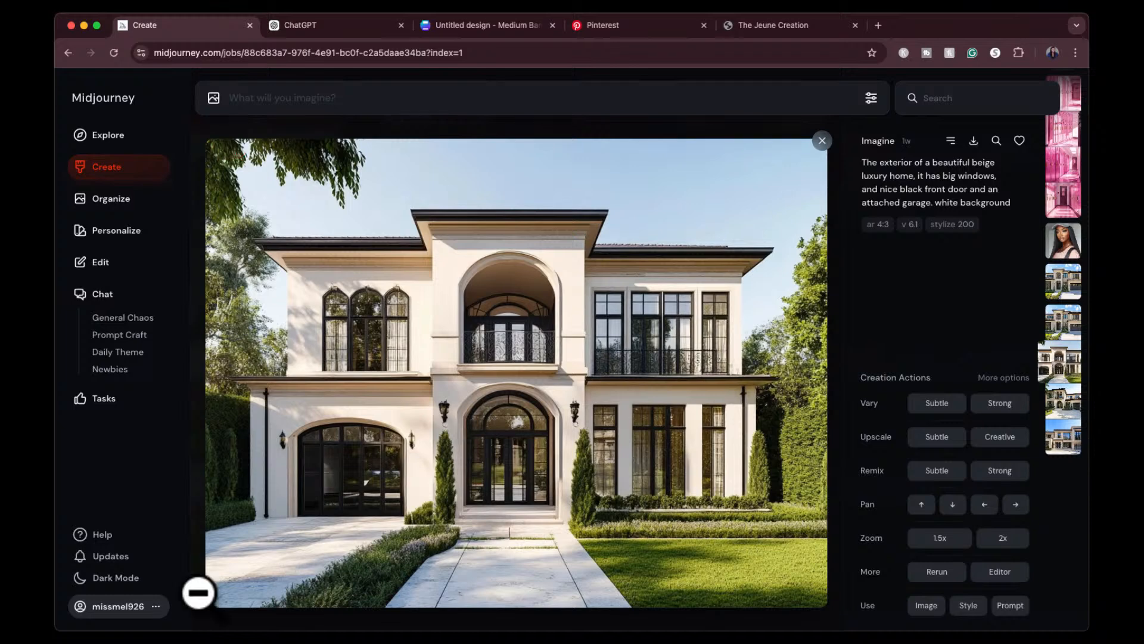
left_click(821, 141)
View the upscaled portrait of the girl in the baseball cap and the first pink school lockers image with their prompts
scroll(496, 185, "up", 3)
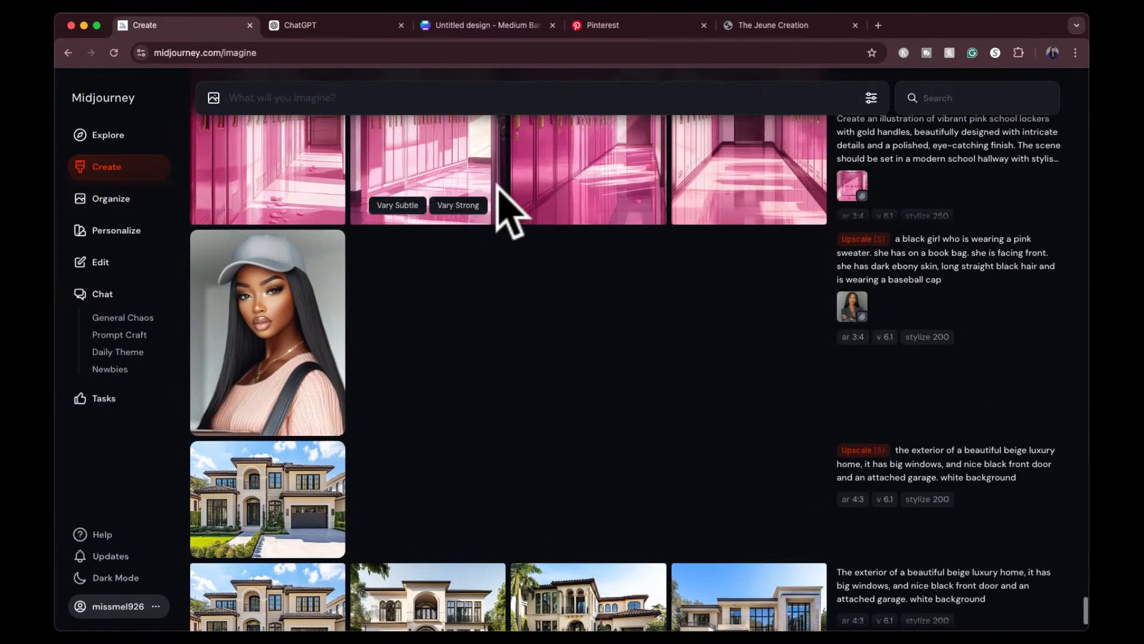
left_click(267, 401)
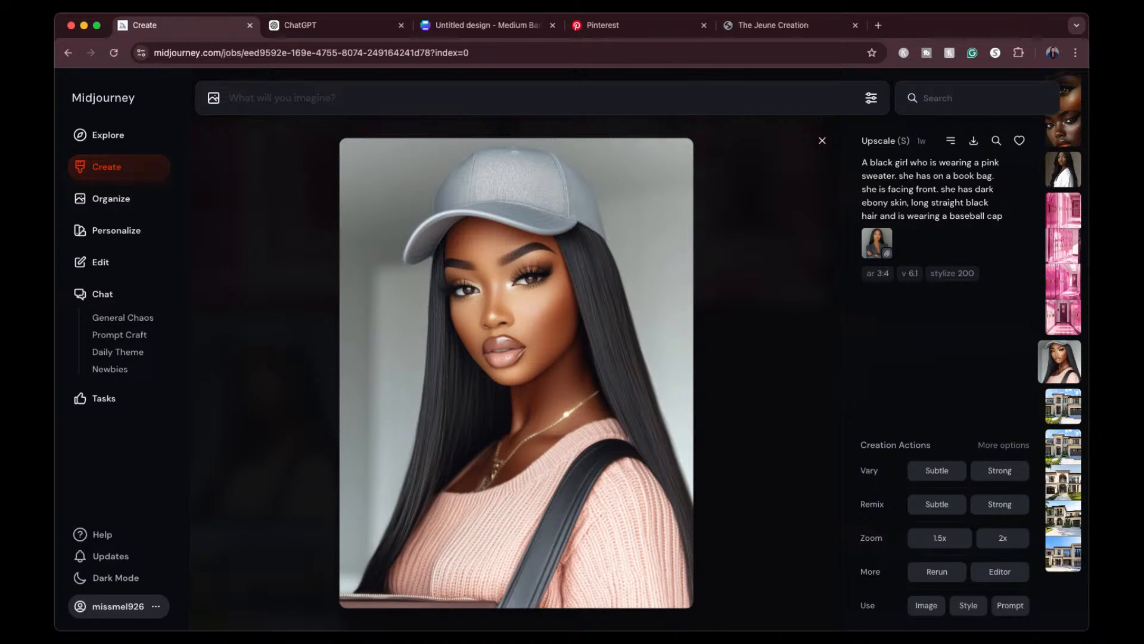
left_click(823, 142)
scroll(856, 288, "up", 2)
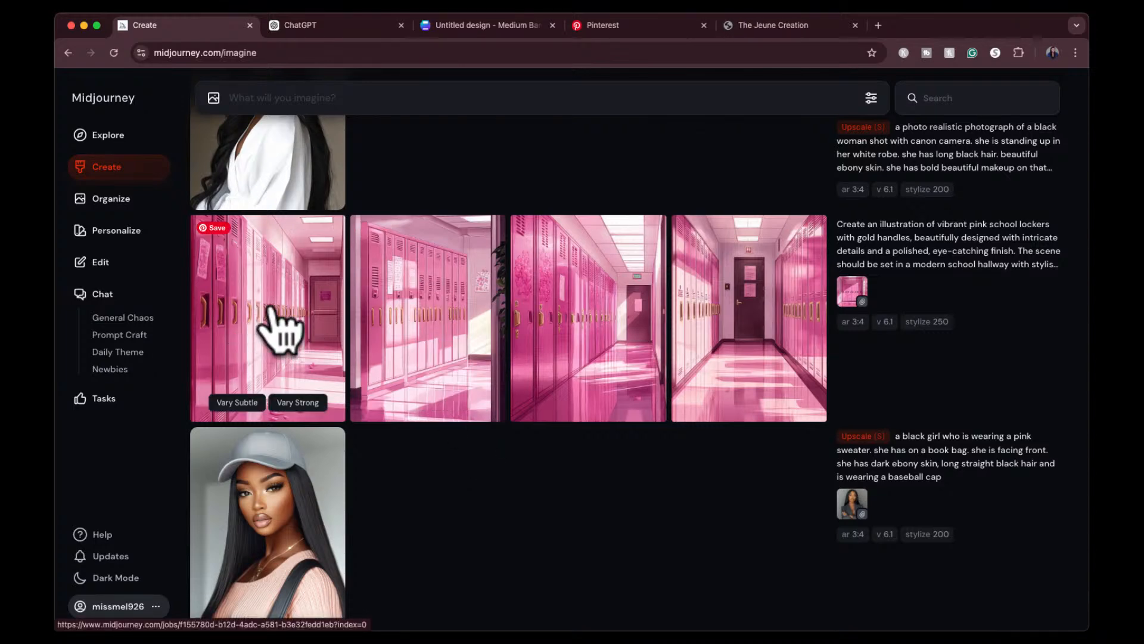
left_click(280, 329)
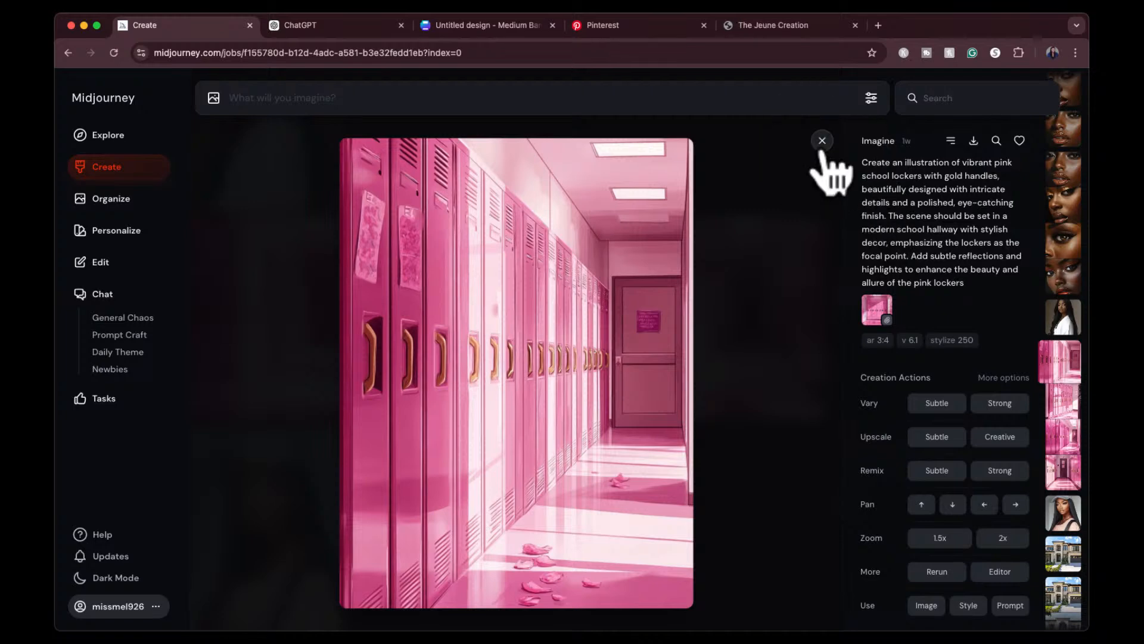
left_click(822, 141)
Browse up to the close-up makeup portraits and open the fourth one, with orange lips, alongside its prompt
scroll(710, 286, "up", 3)
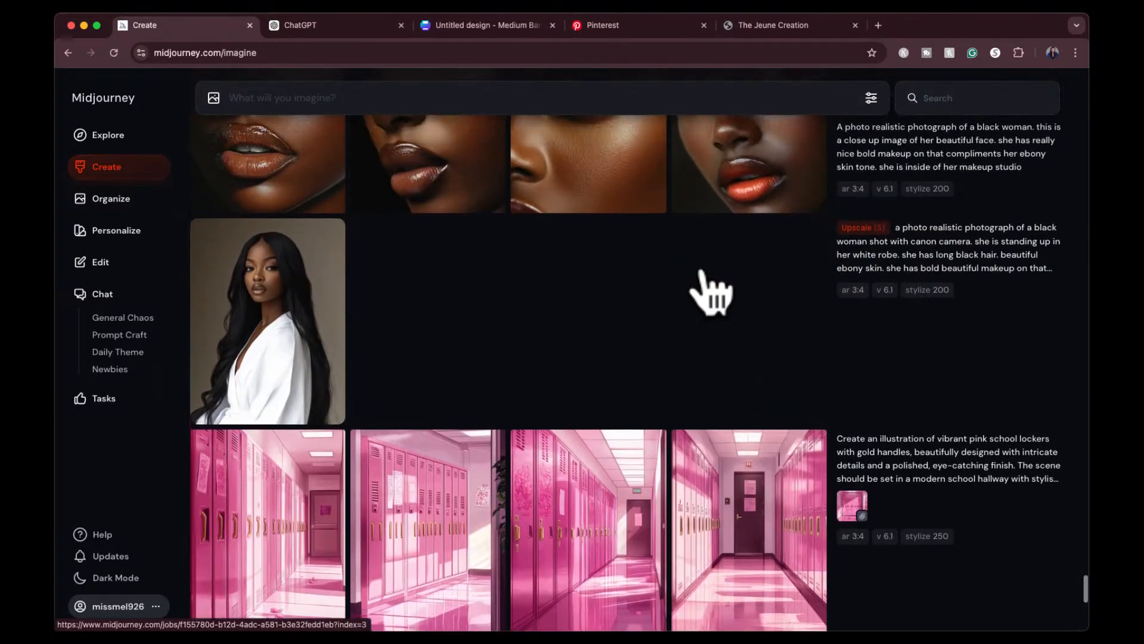
scroll(709, 292, "up", 2)
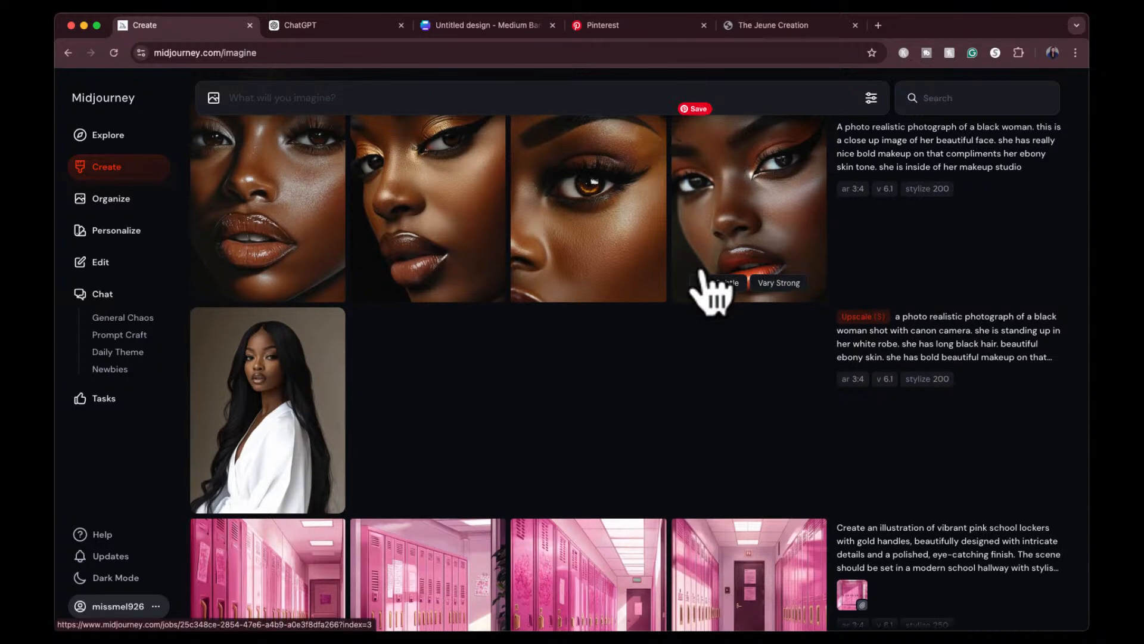
scroll(901, 280, "up", 2)
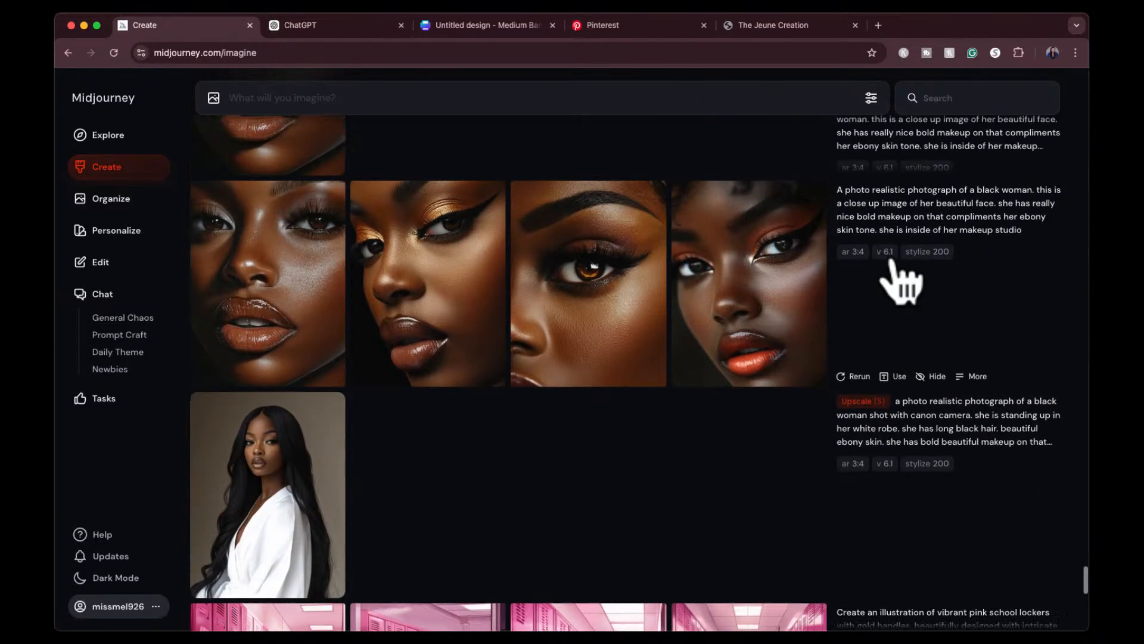
scroll(901, 280, "up", 3)
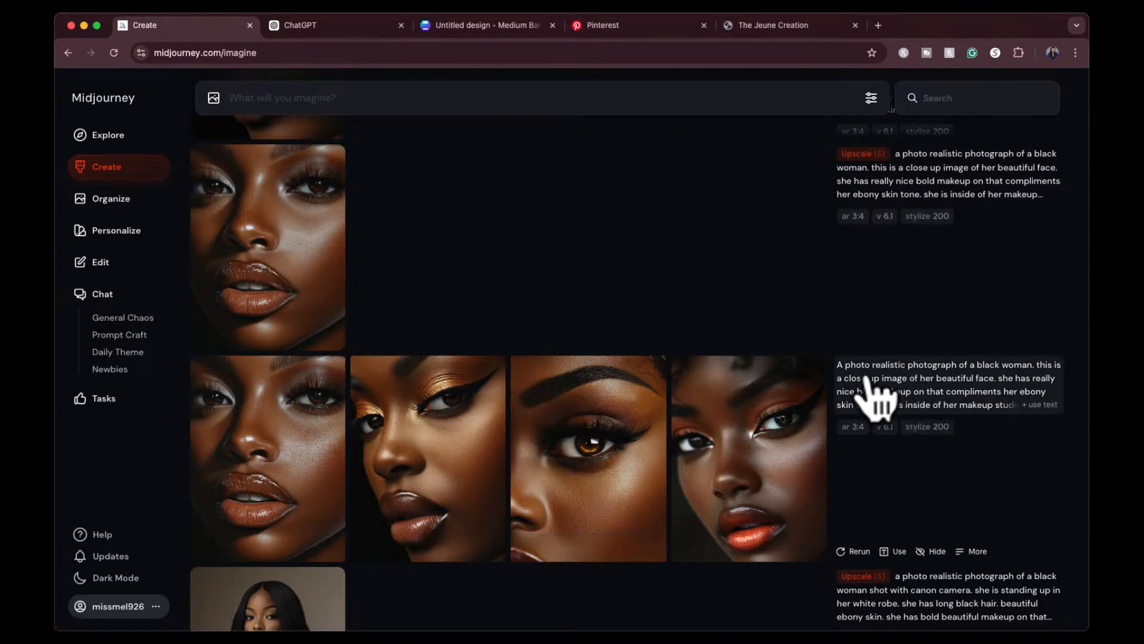
left_click(724, 474)
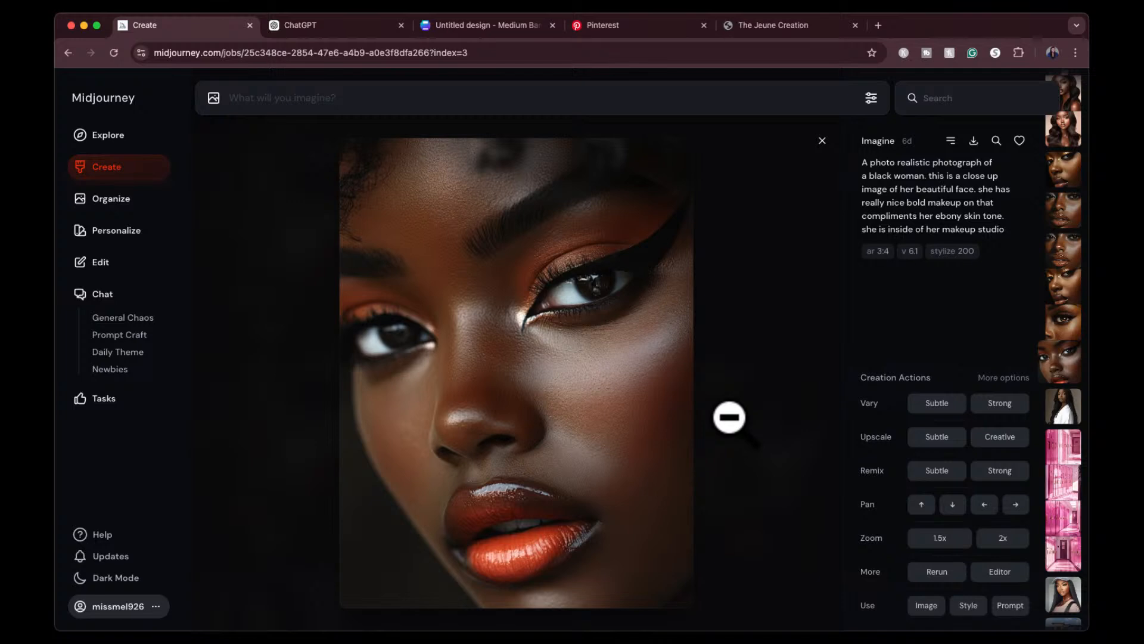
View the makeup portrait full screen and magnify it to inspect the skin texture, eye and lips
left_click(507, 358)
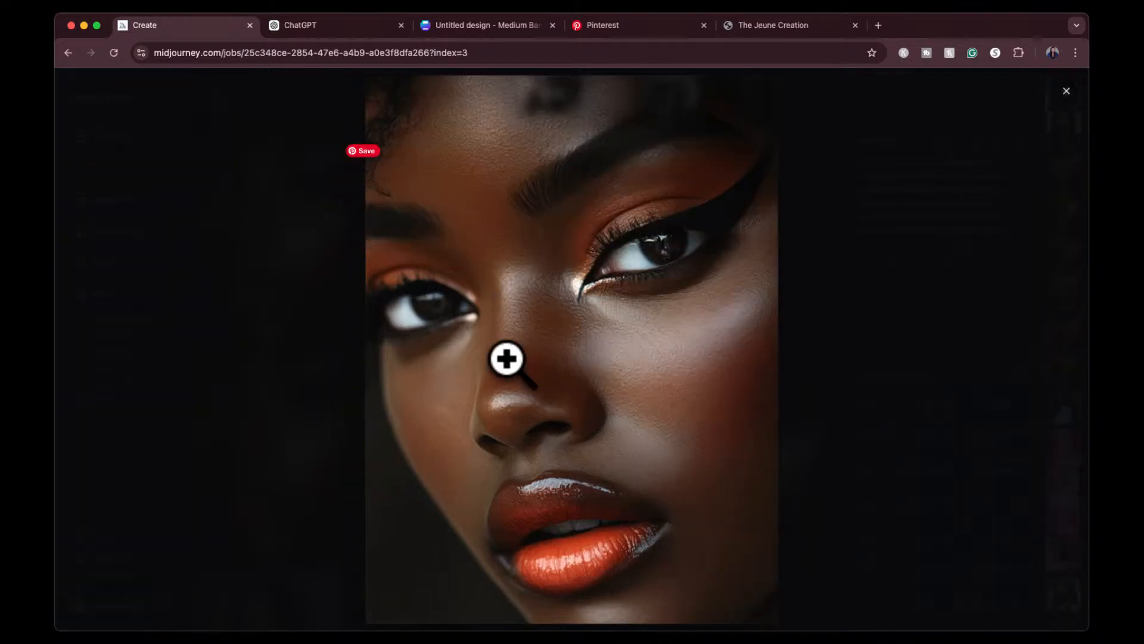
left_click(602, 333)
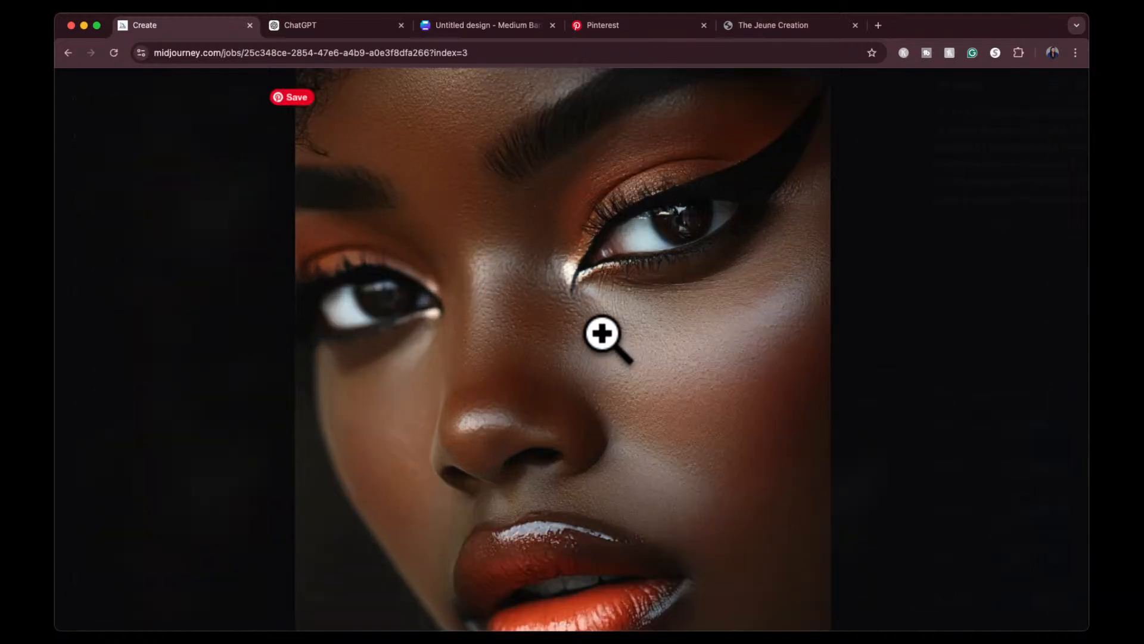
left_click(603, 334)
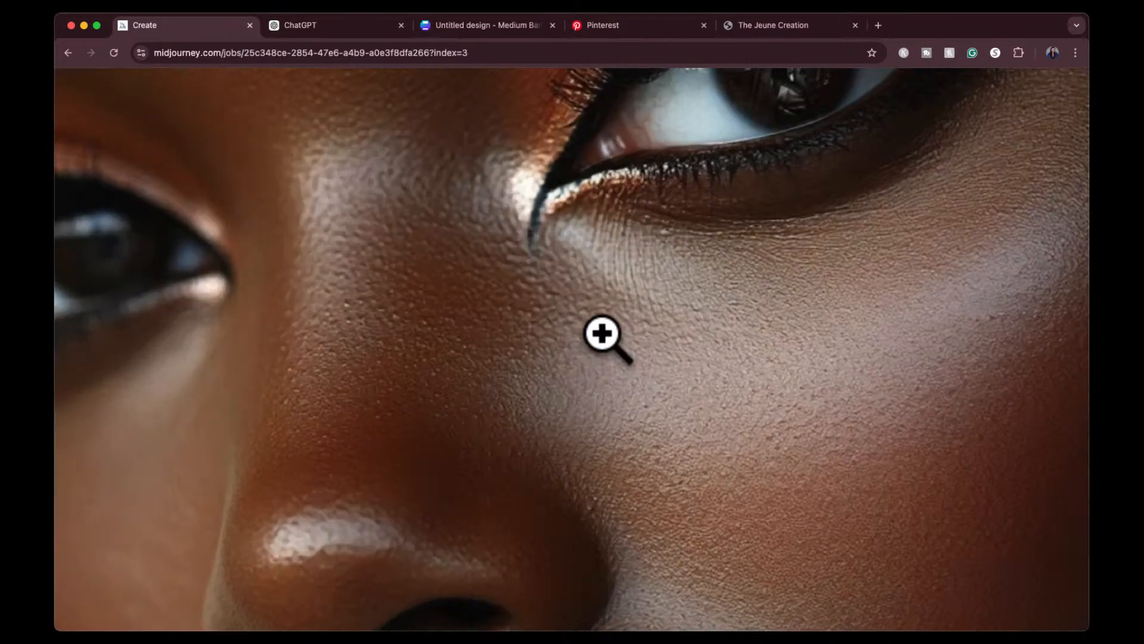
scroll(602, 333, "up", 5)
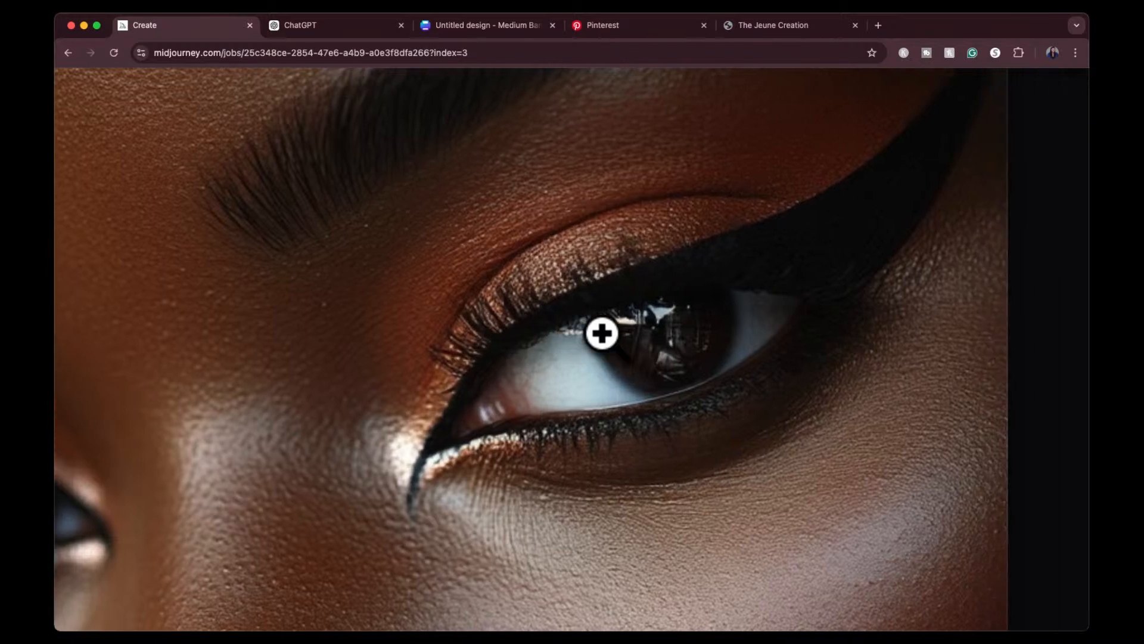
scroll(602, 334, "down", 6)
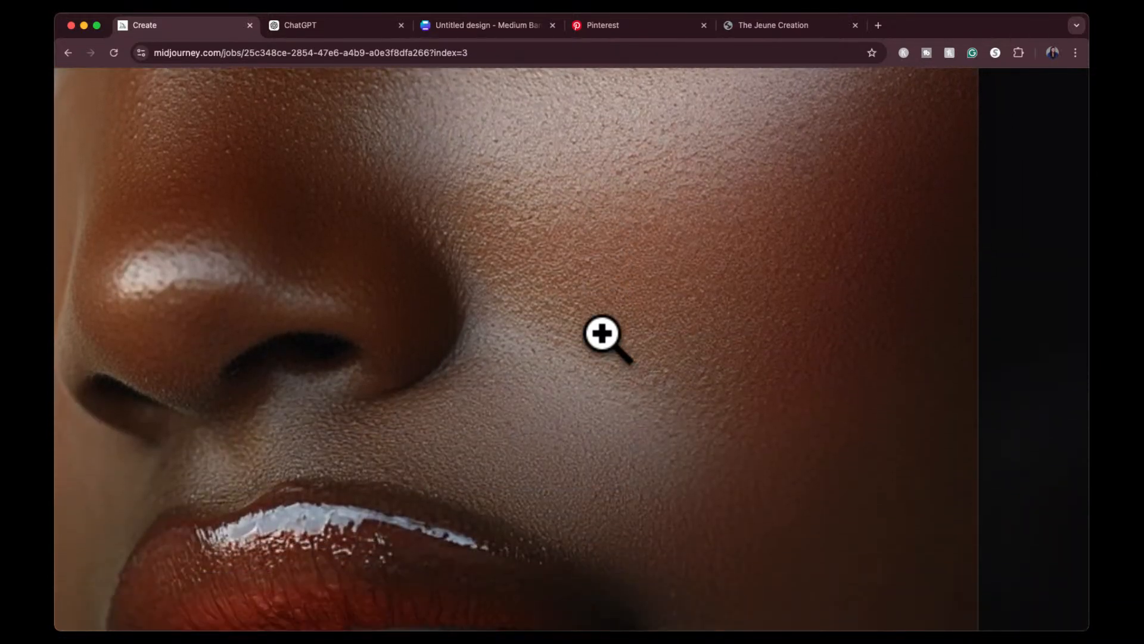
scroll(602, 333, "down", 6)
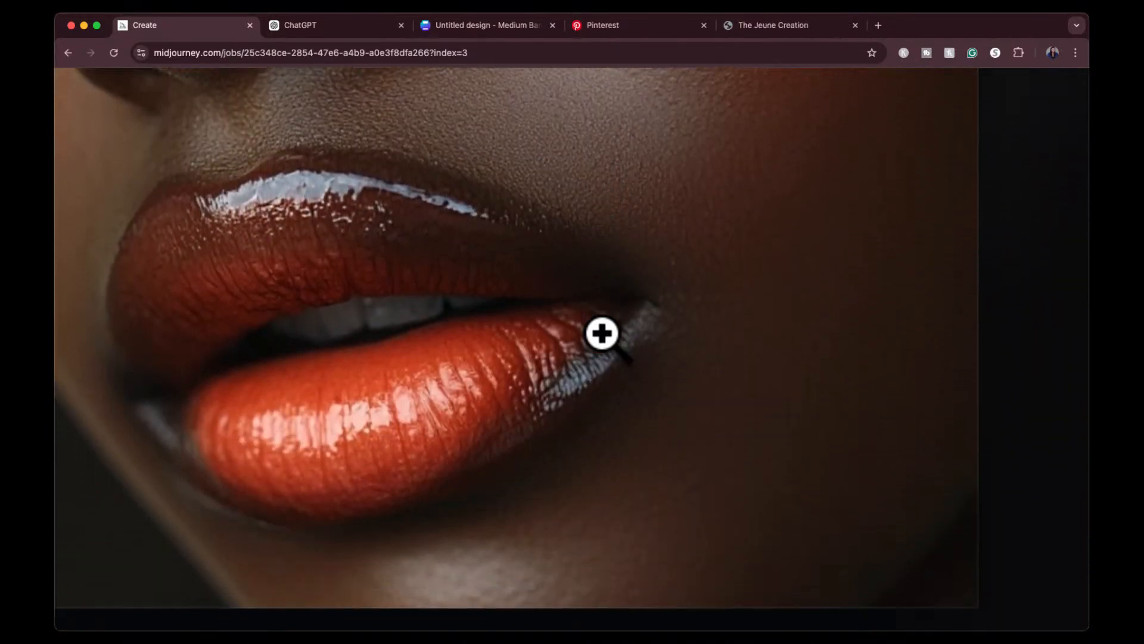
Leaf forward to the pink lockers images and back to the makeup portrait, and close the image viewer
key("Right")
key("Right")
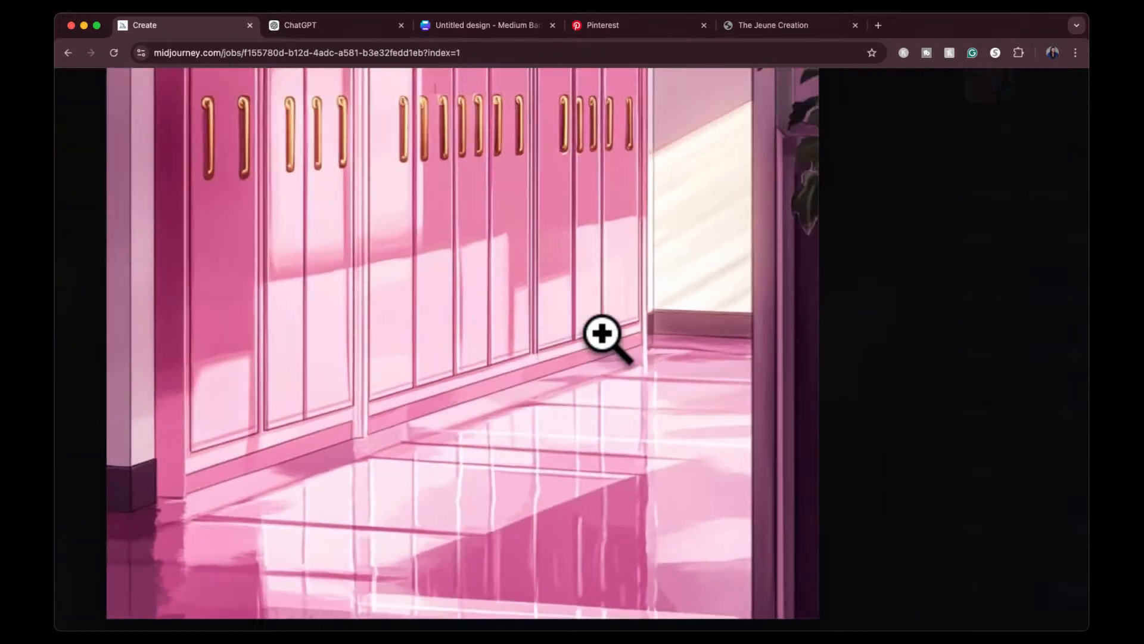
key("Left")
key("Left")
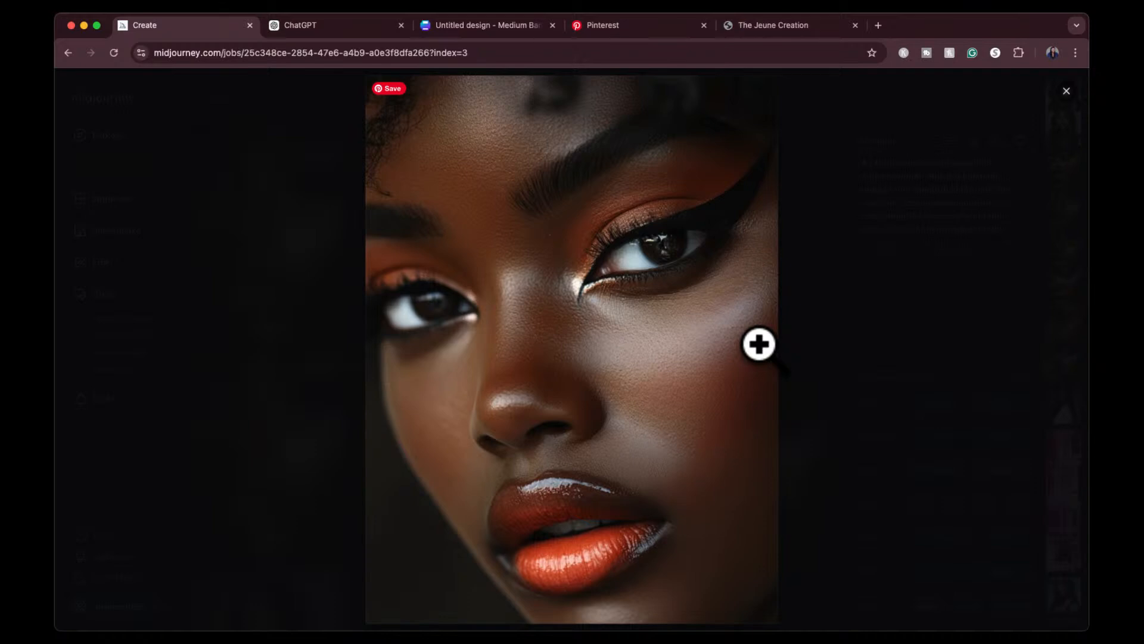
left_click(795, 322)
left_click(822, 143)
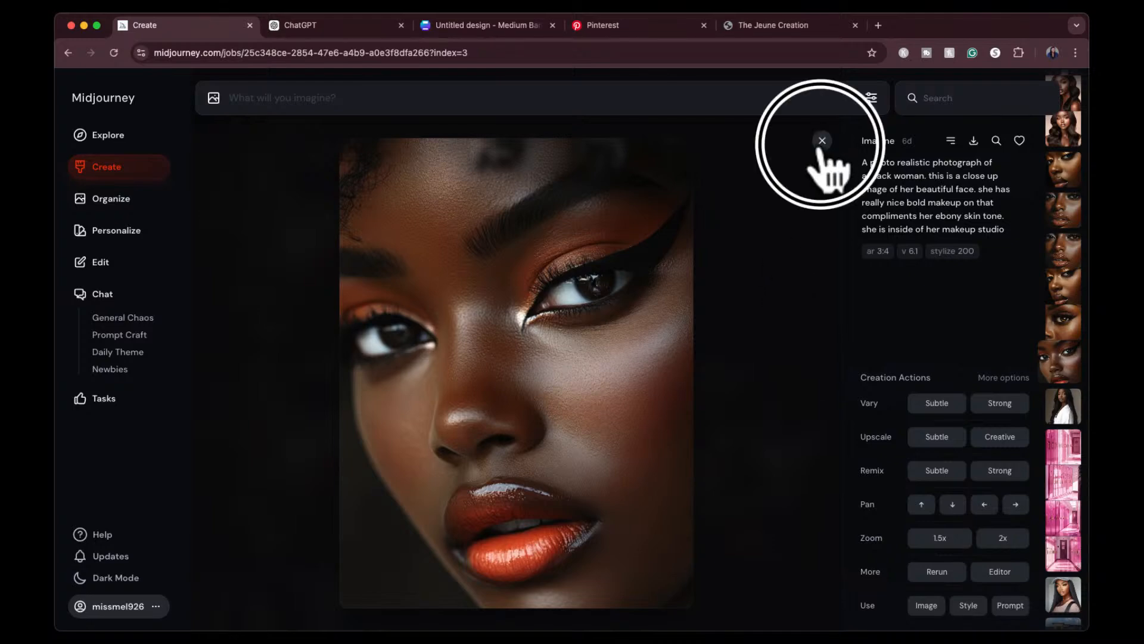
Look through the newer long-haired woman portraits and their prompts in the generation history
scroll(729, 304, "up", 10)
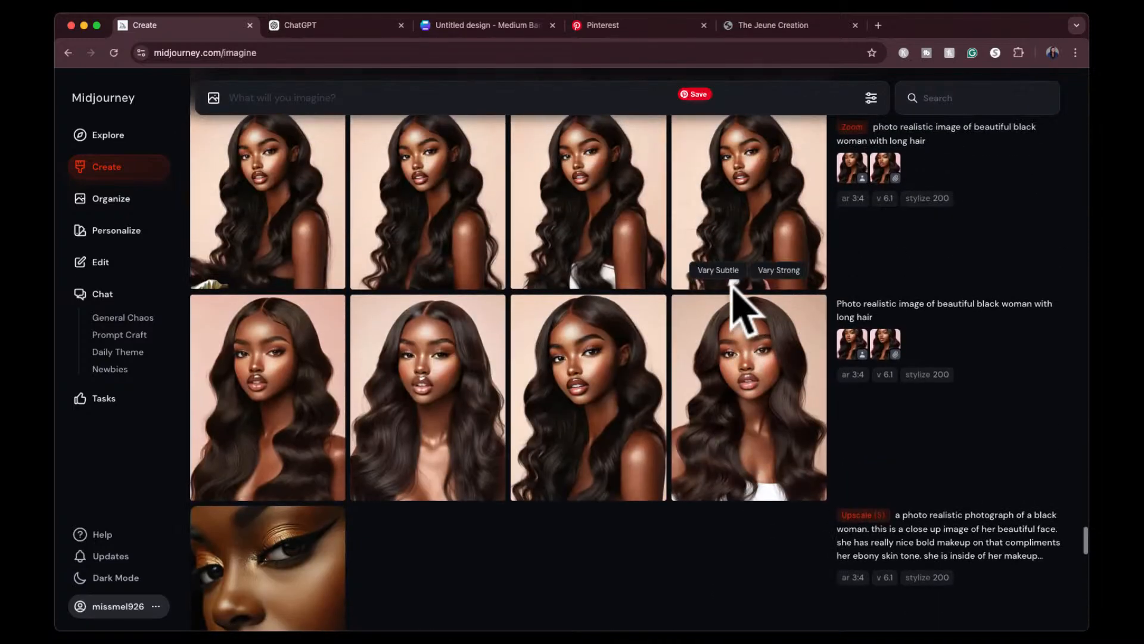
scroll(739, 307, "up", 4)
scroll(734, 304, "up", 5)
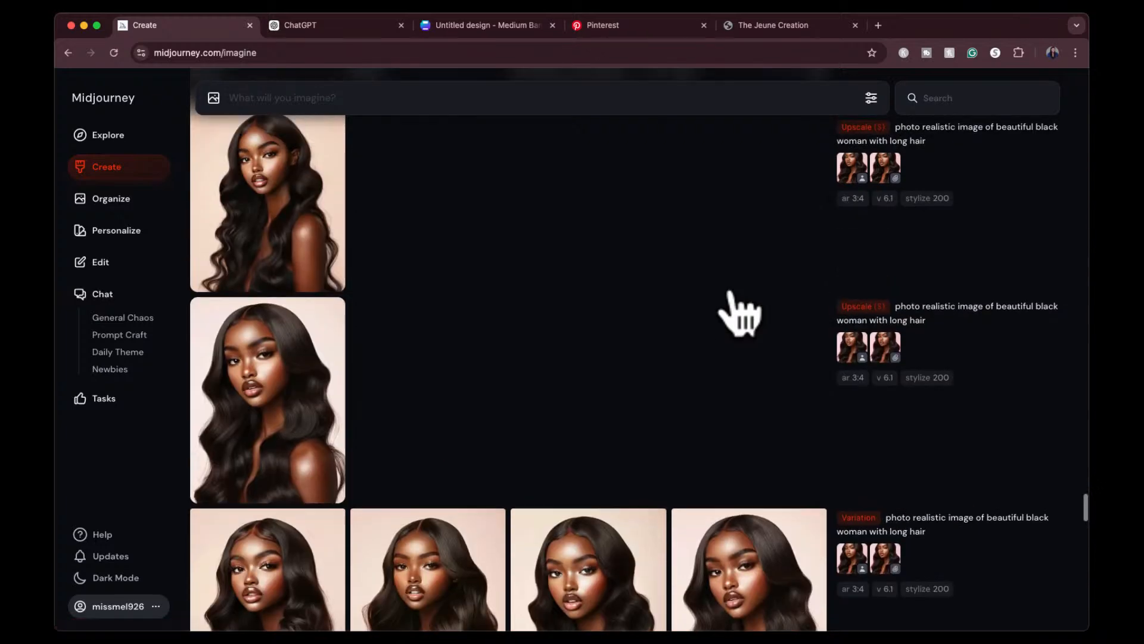
Switch to Pinterest, browse the home feed, and open the pin of the pink kitchen with flowers
left_click(655, 25)
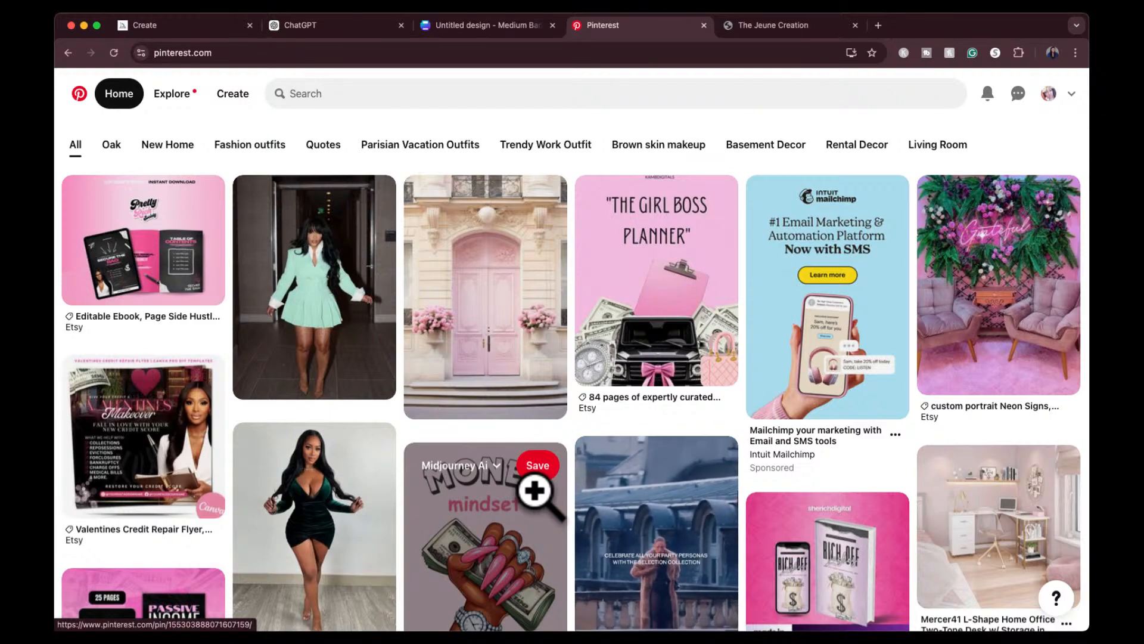
scroll(662, 578, "down", 1)
scroll(667, 587, "down", 6)
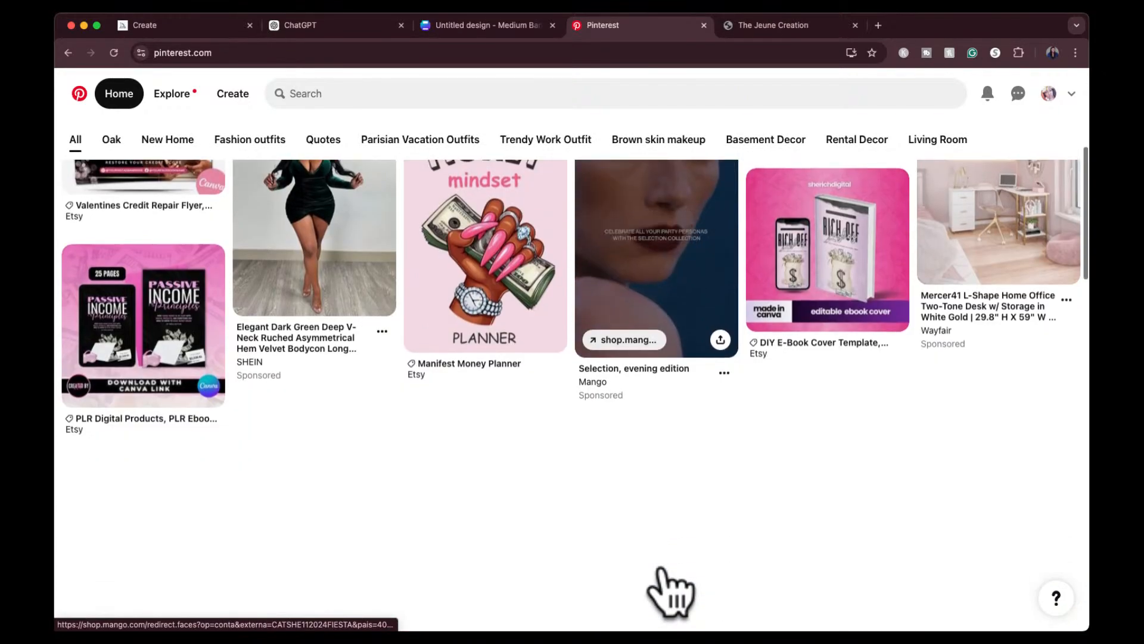
scroll(663, 566, "up", 2)
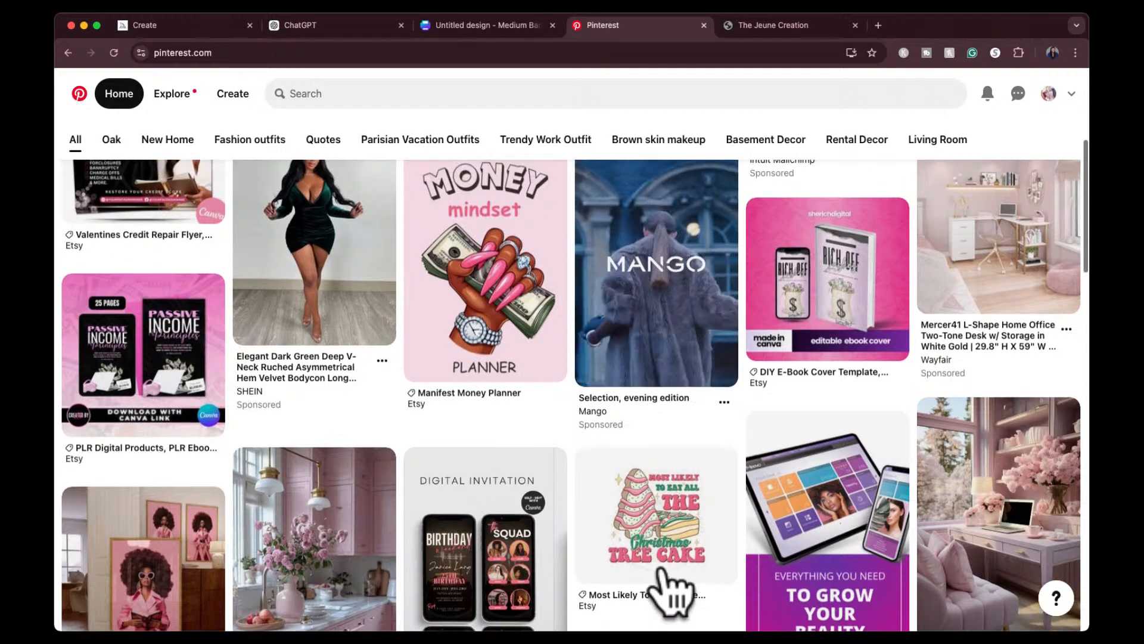
scroll(665, 568, "down", 3)
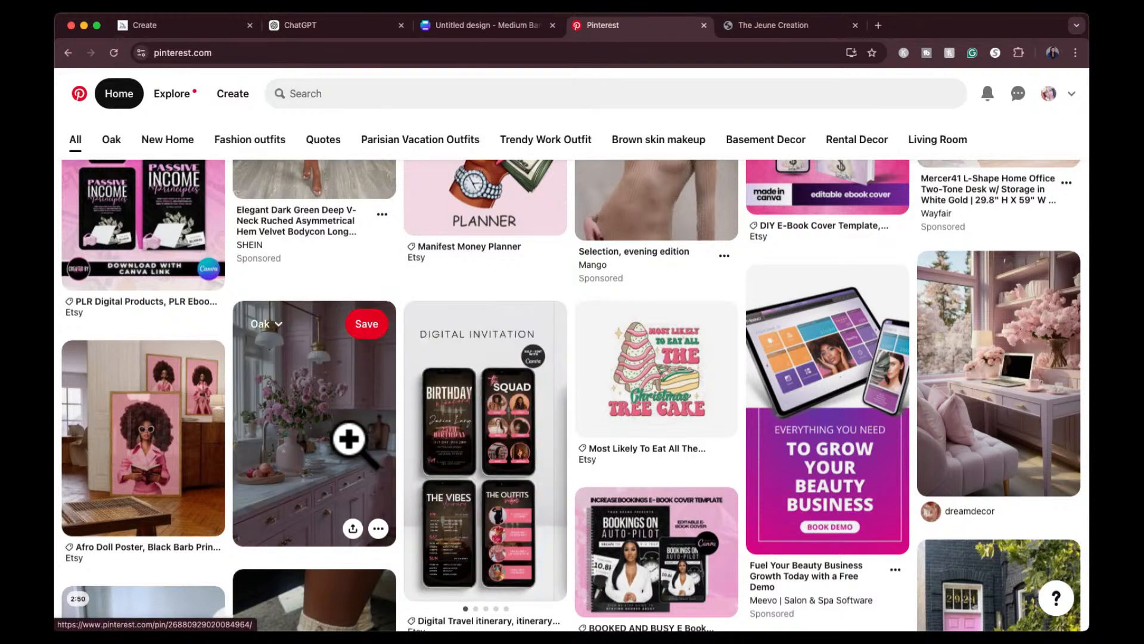
left_click(328, 427)
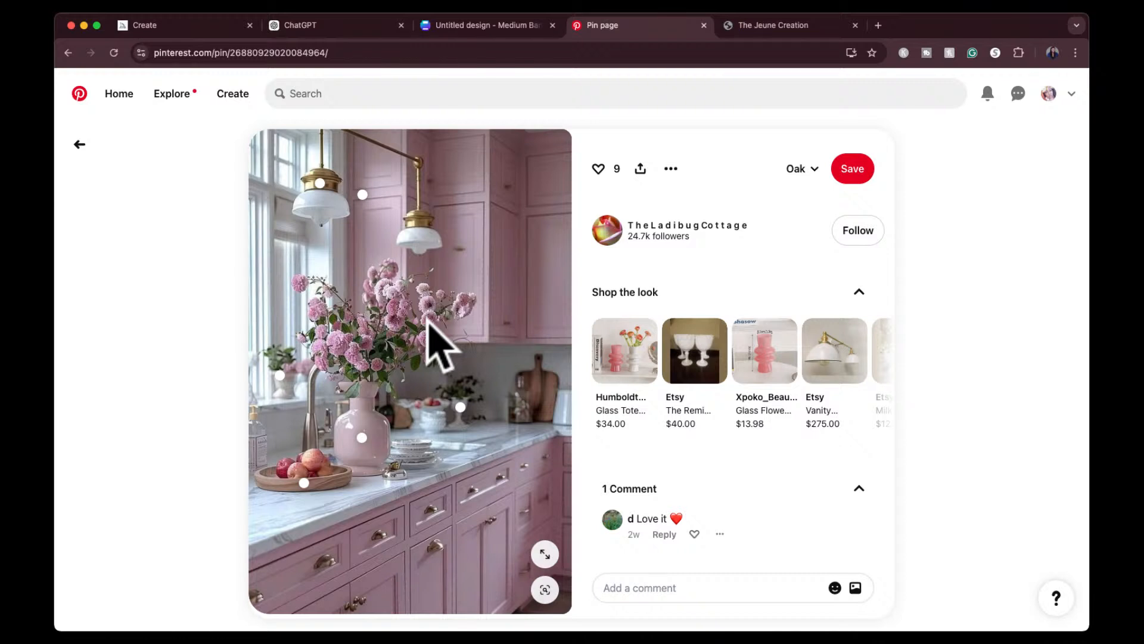
Copy the image address of the pink kitchen photo
left_click(398, 360)
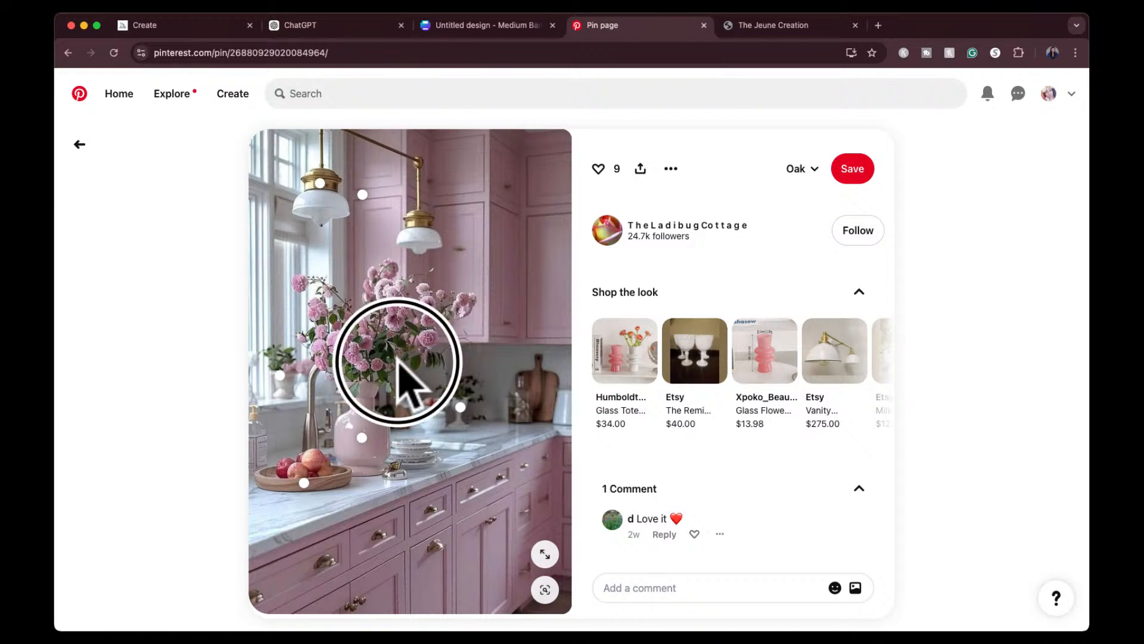
right_click(398, 359)
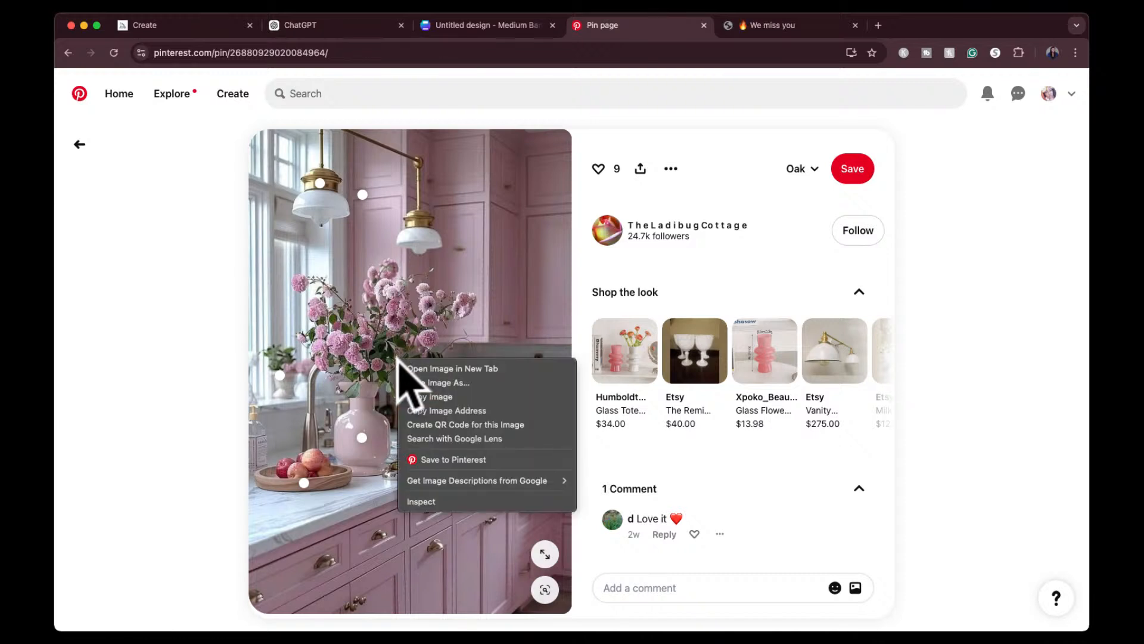
left_click(457, 411)
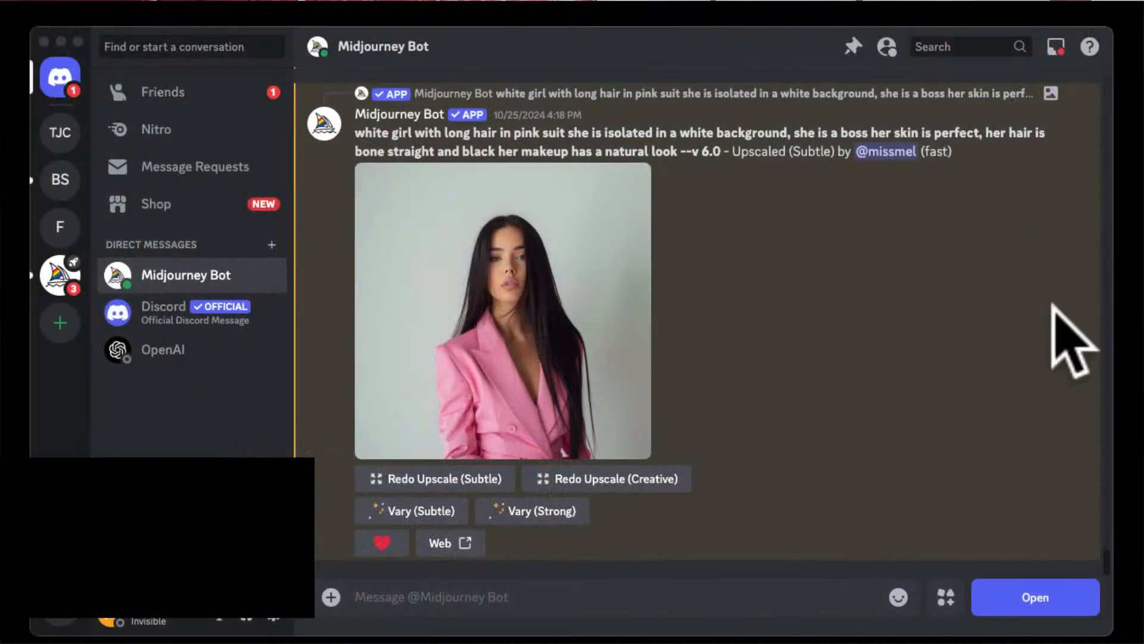
Switch to Discord and look over the latest upscaled pink-suit portraits in the Midjourney Bot chat
left_click(1053, 307)
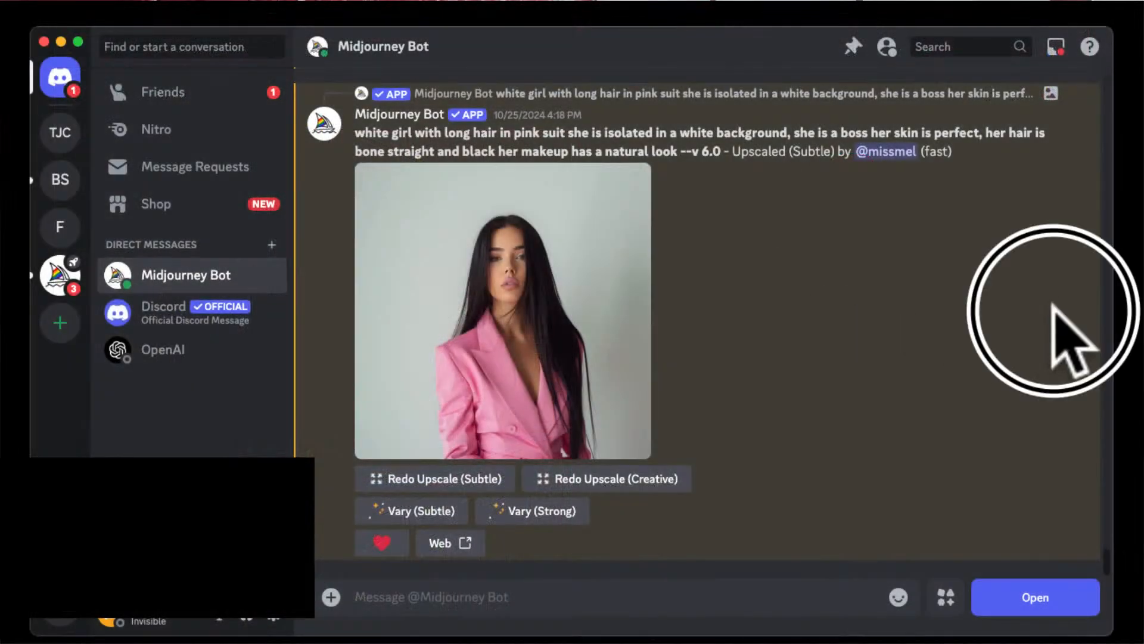
left_click(723, 59)
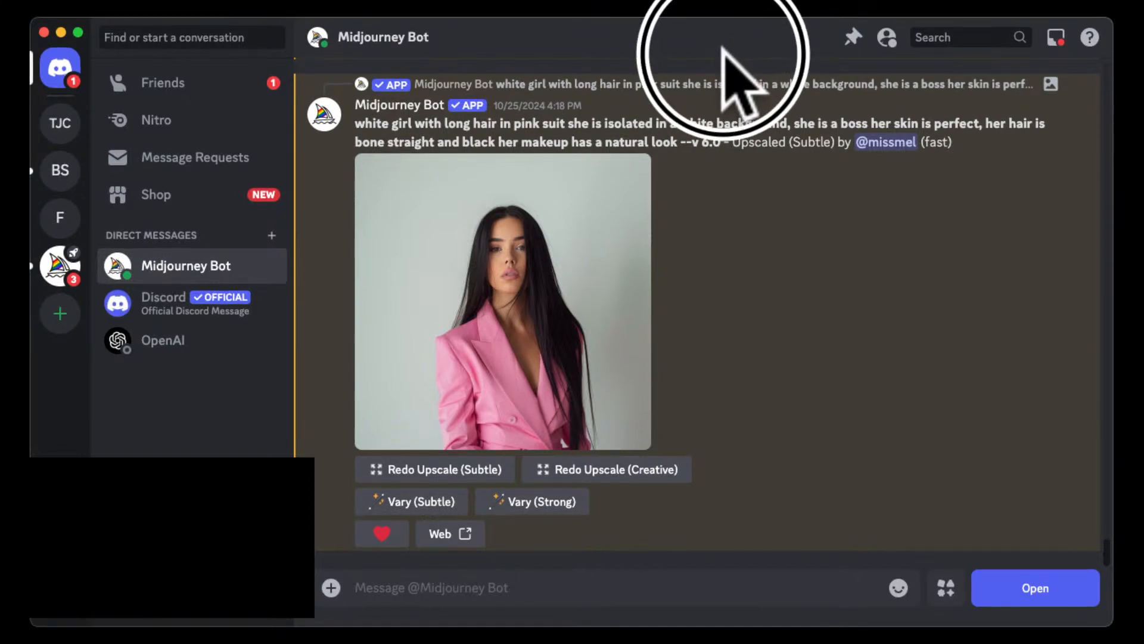
scroll(685, 393, "up", 2)
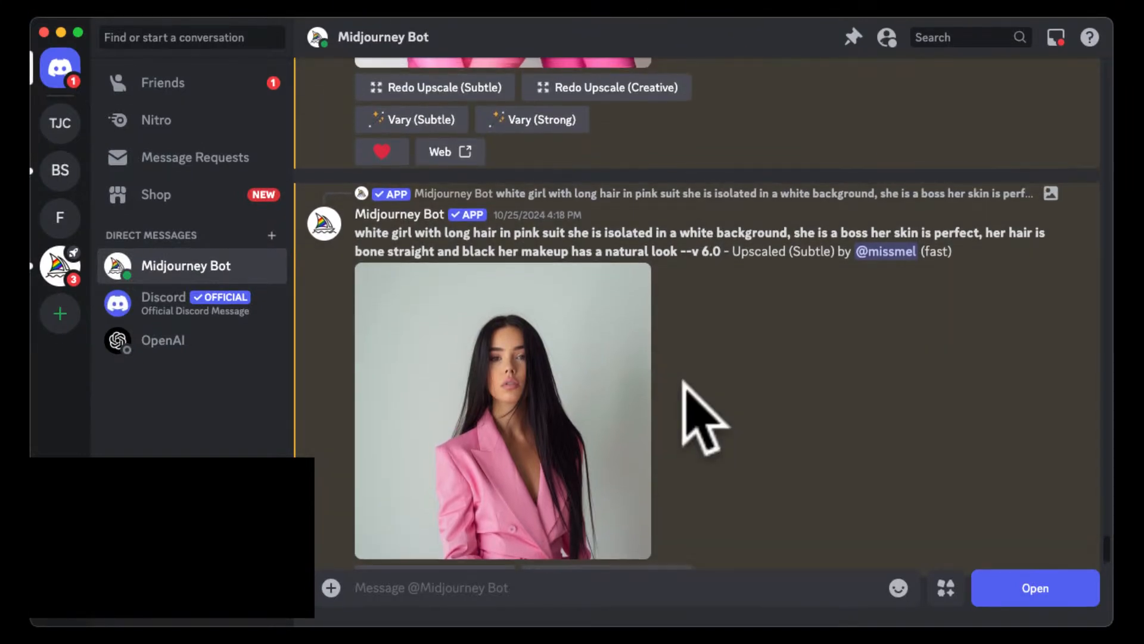
scroll(683, 381, "down", 1)
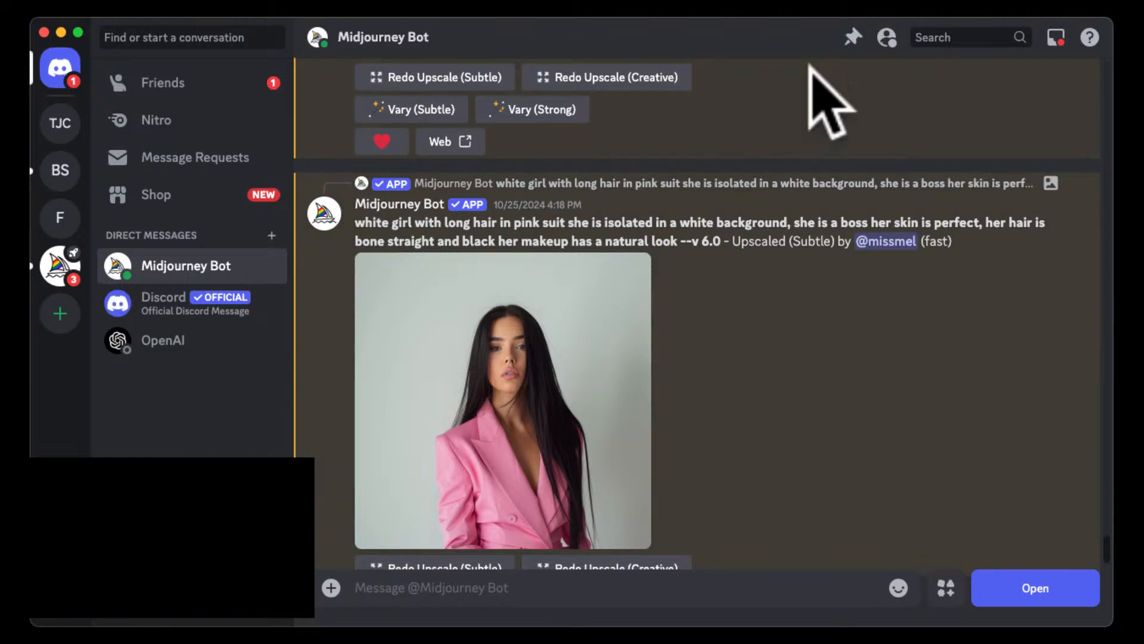
scroll(756, 320, "down", 2)
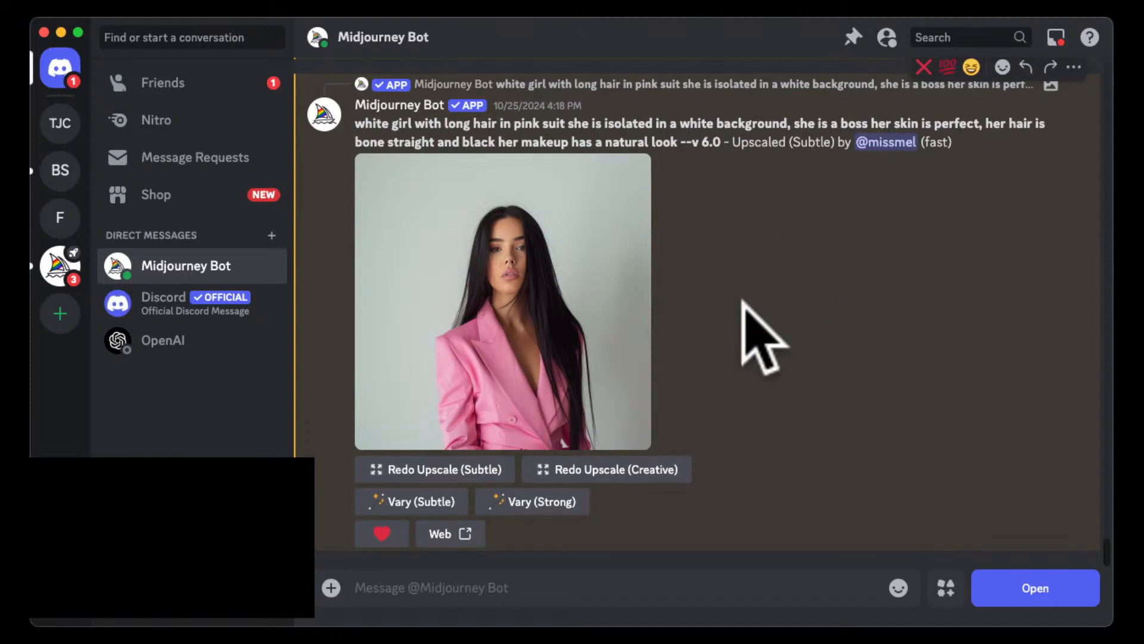
left_click(742, 38)
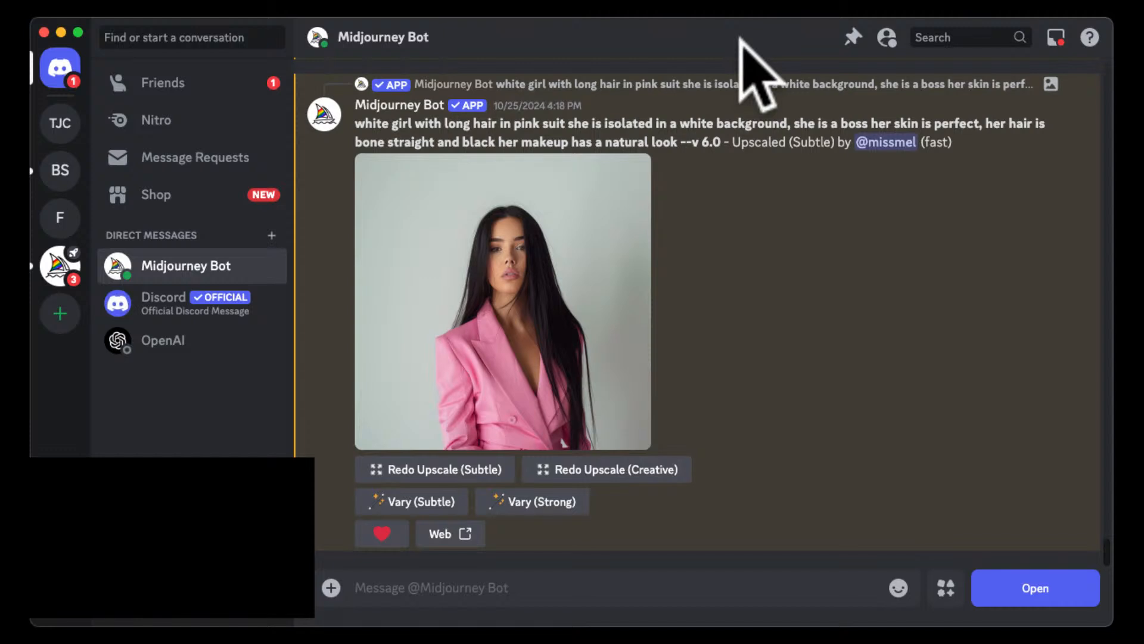
left_click(605, 40)
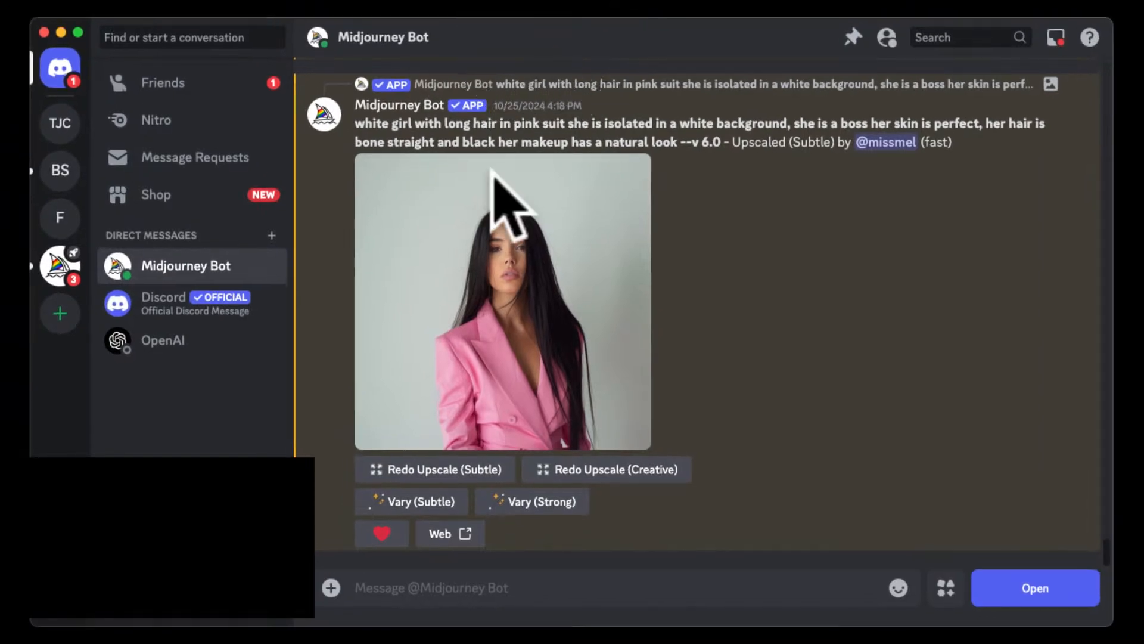
Send Midjourney Bot a /describe command with the link option set to the copied pink kitchen image address
left_click(391, 588)
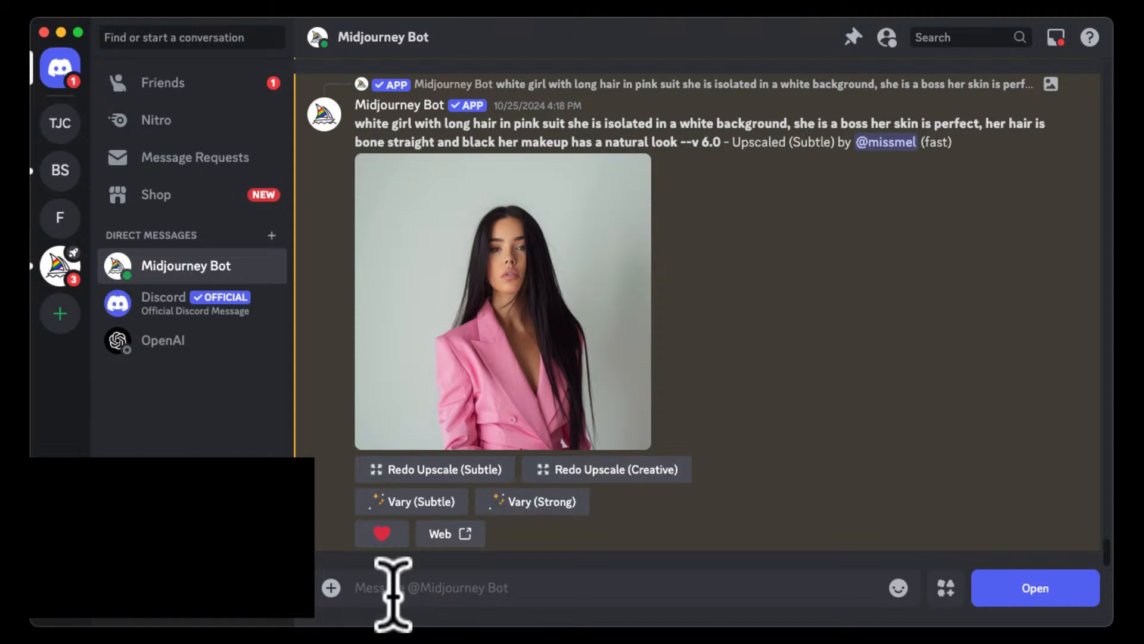
type("/")
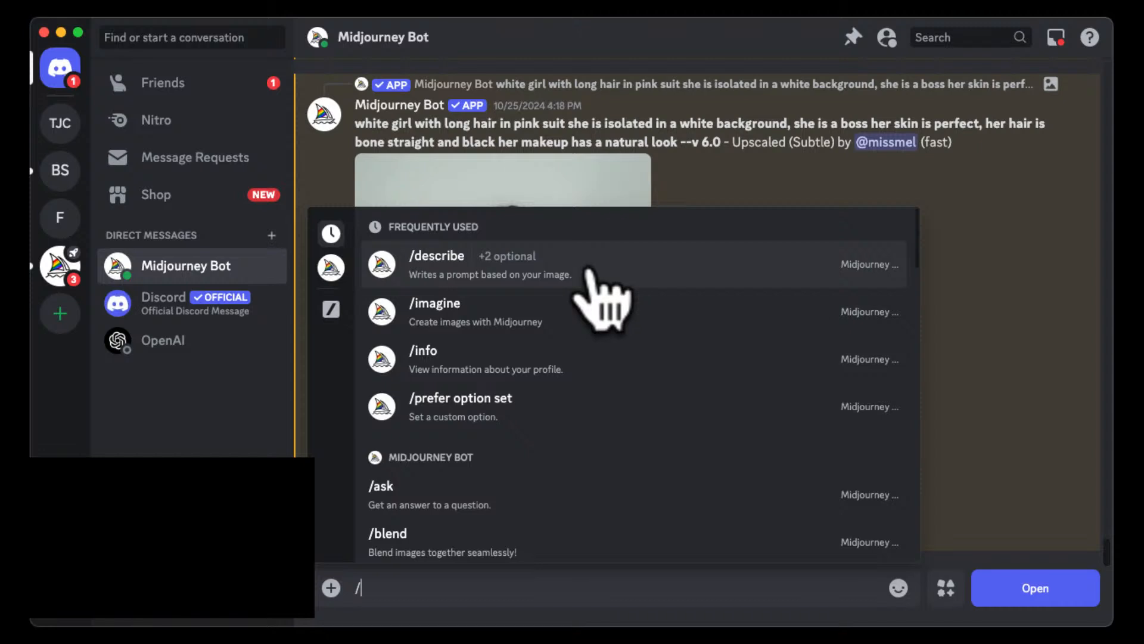
left_click(589, 270)
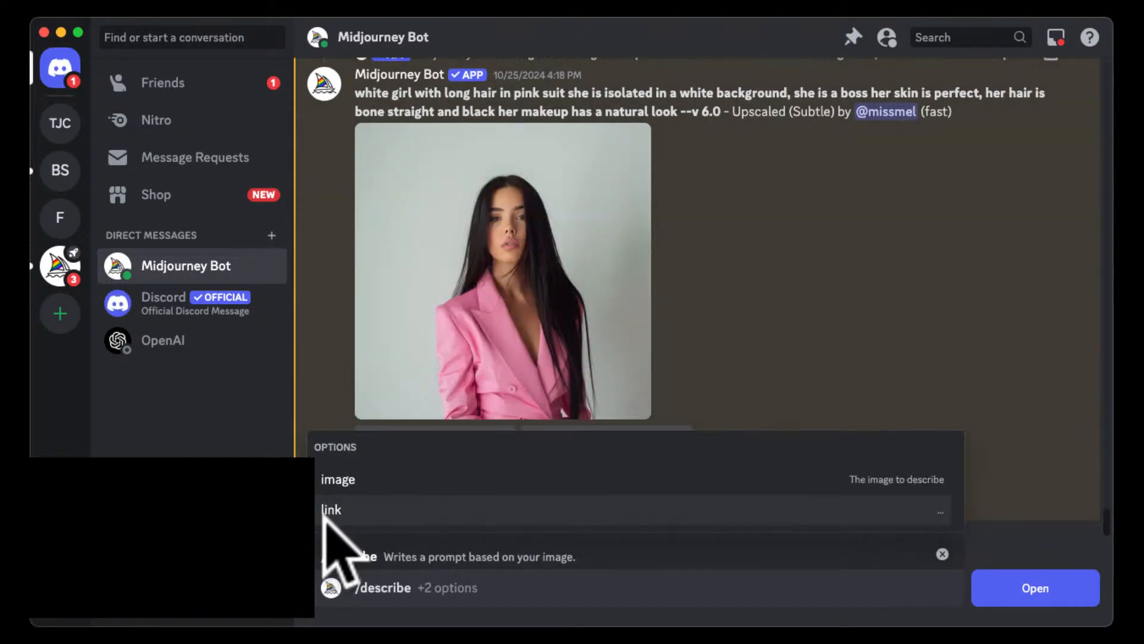
left_click(352, 512)
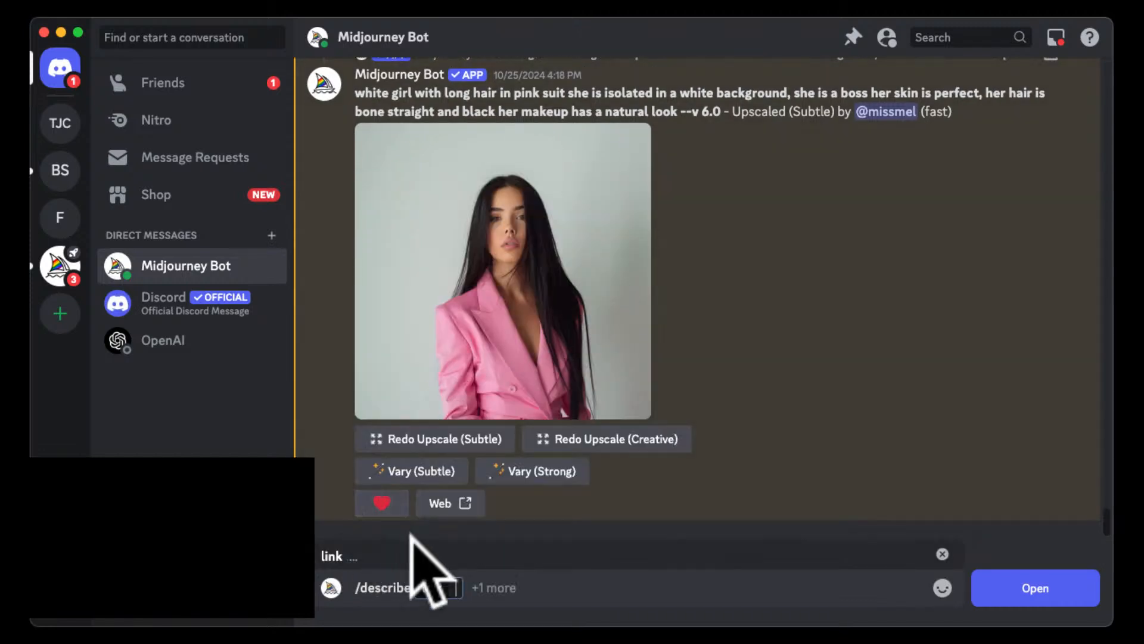
key("super+v")
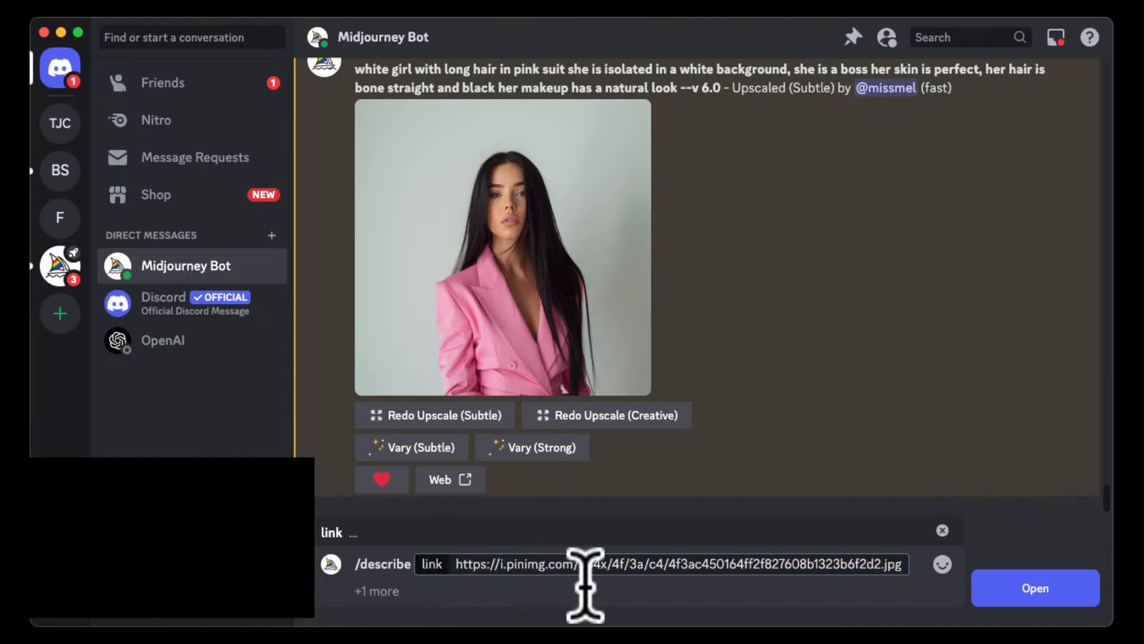
key("Return")
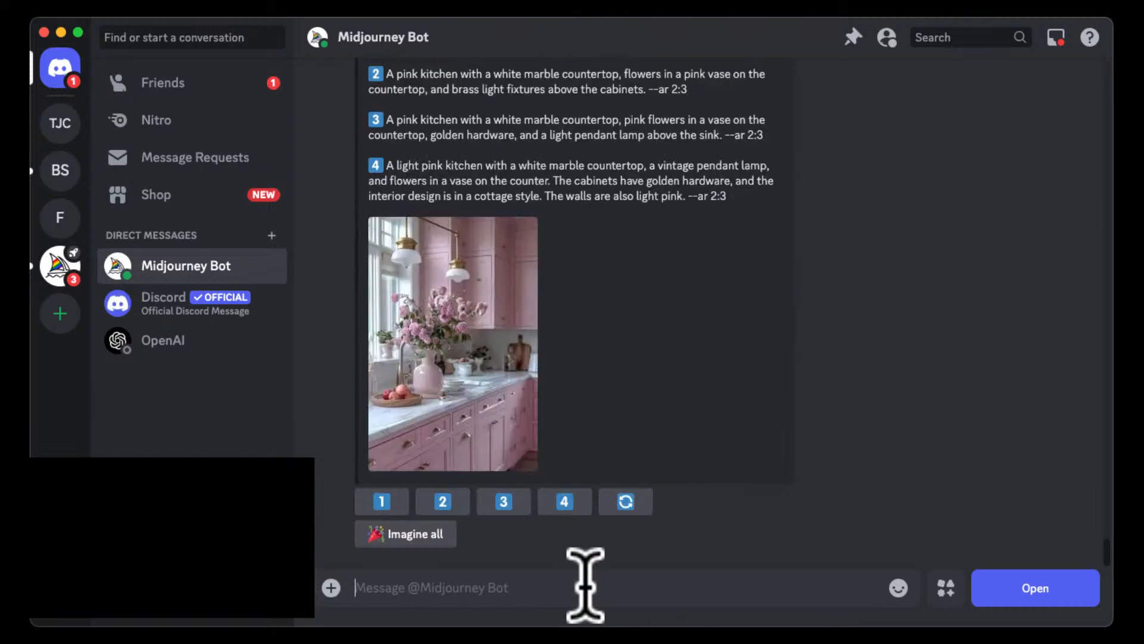
Review the four suggested kitchen prompts and submit the second one unedited to generate images
scroll(447, 332, "up", 3)
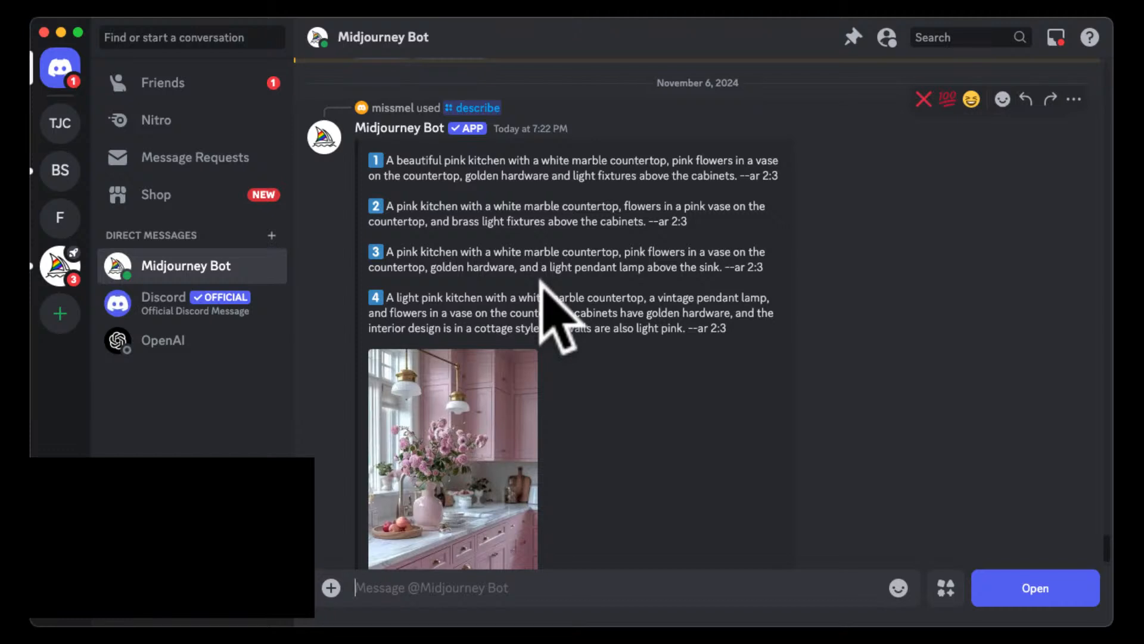
scroll(587, 369, "down", 4)
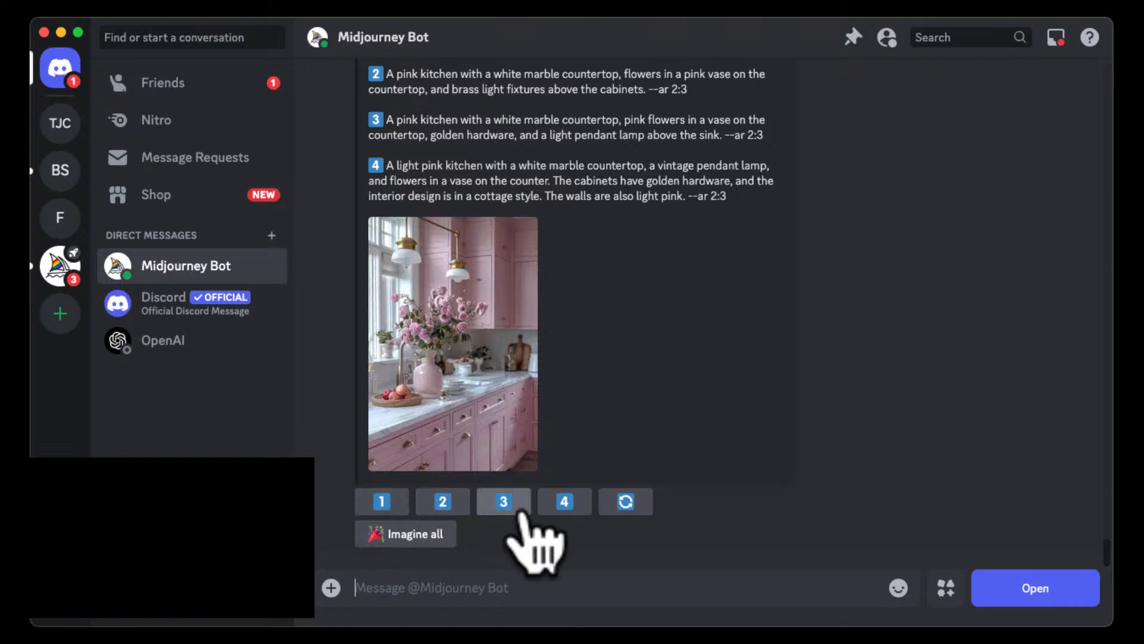
scroll(537, 381, "up", 5)
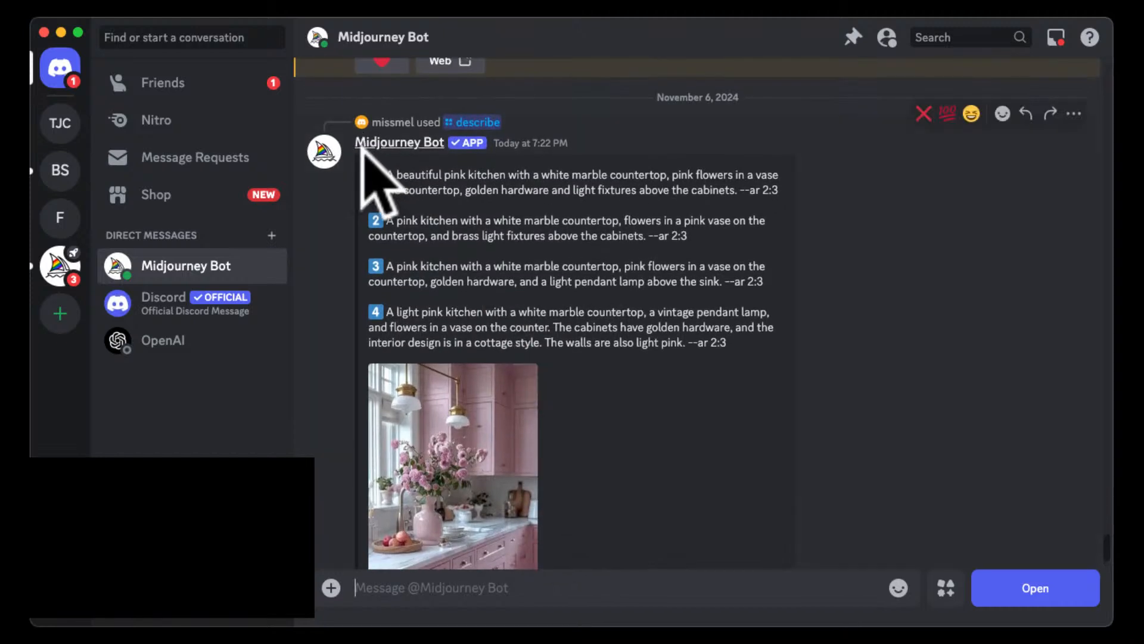
scroll(427, 352, "down", 5)
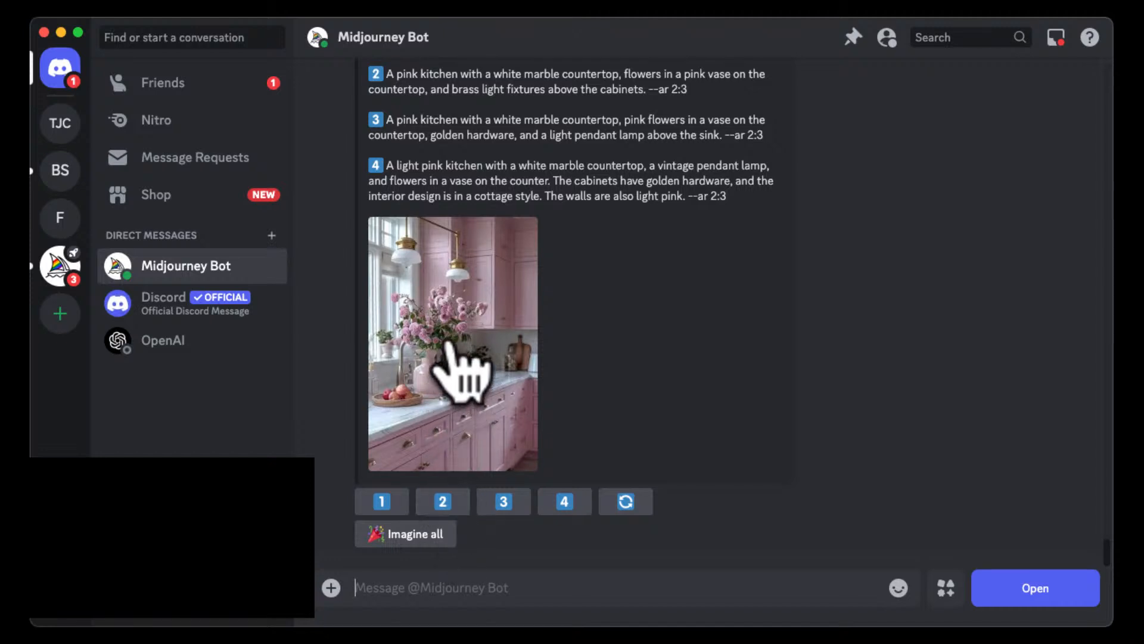
left_click(442, 500)
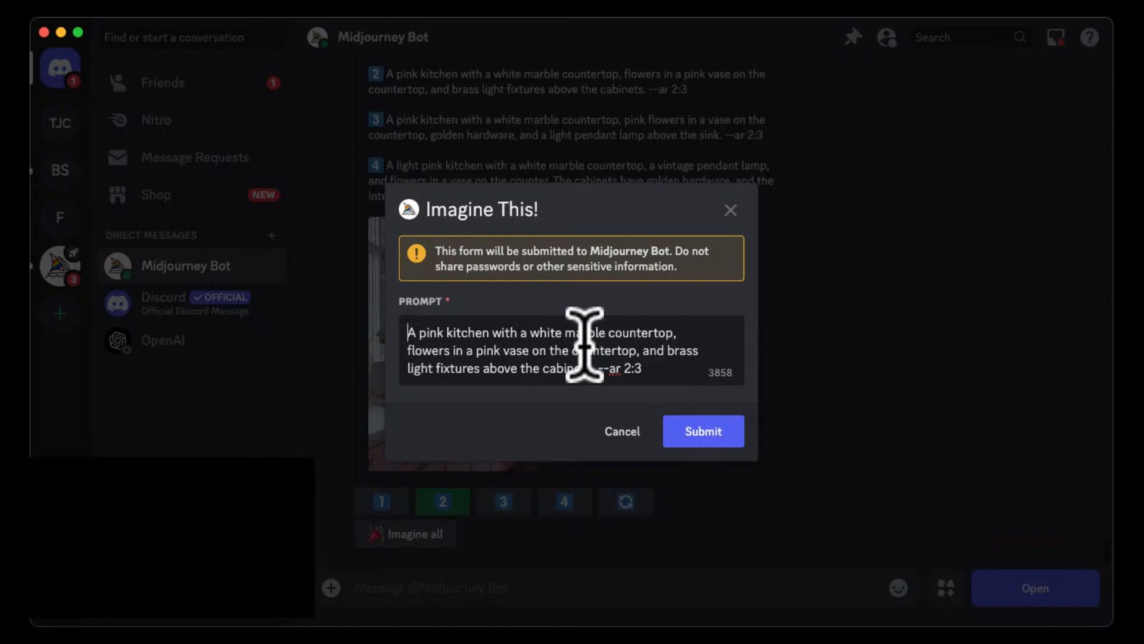
left_click(709, 430)
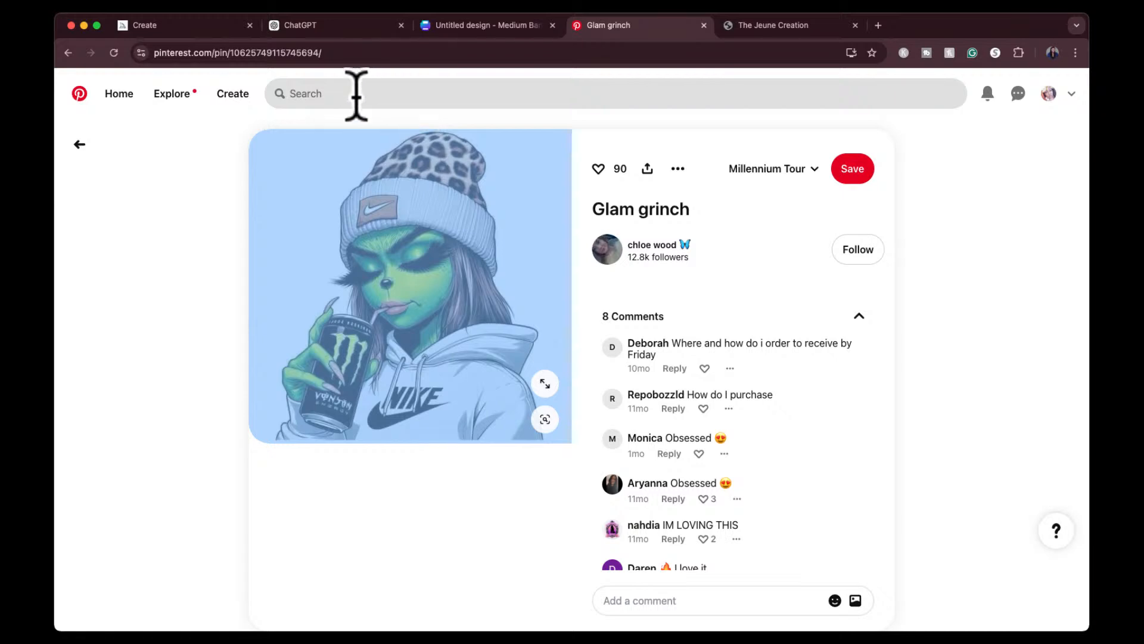
On Pinterest, return to the "boss babe grinch" results, reopen the Glam grinch pin and copy its image address
left_click(77, 144)
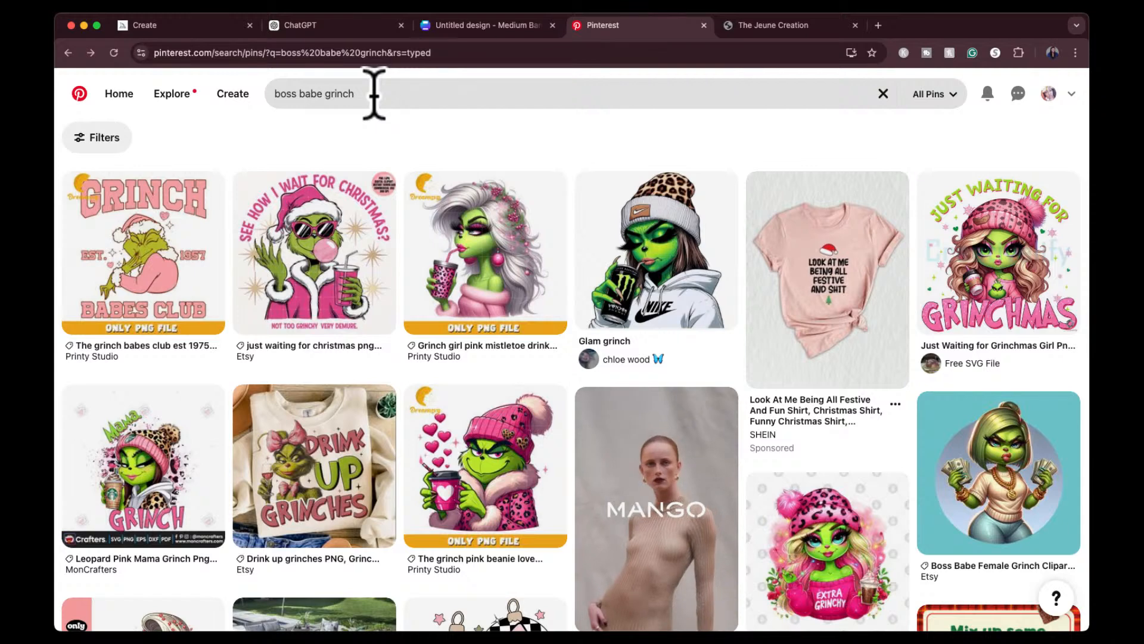
left_click(661, 255)
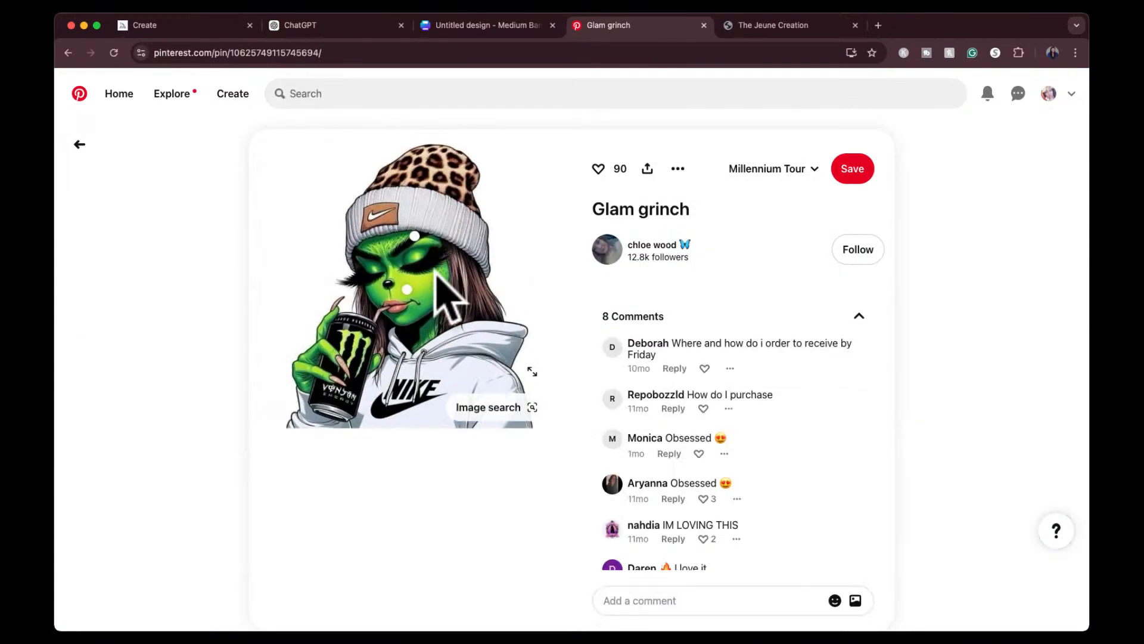
right_click(436, 272)
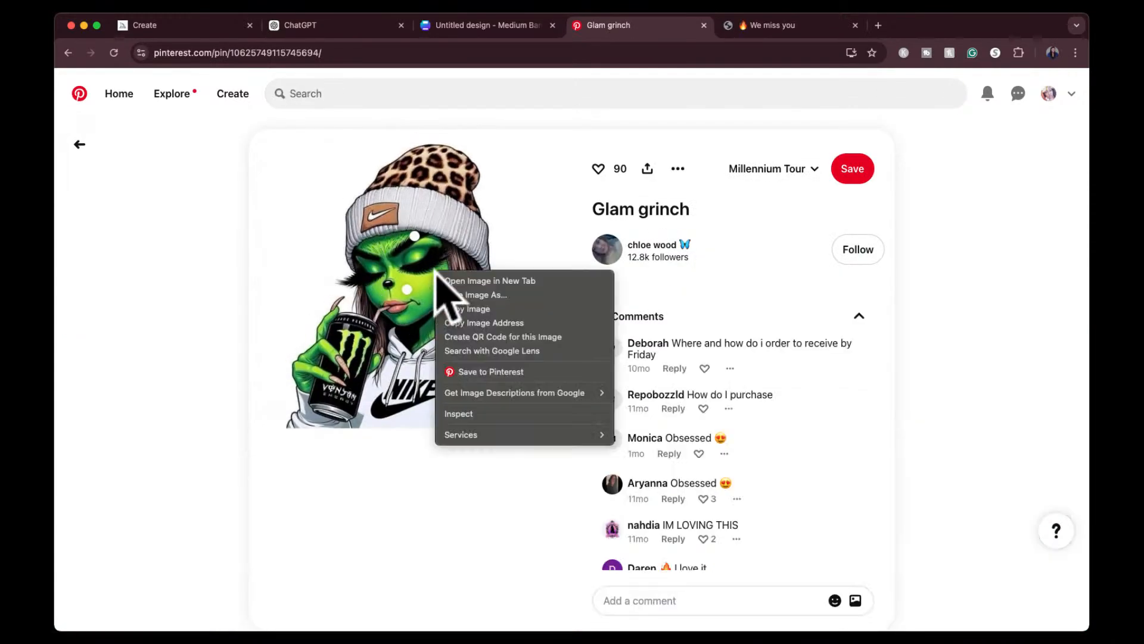
left_click(489, 323)
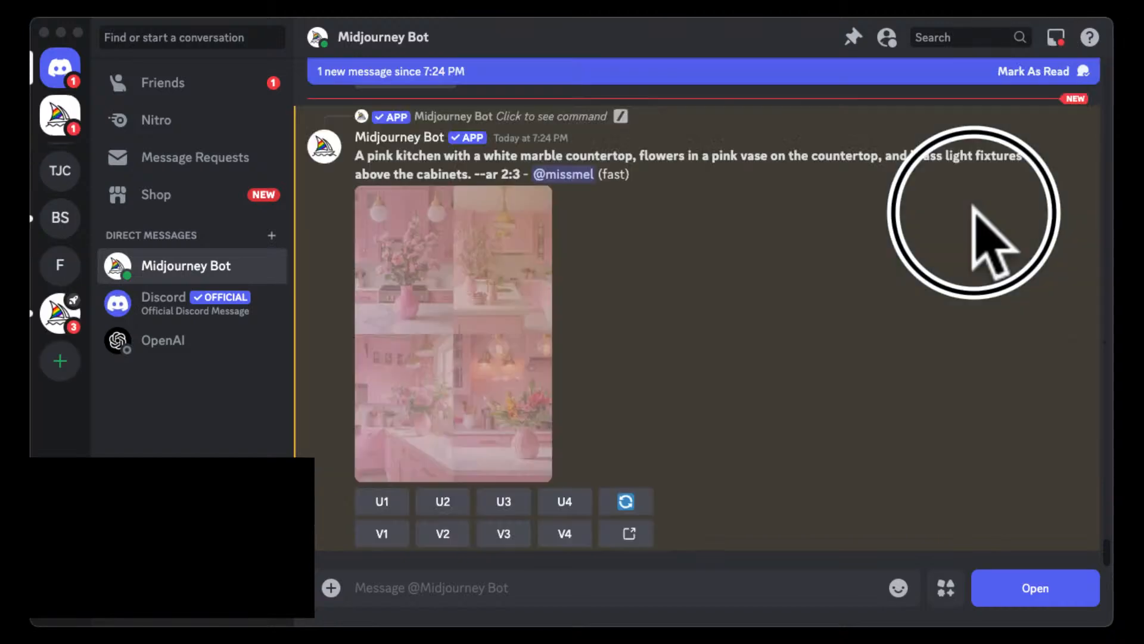
Switch back to Discord and send a /describe command with the link option set to the copied Glam grinch image address
left_click(780, 33)
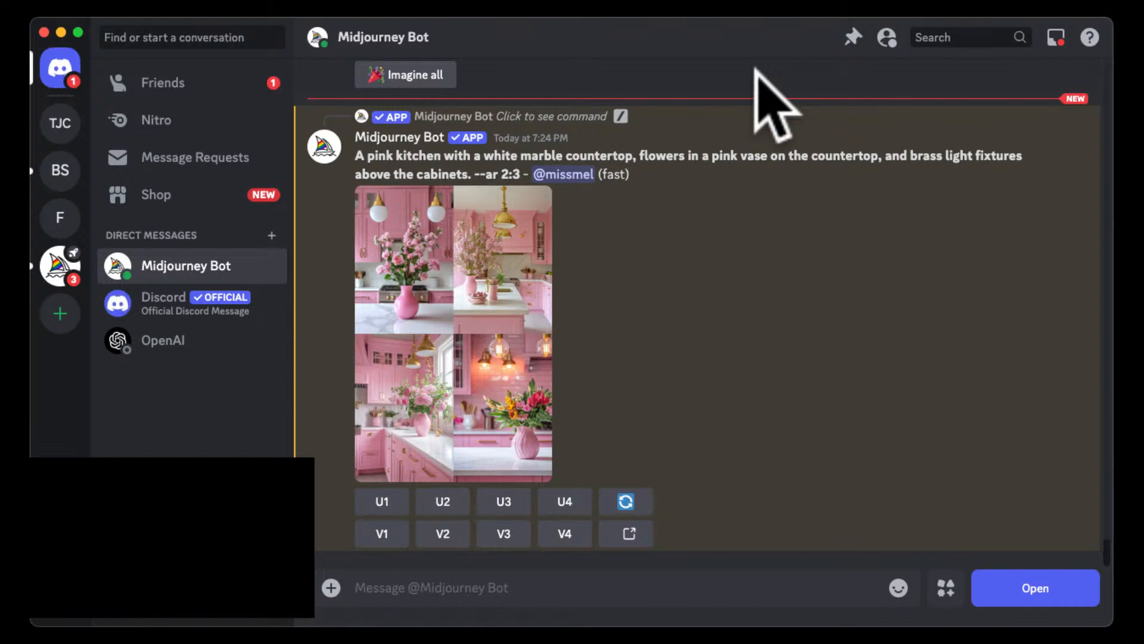
left_click(460, 591)
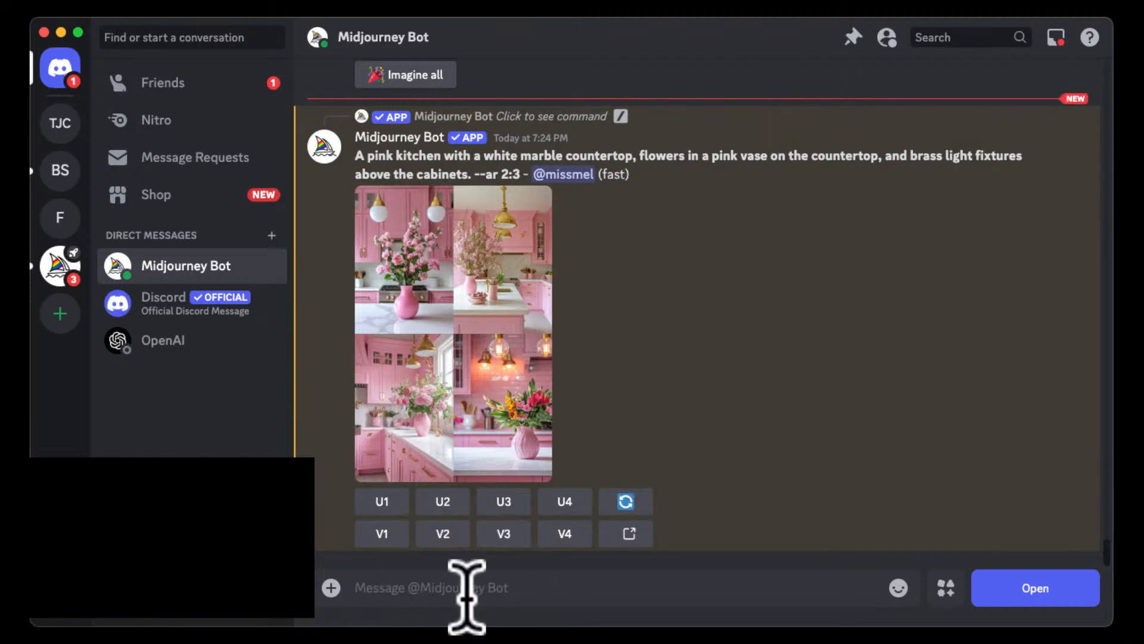
type("/des")
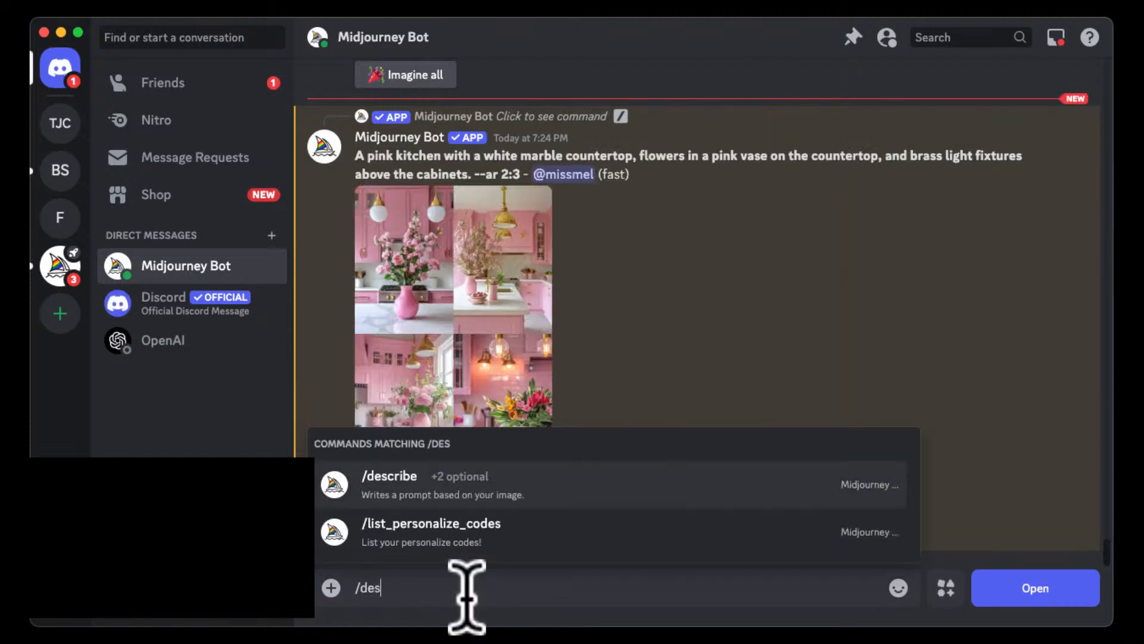
left_click(481, 484)
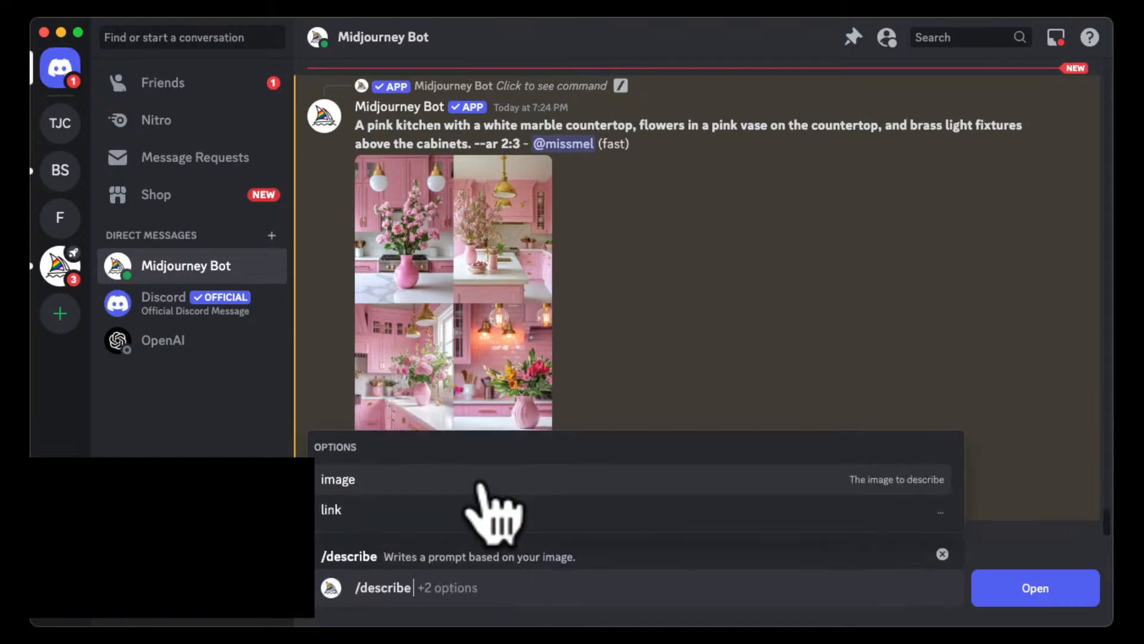
left_click(384, 511)
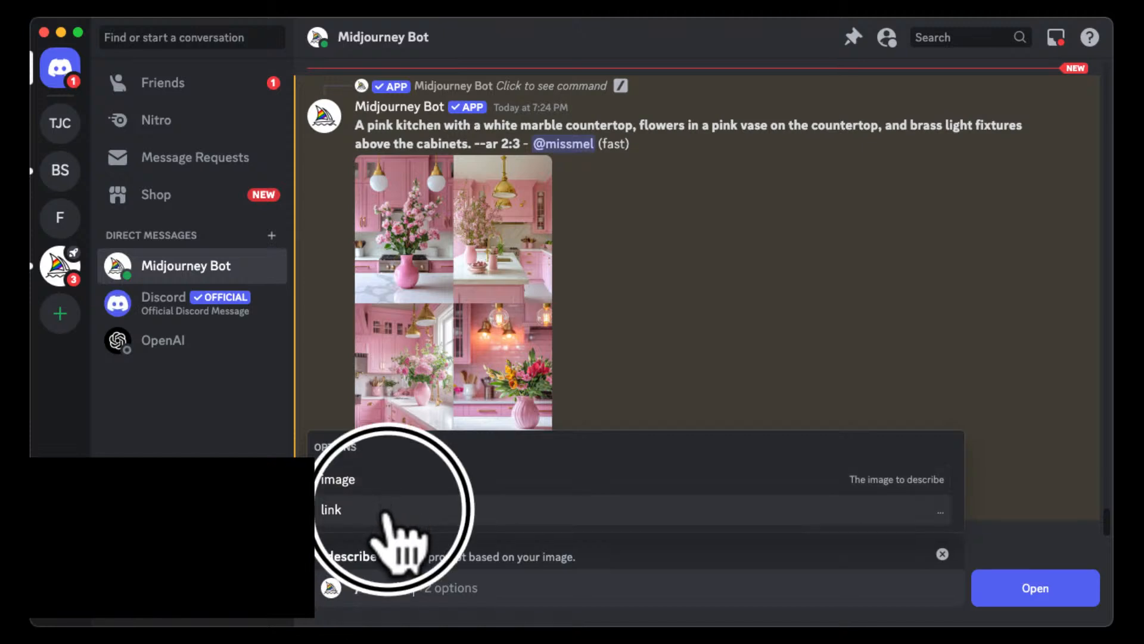
key("super+v")
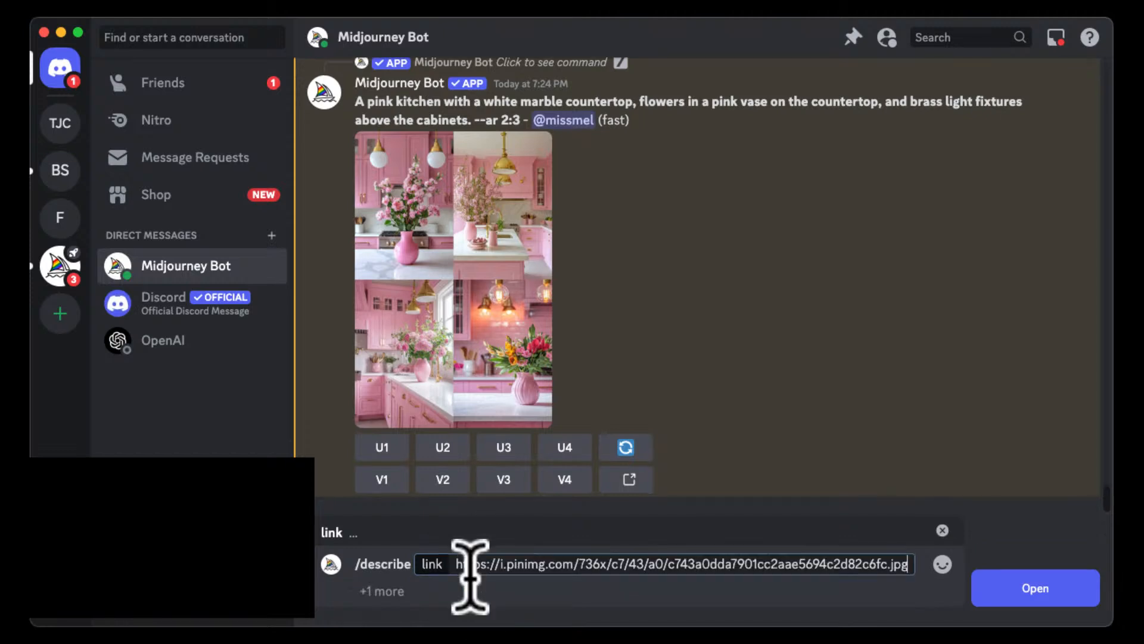
key("Return")
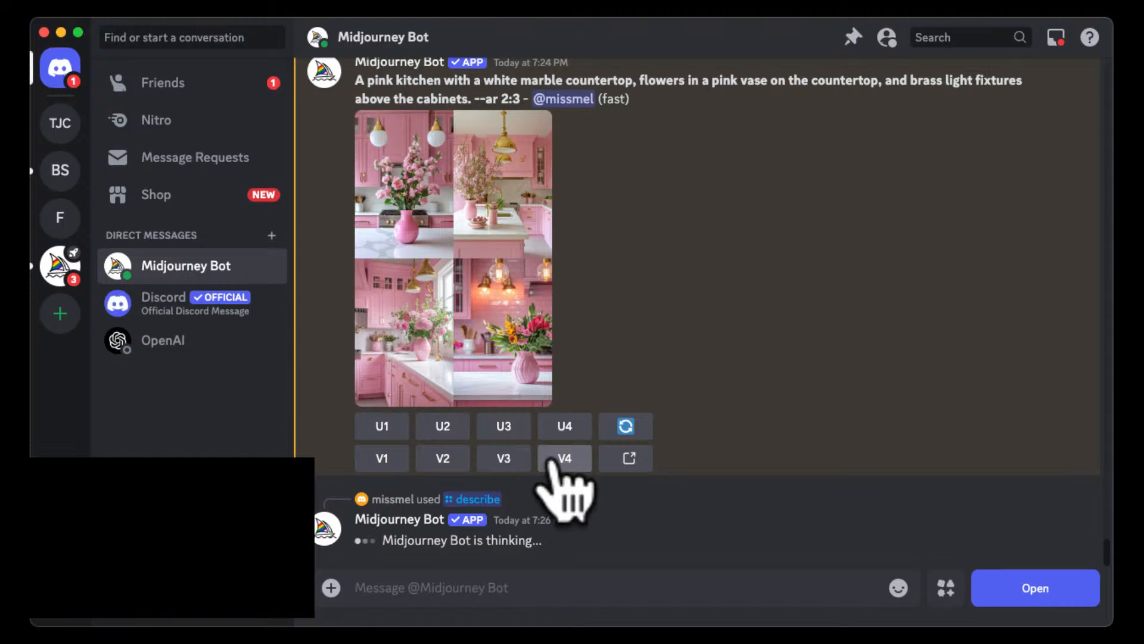
Enlarge the generated pink kitchen grid, close it, and enlarge the original kitchen reference photo for comparison
scroll(506, 333, "up", 1)
scroll(506, 333, "up", 1)
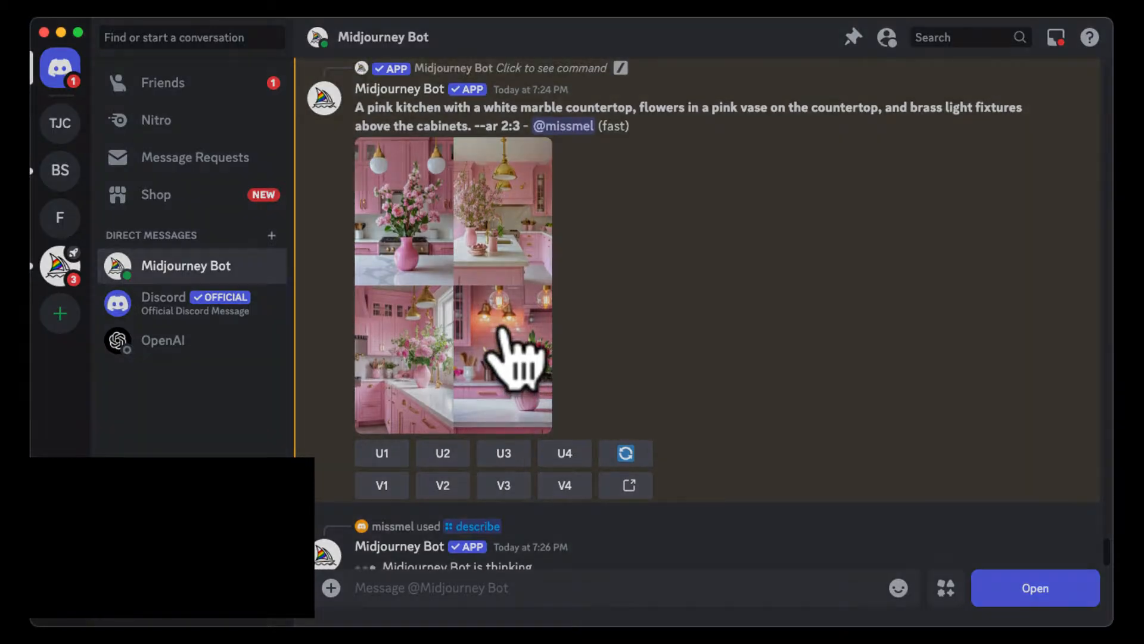
left_click(507, 331)
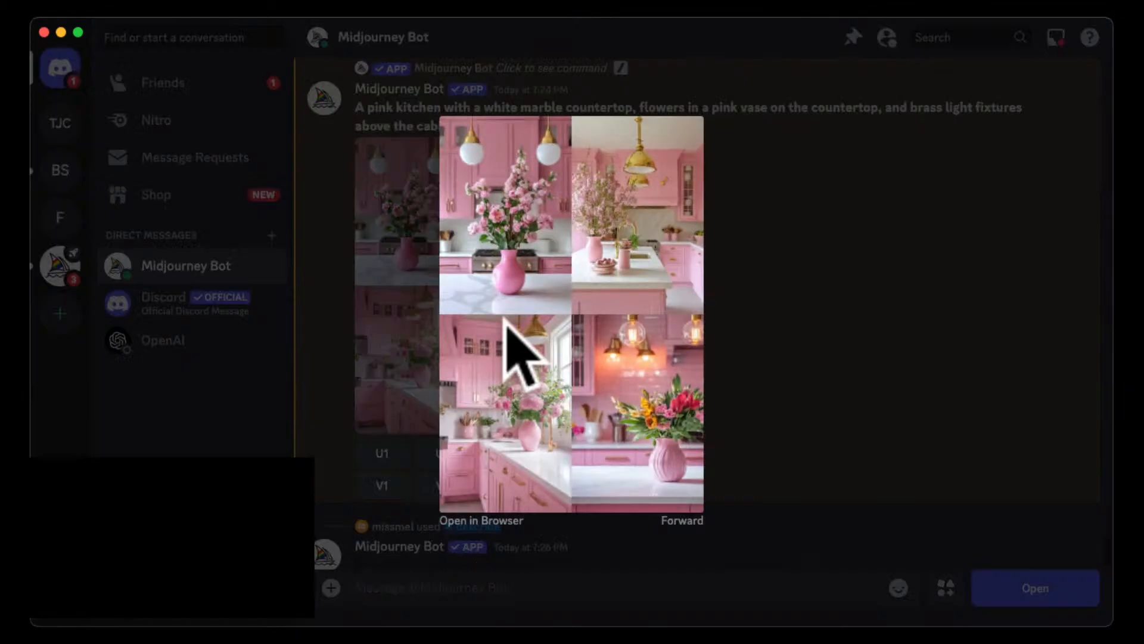
left_click(792, 243)
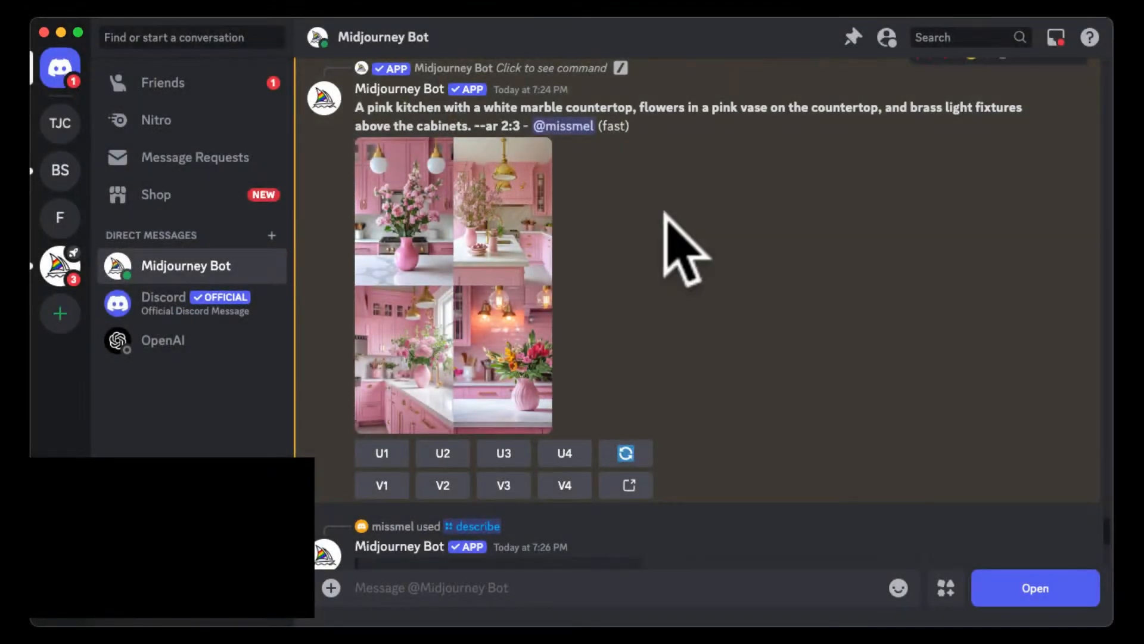
scroll(666, 220, "up", 4)
scroll(664, 216, "up", 3)
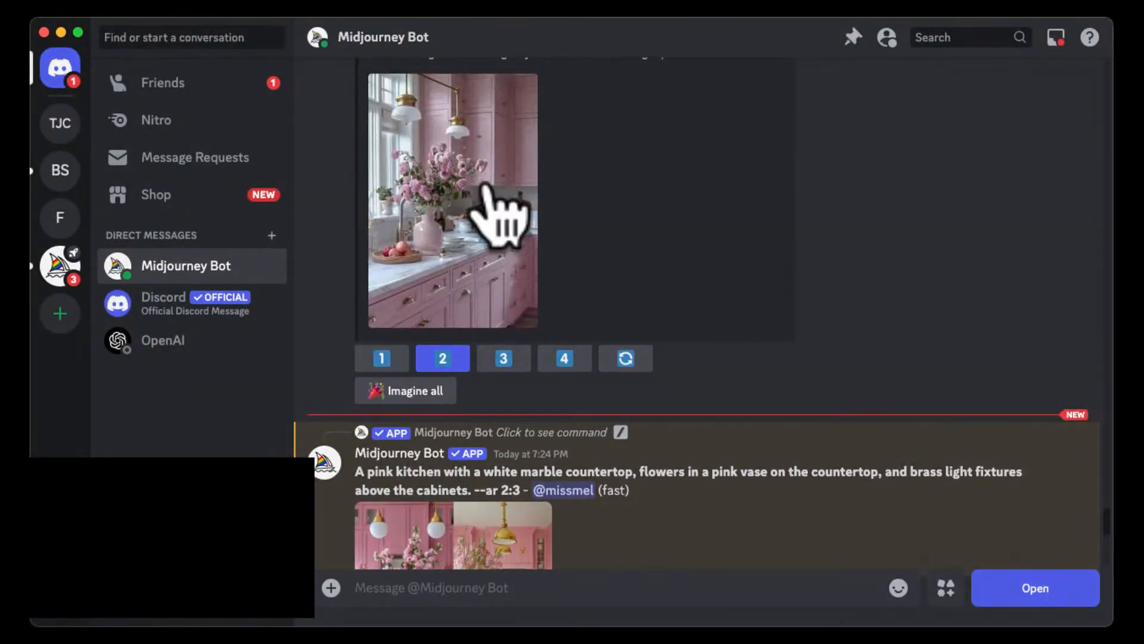
left_click(489, 190)
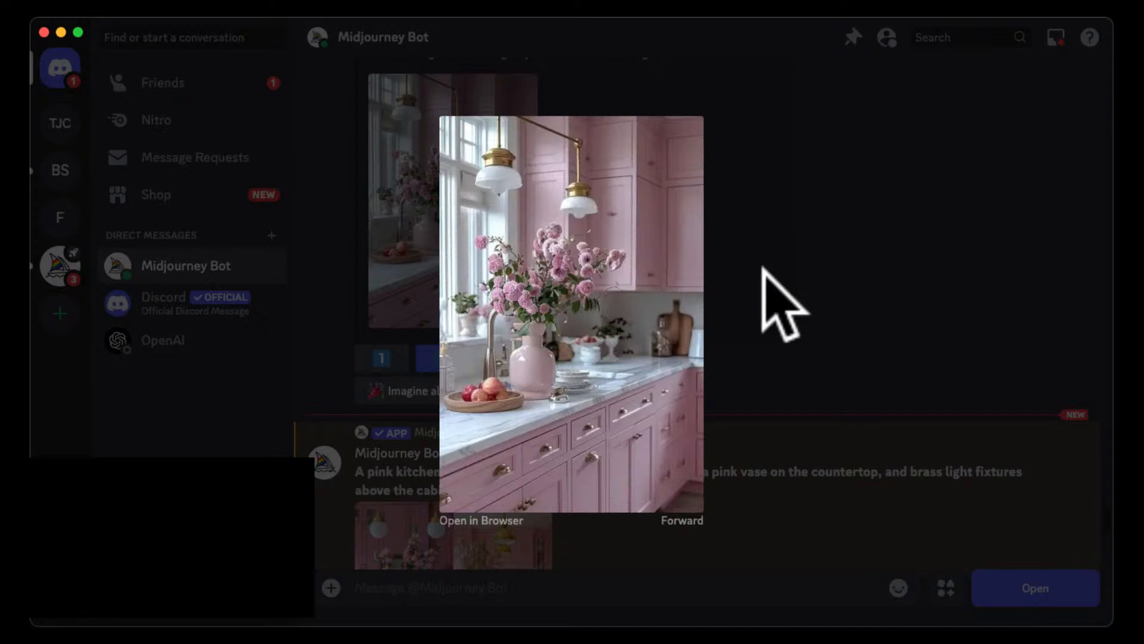
Close the kitchen reference photo, then enlarge the generated pink kitchen grid again to compare it and close it
left_click(765, 272)
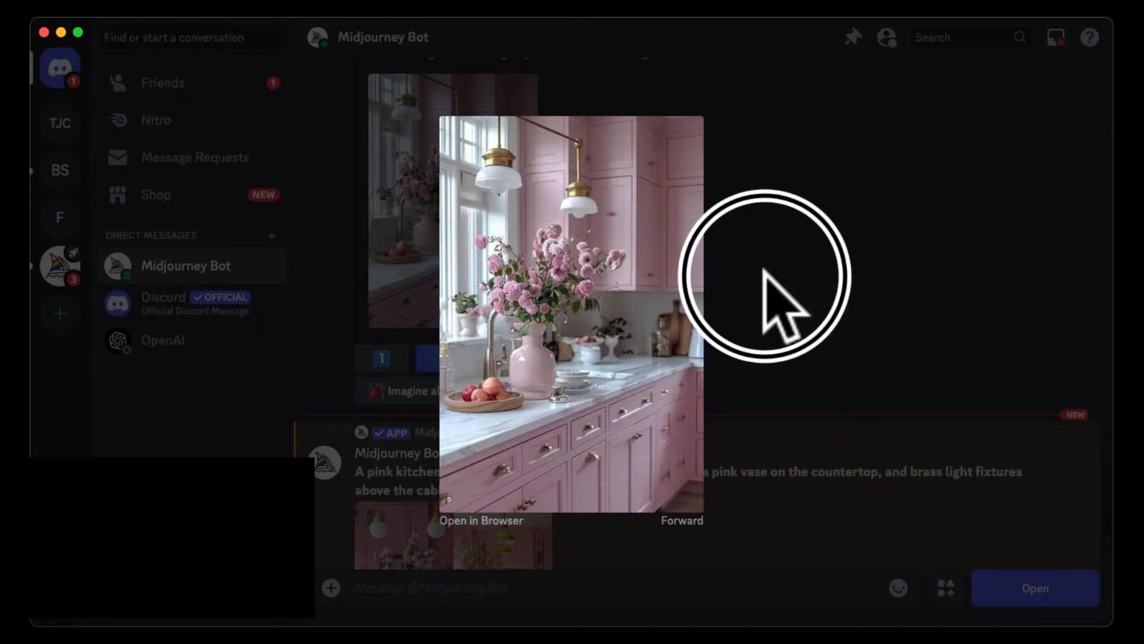
scroll(757, 340, "down", 5)
scroll(757, 393, "down", 2)
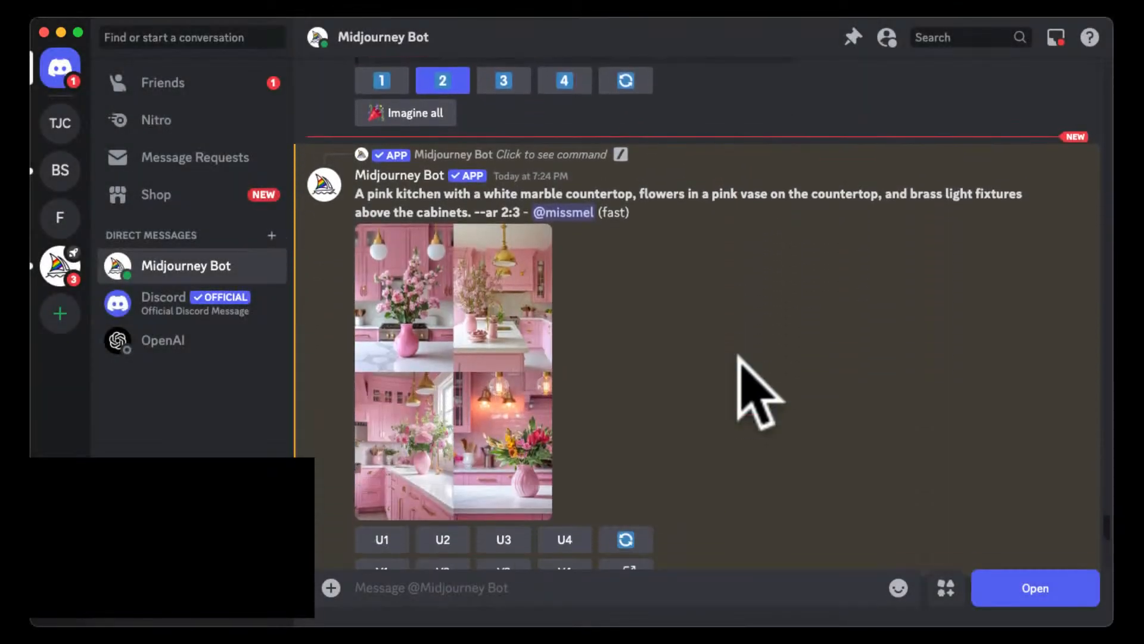
left_click(520, 381)
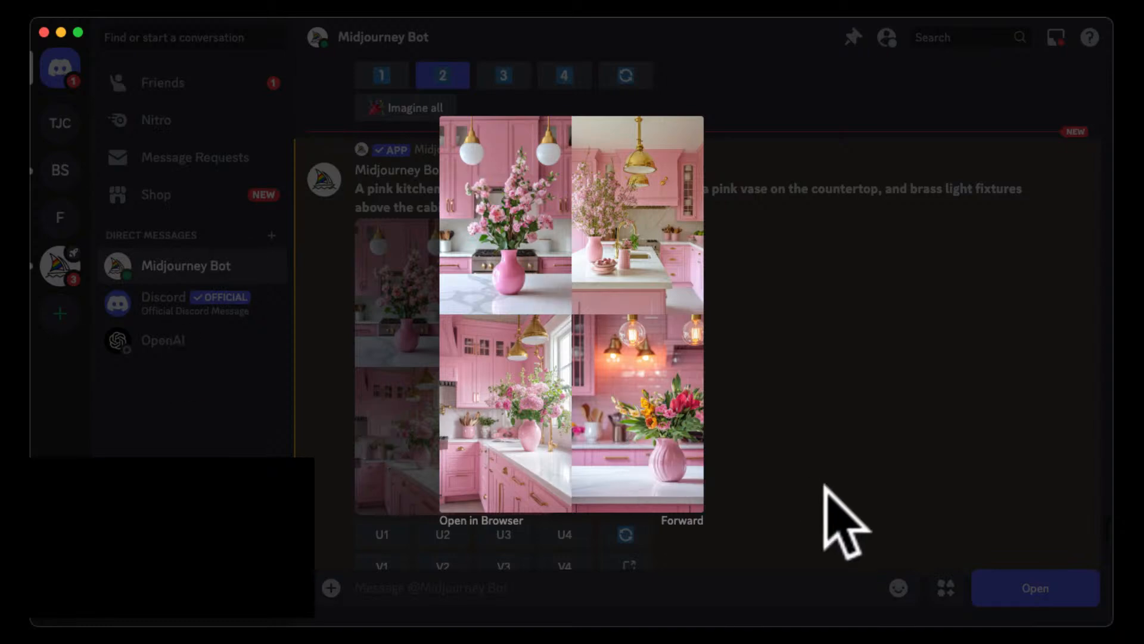
left_click(794, 418)
Review the four prompts suggested for the Glam grinch image and generate images from all of them at once
scroll(710, 387, "down", 4)
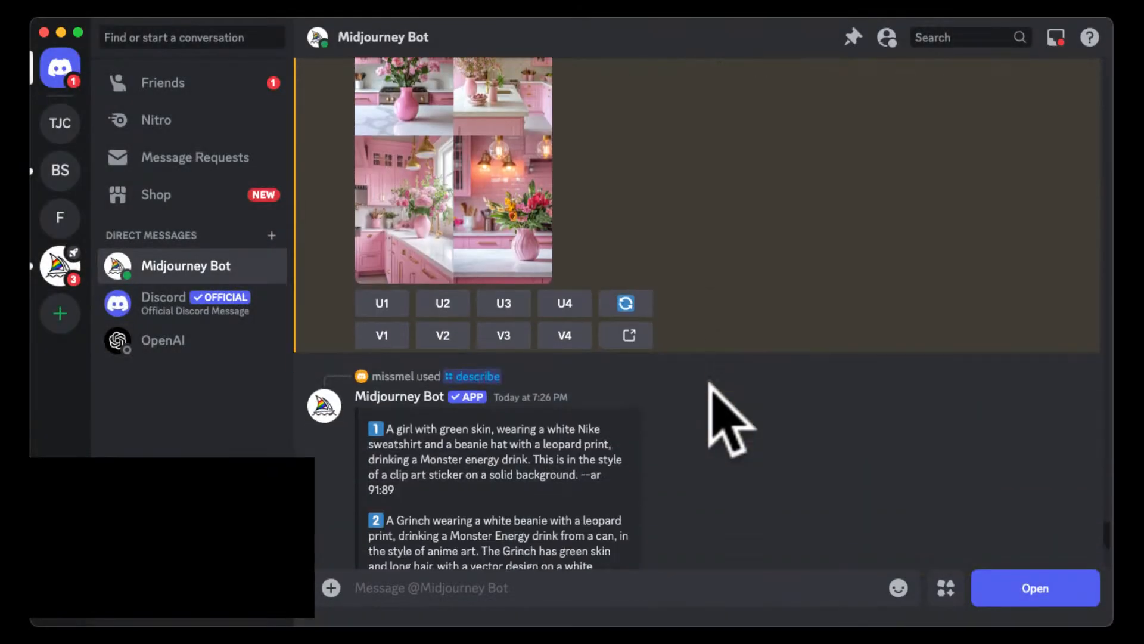
scroll(709, 388, "down", 3)
scroll(710, 387, "down", 5)
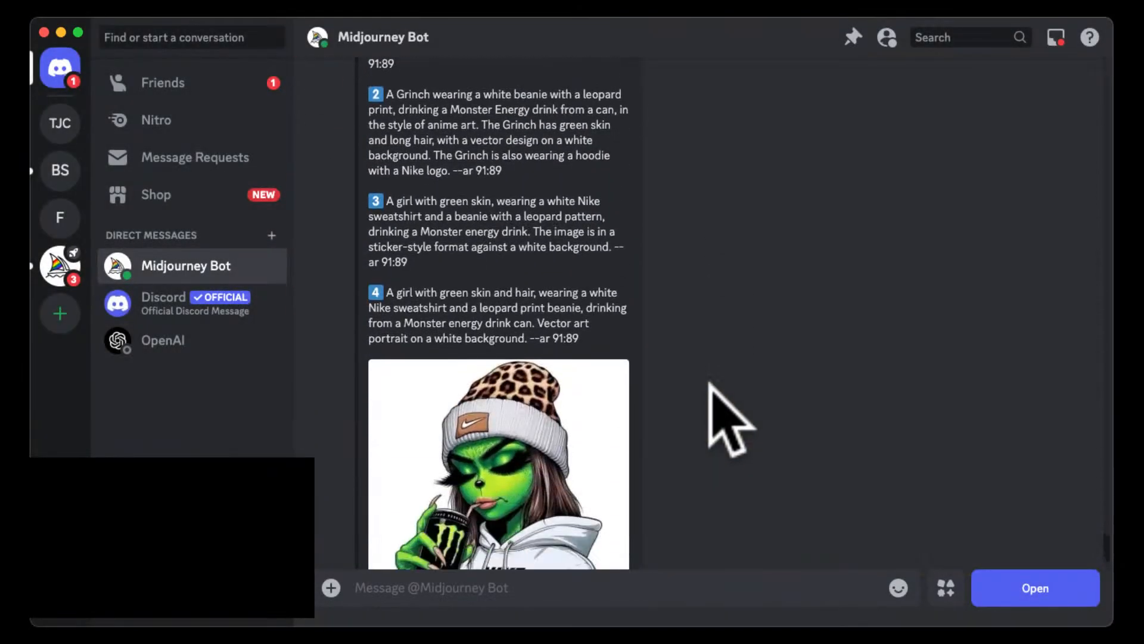
scroll(710, 385, "down", 2)
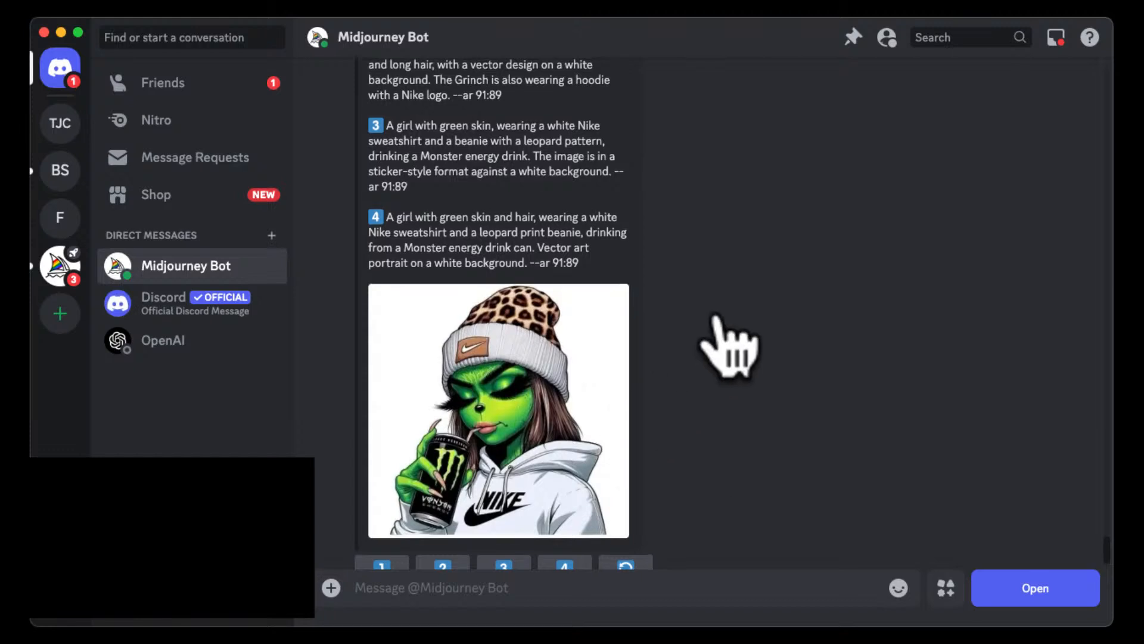
scroll(727, 346, "up", 5)
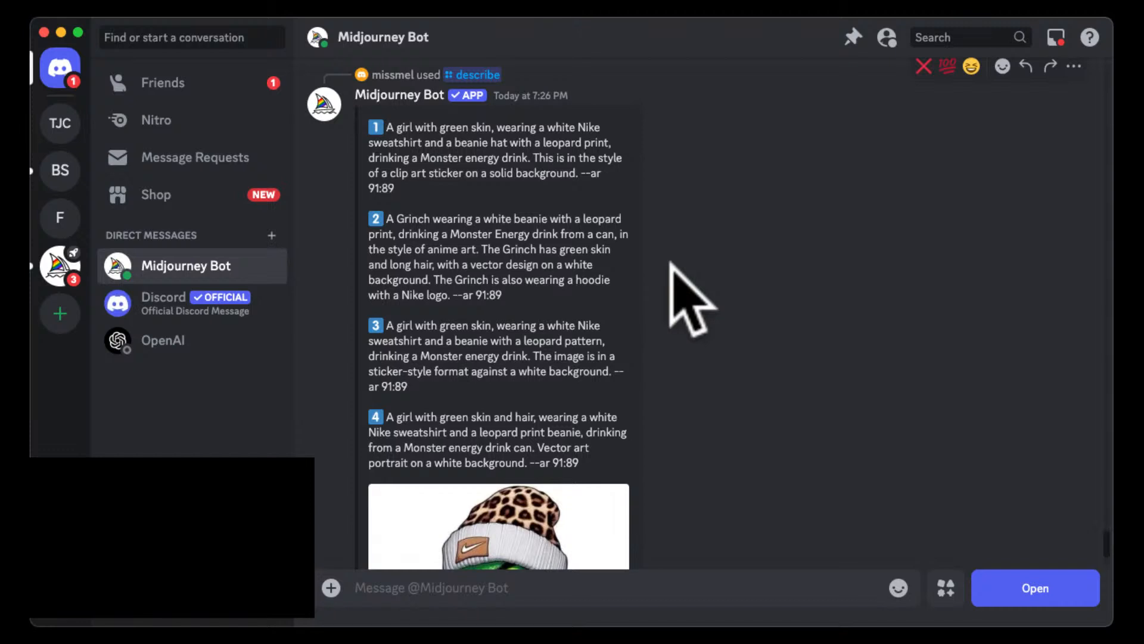
scroll(547, 322, "down", 2)
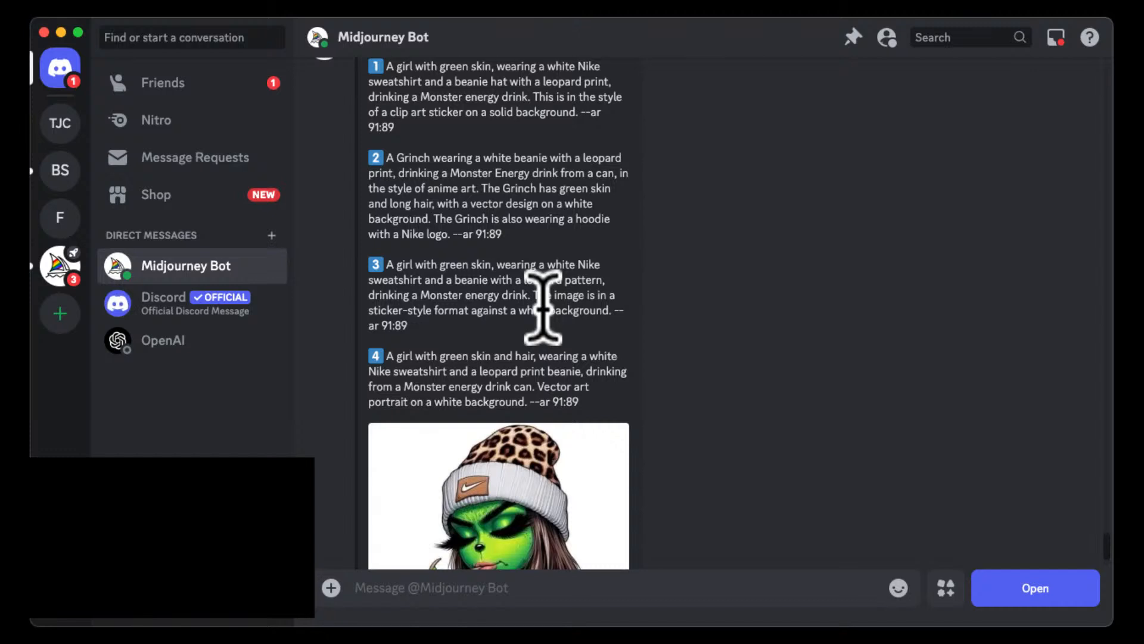
scroll(543, 306, "down", 3)
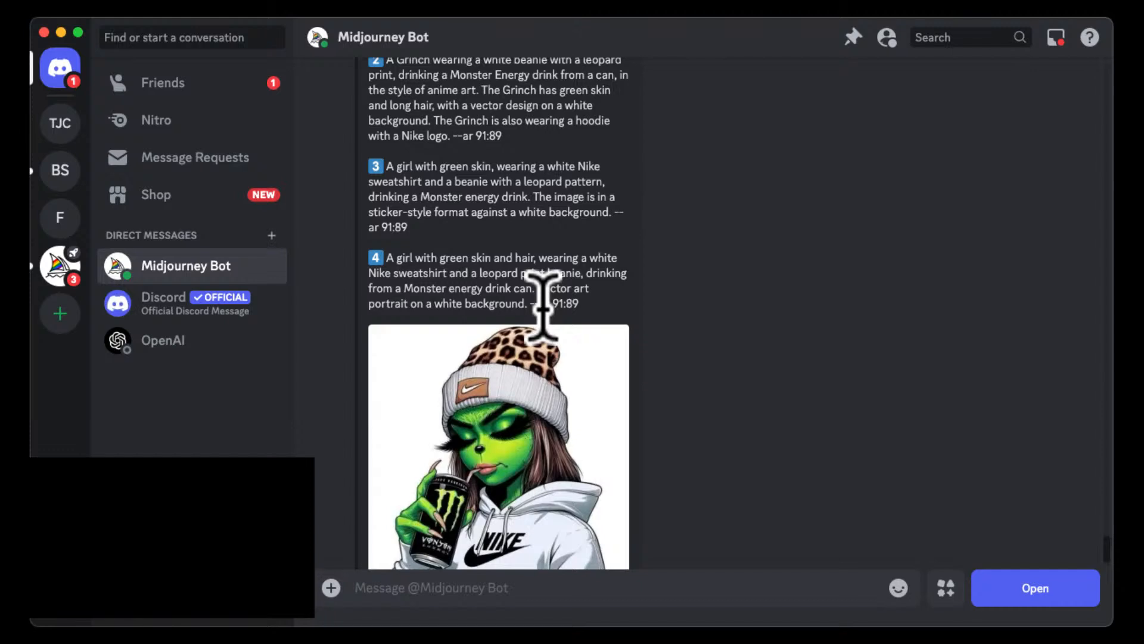
scroll(539, 301, "down", 2)
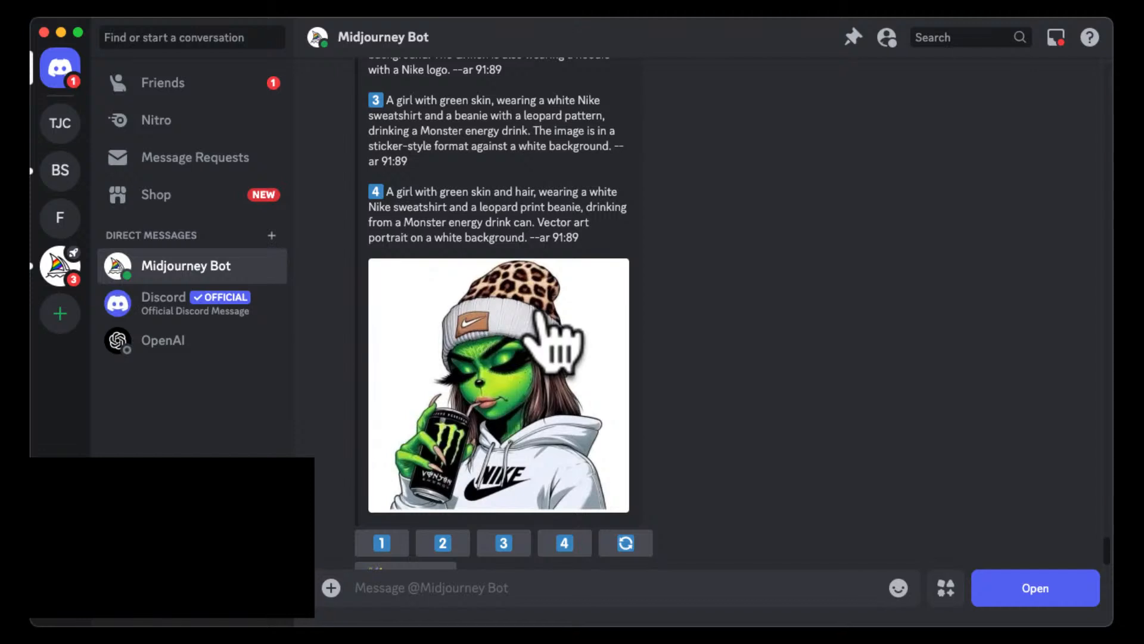
scroll(607, 304, "down", 1)
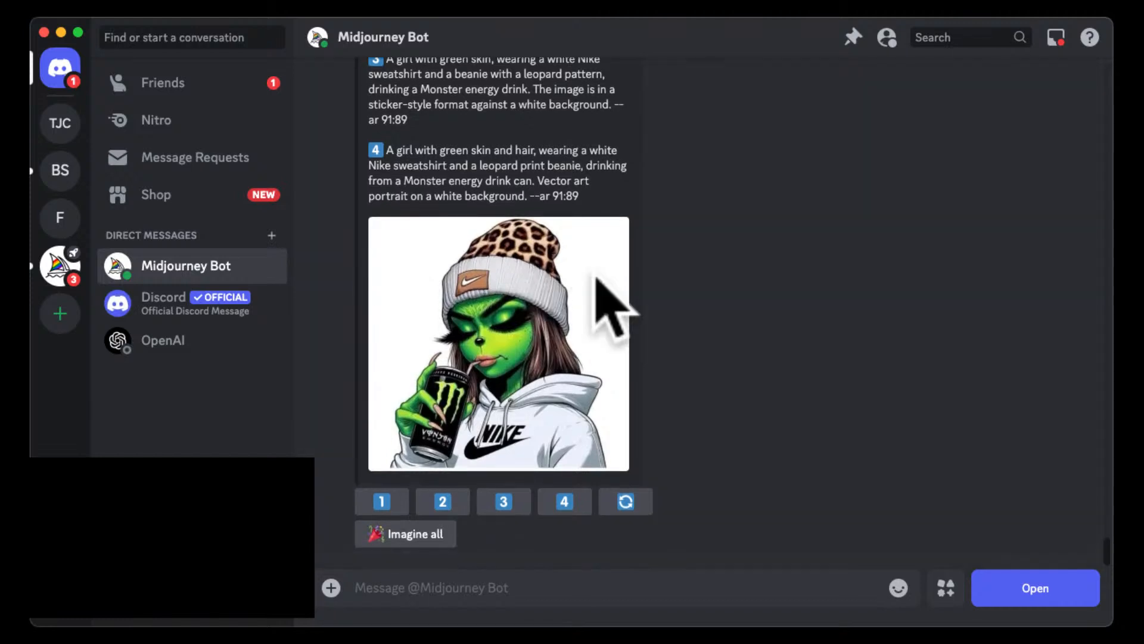
left_click(394, 539)
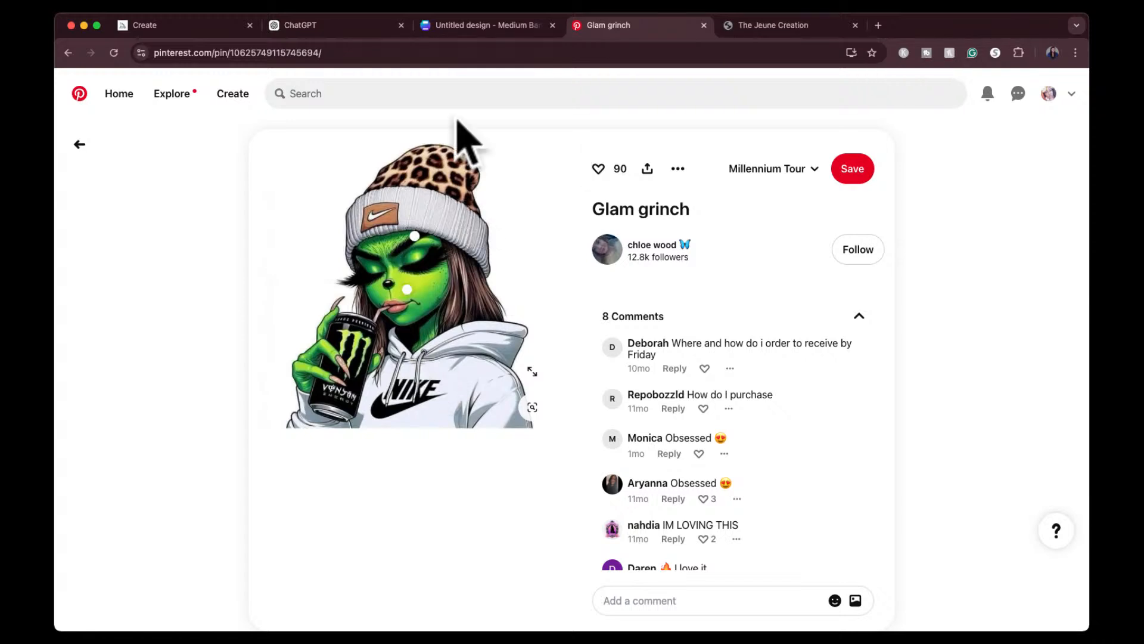
Switch to Pinterest in the browser, leave the Glam grinch pin, load pinterest.com and search for "female grinch"
left_click(77, 144)
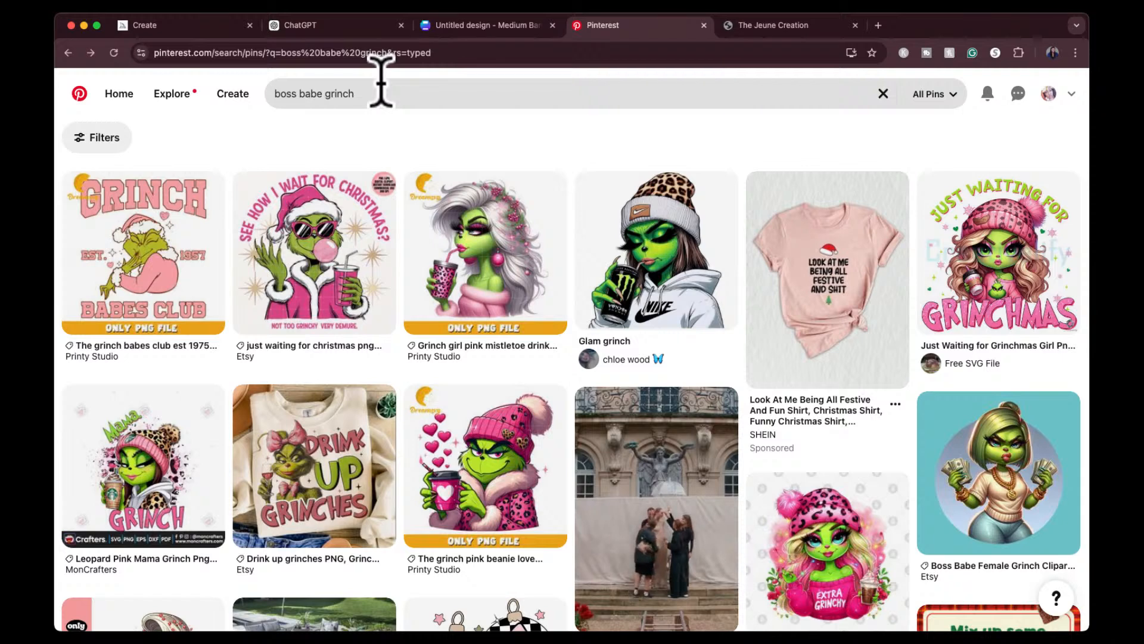
left_click(390, 55)
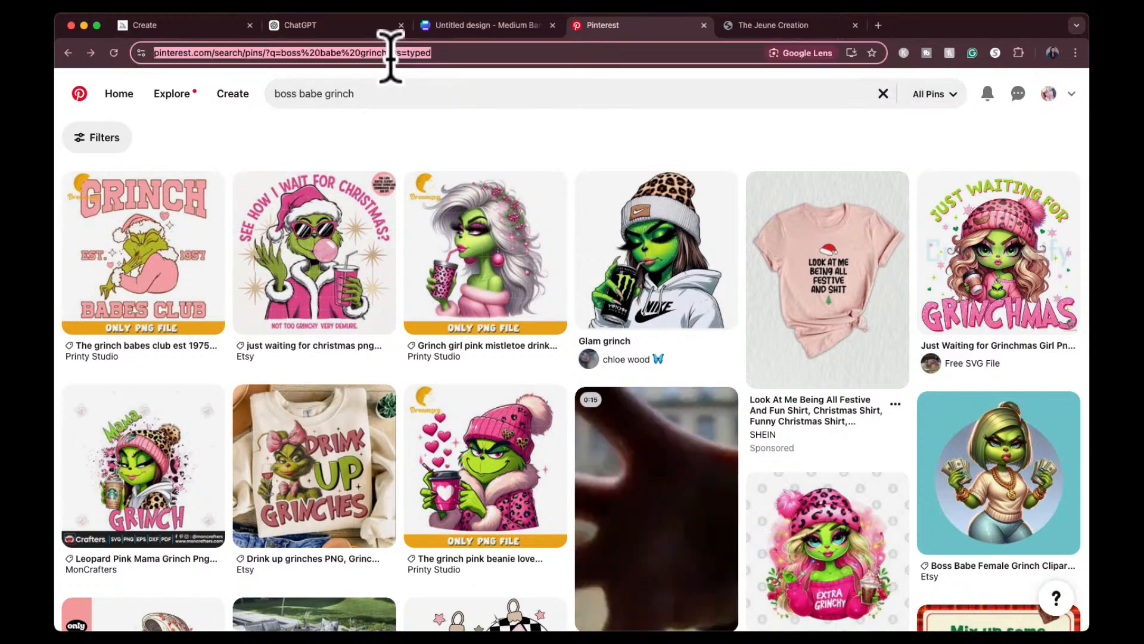
type("pinterest.com")
key("Return")
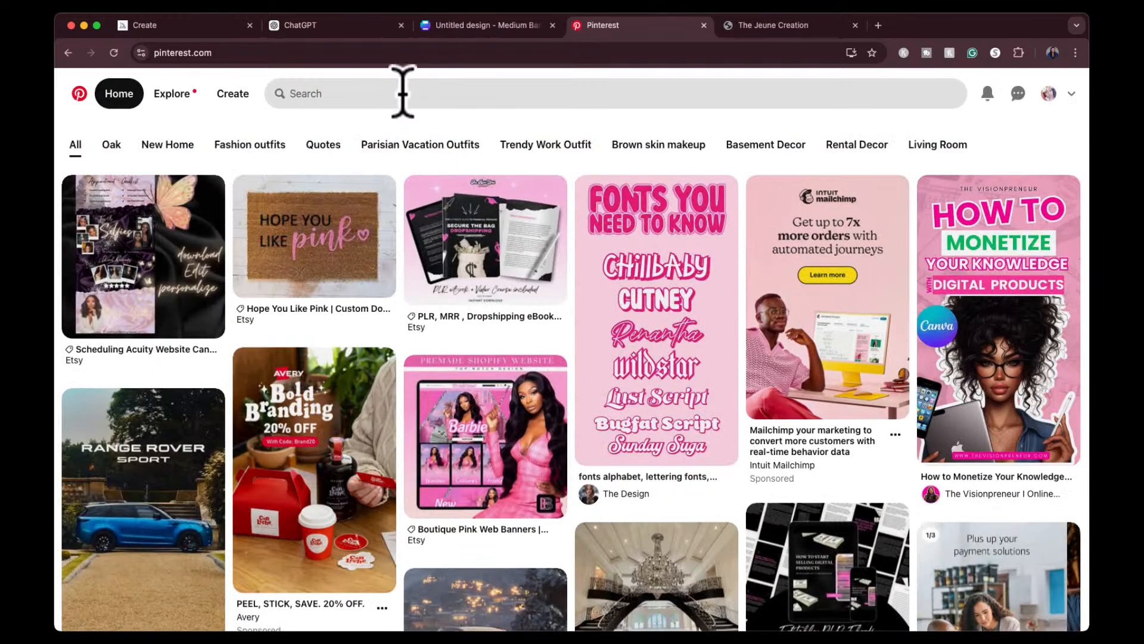
left_click(403, 93)
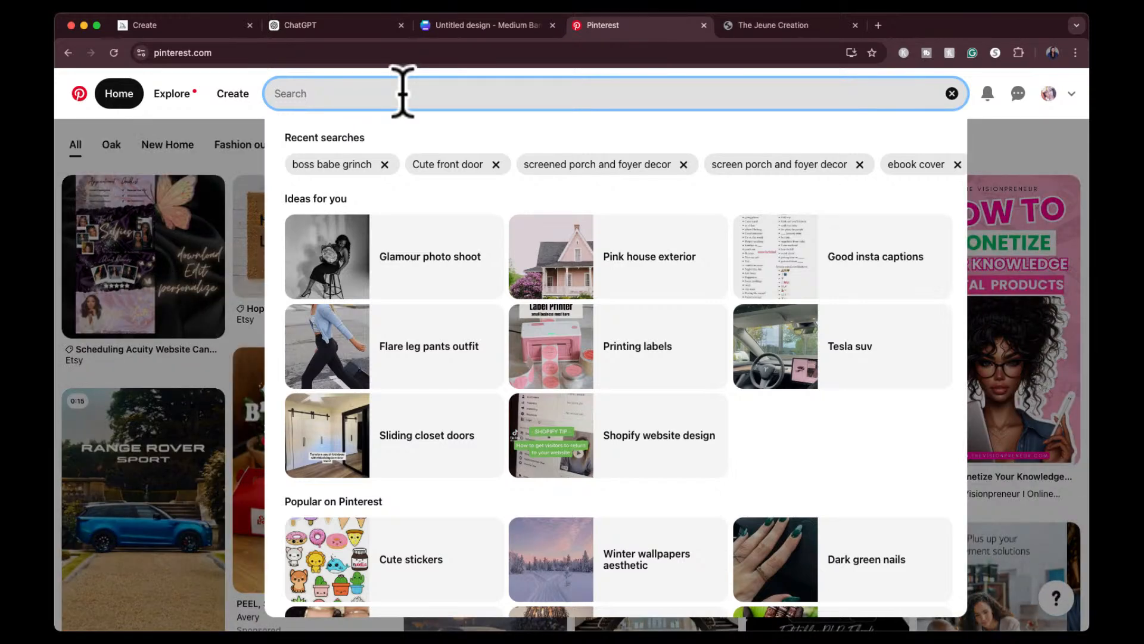
type("fema")
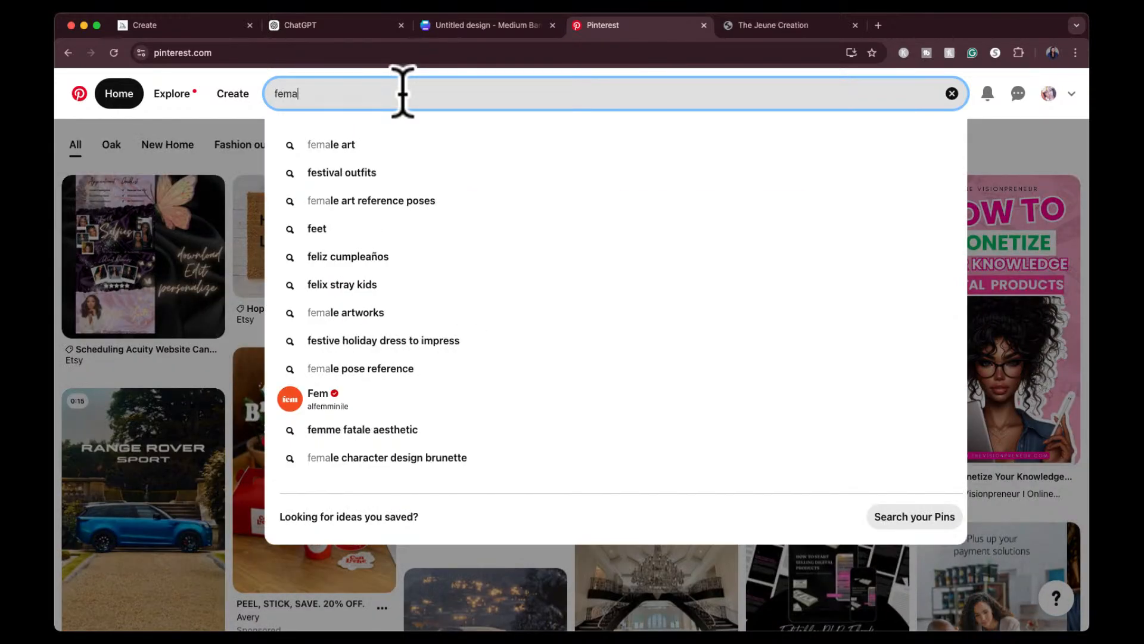
type("le grinch")
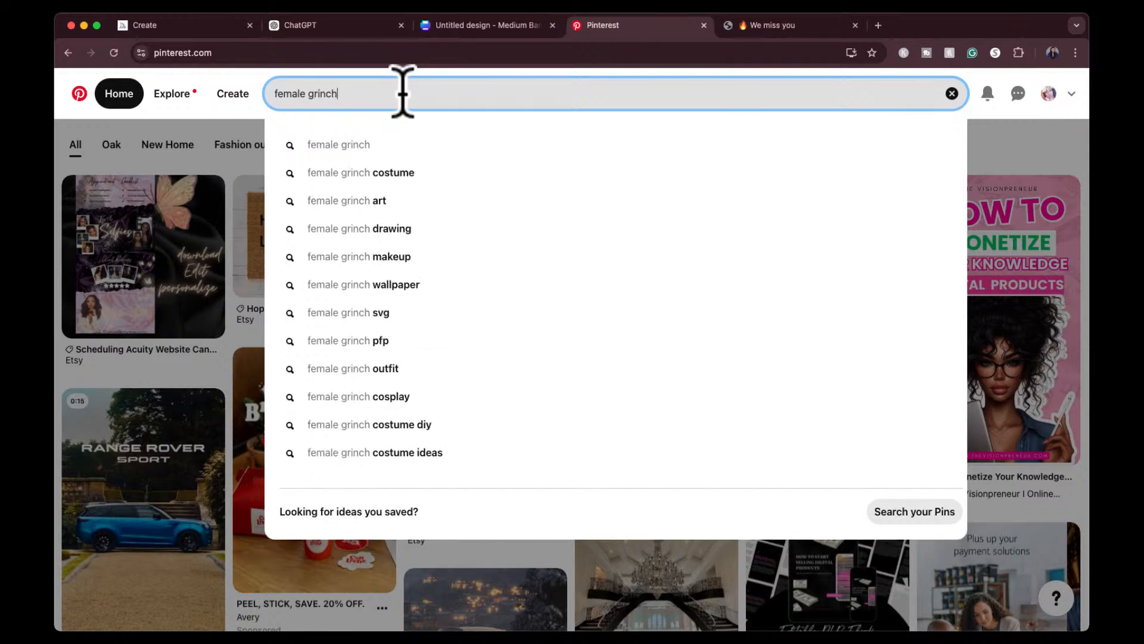
key("Return")
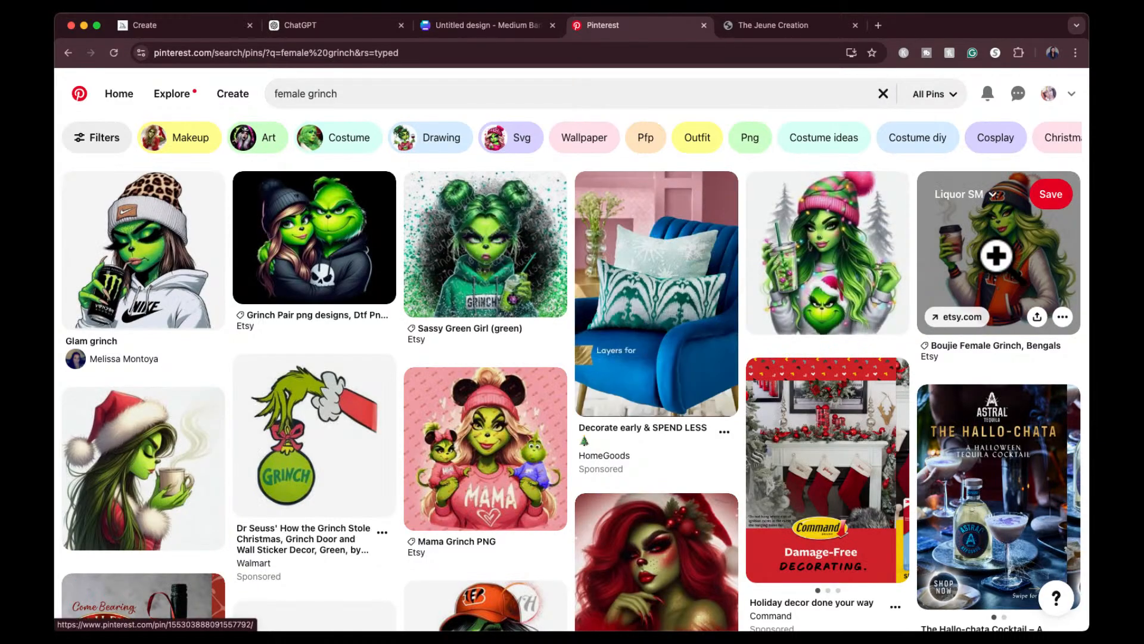
Open the "Boujie Female Grinch, Bengals" pin and copy its image address
left_click(996, 265)
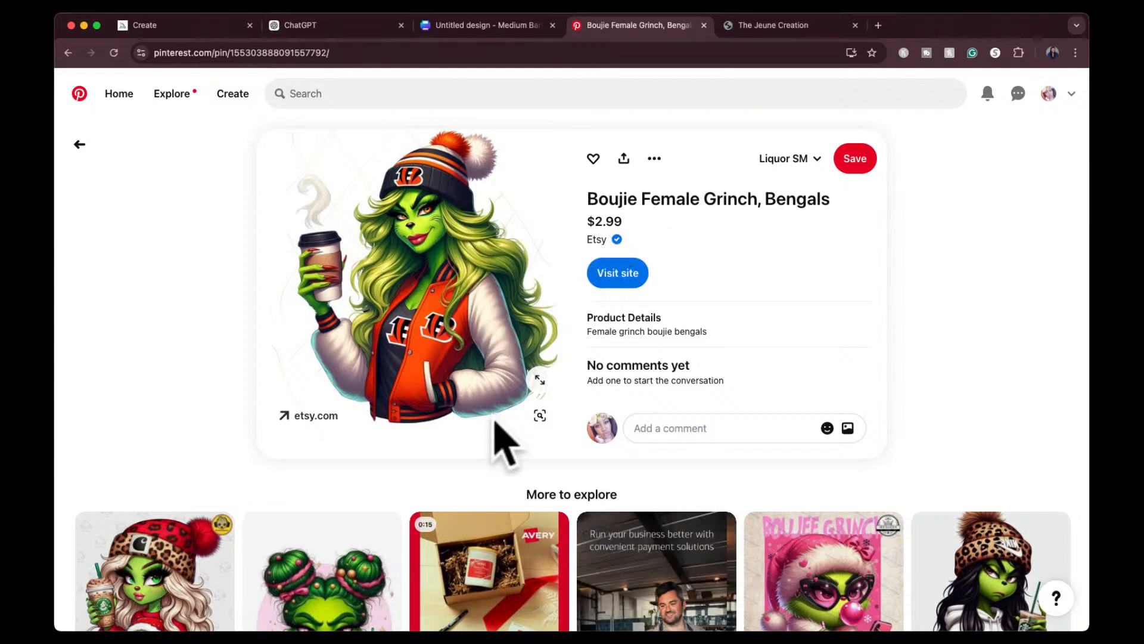
right_click(417, 272)
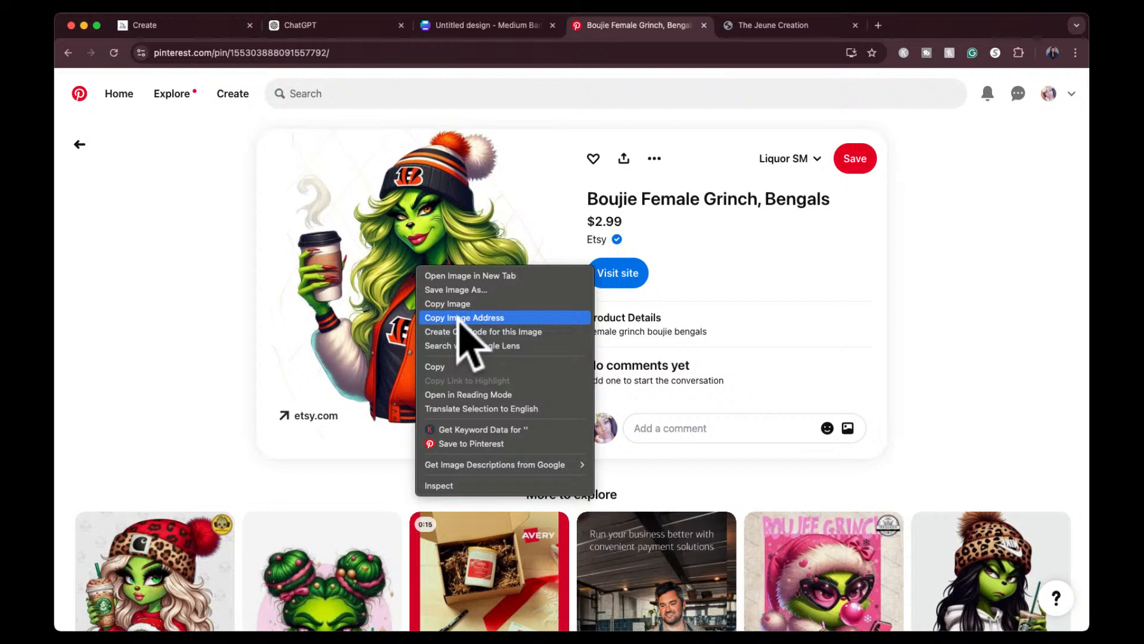
left_click(514, 319)
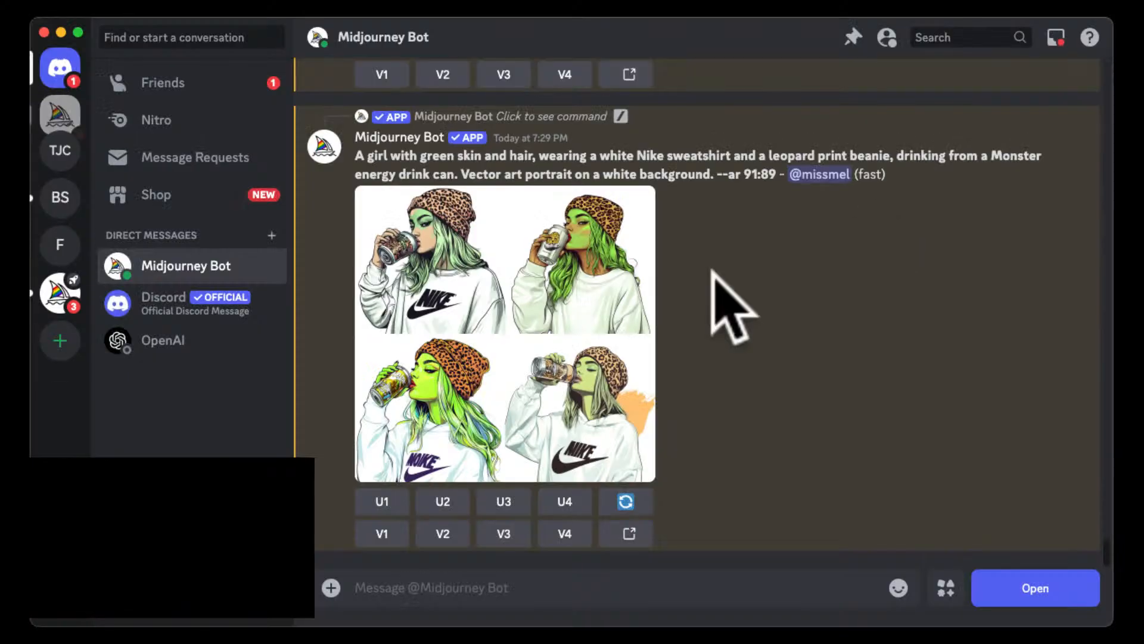
Switch back to Discord and send a /describe command with the link option set to the copied Bengals grinch image address
scroll(712, 271, "up", 5)
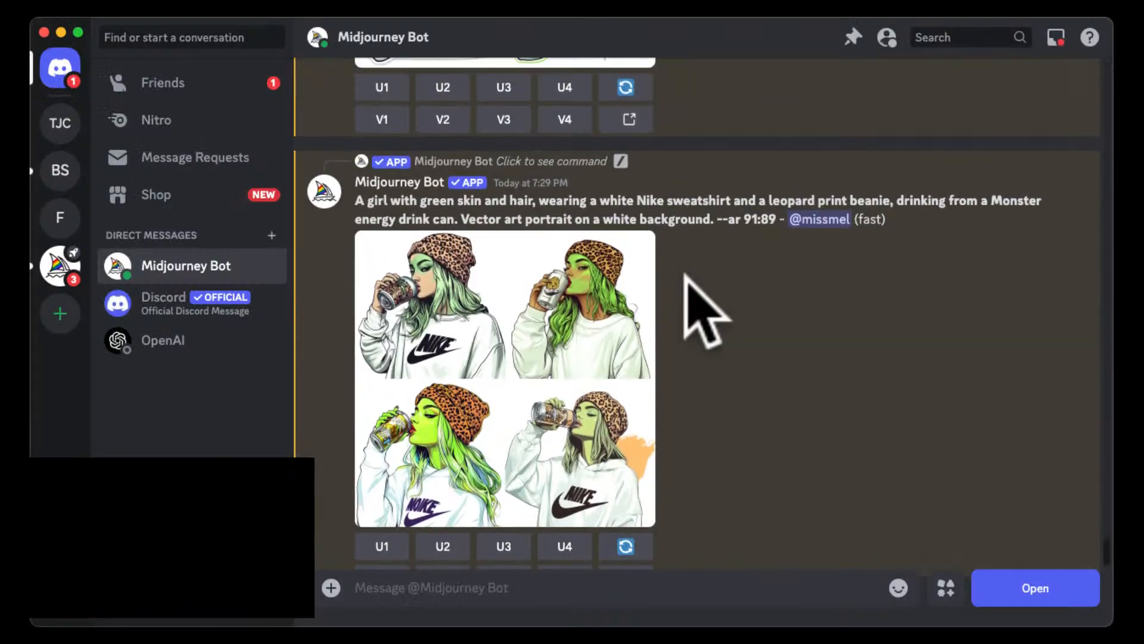
scroll(685, 275, "up", 7)
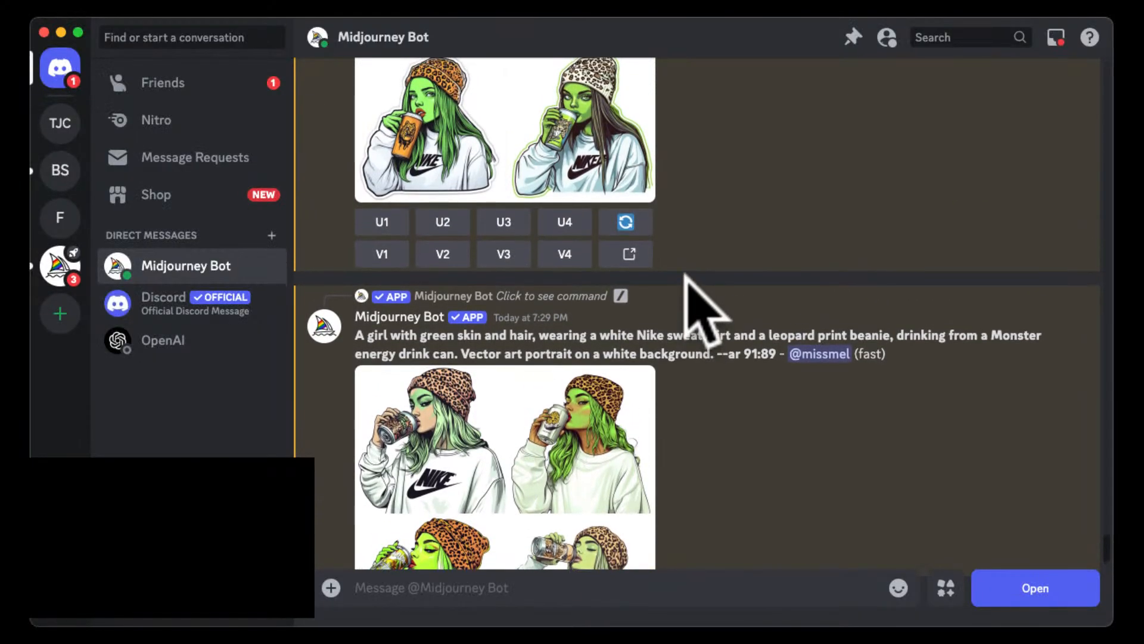
scroll(697, 310, "down", 7)
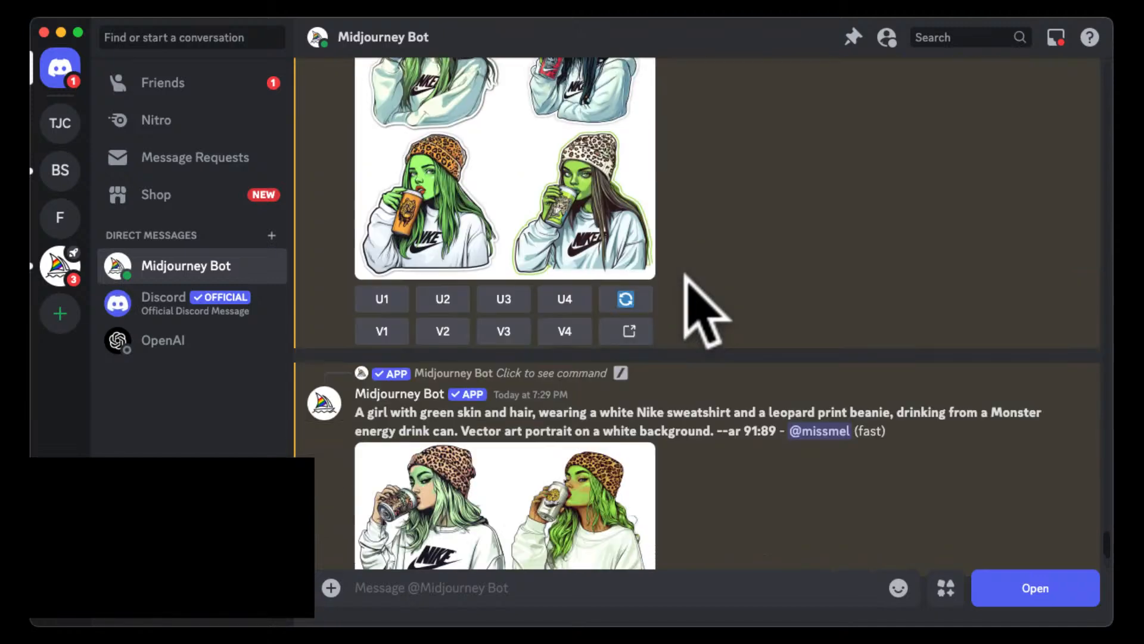
left_click(452, 587)
type("/")
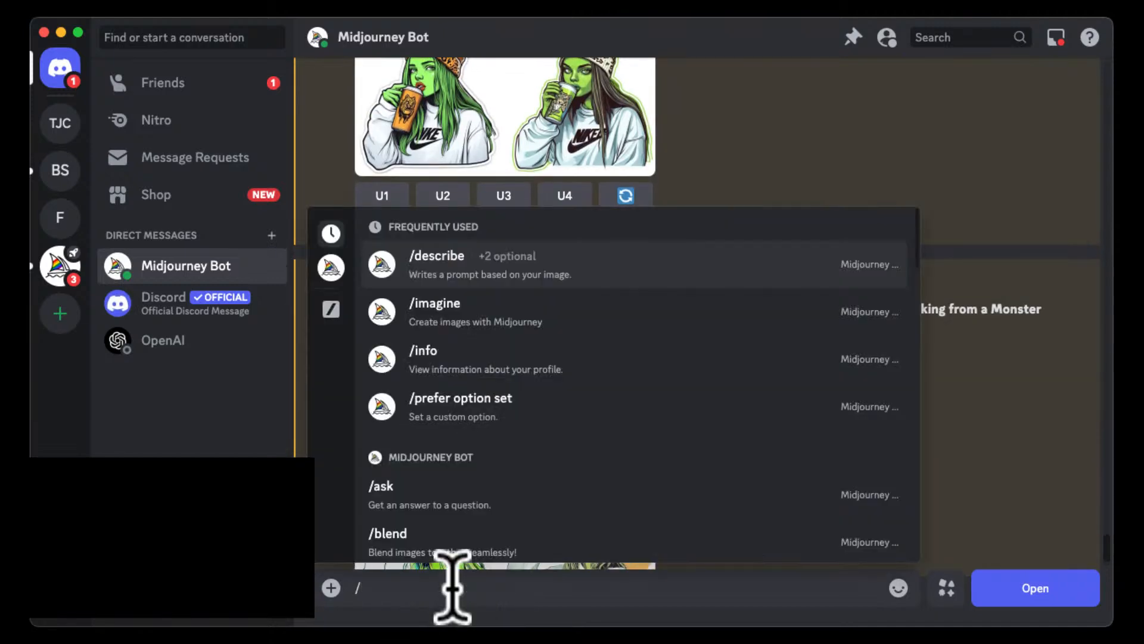
type("d")
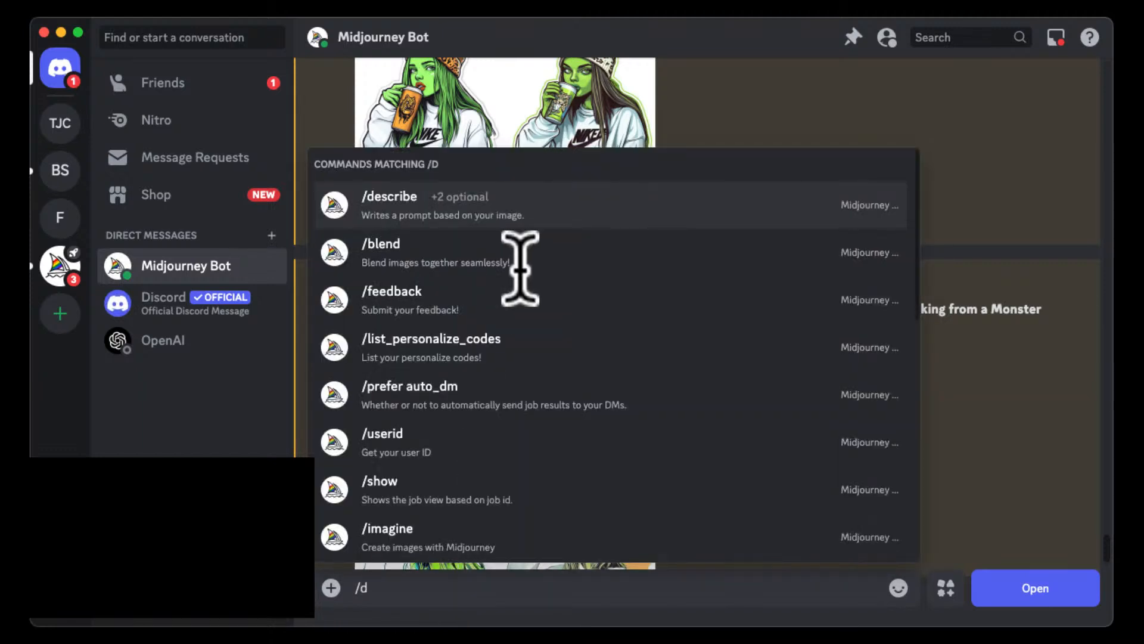
left_click(453, 209)
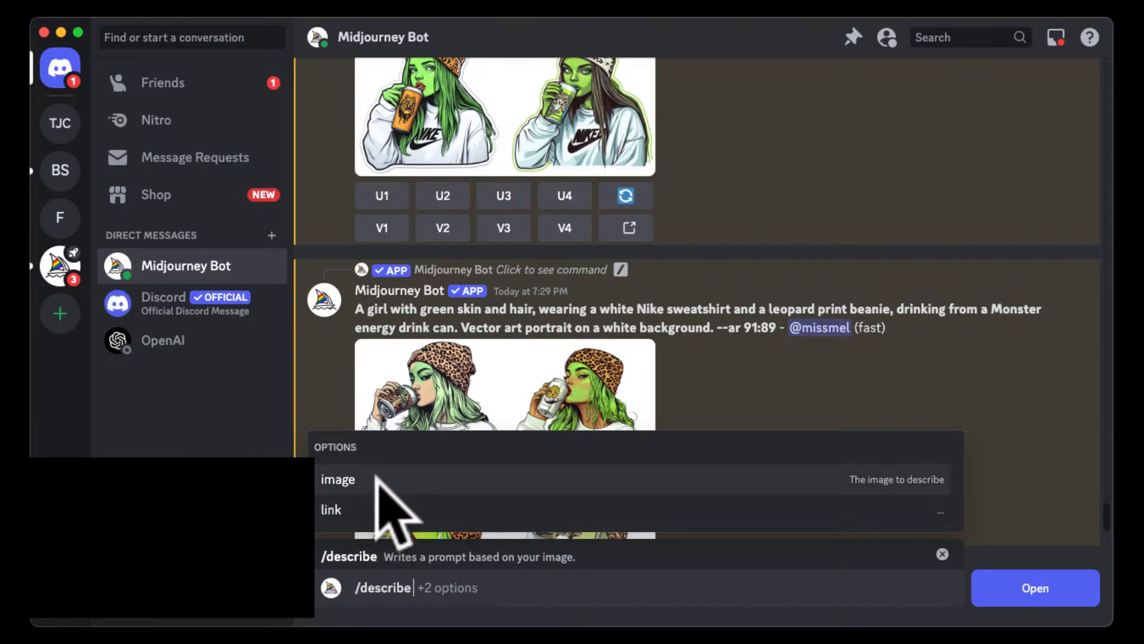
left_click(377, 504)
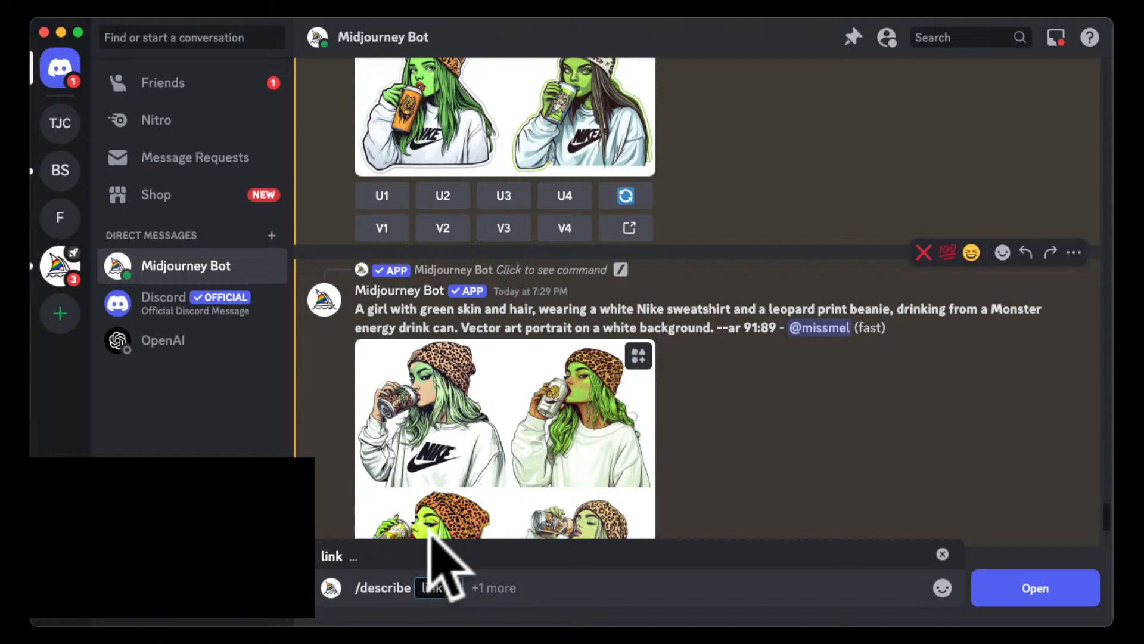
key("super+v")
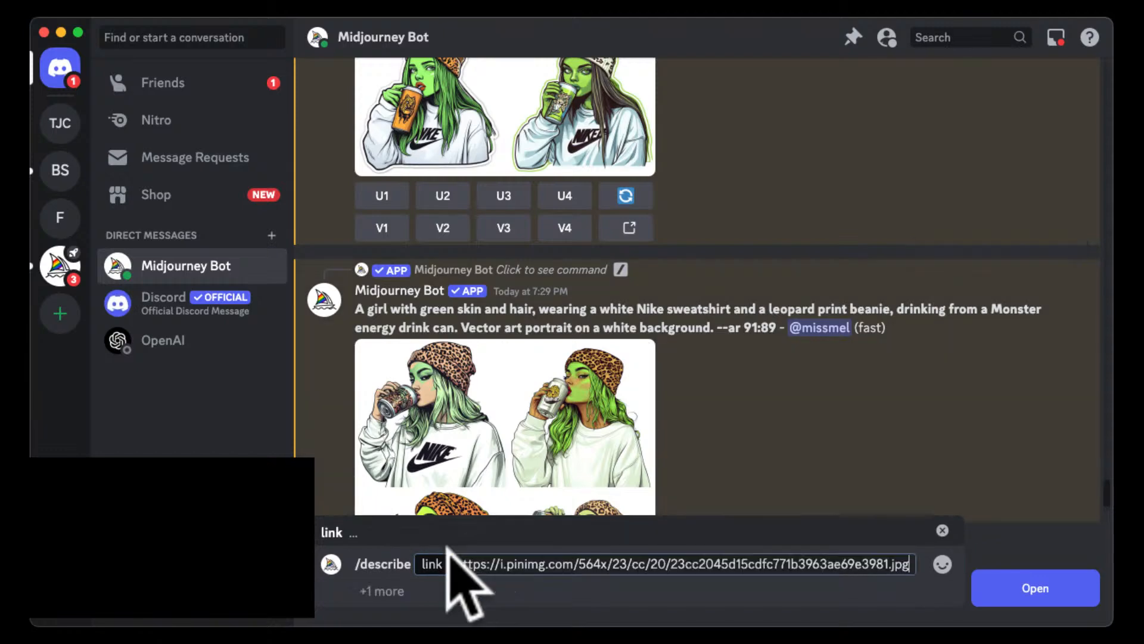
key("Return")
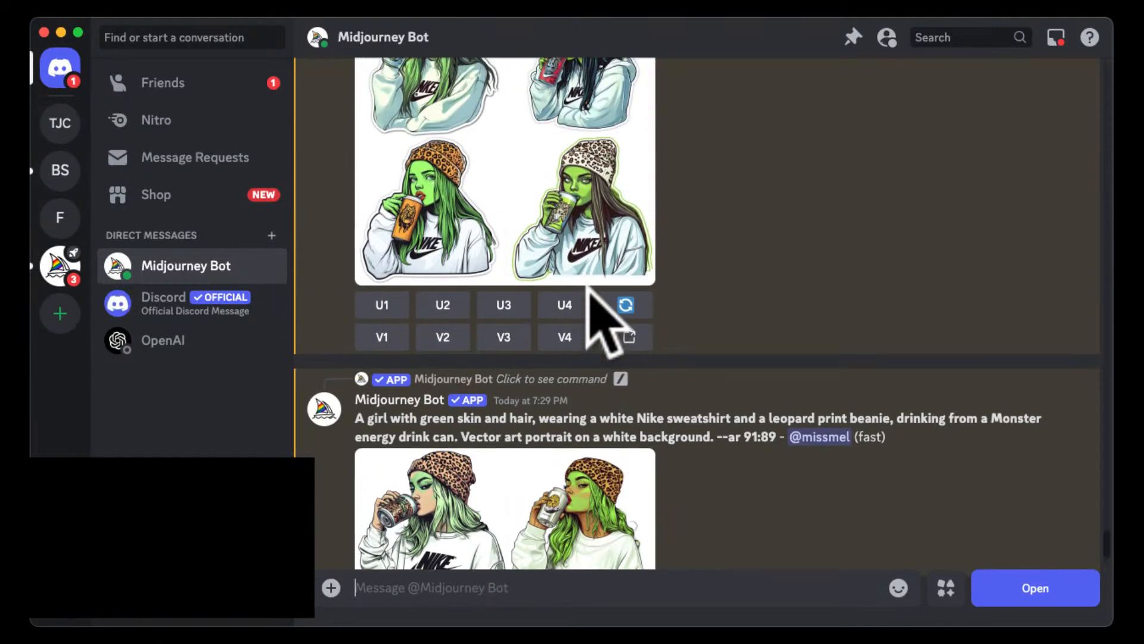
Examine the image grids generated from the Glam grinch prompts, comparing the clip art, anime and sticker-style versions
scroll(590, 287, "up", 10)
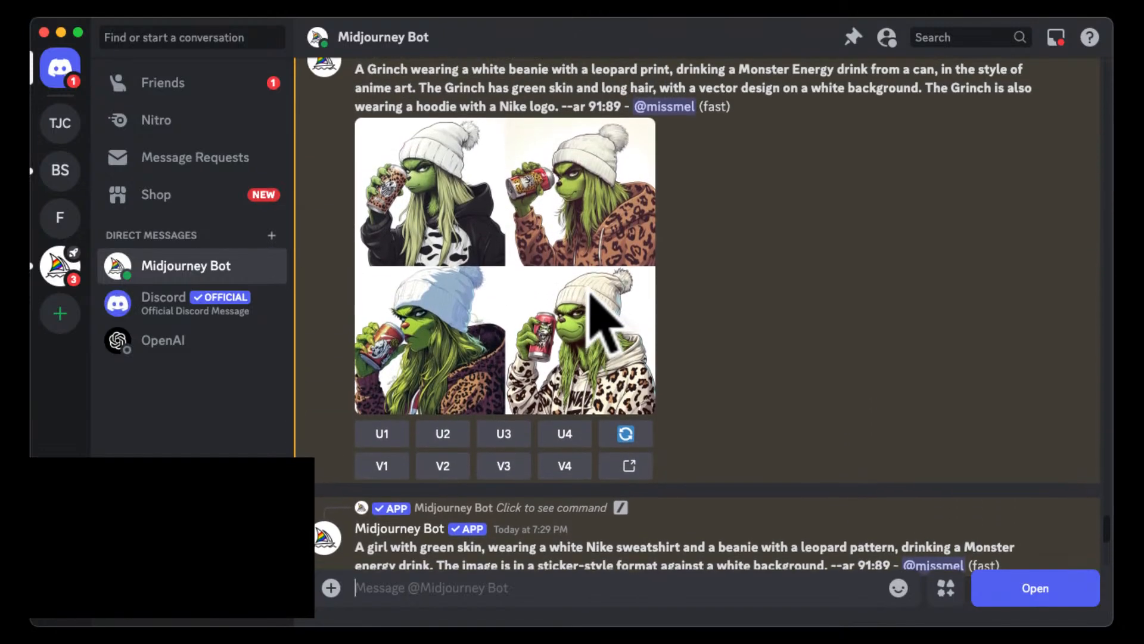
scroll(605, 322, "up", 8)
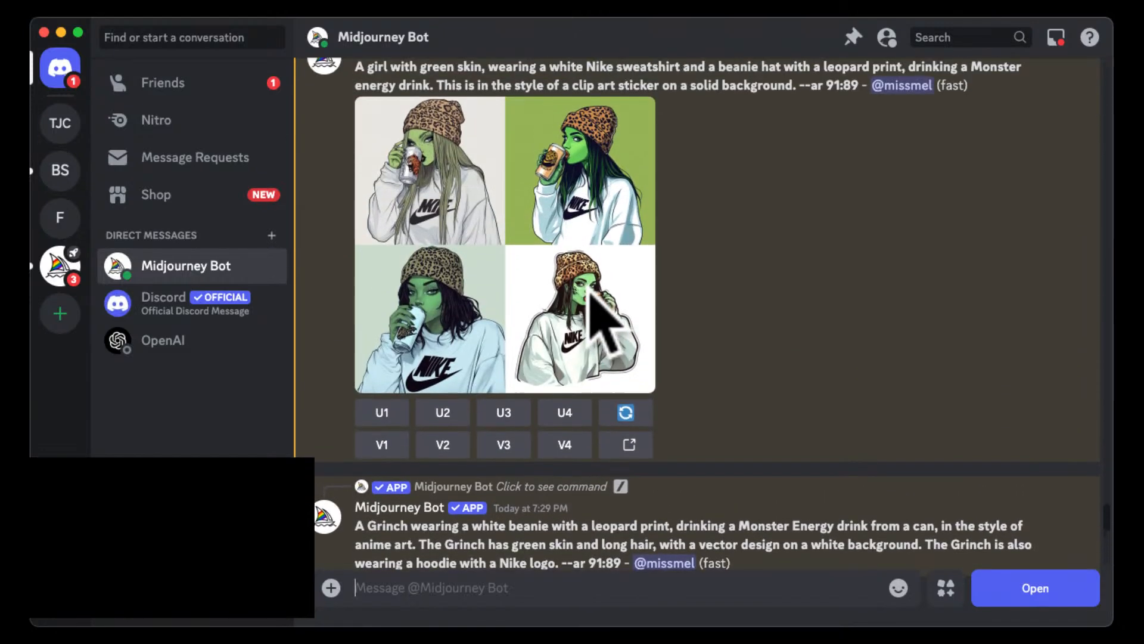
scroll(590, 293, "up", 2)
scroll(590, 293, "down", 8)
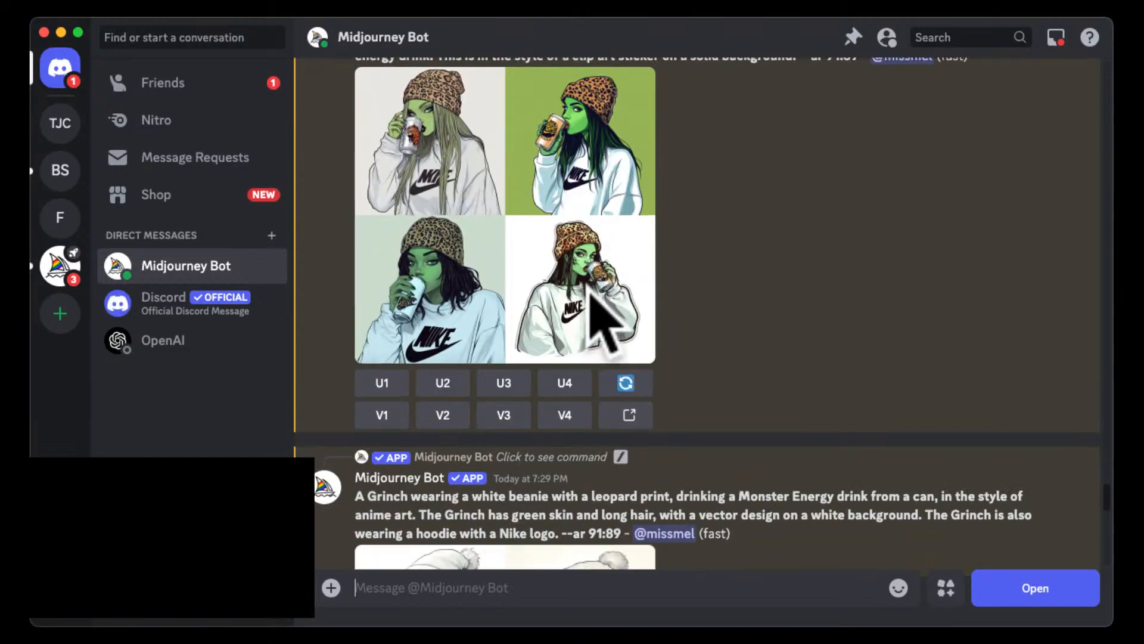
scroll(602, 318, "down", 15)
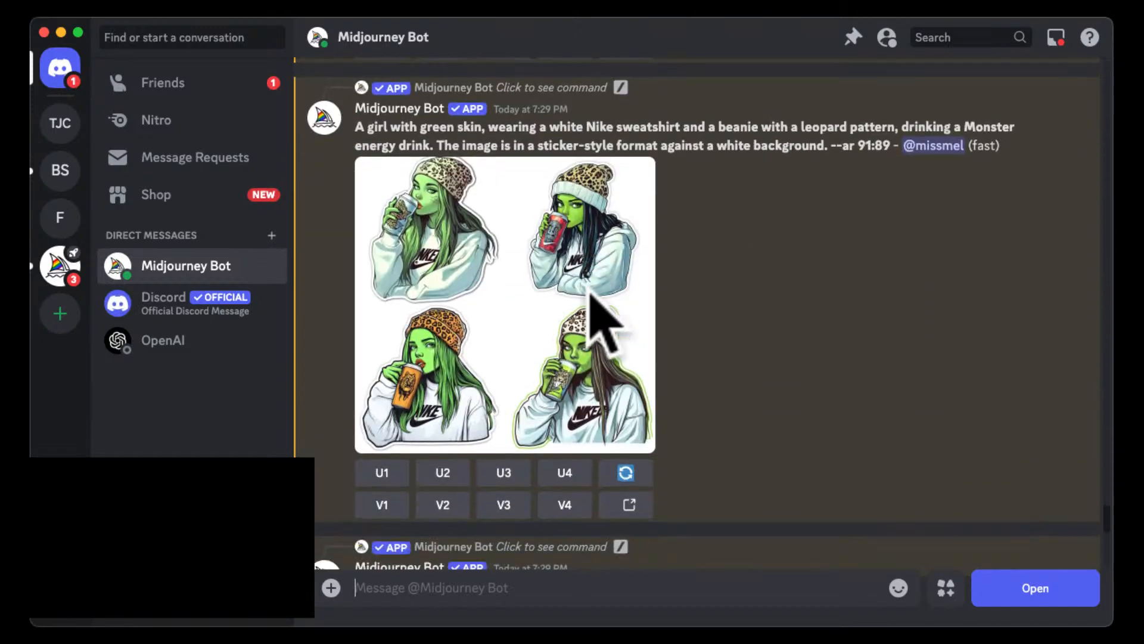
Generate images from all four prompts described for the Bengals grinch picture
scroll(590, 289, "down", 7)
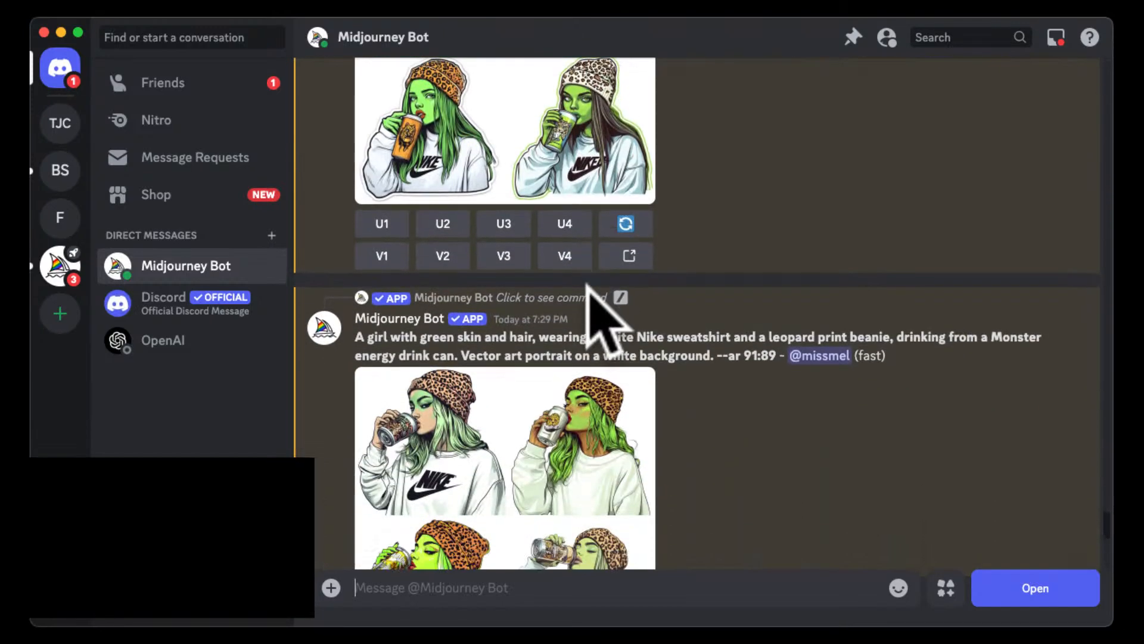
scroll(590, 287, "down", 10)
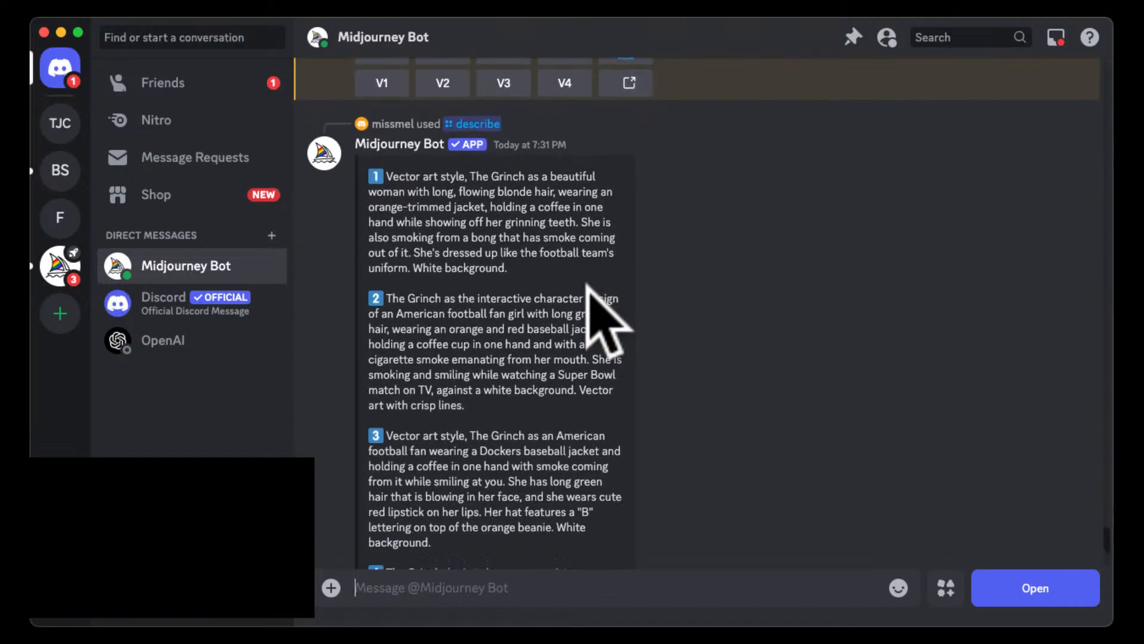
scroll(587, 286, "down", 9)
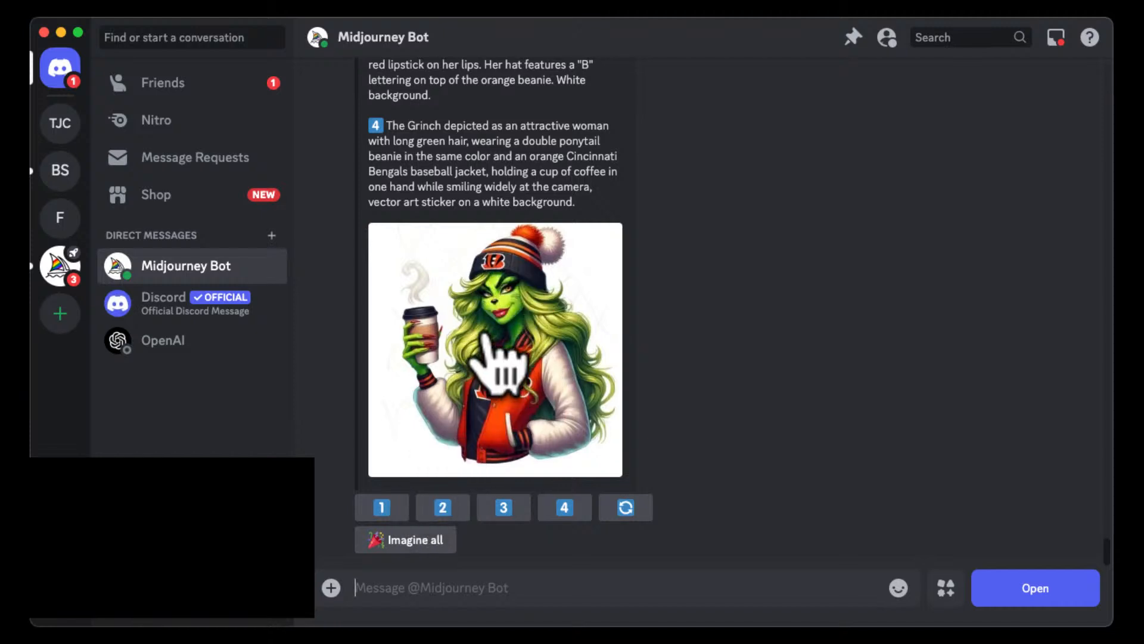
left_click(394, 542)
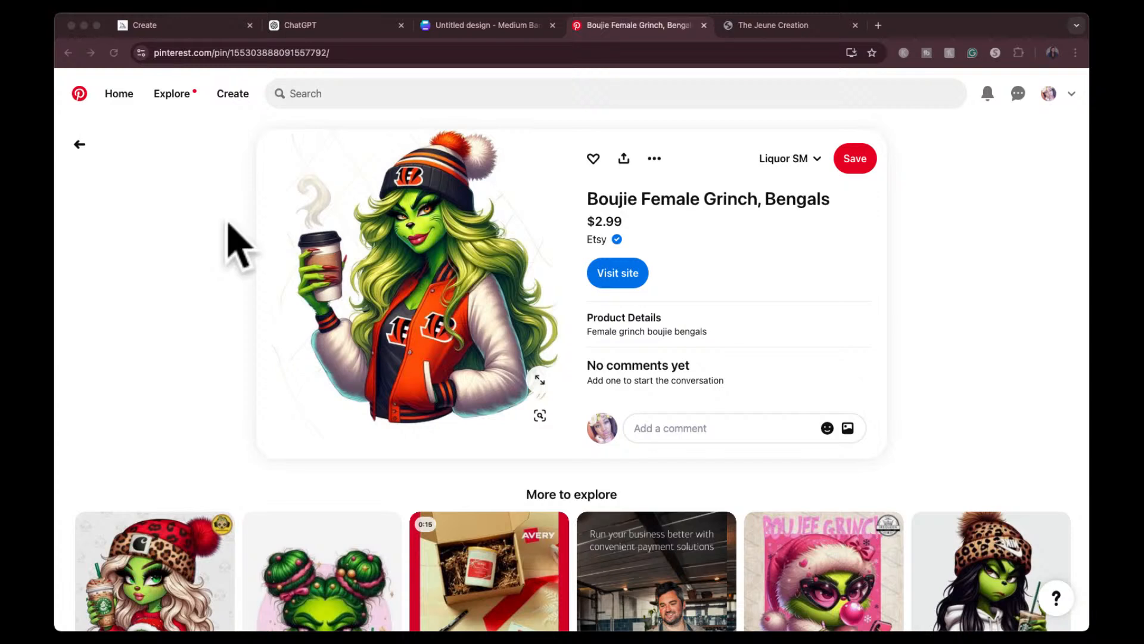
Switch to Pinterest in the browser, leave the Bengals grinch pin and search for "black woman boss babe"
left_click(159, 368)
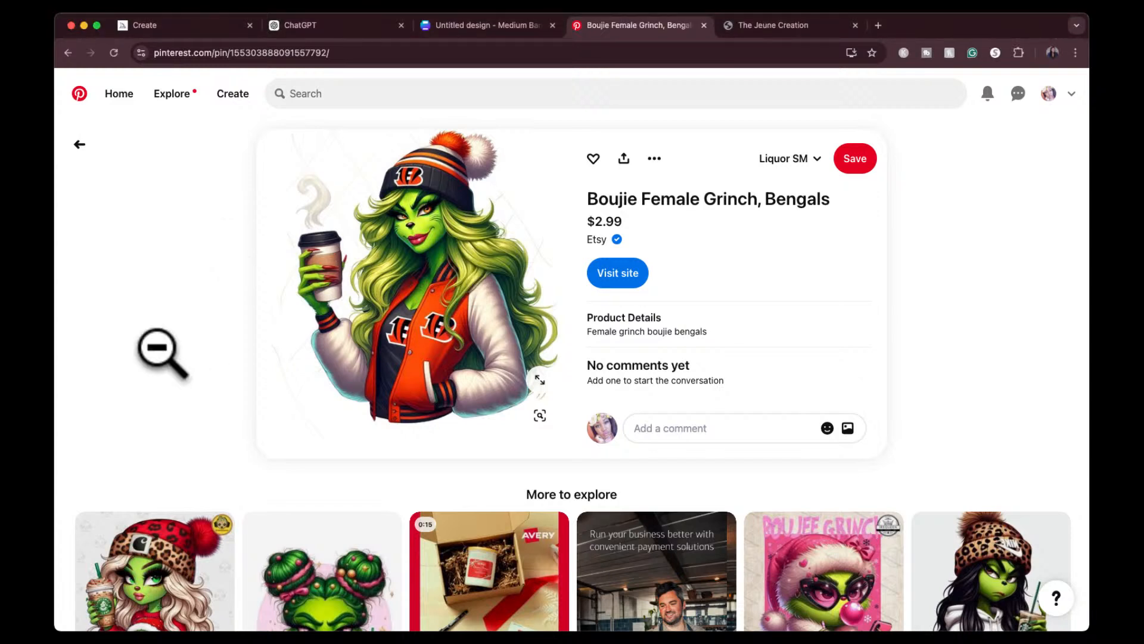
left_click(79, 144)
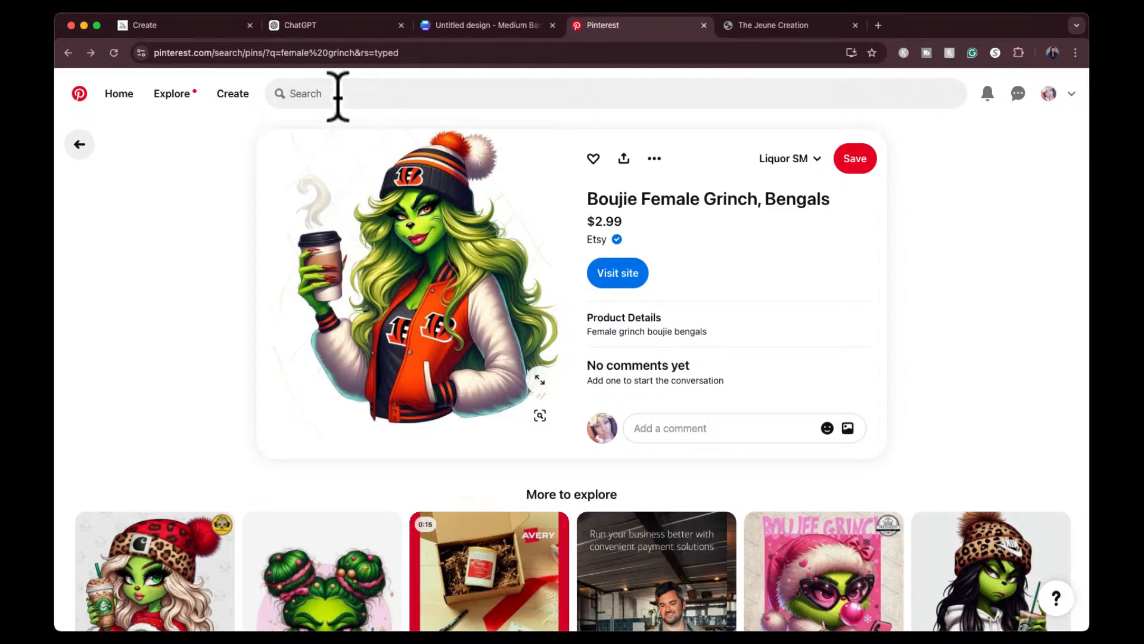
left_click(338, 93)
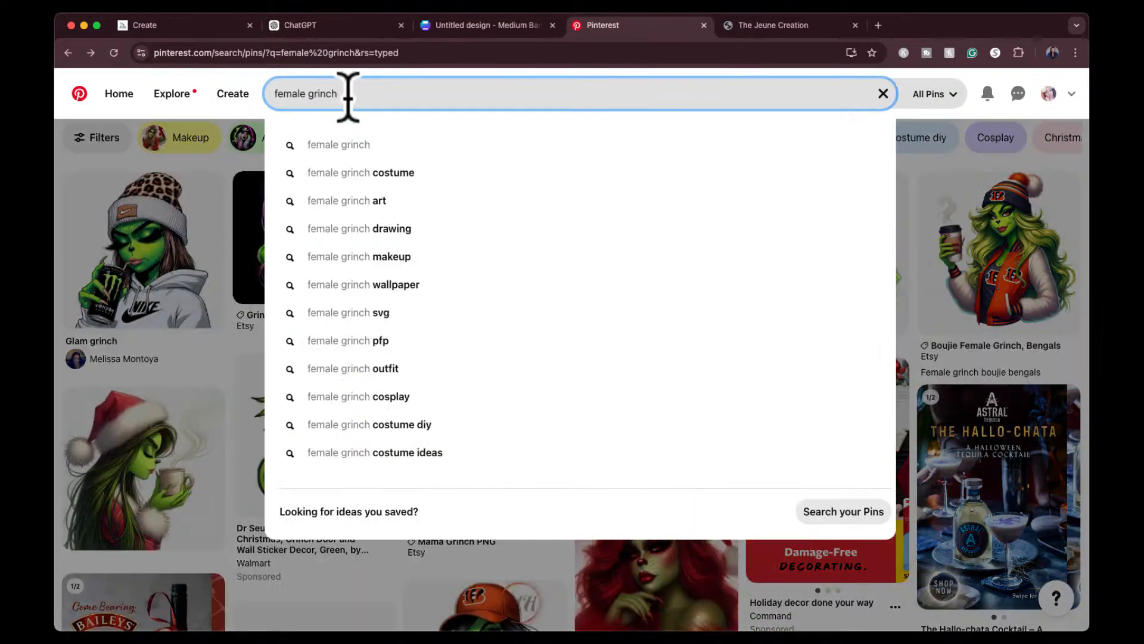
type("black w")
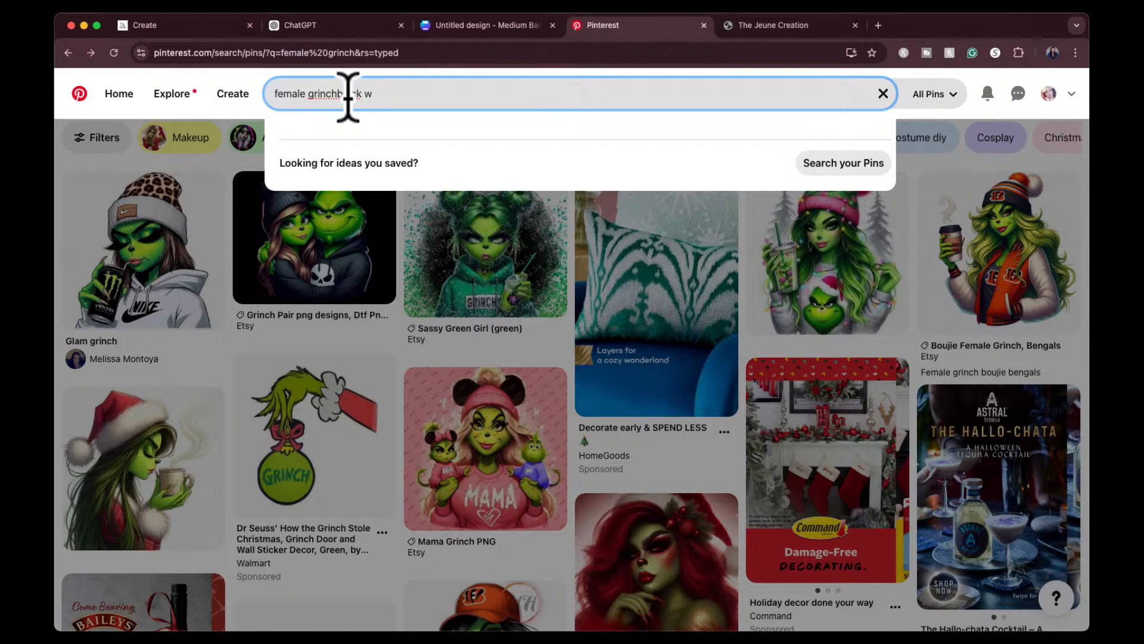
type("blac")
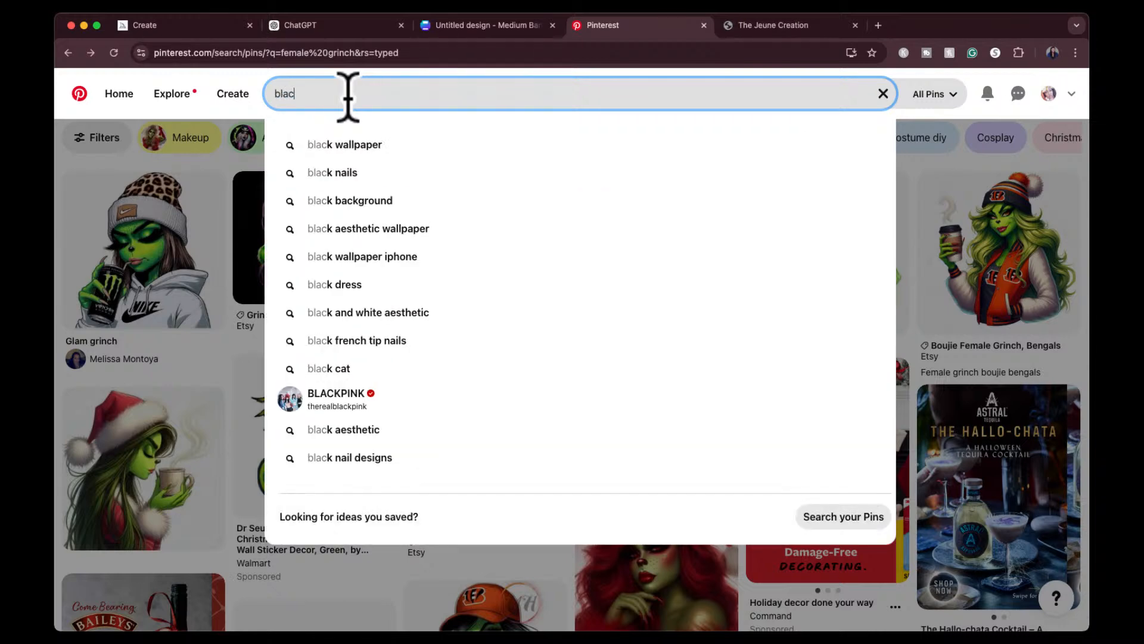
type("k woman boss bab")
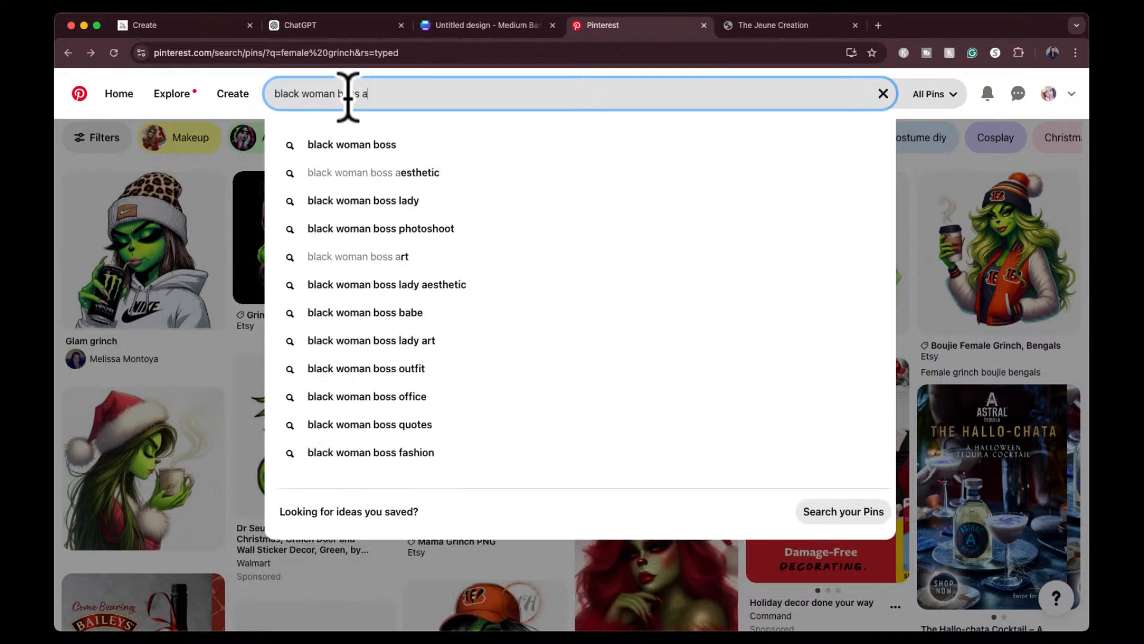
type("e")
key("Return")
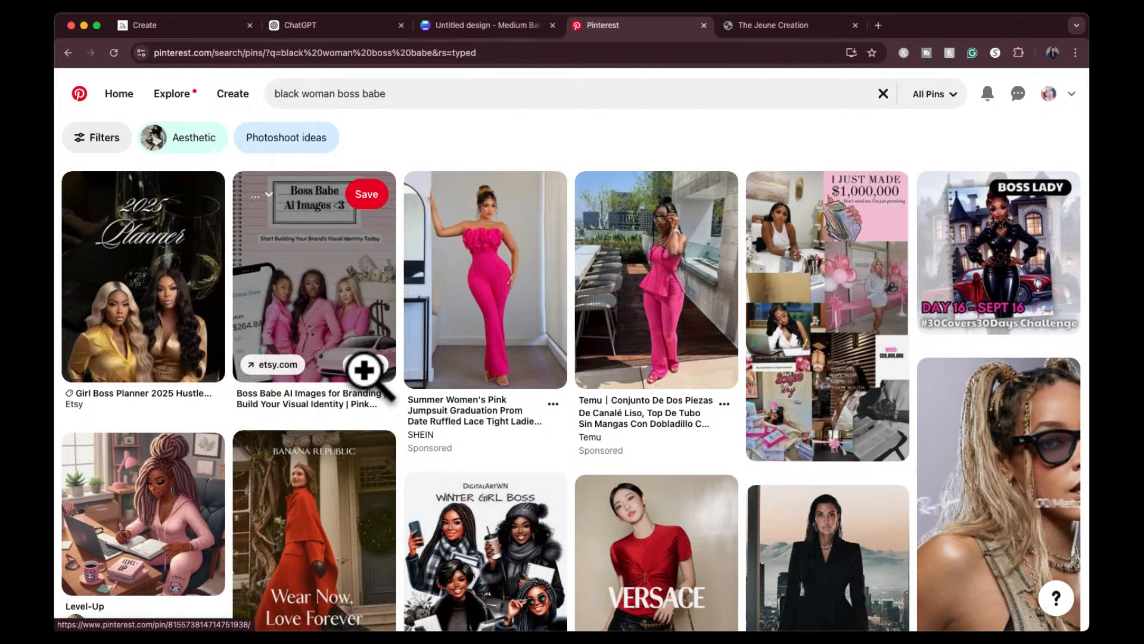
Look through the boss babe pins, then shorten the Pinterest search to "black woman"
scroll(608, 434, "down", 3)
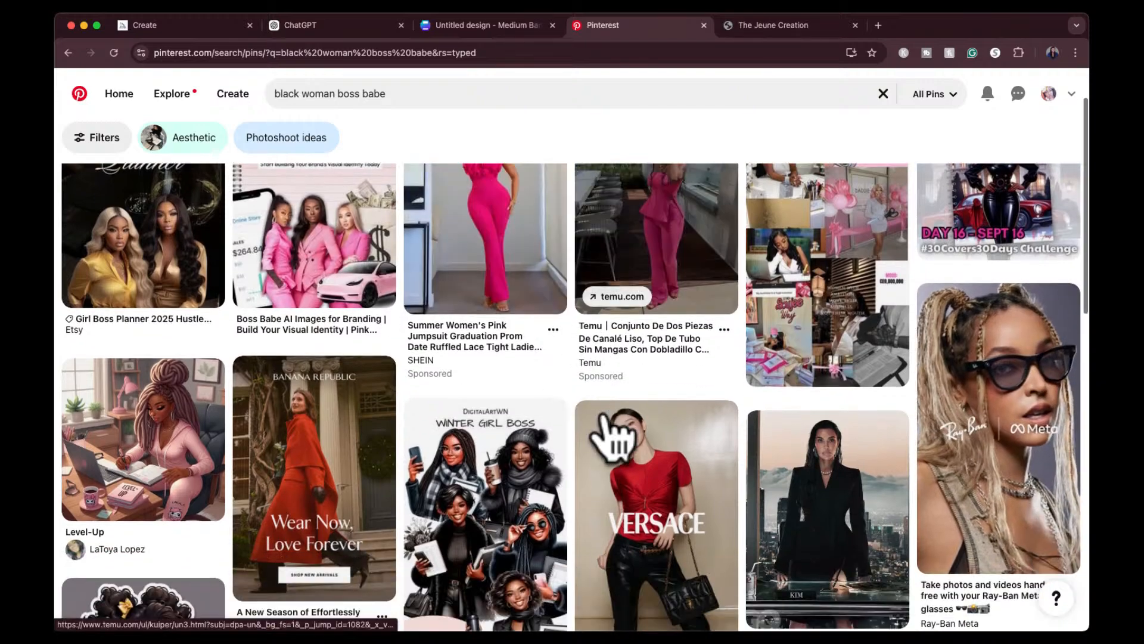
scroll(603, 420, "down", 10)
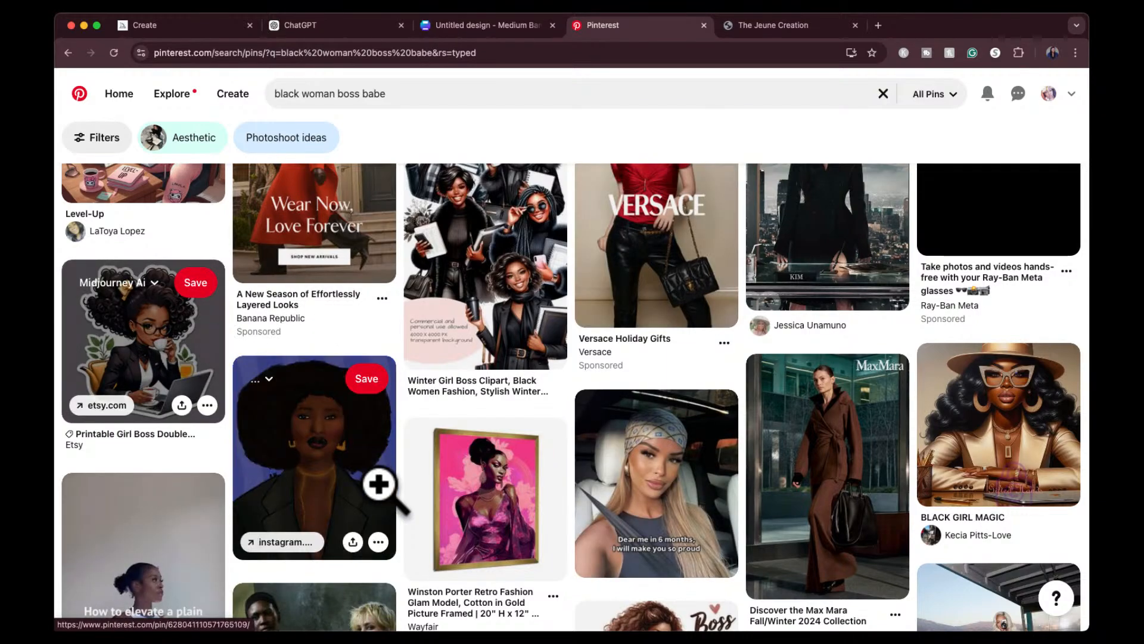
scroll(379, 483, "down", 2)
scroll(379, 483, "down", 5)
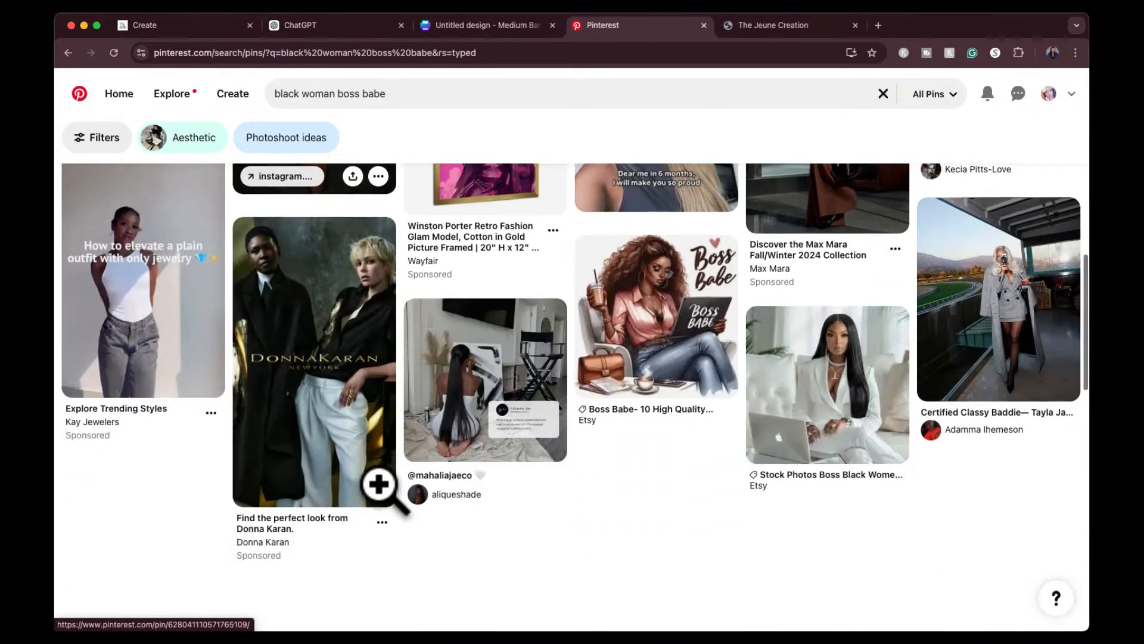
scroll(379, 484, "up", 3)
left_click(338, 93)
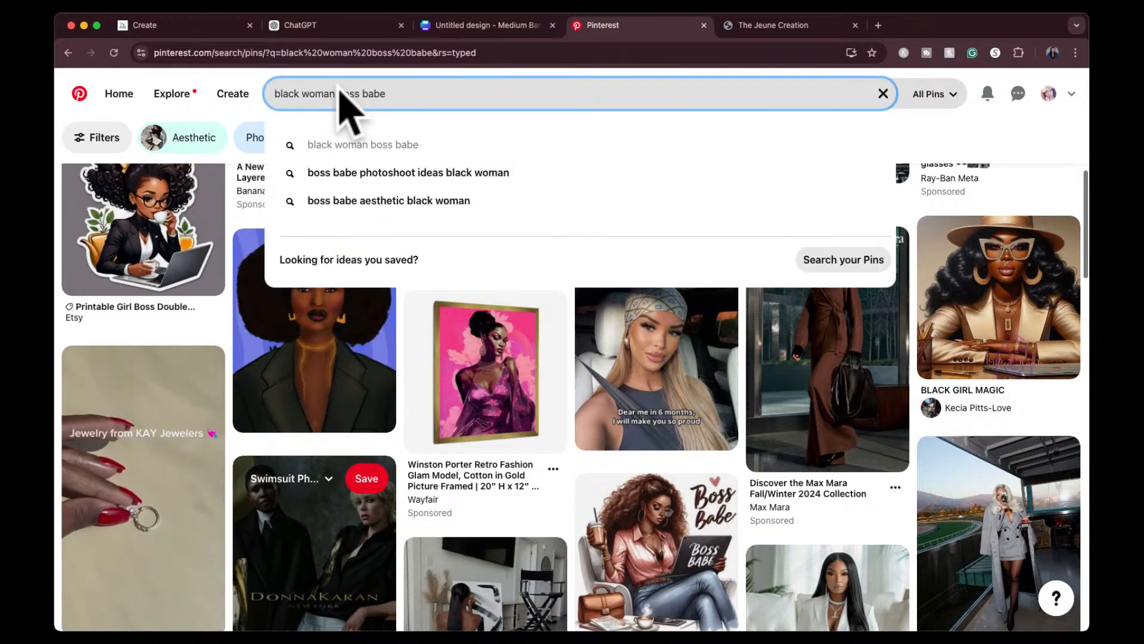
left_click_drag(338, 94, 421, 89)
key("BackSpace")
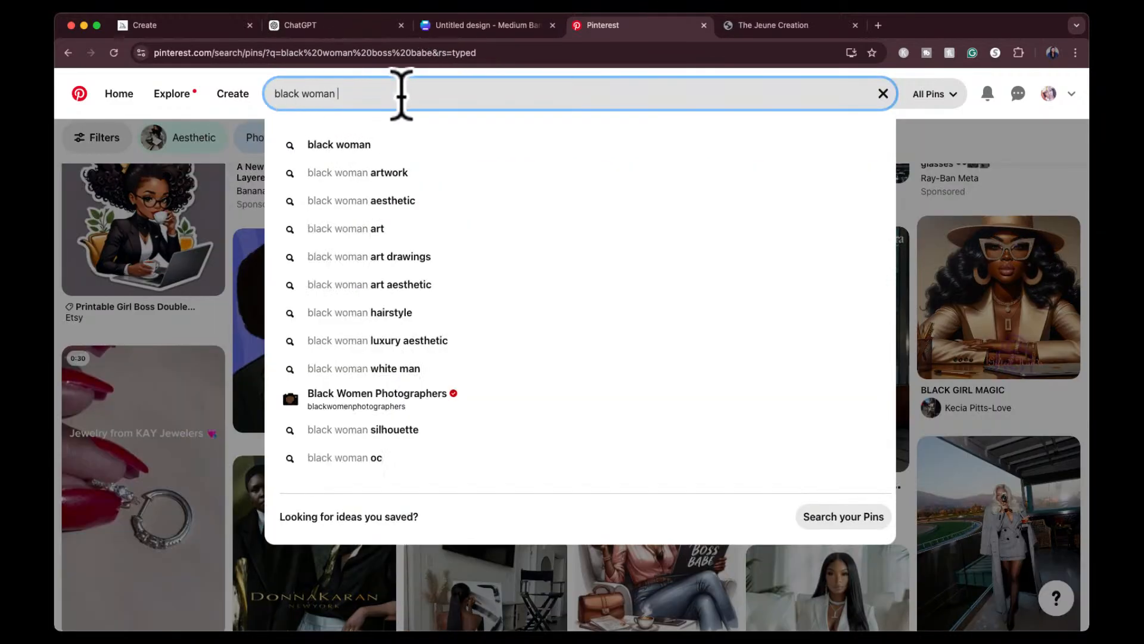
key("Return")
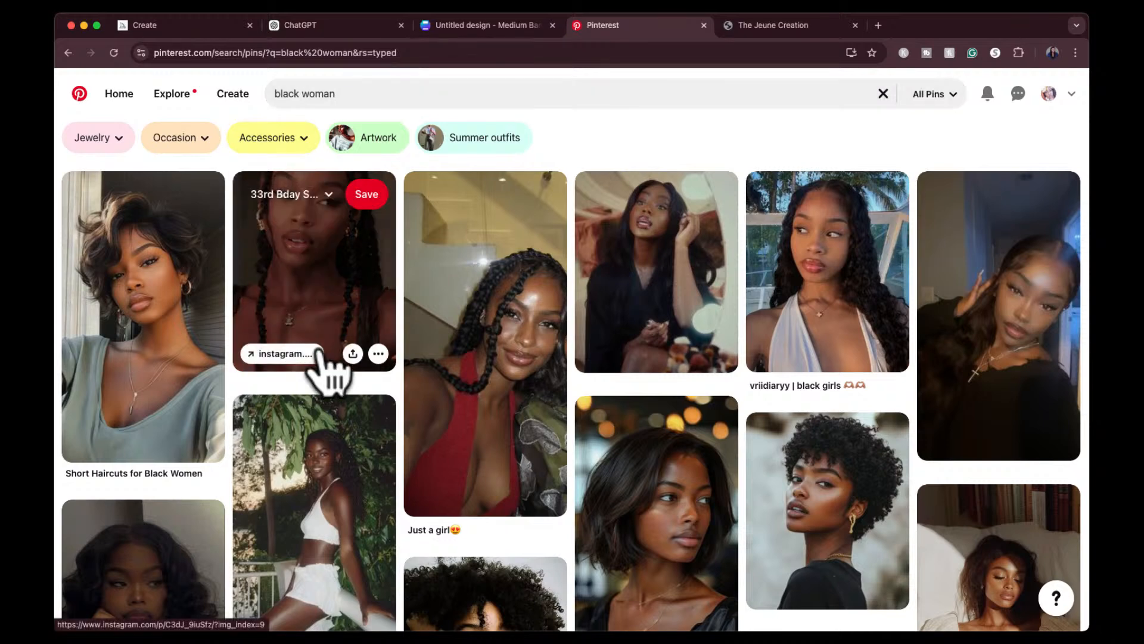
Open the "Short Haircuts for Black Women" pin and copy its image address
scroll(471, 470, "down", 2)
scroll(465, 454, "up", 2)
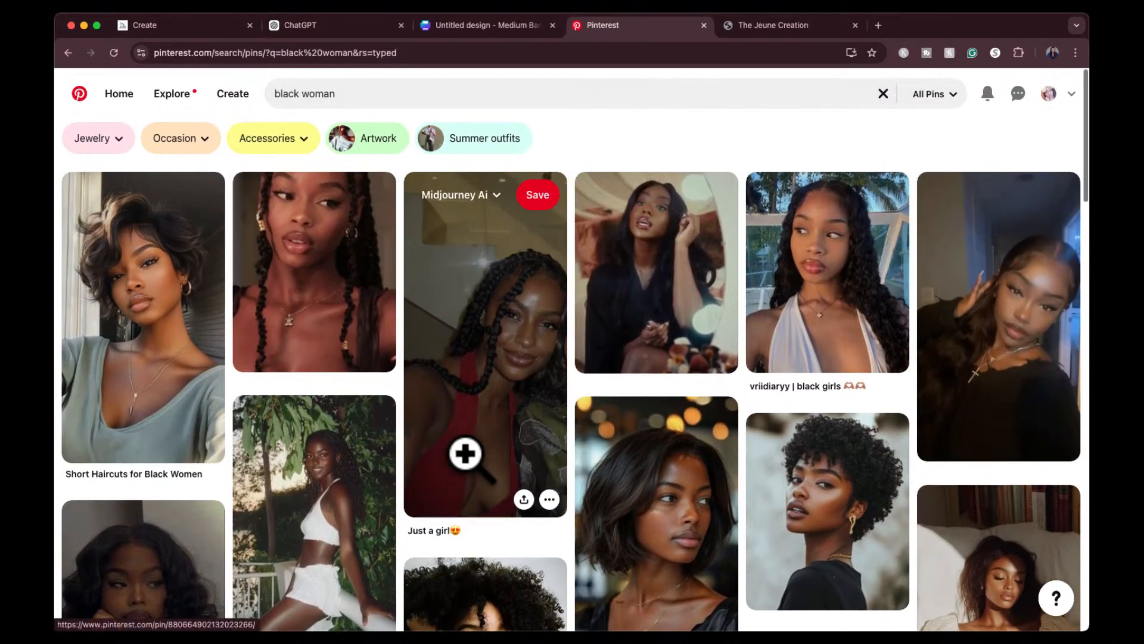
left_click(123, 280)
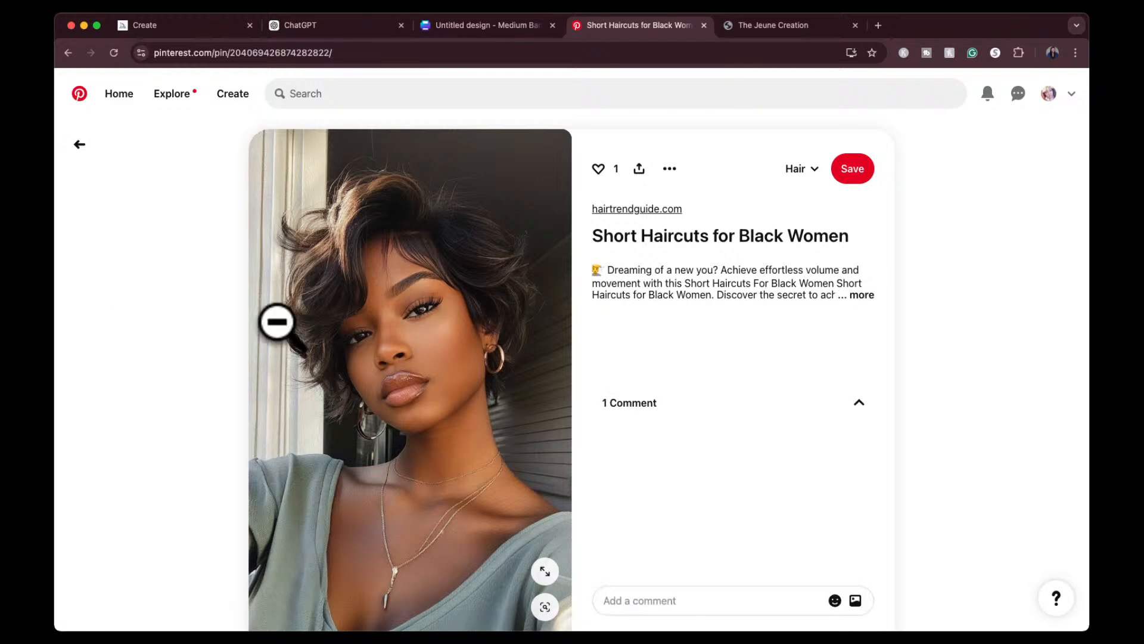
right_click(388, 348)
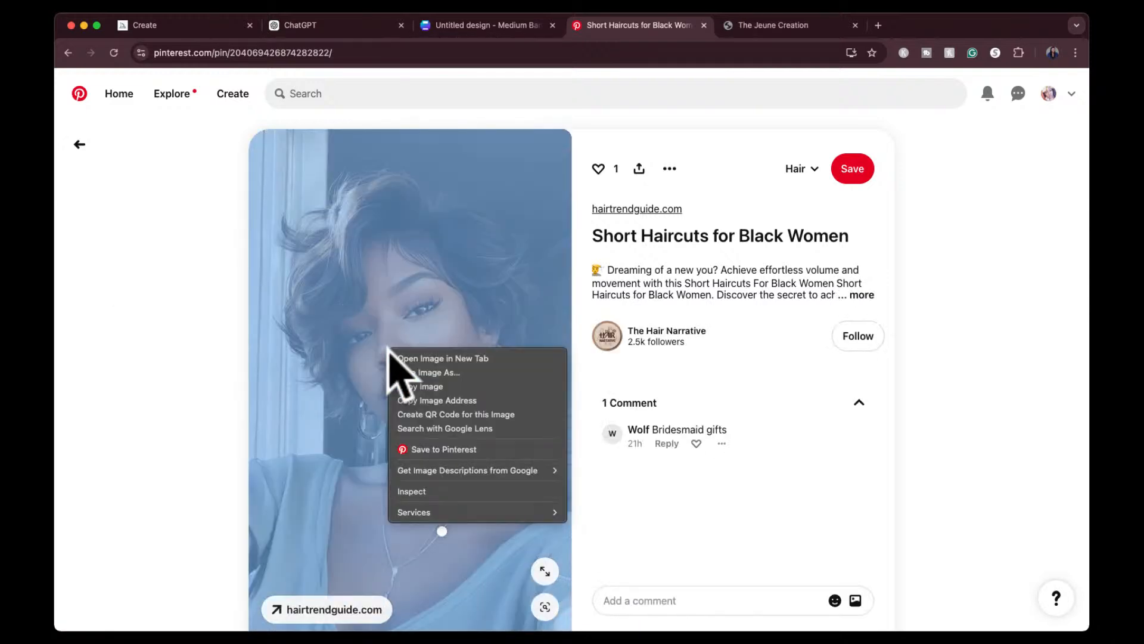
left_click(430, 401)
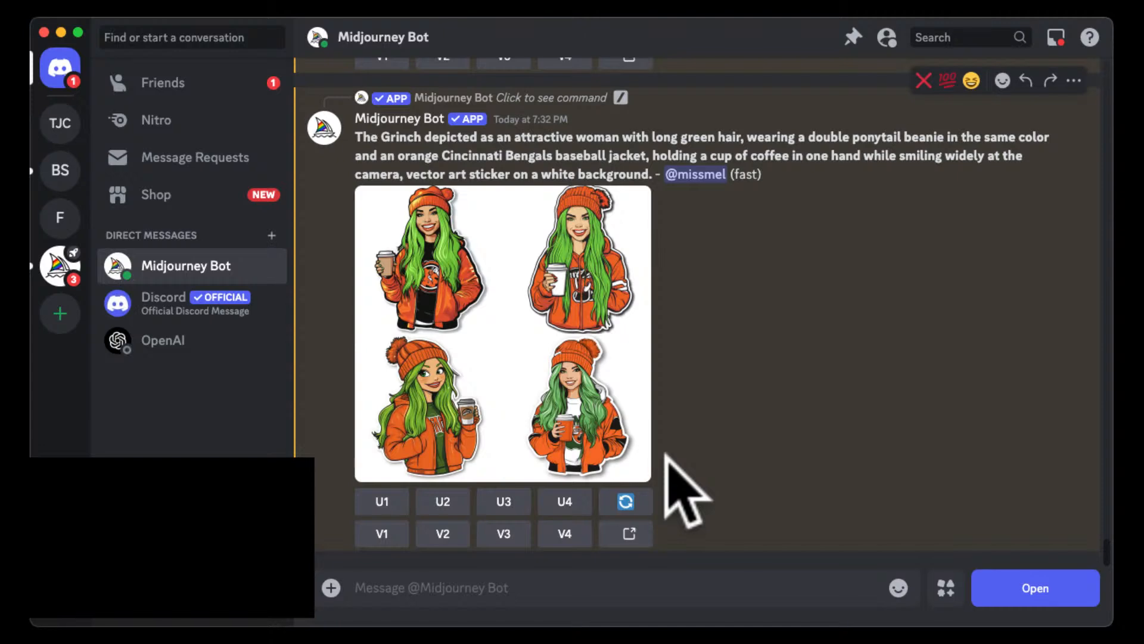
Switch back to Discord and send a /describe command with the link option set to the copied short-haircut image address
left_click(449, 589)
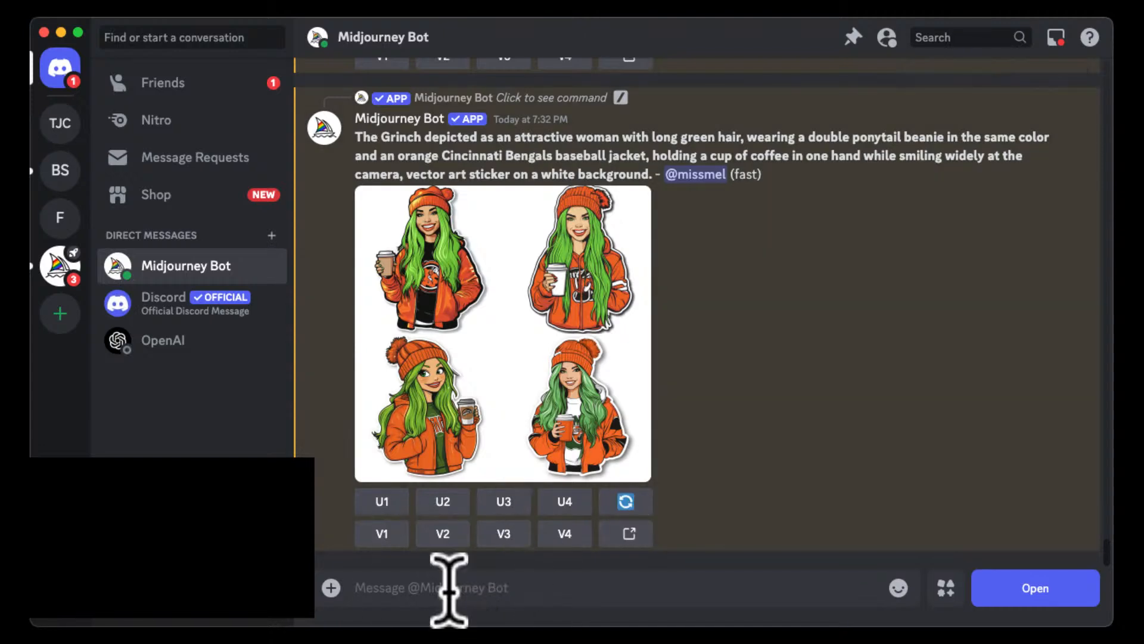
type("/des")
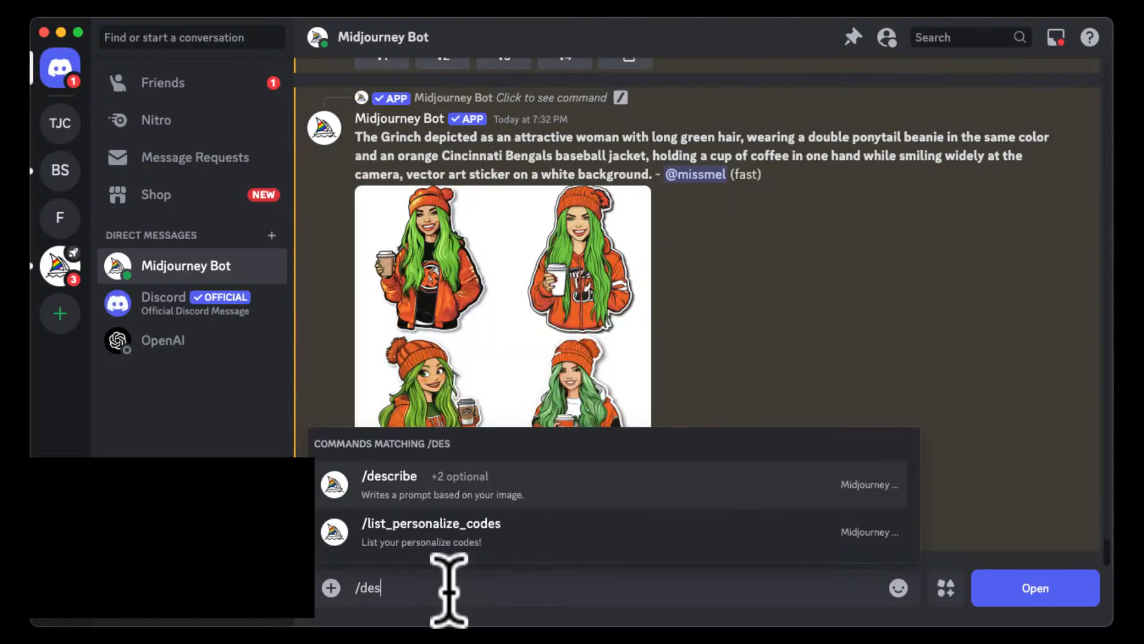
left_click(535, 488)
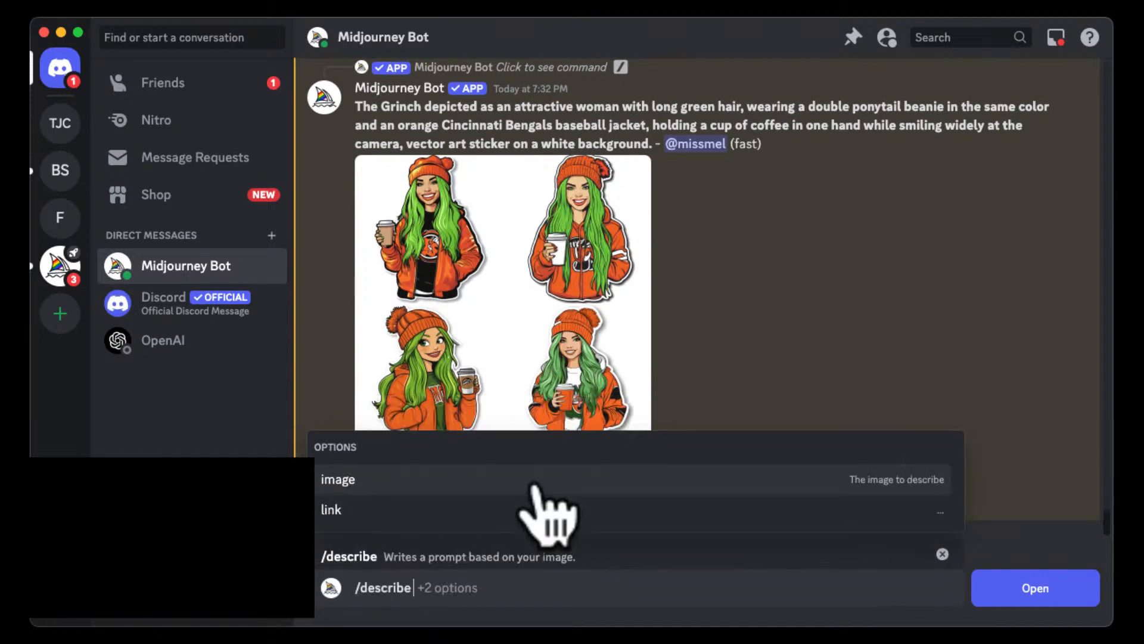
left_click(365, 512)
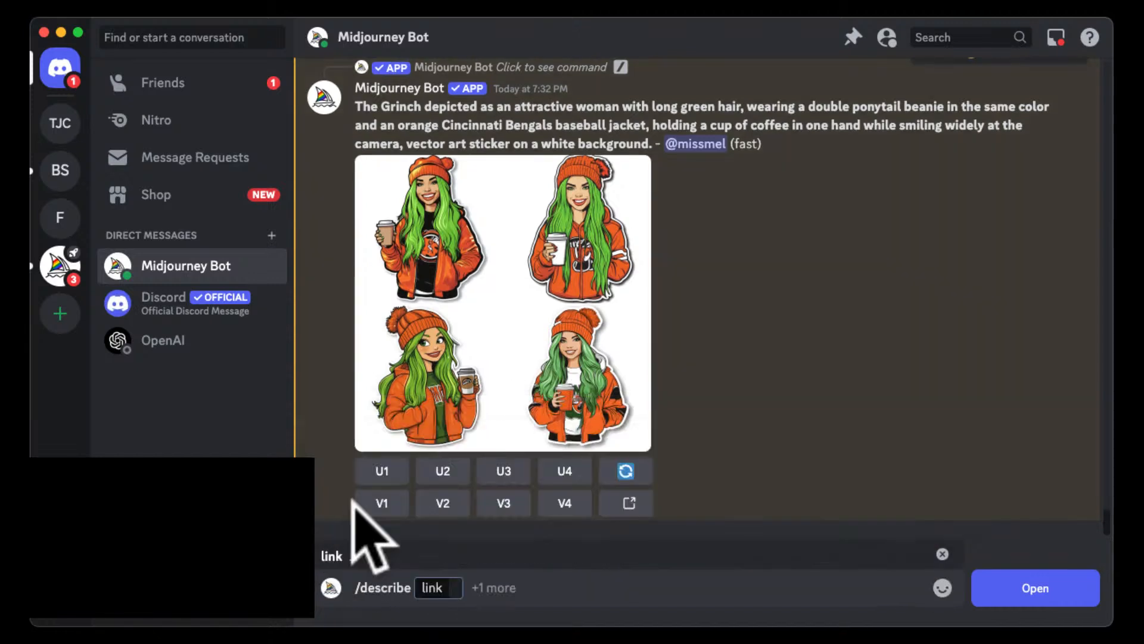
type("https://i.pinimg.com/564x/d7/30/99/d730993aaf2bea2d9ee88456cfe30d6d.jpg")
key("Return")
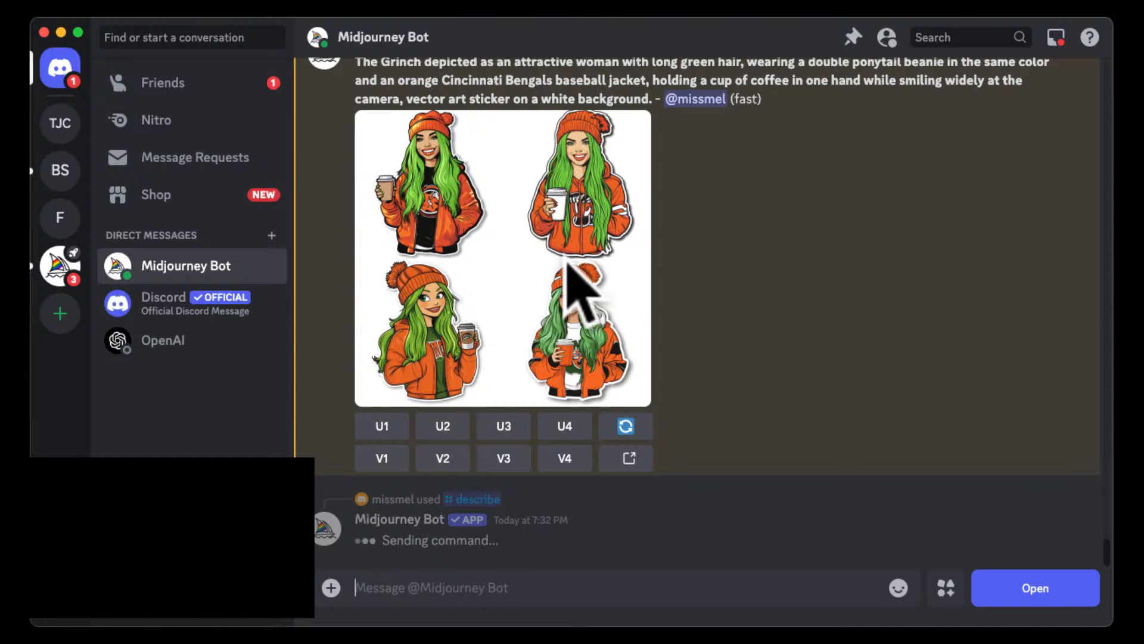
Examine the image grids generated from the Bengals grinch prompts, enlarging three of them and comparing them with the reference picture
scroll(579, 246, "up", 5)
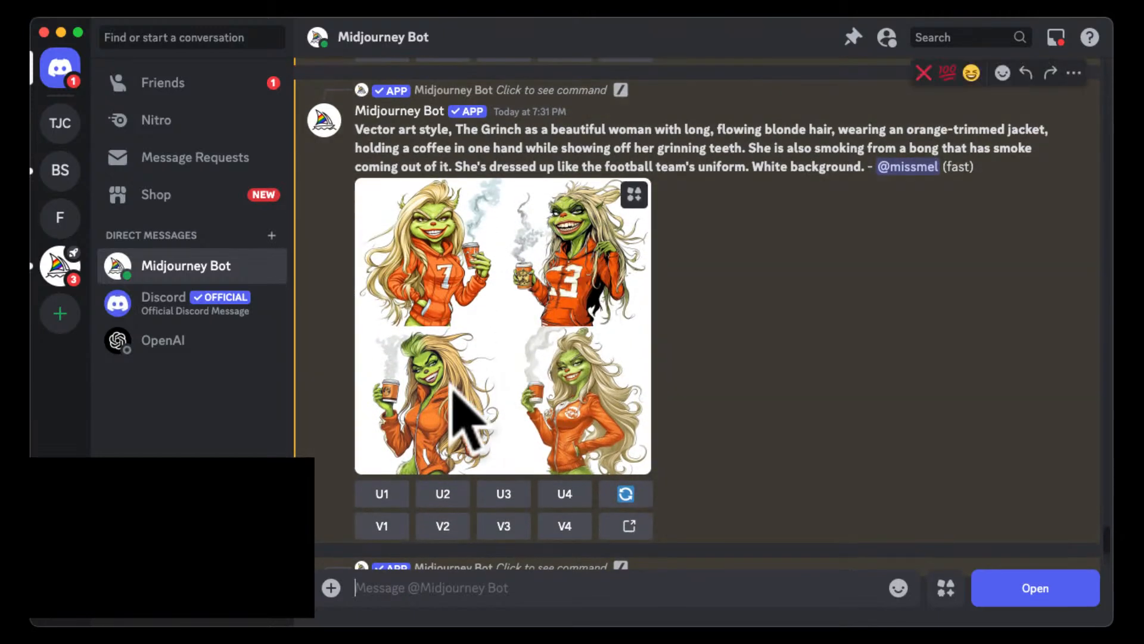
left_click(448, 387)
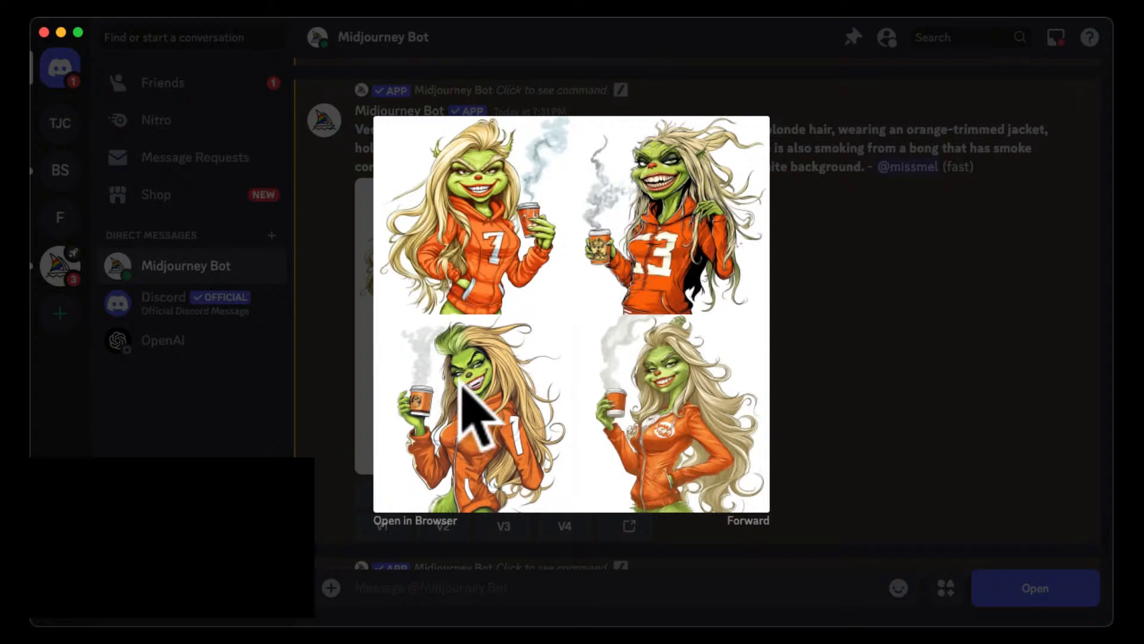
left_click(871, 314)
scroll(792, 318, "up", 6)
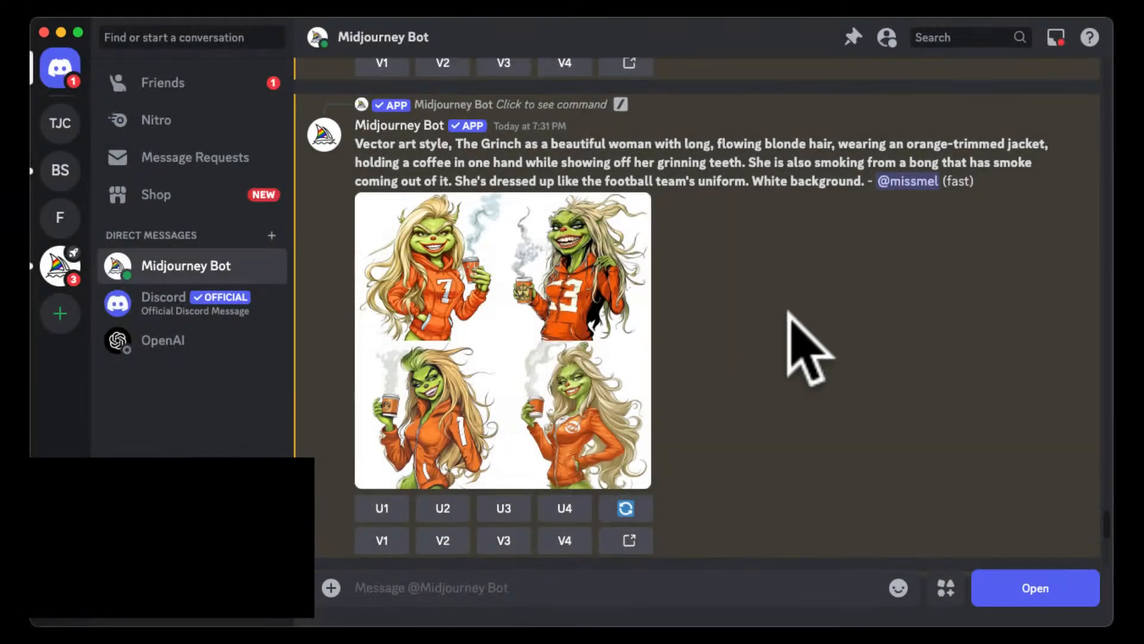
scroll(788, 311, "up", 2)
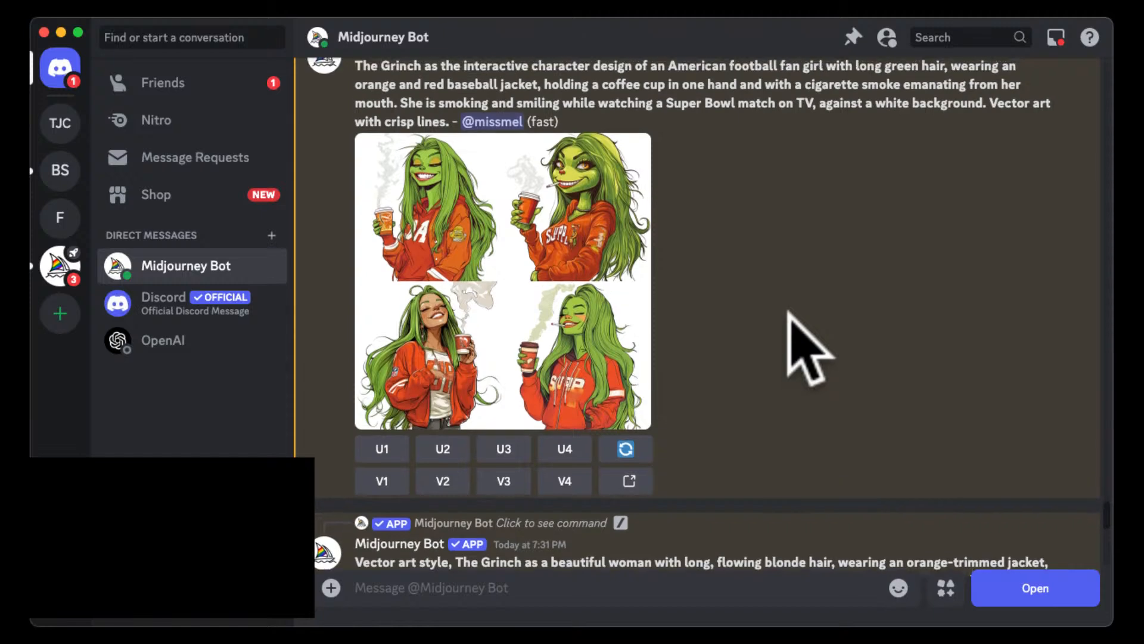
left_click(574, 365)
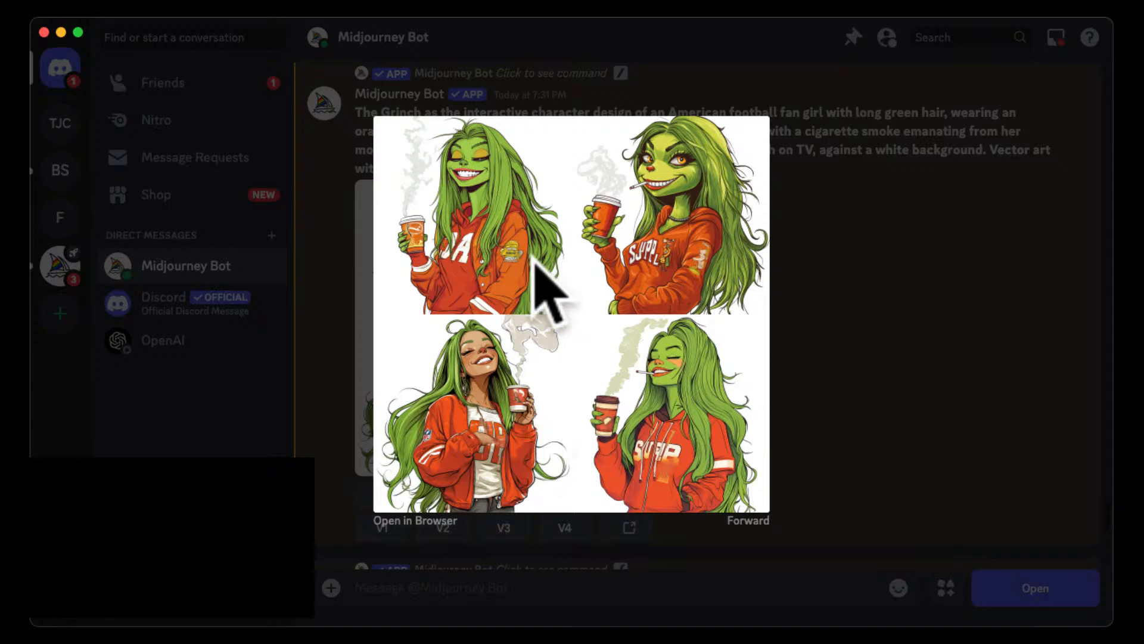
left_click(780, 276)
scroll(781, 274, "up", 2)
scroll(781, 275, "up", 8)
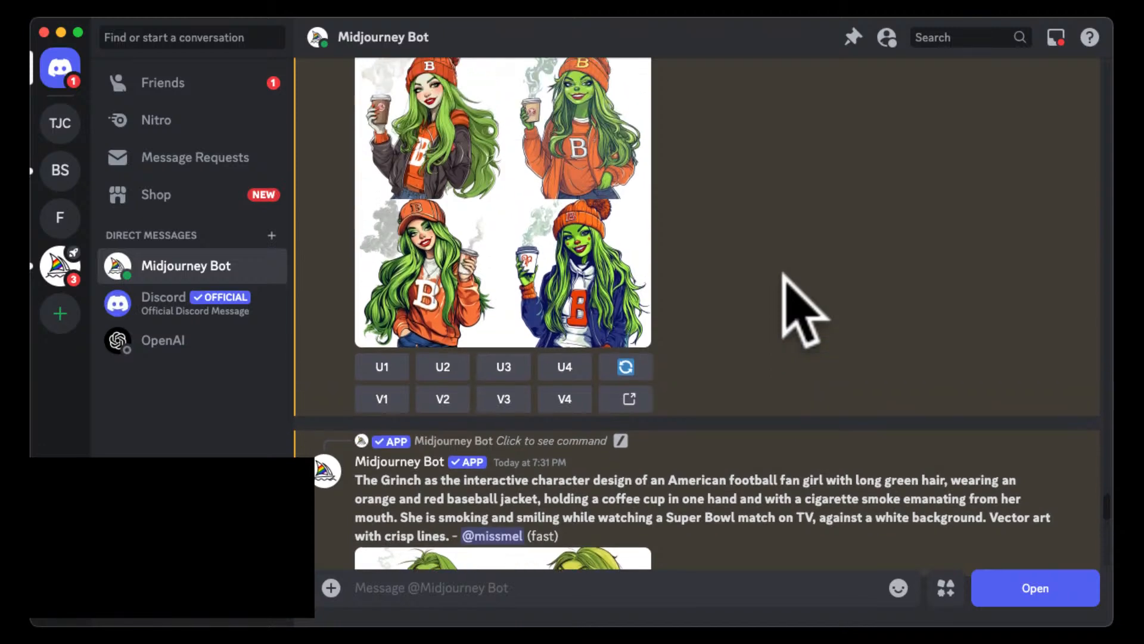
scroll(655, 349, "up", 4)
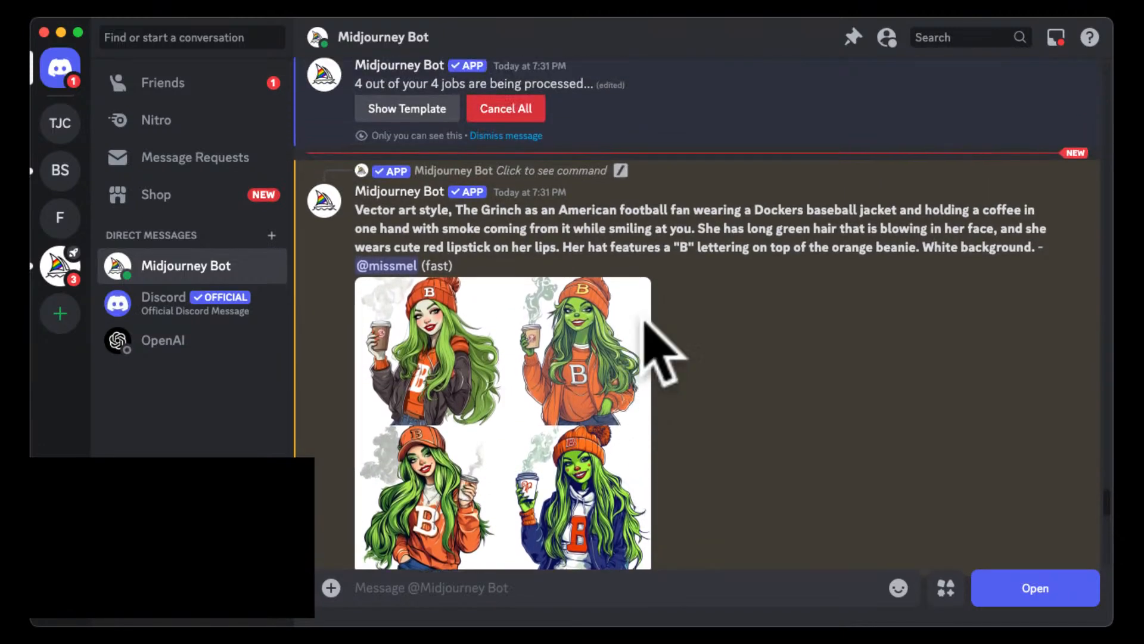
left_click(581, 382)
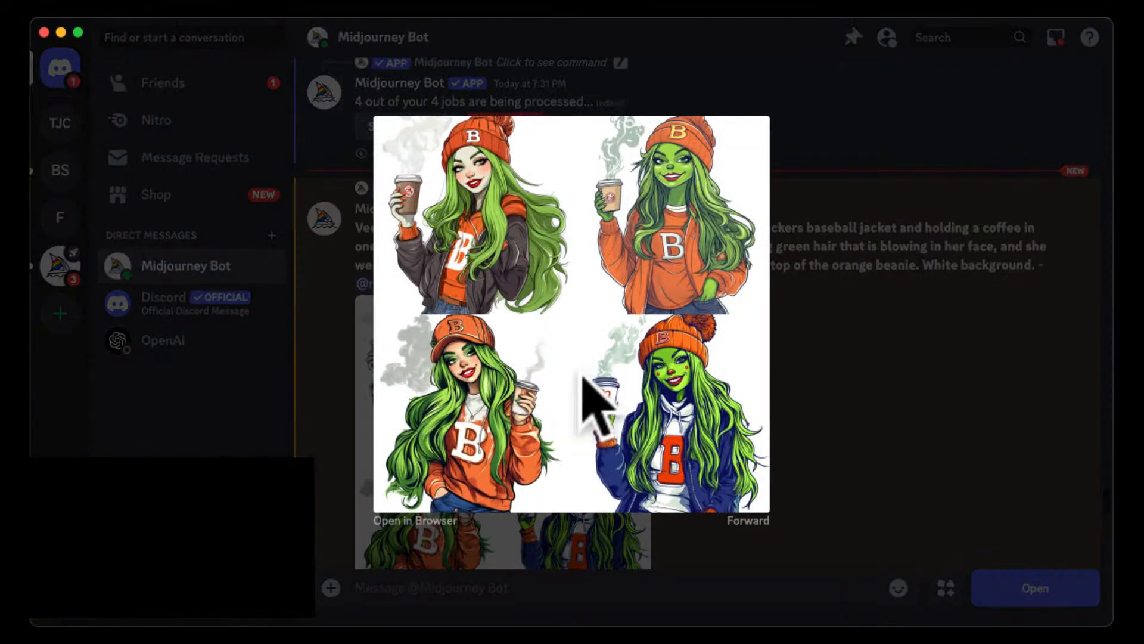
left_click(876, 385)
scroll(777, 310, "up", 10)
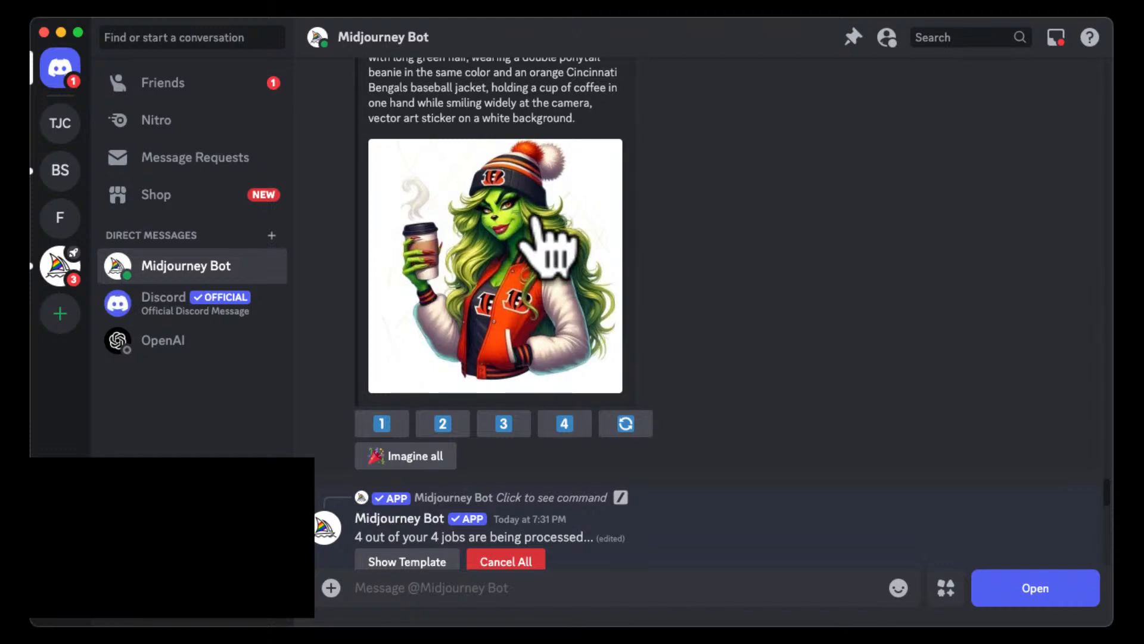
Enlarge the Bengals grinch reference picture and save it as a jpg in the Downloads folder
left_click(483, 250)
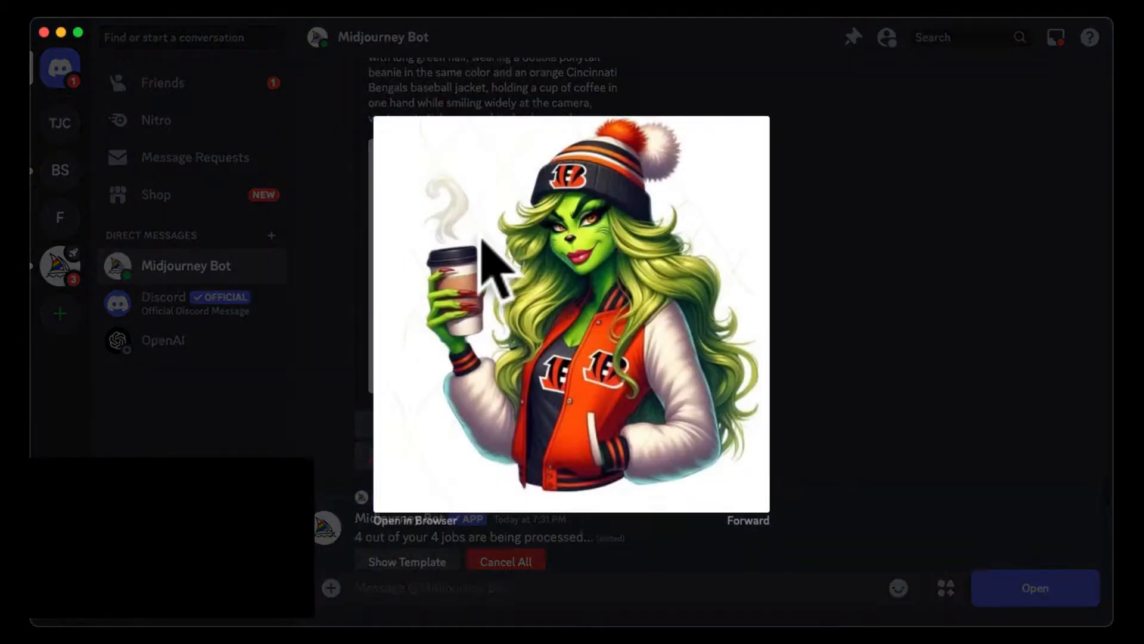
right_click(524, 261)
left_click(545, 309)
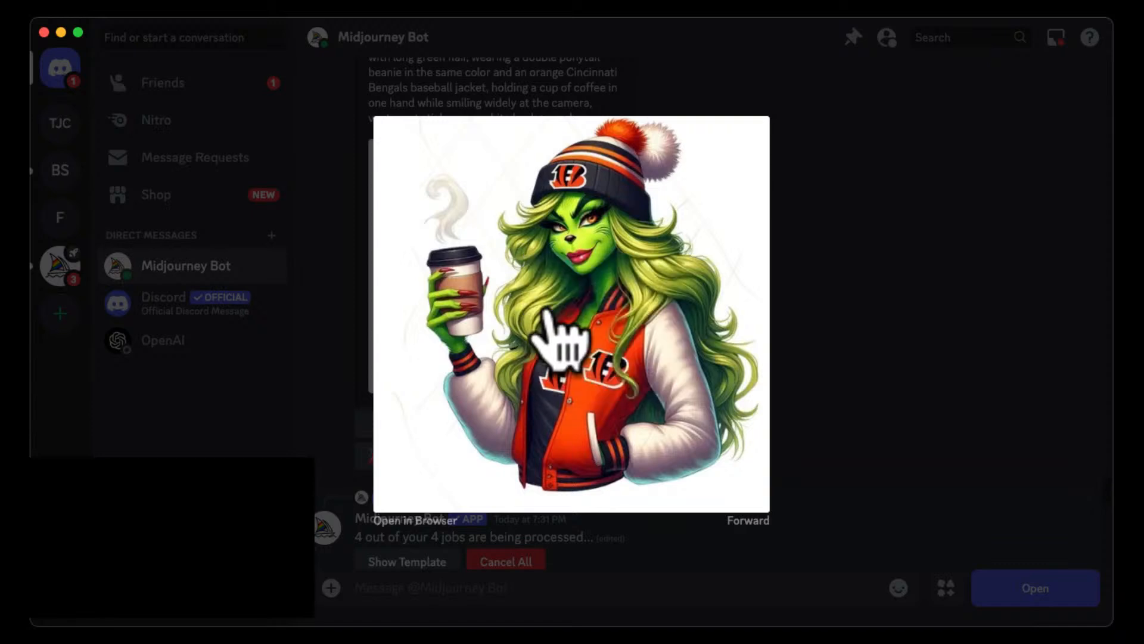
left_click(839, 286)
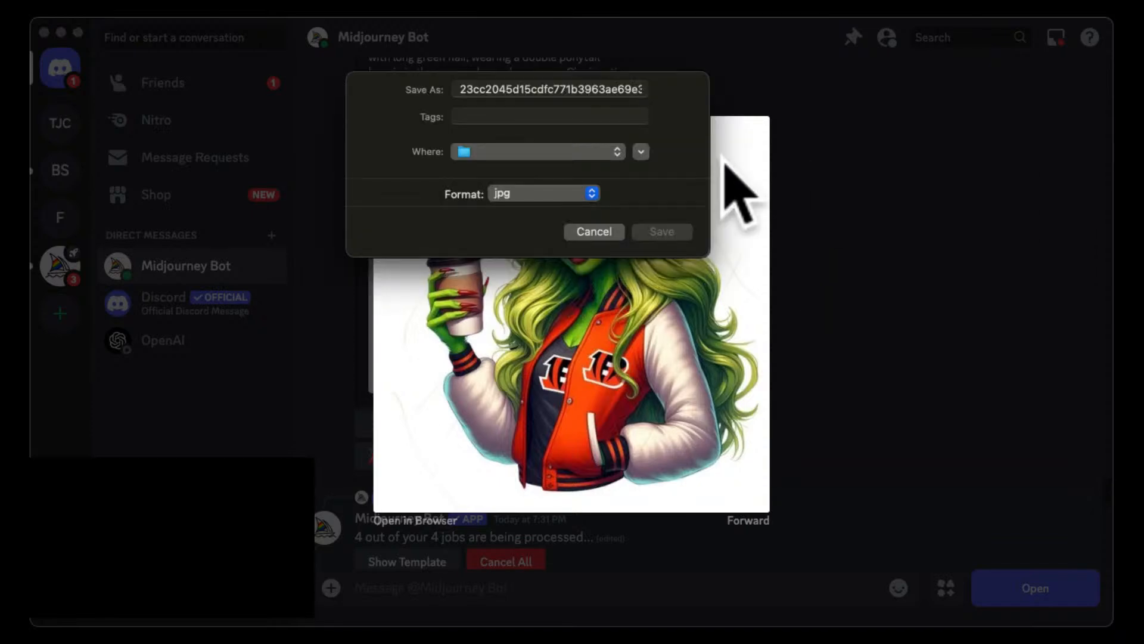
left_click(664, 228)
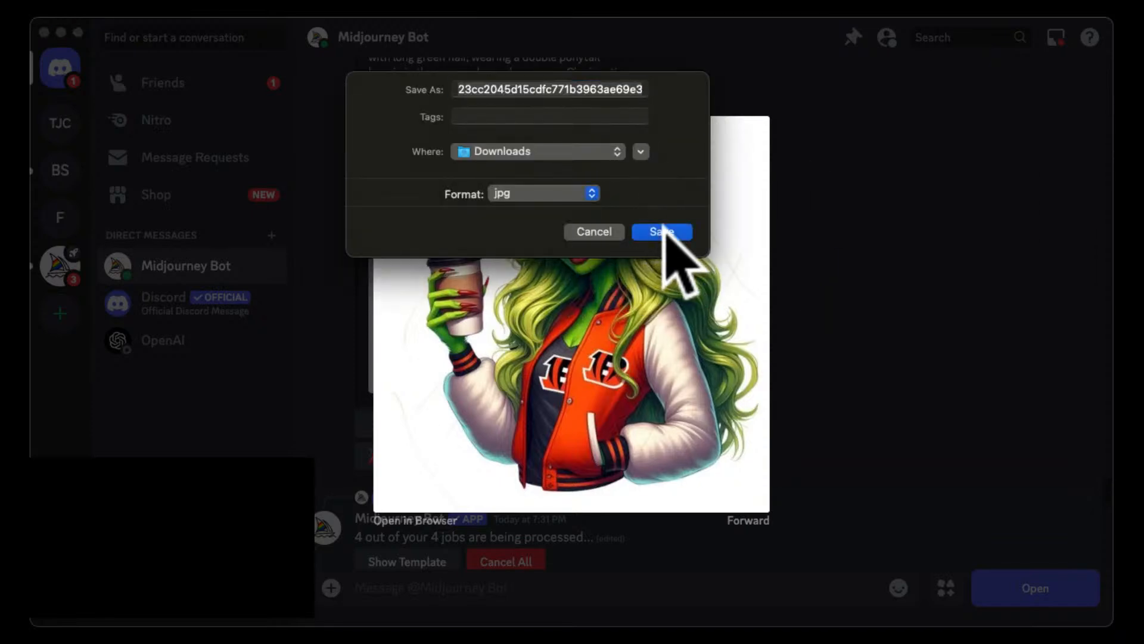
left_click(867, 339)
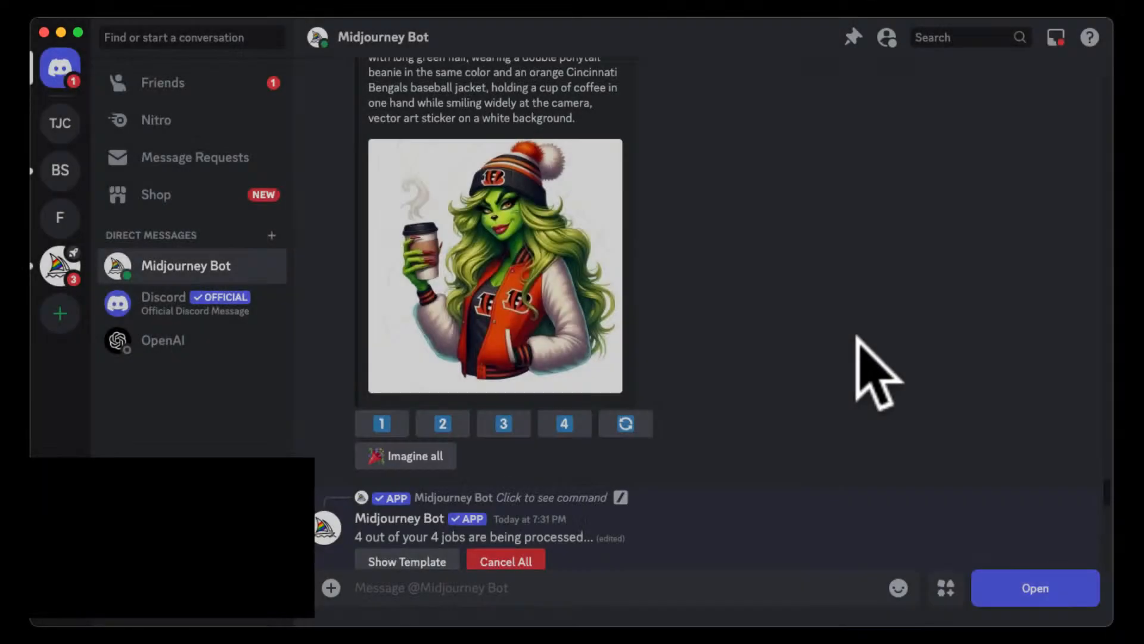
Generate images from all four described prompts for the short-haircut reference photo
scroll(723, 376, "down", 10)
scroll(724, 351, "down", 15)
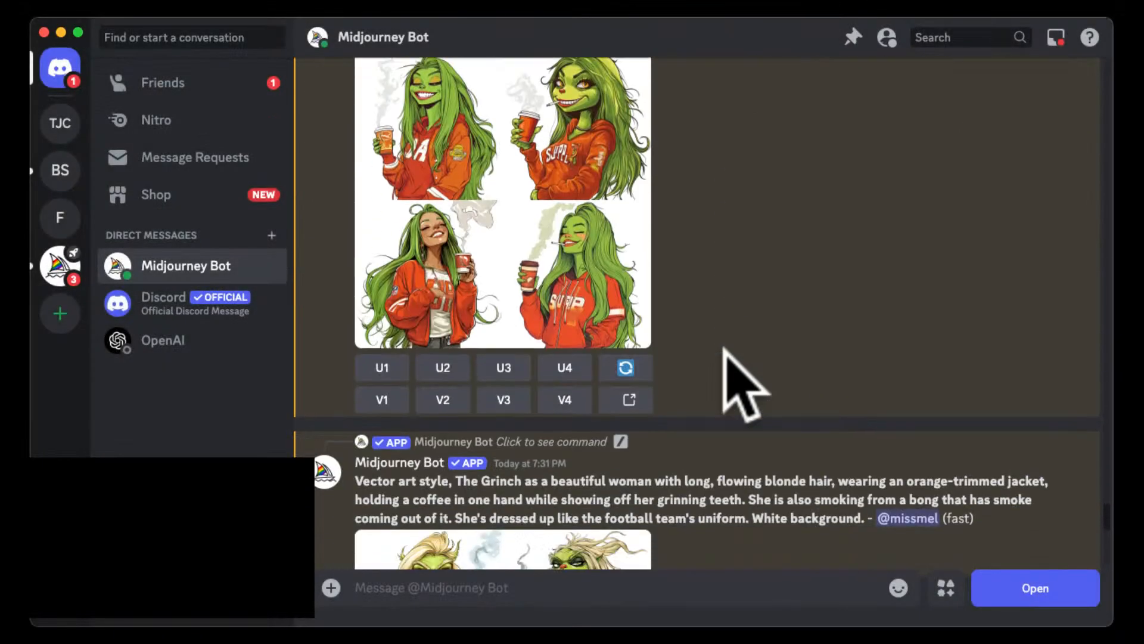
scroll(741, 384, "down", 10)
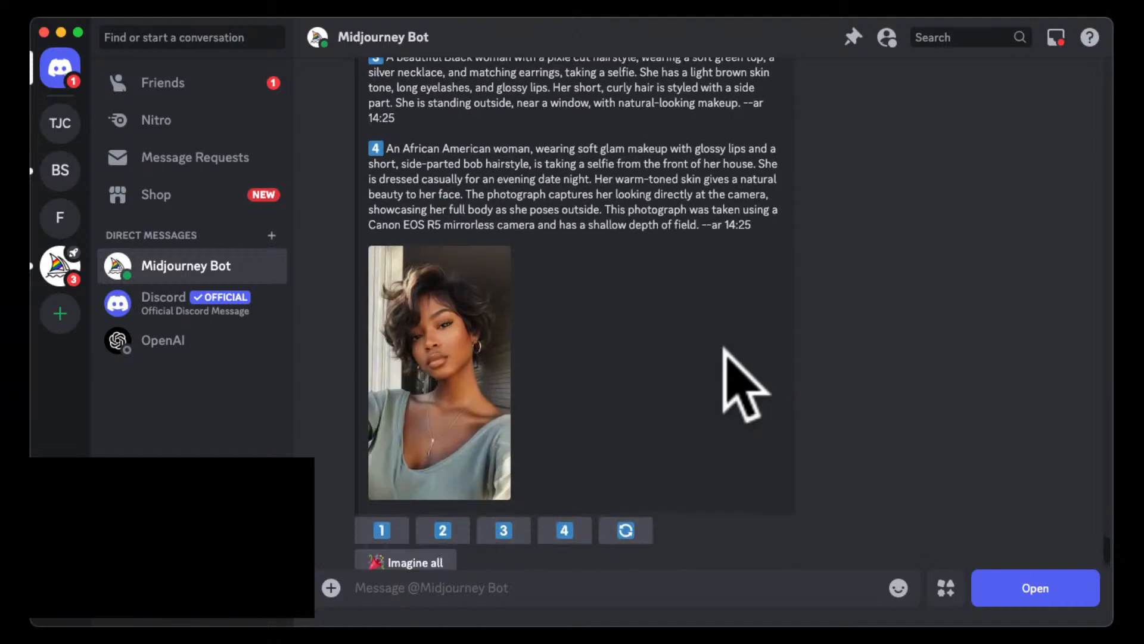
left_click(385, 538)
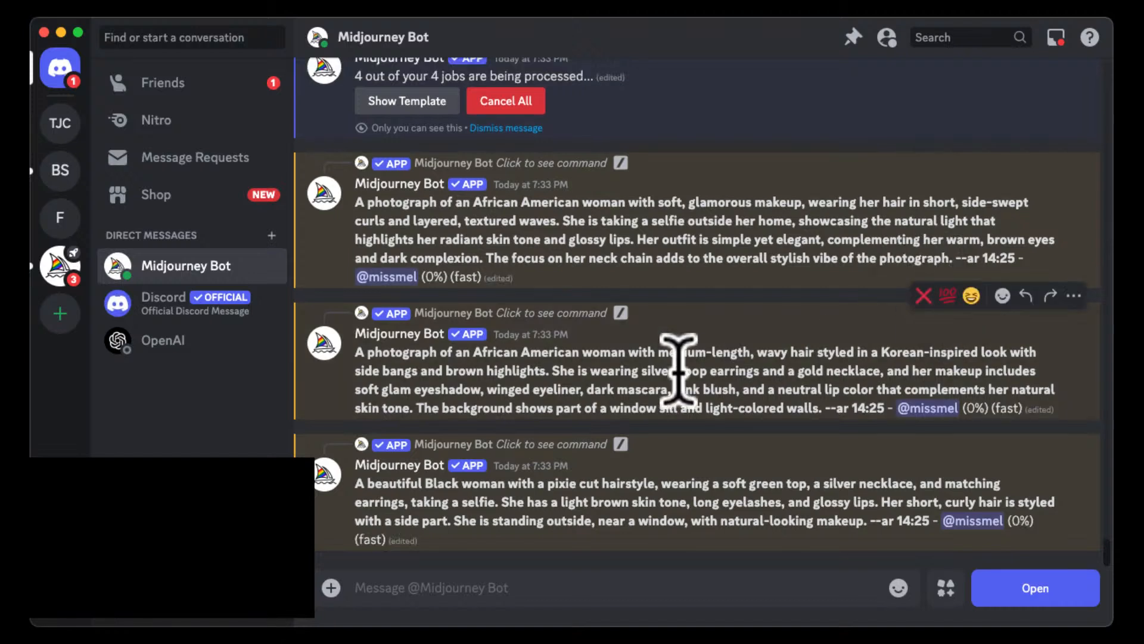
Read the four short-haircut prompts, enlarge the pixie-cut image grid, and upscale the grid's second image
scroll(520, 231, "up", 2)
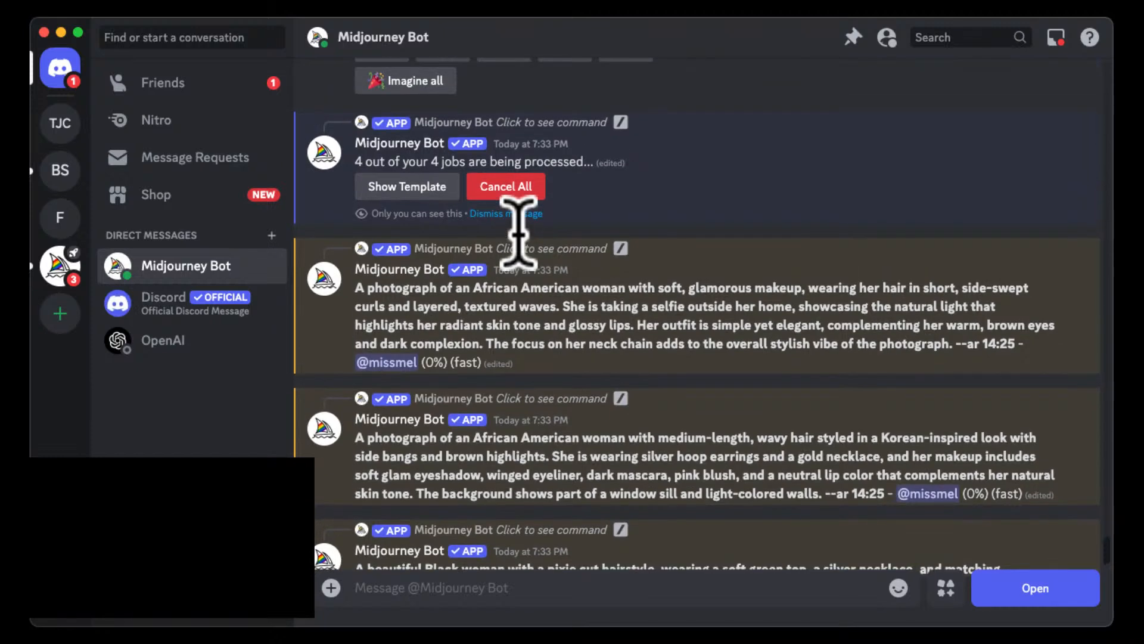
scroll(519, 232, "up", 10)
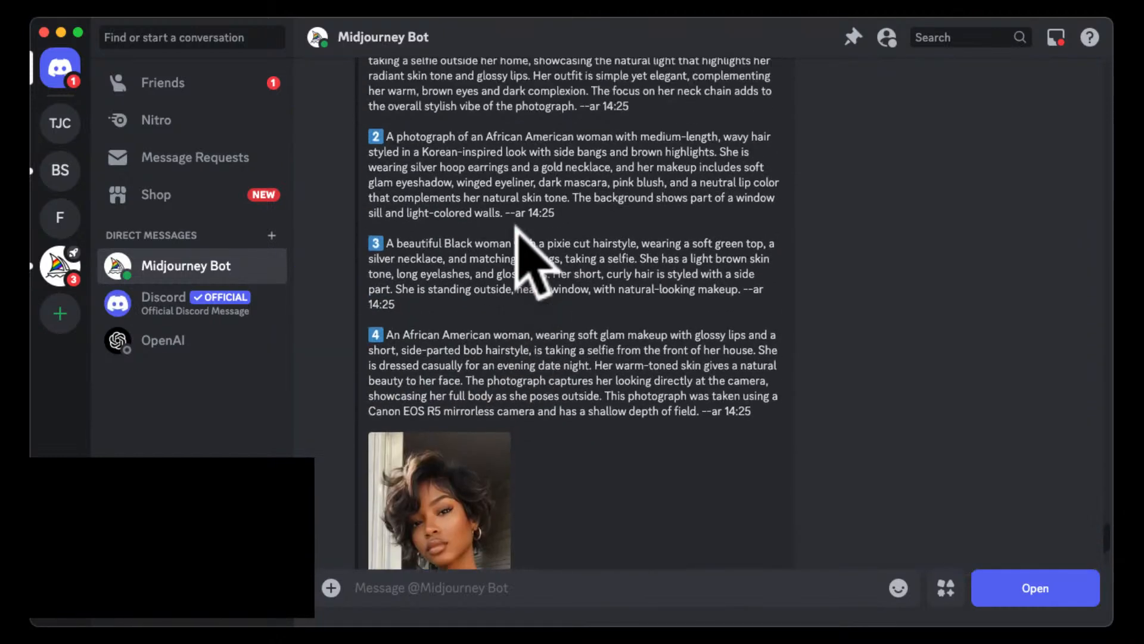
scroll(524, 250, "up", 4)
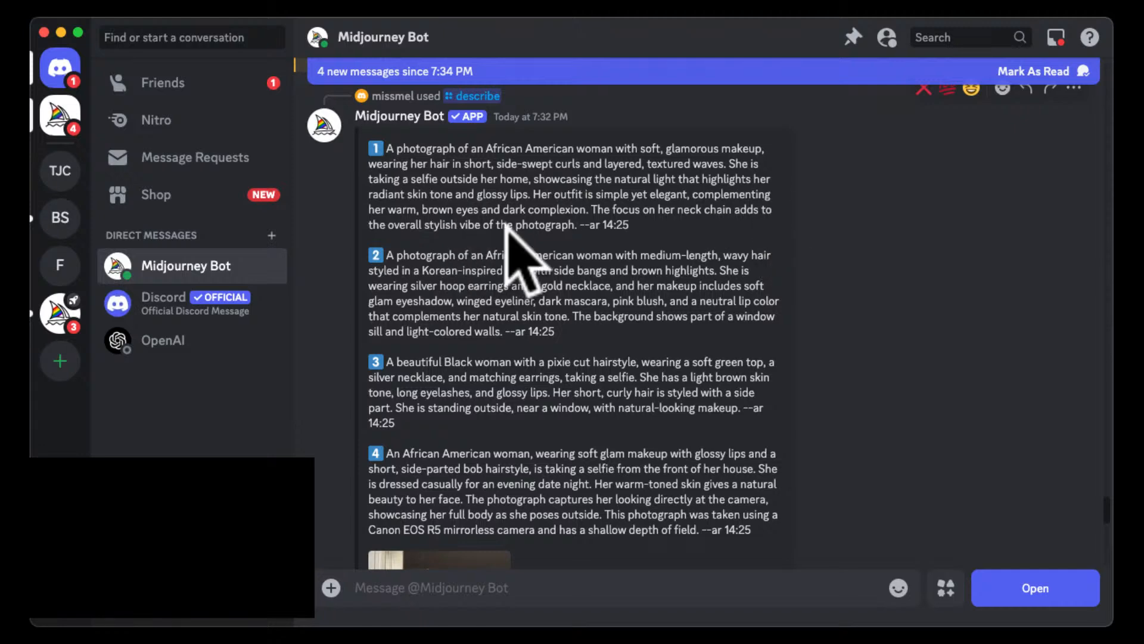
scroll(530, 321, "down", 8)
scroll(549, 405, "down", 8)
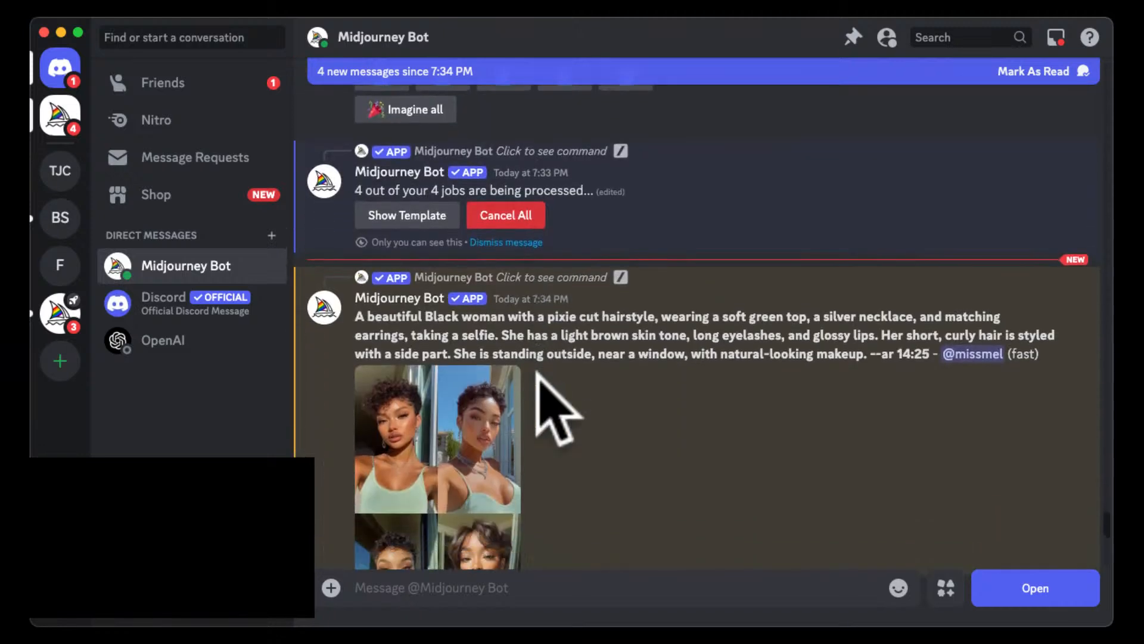
left_click(476, 394)
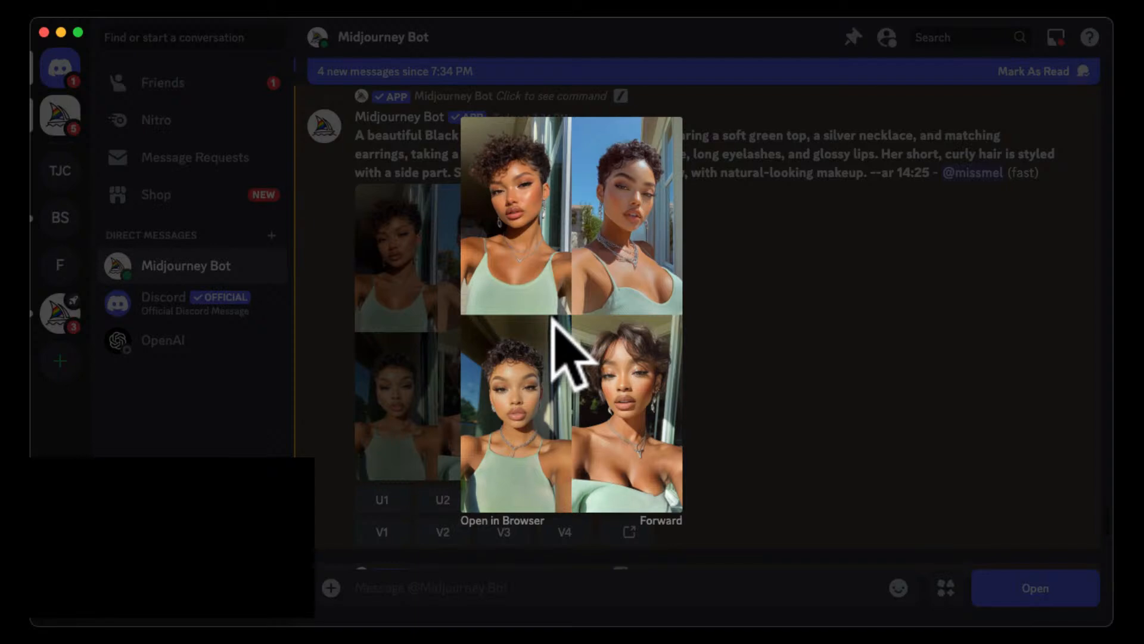
left_click(830, 365)
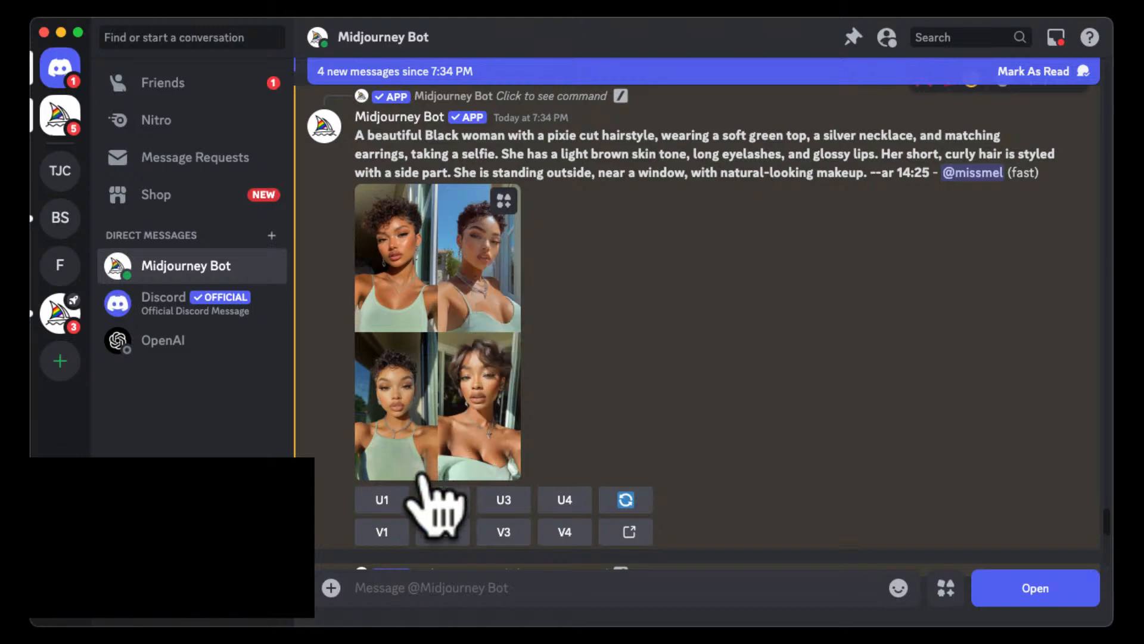
left_click(441, 500)
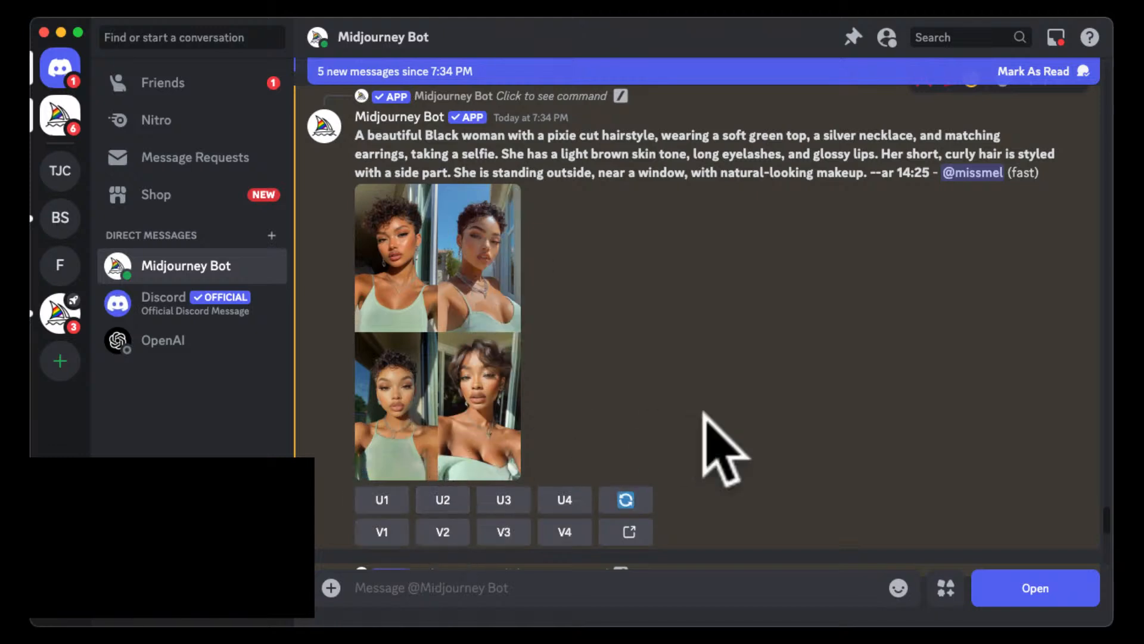
Look through the remaining short-haircut image grids and view the upscaled pixie-cut portrait enlarged
scroll(723, 455, "down", 5)
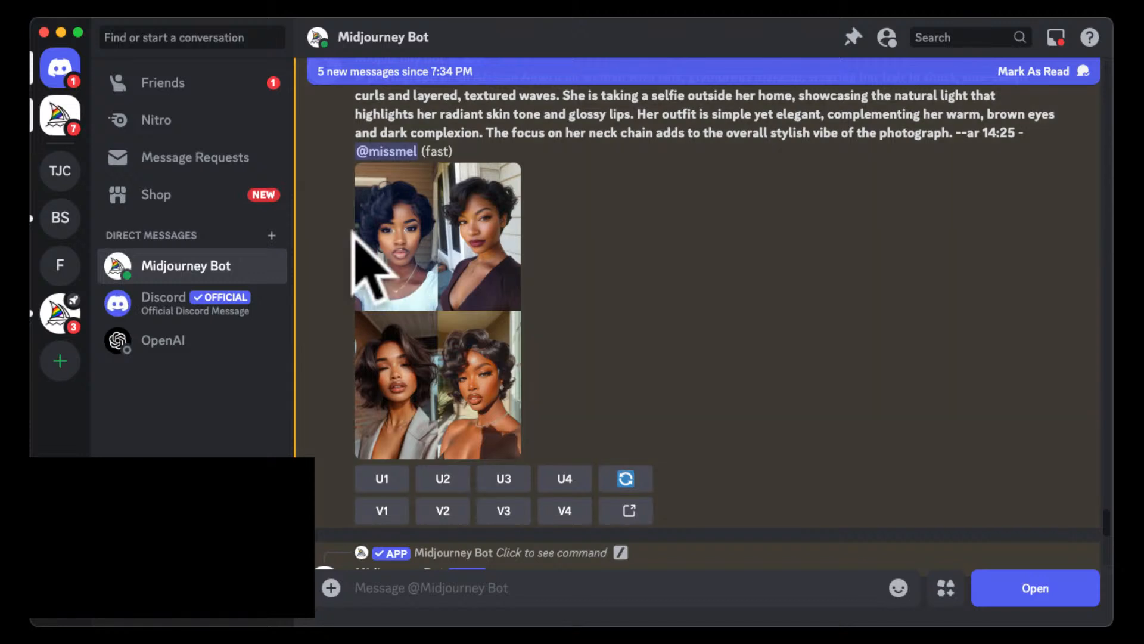
scroll(582, 396, "up", 1)
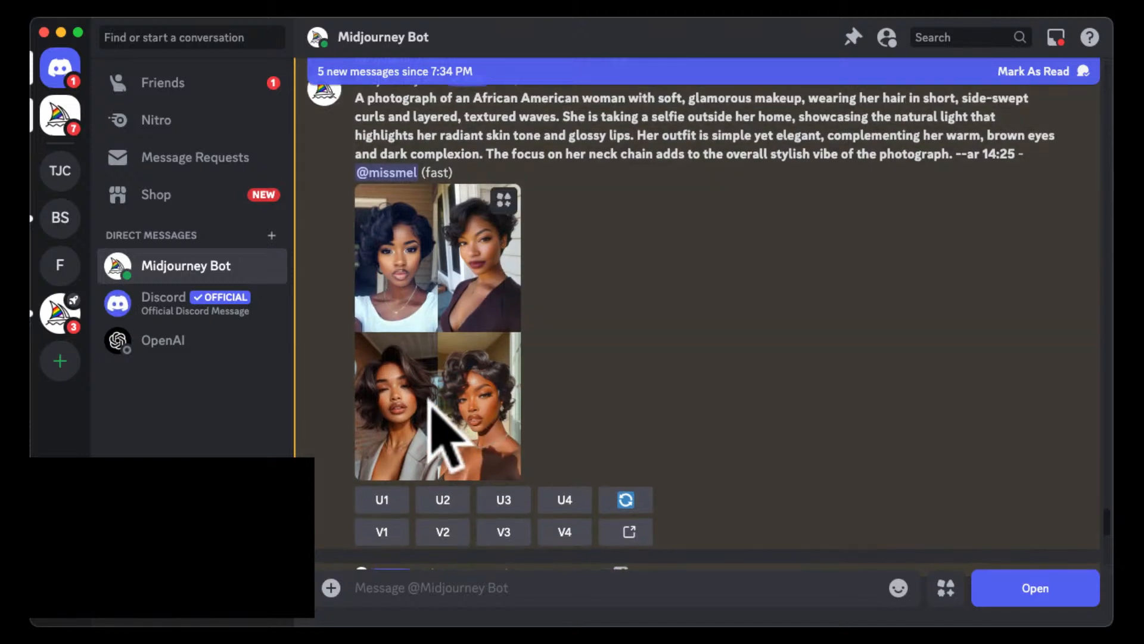
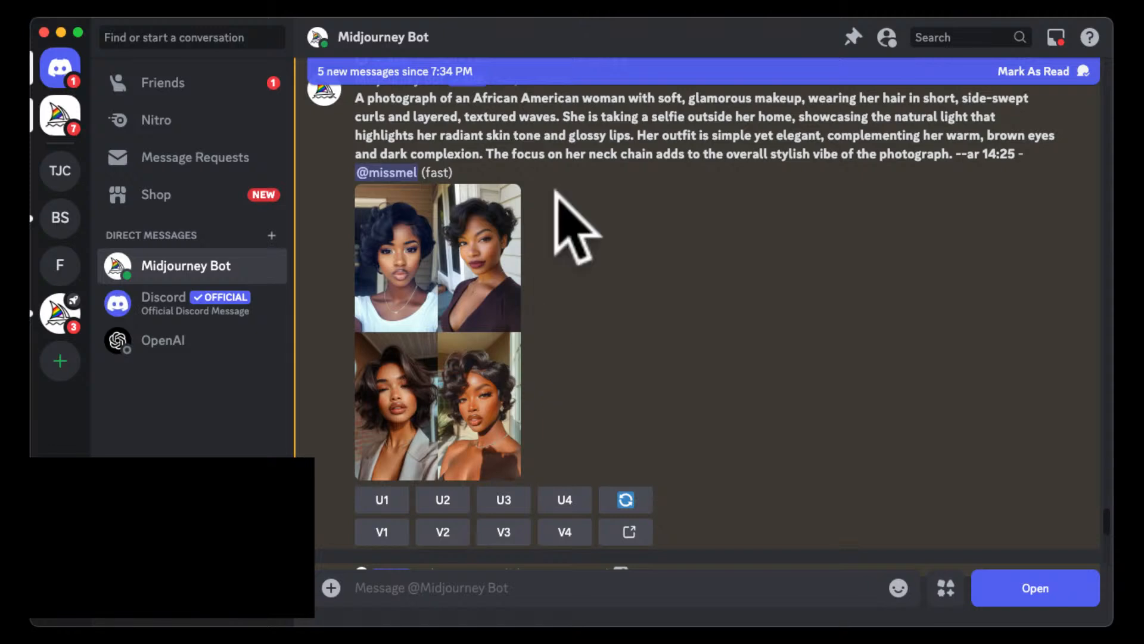
scroll(509, 441, "down", 8)
scroll(505, 444, "down", 15)
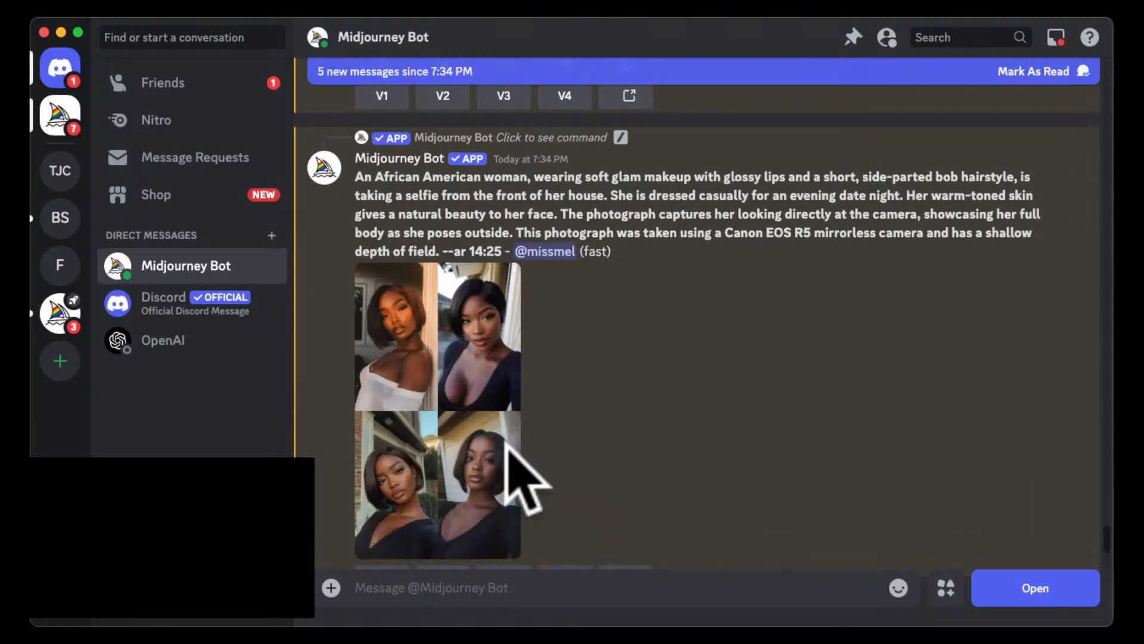
left_click(466, 261)
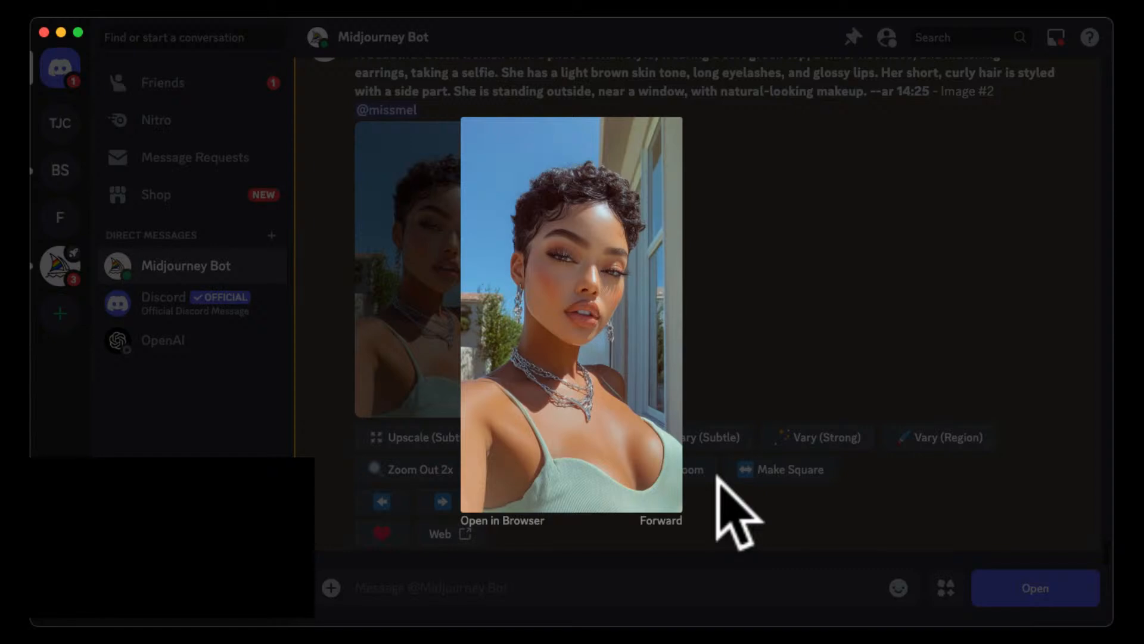
left_click(815, 263)
Examine the side-parted bob grid and the medium-length wavy hair grid in enlarged view
scroll(584, 324, "up", 3)
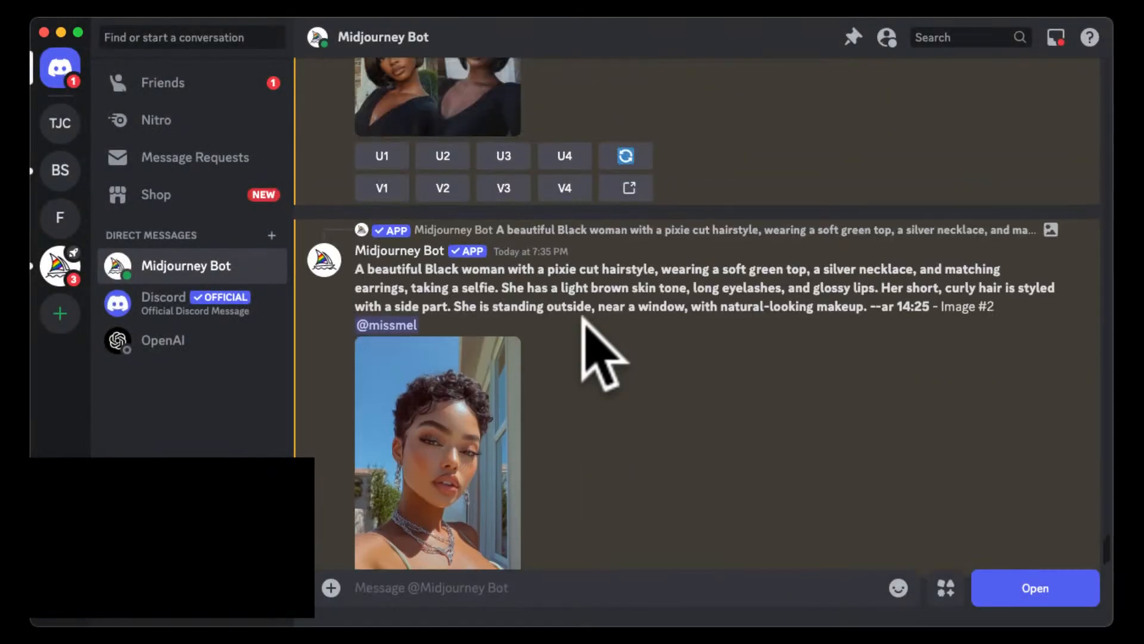
scroll(584, 325, "up", 3)
left_click(472, 271)
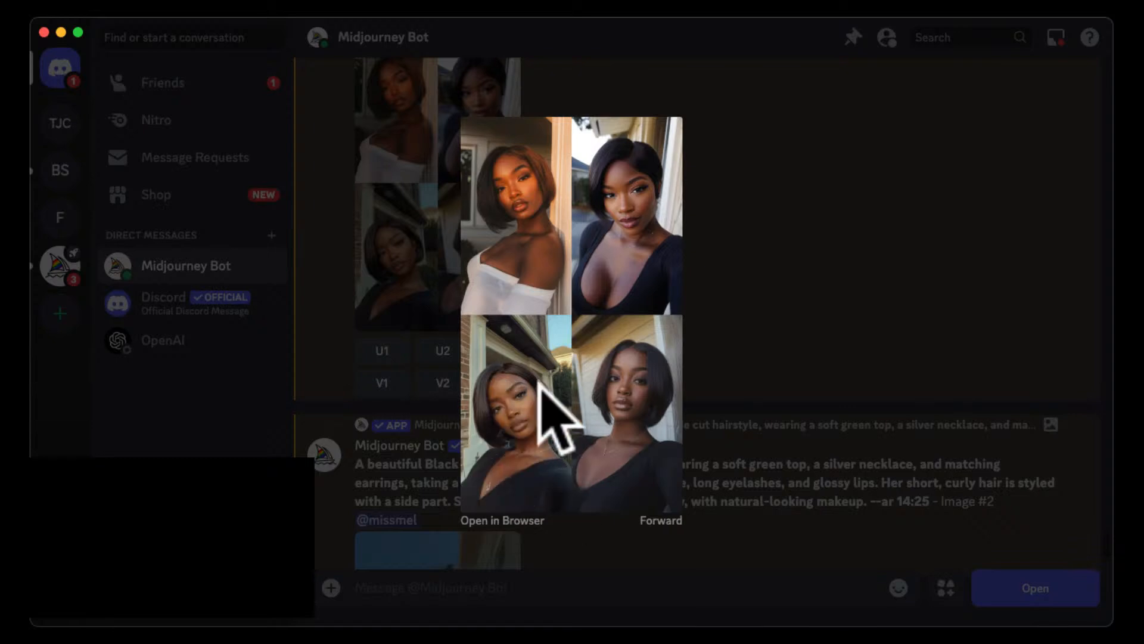
left_click(717, 235)
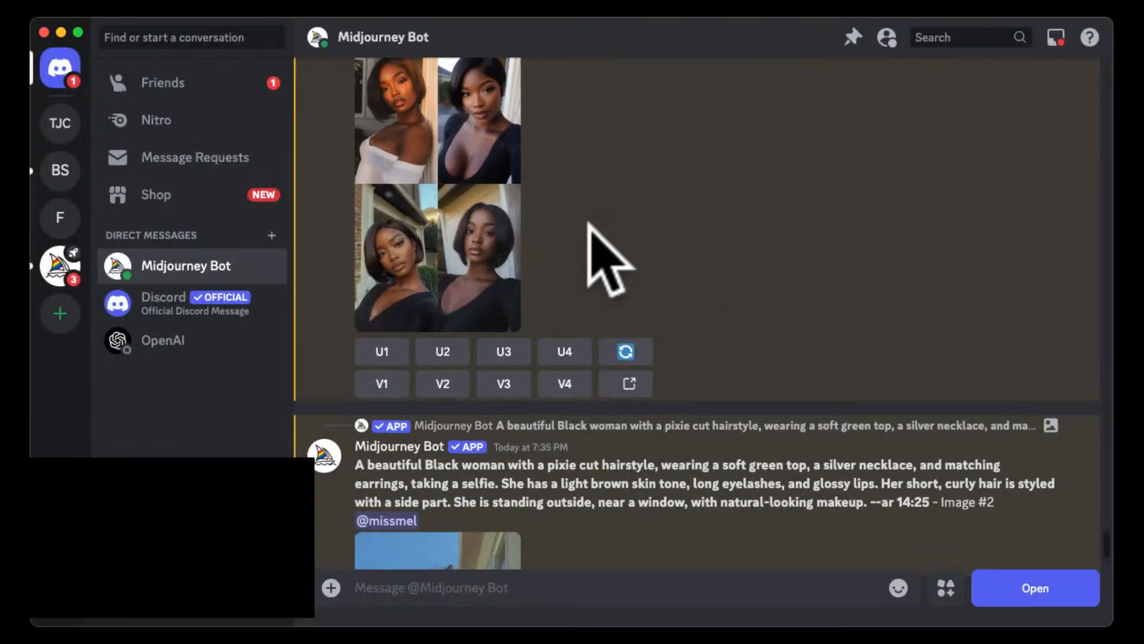
scroll(593, 244, "up", 8)
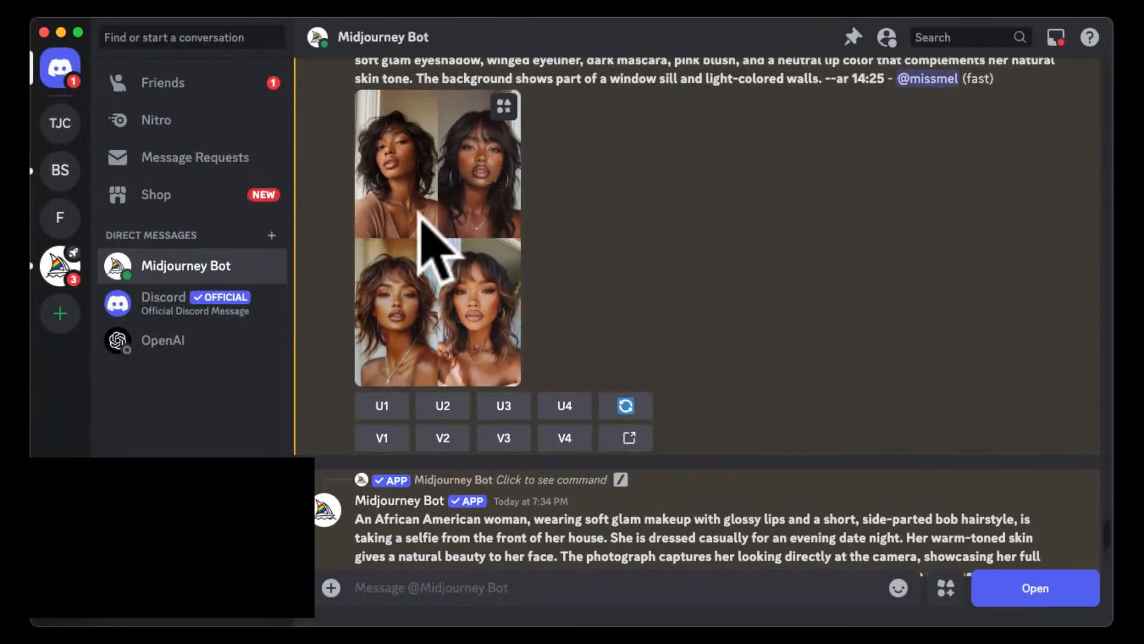
left_click(419, 234)
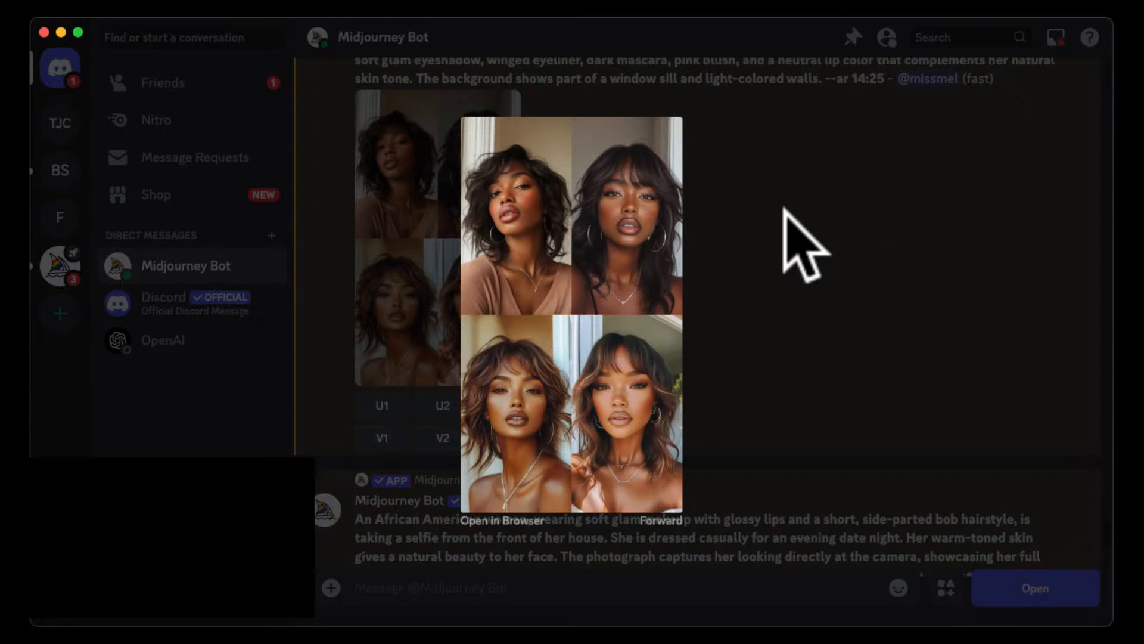
left_click(778, 279)
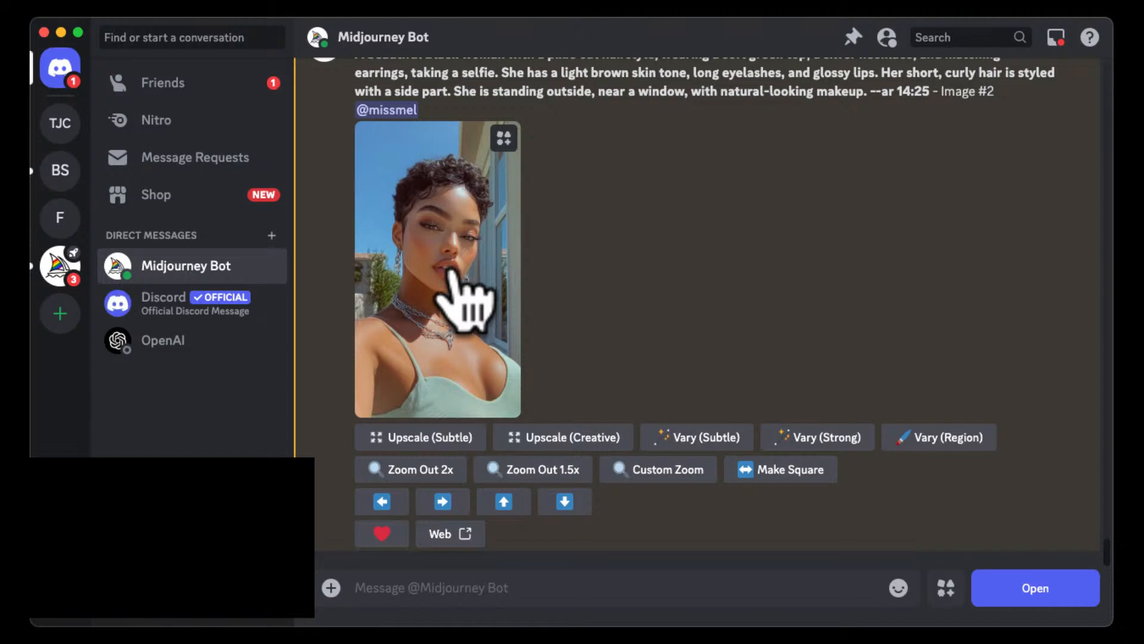
Run Upscale (Subtle) on the pixie-cut portrait and open the upscaled result in the browser
left_click(405, 440)
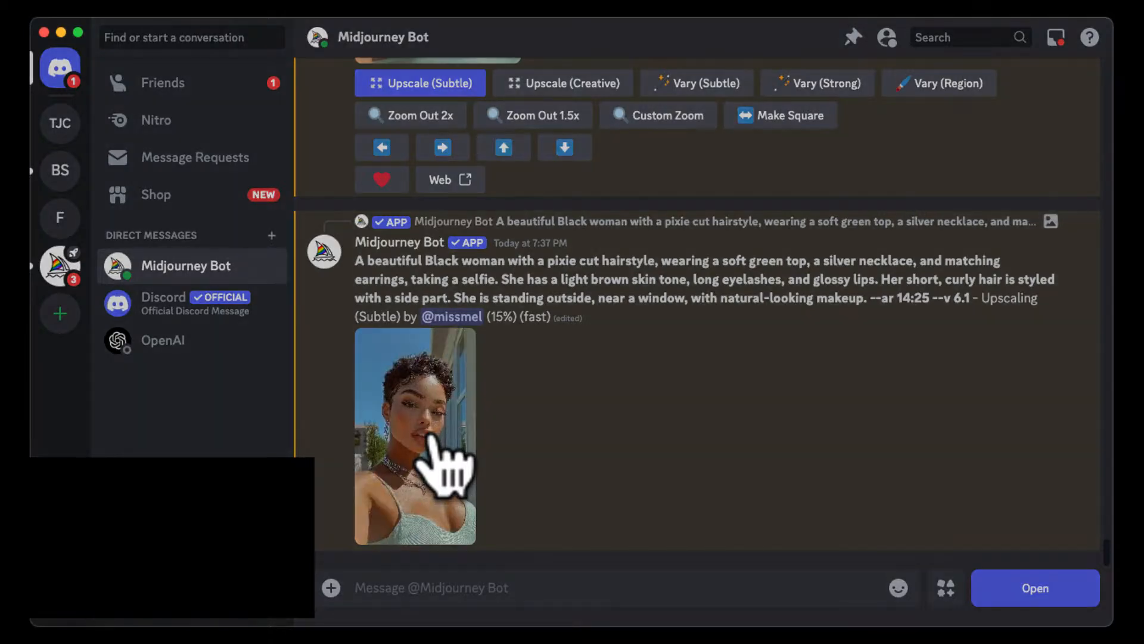
left_click_drag(430, 438, 699, 394)
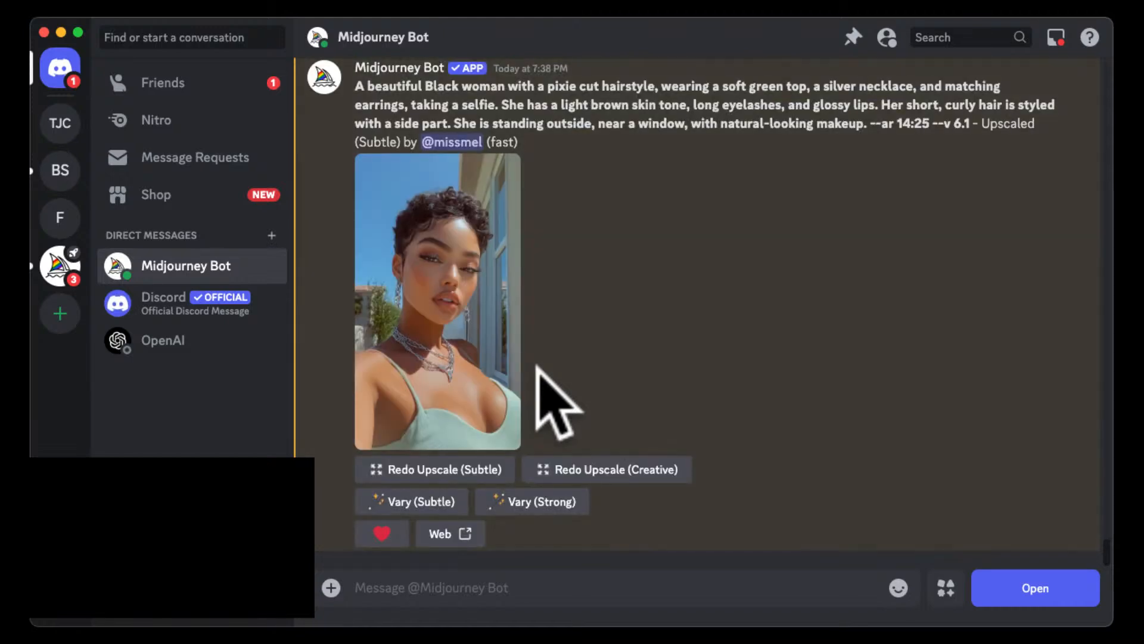
left_click(434, 312)
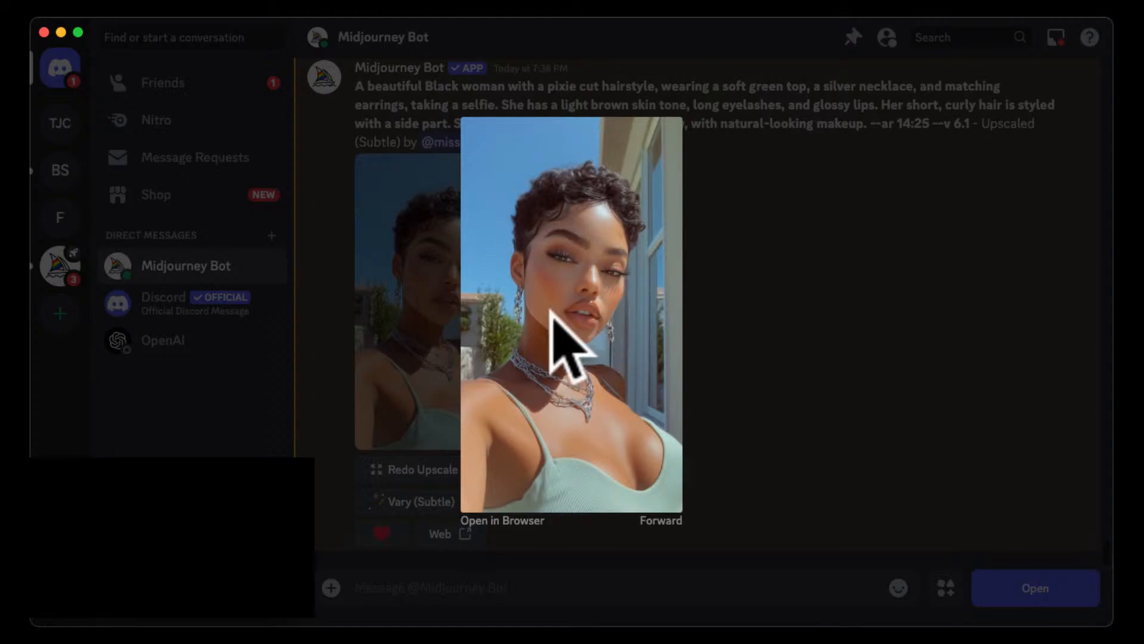
left_click(479, 522)
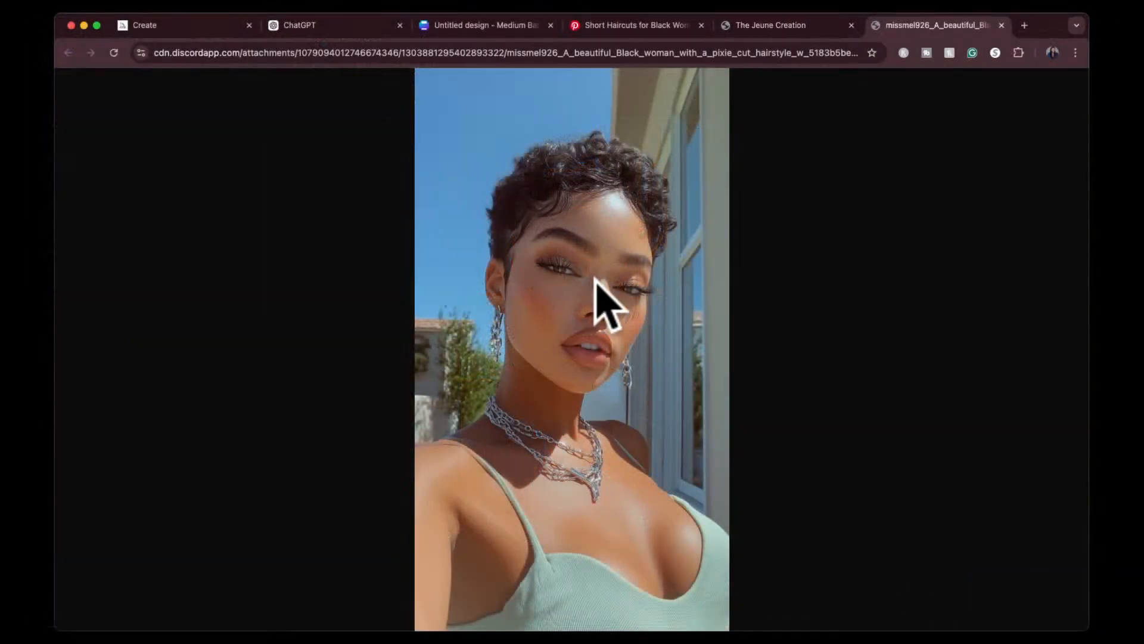
Inspect the face, jewelry and clothing details of the upscaled pixie-cut portrait at full size
scroll(595, 280, "up", 5)
scroll(595, 277, "down", 5)
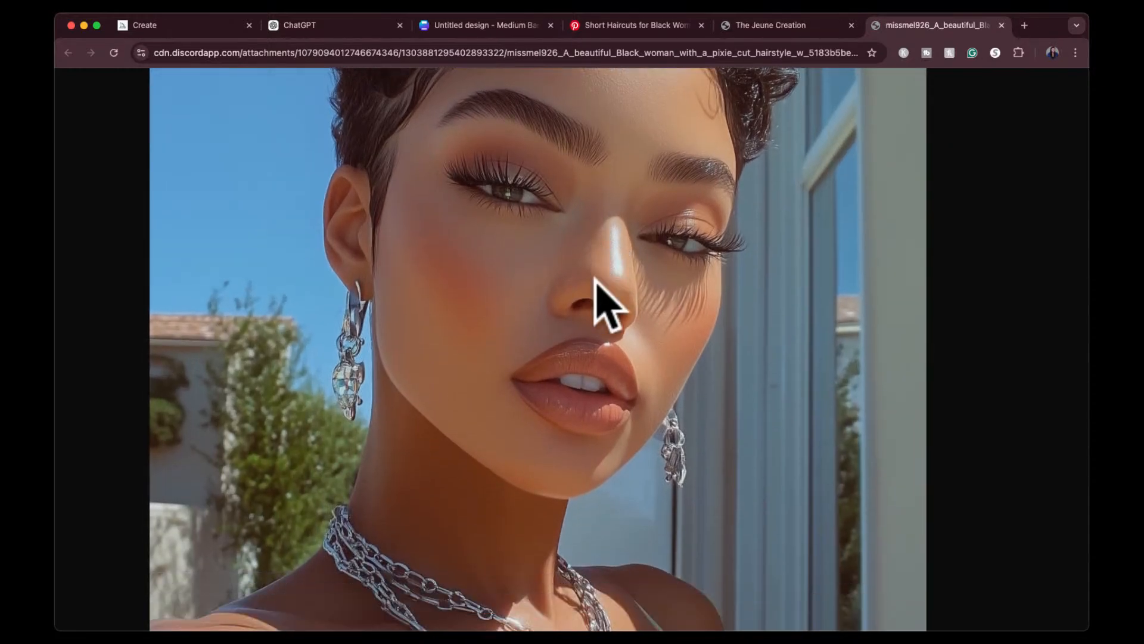
scroll(594, 277, "down", 5)
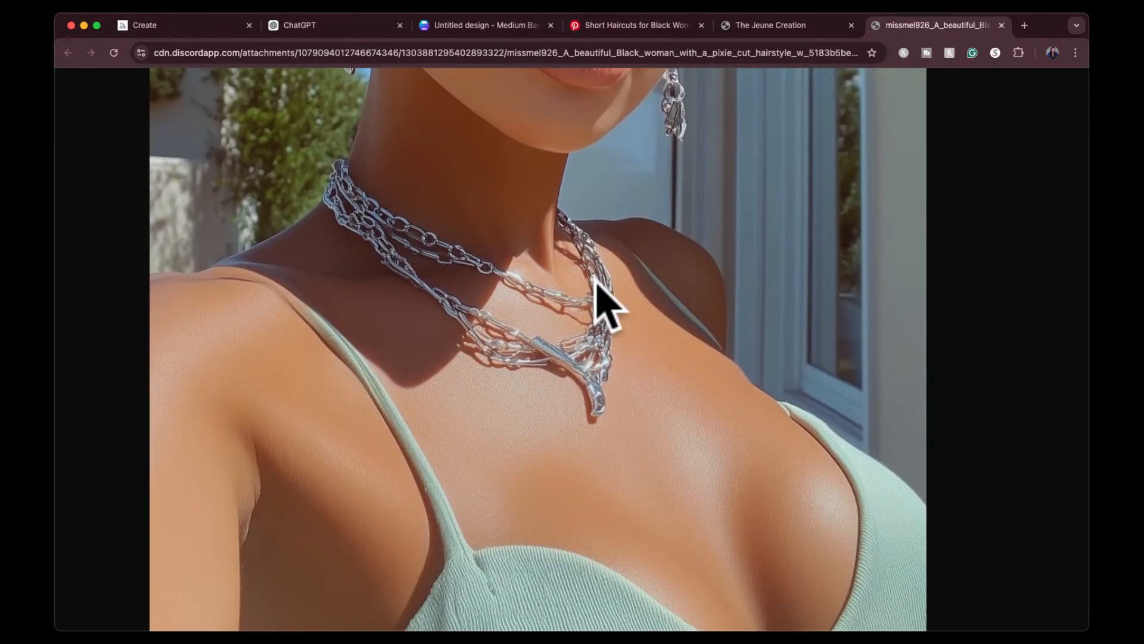
scroll(595, 278, "down", 4)
scroll(594, 278, "down", 3)
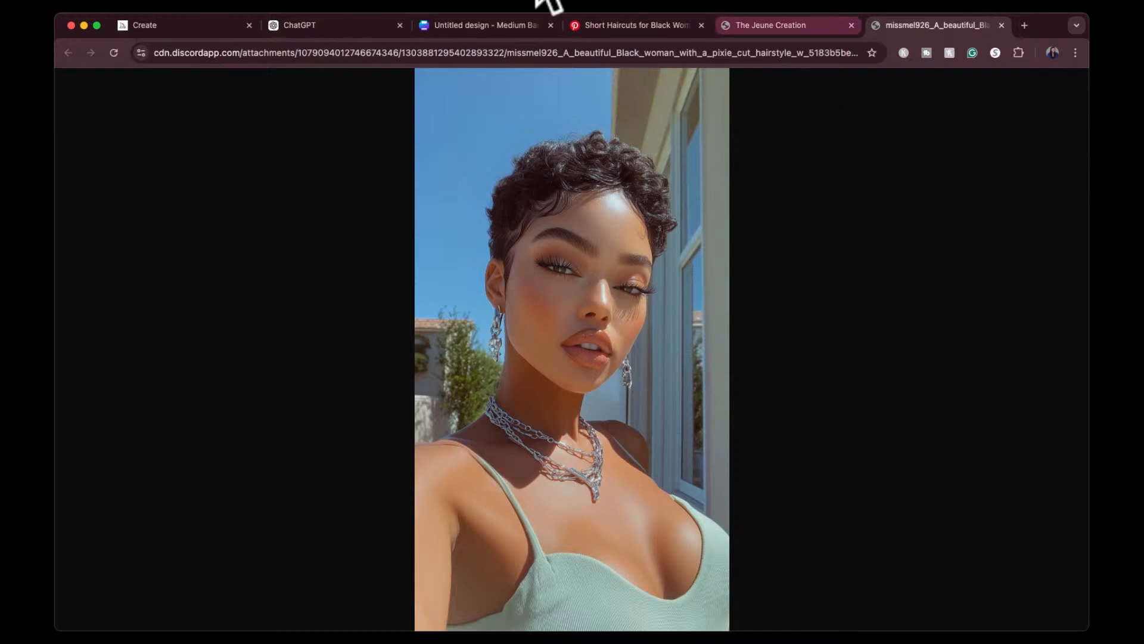
Return to Midjourney's Create page and look through the earlier image generations up to today's newest ones
left_click(189, 23)
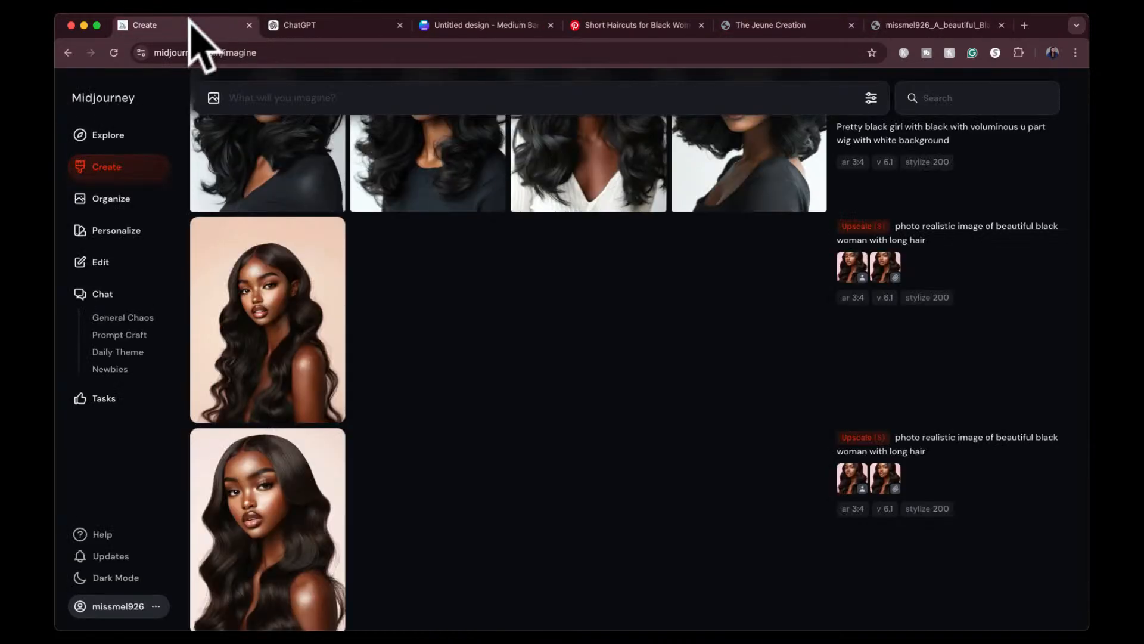
scroll(396, 325, "up", 10)
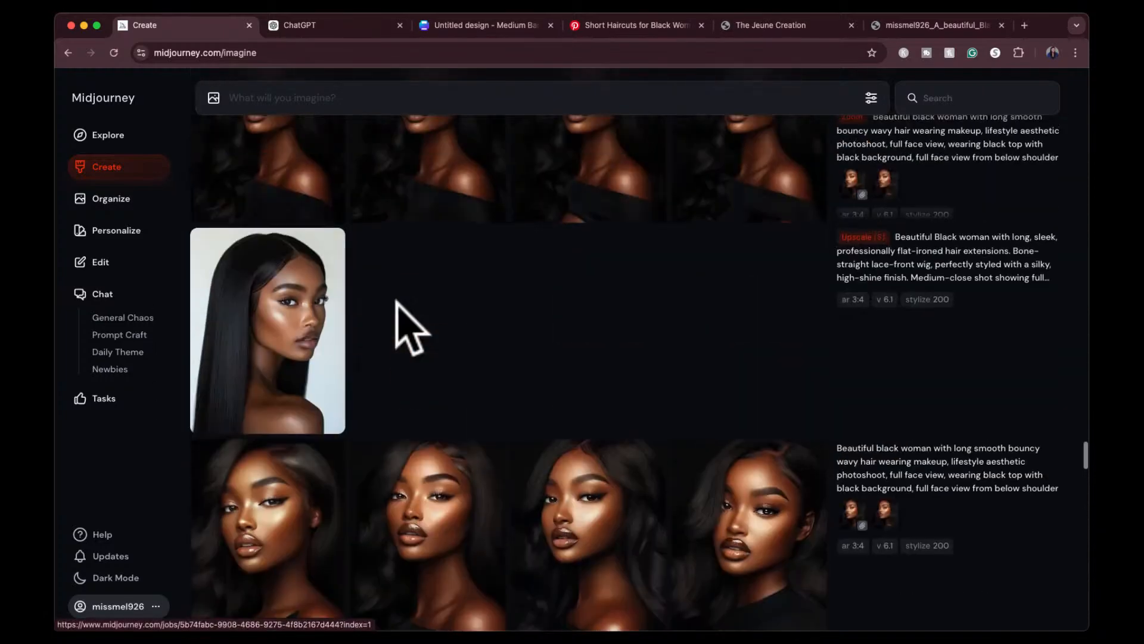
scroll(396, 304, "up", 15)
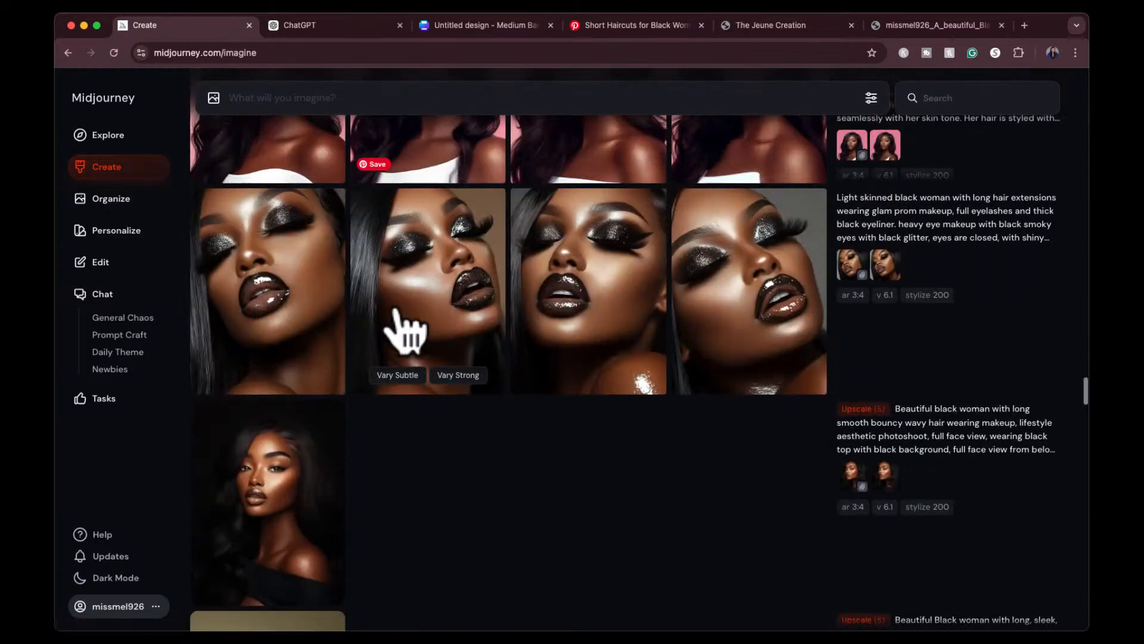
scroll(406, 331, "up", 15)
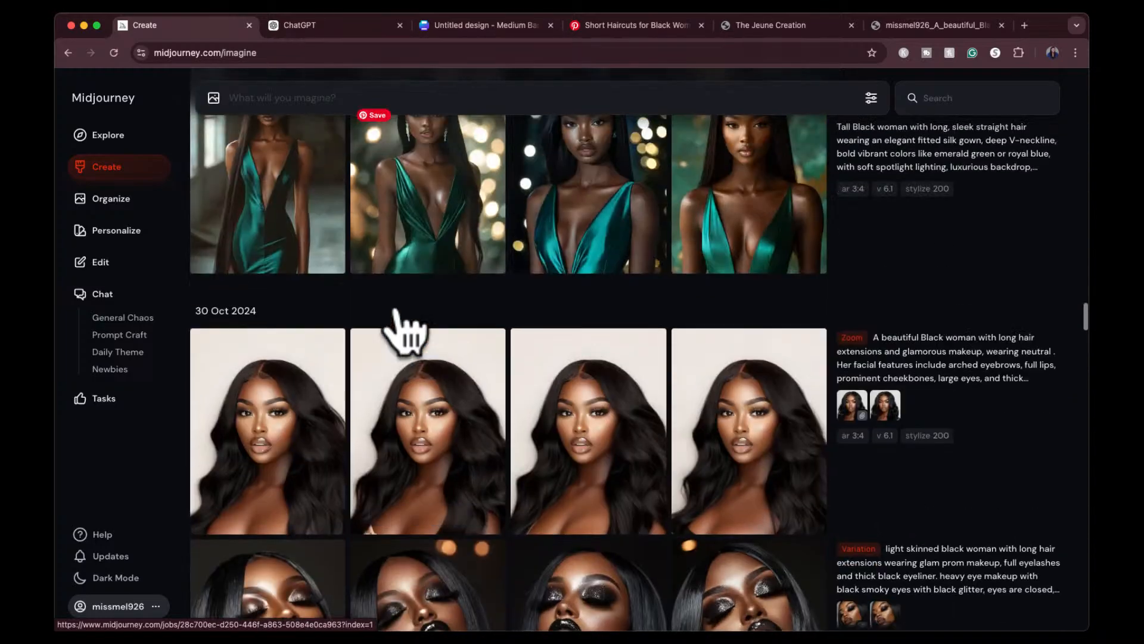
scroll(405, 328, "up", 10)
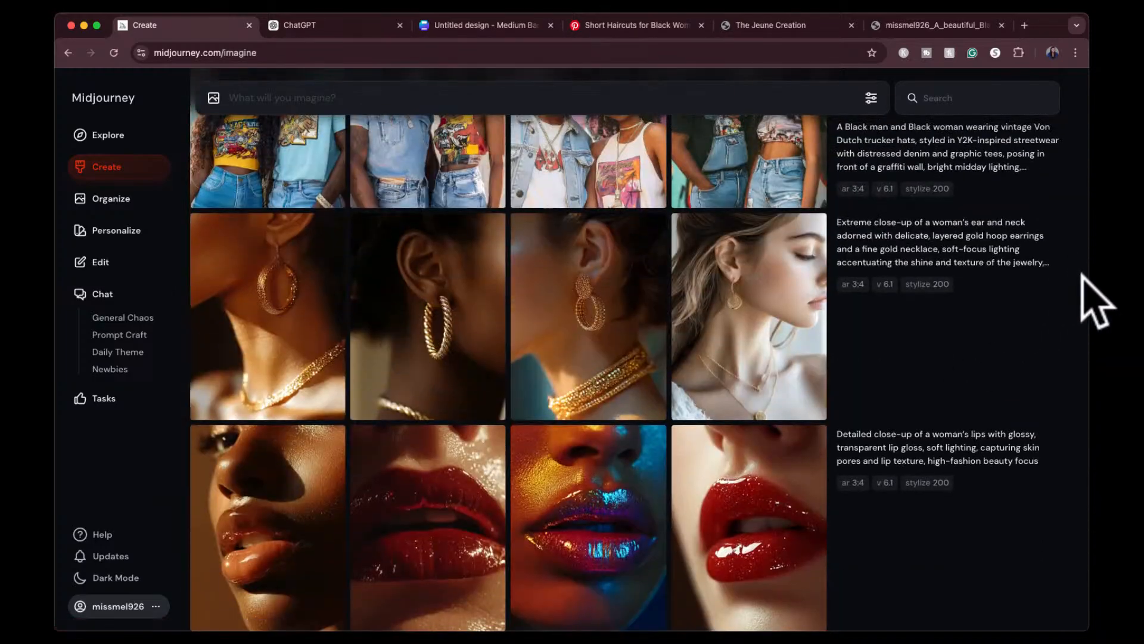
scroll(1043, 286, "up", 15)
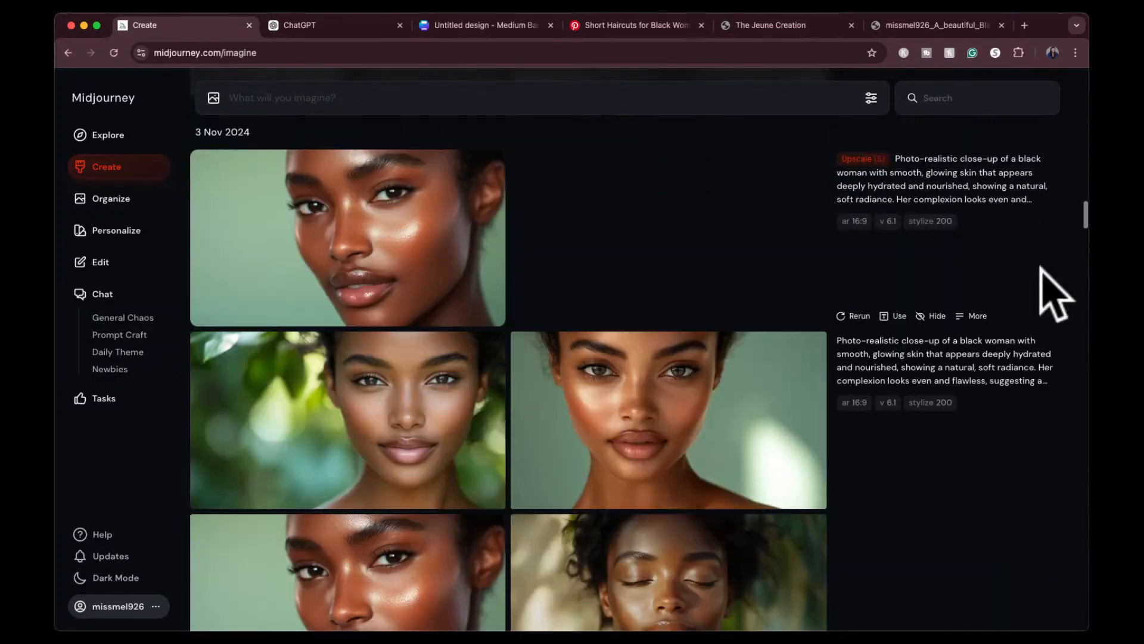
scroll(1041, 271, "up", 15)
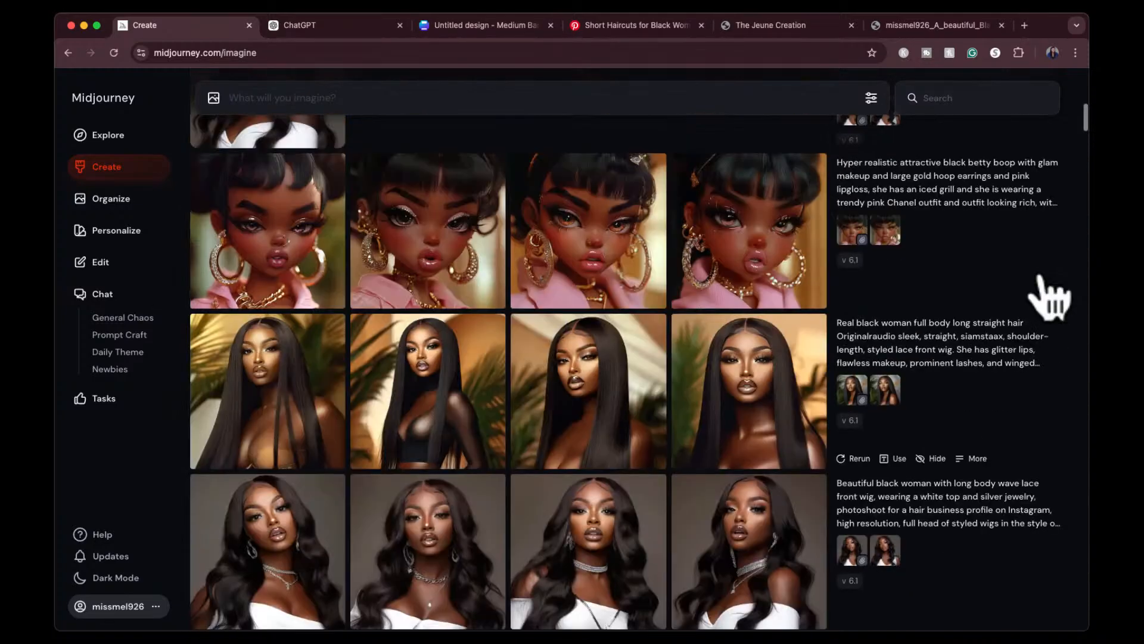
scroll(1047, 295, "up", 10)
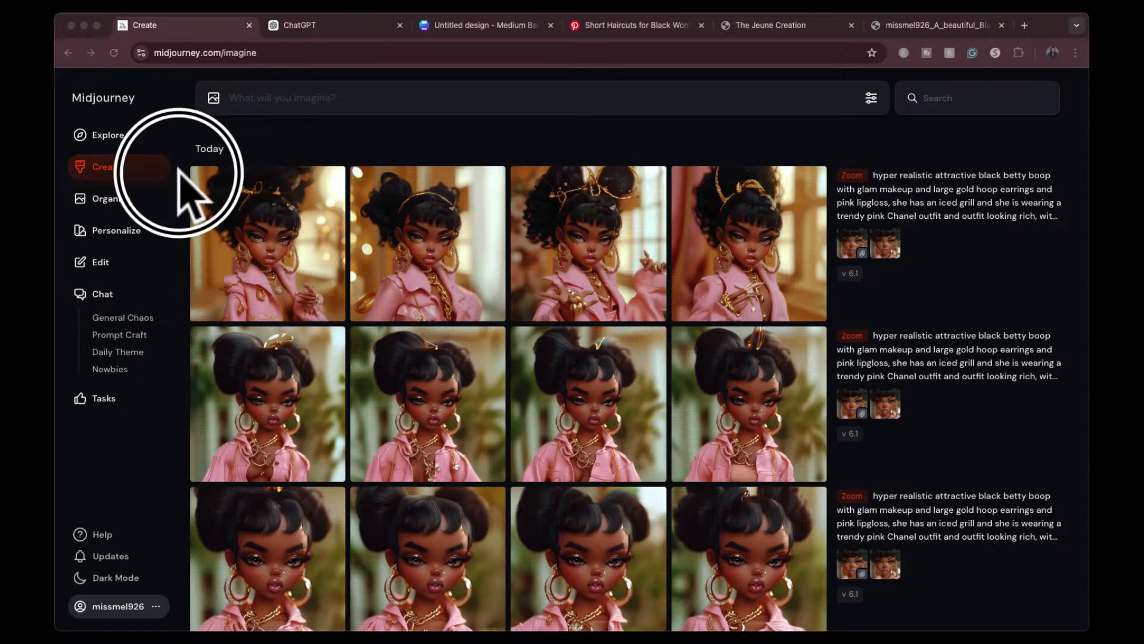
Open the prompt field and turn on the character, style and image prompt reference options for the Grinch reference image
left_click(231, 98)
left_click_drag(231, 98, 232, 149)
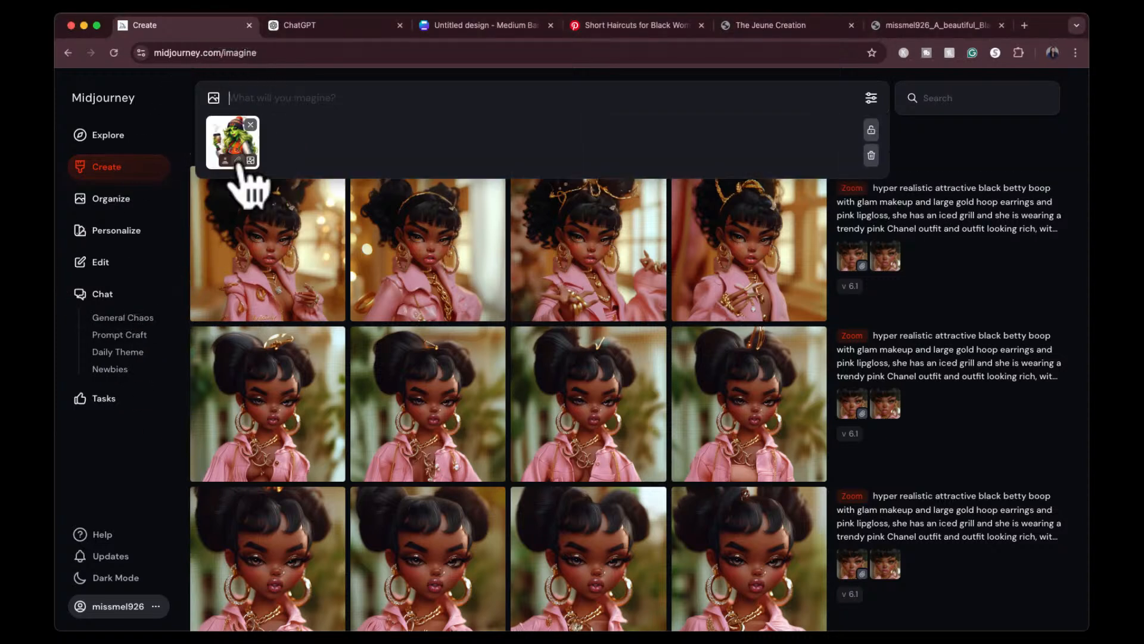
left_click(247, 162)
left_click(236, 163)
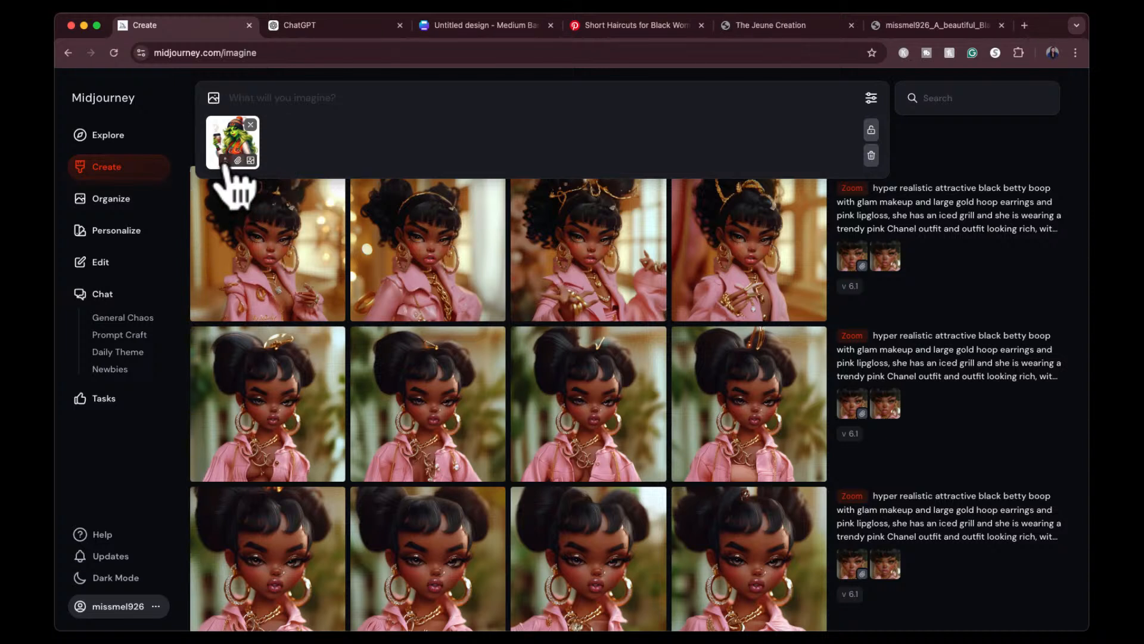
left_click(238, 163)
left_click(237, 160)
left_click(225, 159)
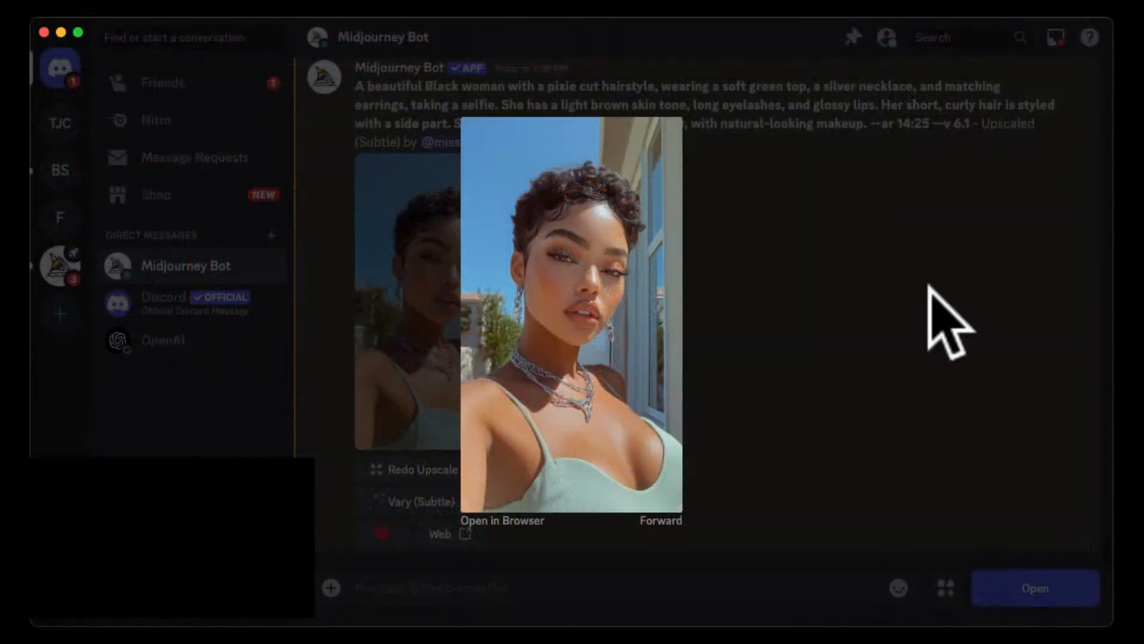
Switch to Discord, close the enlarged portrait and copy the "The Grinch as the interactive character design of an American football fan girl" prompt
left_click(928, 286)
scroll(748, 268, "up", 15)
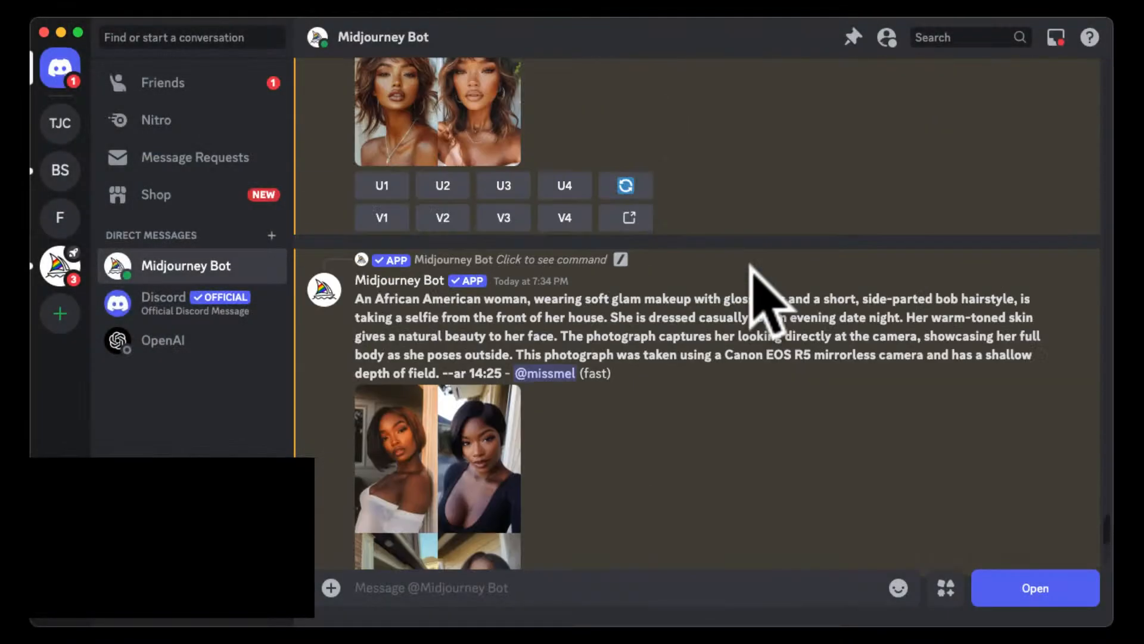
scroll(749, 264, "up", 20)
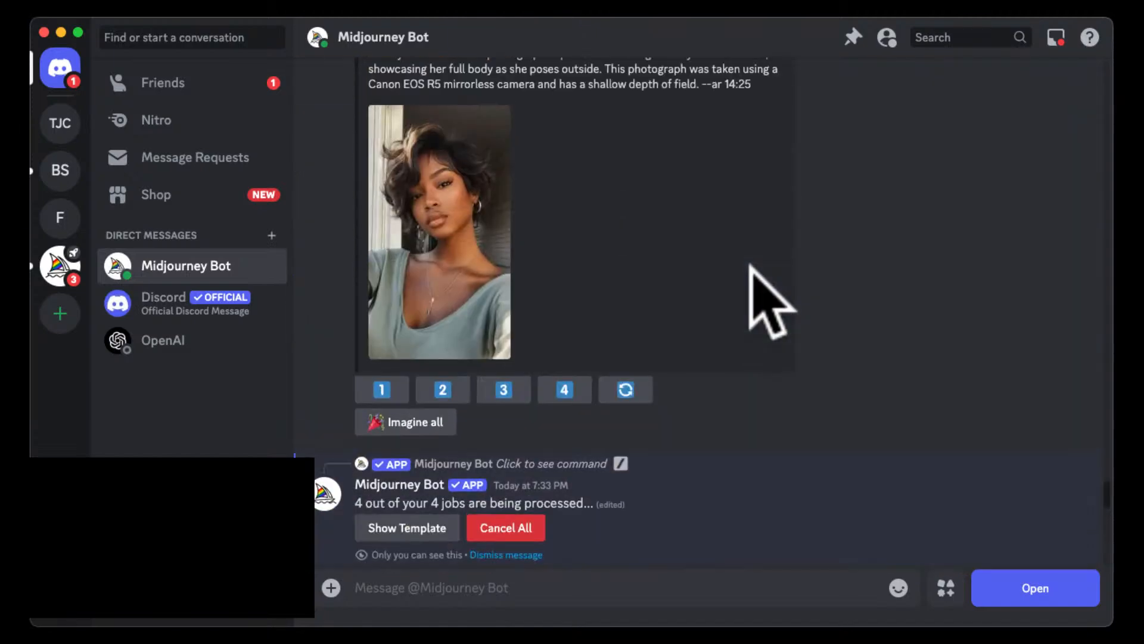
scroll(749, 265, "up", 20)
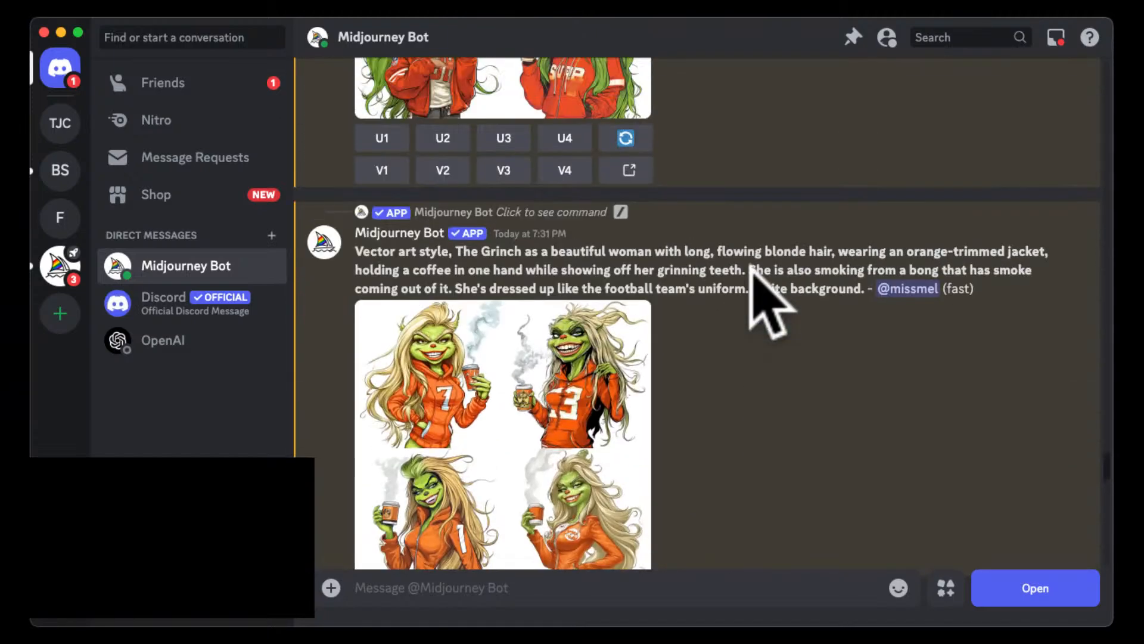
scroll(766, 301, "up", 10)
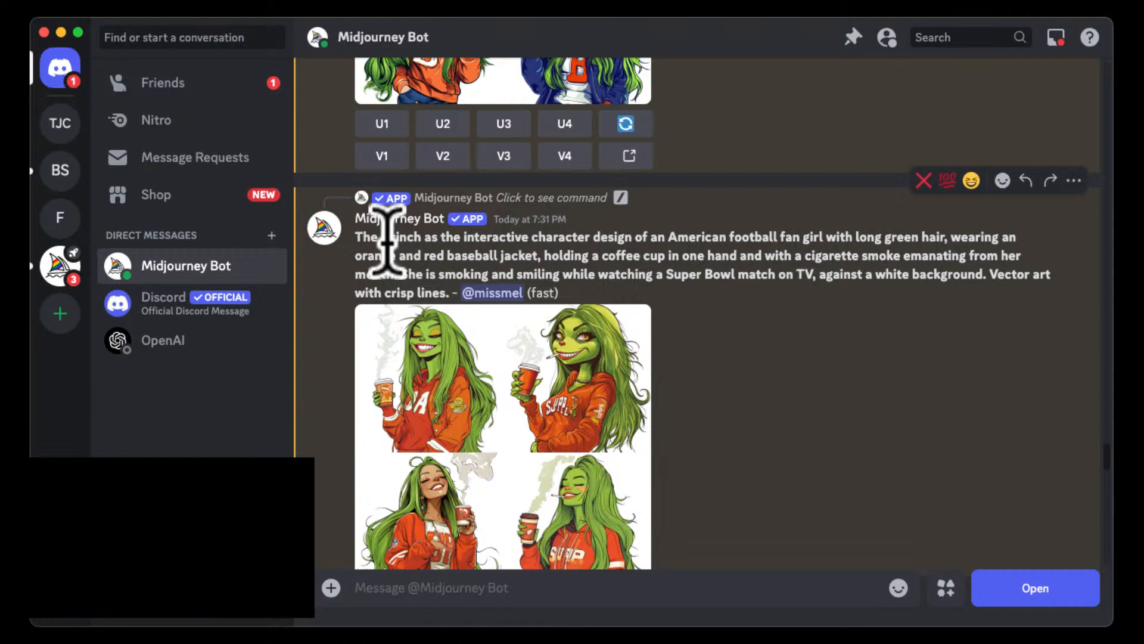
scroll(504, 230, "up", 10)
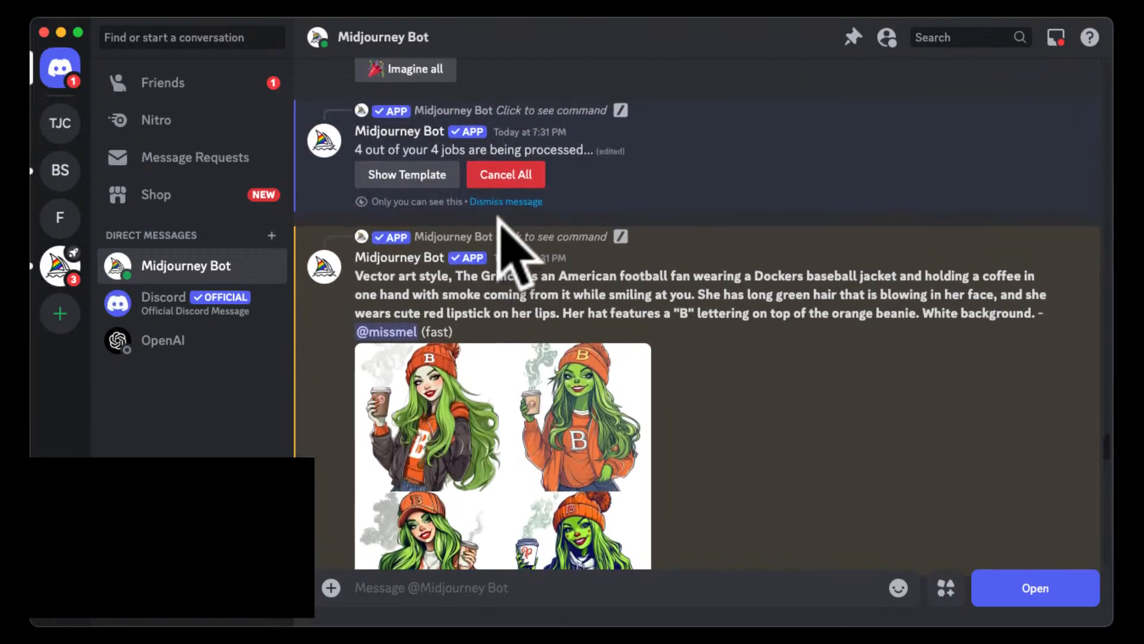
scroll(408, 334, "down", 8)
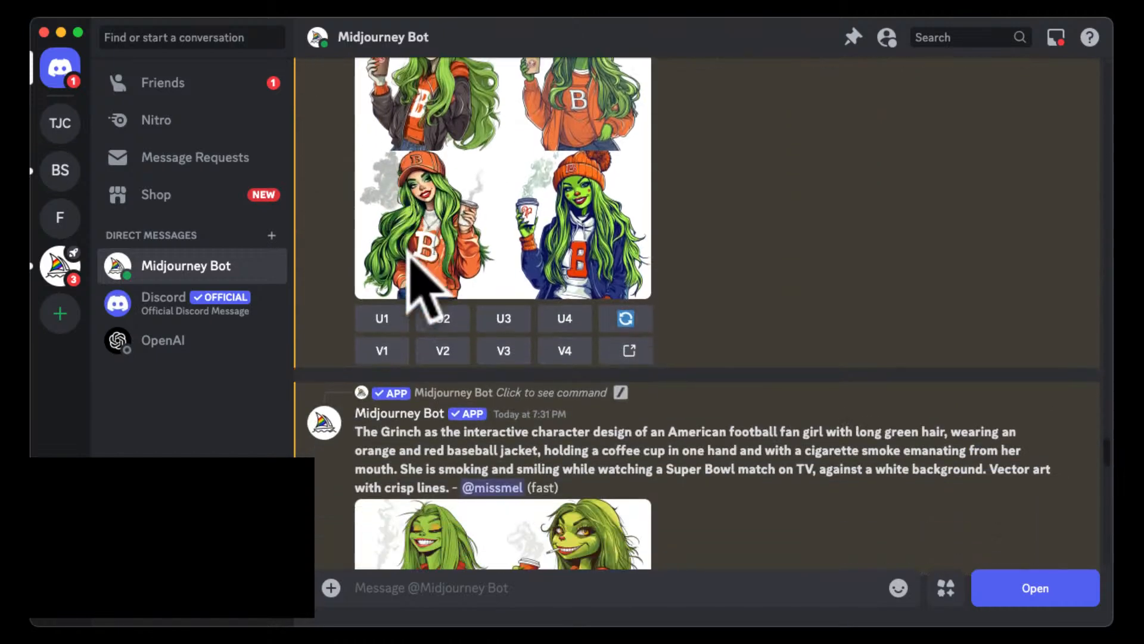
scroll(409, 255, "down", 2)
left_click(356, 384)
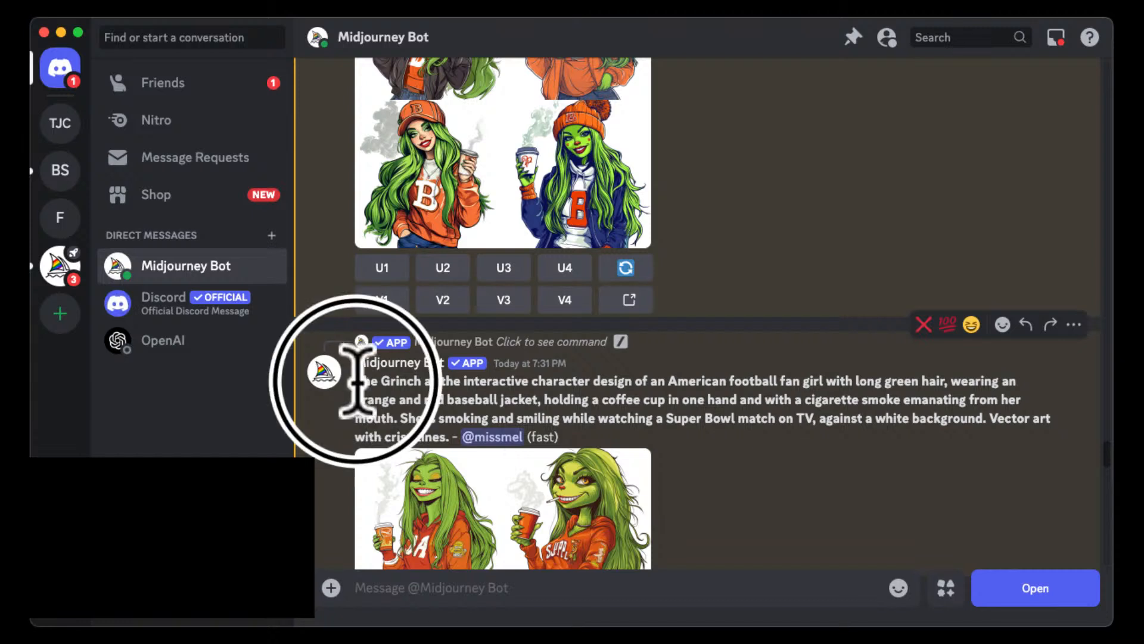
left_click_drag(357, 384, 453, 429)
key("super+c")
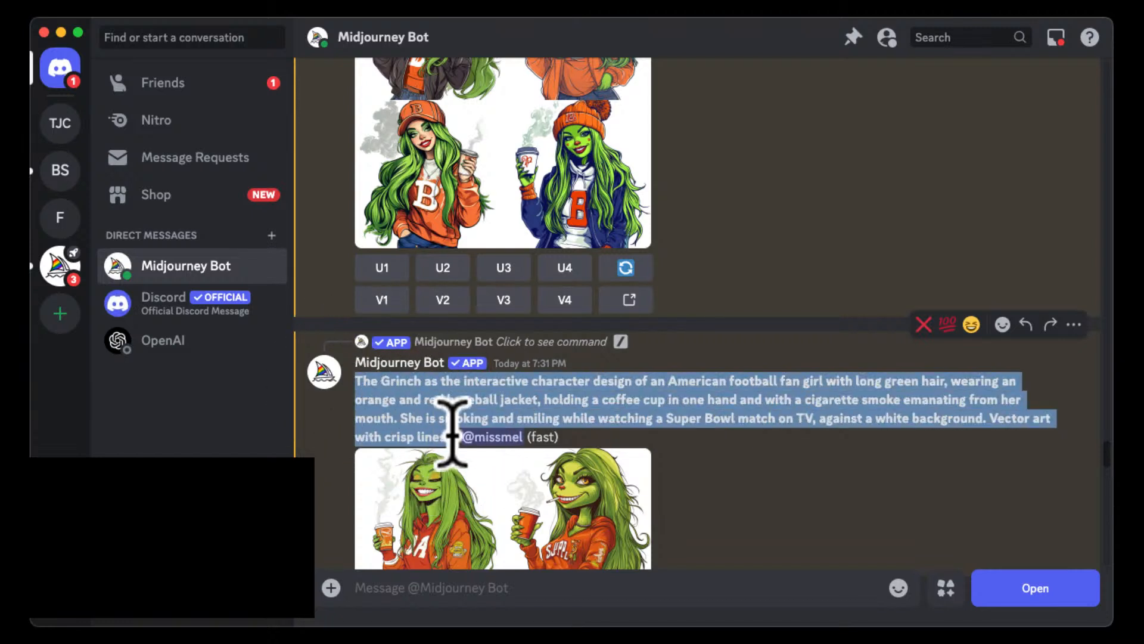
Paste the copied Grinch prompt into Midjourney's web prompt field and remove "while watching a Super Bowl match on TV," from it
left_click(3, 255)
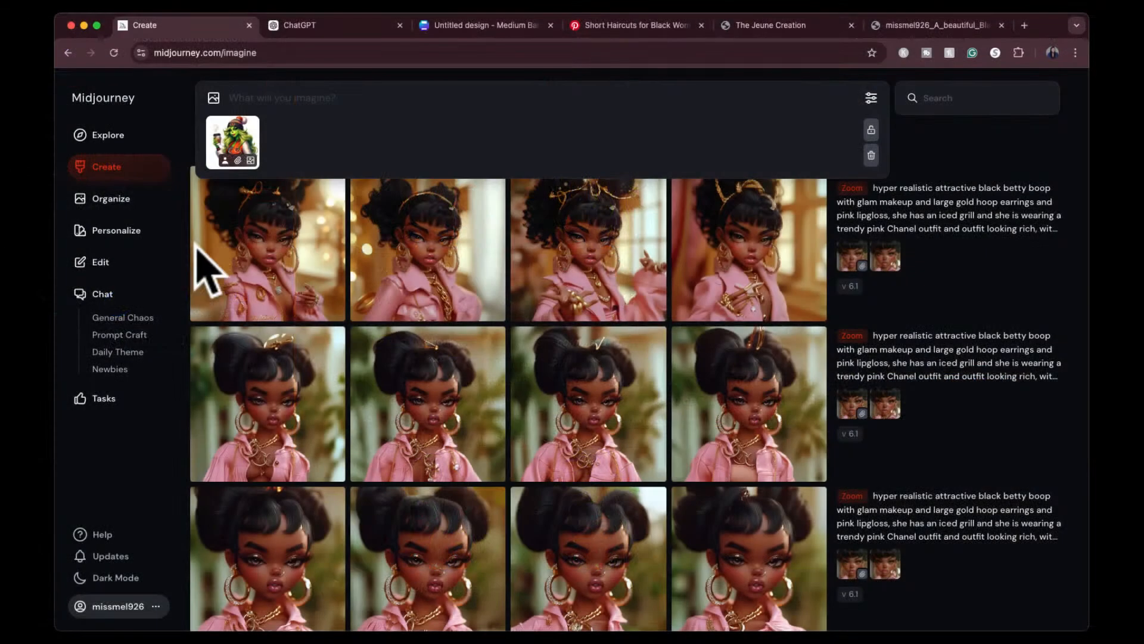
left_click(271, 99)
key("super+v")
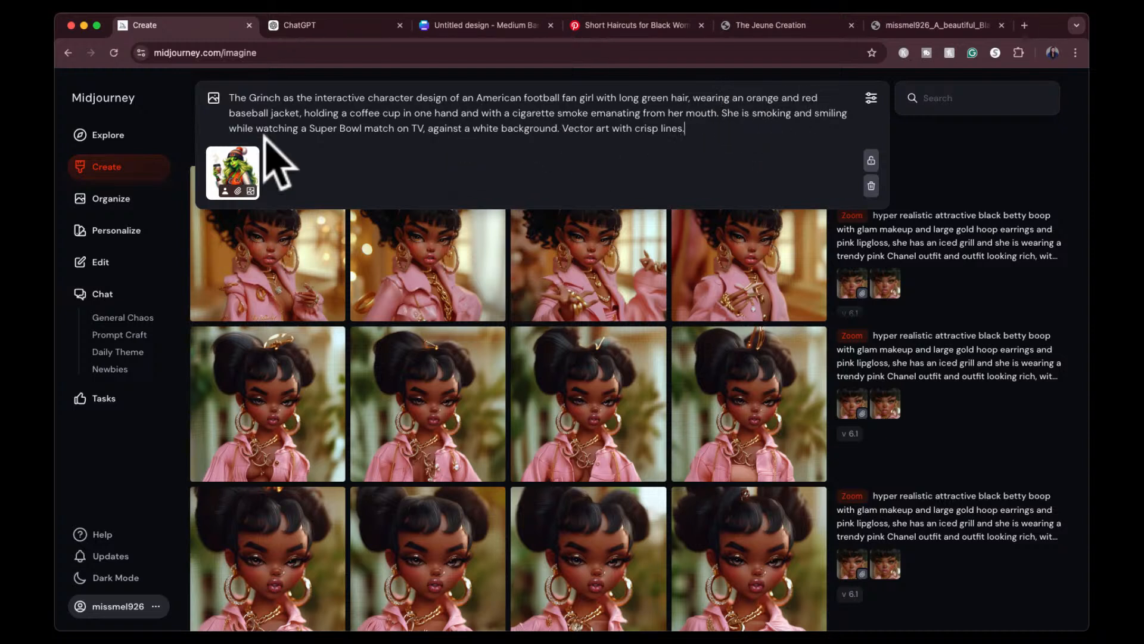
left_click_drag(229, 128, 431, 128)
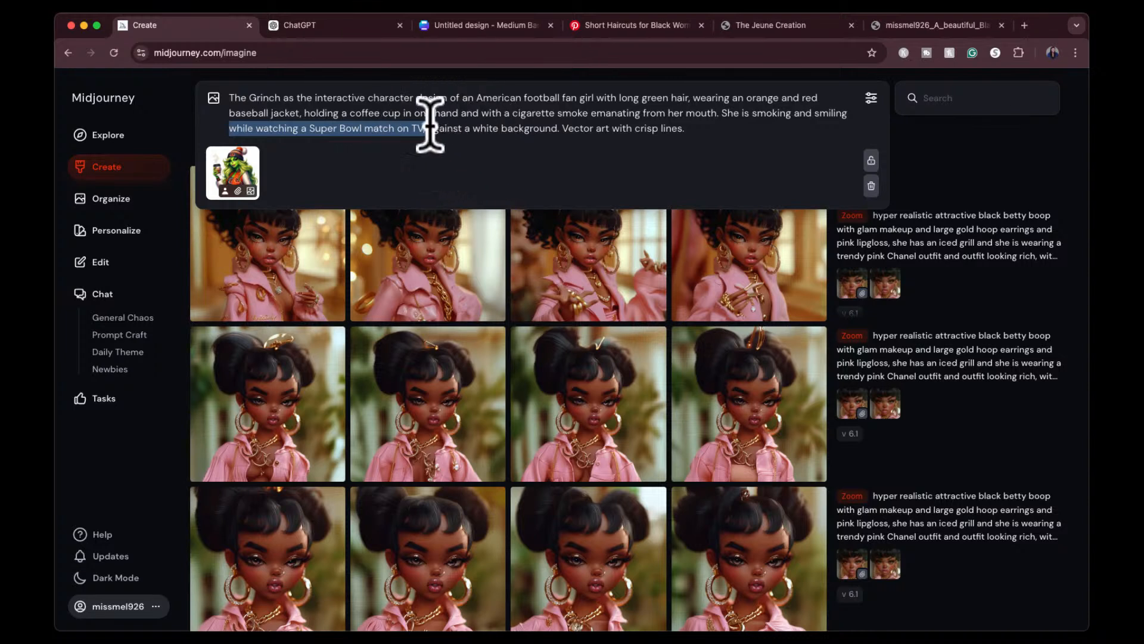
key("BackSpace")
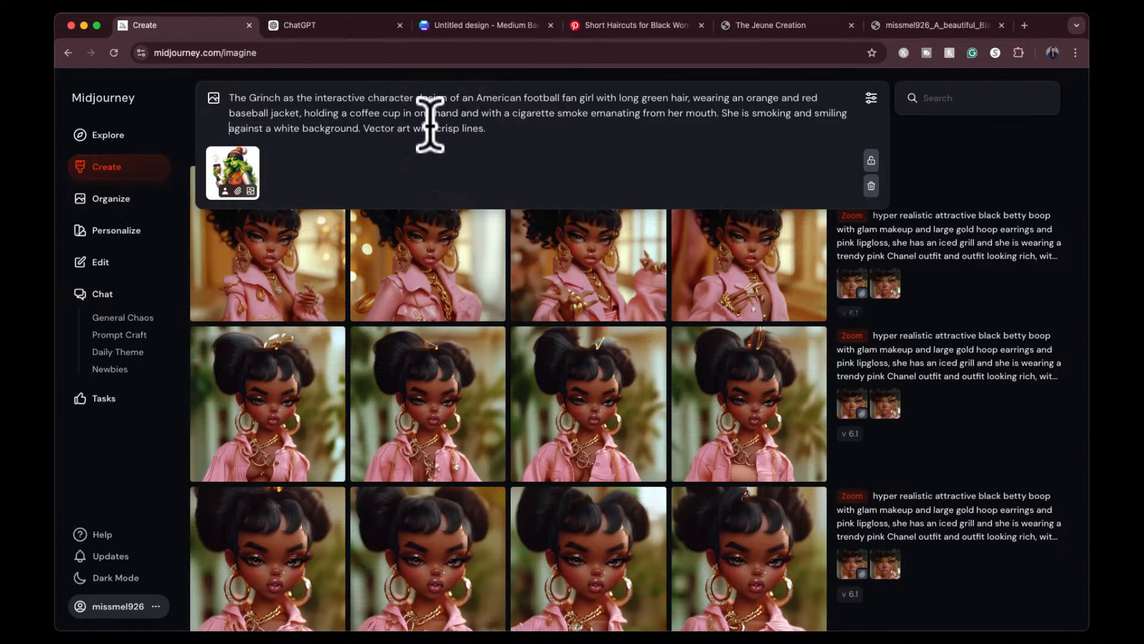
left_click(509, 131)
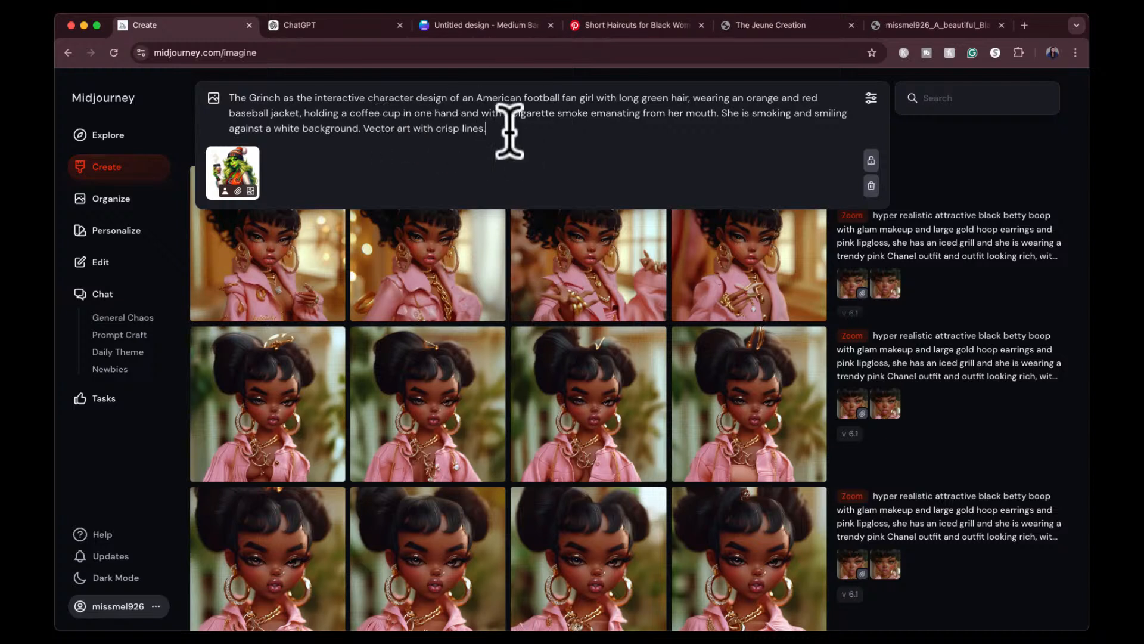
Open the image generation settings, try the Portrait and Landscape 4:3 sizes, and return the image size to square 1:1
left_click(872, 99)
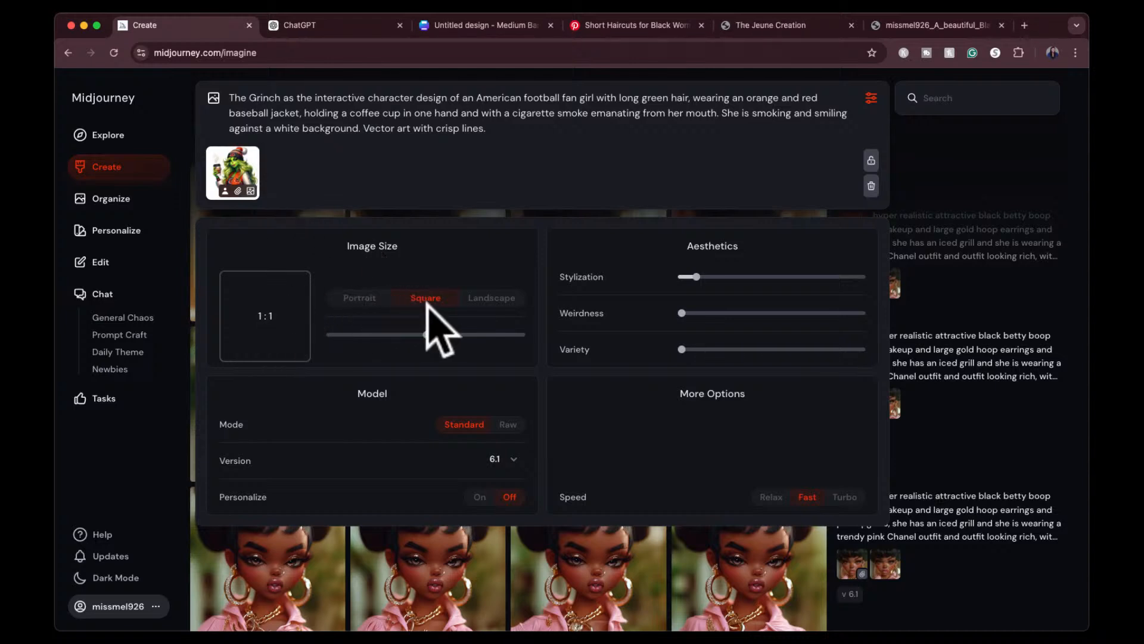
left_click(359, 299)
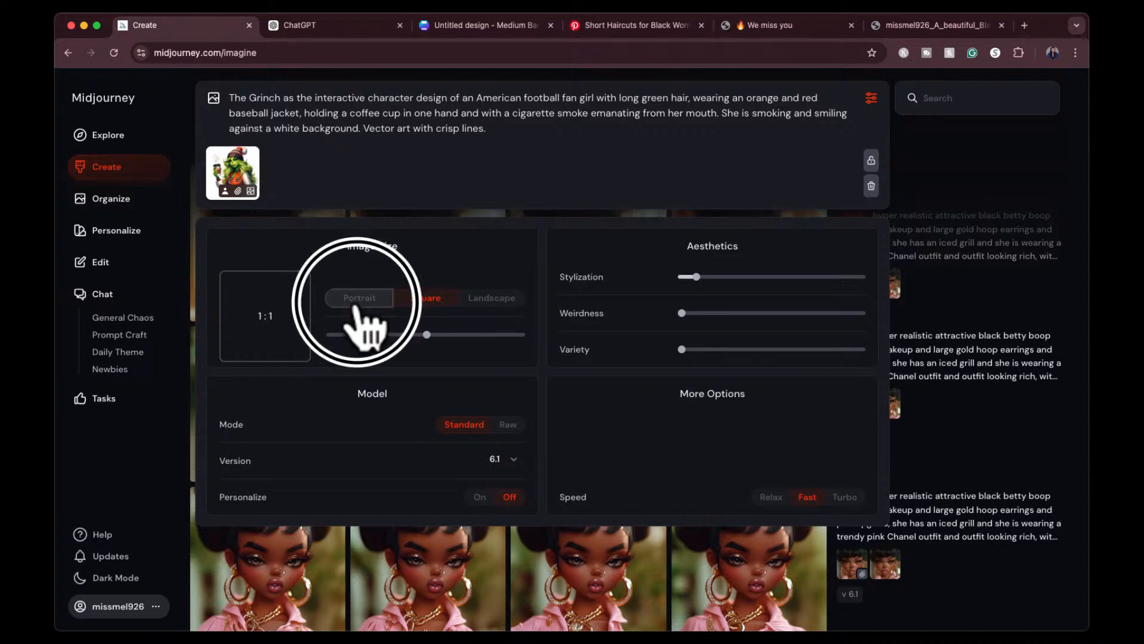
left_click(491, 298)
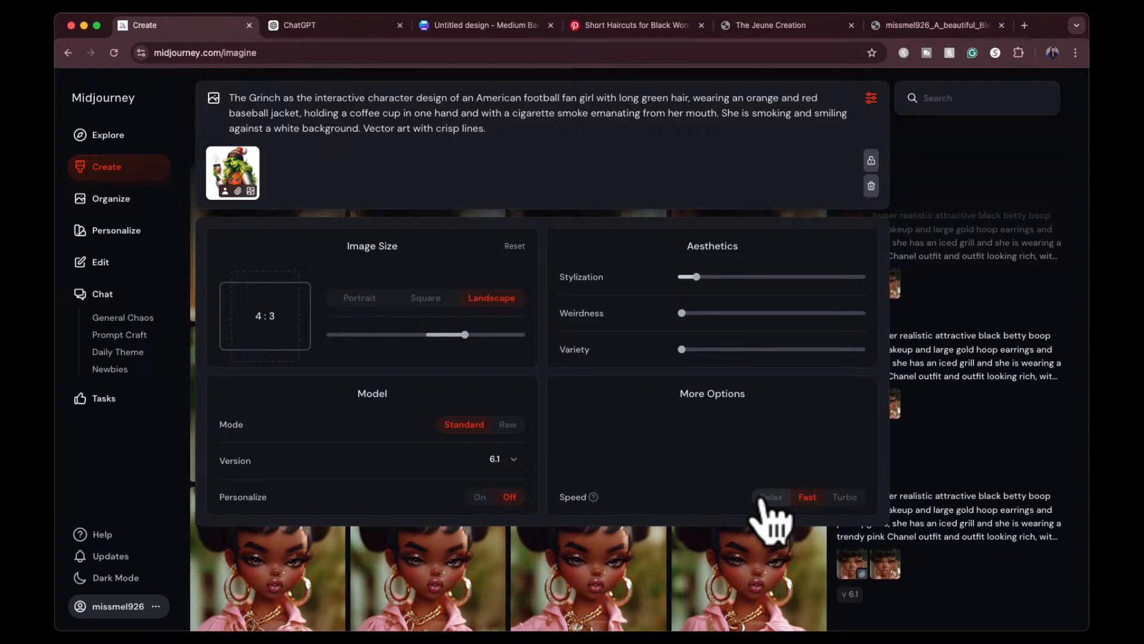
left_click_drag(465, 334, 428, 336)
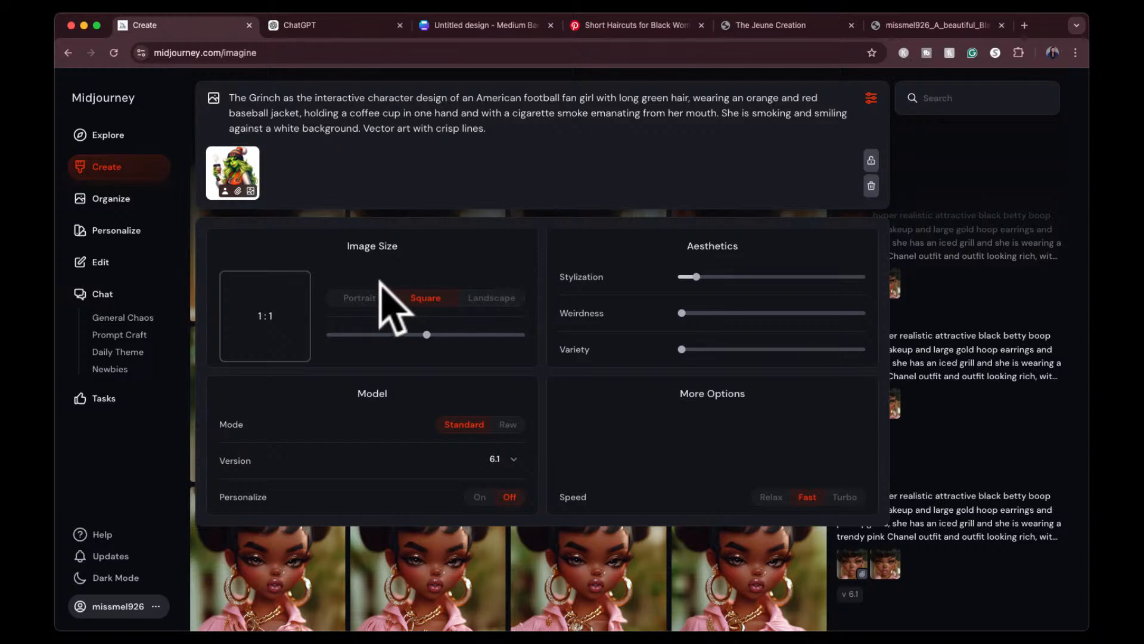
Try Portrait 3:4 and a custom 4:5 aspect ratio, and return the image size to square 1:1
left_click(360, 299)
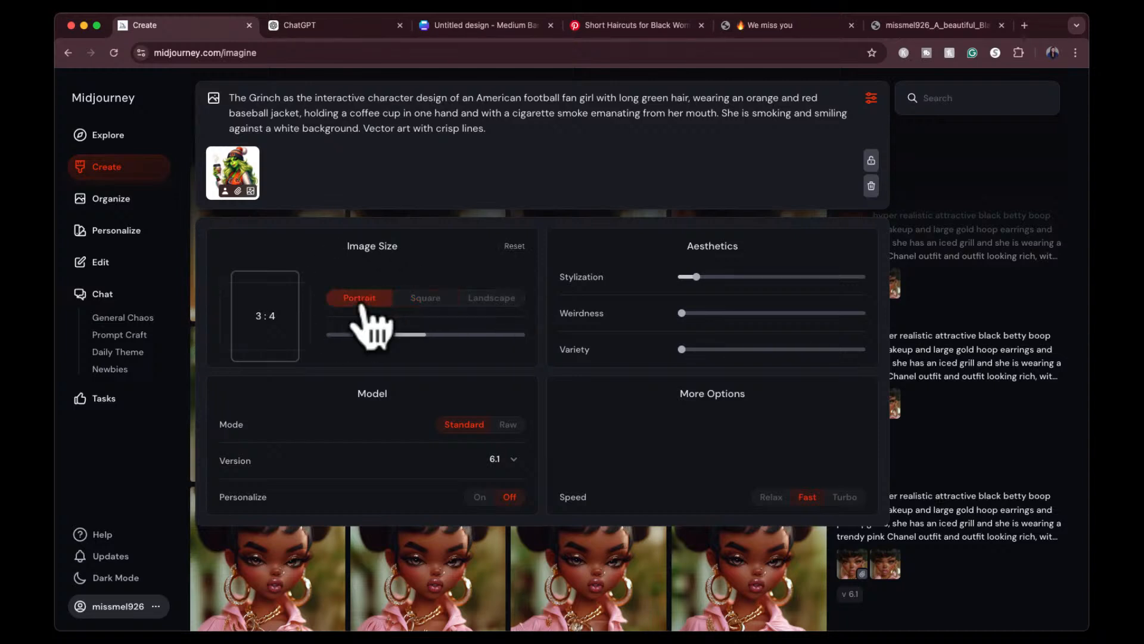
left_click(261, 318)
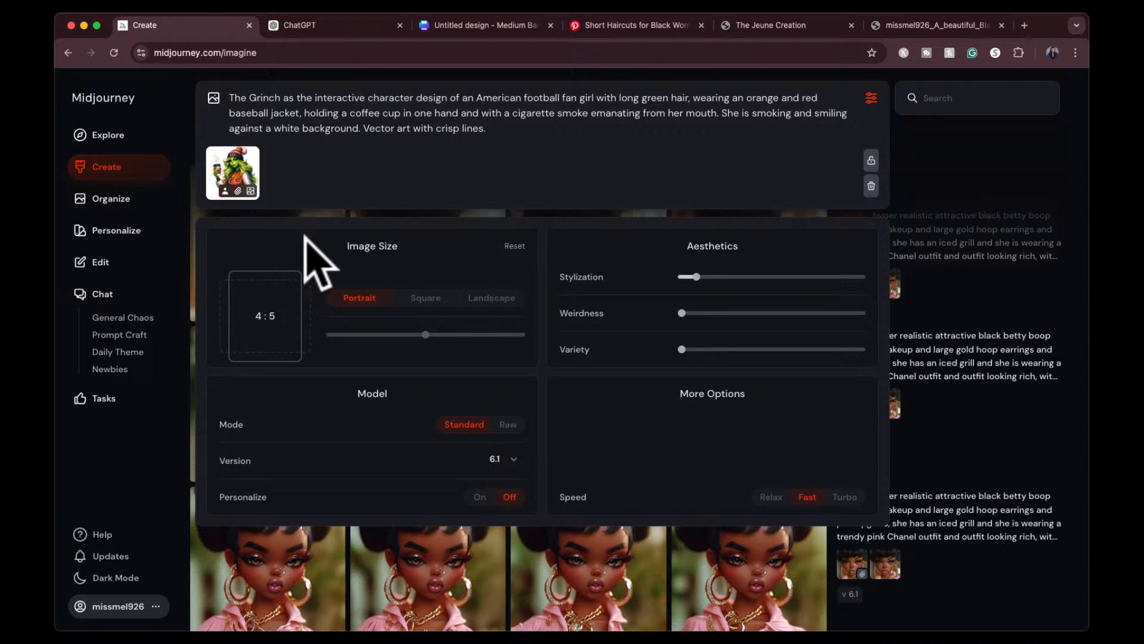
left_click(425, 298)
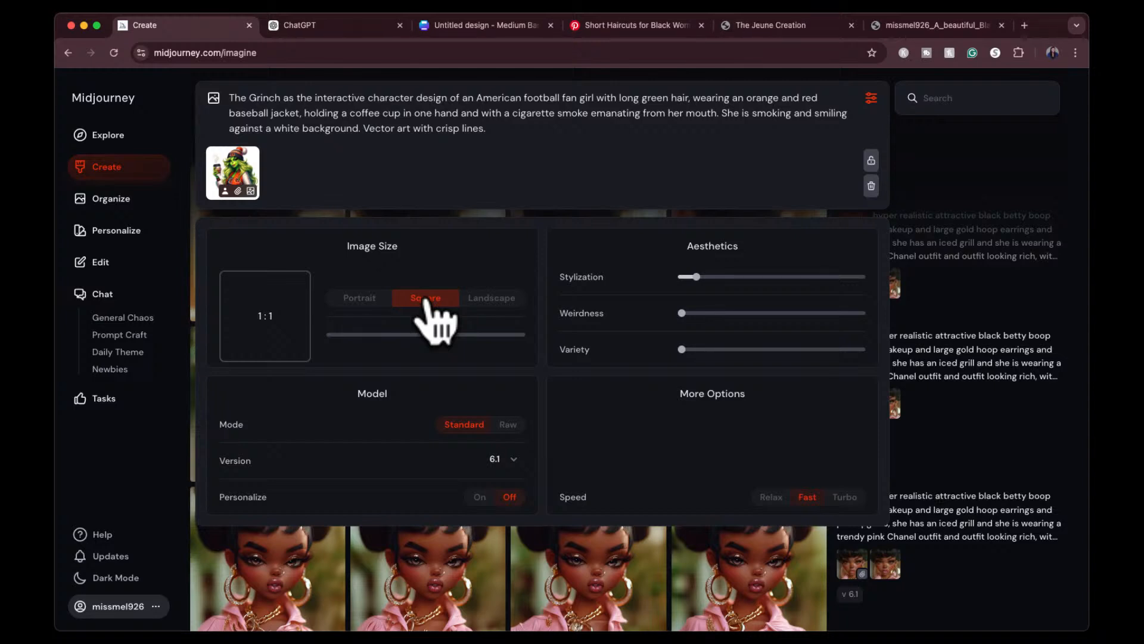
Try Landscape 4:3 plus a narrow and a wide custom aspect ratio, and return the image size to square 1:1
left_click(500, 299)
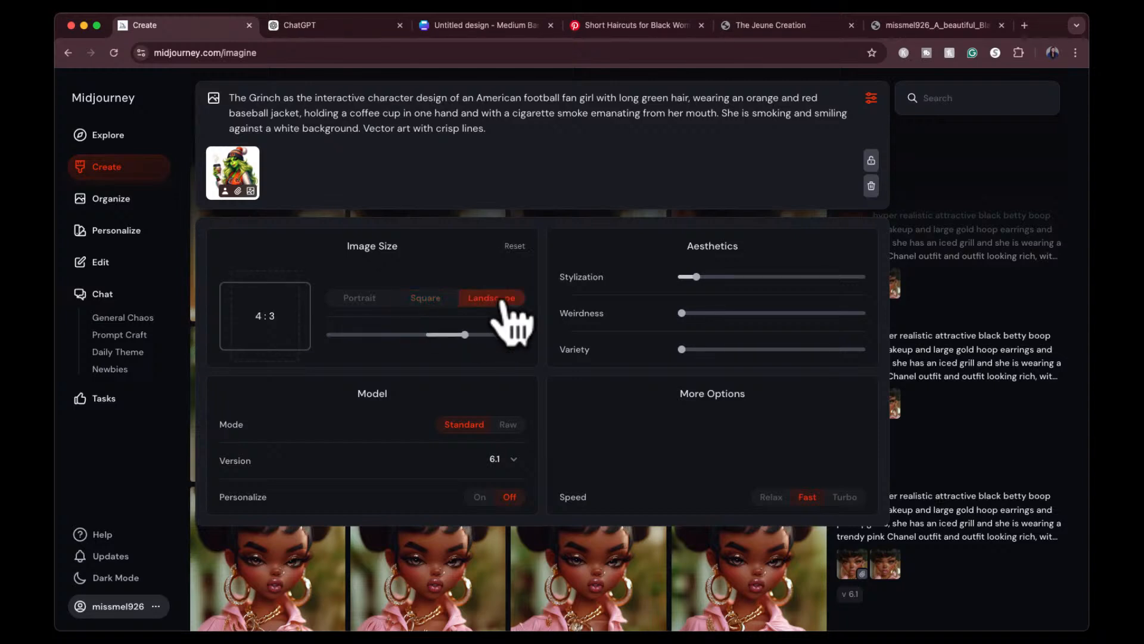
left_click(260, 319)
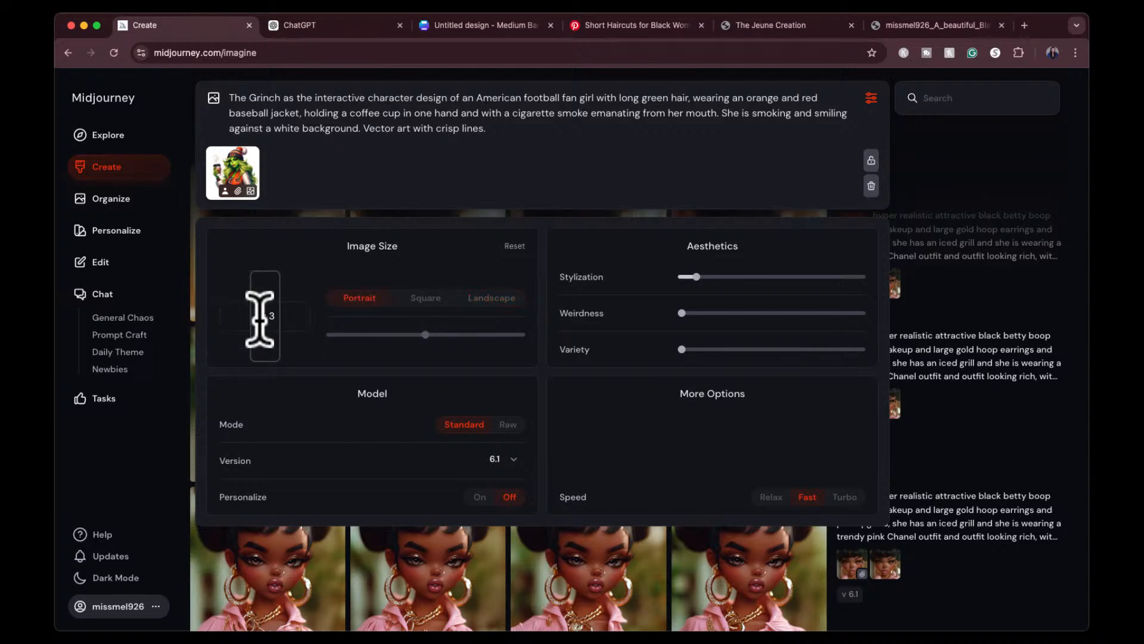
left_click(260, 319)
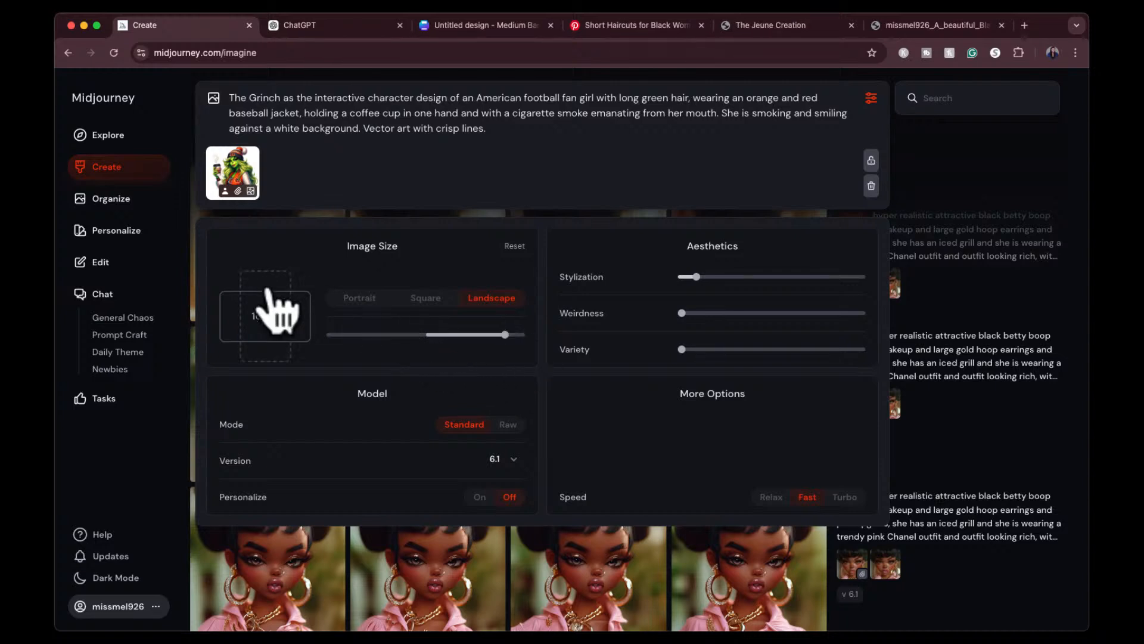
left_click(425, 333)
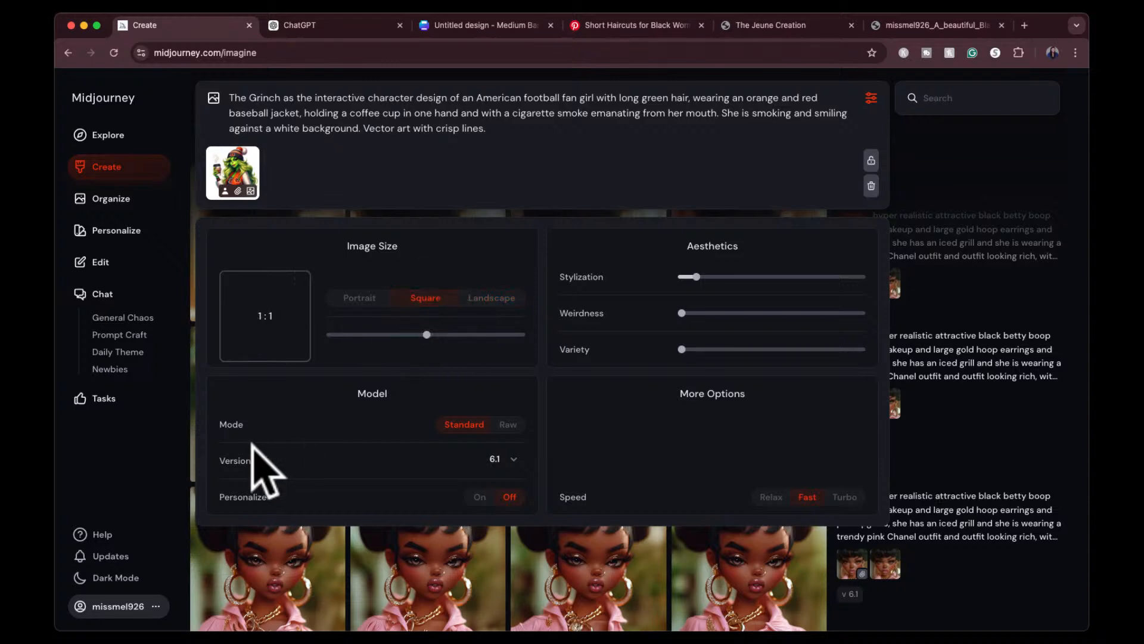
Review the model and aesthetics settings, close the image settings, and generate images from the Grinch football fan prompt
mouse_move(241, 425)
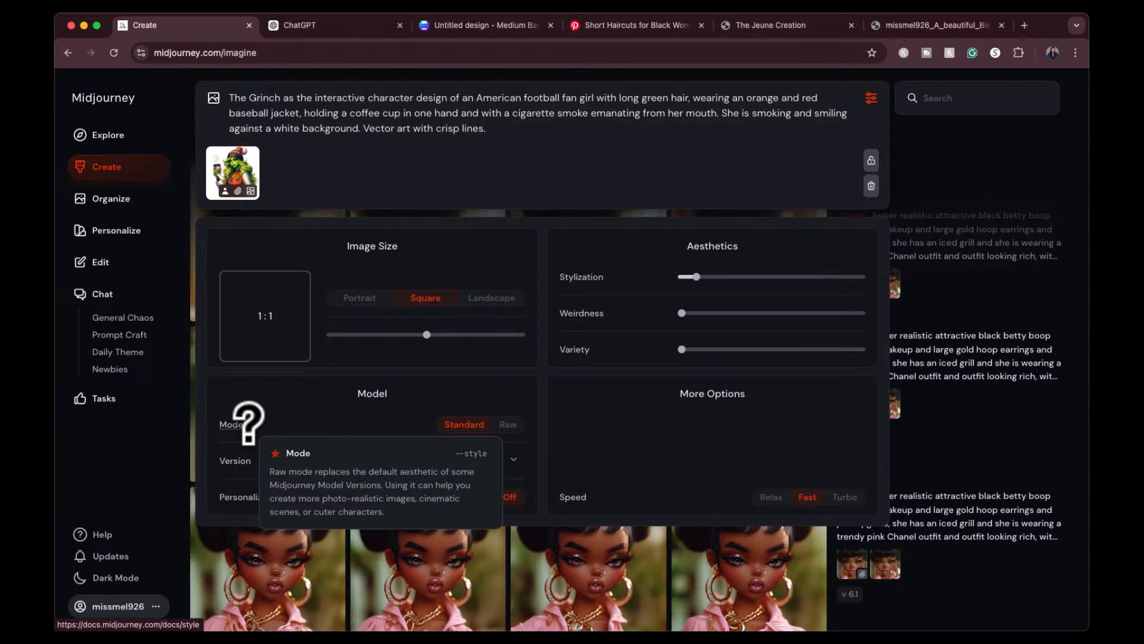
mouse_move(252, 460)
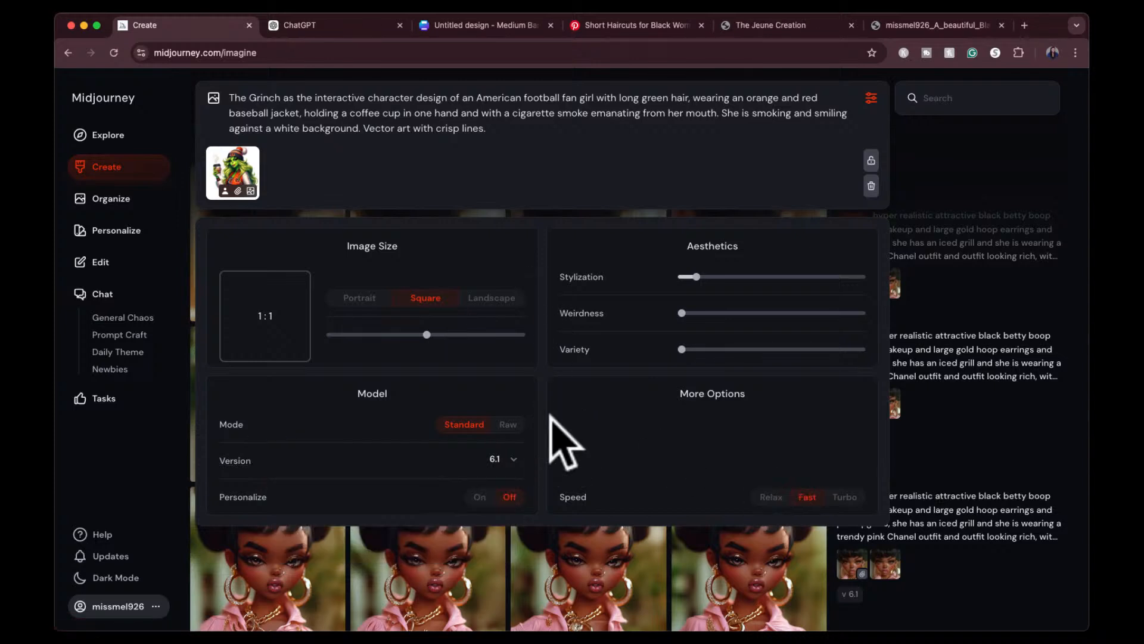
mouse_move(607, 278)
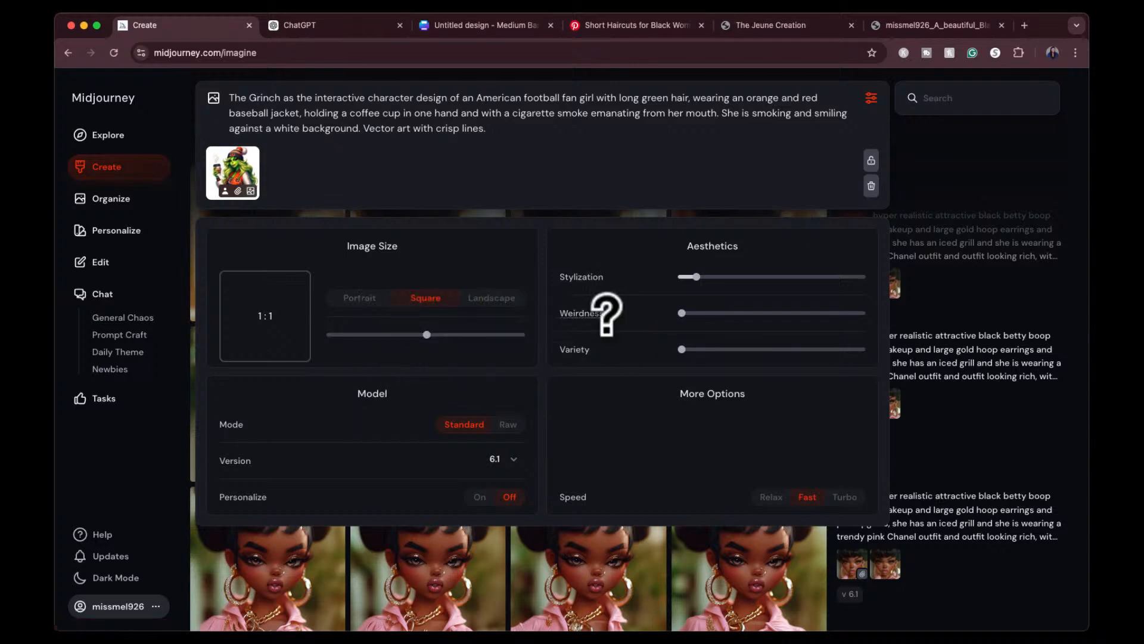
mouse_move(602, 313)
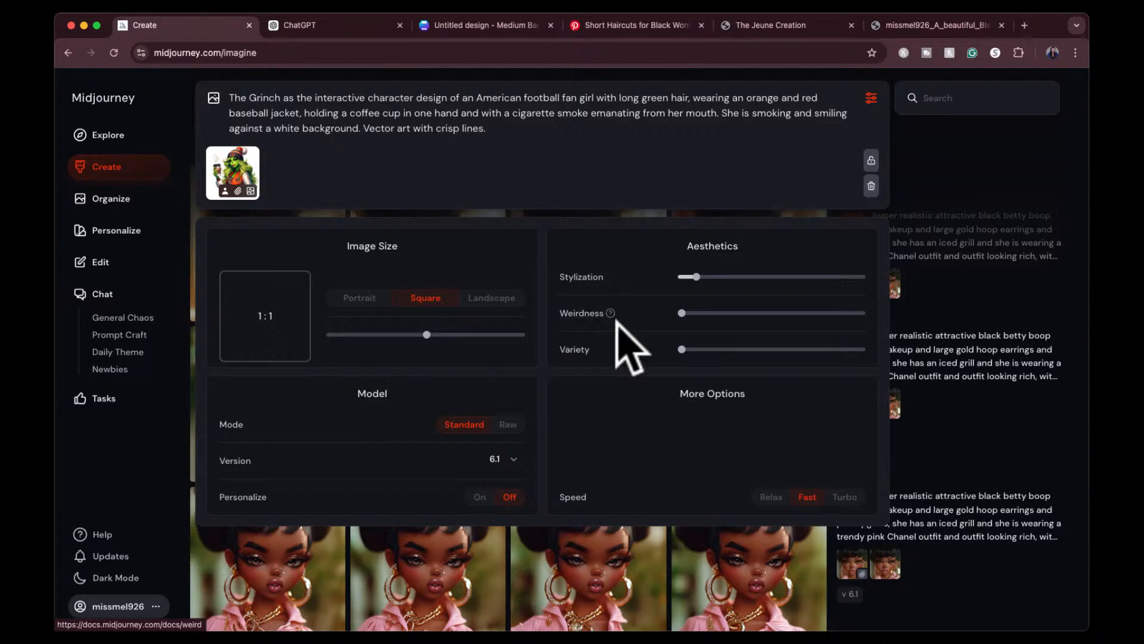
mouse_move(592, 345)
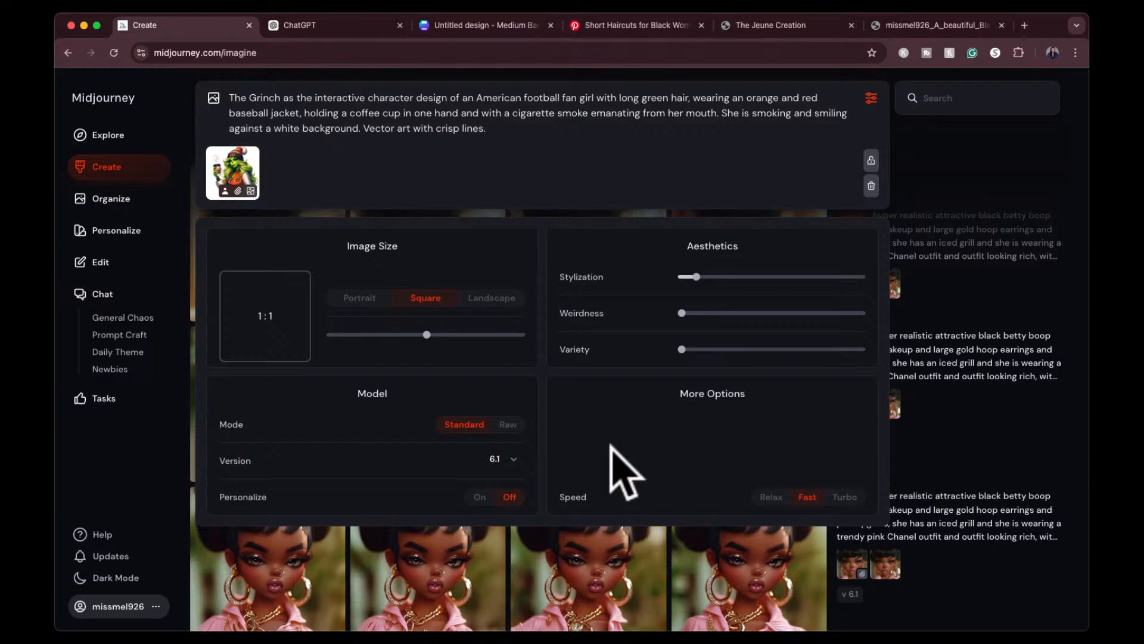
left_click(869, 98)
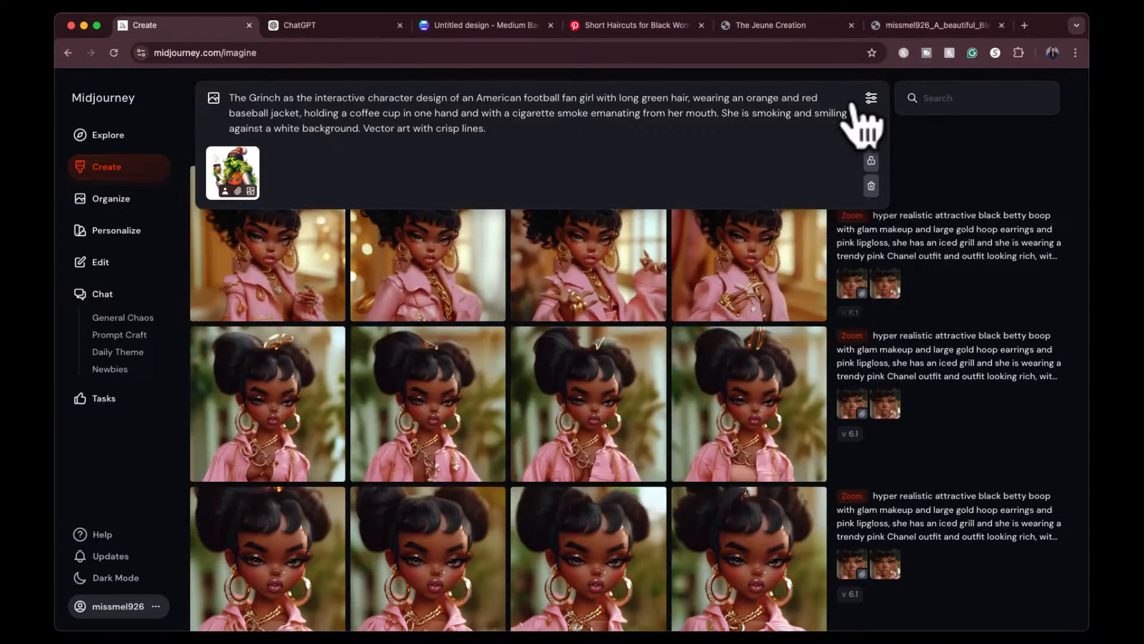
key("Return")
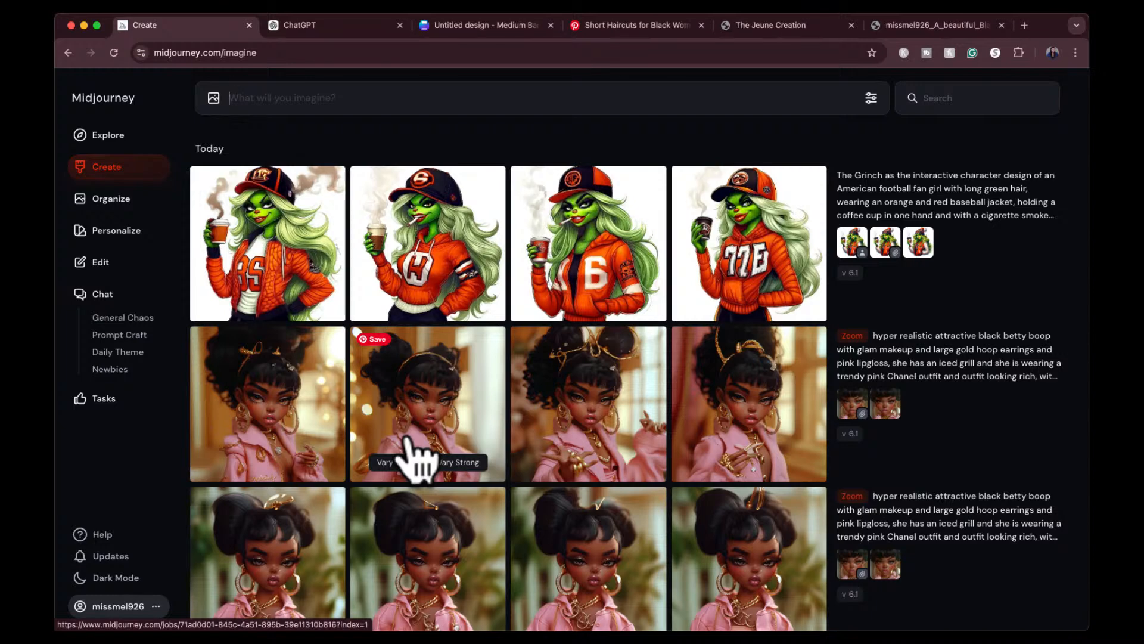
Add the Grinch reference image from the newest generation to a new prompt as a style reference
left_click_drag(917, 239, 463, 97)
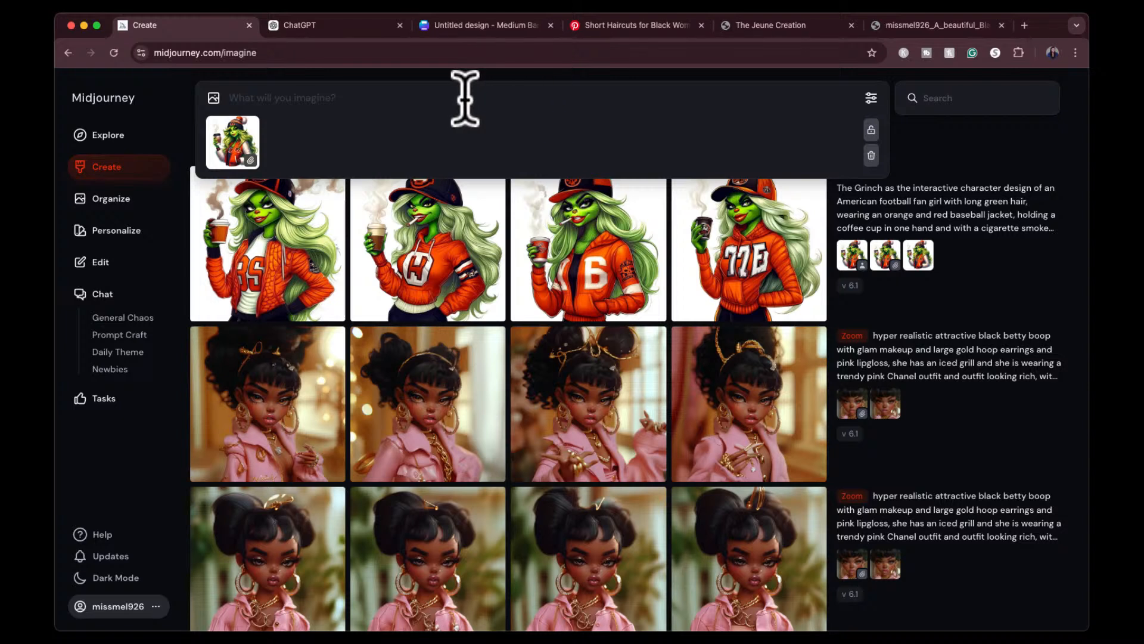
type("the grinch is")
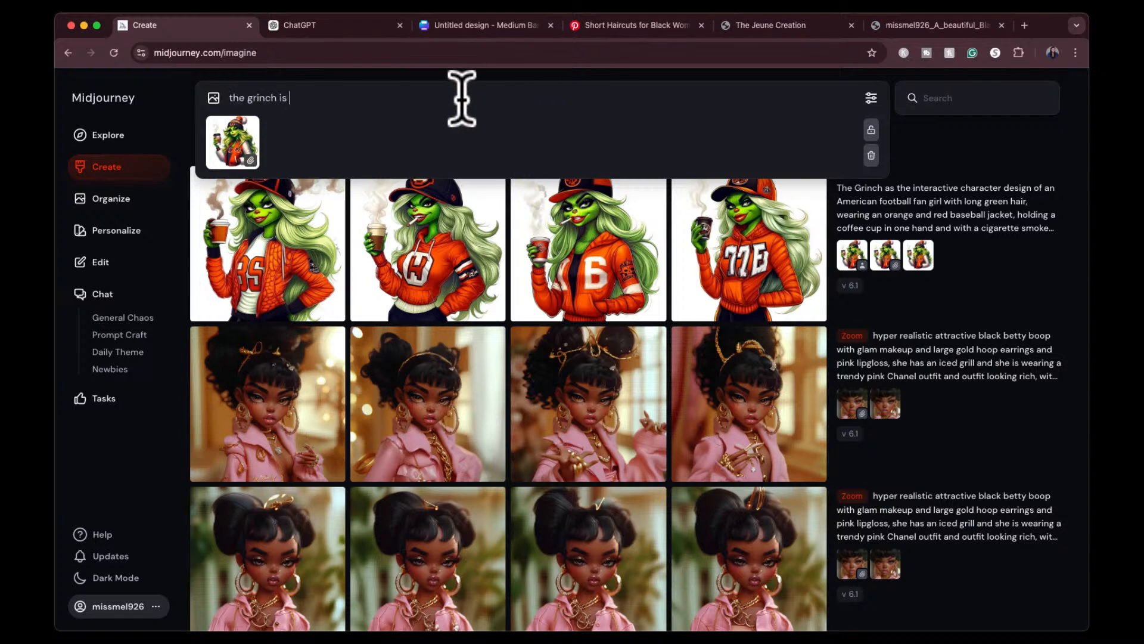
key("BackSpace")
key("BackSpace")
key("BackSpace")
key("BackSpace")
key("BackSpace")
key("BackSpace")
key("BackSpace")
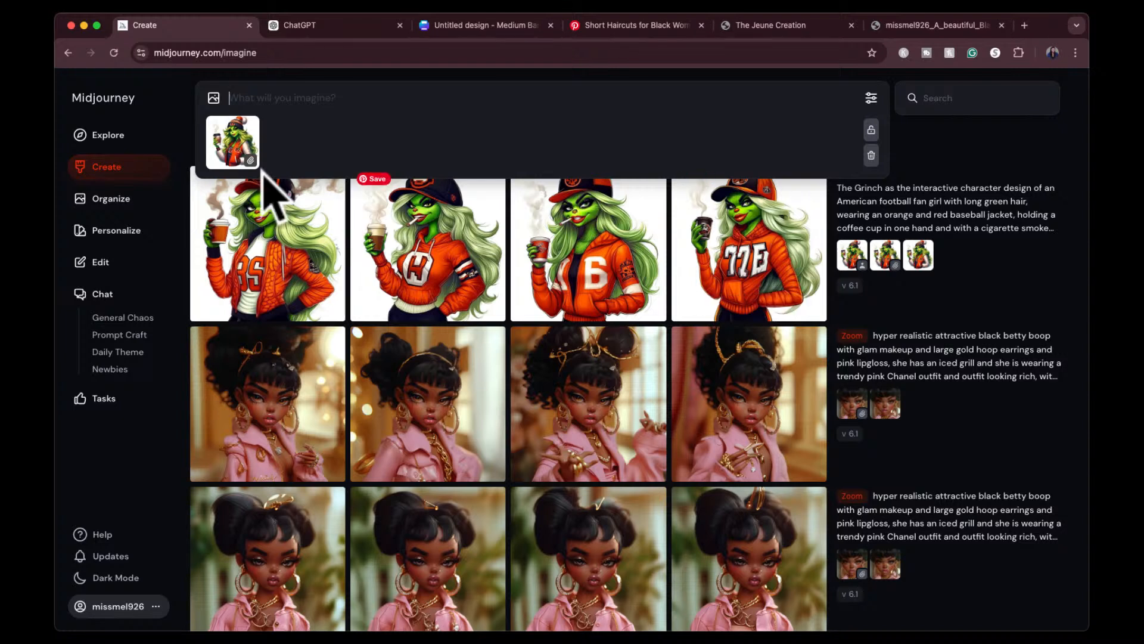
Reuse the newest generation's Grinch prompt text with the style reference and remove "of an American football fan girl" from it
mouse_move(229, 158)
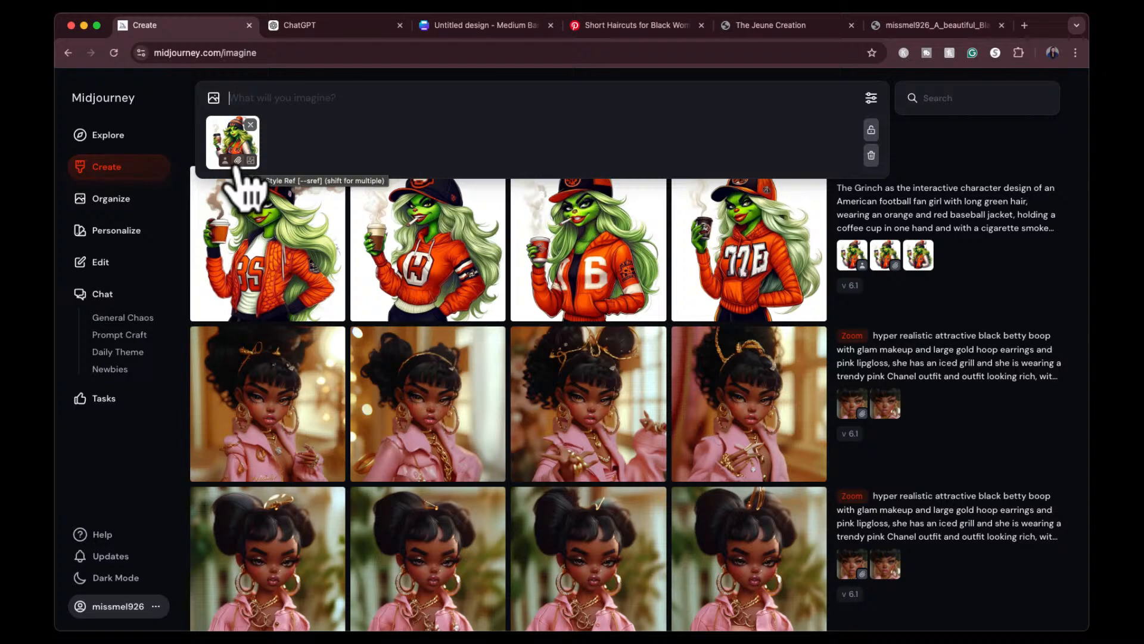
left_click(1038, 233)
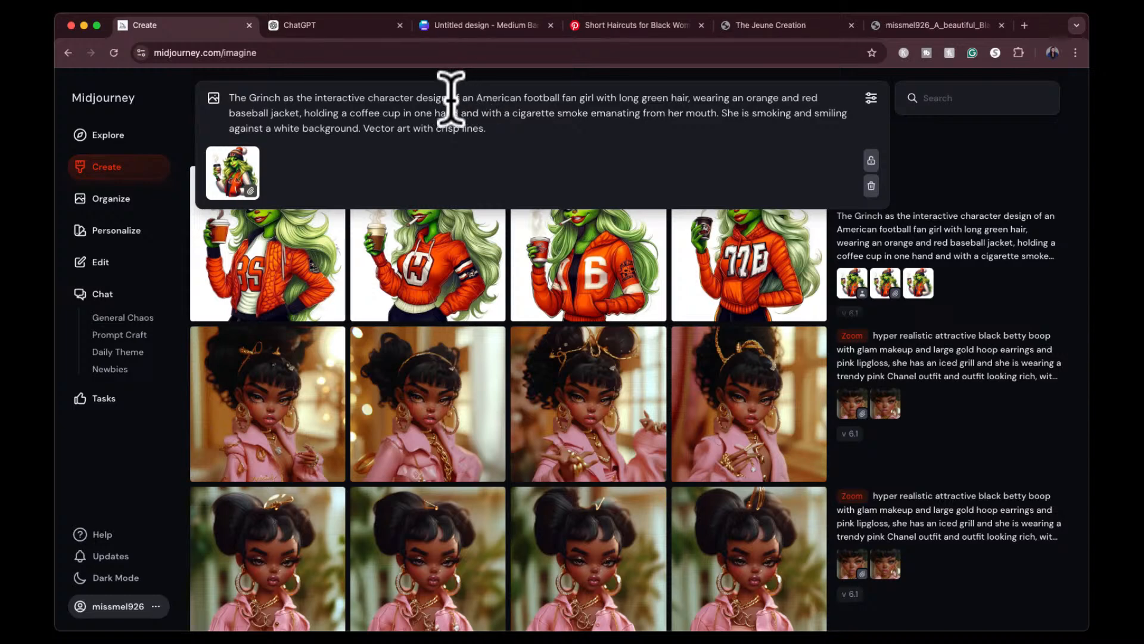
left_click_drag(450, 98, 596, 99)
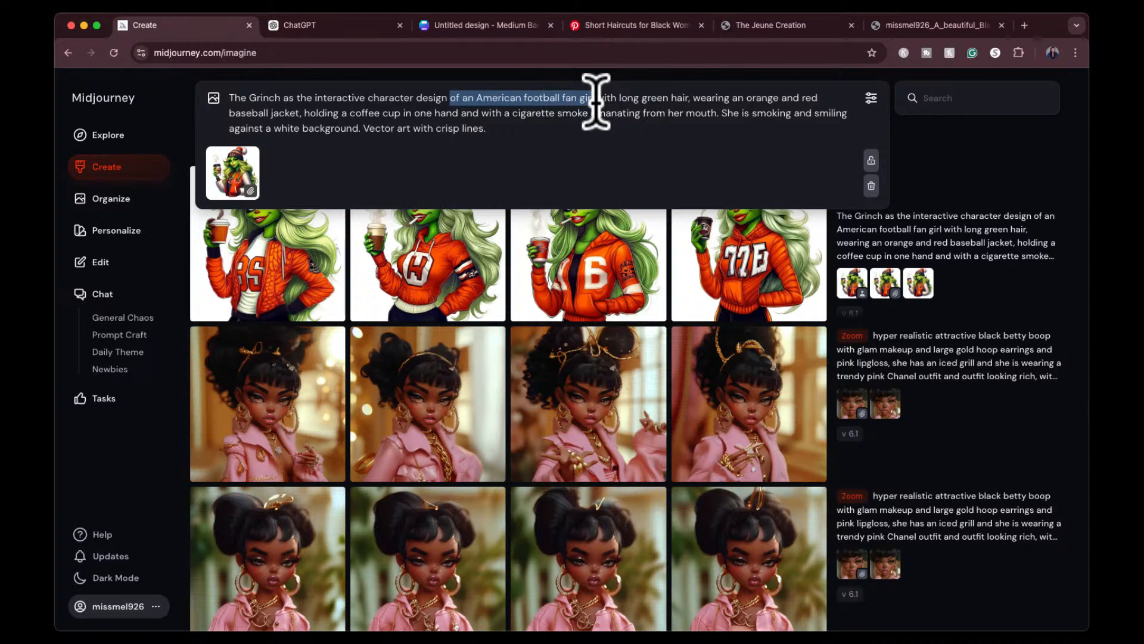
key("BackSpace")
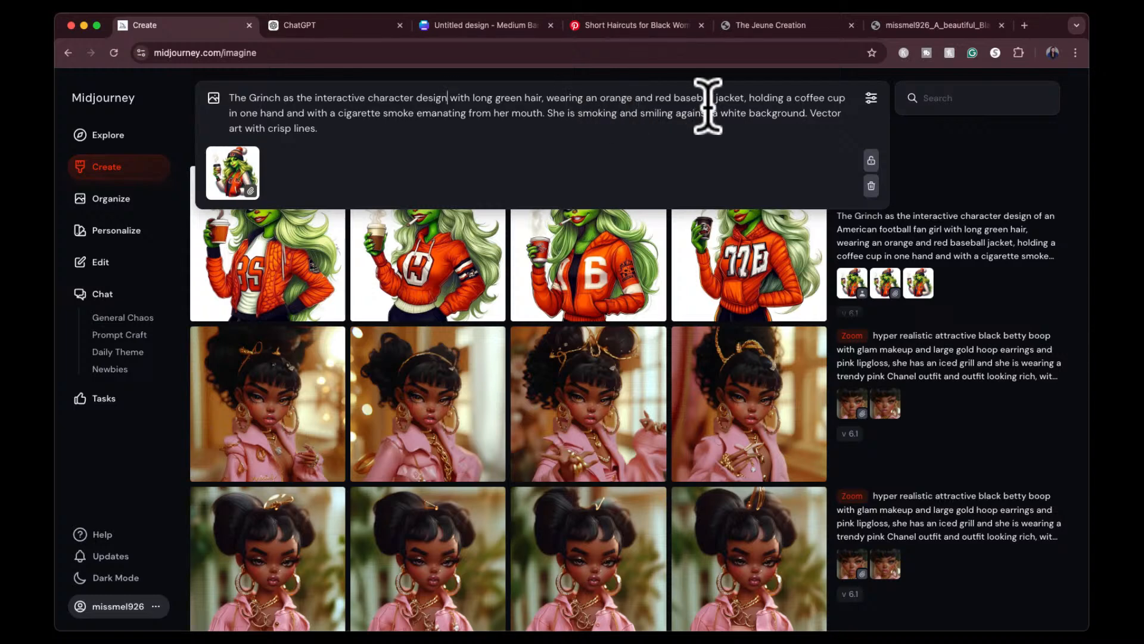
Change the jacket wording in the prompt to "pink and black jacket", replacing both colors and removing "baseball"
double_click(616, 98)
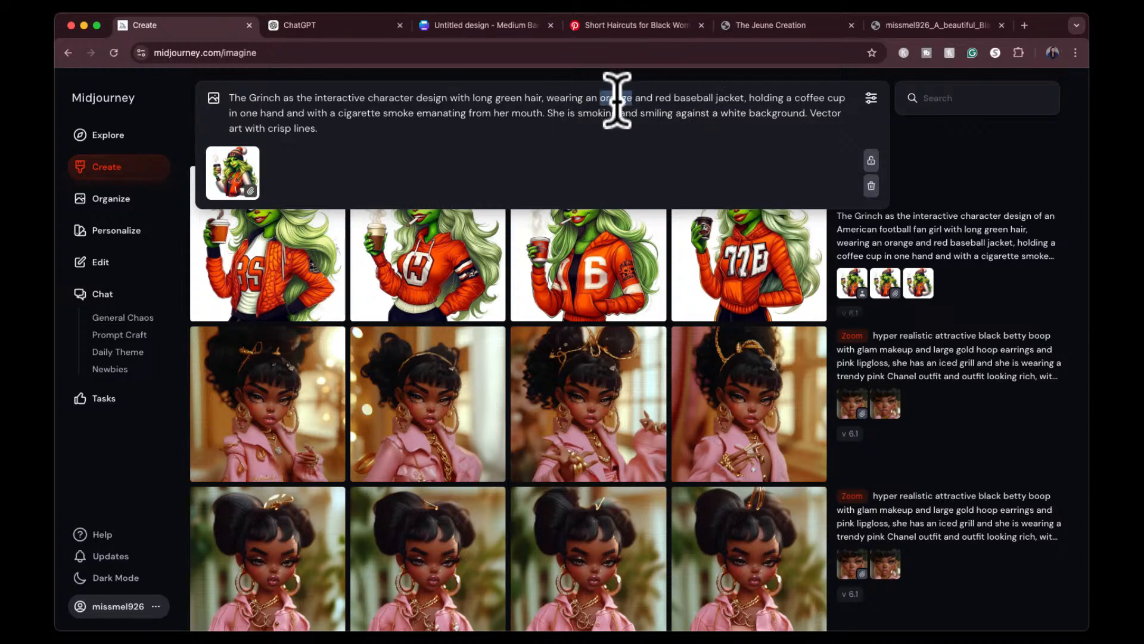
type("pink")
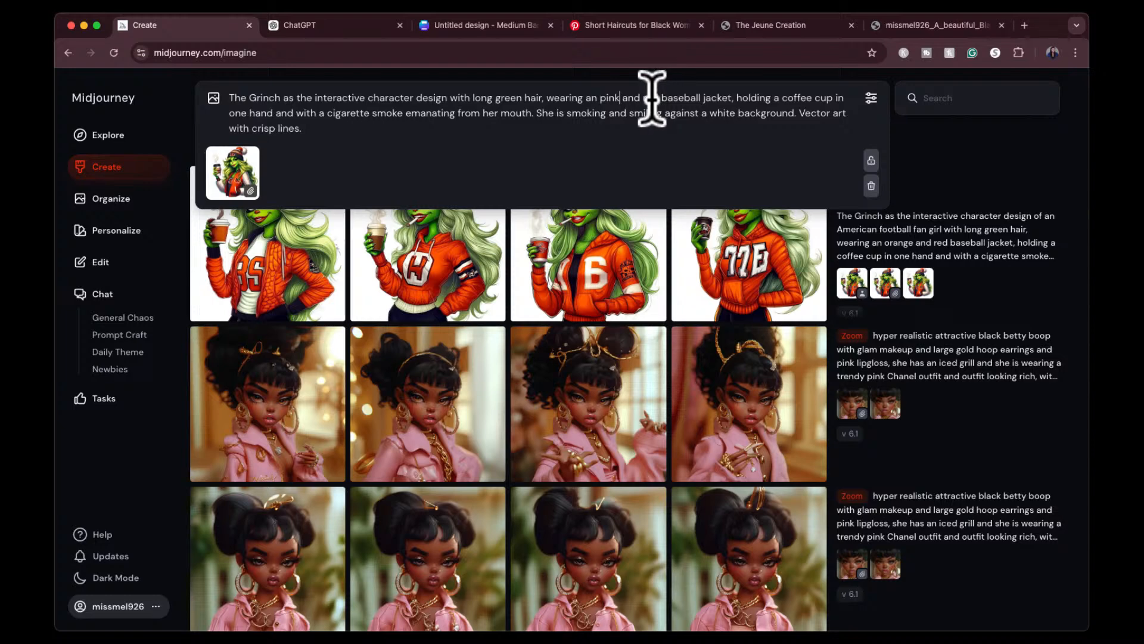
double_click(652, 99)
type("black")
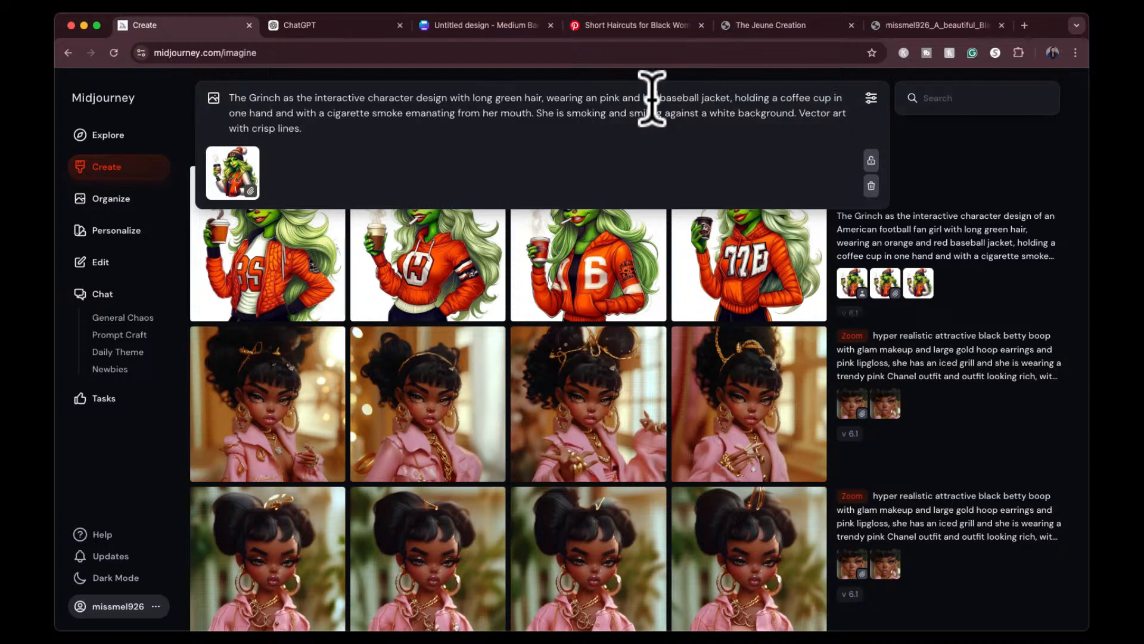
double_click(691, 98)
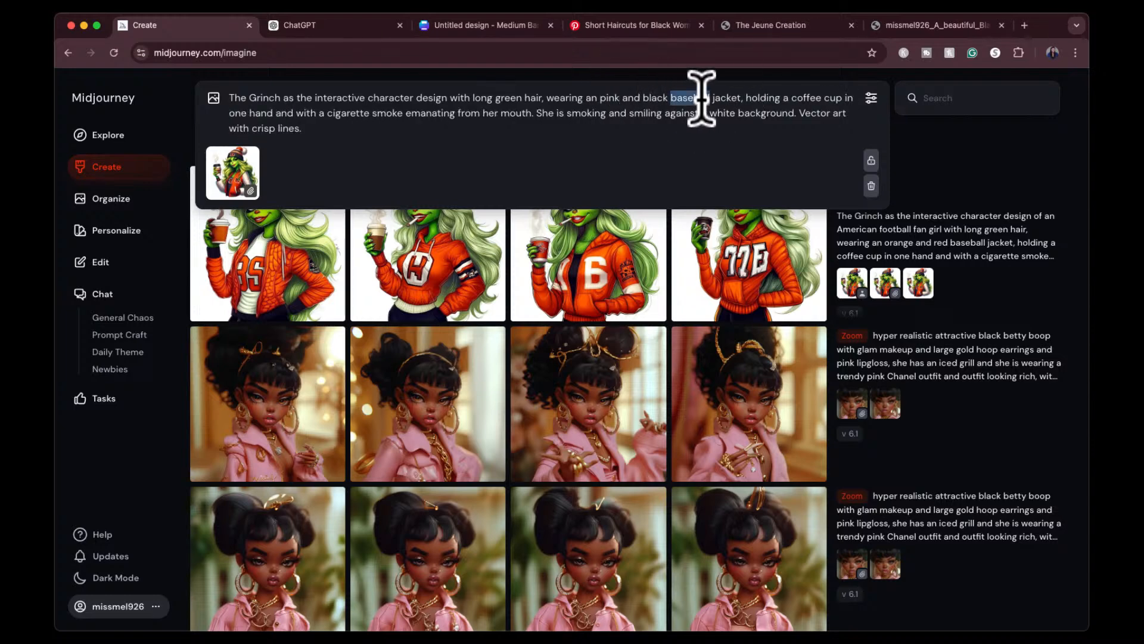
key("BackSpace")
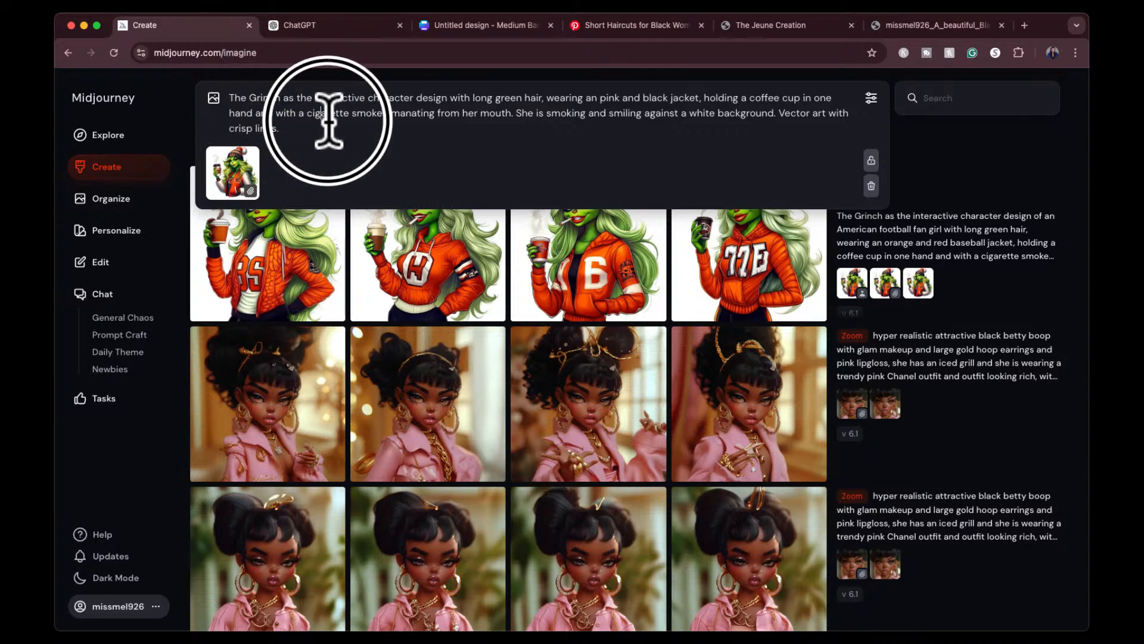
Remove the cigarette and smoking wording so the sentence reads "She is smiling against a white background", and generate the images
left_click_drag(511, 114, 256, 114)
key("BackSpace")
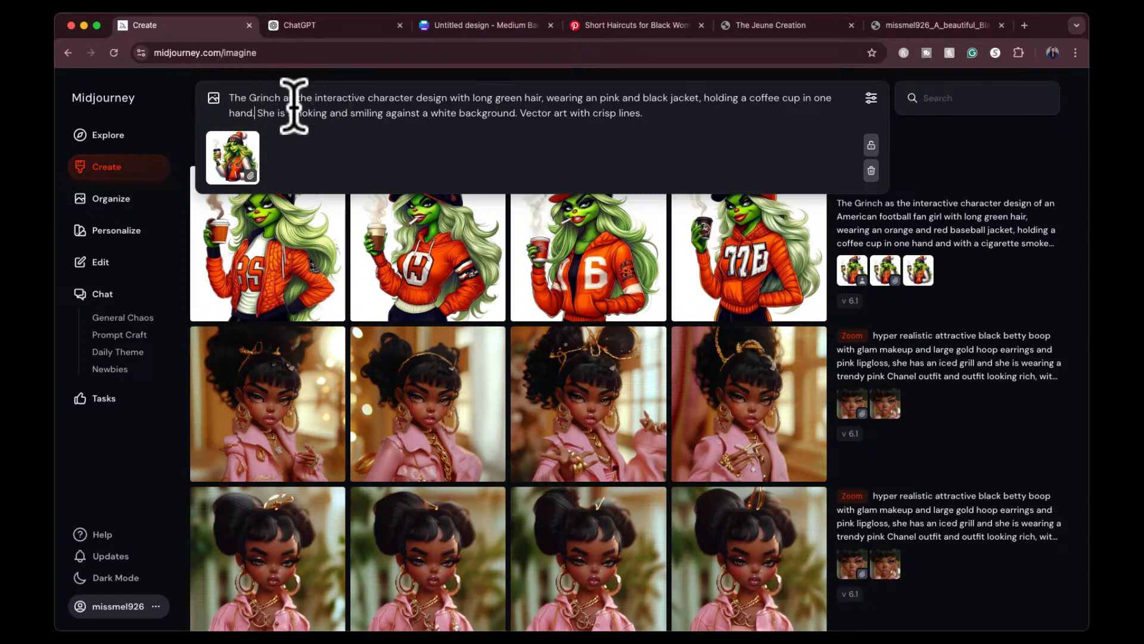
left_click_drag(258, 113, 345, 116)
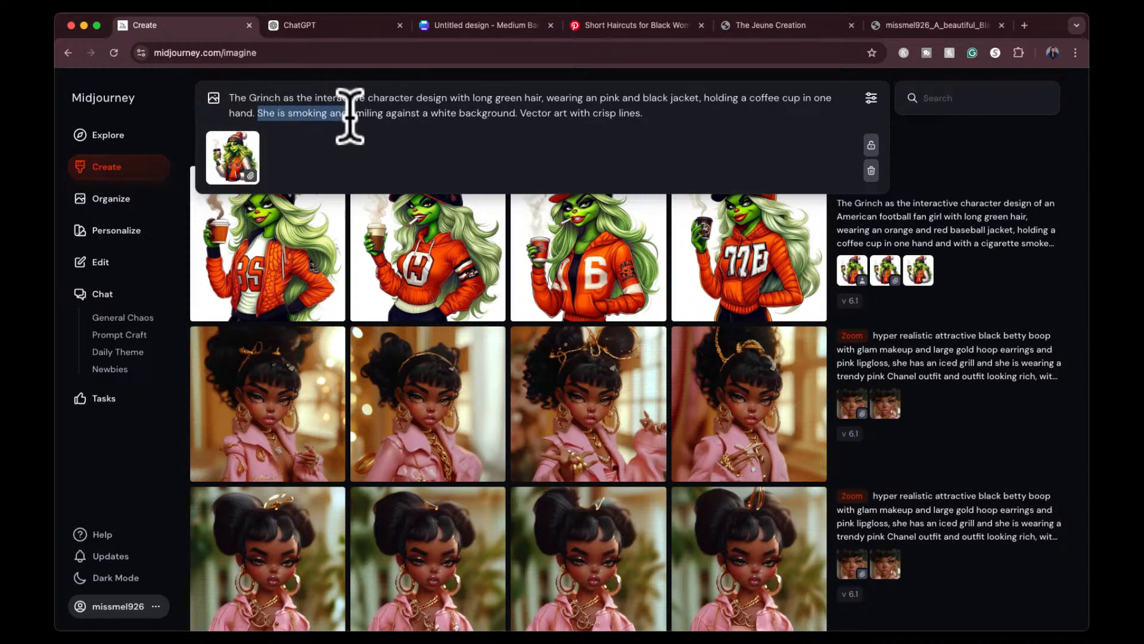
key("BackSpace")
type("is")
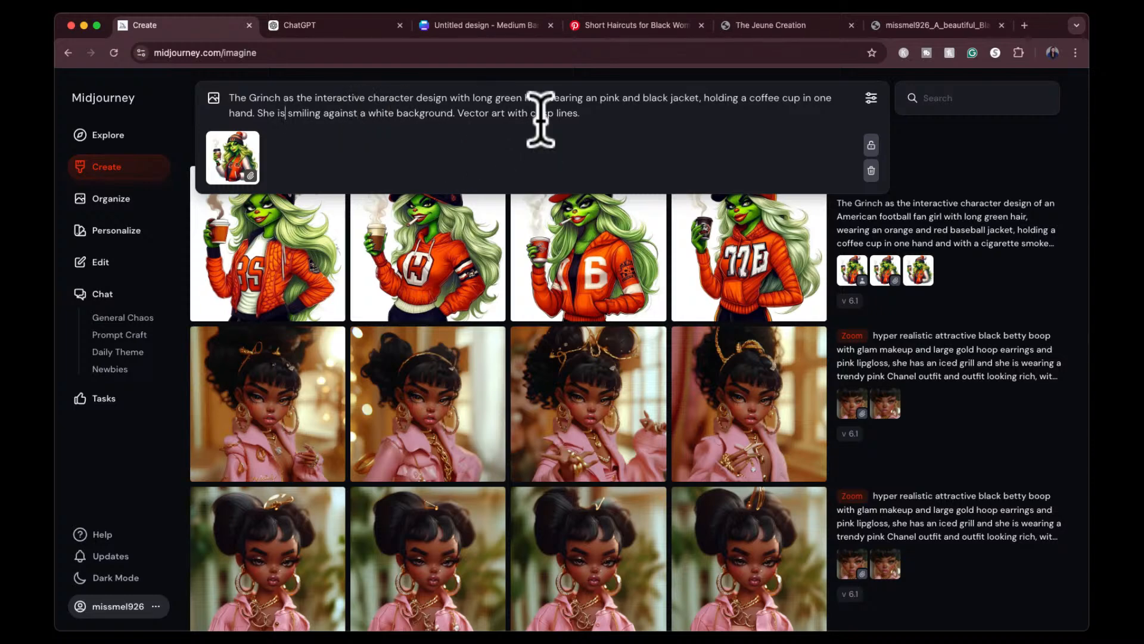
left_click(596, 116)
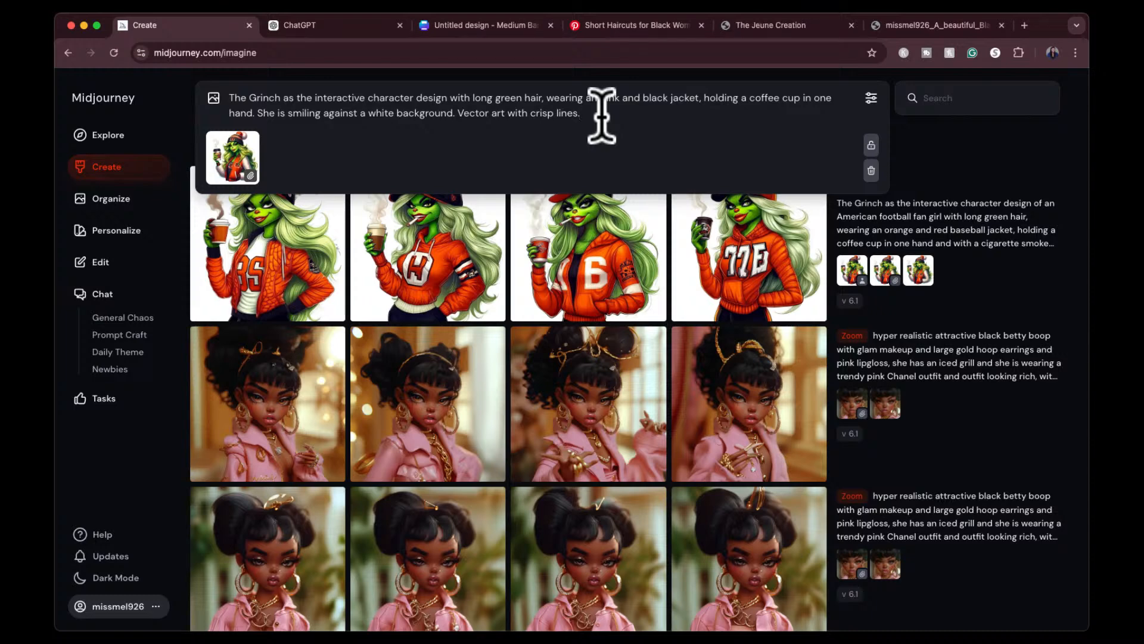
key("Return")
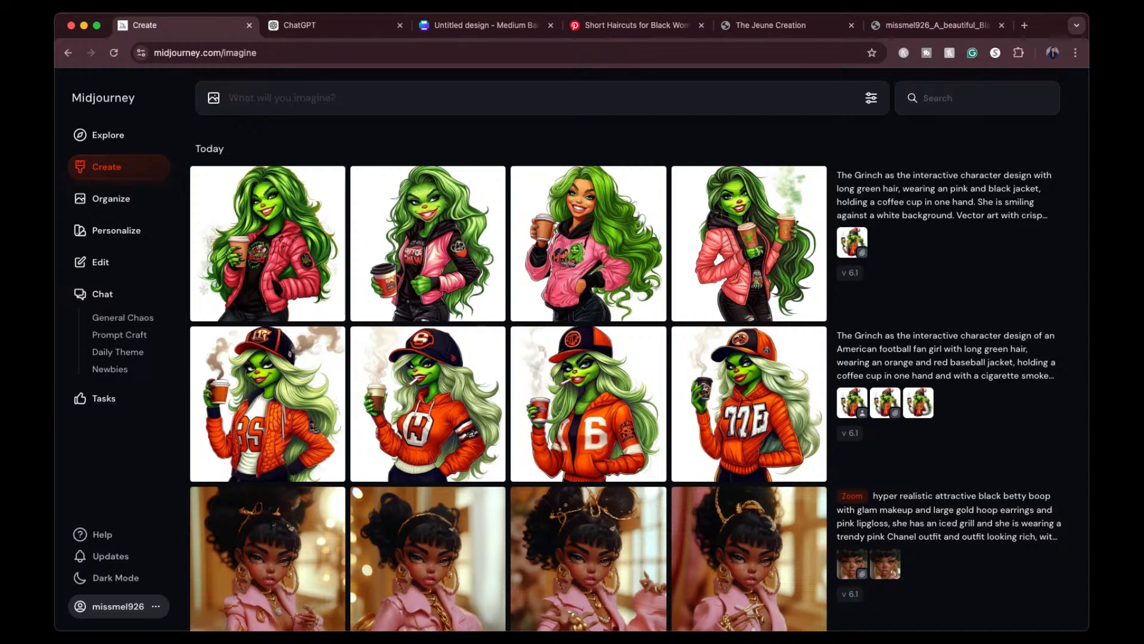
Open the second pink-and-black-jacket Grinch image, create strong variations of it, and return to the image gallery
mouse_move(617, 438)
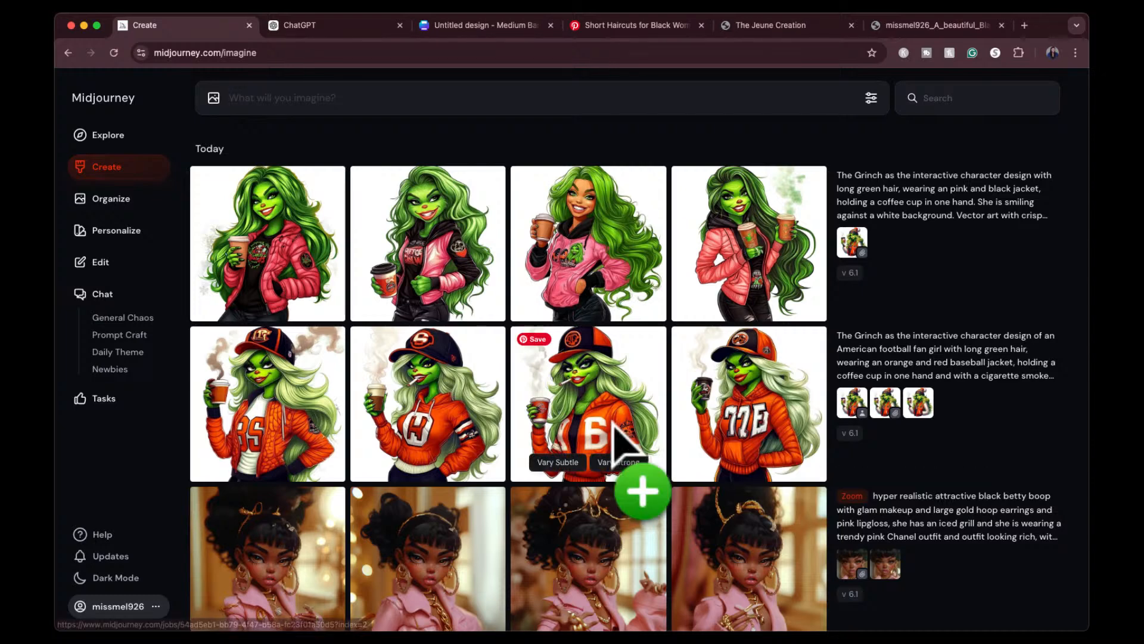
mouse_move(484, 217)
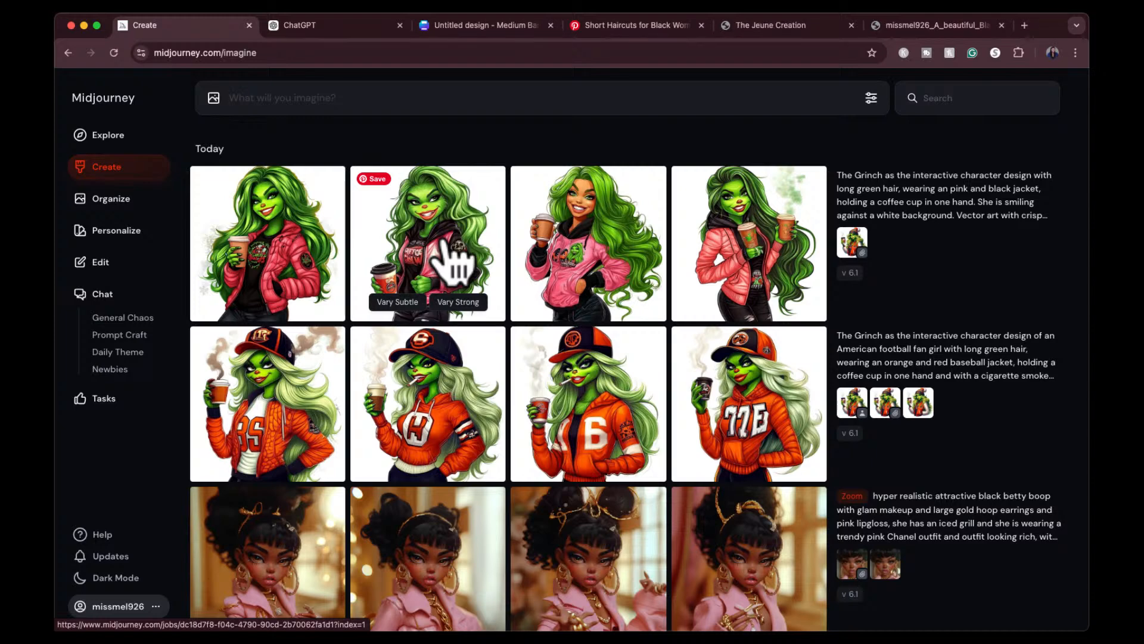
left_click(452, 262)
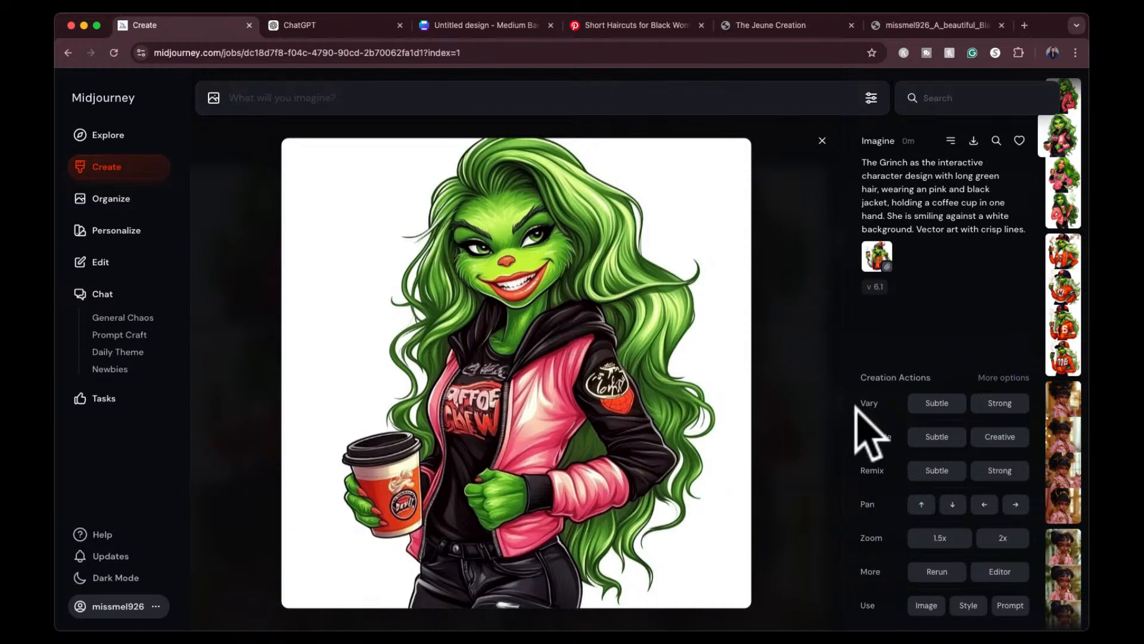
left_click(999, 403)
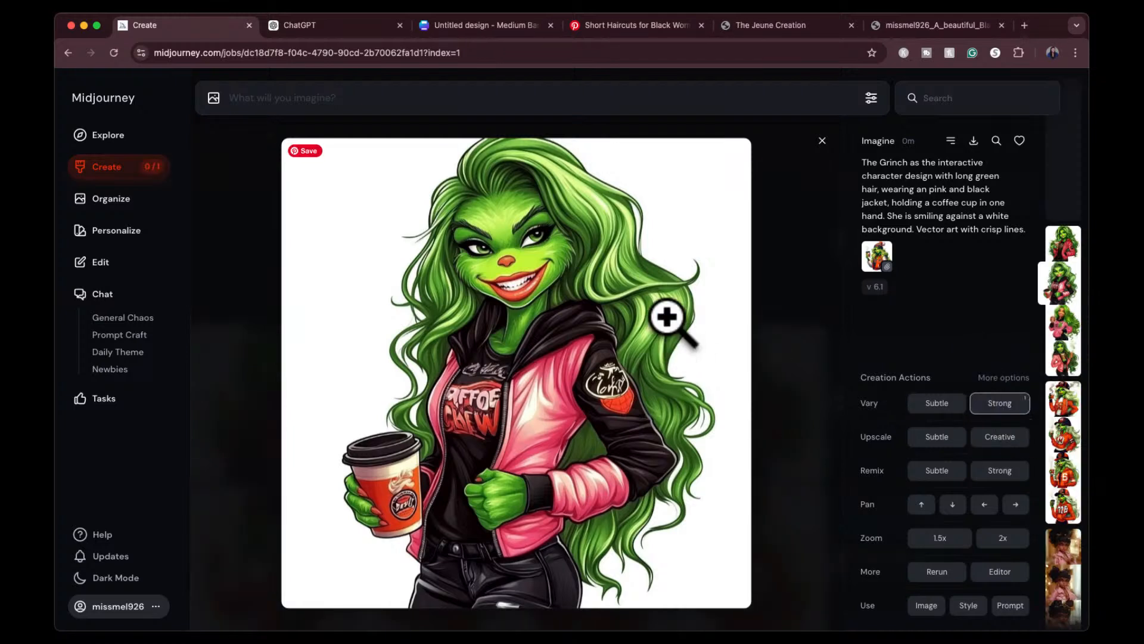
mouse_move(876, 403)
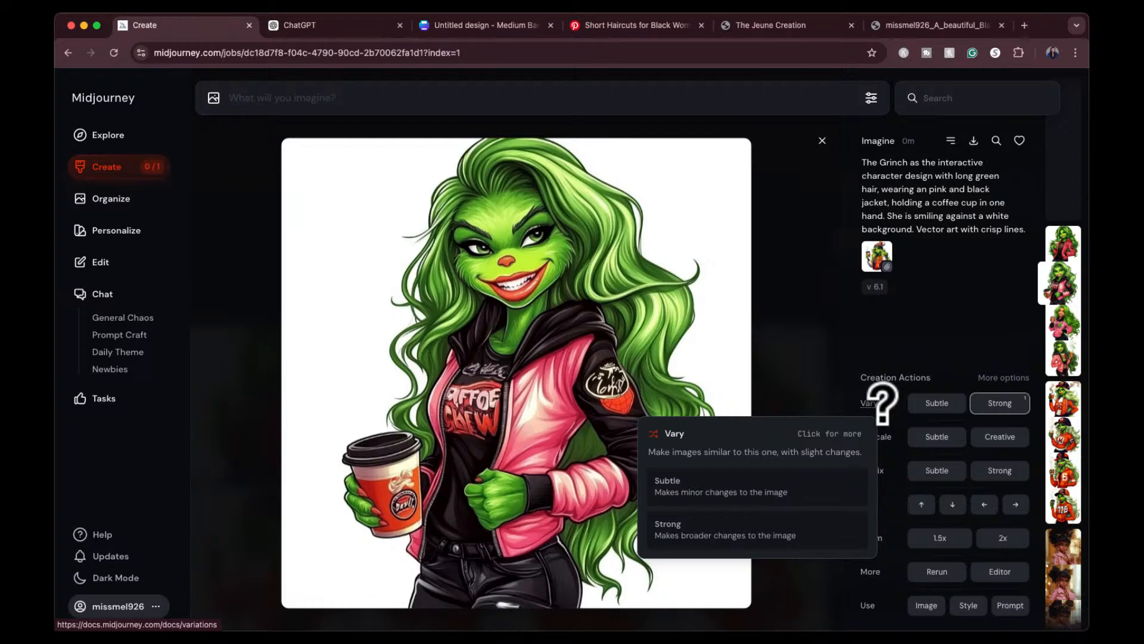
left_click(822, 142)
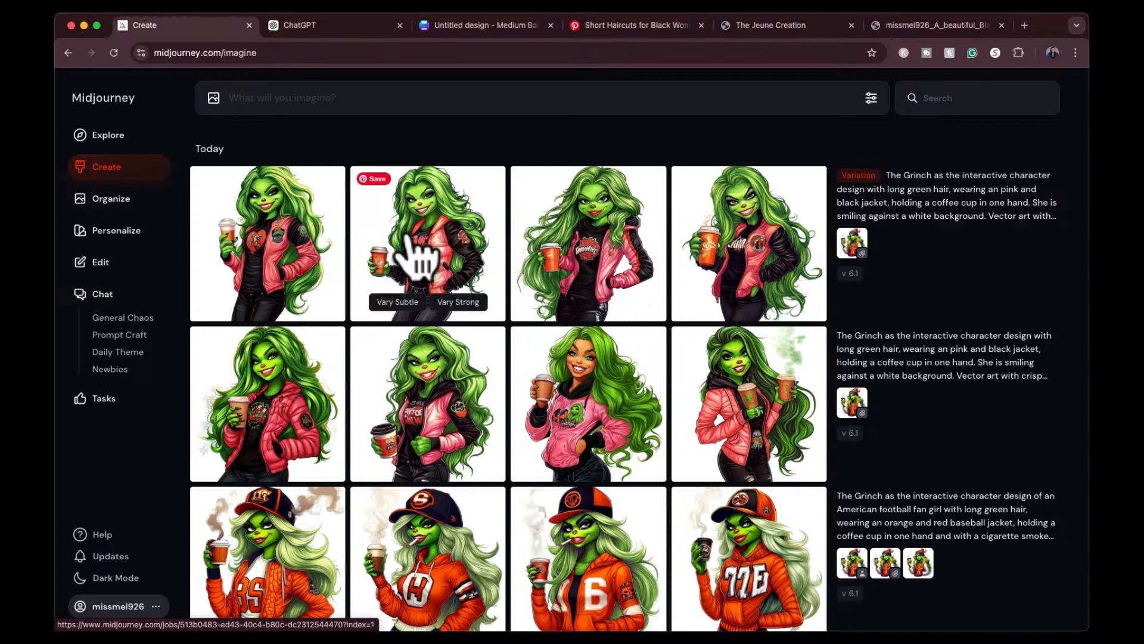
View the four new Grinch variations one by one at full size and return to the image gallery
left_click(280, 268)
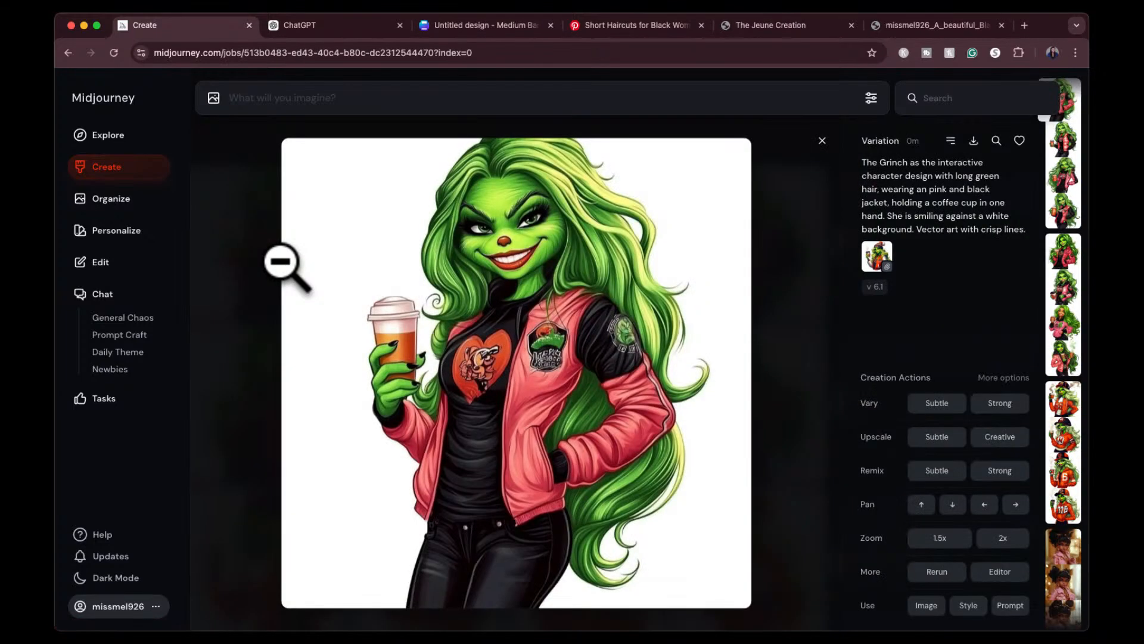
key("Right")
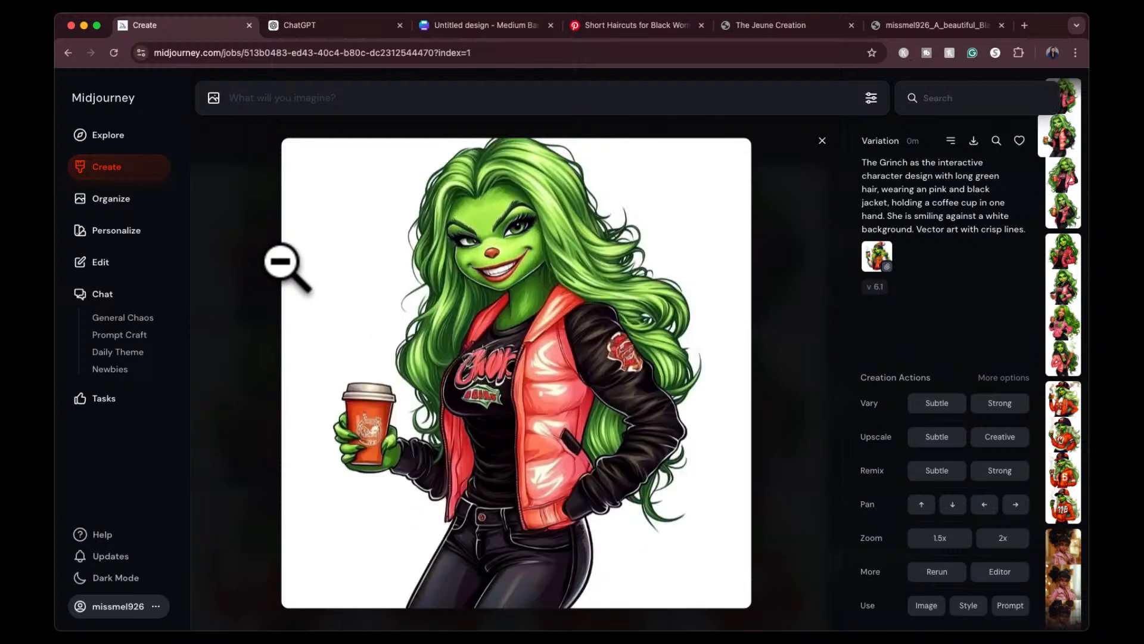
key("Right")
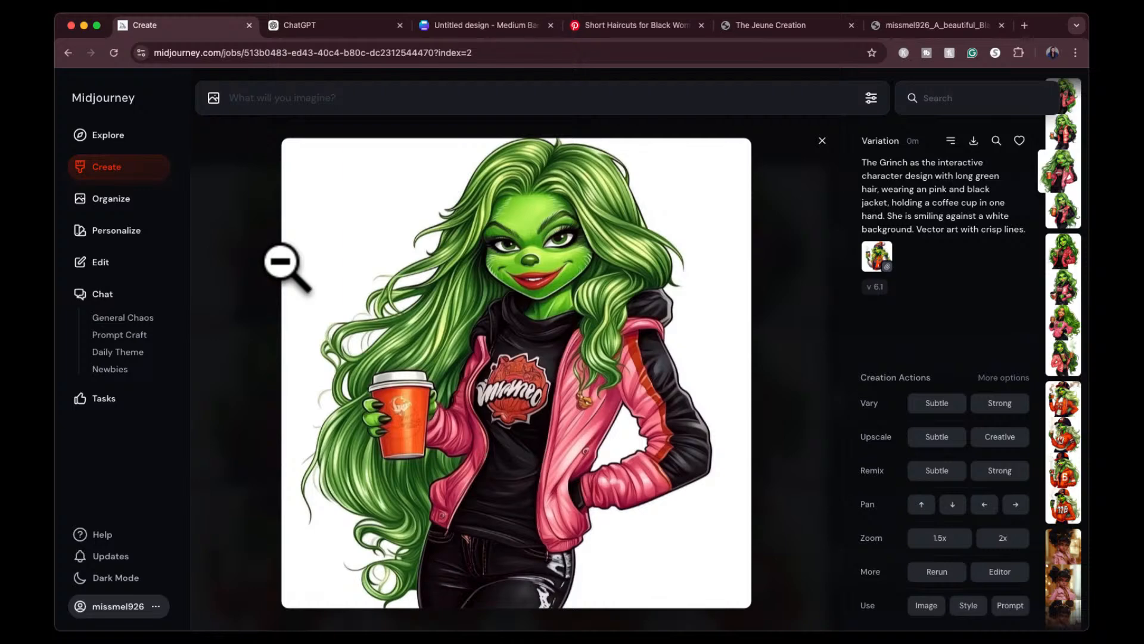
key("Right")
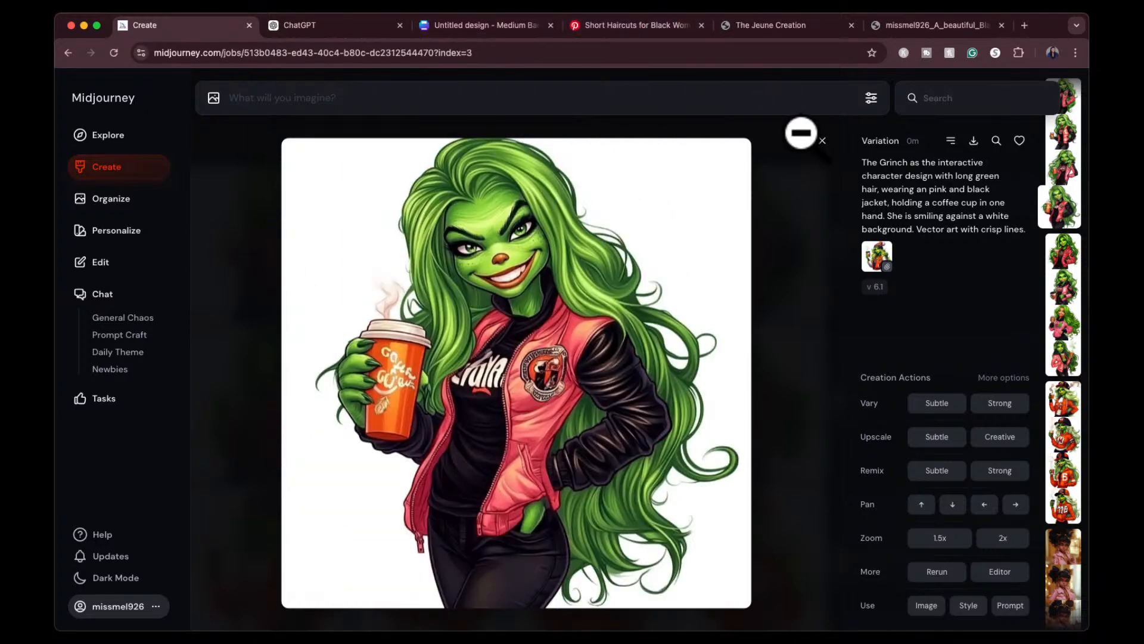
left_click(822, 142)
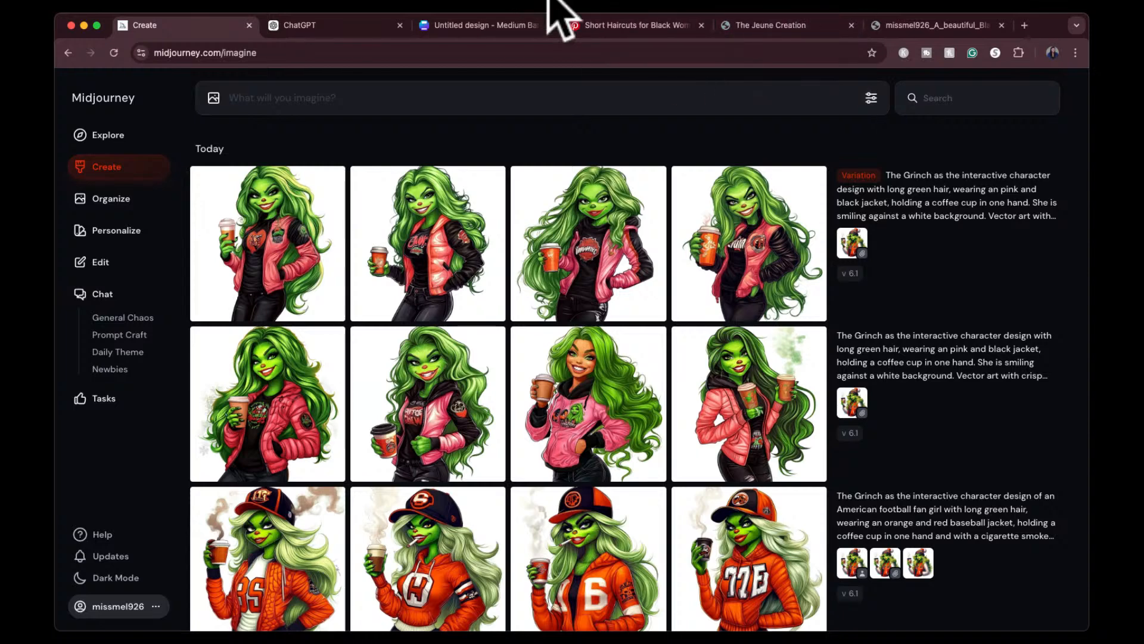
Switch to Pinterest, leave the open haircut pin, and search for "cute website banner"
left_click(602, 27)
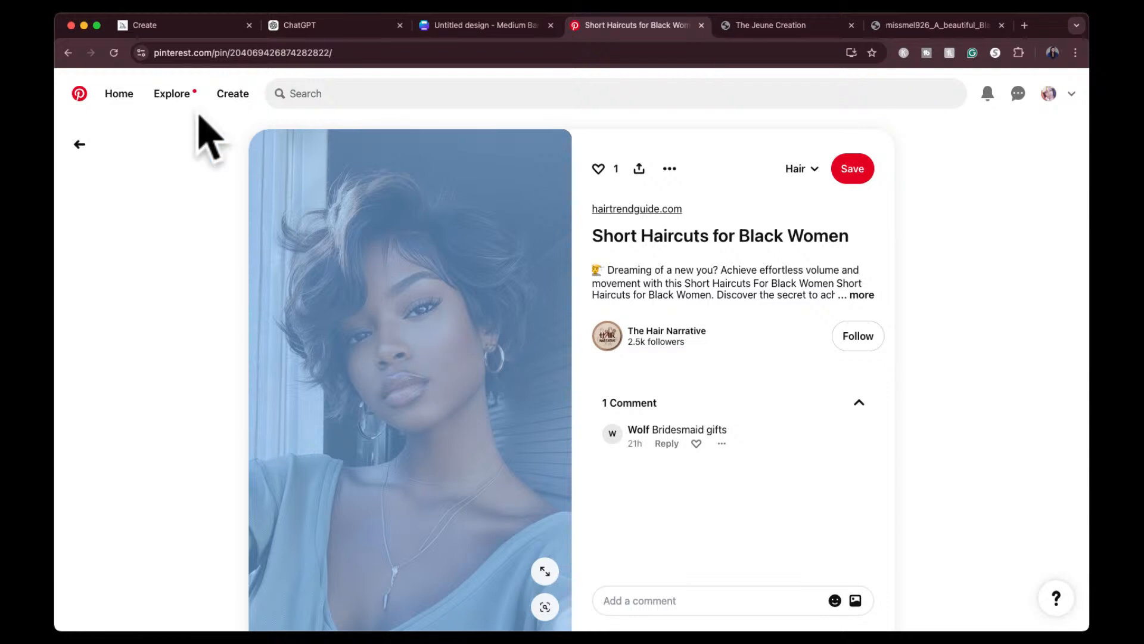
left_click(80, 144)
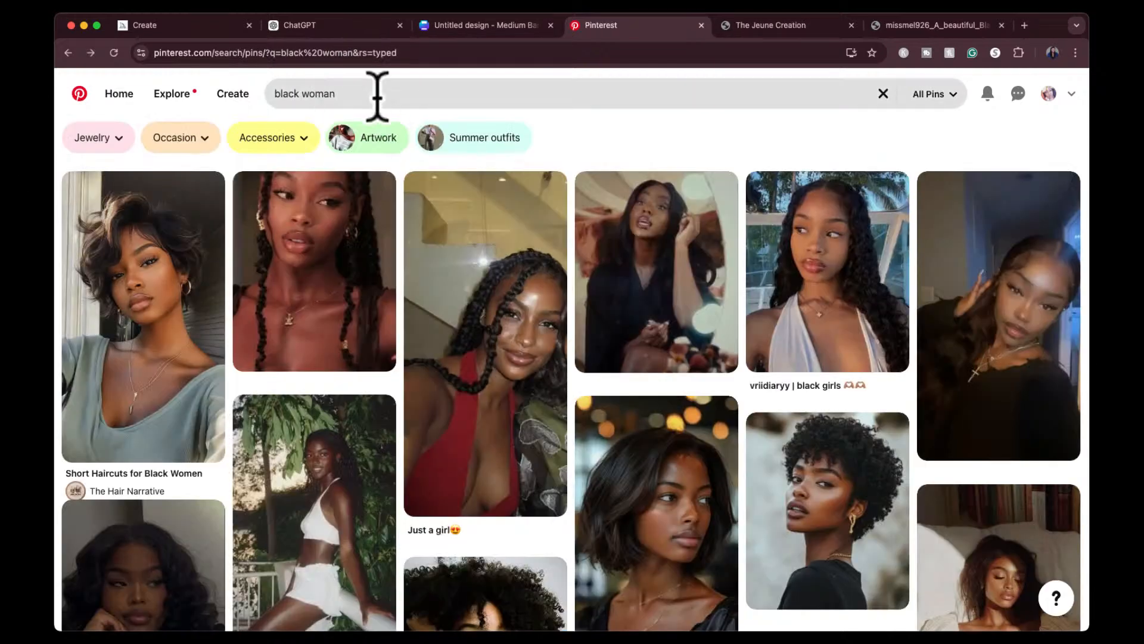
left_click(376, 94)
type("cute web")
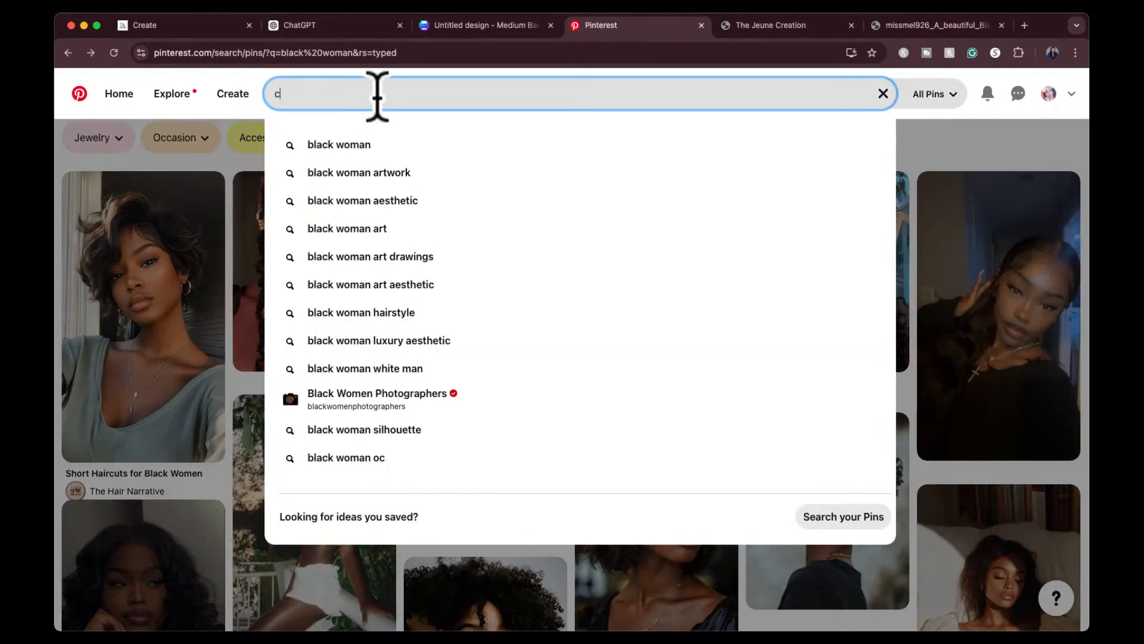
type("site bord")
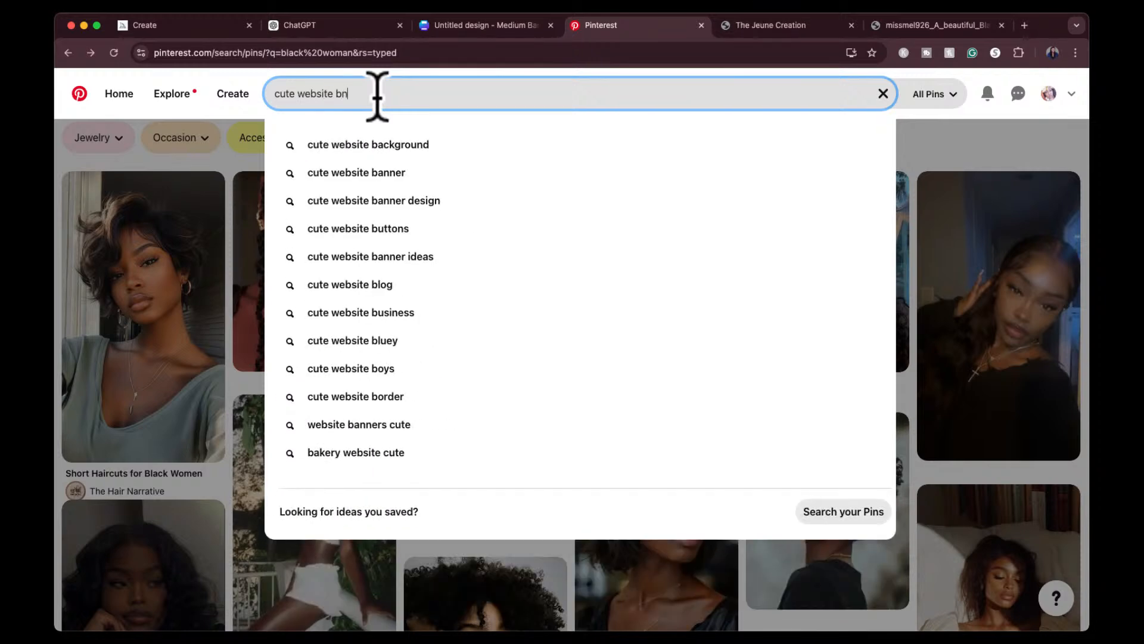
key("BackSpace")
key("BackSpace")
key("BackSpace")
type("anner")
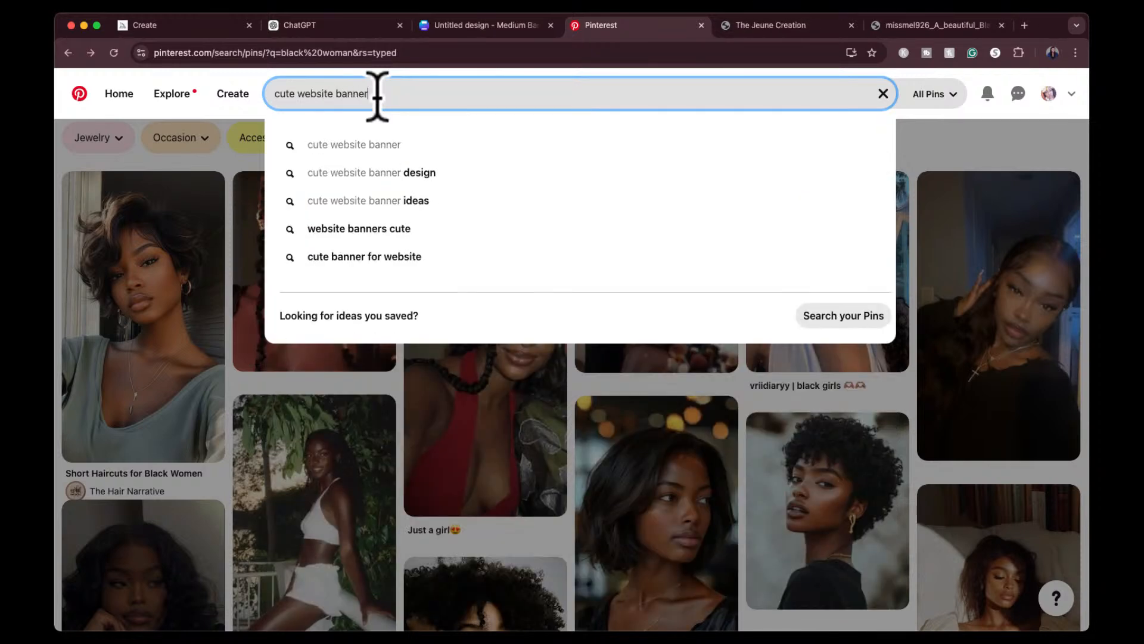
key("Return")
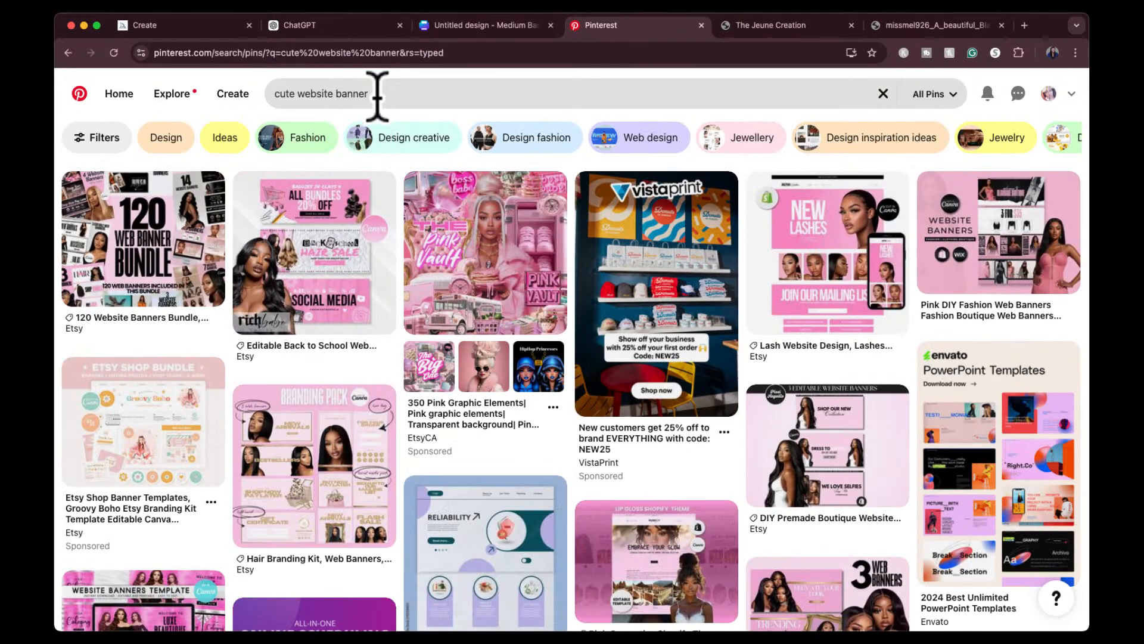
Browse the website banner results and open the pink-and-black Shopify "Editable Website Banners" pin
scroll(591, 499, "down", 4)
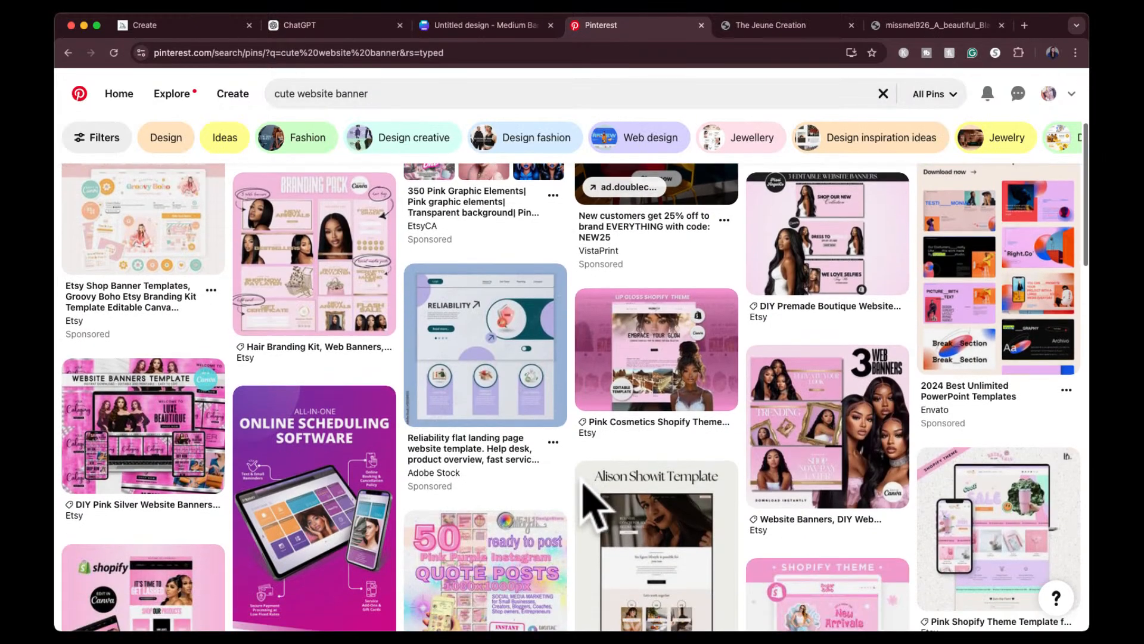
scroll(584, 488, "down", 3)
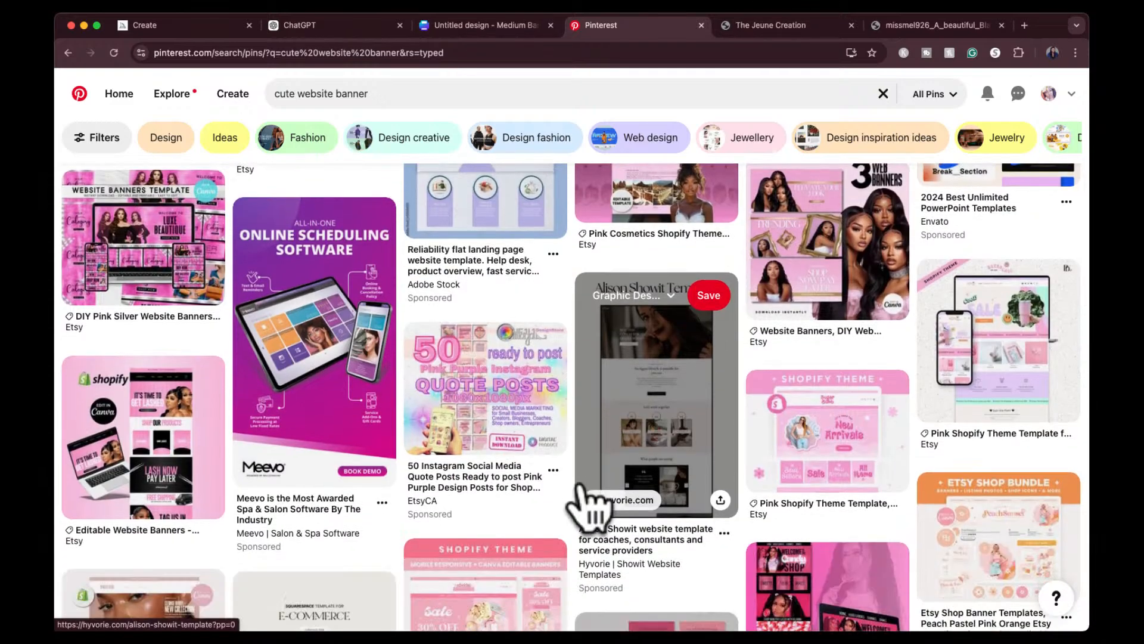
scroll(588, 500, "down", 1)
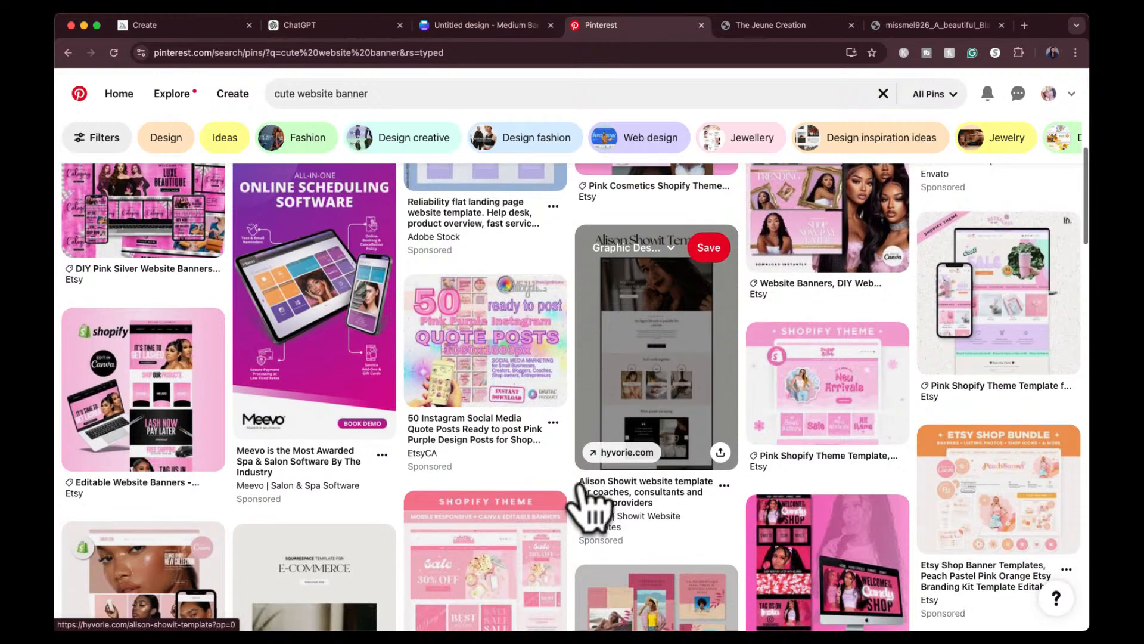
left_click(173, 356)
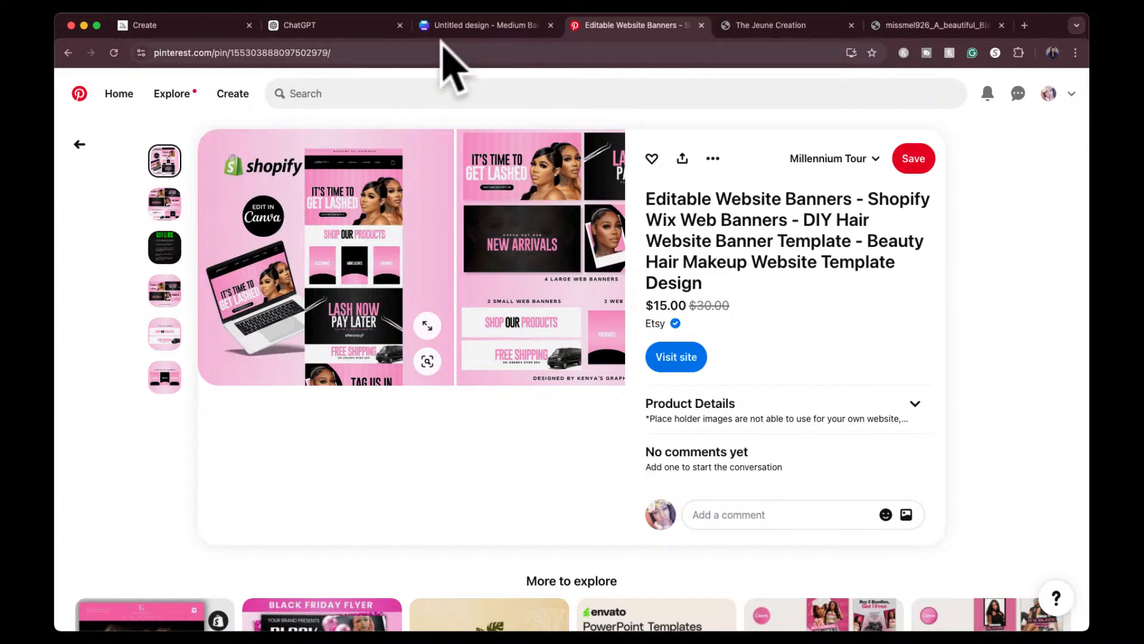
left_click(182, 27)
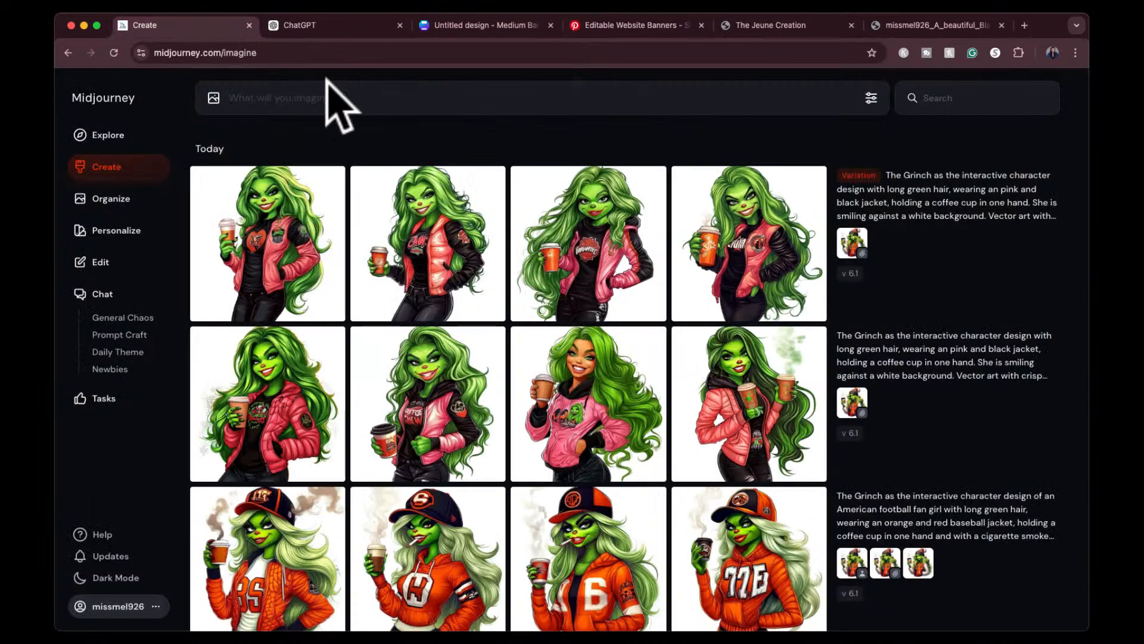
type("image")
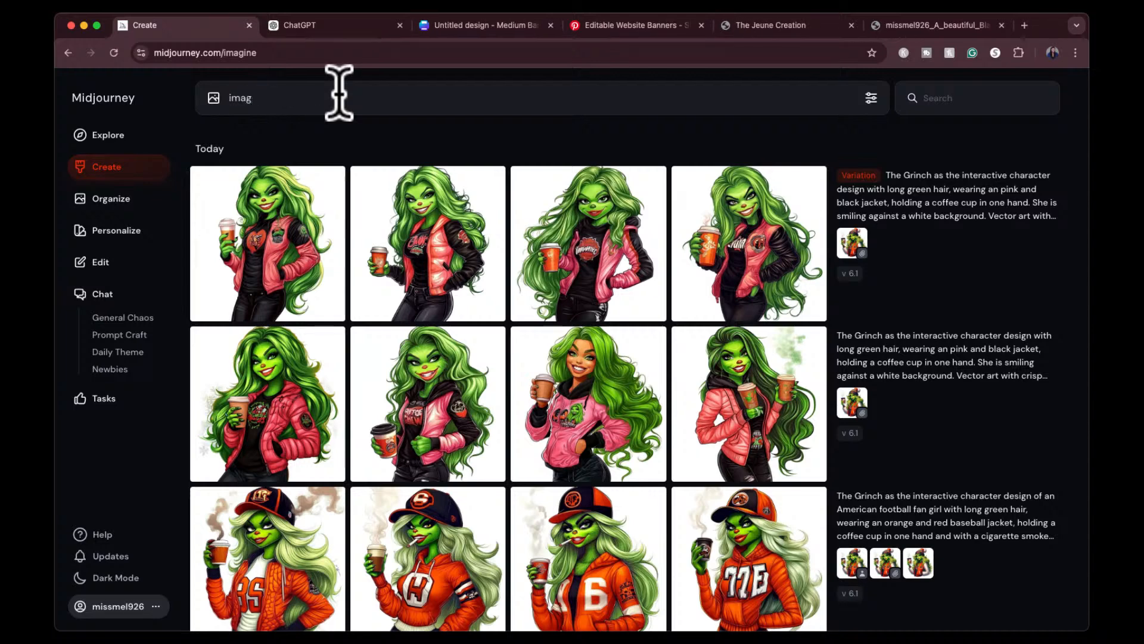
key("BackSpace")
key("BackSpace")
key("BackSpace")
key("BackSpace")
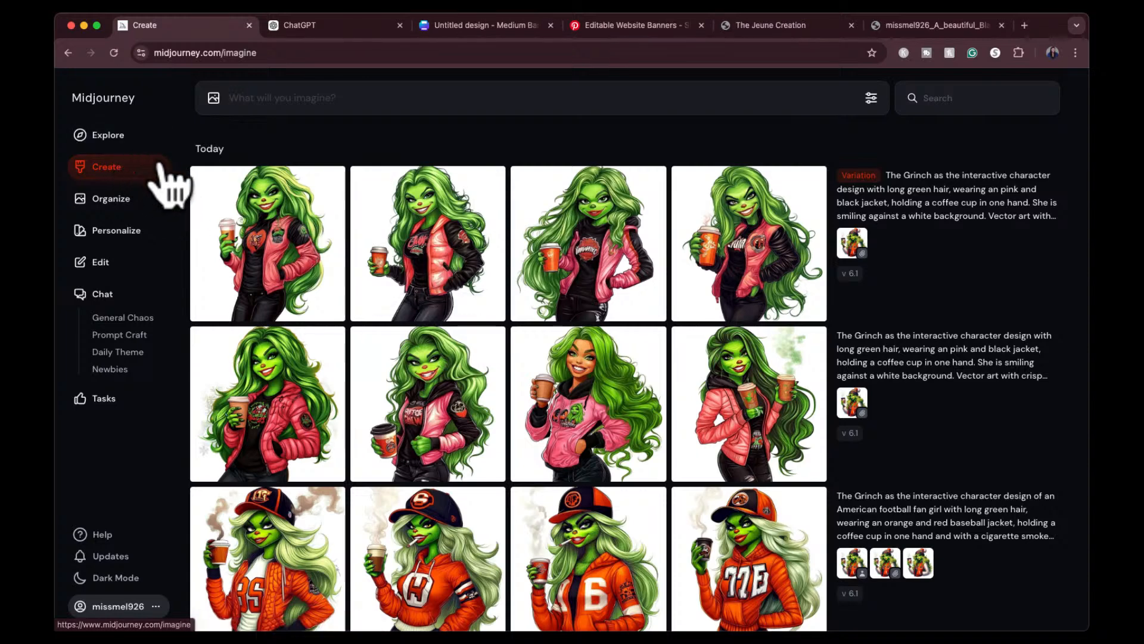
Try to find Midjourney images similar to the smiling Grinch with the pink-and-black jacket and black-lidded cup
left_click(455, 412)
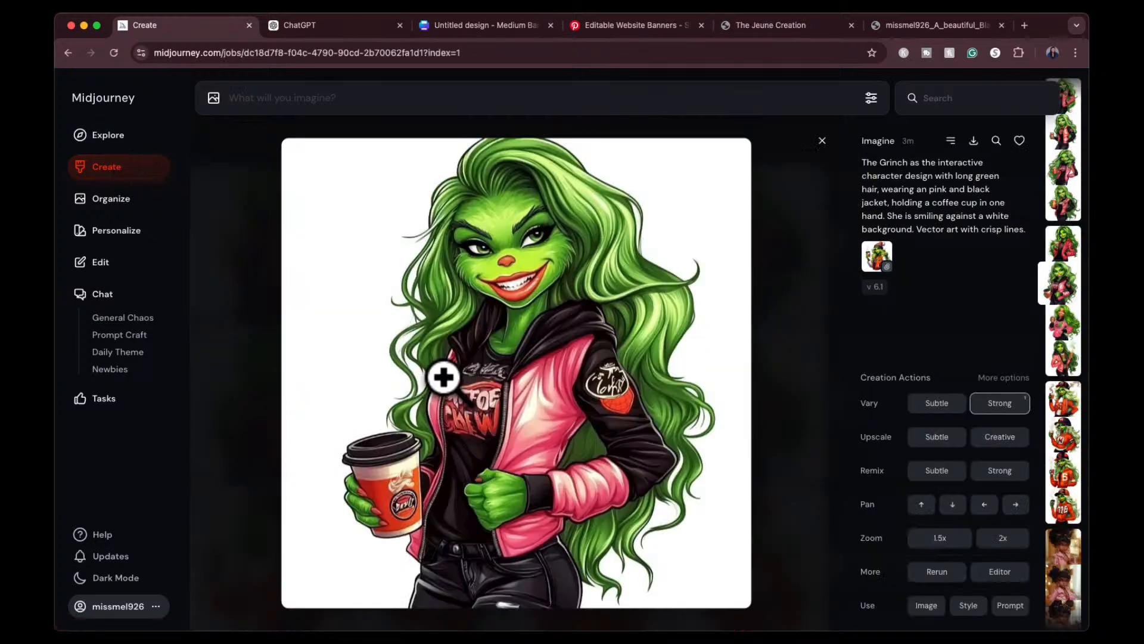
key("super+v")
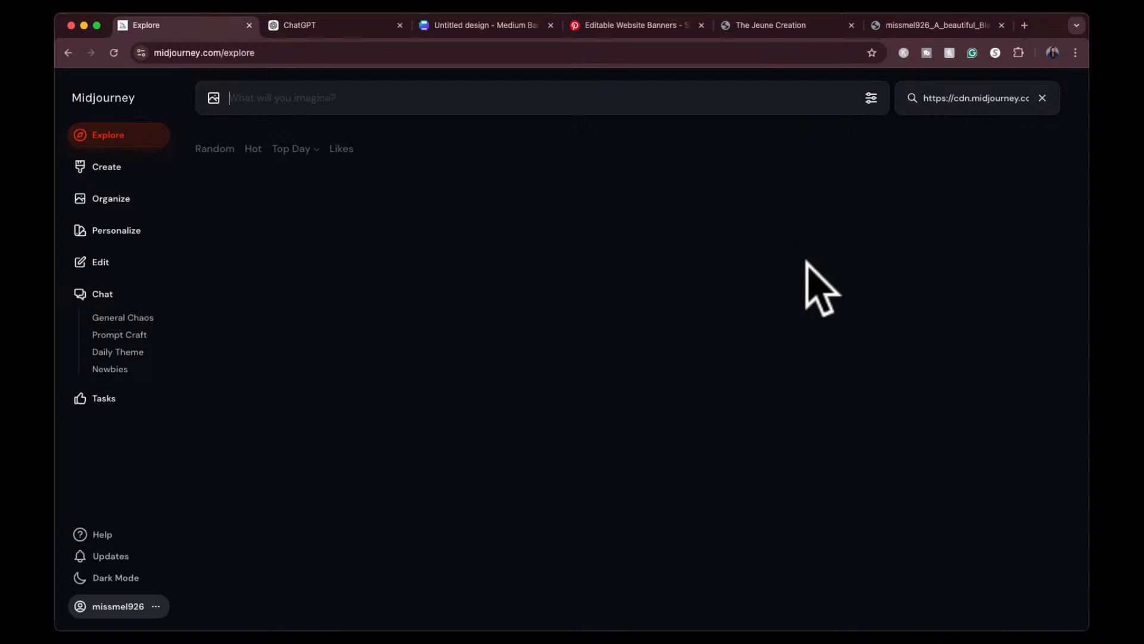
left_click(638, 57)
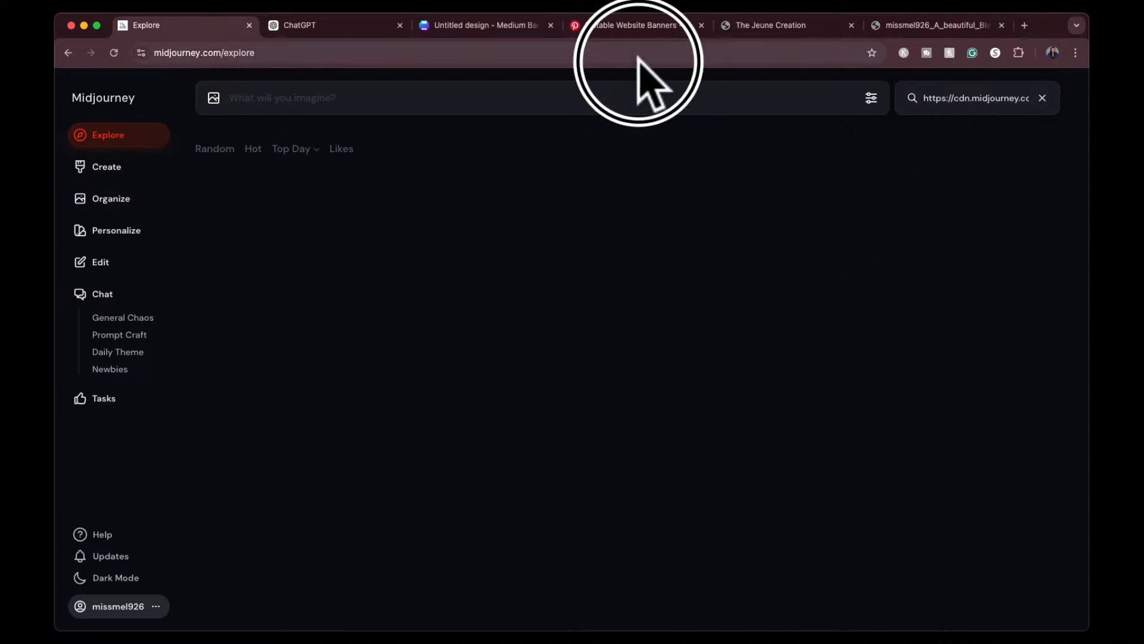
key("Return")
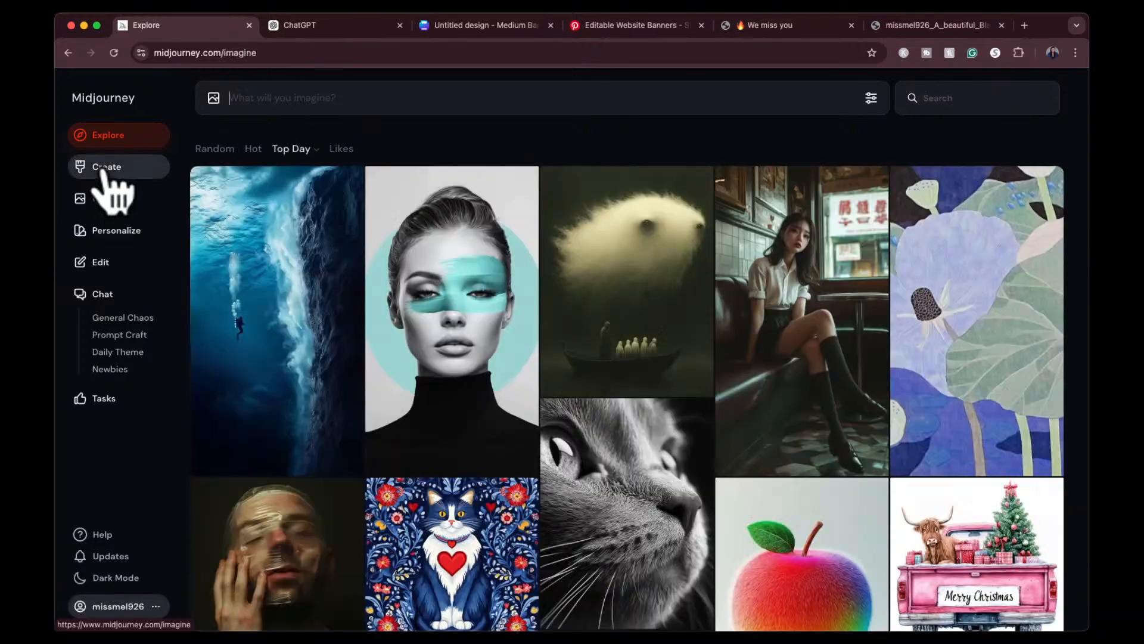
Return to the created images, open the smiling black-lidded-cup Grinch, and search for similar images
left_click(104, 167)
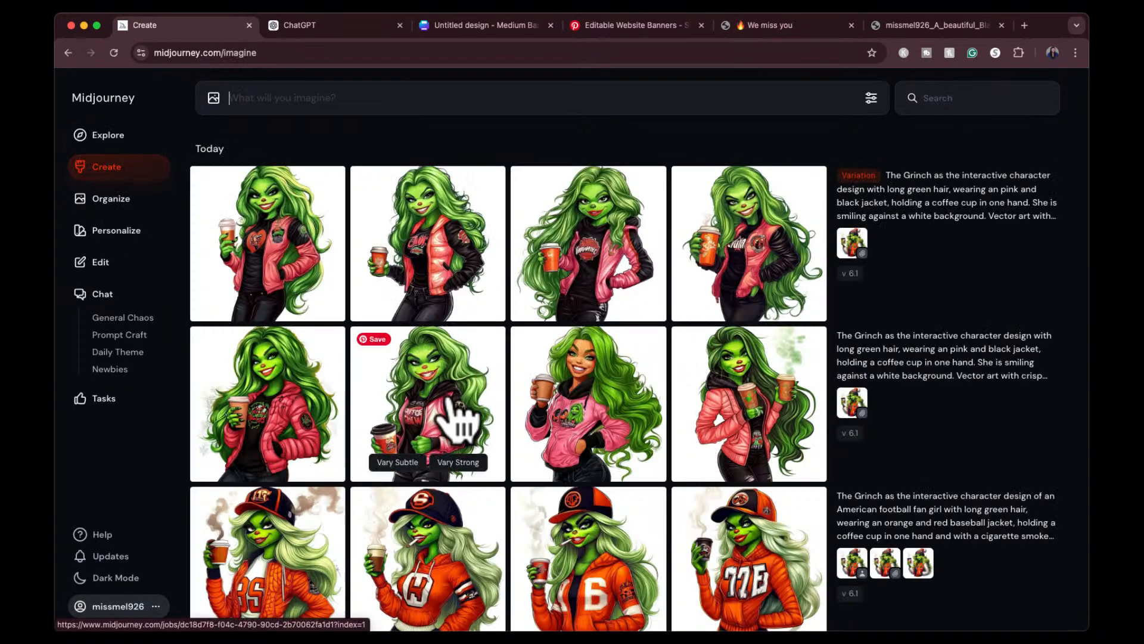
left_click(448, 405)
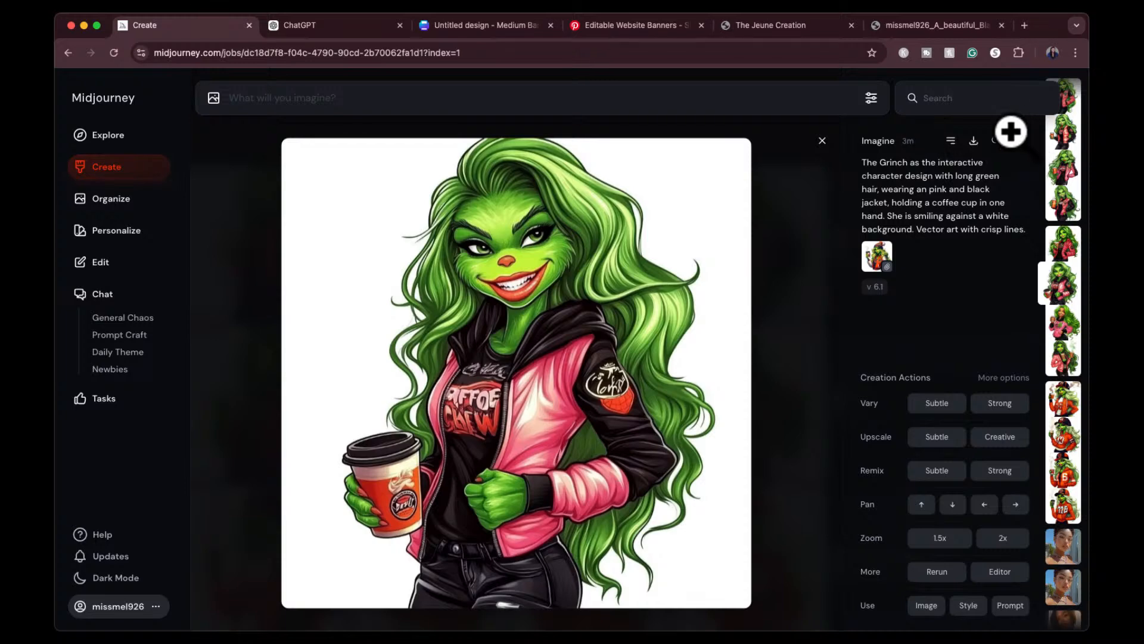
left_click(995, 142)
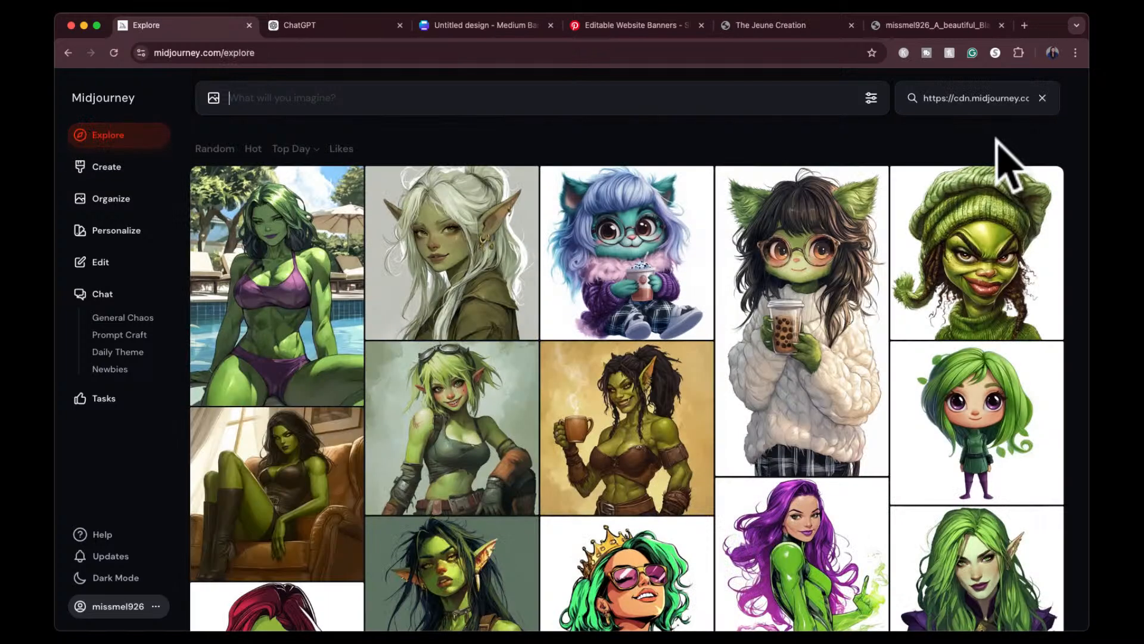
Browse the similar images, view the Grinch with pink heart-shaped sunglasses at full size, and return to the created images
scroll(1007, 375, "down", 5)
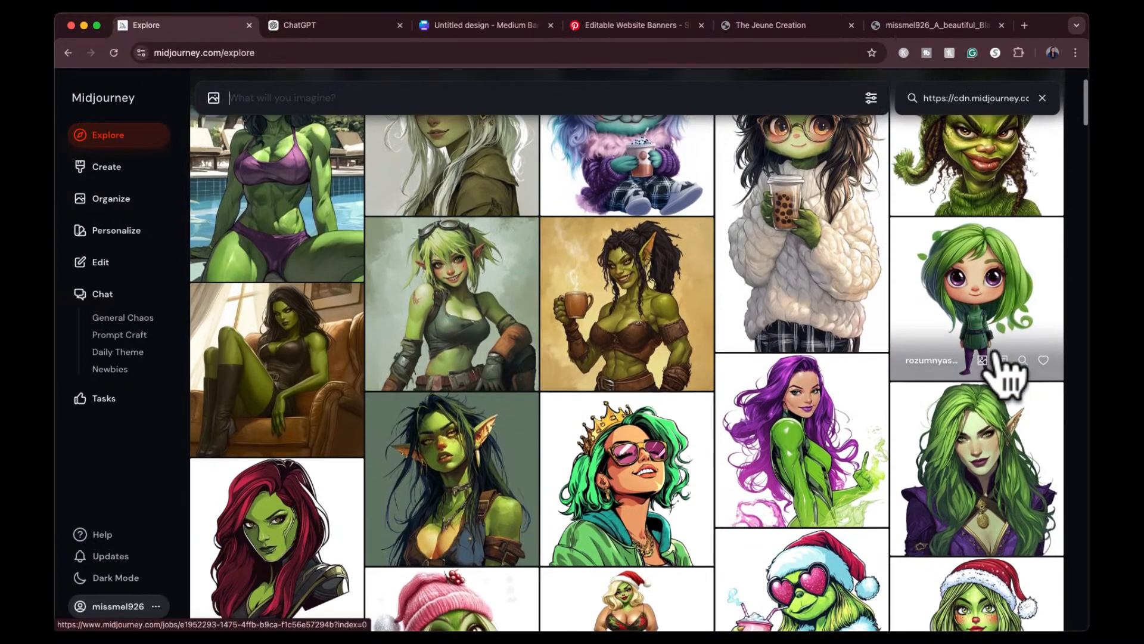
scroll(1007, 375, "down", 2)
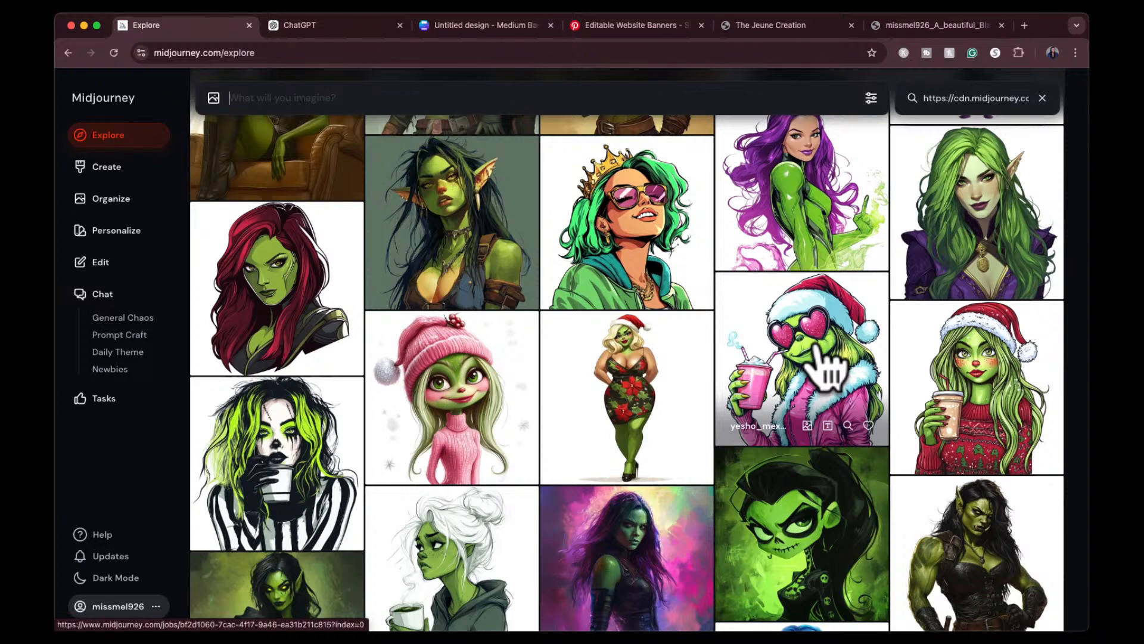
scroll(818, 351, "down", 1)
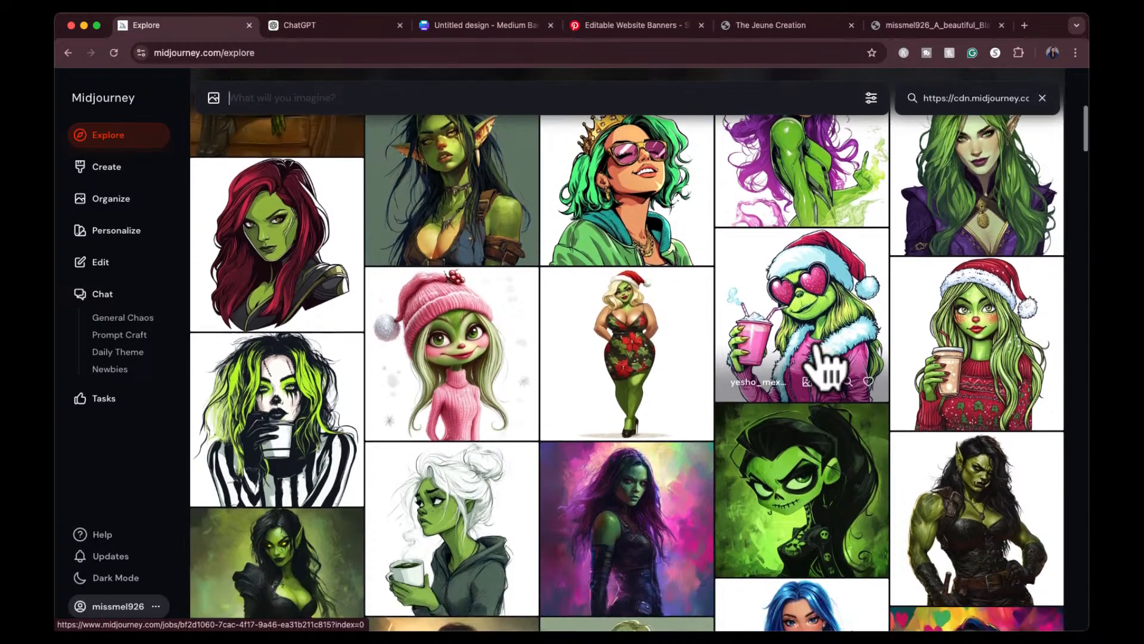
scroll(822, 369, "down", 3)
left_click(798, 208)
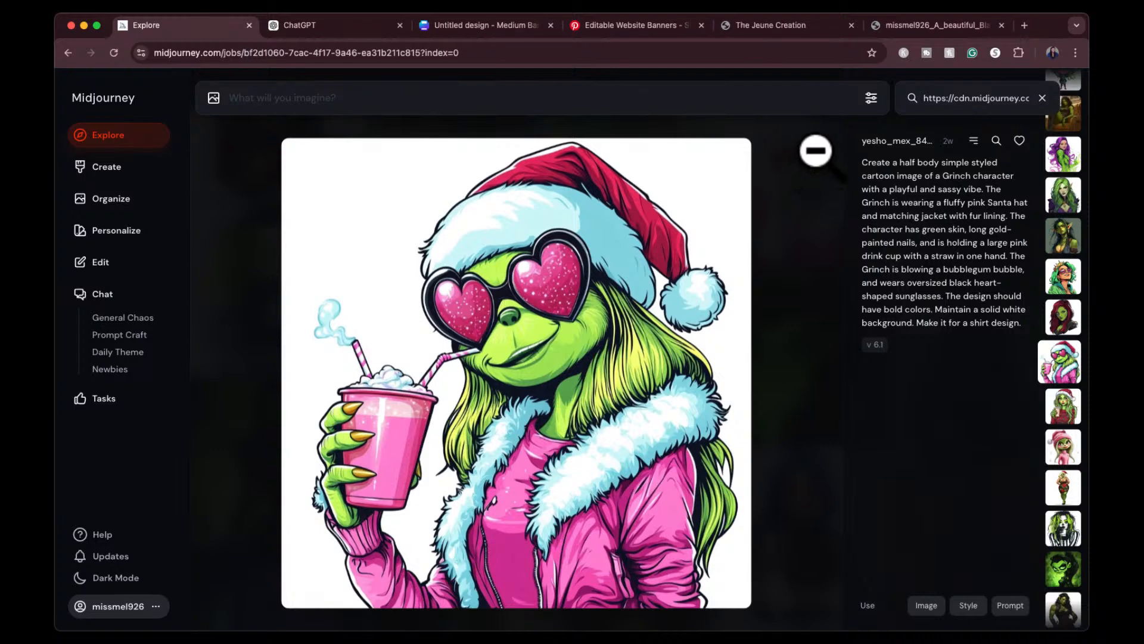
left_click(822, 145)
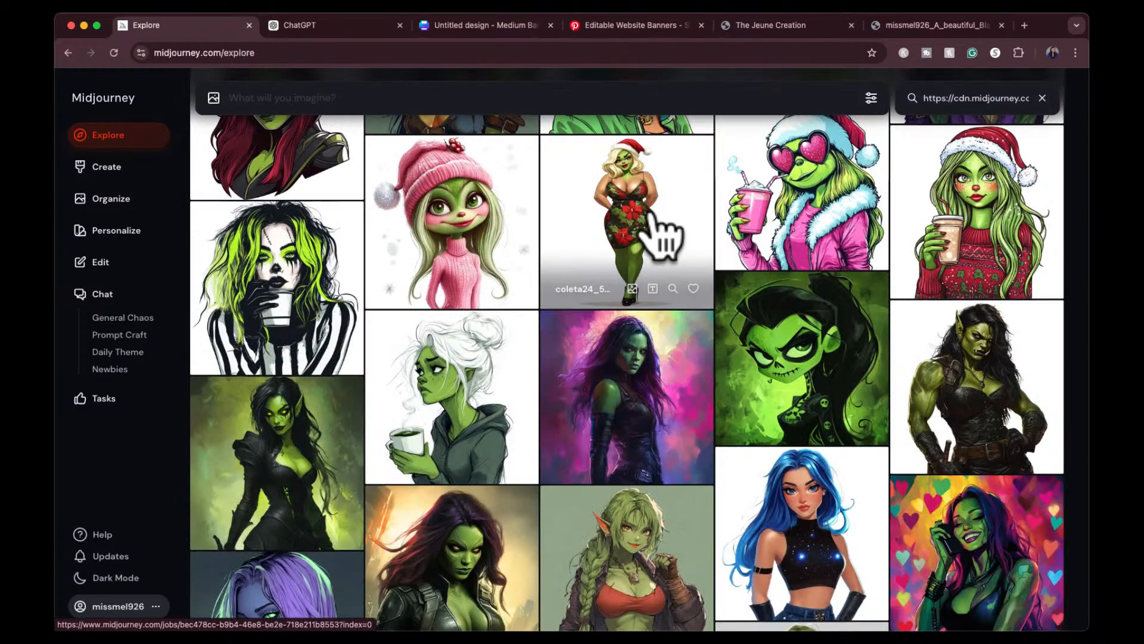
scroll(662, 234, "up", 10)
left_click(111, 167)
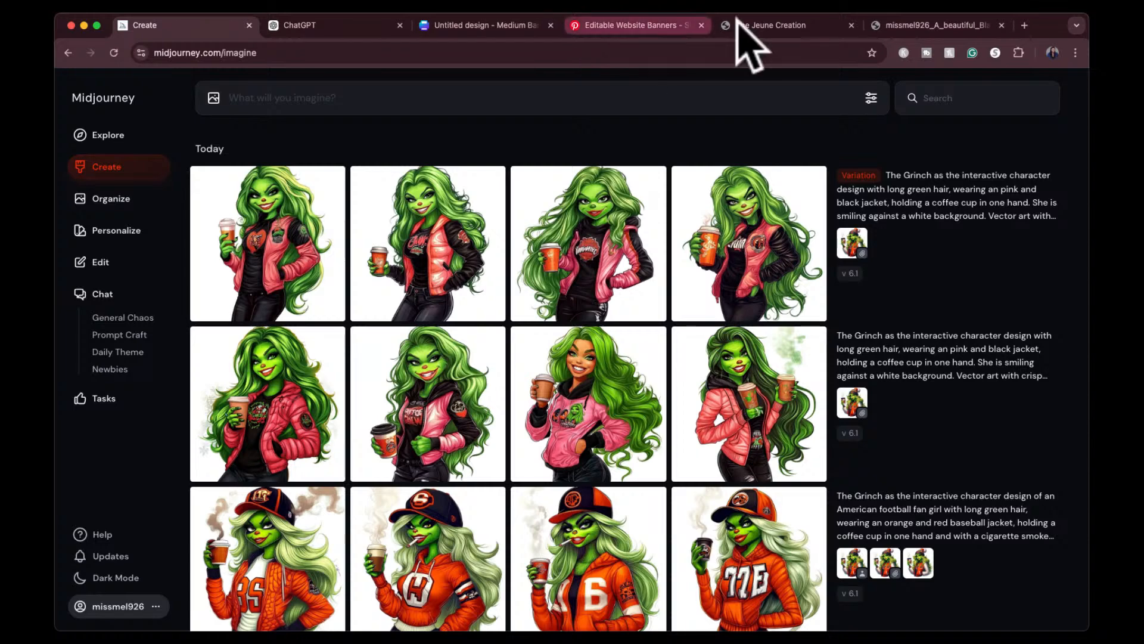
Recheck the Pinterest banner pin and begin the Midjourney prompt "a photorealistic image of a black woman with long black hair and long mink eyelashes"
left_click(631, 25)
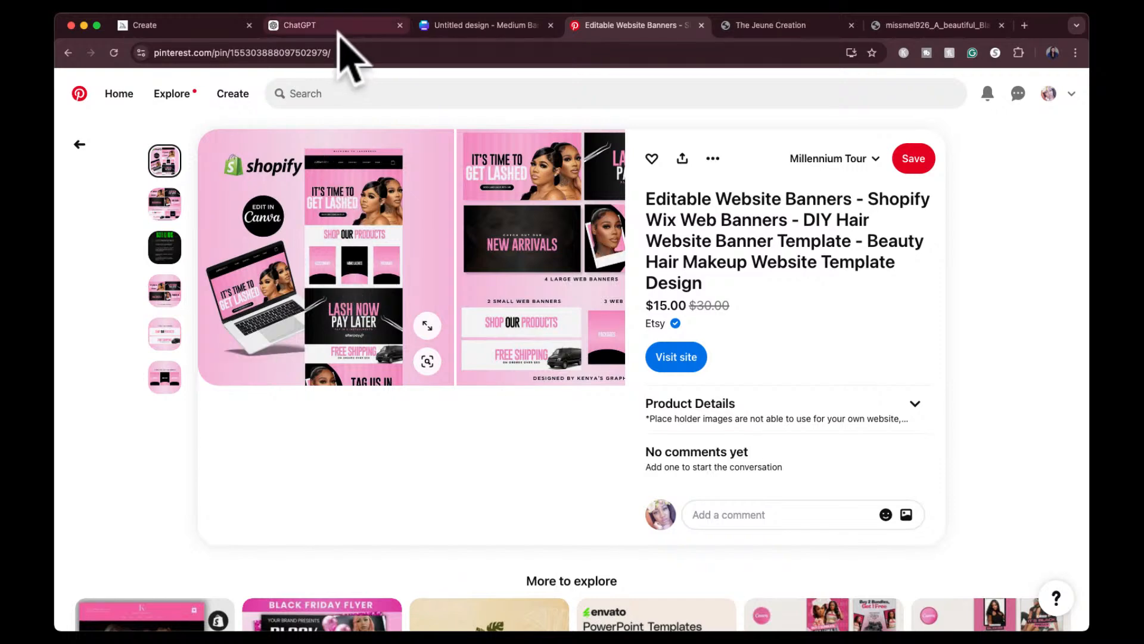
left_click(207, 27)
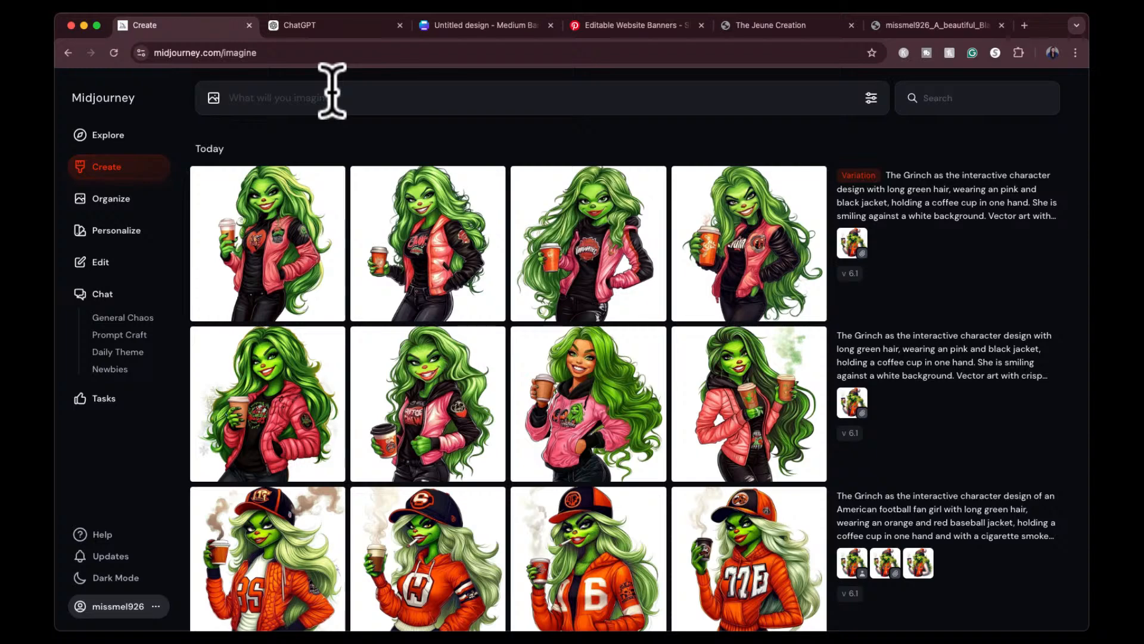
type("a photorealistic image of a black woman with")
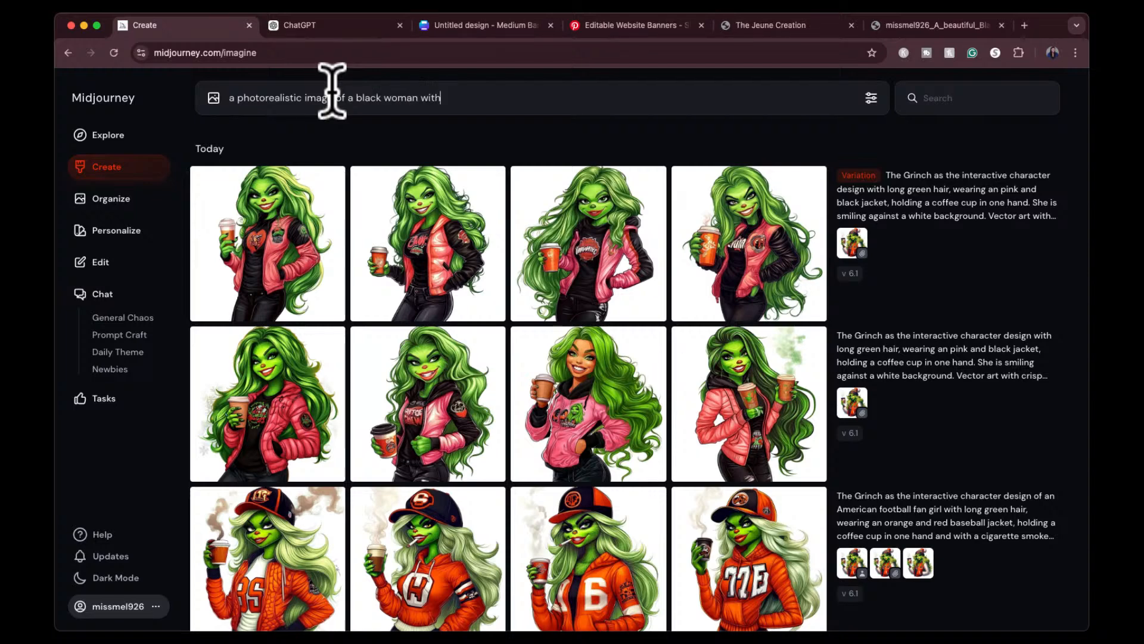
type(" long black hair and long mink eye")
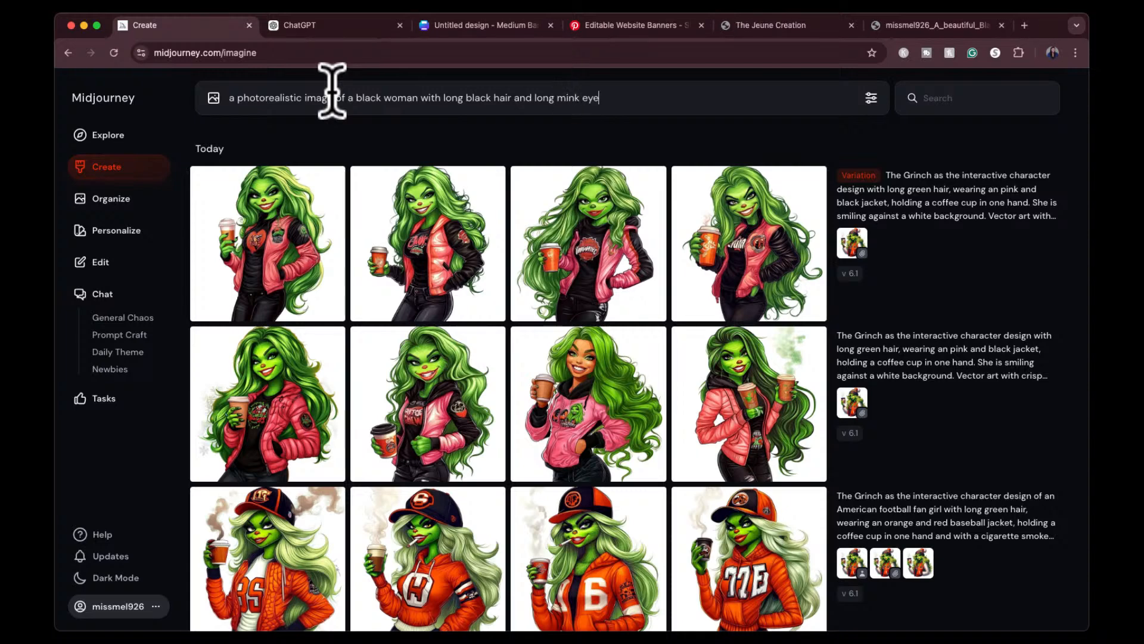
Complete the prompt with "she has ebony brown skin, flawless makeup, shot with canon camera. white background" and generate the images
type("lashes. she has ebony b")
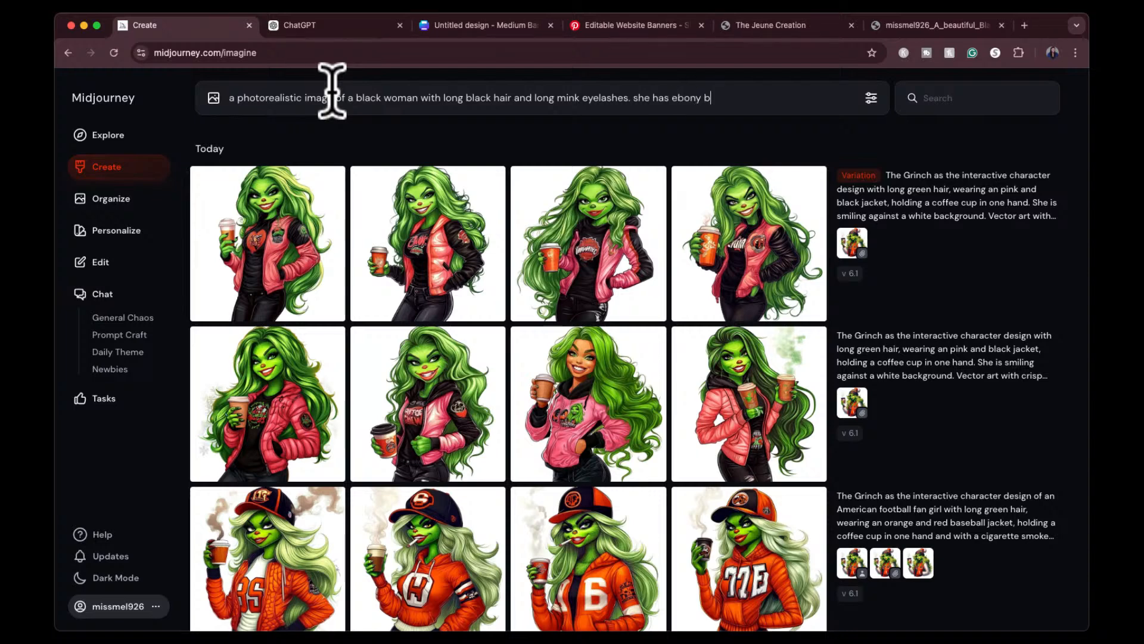
type("rown skin, flawless makeup")
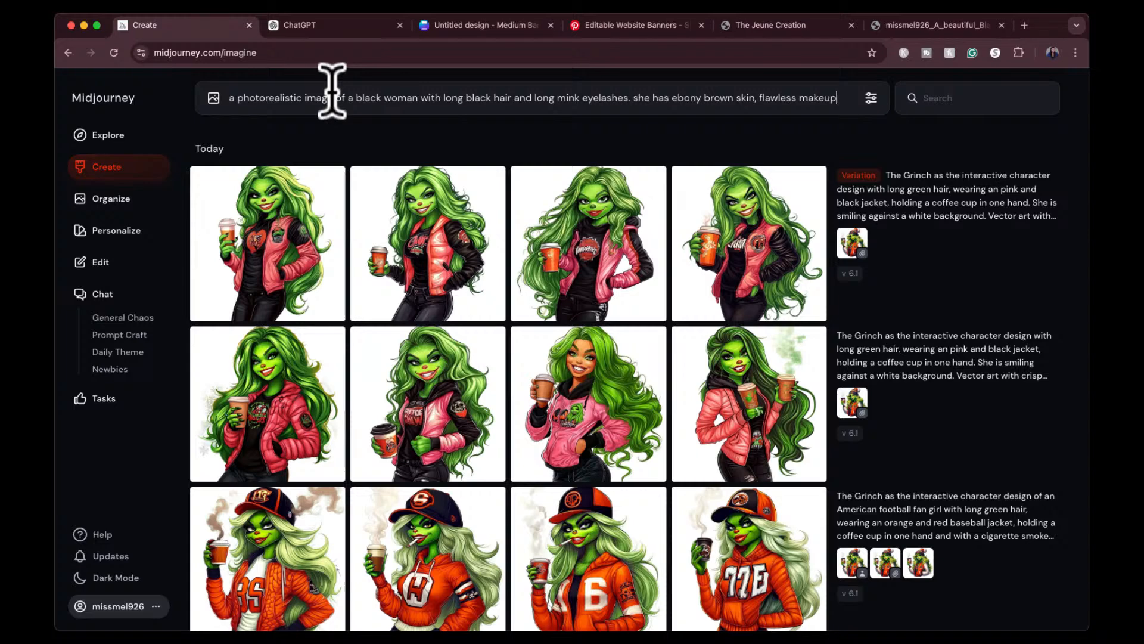
type(", shot wi")
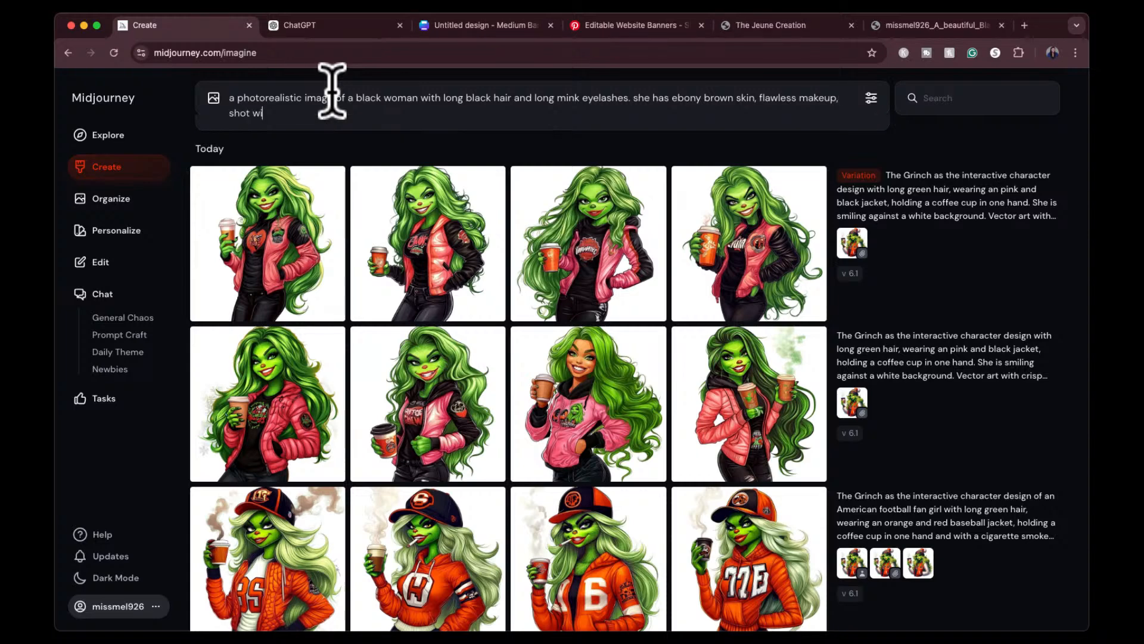
type("th canon ca")
type("white backgro")
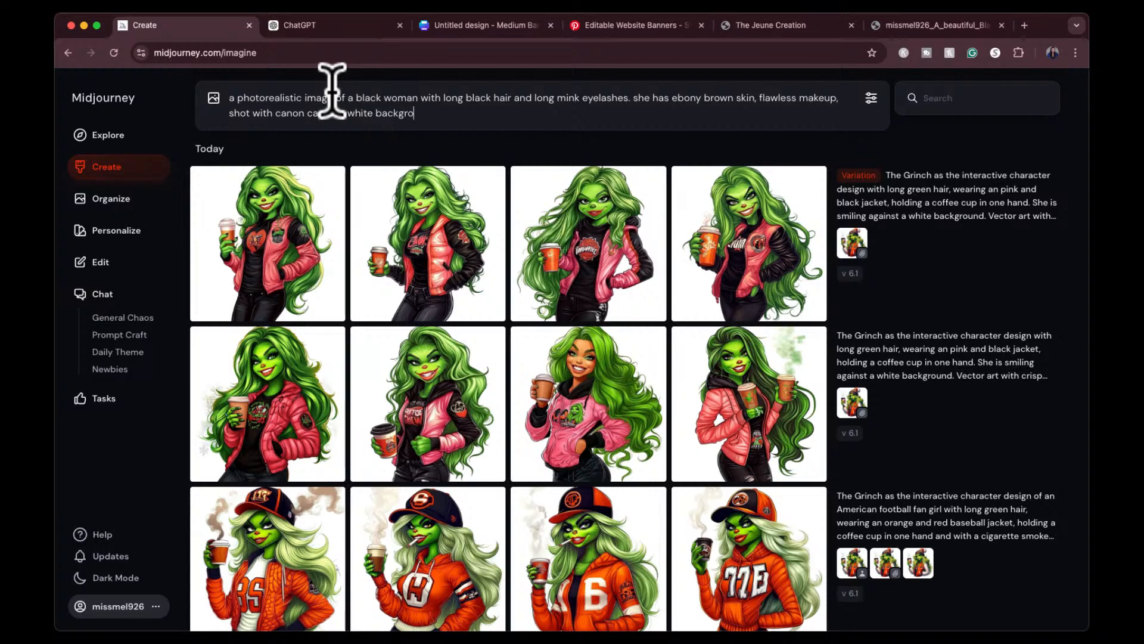
type("und")
key("Return")
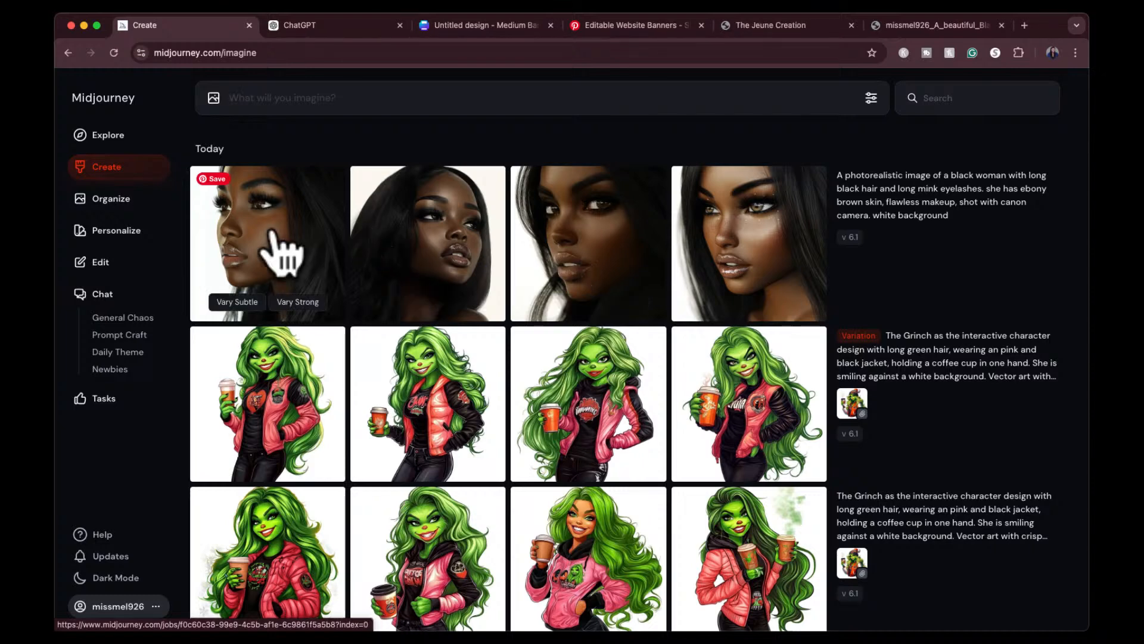
Open the first generated portrait of the woman in the editor and try the 3:2, 2:3, 16:9 and 9:16 aspect ratios
left_click(279, 253)
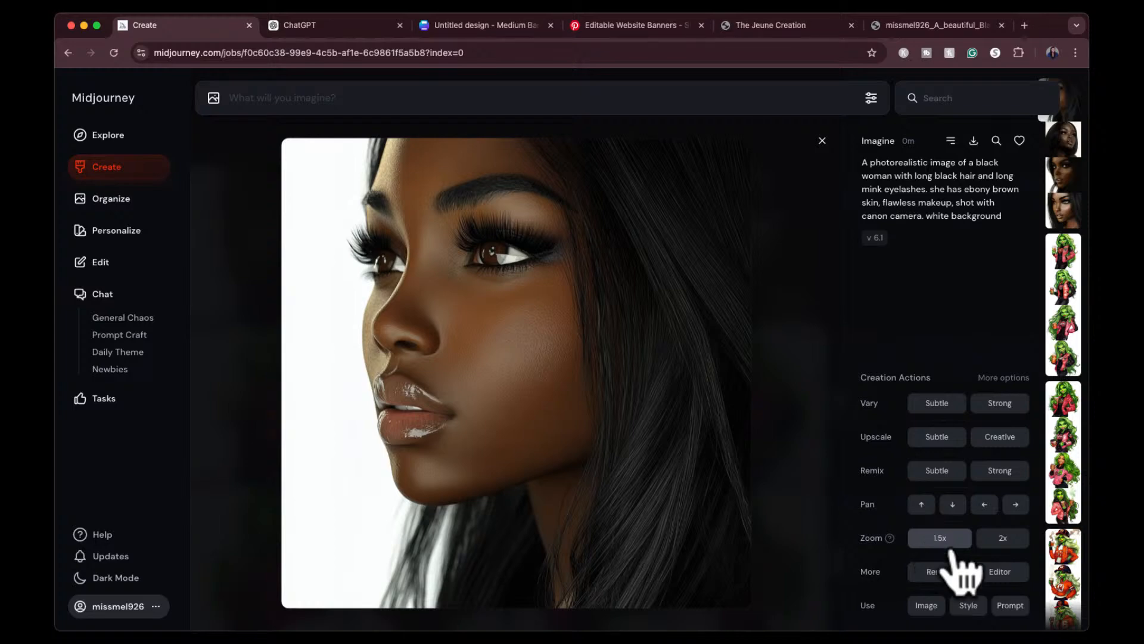
left_click(996, 572)
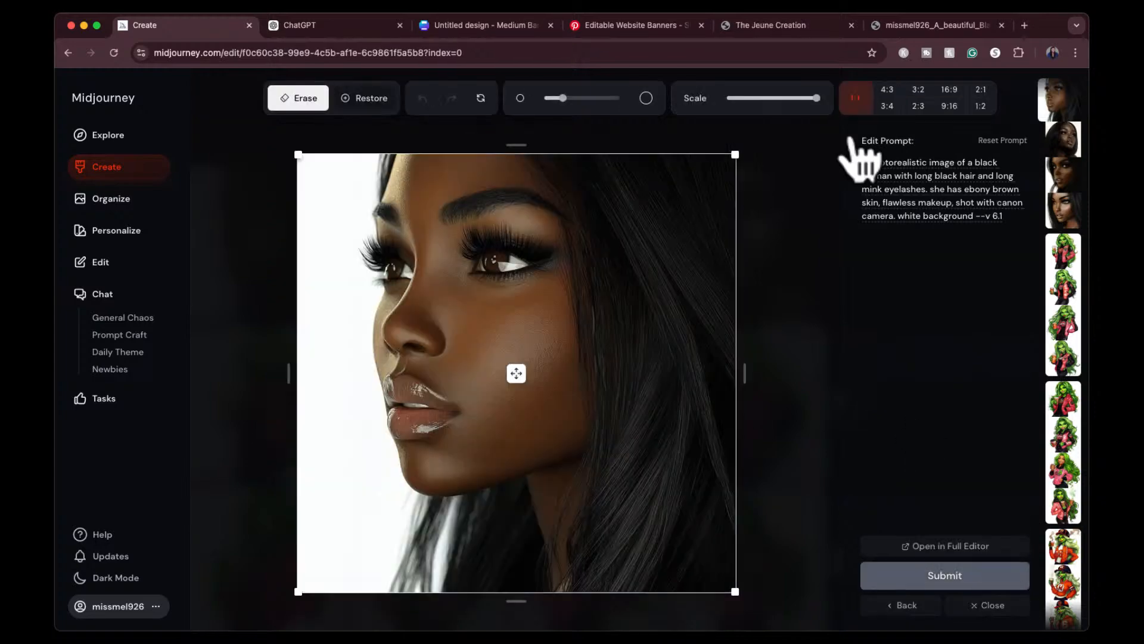
left_click(919, 89)
left_click(918, 106)
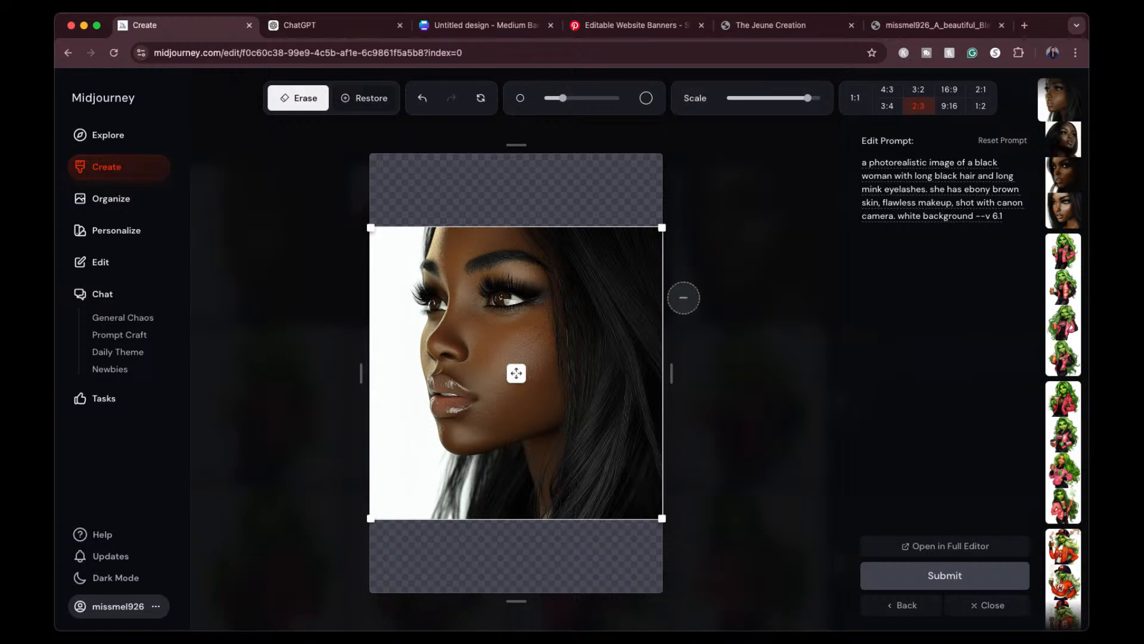
left_click(949, 90)
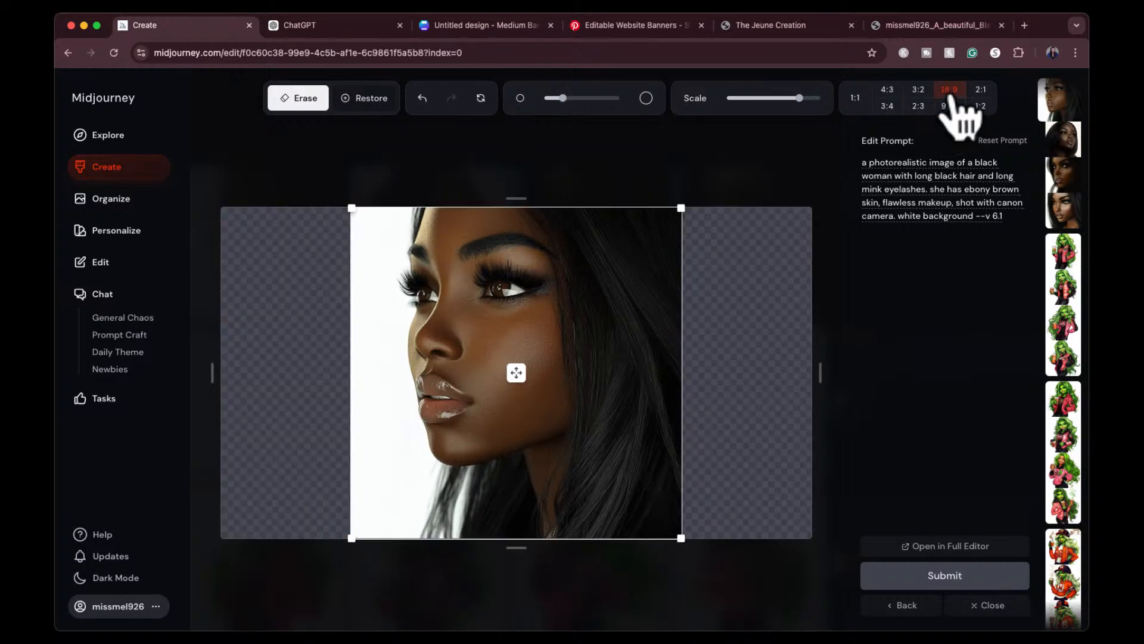
left_click(951, 109)
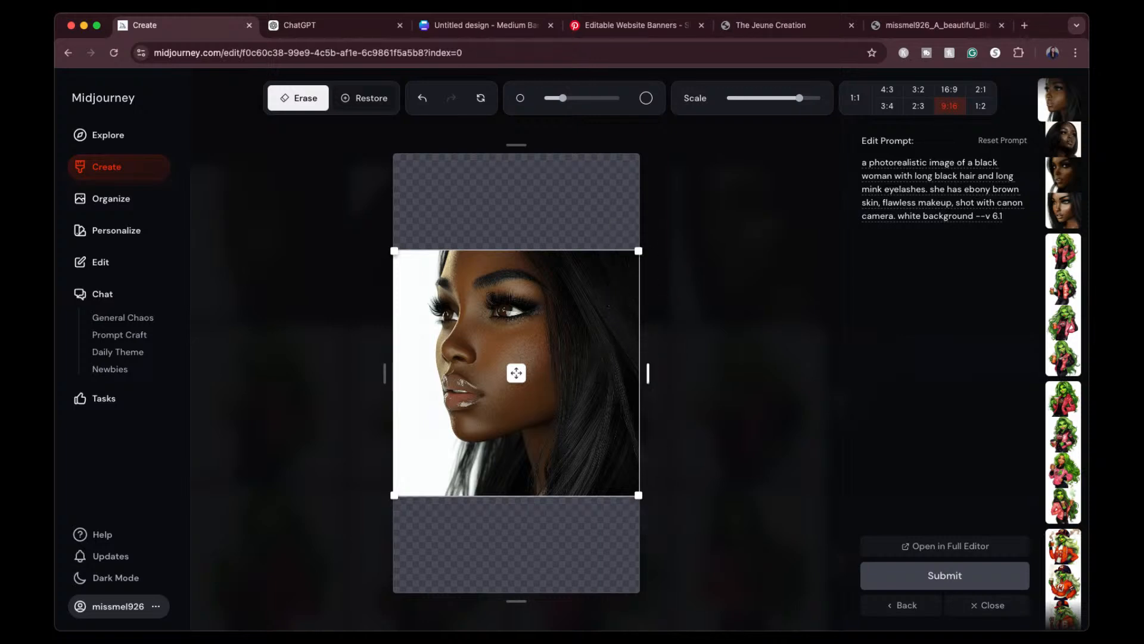
Set the portrait's aspect ratio to 2:3, submit the edit, and return to the created images
left_click(920, 107)
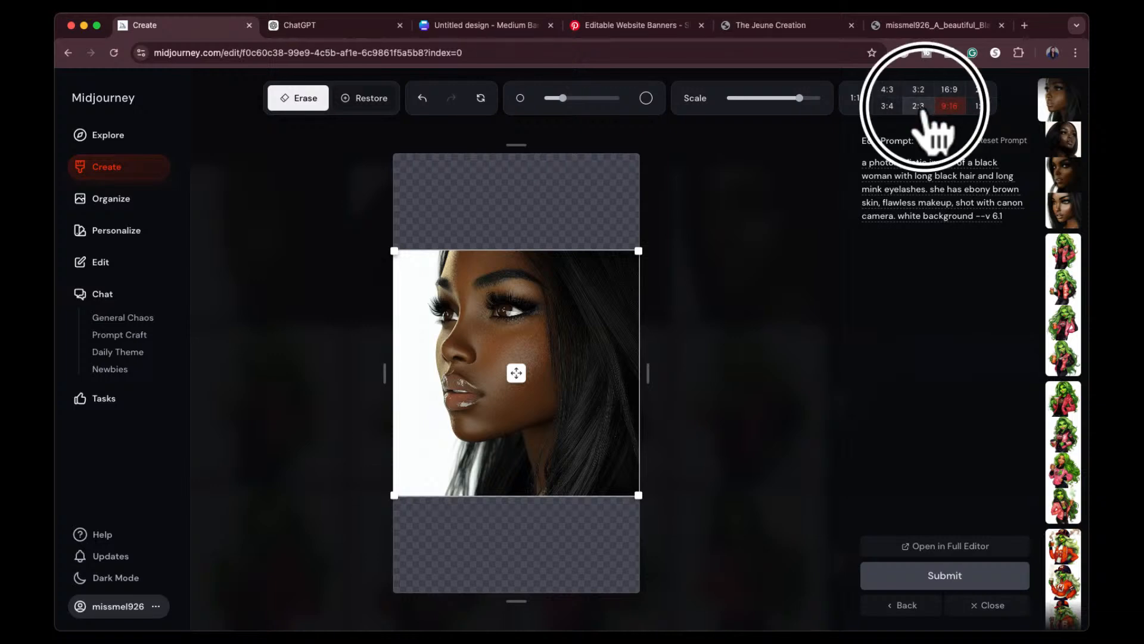
left_click(953, 581)
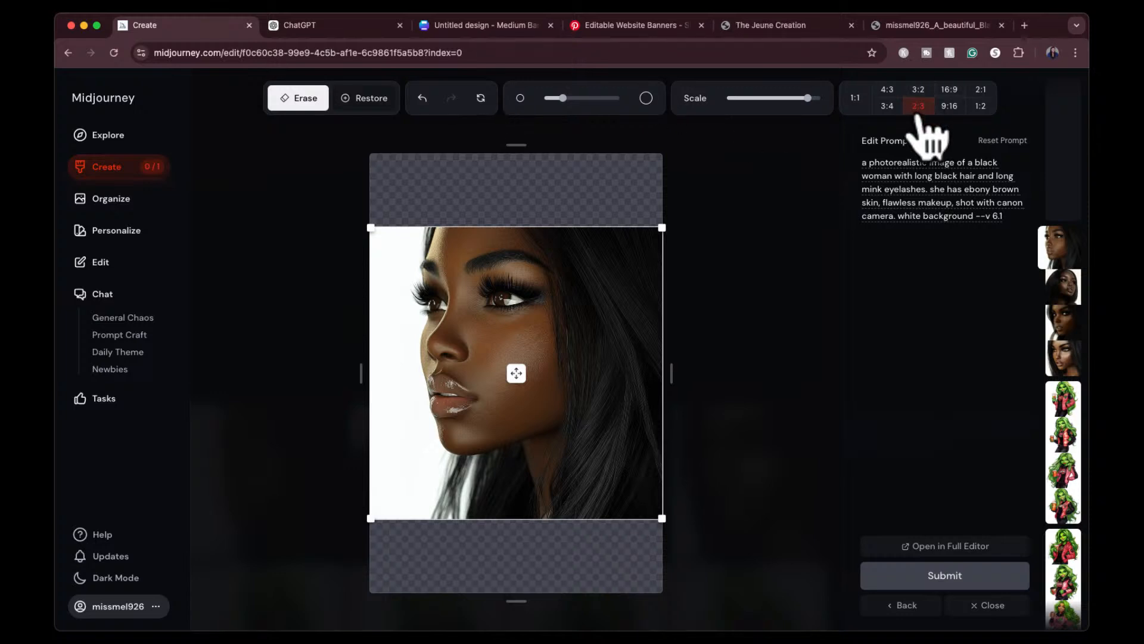
left_click(998, 606)
mouse_move(843, 544)
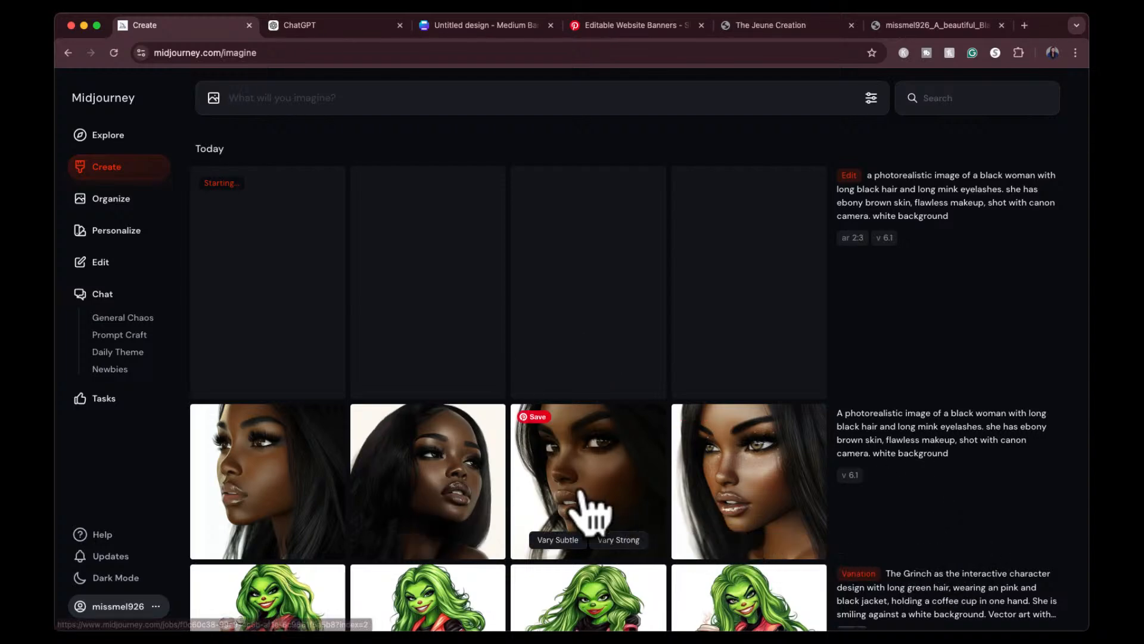
View the original side-facing portrait and the third 2:3 edited version at full size
left_click(300, 488)
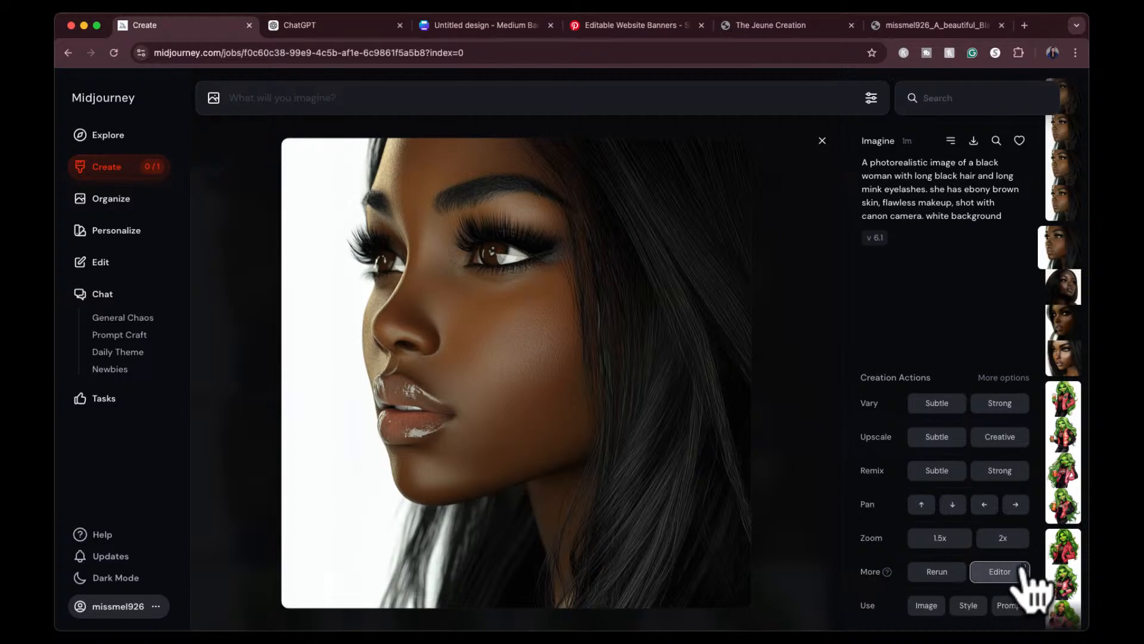
left_click(822, 141)
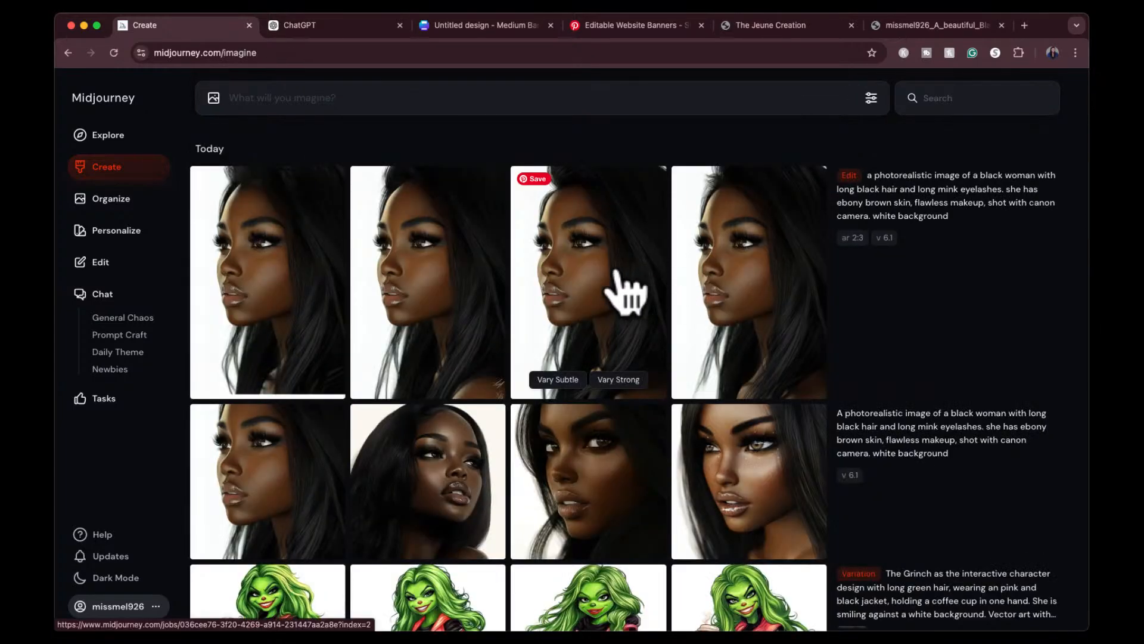
left_click(616, 274)
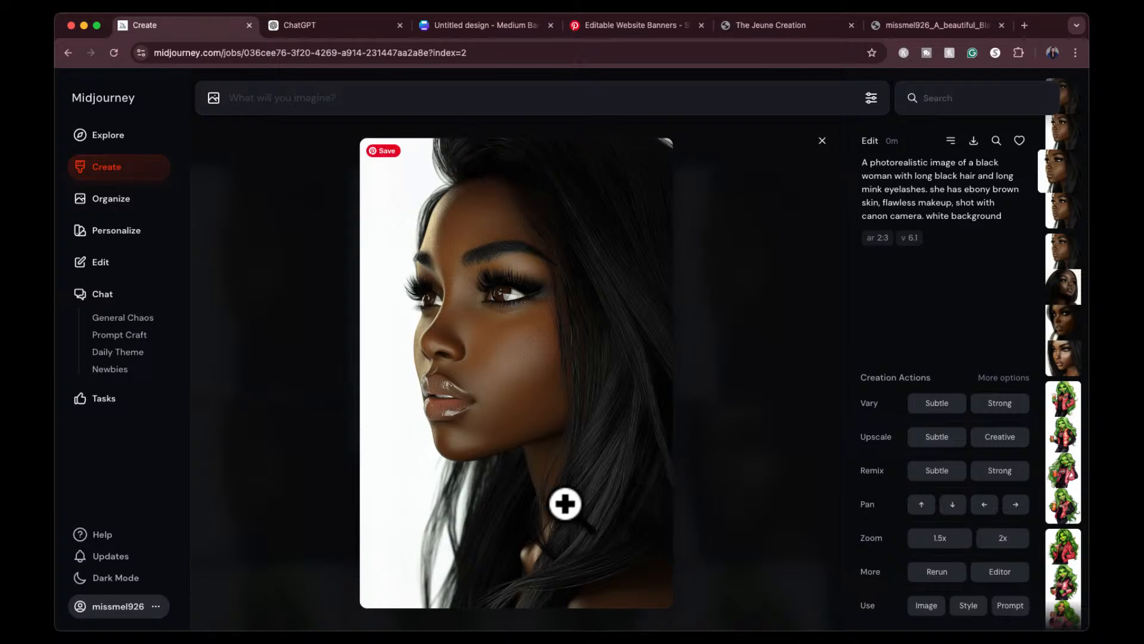
left_click(822, 141)
Generate a 2x zoom-out of the second 2:3 edited portrait and return to the created images
left_click(450, 320)
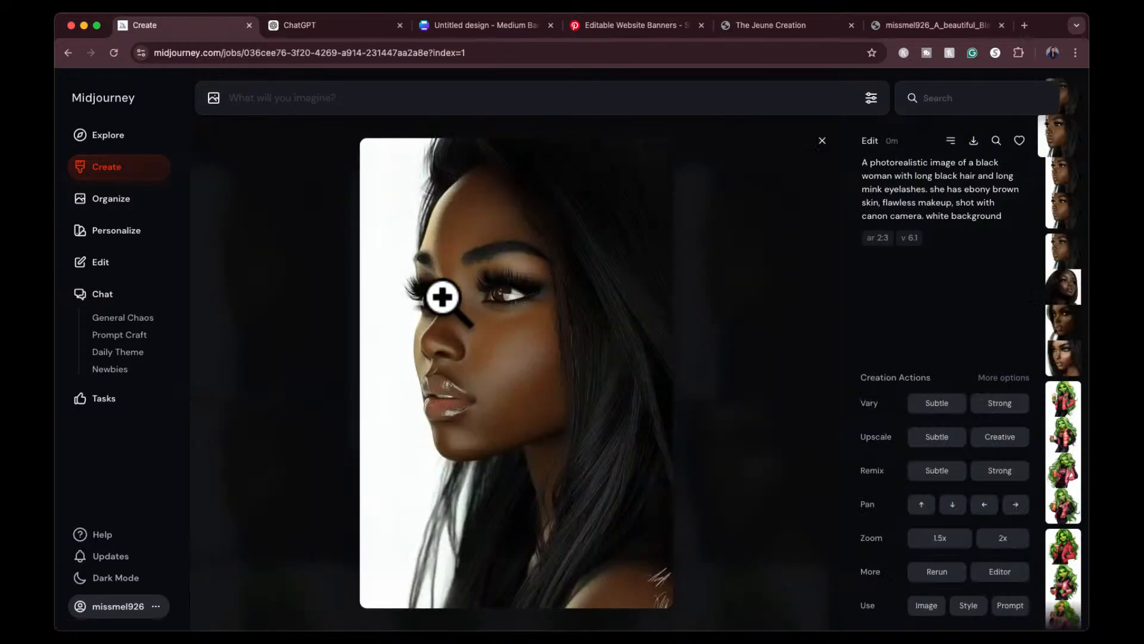
left_click(1001, 539)
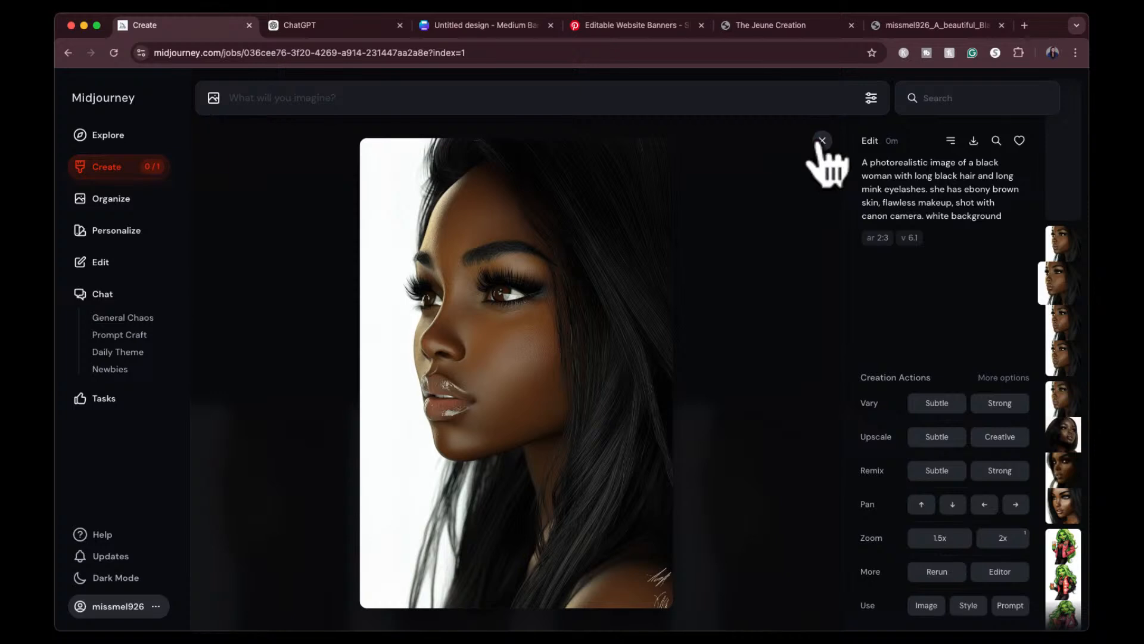
left_click(823, 141)
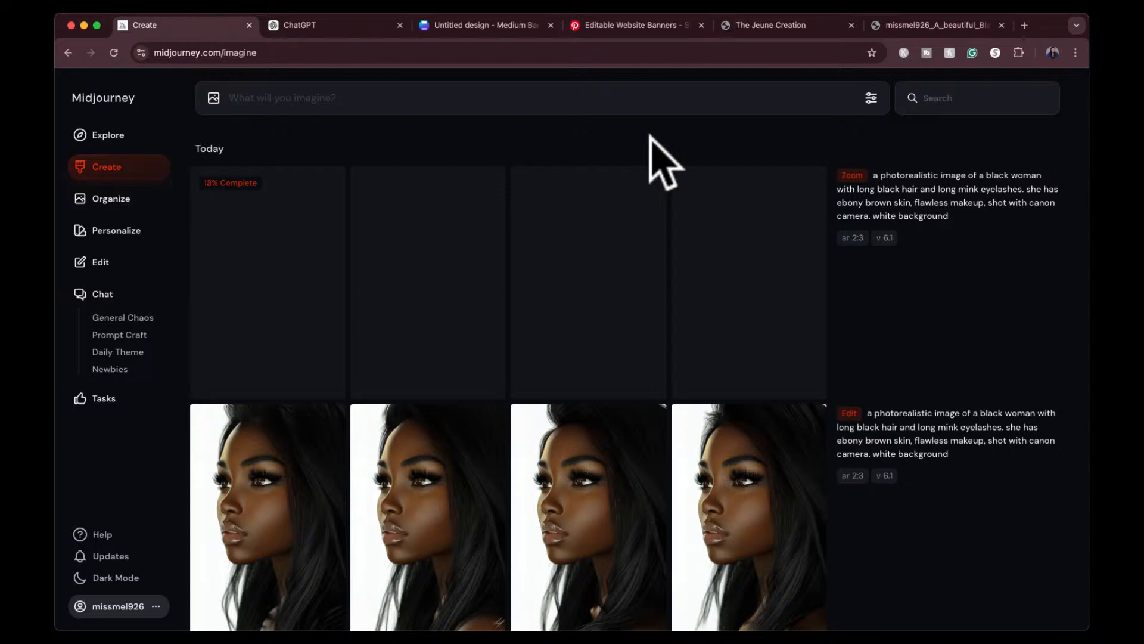
Open the second portrait from the original square set and generate a 2x zoom-out of it
scroll(679, 321, "down", 4)
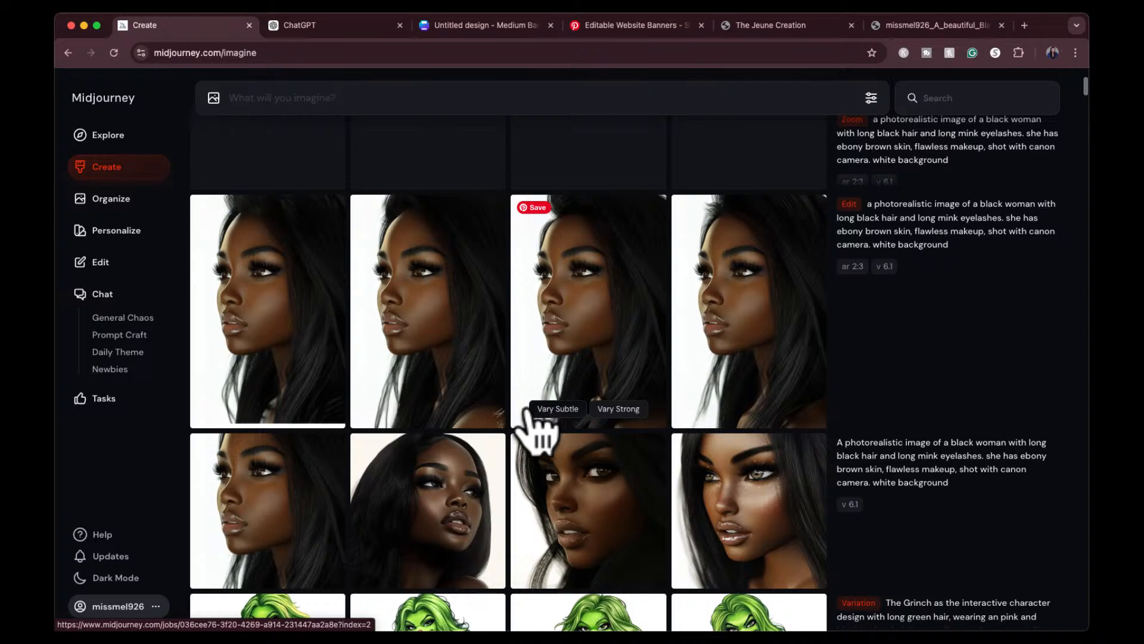
left_click(454, 523)
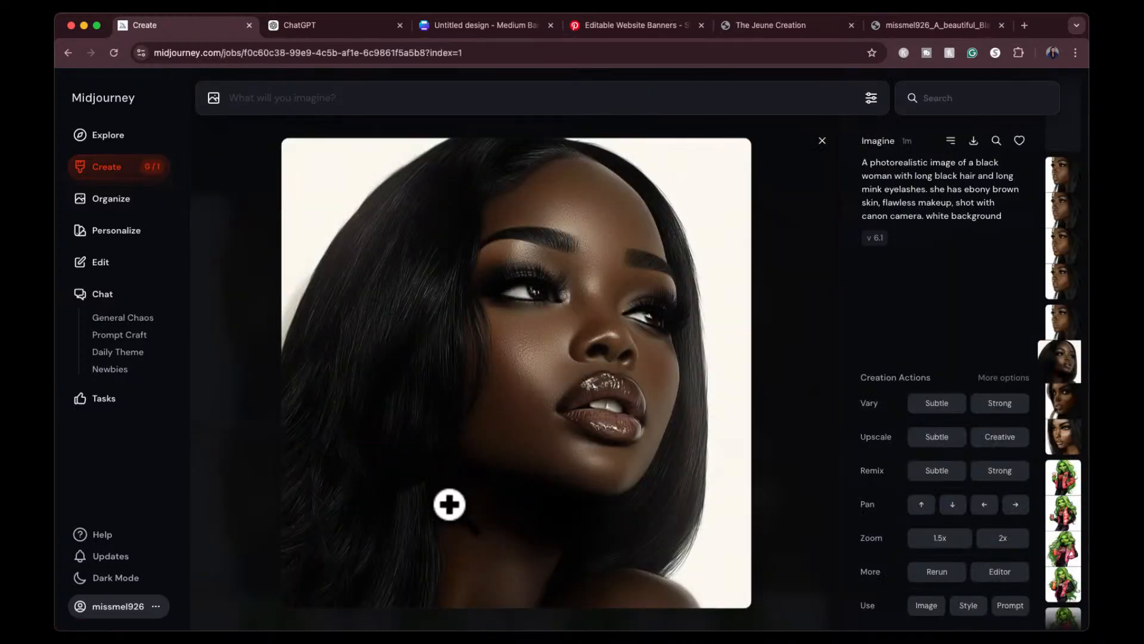
left_click(1002, 543)
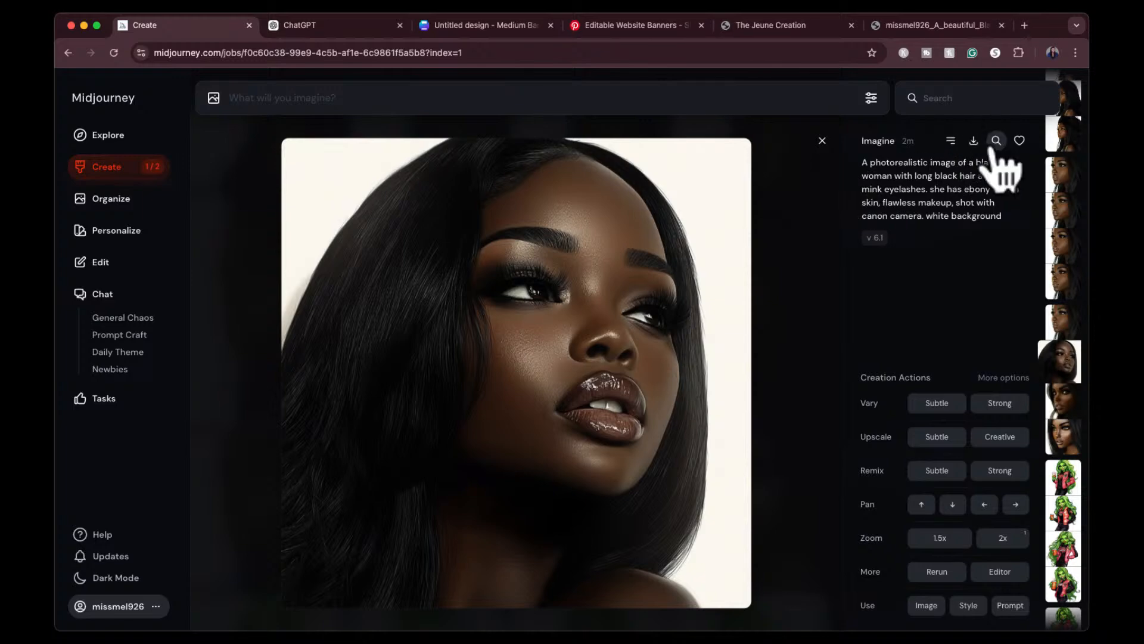
Search for images similar to the open portrait and browse the matching portraits
left_click(993, 146)
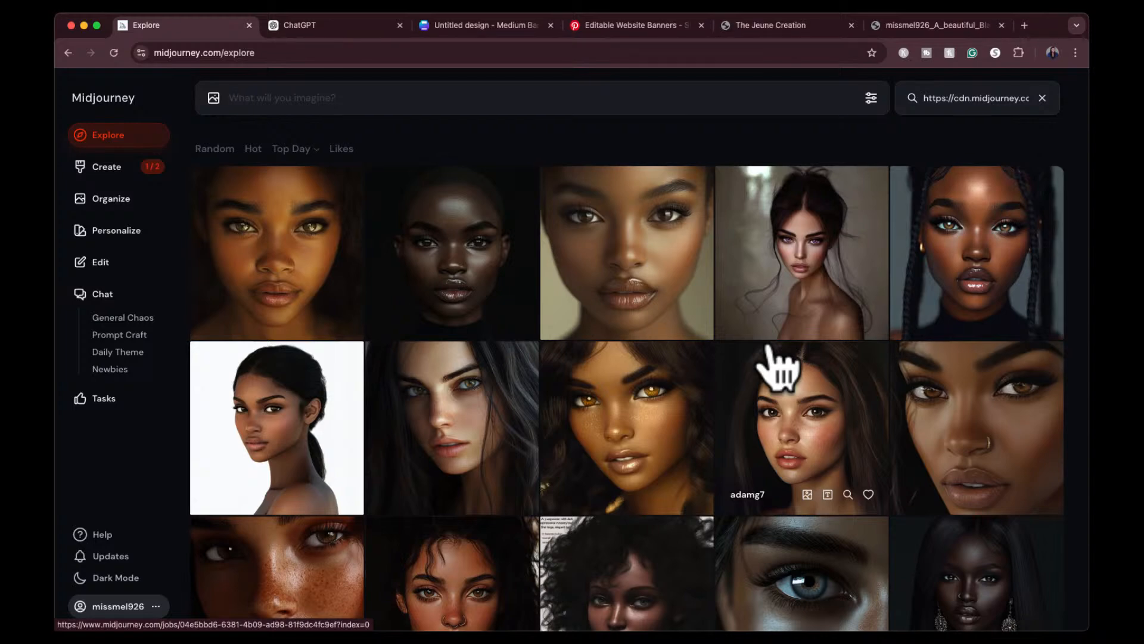
scroll(742, 460, "down", 4)
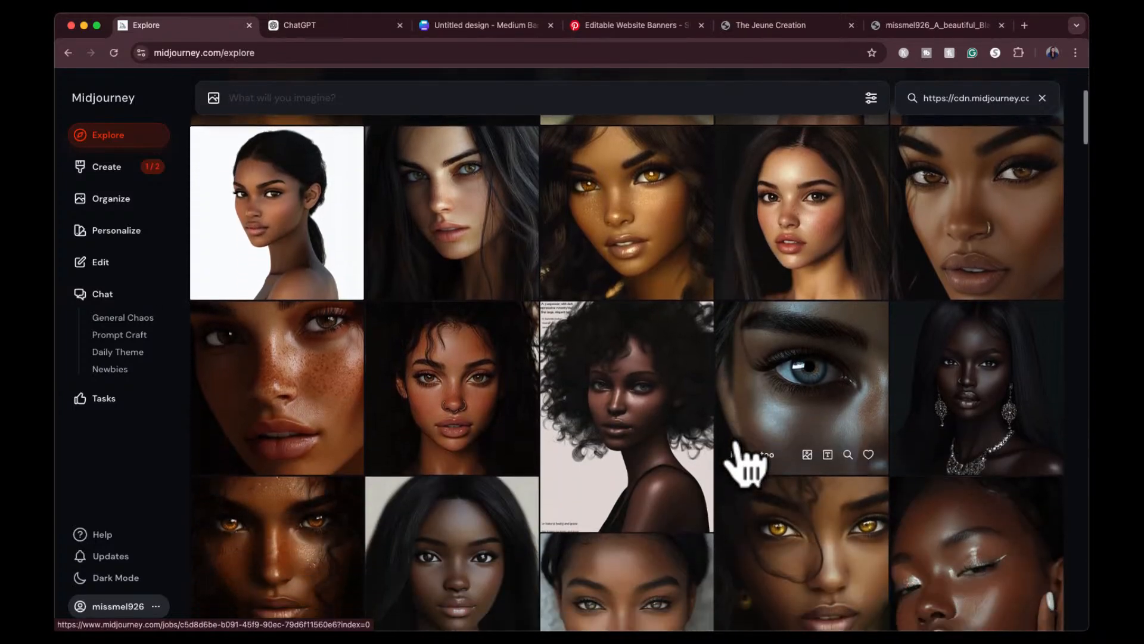
scroll(742, 460, "down", 5)
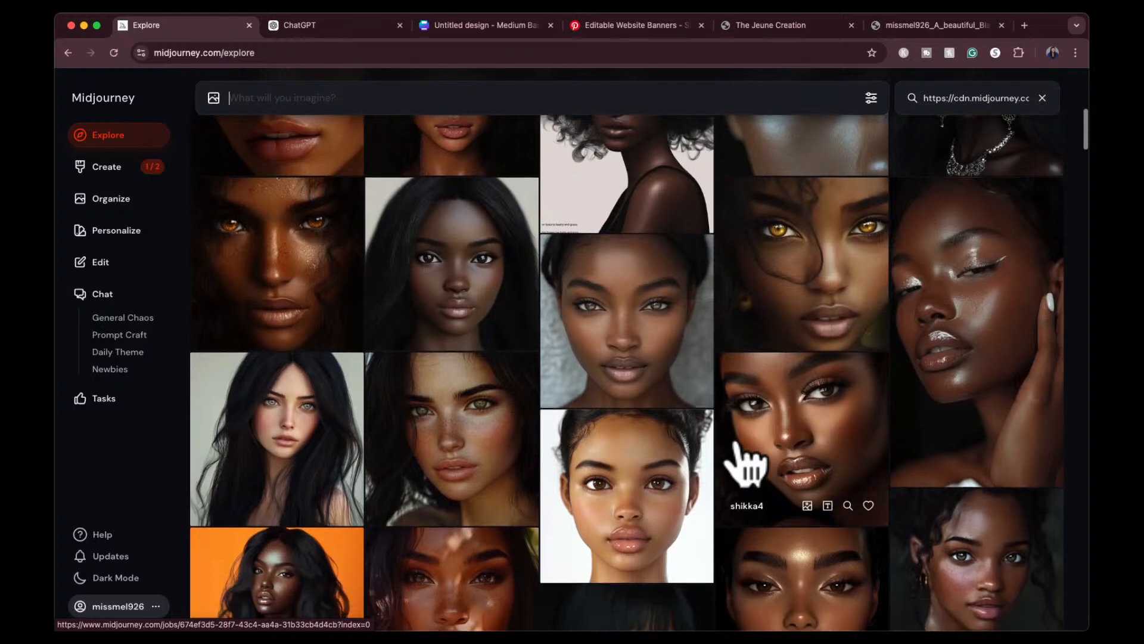
Browse the explore results for reference portraits and view the full-size image and prompt of the woman with long hair and full lips
scroll(745, 462, "down", 3)
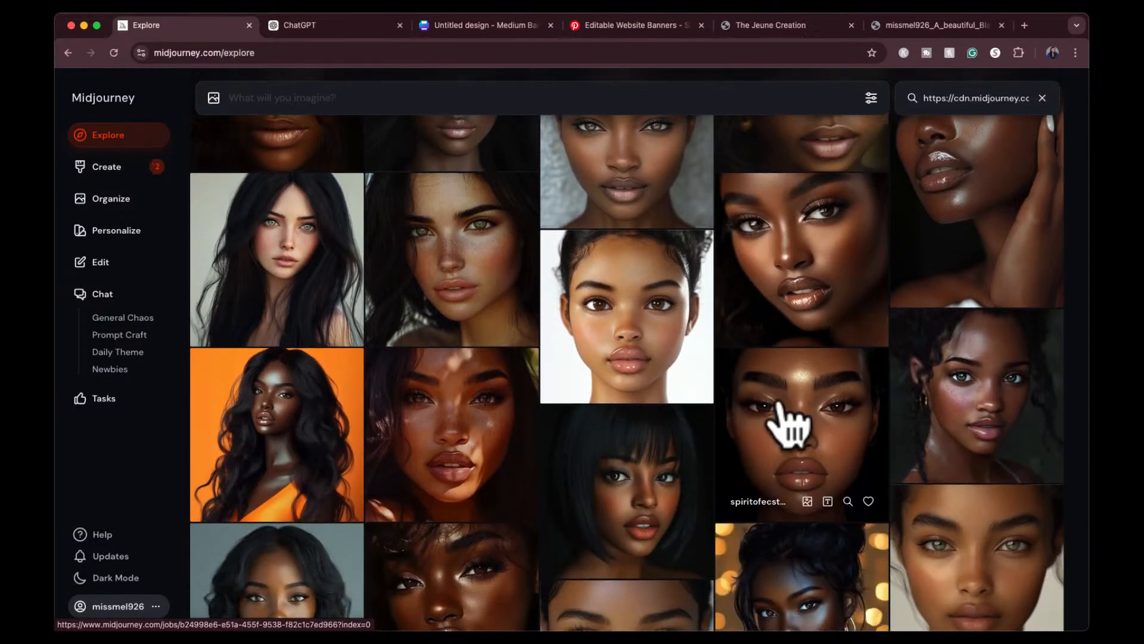
scroll(779, 405, "down", 3)
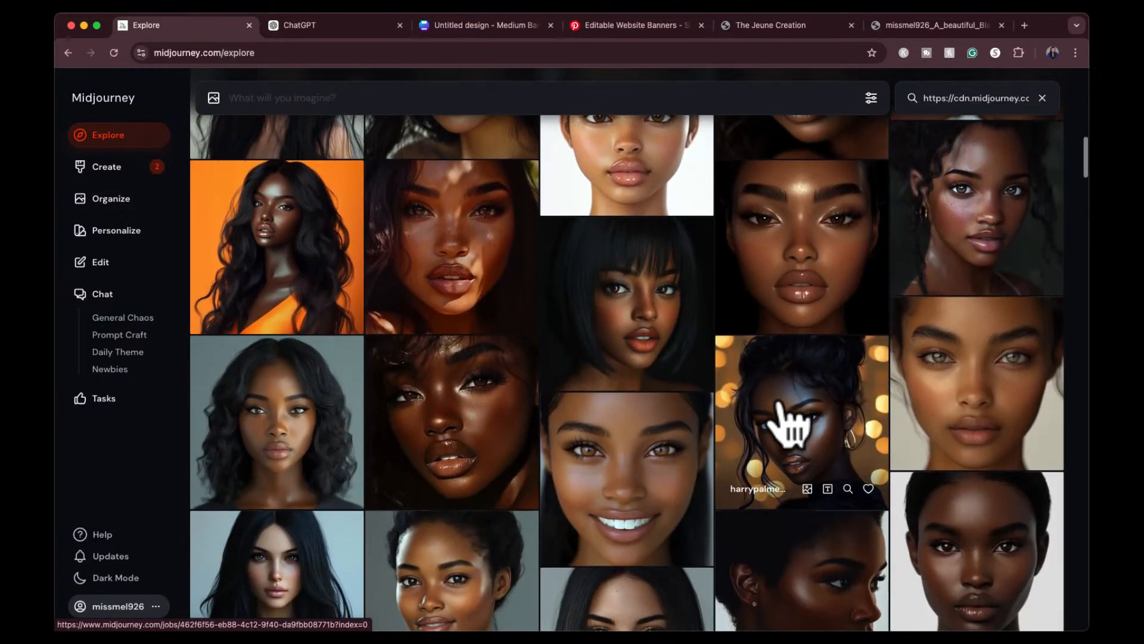
scroll(787, 421, "down", 2)
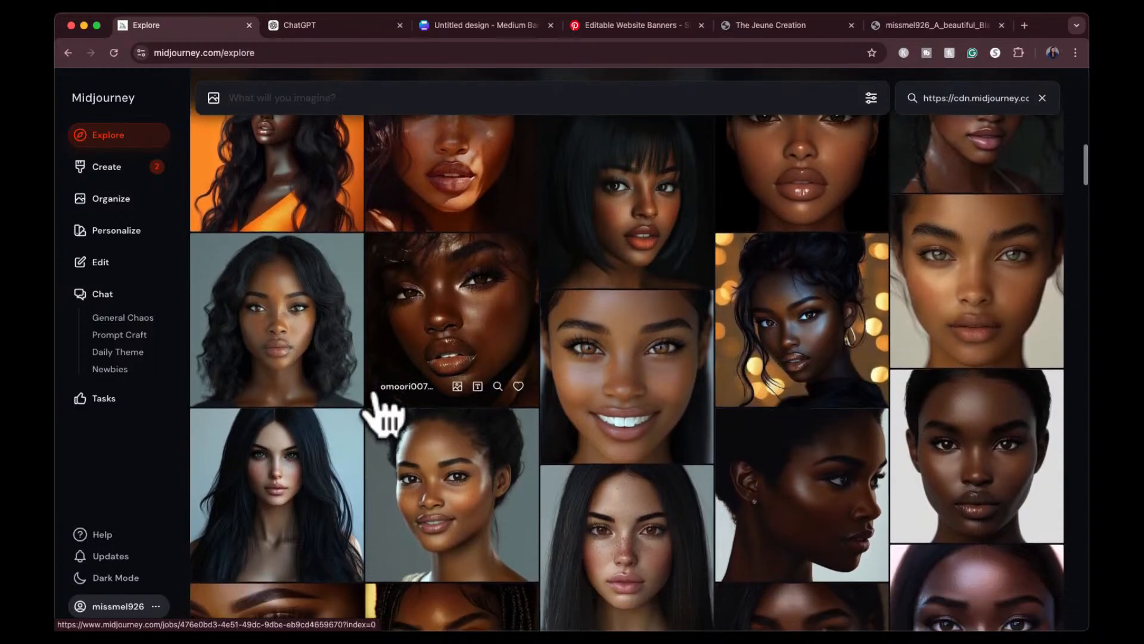
scroll(396, 511, "down", 7)
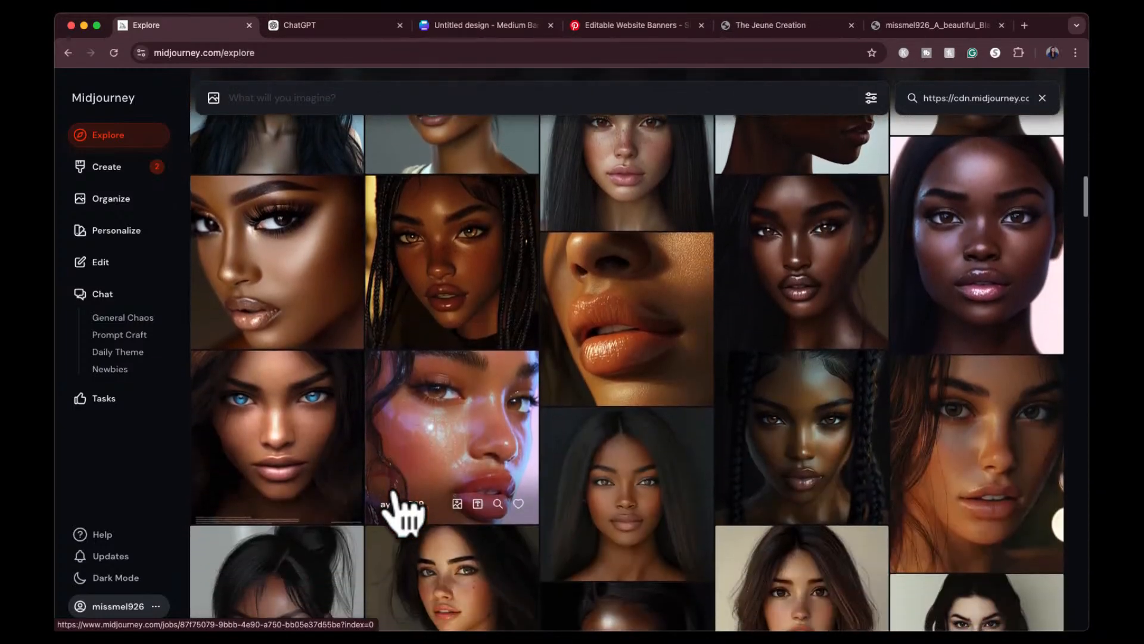
scroll(490, 405, "down", 7)
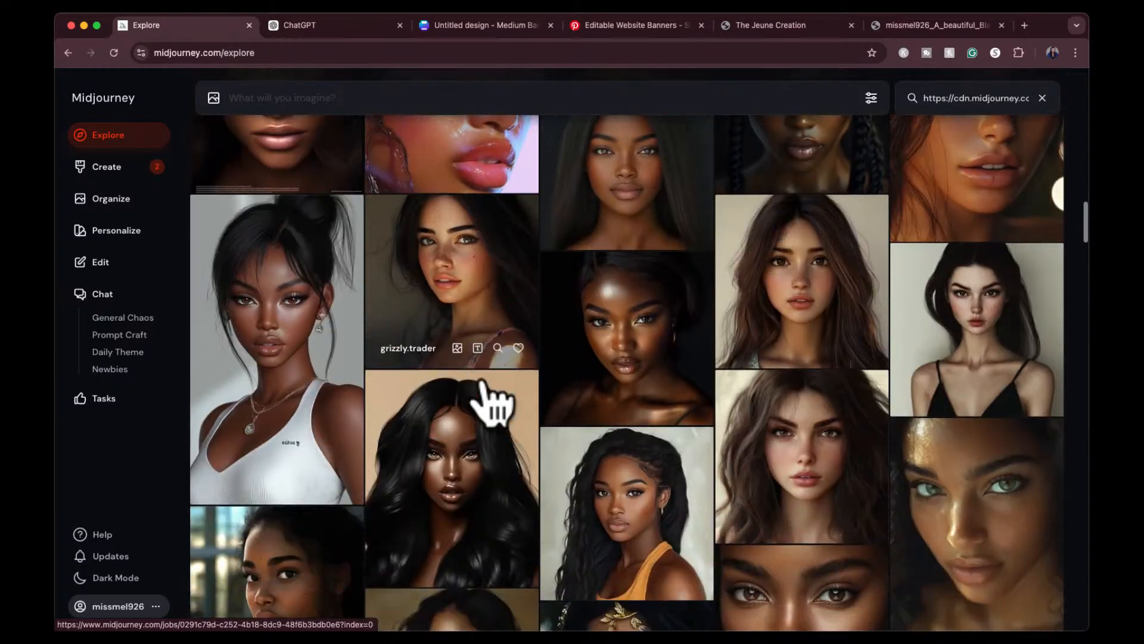
scroll(489, 405, "down", 6)
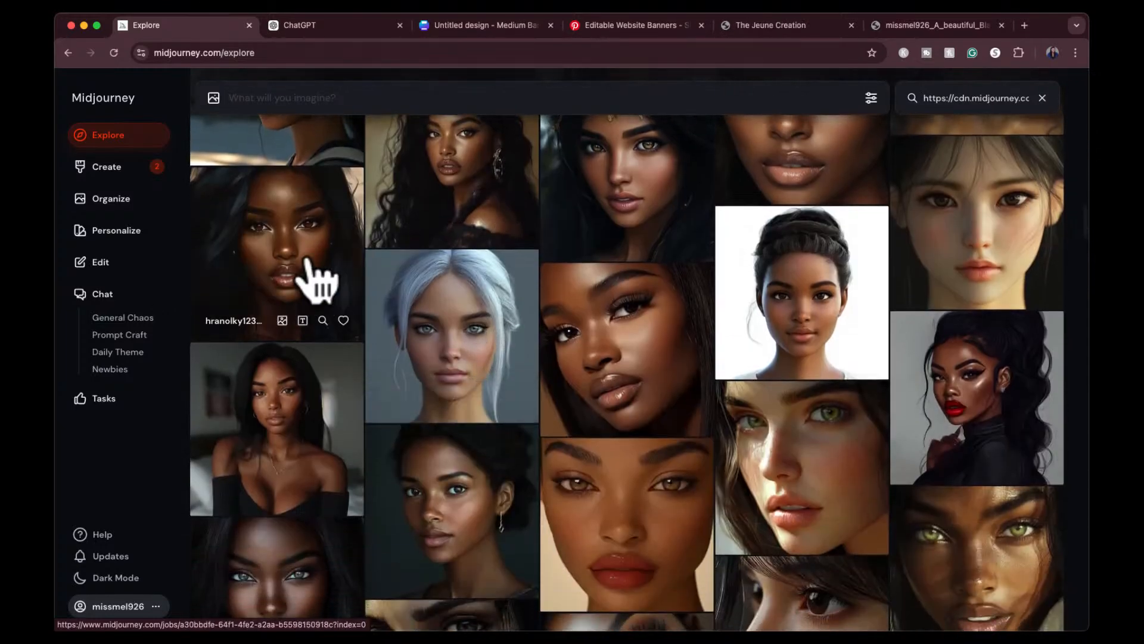
left_click(316, 280)
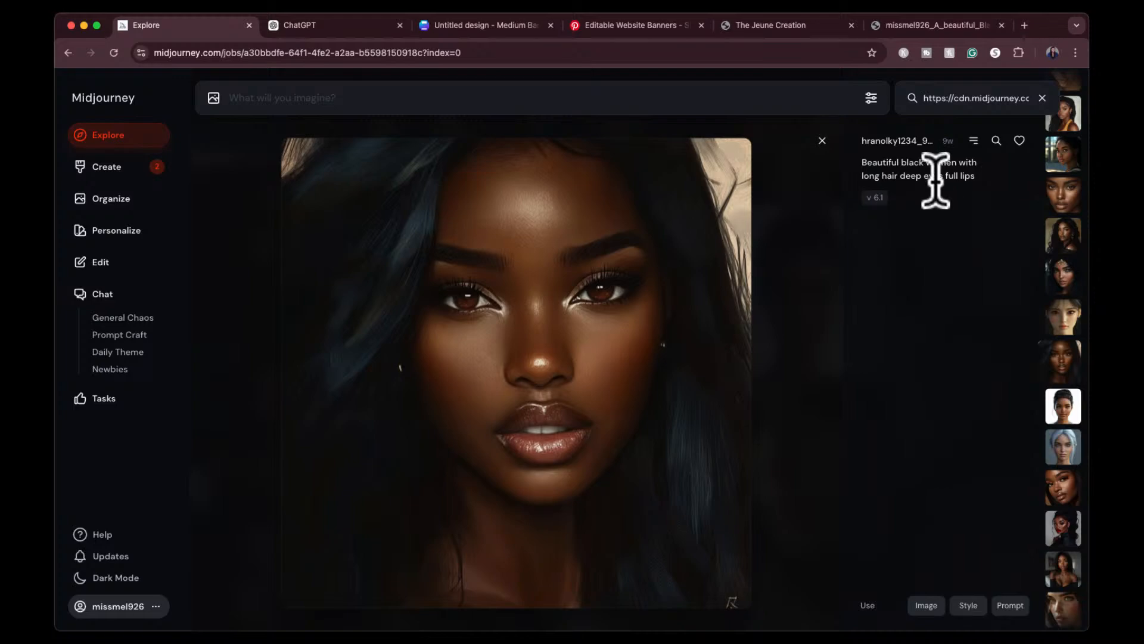
left_click(823, 142)
Find the tilted close-up portrait with long lashes and glossy lips and use it as an image reference for a new prompt
scroll(763, 447, "down", 6)
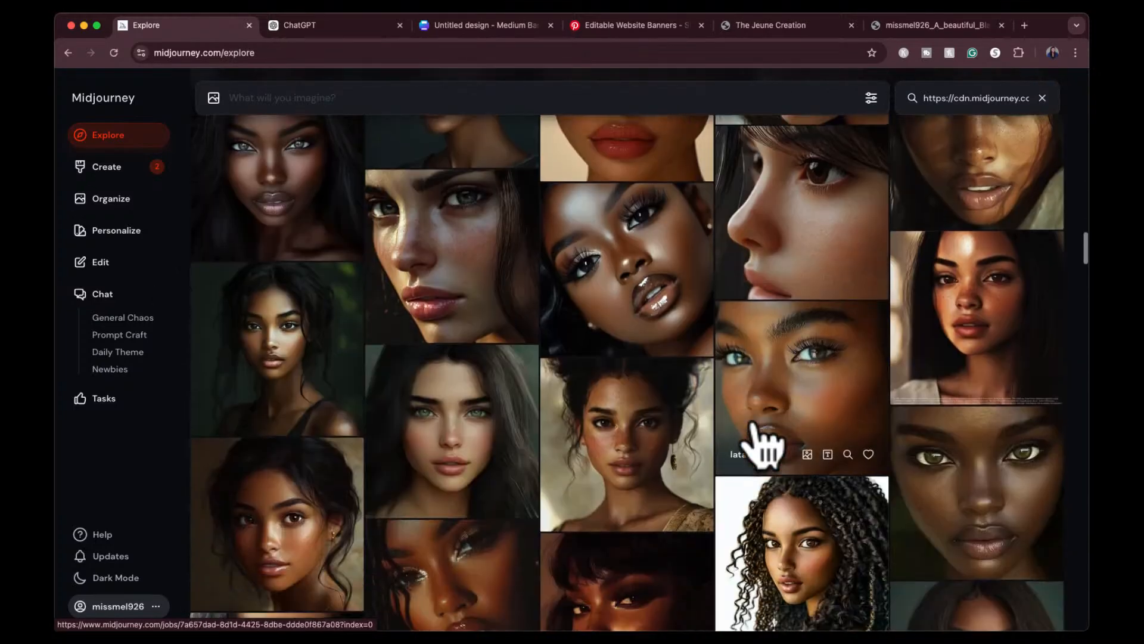
scroll(766, 447, "down", 2)
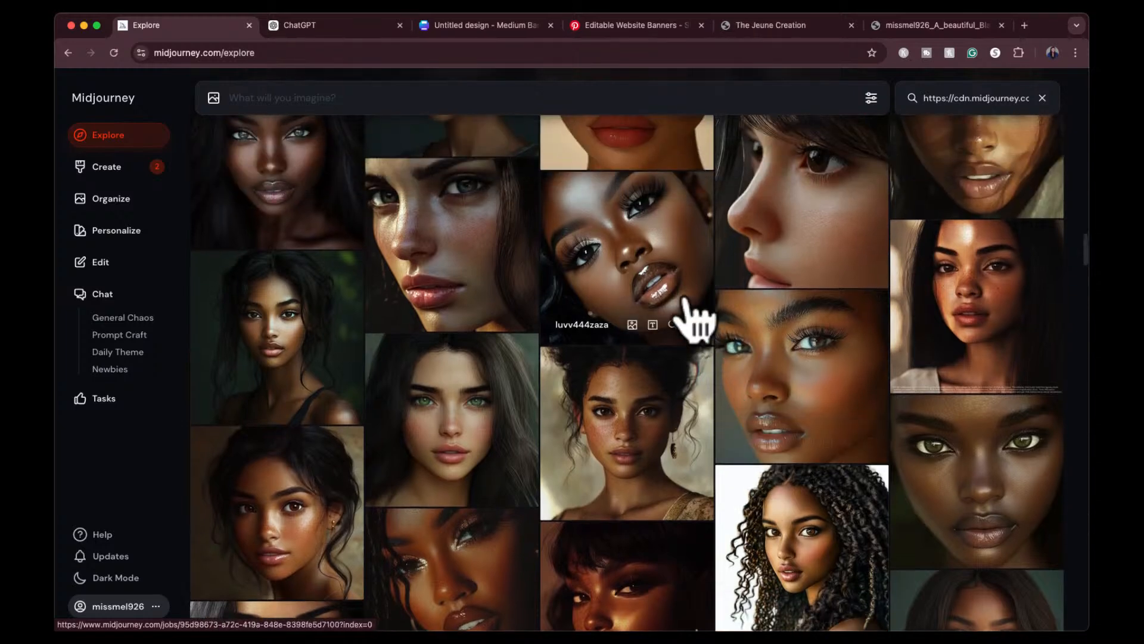
left_click(669, 281)
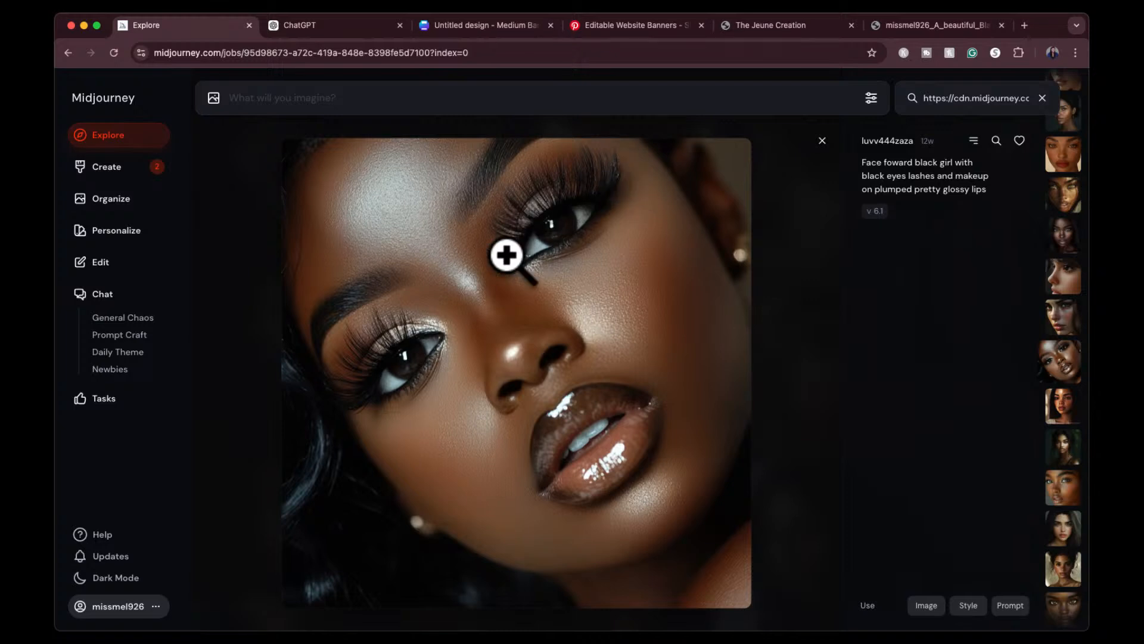
left_click(516, 222)
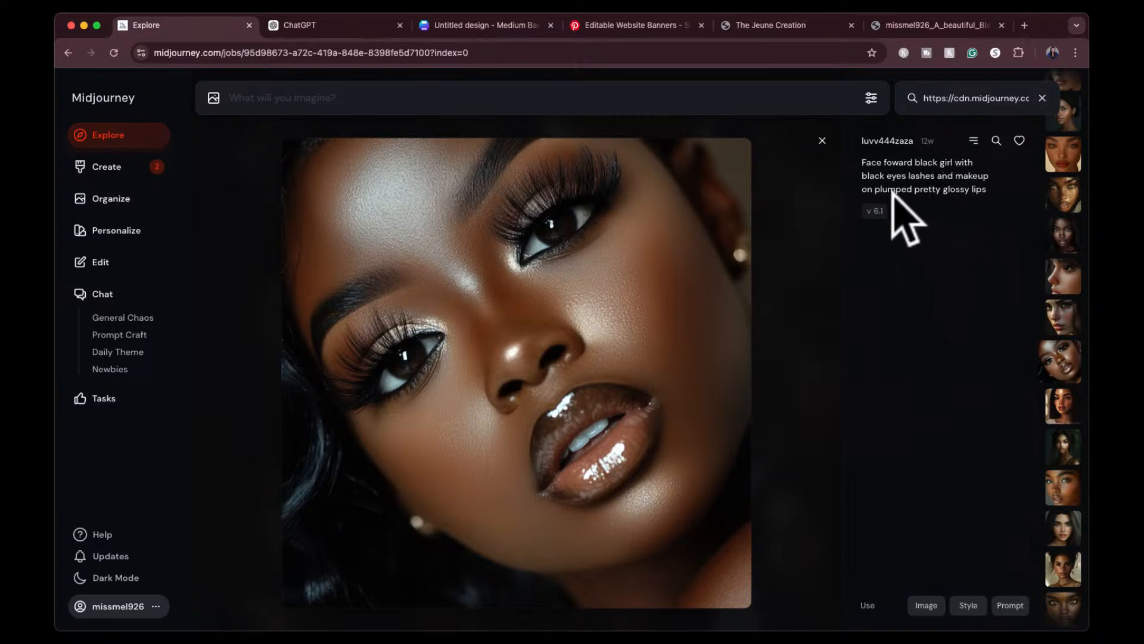
left_click(924, 605)
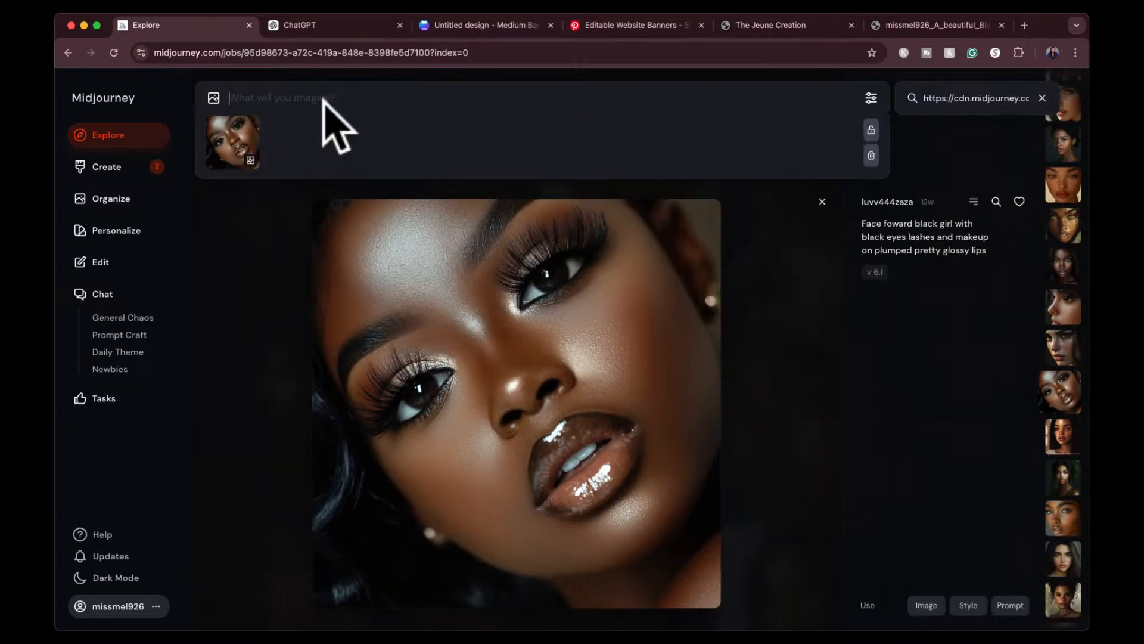
Write the prompt "face forward black girl with ebony skin long eyelashes, cute and bold makeup against a white background"
type("face forward black girl with ebony skin")
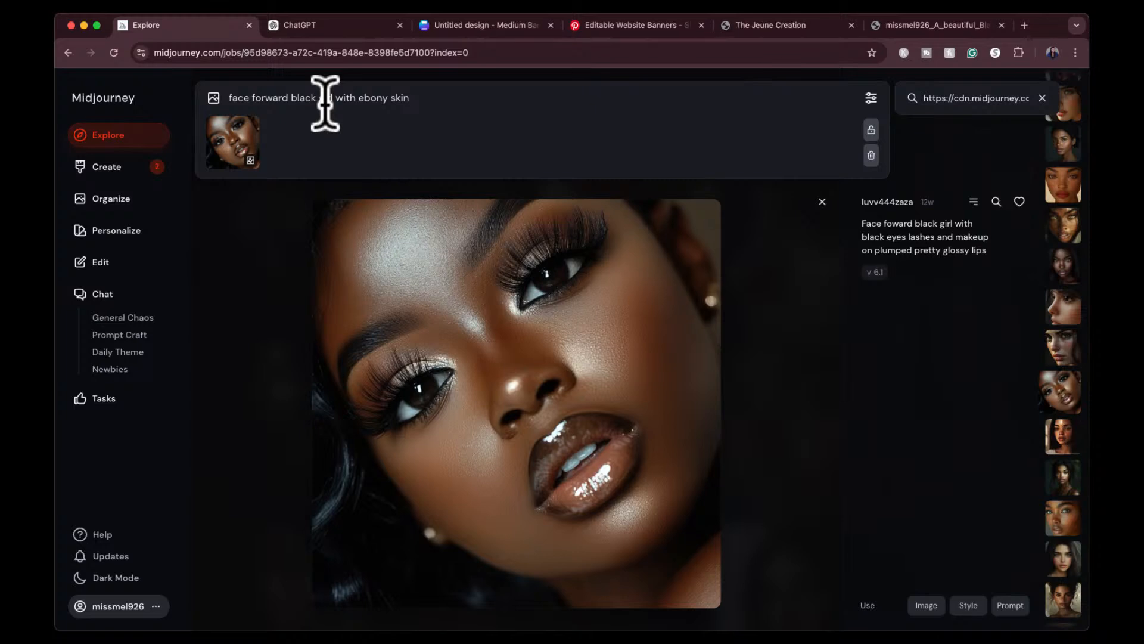
type("eyelashes, cute and bold make")
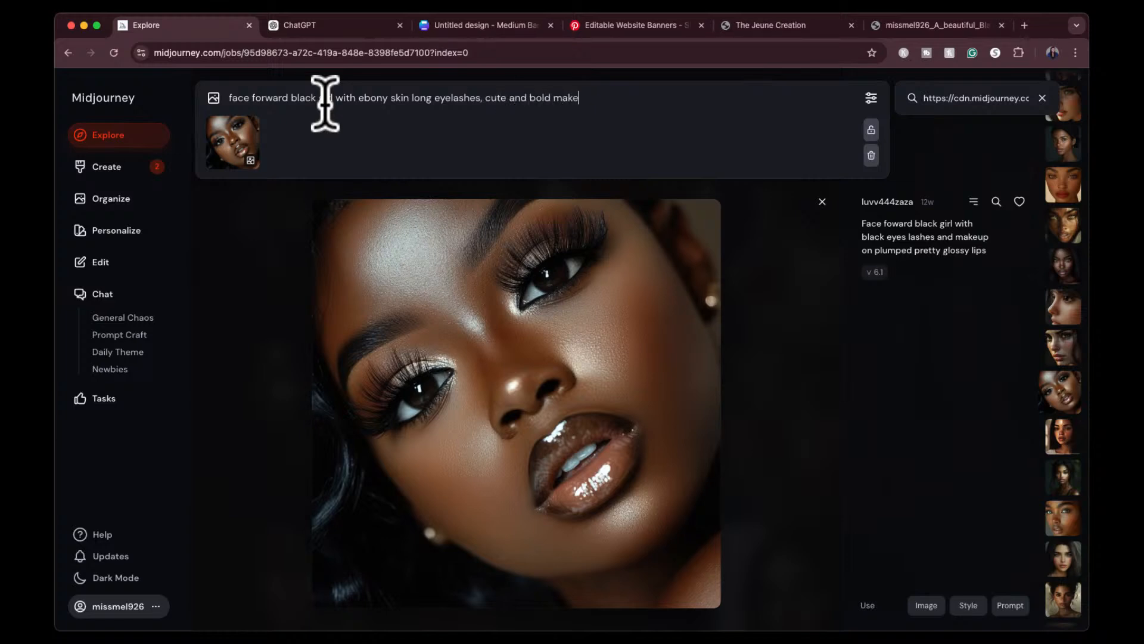
type("up against a white backgro")
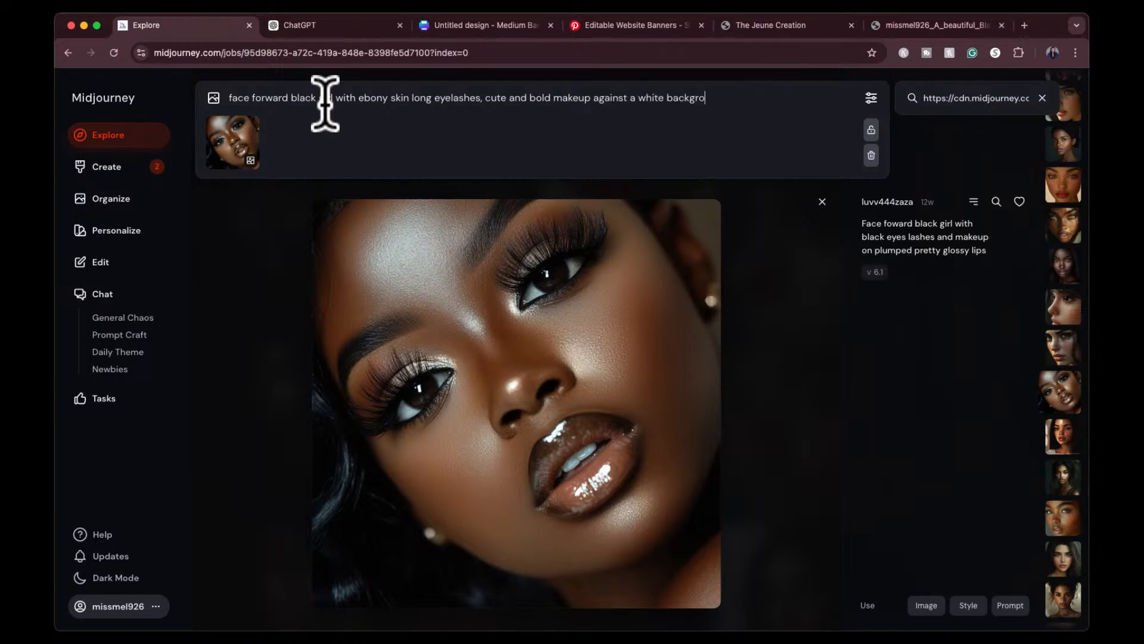
type("und")
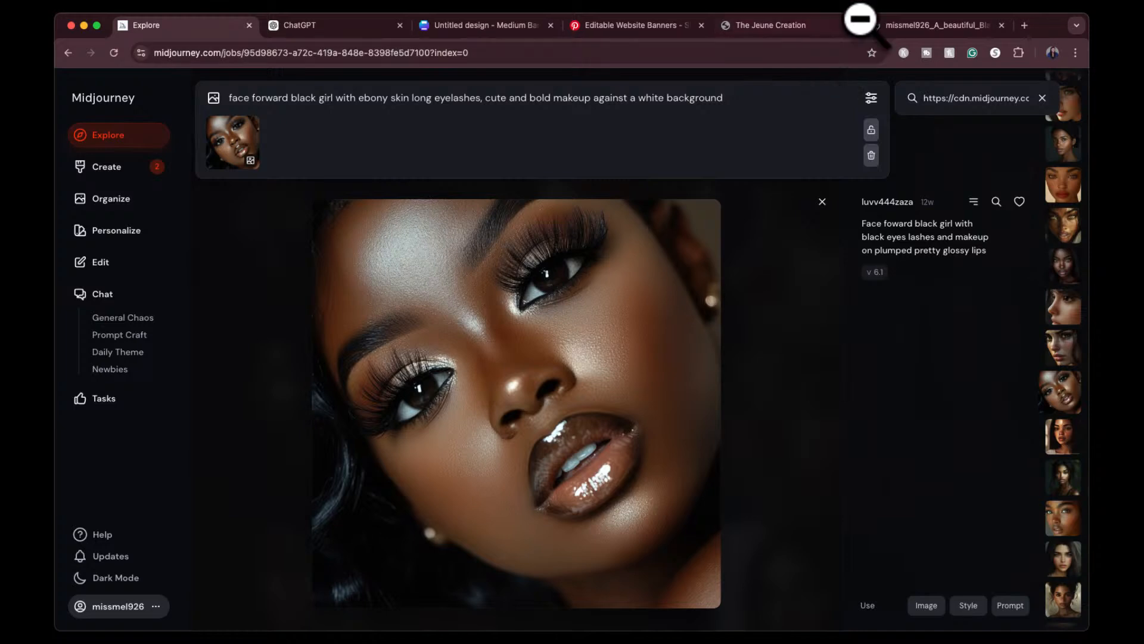
Set the image size to Portrait 3:4 and submit the prompt for generation
left_click(870, 97)
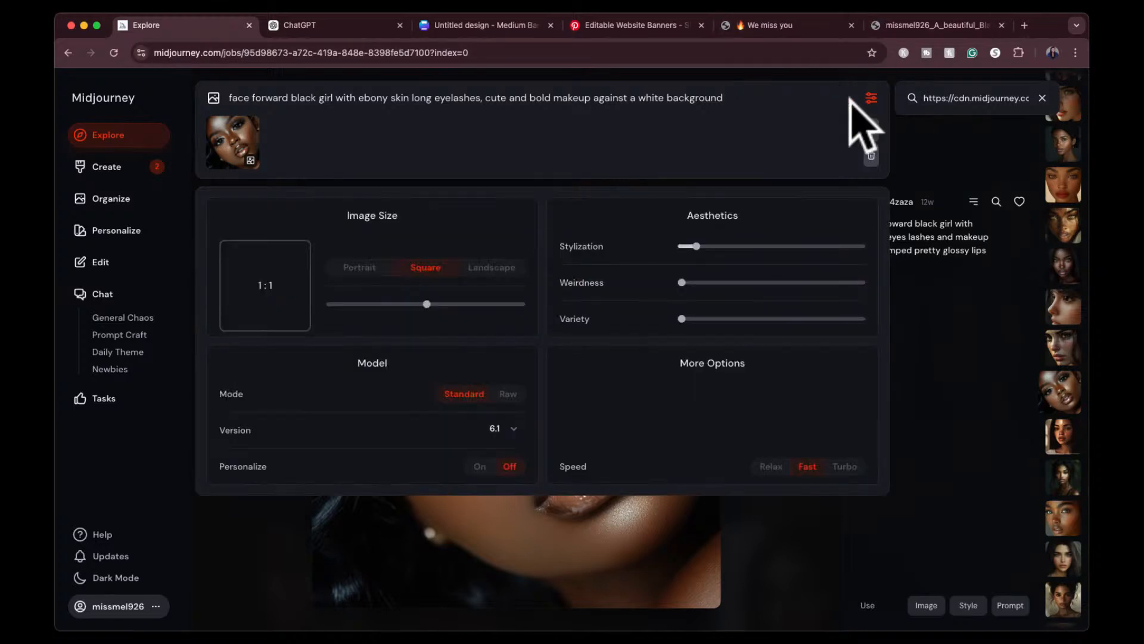
left_click(342, 271)
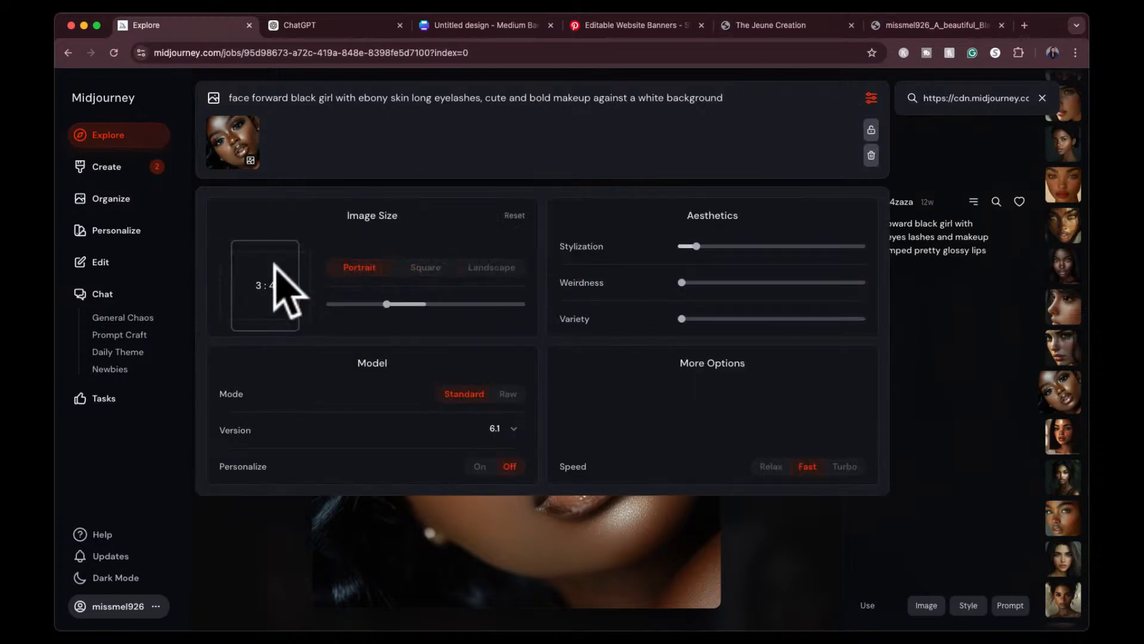
key("Return")
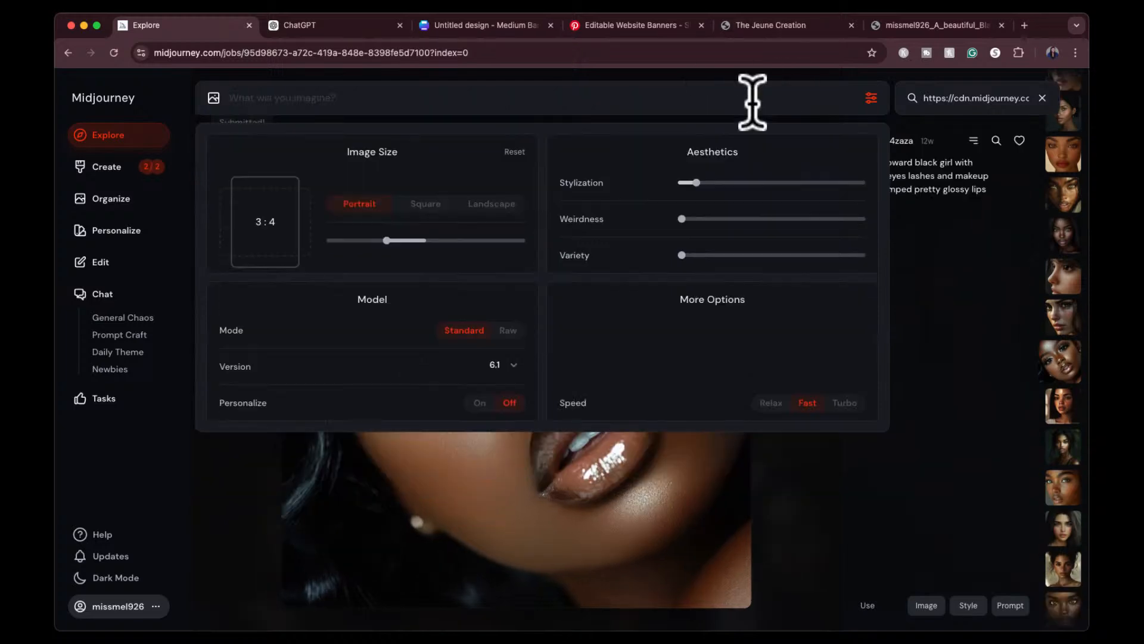
Review the own creations and view the second 2:3 zoomed-out profile image of the woman with long black hair at full size
left_click(116, 170)
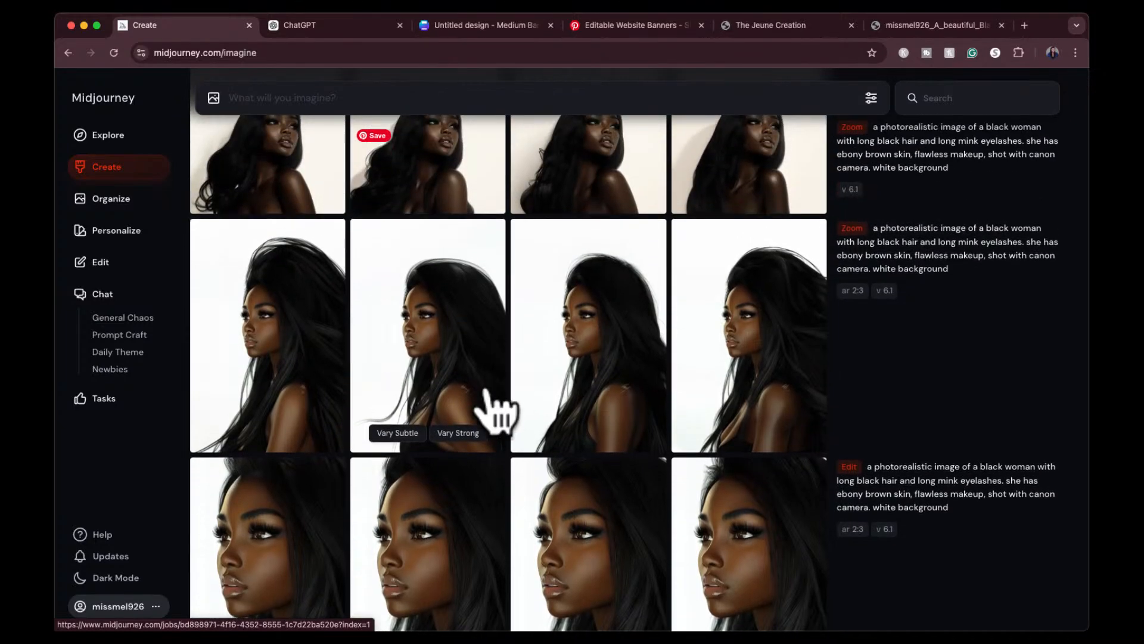
scroll(491, 337, "up", 2)
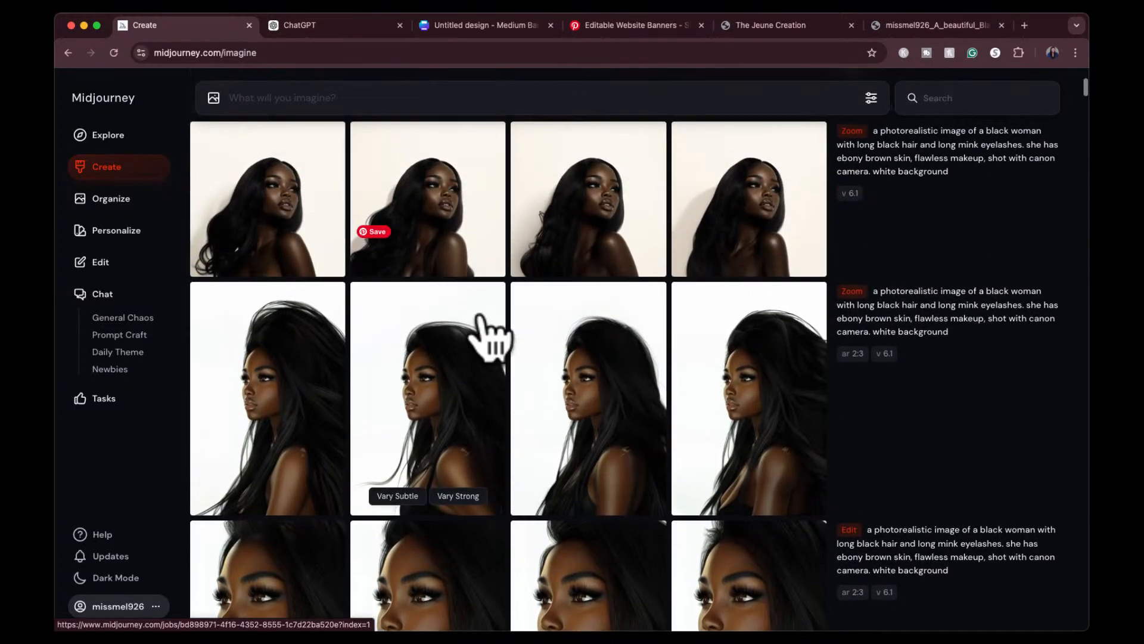
scroll(460, 411, "down", 4)
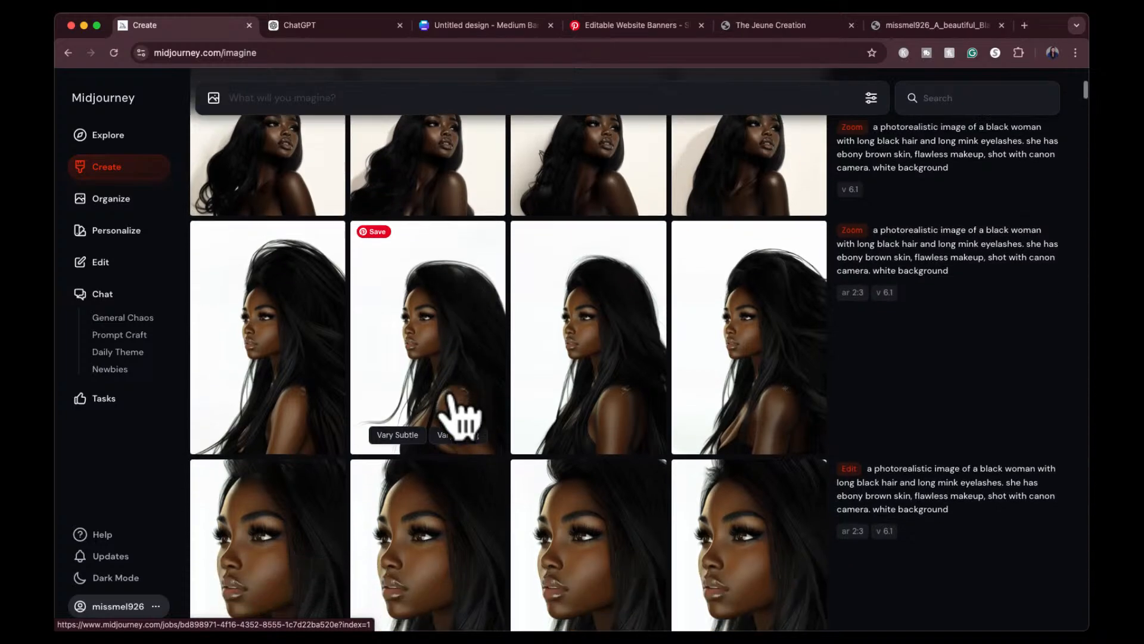
scroll(460, 416, "down", 2)
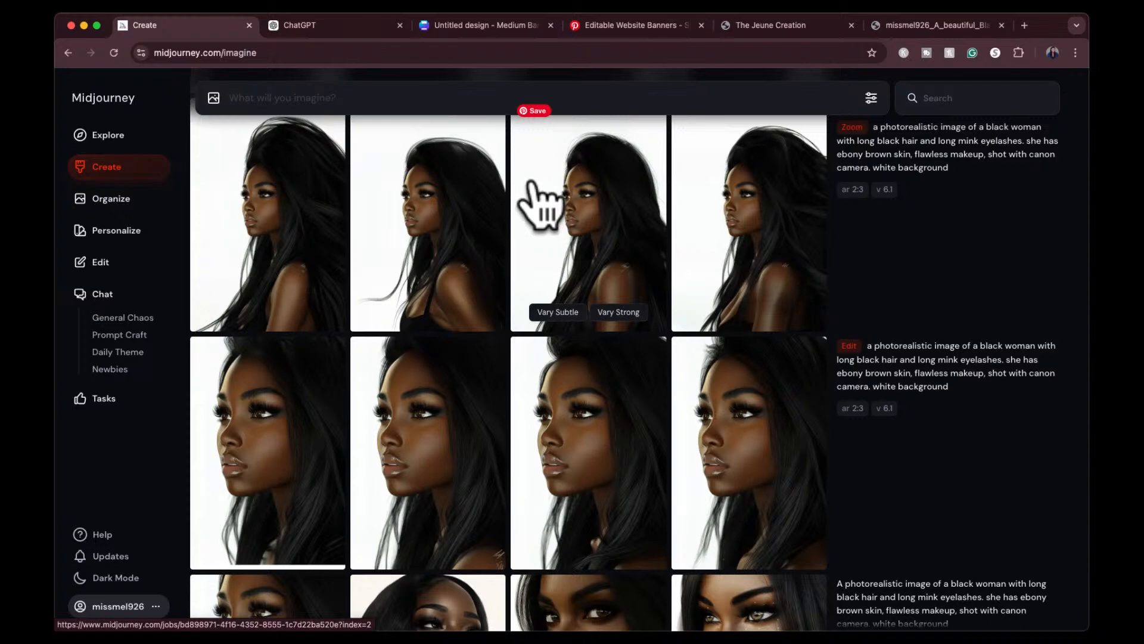
left_click(444, 240)
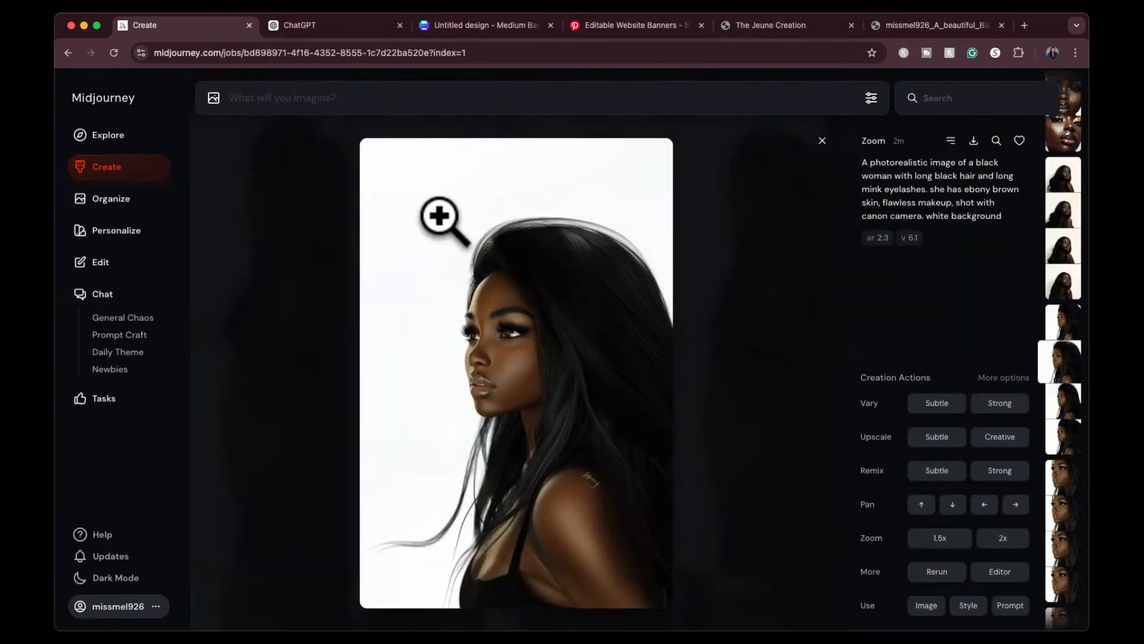
left_click(823, 141)
Compare the four square zoomed-out portraits at full size and create a strong variation of the first one
scroll(730, 399, "up", 3)
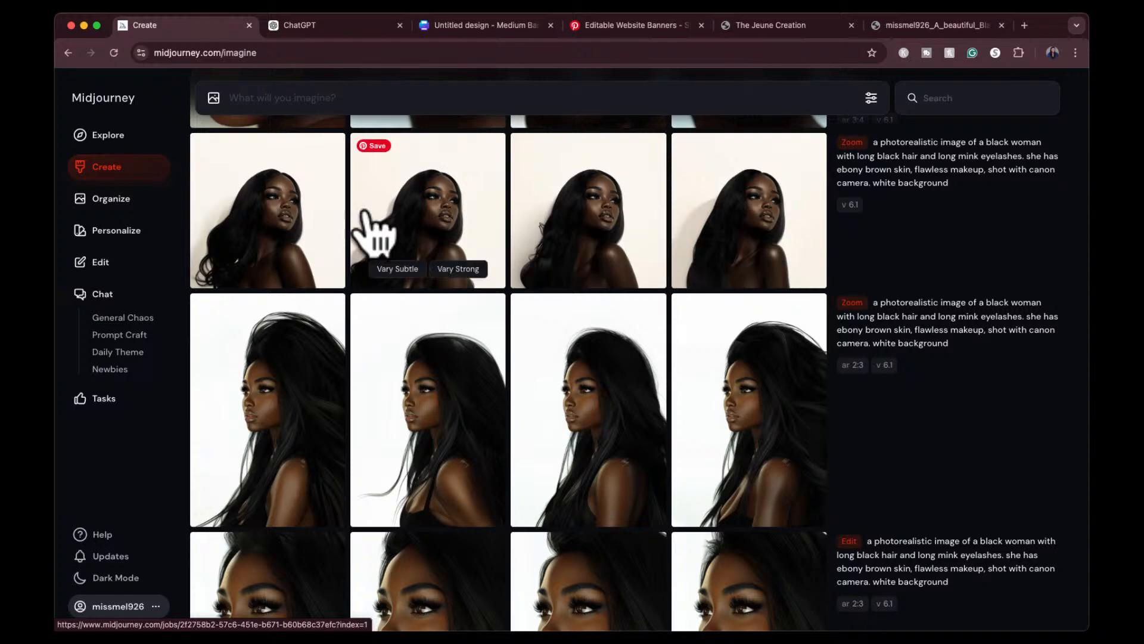
left_click(268, 243)
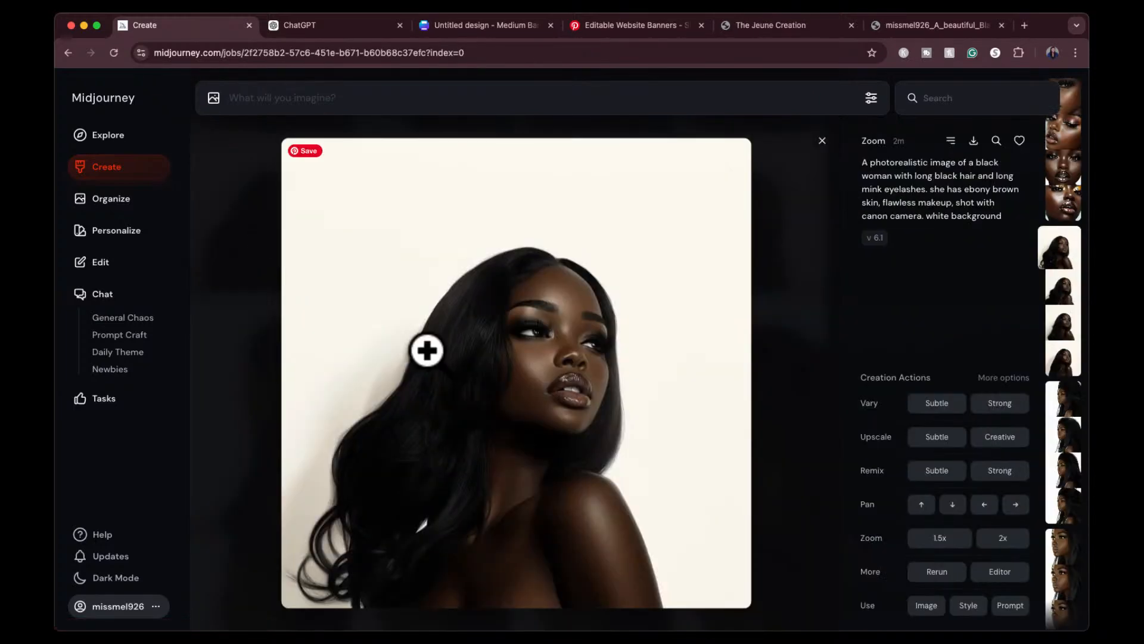
scroll(427, 350, "down", 1)
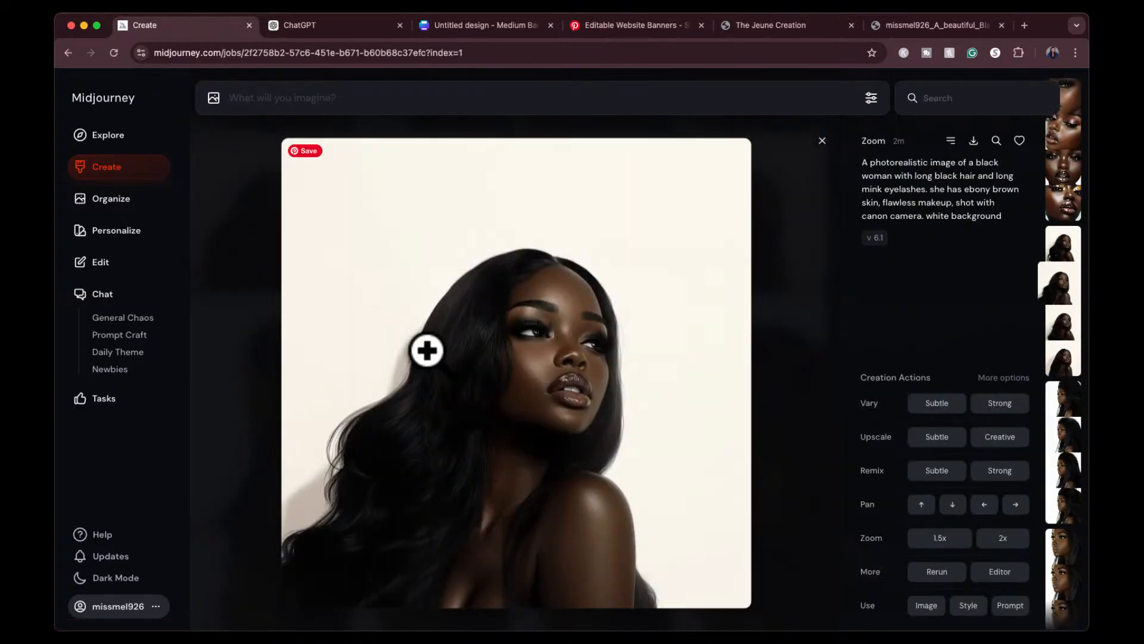
scroll(426, 351, "down", 1)
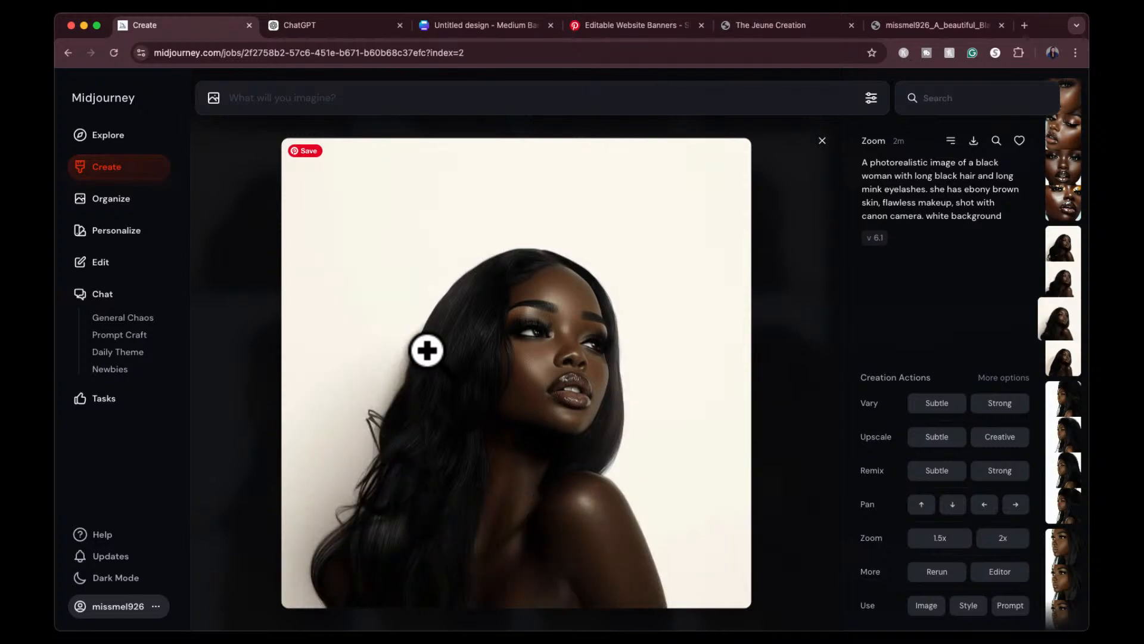
scroll(427, 350, "down", 1)
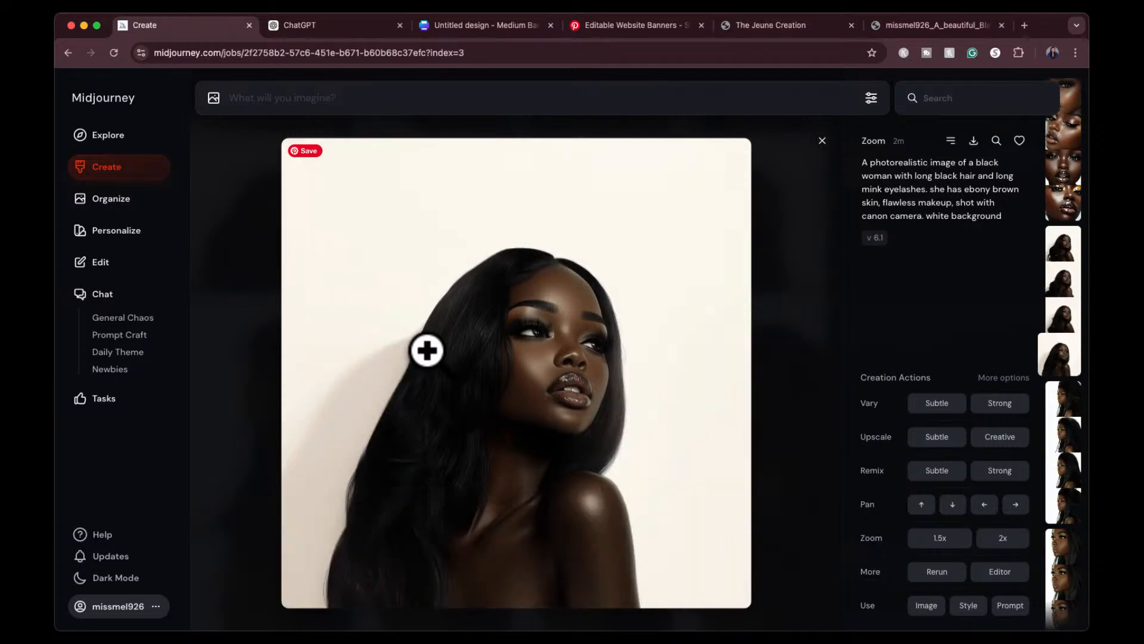
scroll(427, 350, "up", 3)
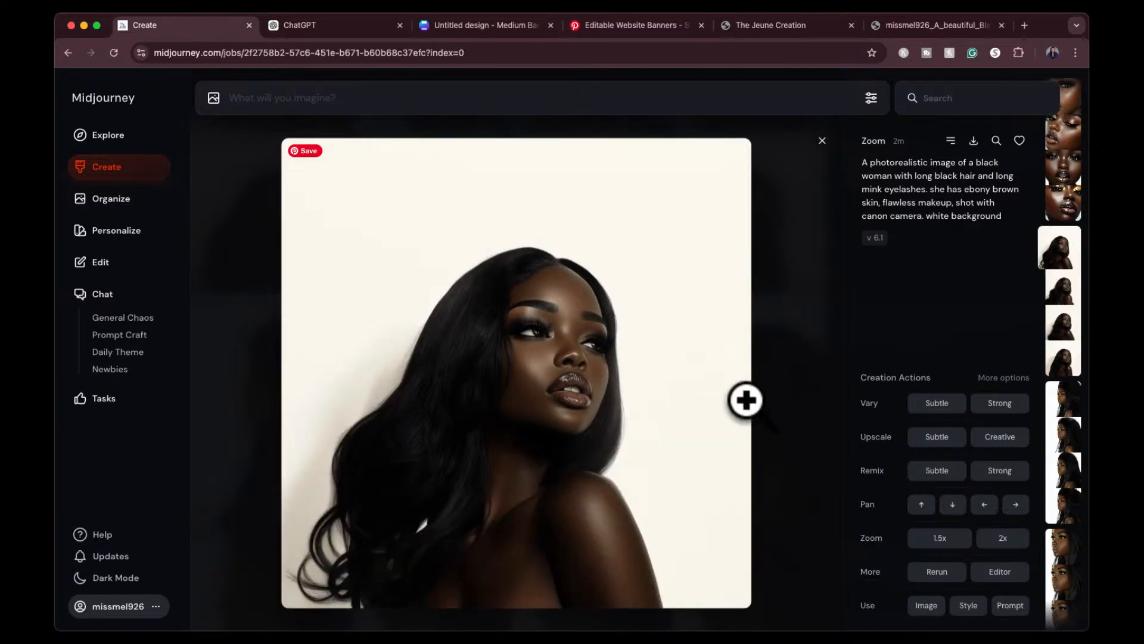
left_click(1001, 404)
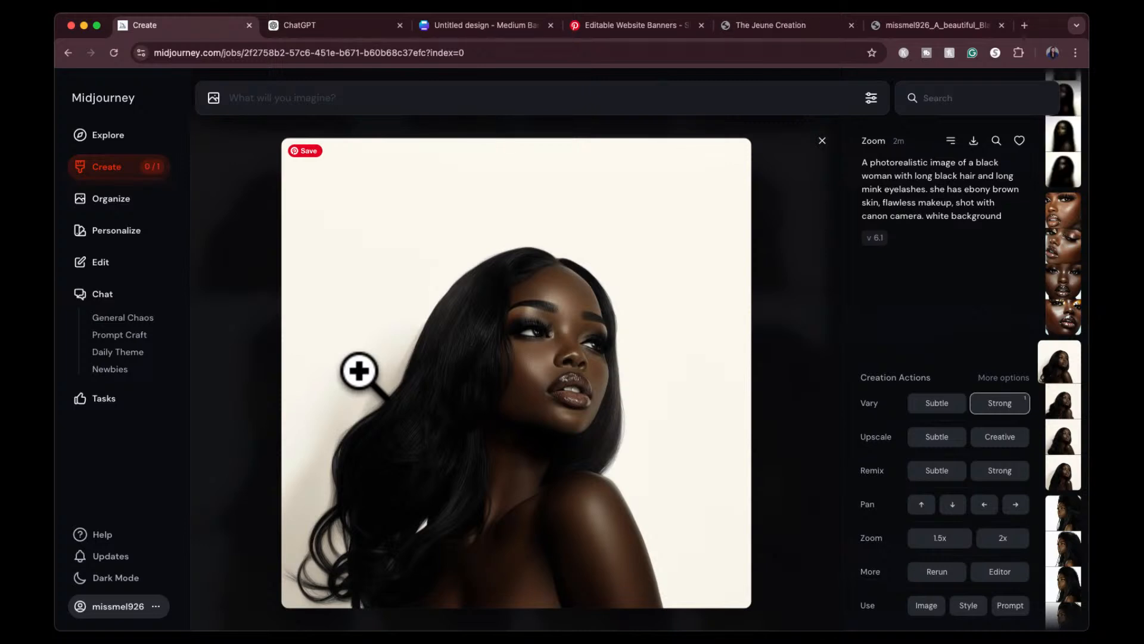
Return to the newest creations, add the face-forward job's reference image to the prompt, and view that reference enlarged
left_click(119, 170)
scroll(398, 275, "up", 7)
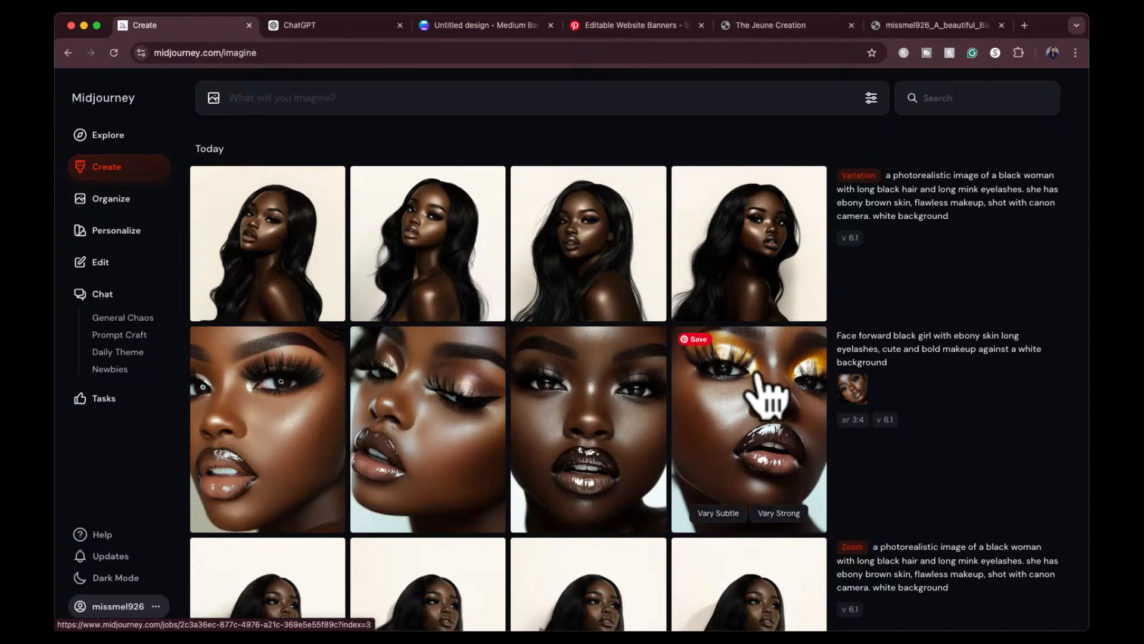
left_click(846, 385)
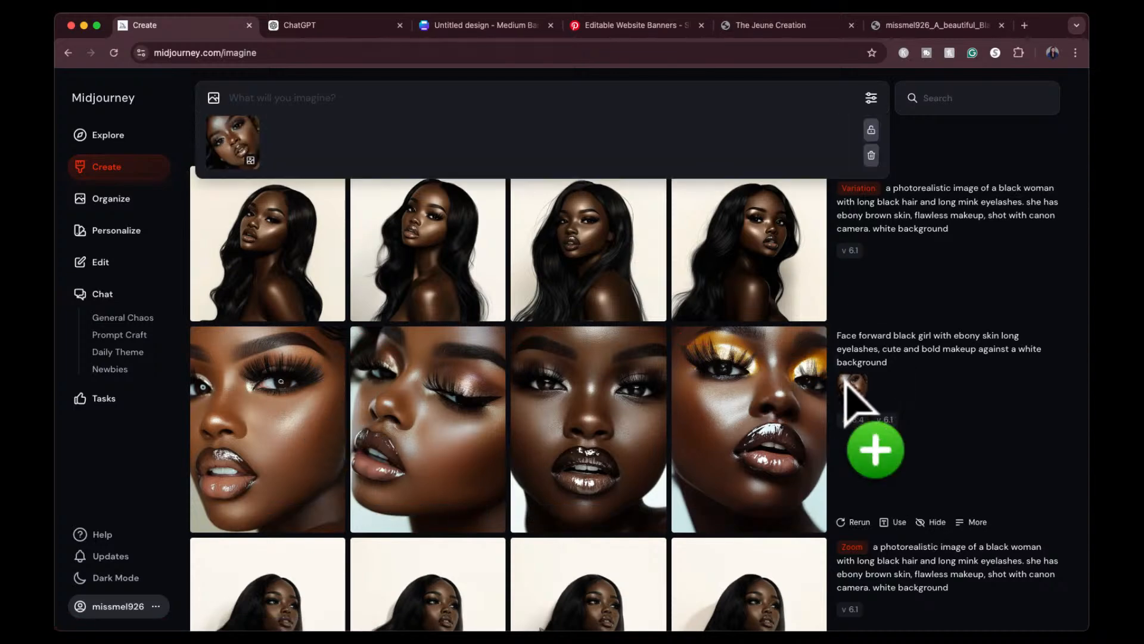
left_click(231, 136)
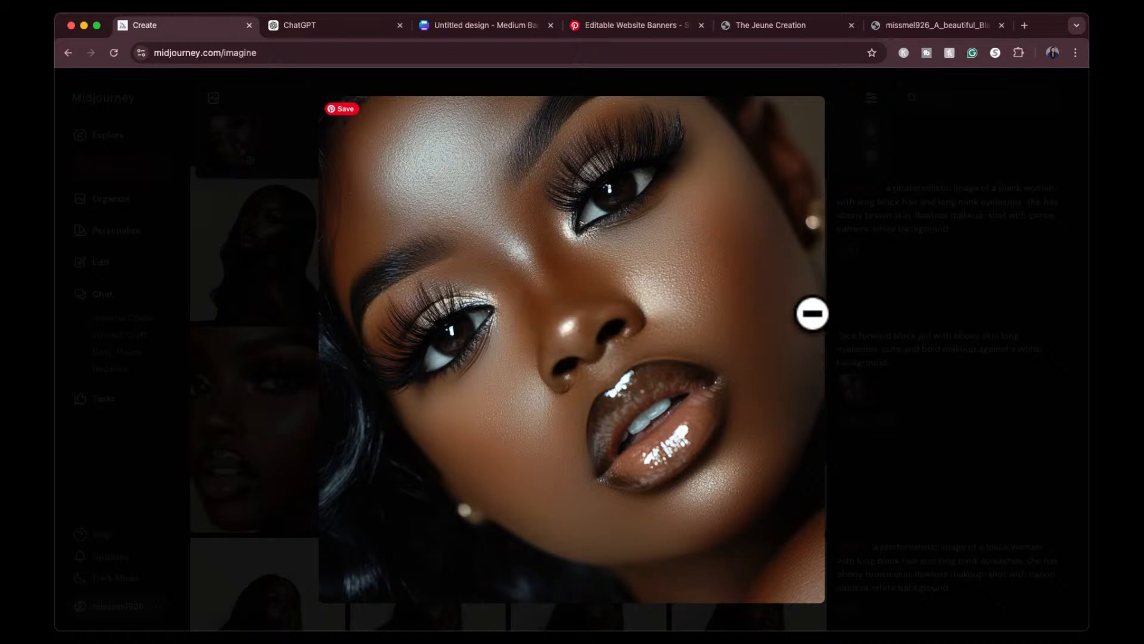
left_click(858, 305)
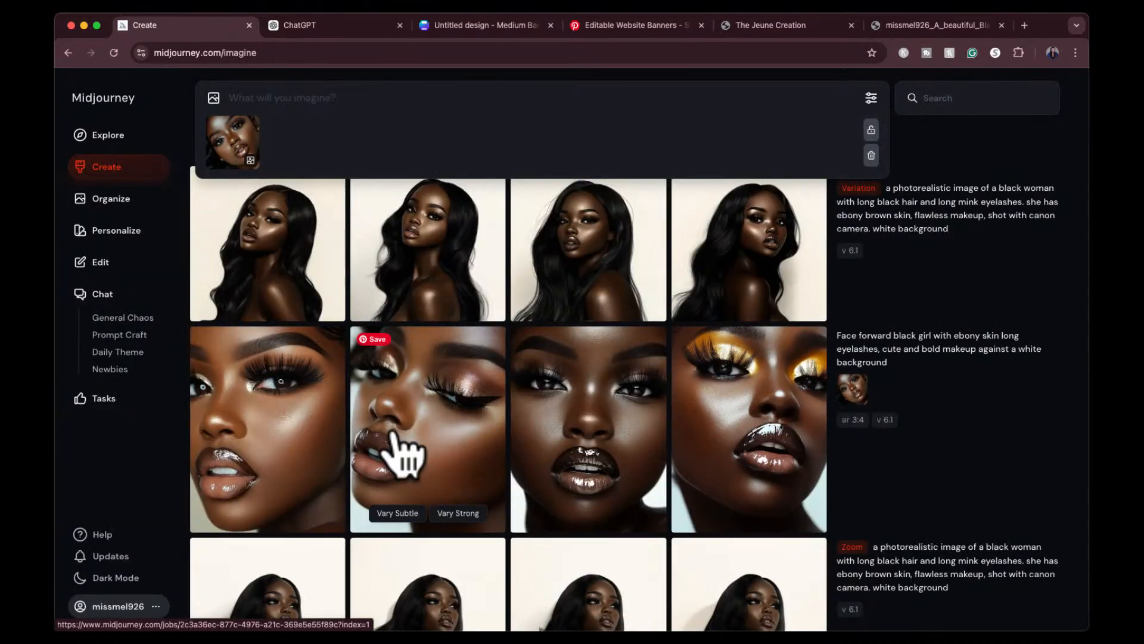
Compare the close-up 3:4 portraits from the face-forward prompt at full size
left_click(273, 434)
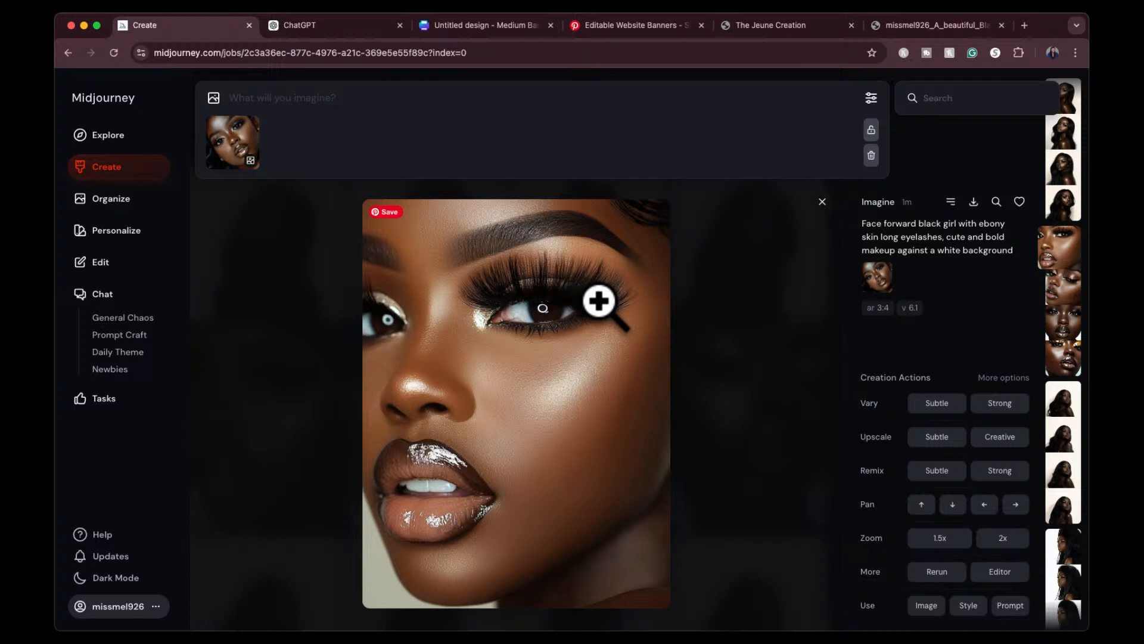
key("Right")
key("Right")
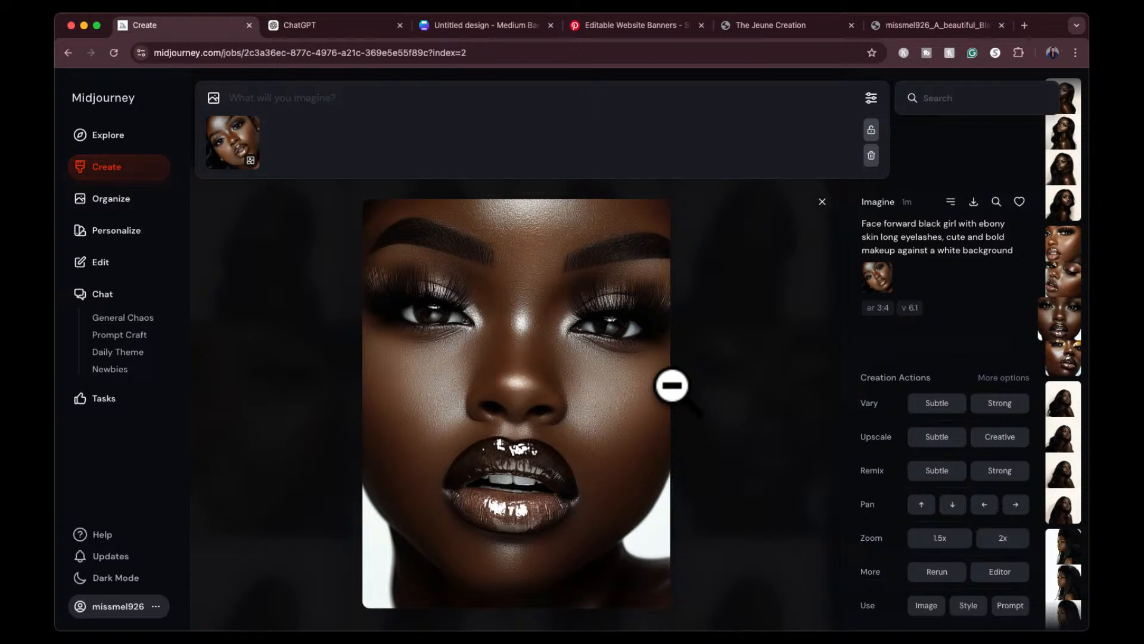
key("Right")
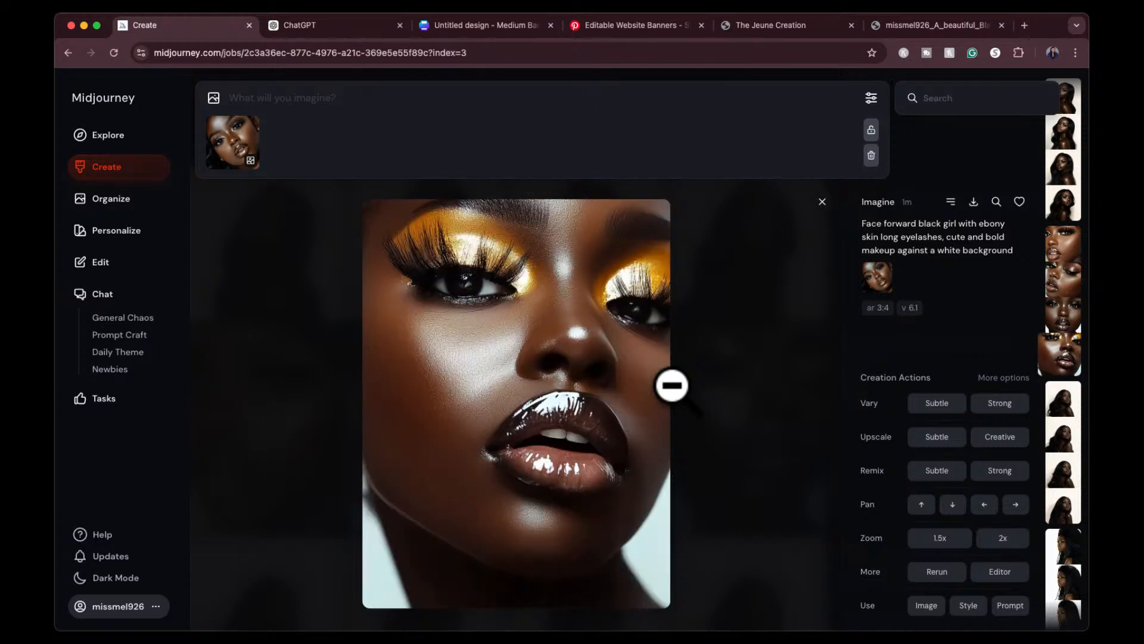
key("Left")
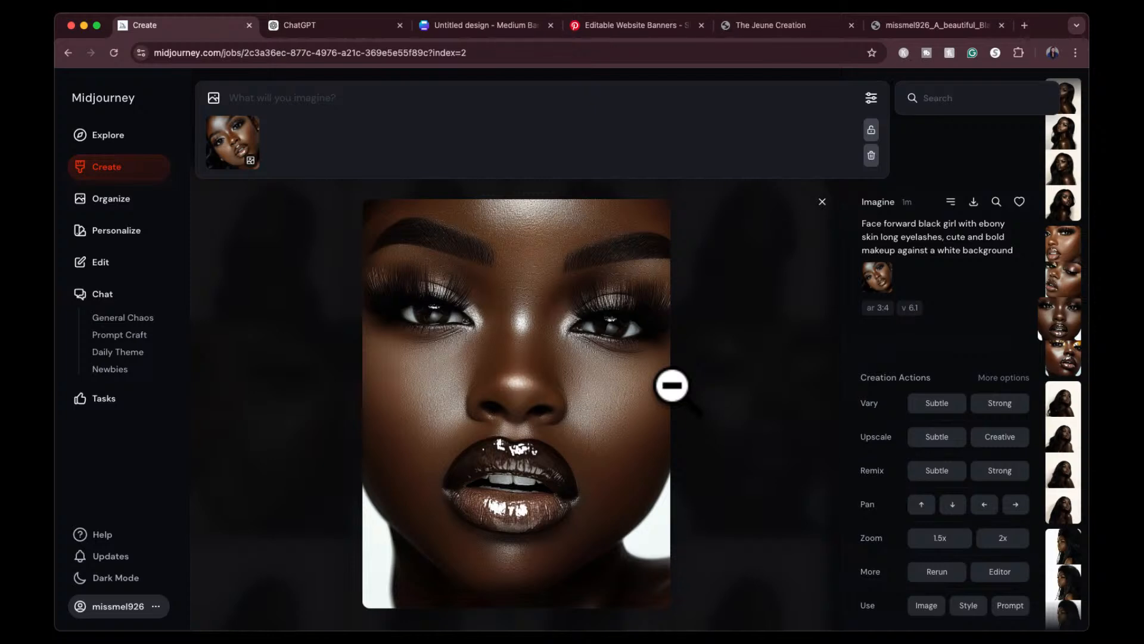
left_click(823, 202)
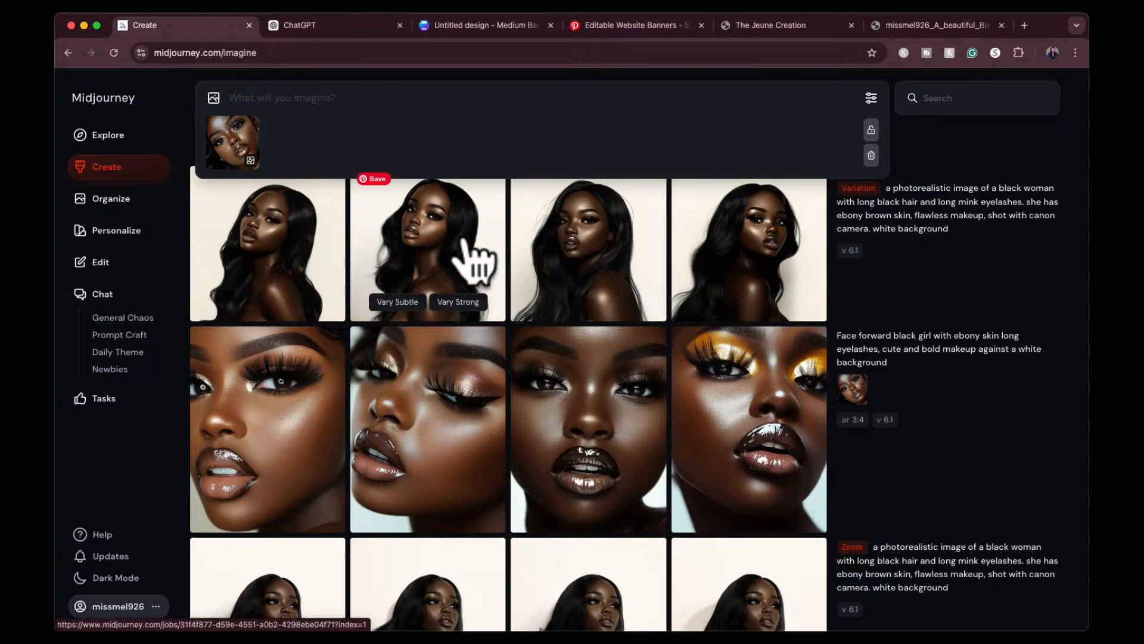
Clear the reference image from the prompt and run a subtle upscale of the second long-haired variation portrait
left_click(476, 256)
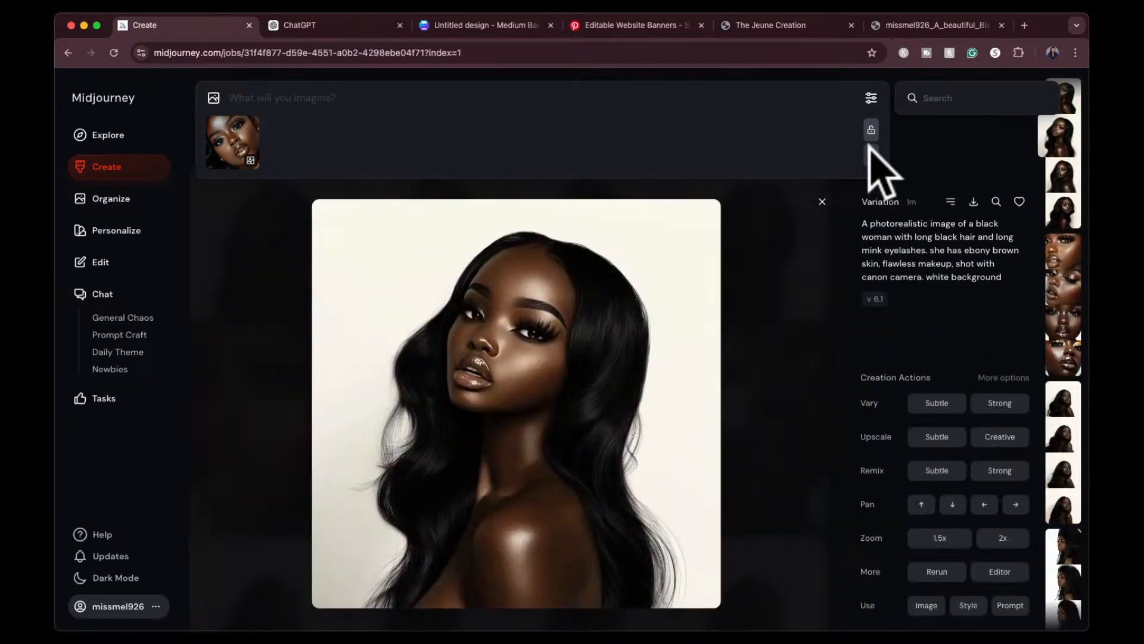
left_click(872, 153)
key("Right")
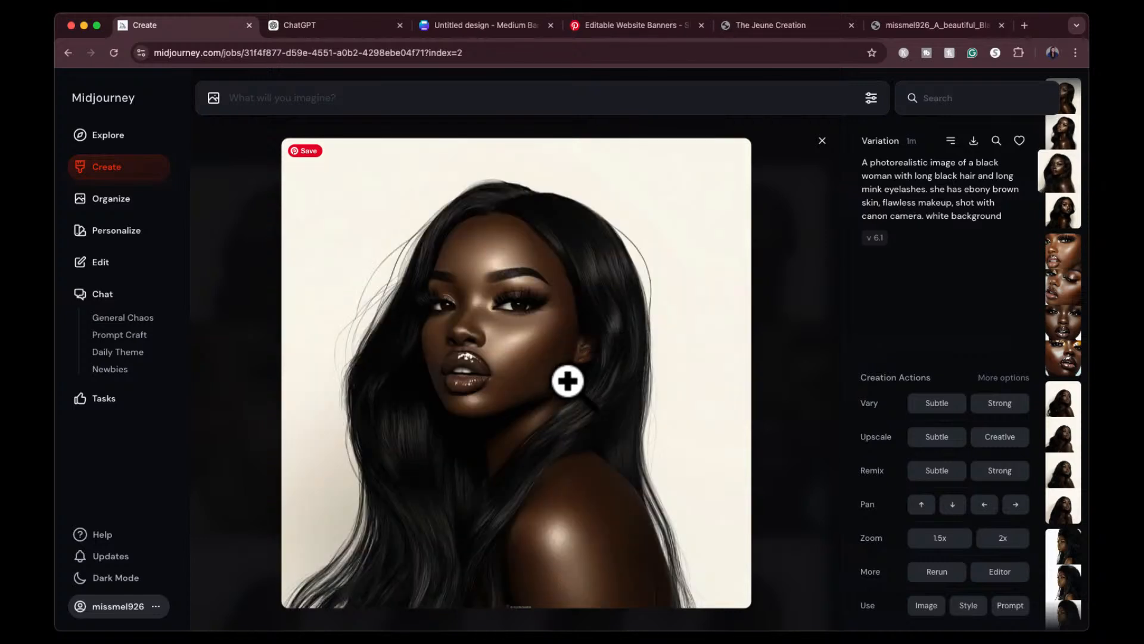
key("Left")
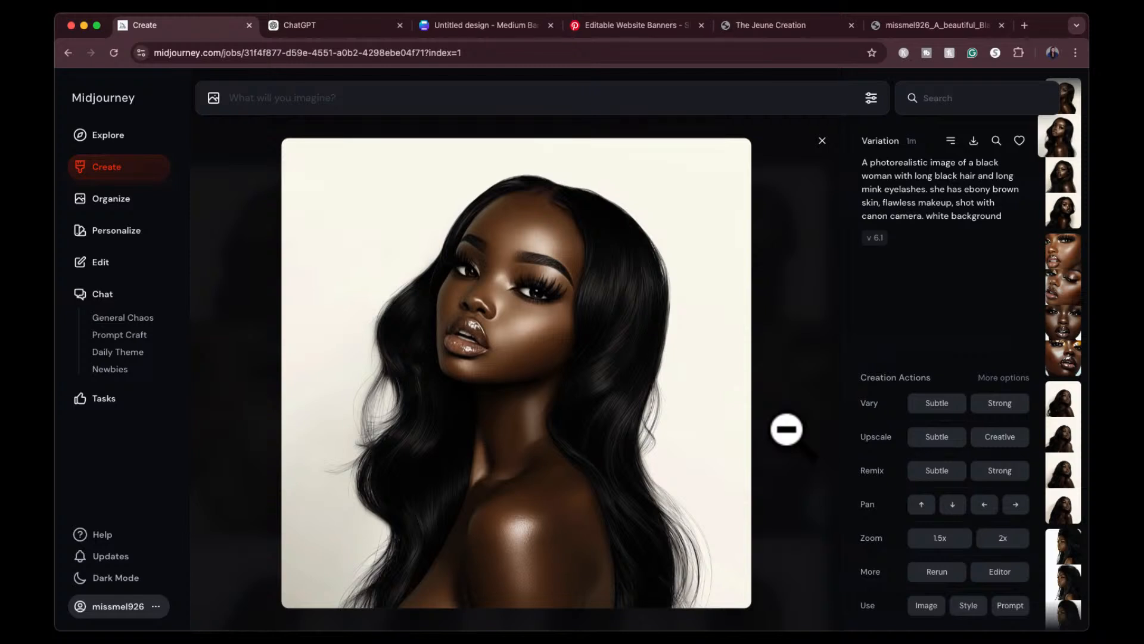
mouse_move(894, 434)
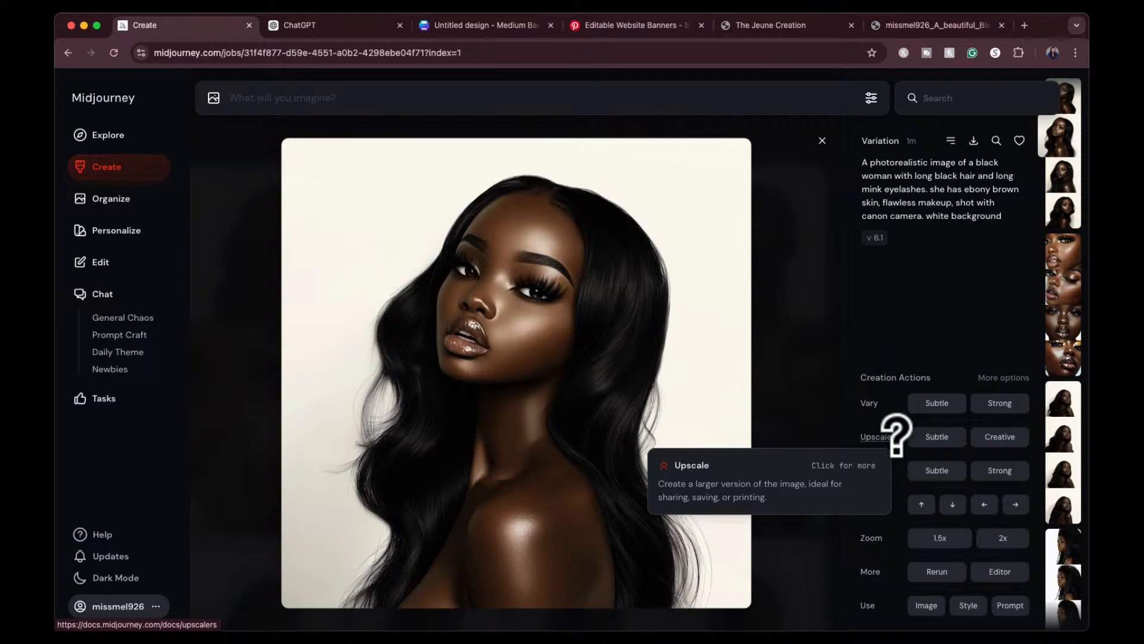
left_click(936, 438)
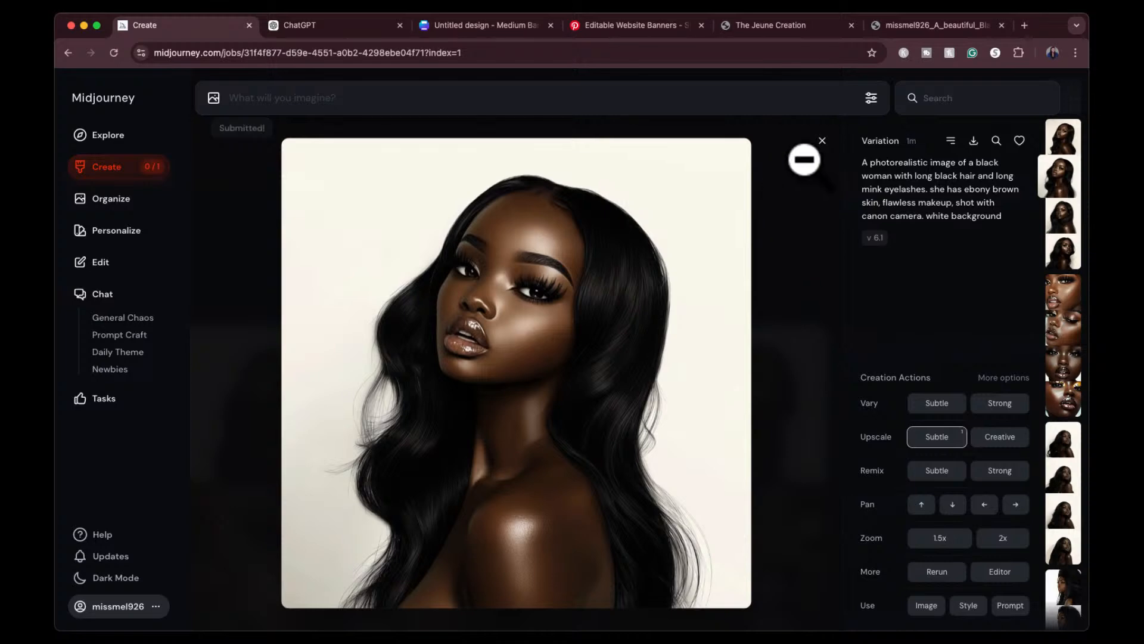
left_click(822, 141)
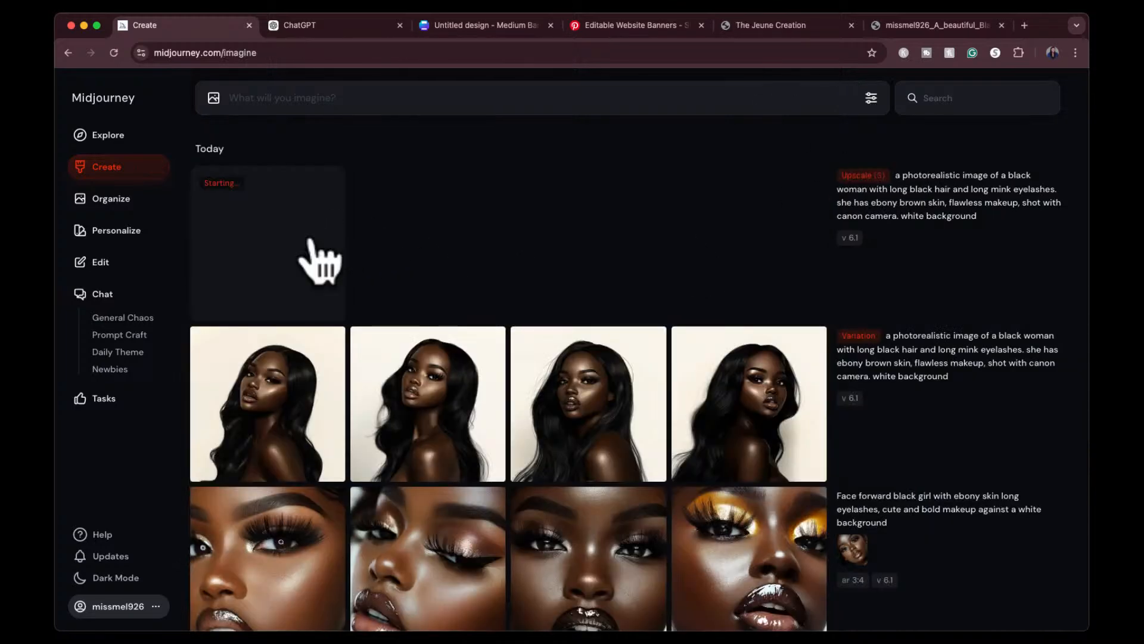
Check the pink lash website banner example on Pinterest and switch to the blank Medium Banner design in Canva
left_click(618, 25)
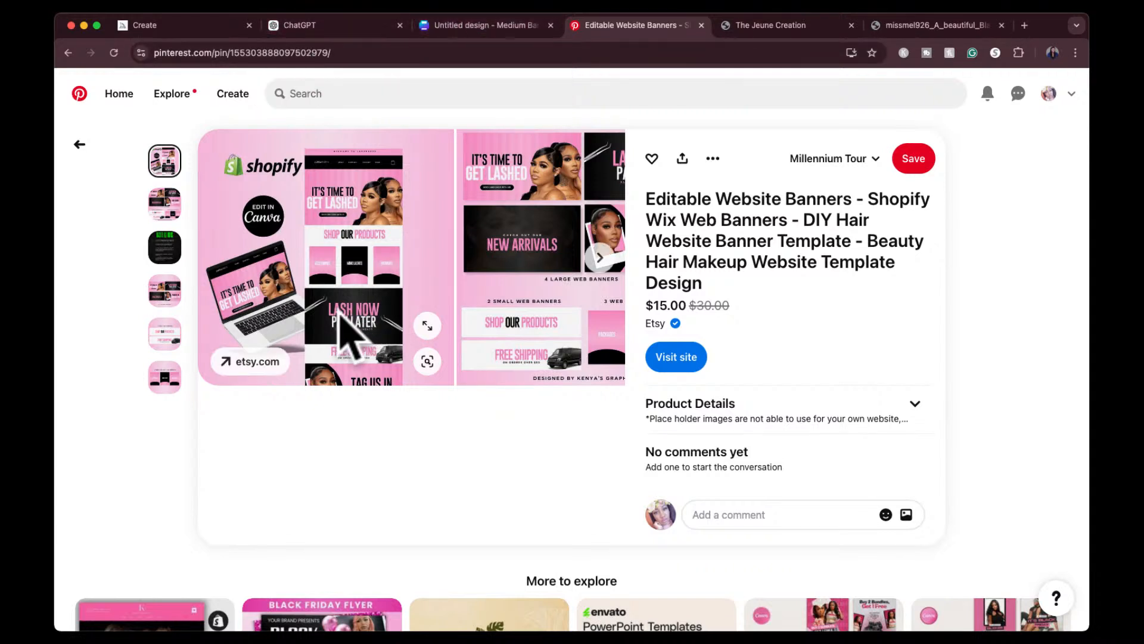
left_click(499, 26)
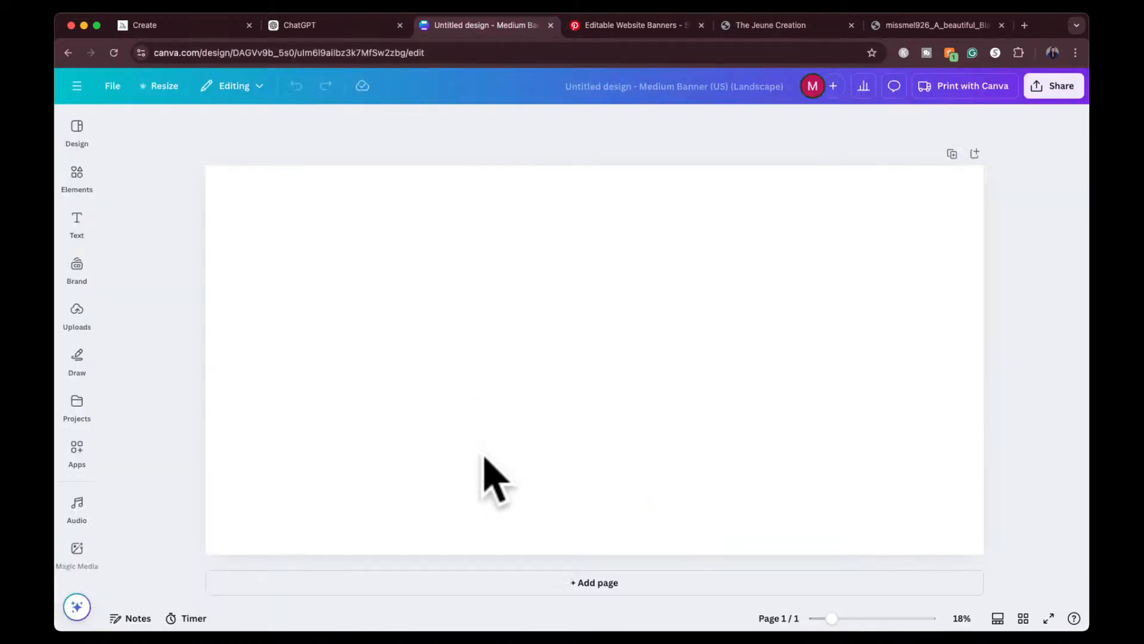
left_click(483, 388)
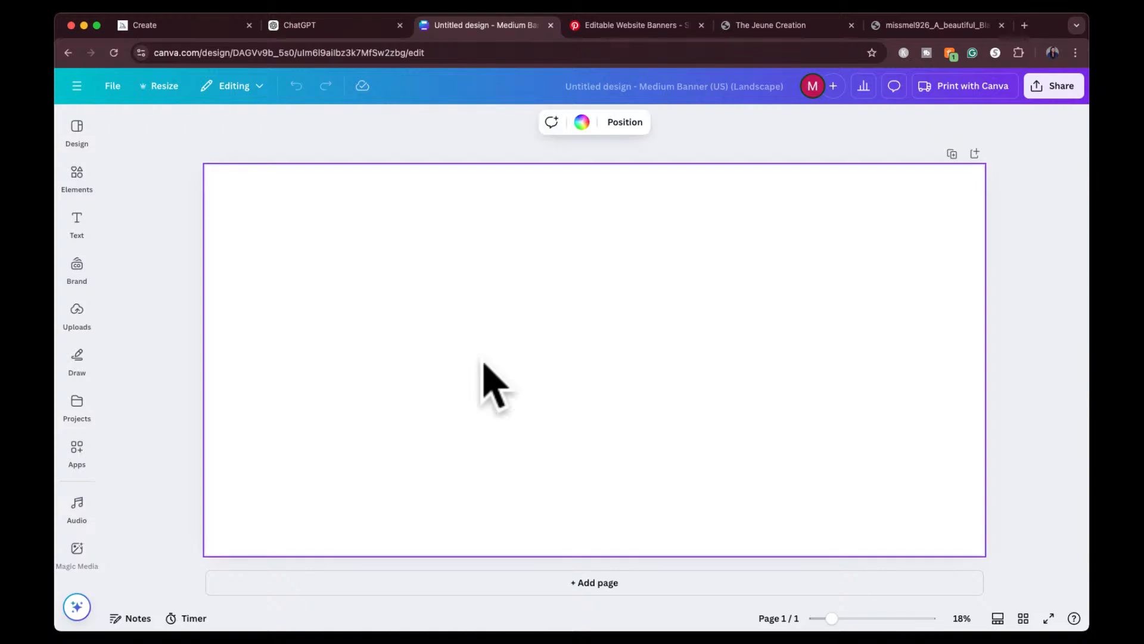
left_click(292, 156)
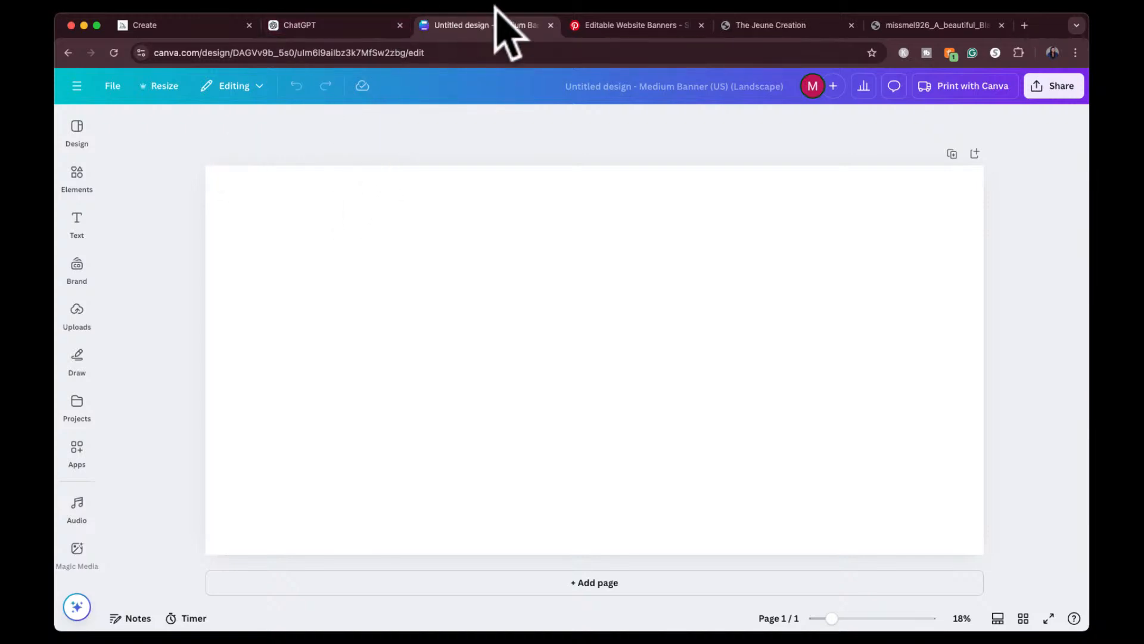
left_click(649, 25)
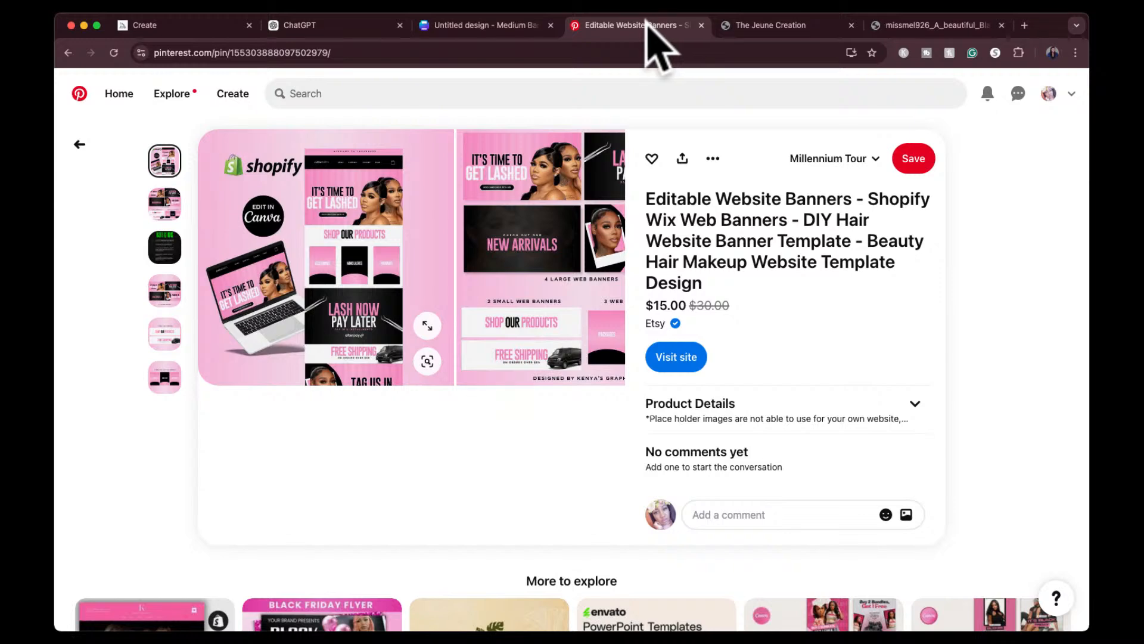
left_click(502, 21)
Browse the font combinations and add the turquoise and pink FEELIN' CUTE combination to the blank banner
left_click(75, 222)
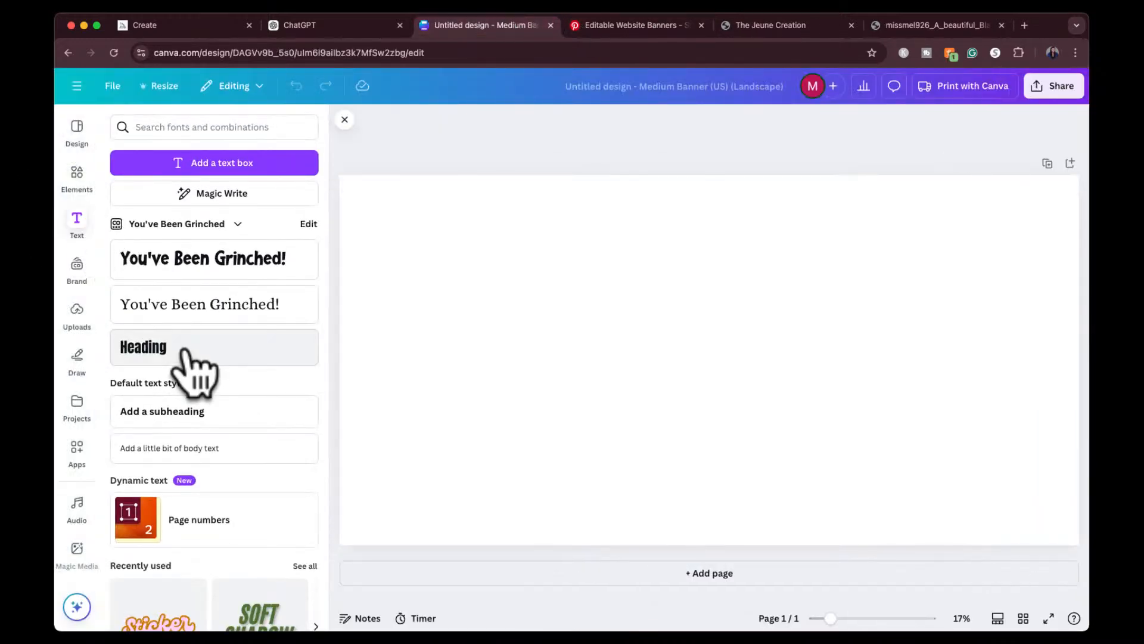
scroll(224, 480, "down", 4)
scroll(227, 481, "down", 3)
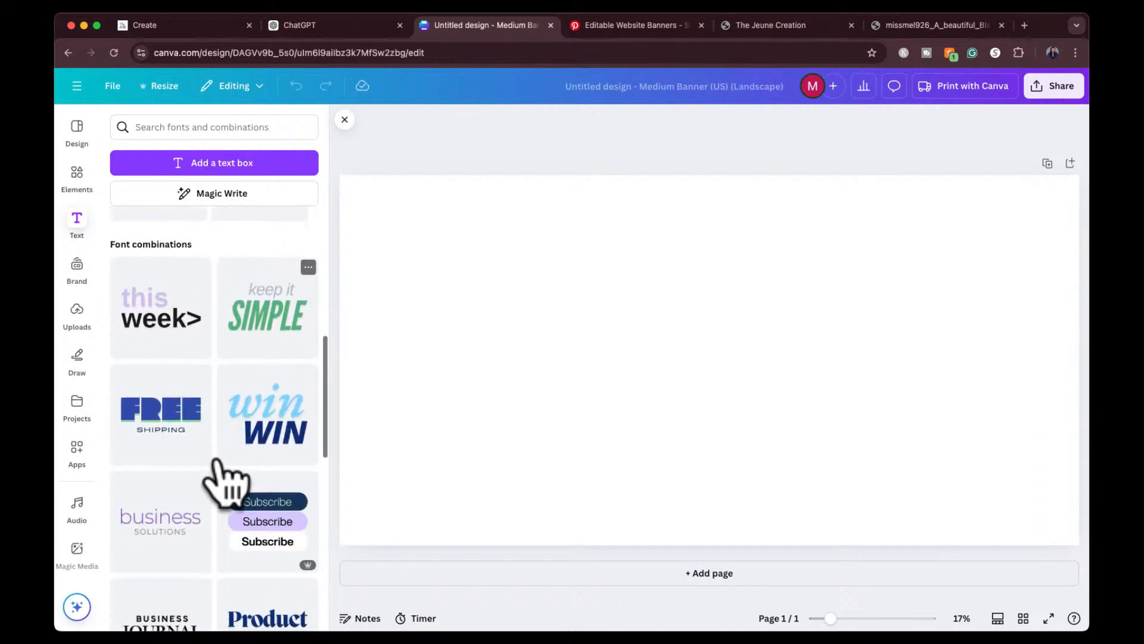
scroll(225, 484, "down", 2)
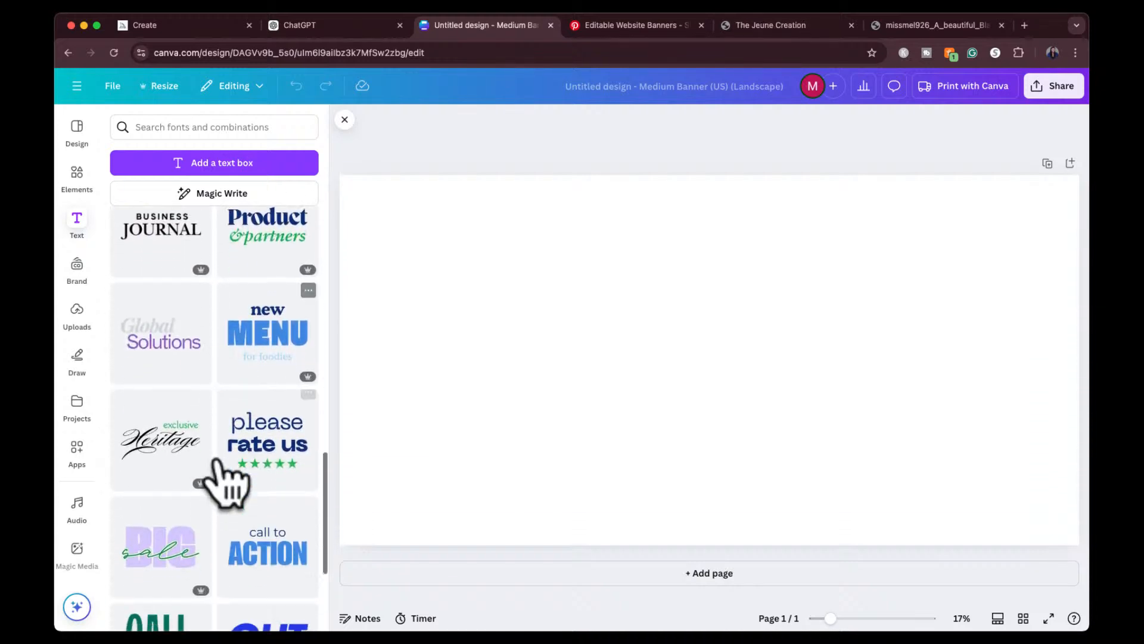
scroll(225, 481, "down", 2)
scroll(226, 484, "down", 1)
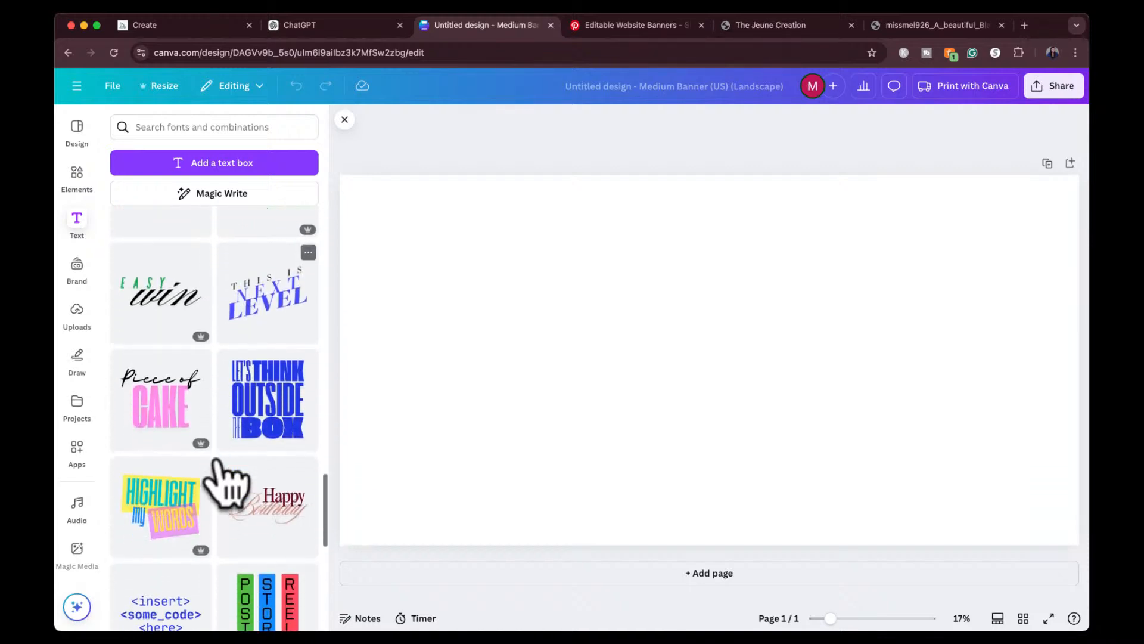
scroll(226, 484, "down", 2)
scroll(227, 484, "down", 2)
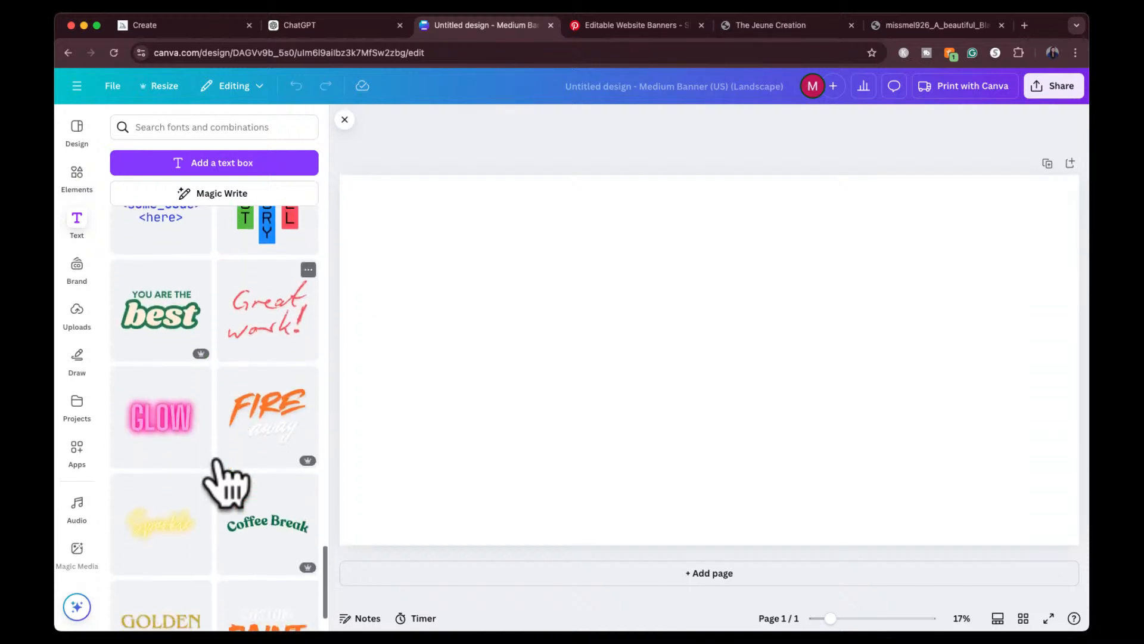
scroll(227, 484, "down", 2)
scroll(227, 484, "down", 2)
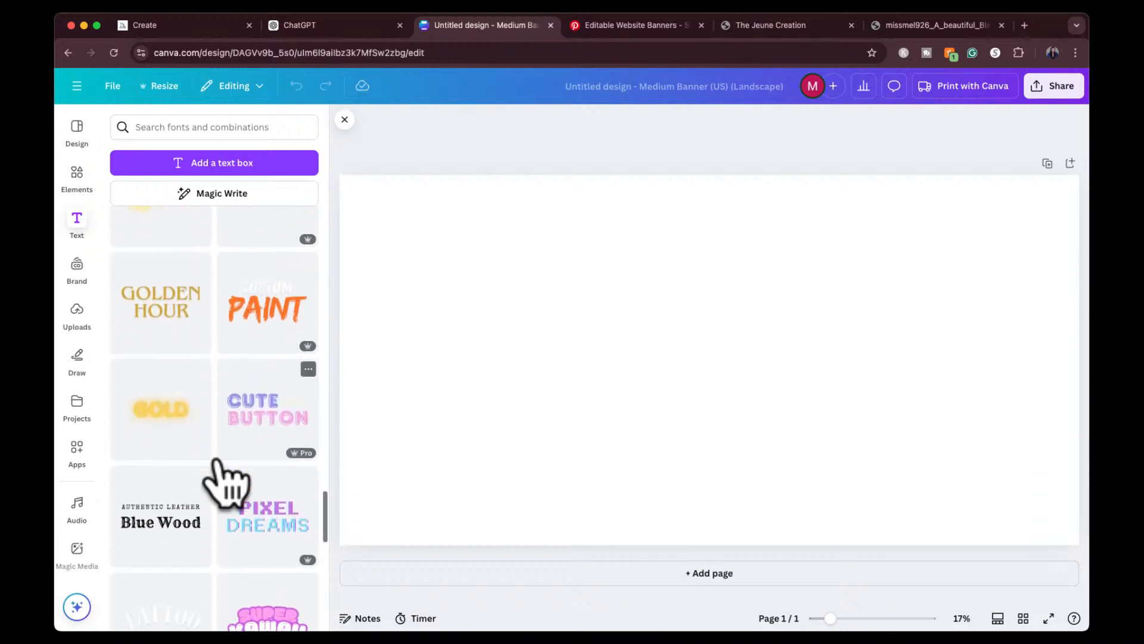
scroll(226, 484, "down", 2)
scroll(226, 484, "down", 2)
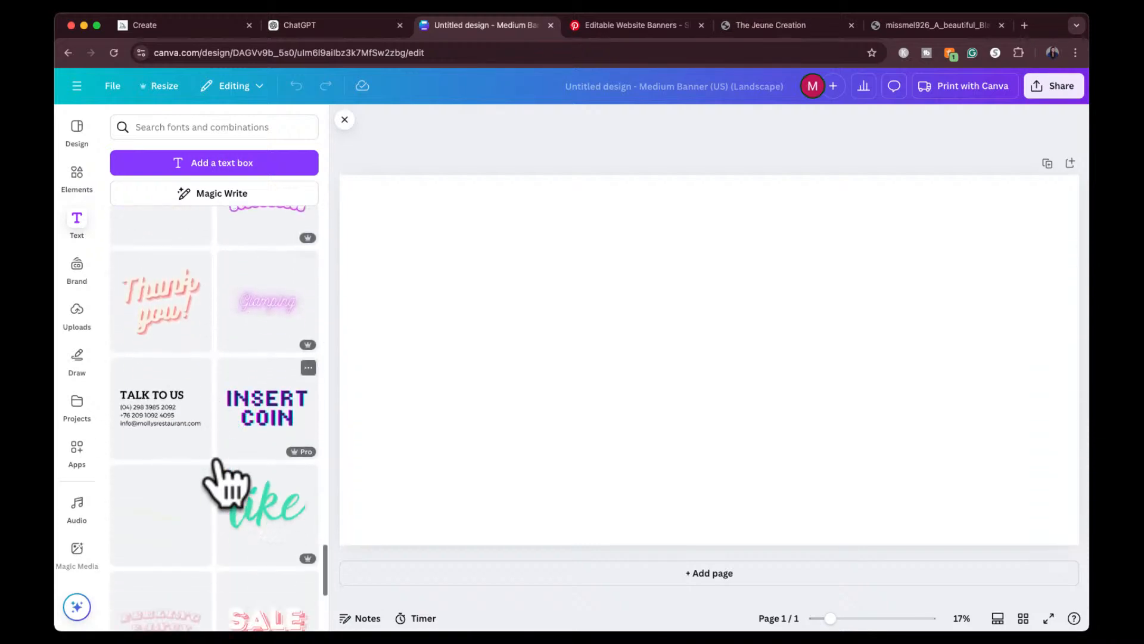
scroll(225, 484, "down", 2)
scroll(225, 484, "down", 1)
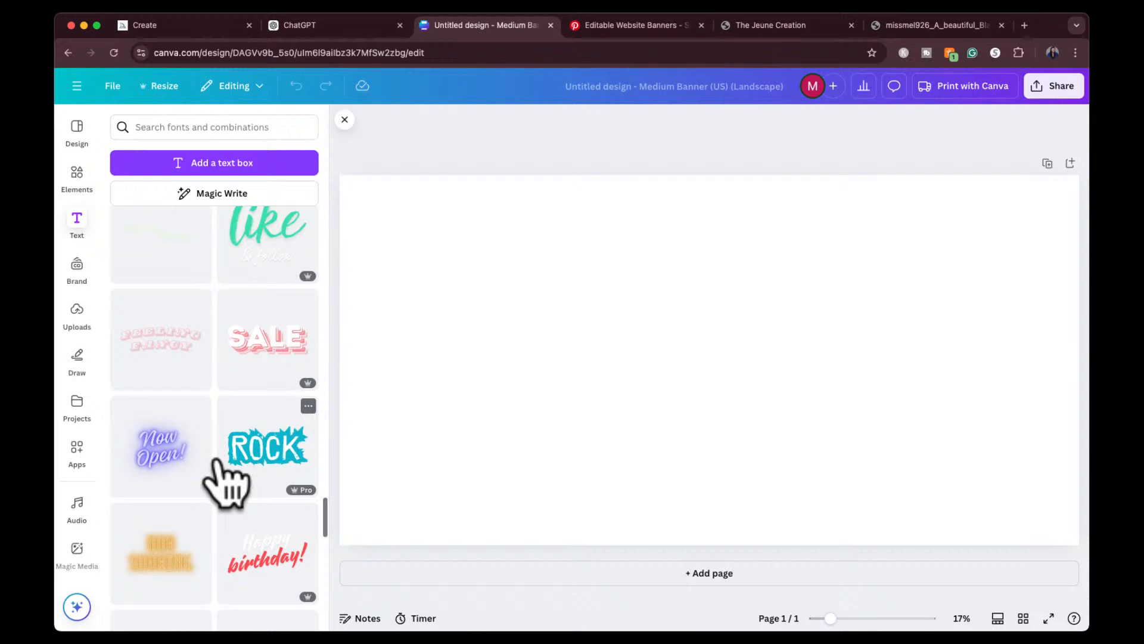
scroll(227, 484, "down", 5)
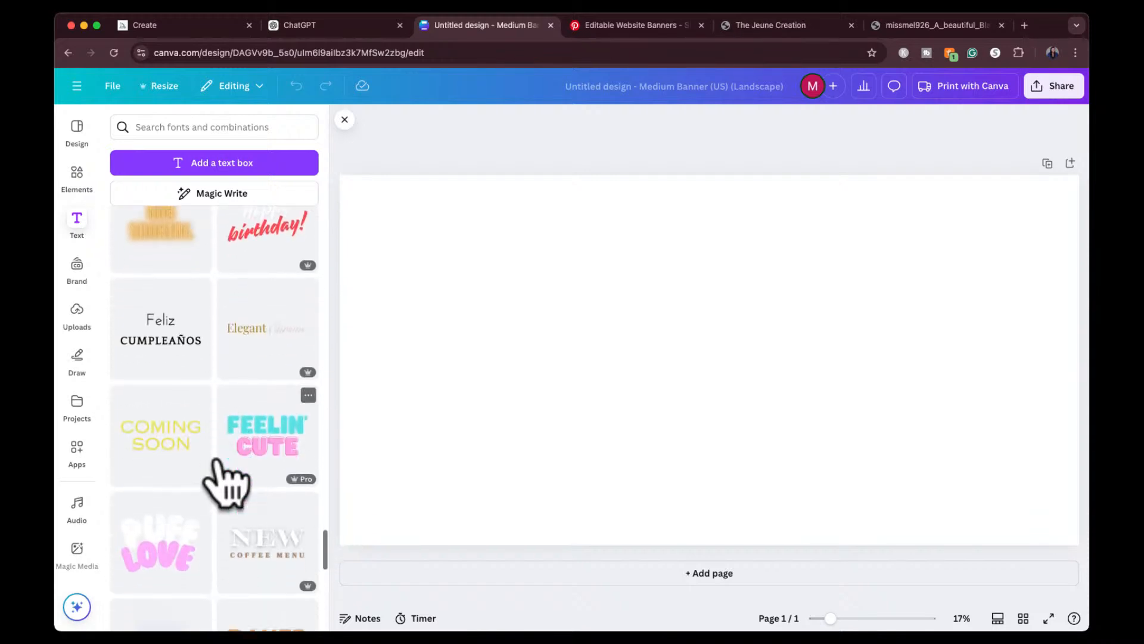
left_click(252, 422)
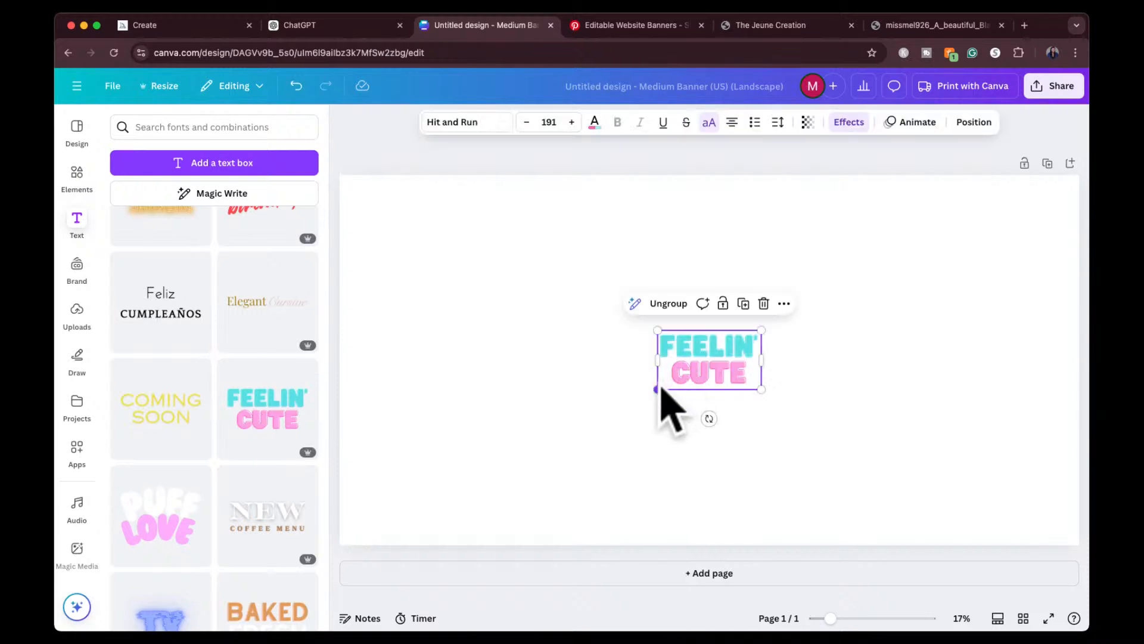
Enlarge the FEELIN' CUTE text group to font size 691 and move it up on the banner
left_click_drag(657, 392, 638, 400)
left_click_drag(409, 576, 409, 593)
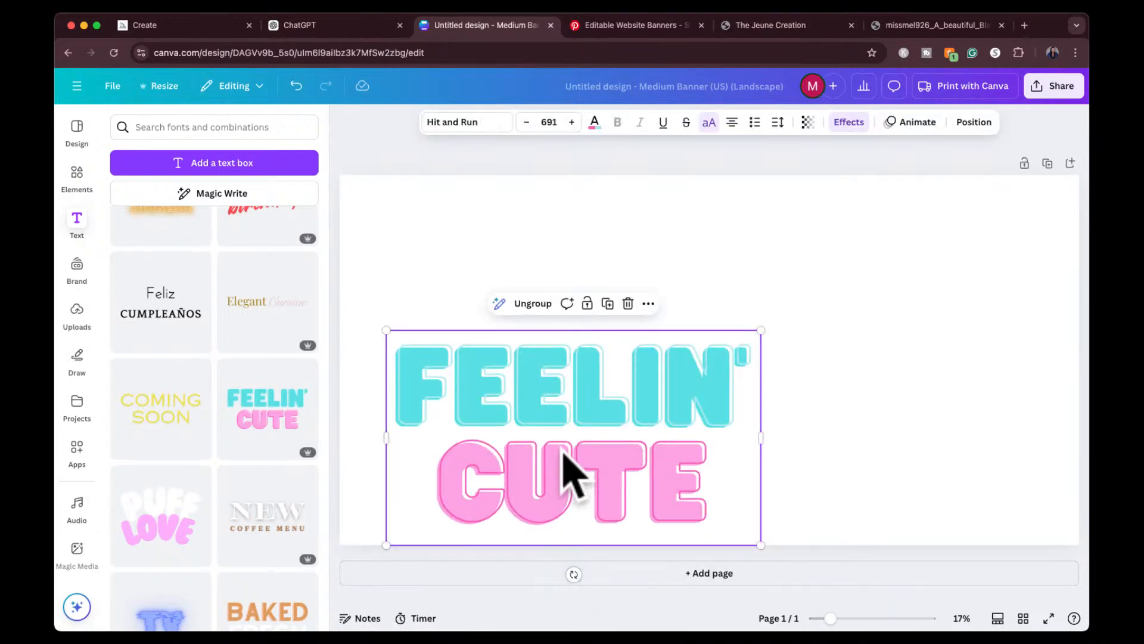
left_click_drag(567, 472, 560, 328)
Replace the FEELIN' text with LASH NOW and widen its box so that the words fit on one line
left_click(560, 328)
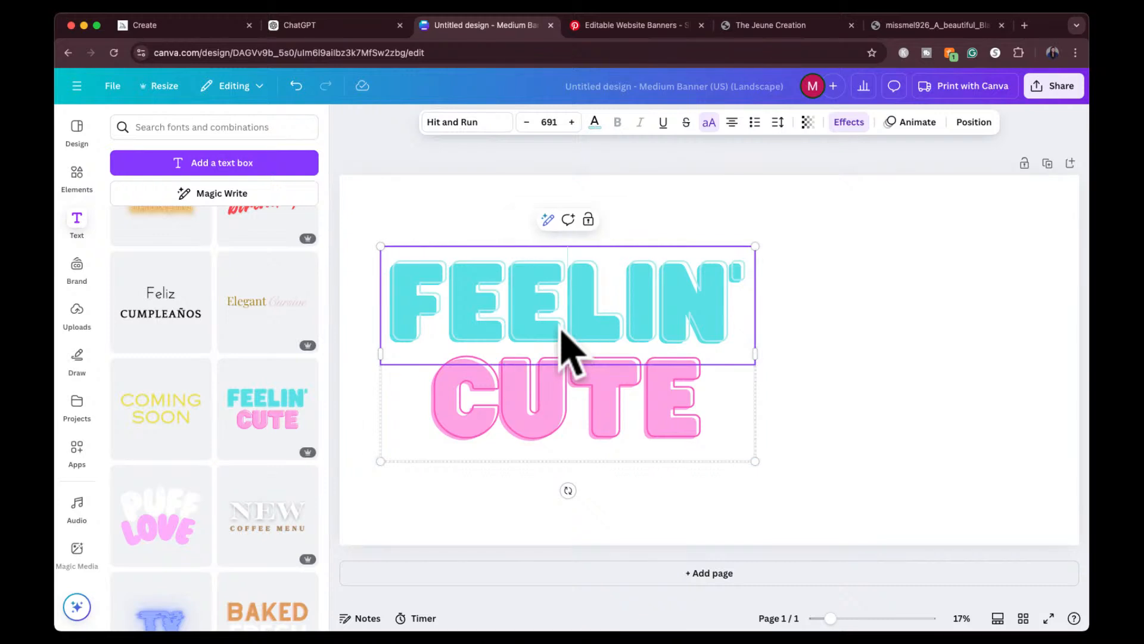
double_click(562, 308)
left_click(561, 308)
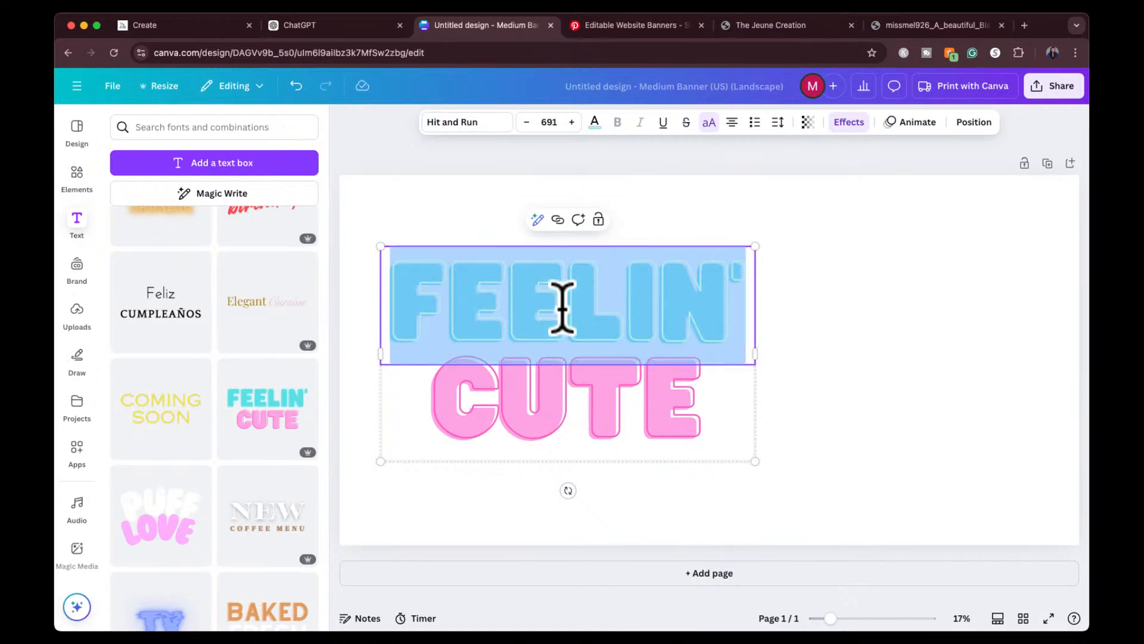
type("LASH")
key("Return")
type("NOW")
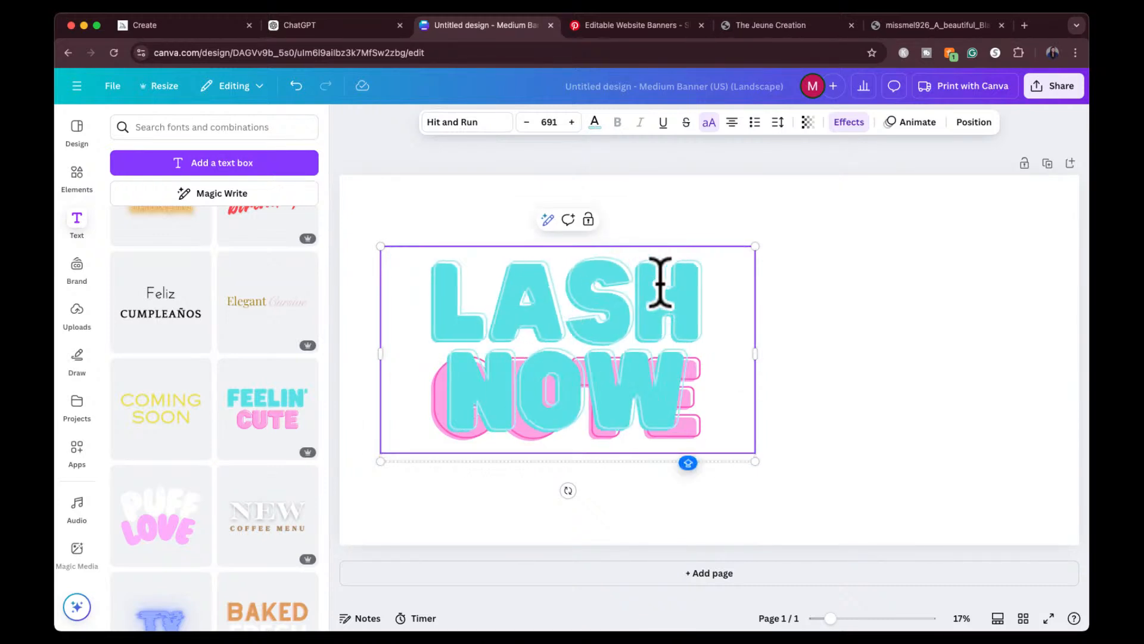
left_click_drag(755, 353, 988, 352)
Reduce the LASH NOW text to font size 640
left_click(527, 123)
left_click(527, 123)
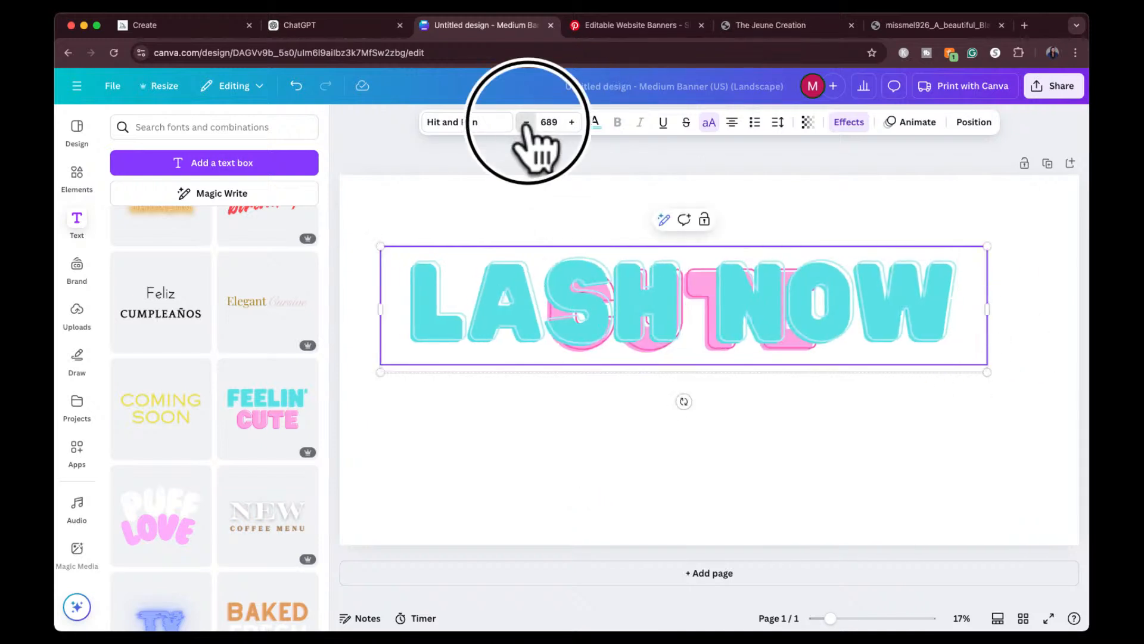
left_click(527, 123)
left_click(527, 122)
left_click(527, 123)
left_click(527, 123)
left_click(527, 123)
left_click(527, 123)
left_click(527, 122)
left_click(526, 123)
left_click(526, 123)
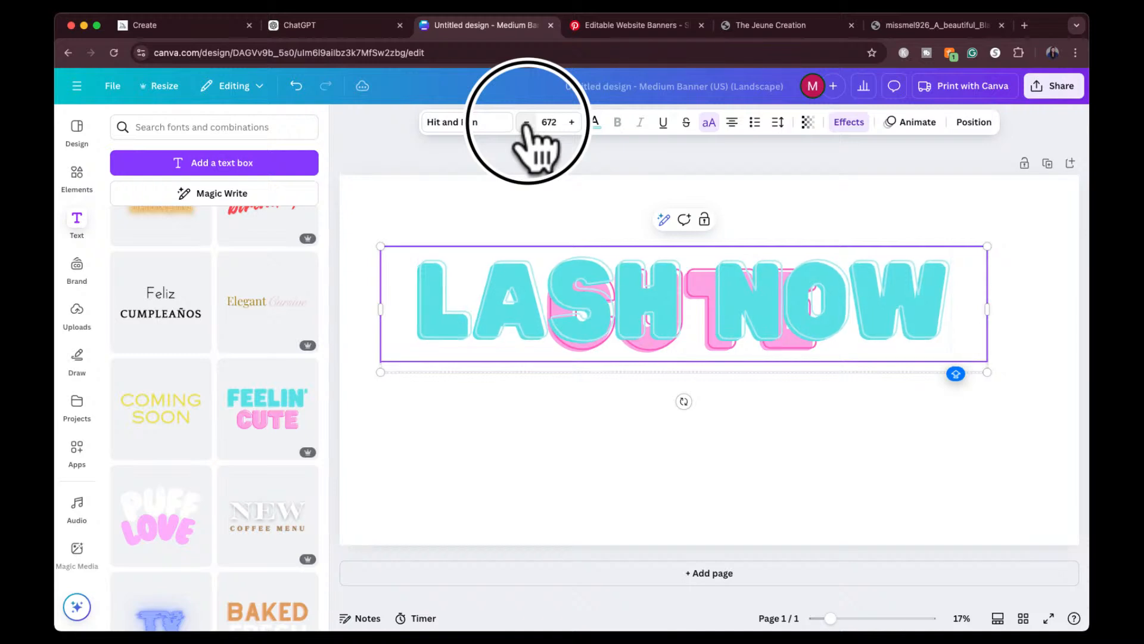
left_click(526, 122)
left_click(526, 122)
left_click(526, 122)
left_click(526, 122)
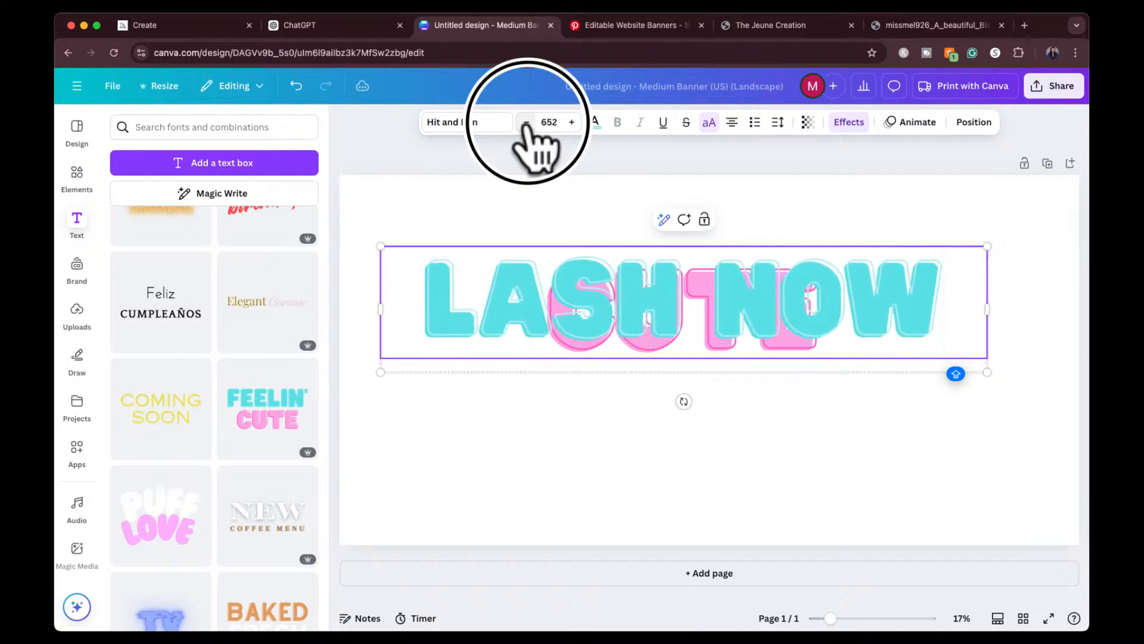
left_click(526, 123)
left_click(527, 122)
left_click(526, 123)
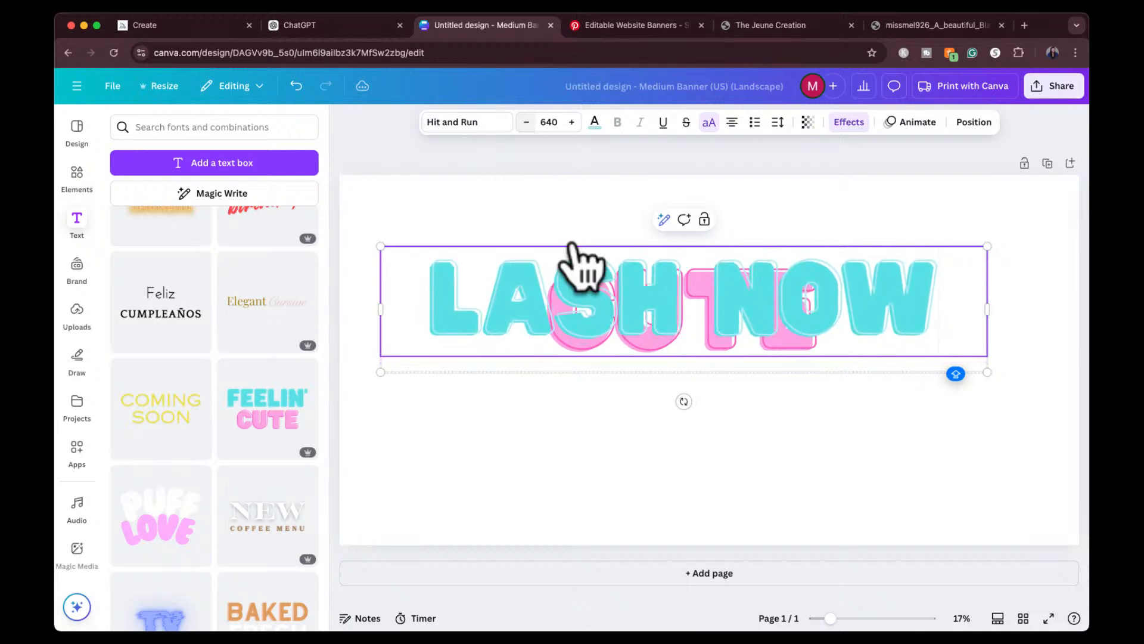
Ungroup the overlapping text and arrange LASH NOW directly above CUTE on the banner
left_click(605, 365)
left_click(602, 367)
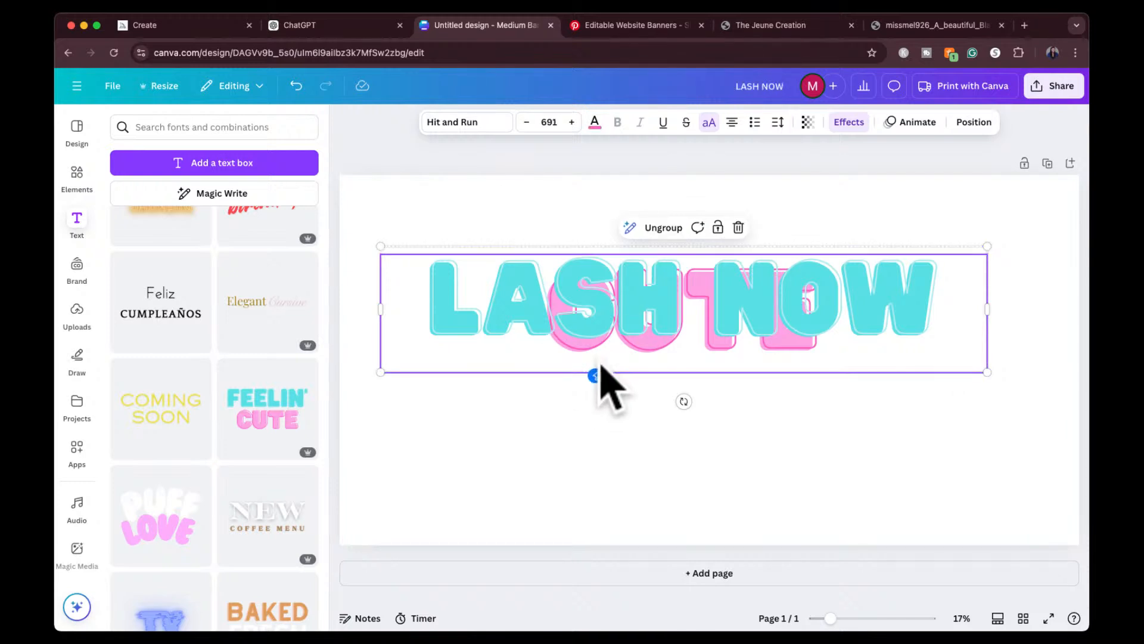
left_click(662, 229)
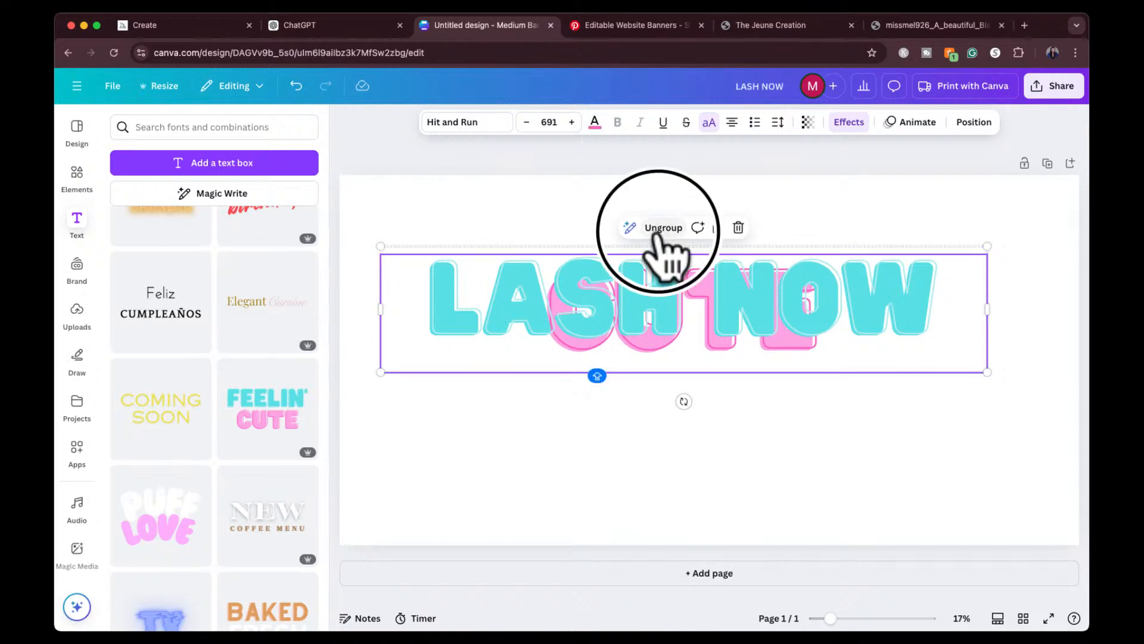
left_click_drag(659, 312, 638, 301)
left_click(647, 468)
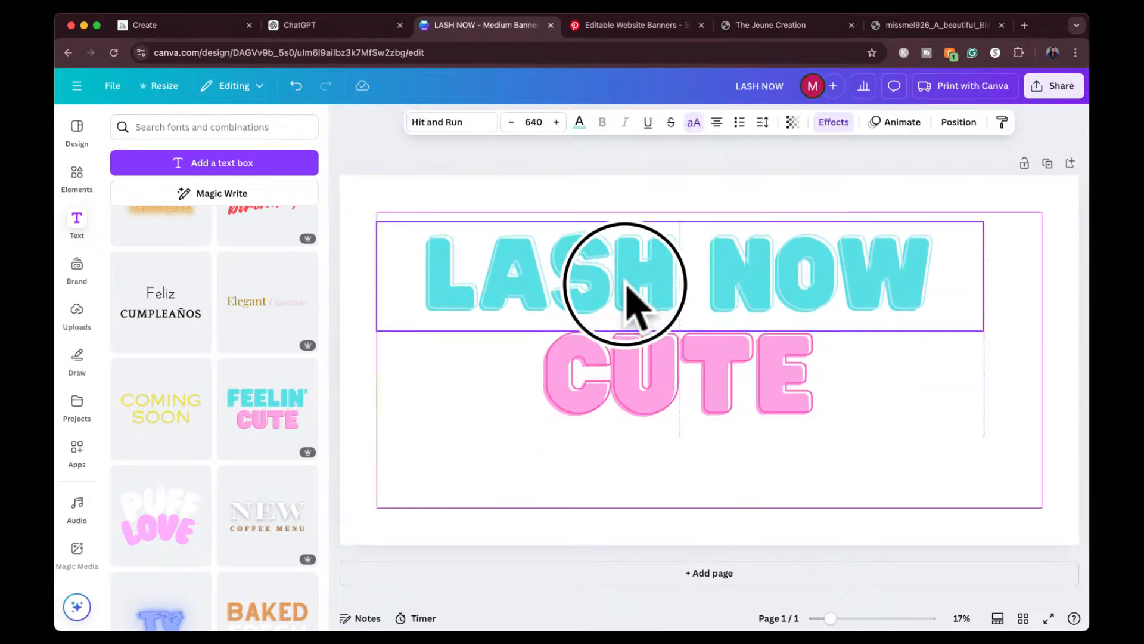
Replace the pink CUTE text with PAY LATER
left_click(658, 377)
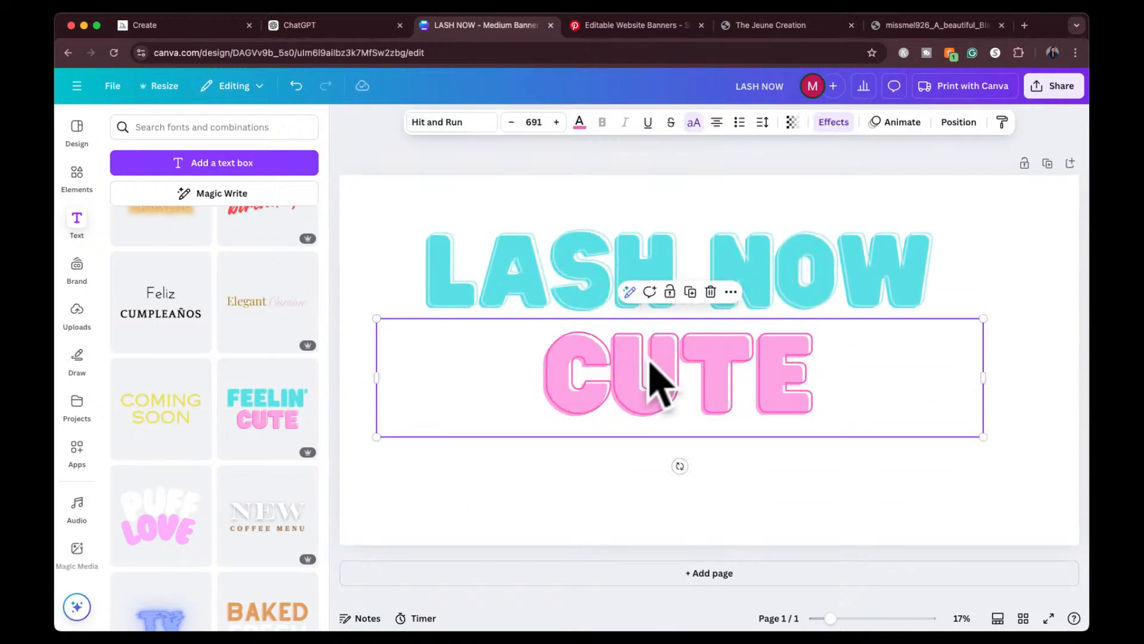
double_click(651, 356)
type("PAY LATER")
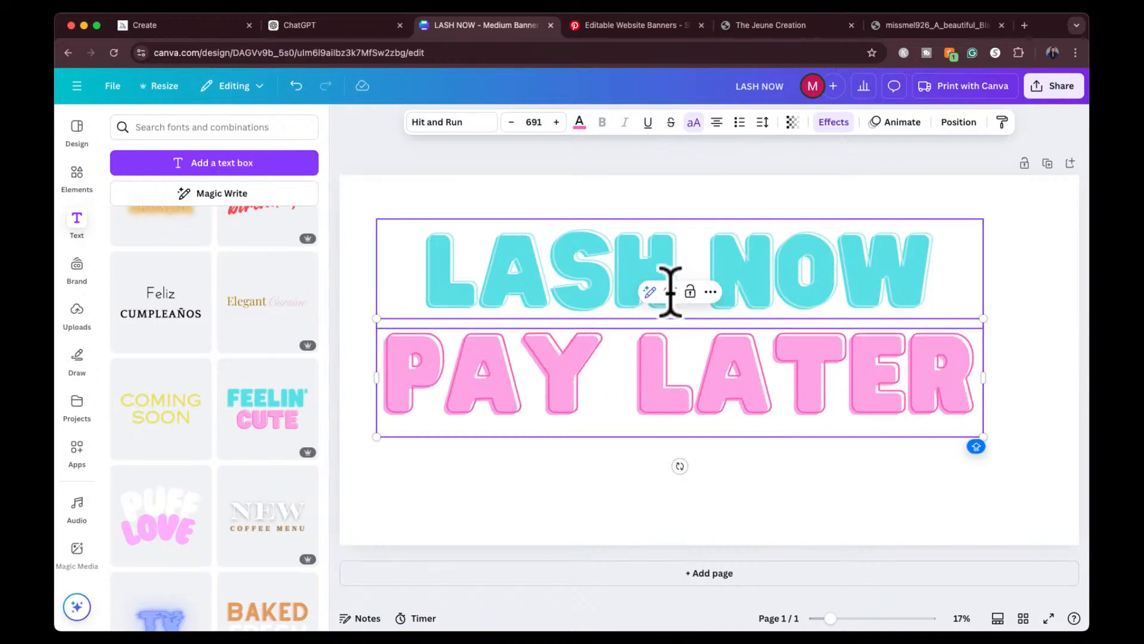
Color the LASH NOW text black and set its text effect style to None
left_click(635, 257)
left_click(577, 125)
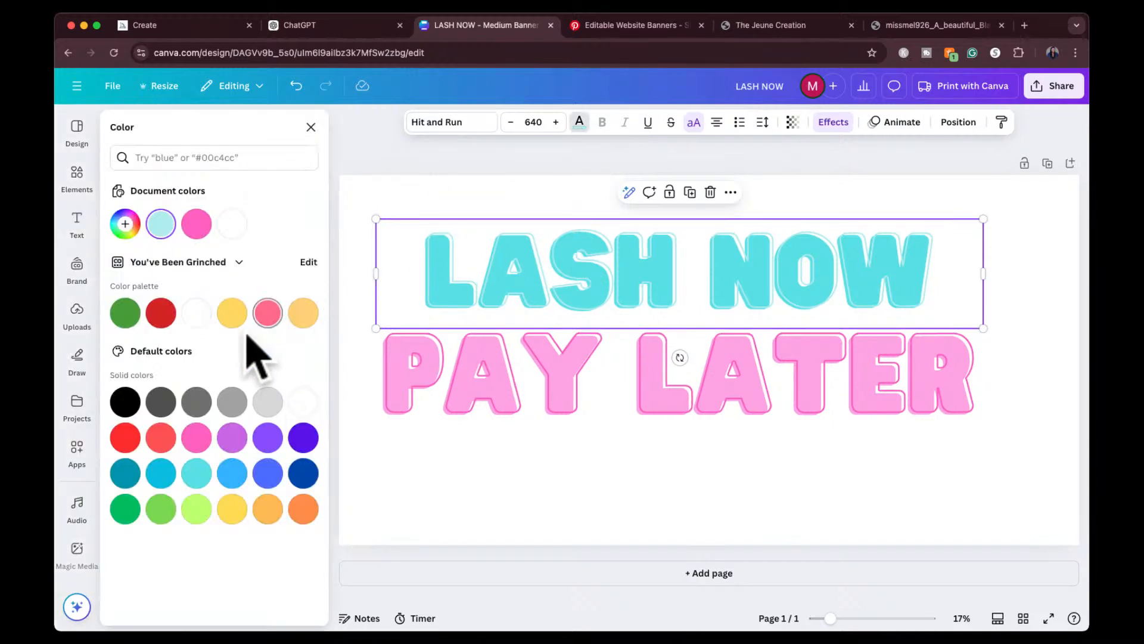
left_click(125, 402)
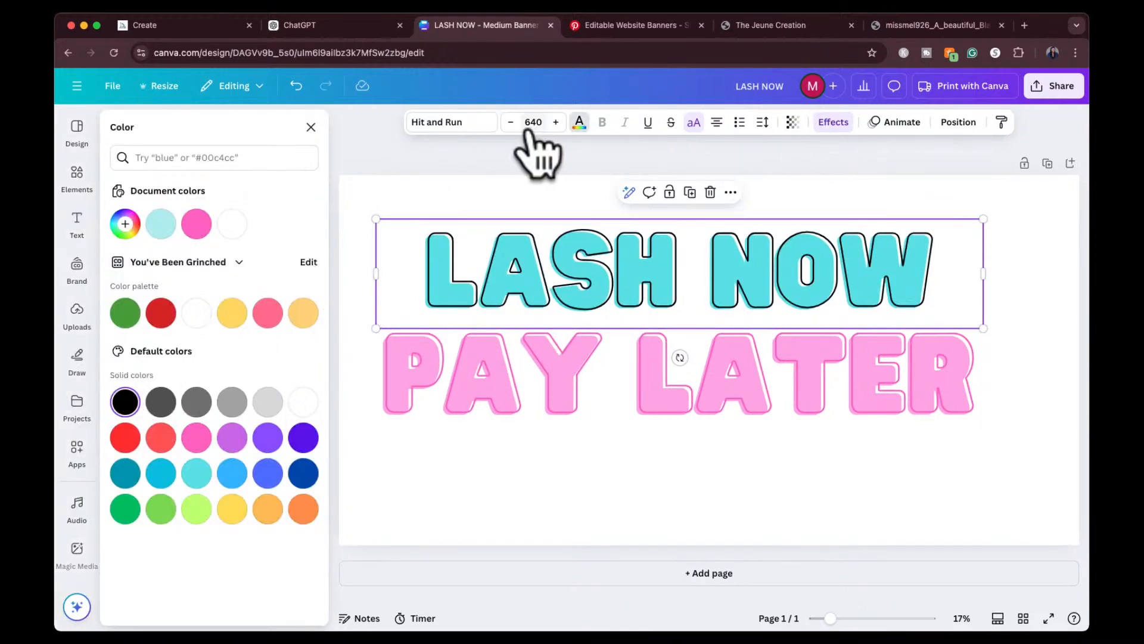
left_click(593, 279)
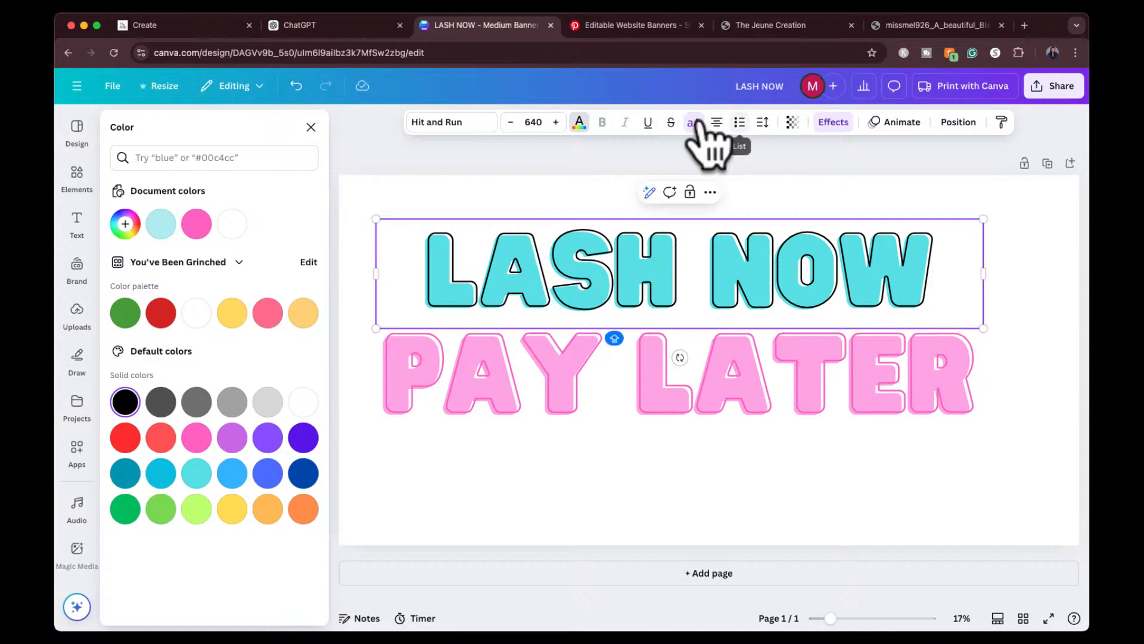
left_click(833, 123)
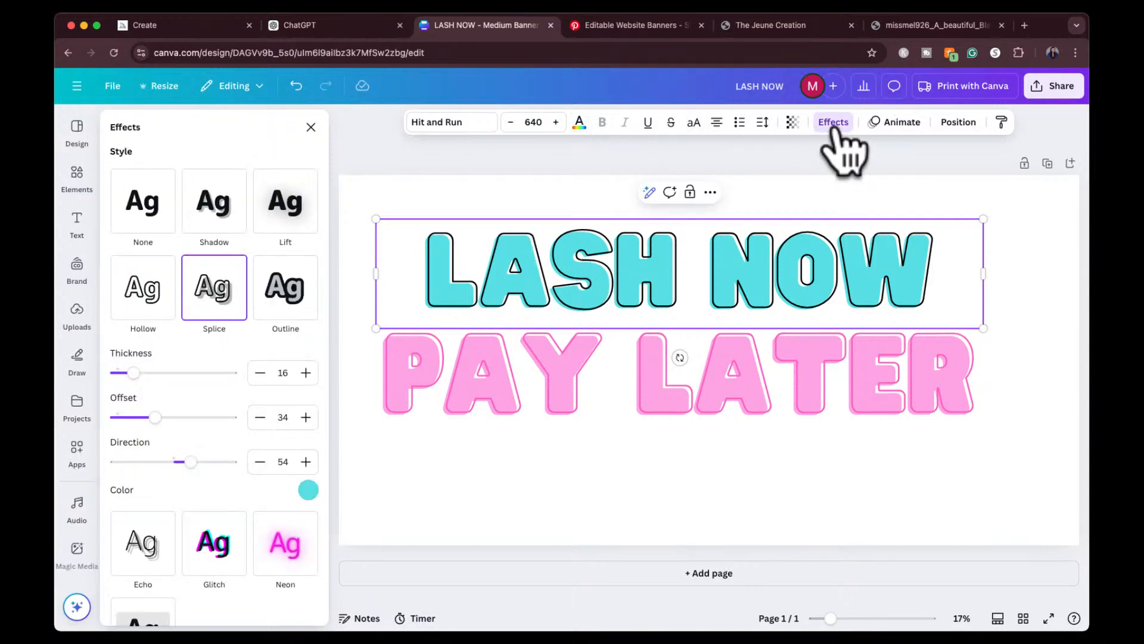
left_click(149, 208)
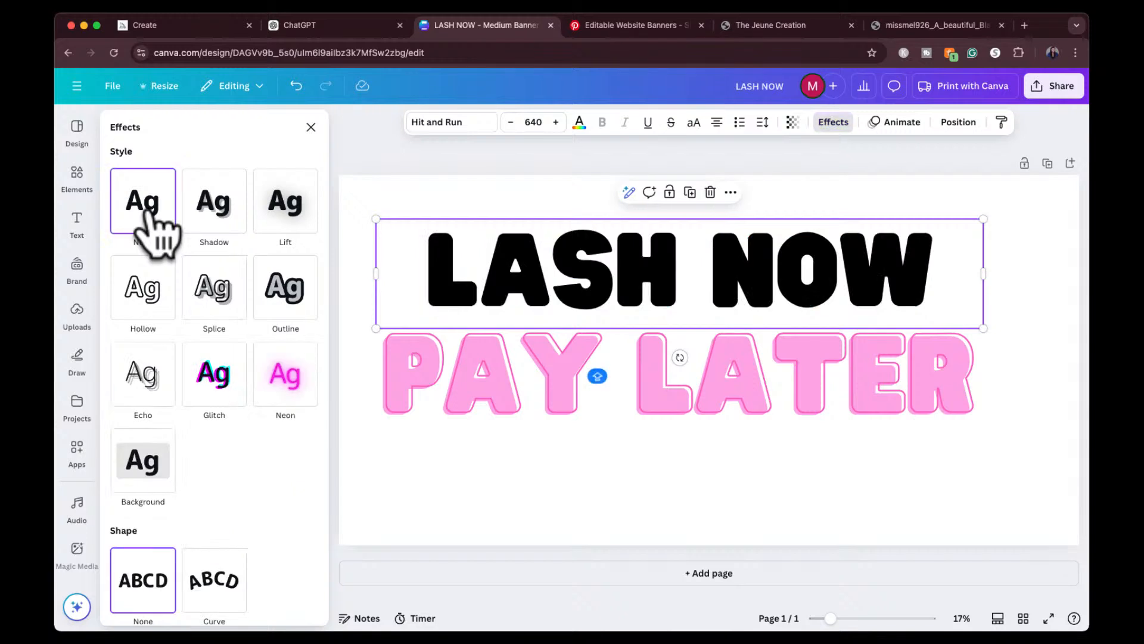
Set the PAY LATER text's effect style to None and color the text black
left_click(691, 384)
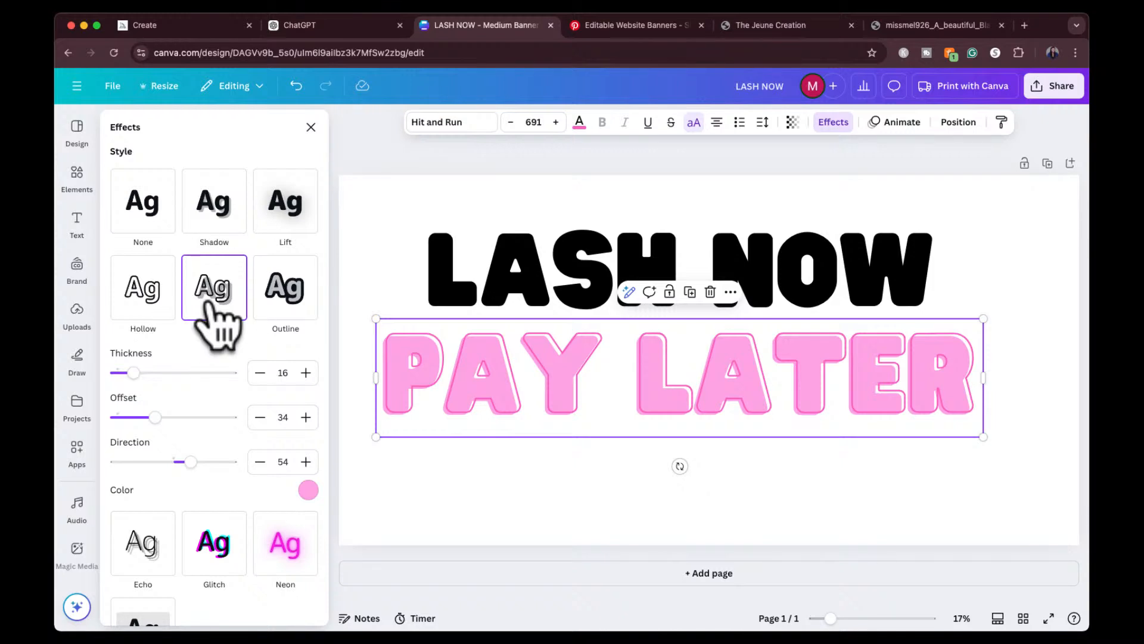
left_click(149, 221)
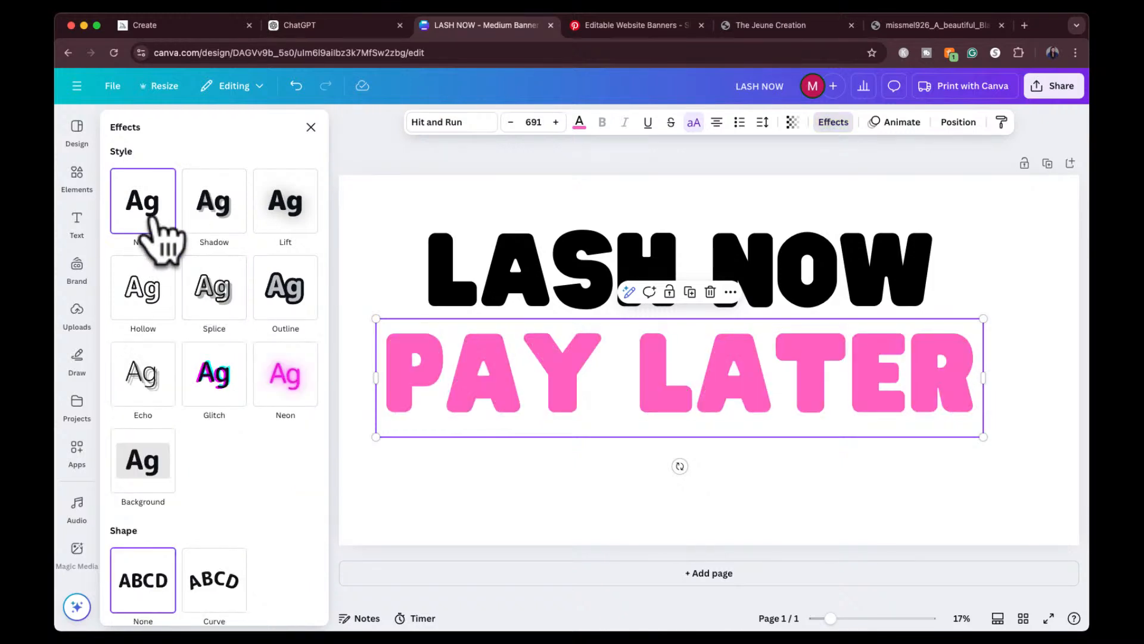
left_click(679, 393)
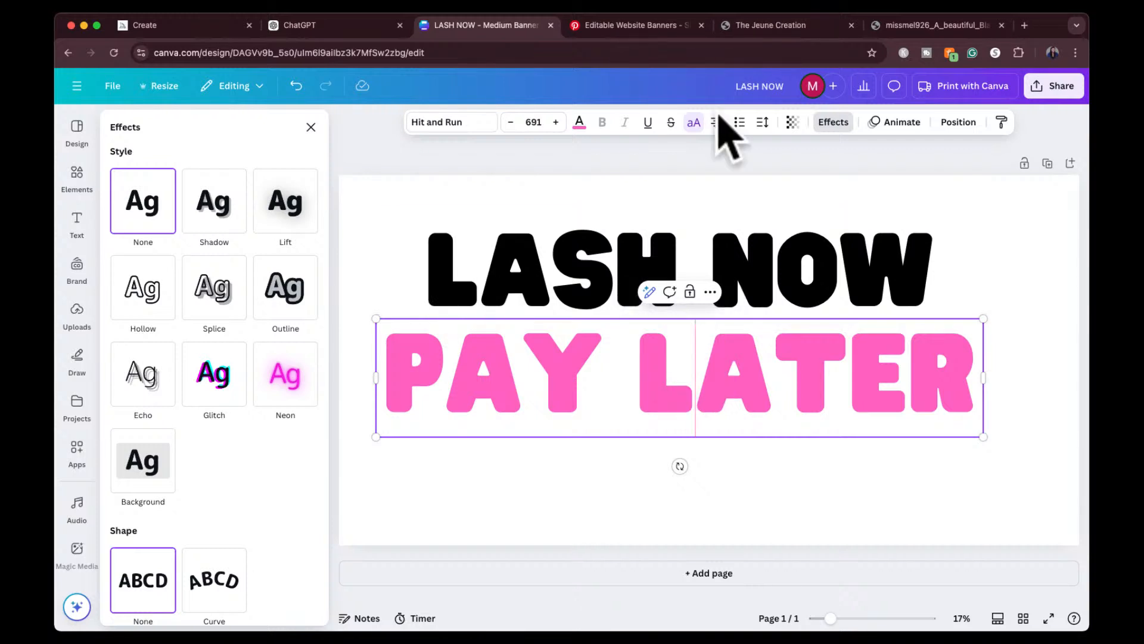
triple_click(661, 389)
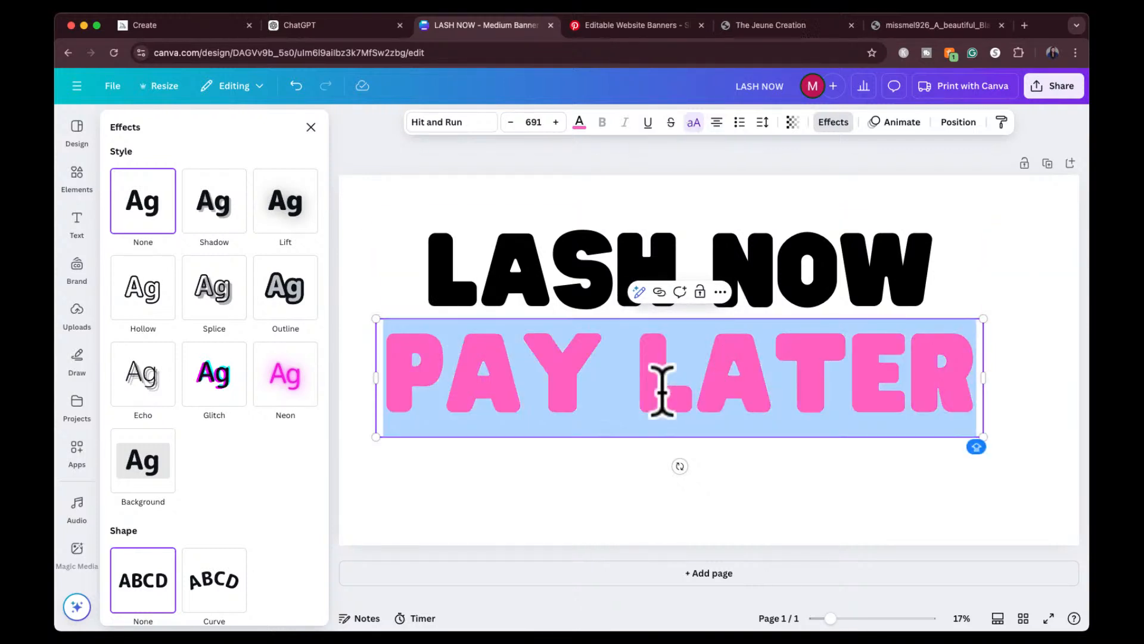
left_click(578, 123)
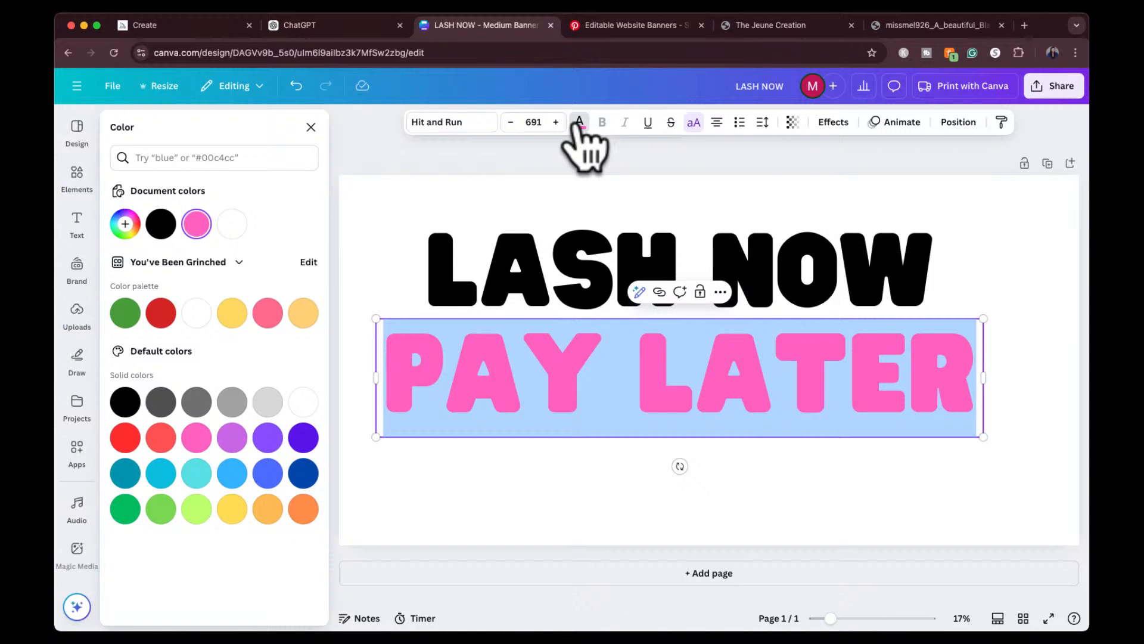
left_click(160, 225)
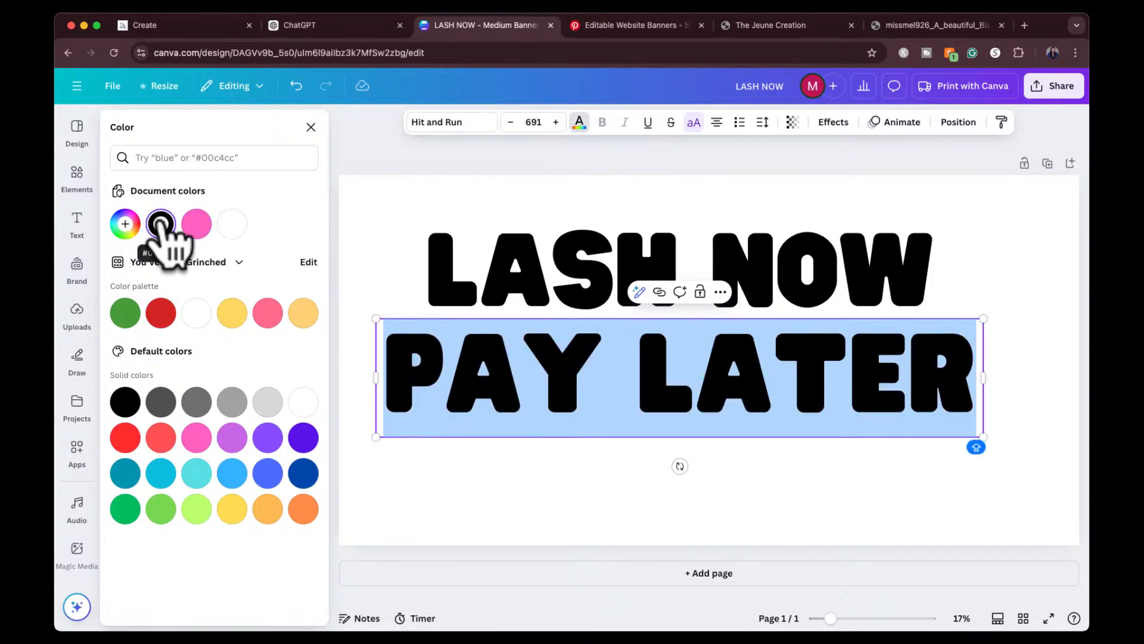
left_click(404, 162)
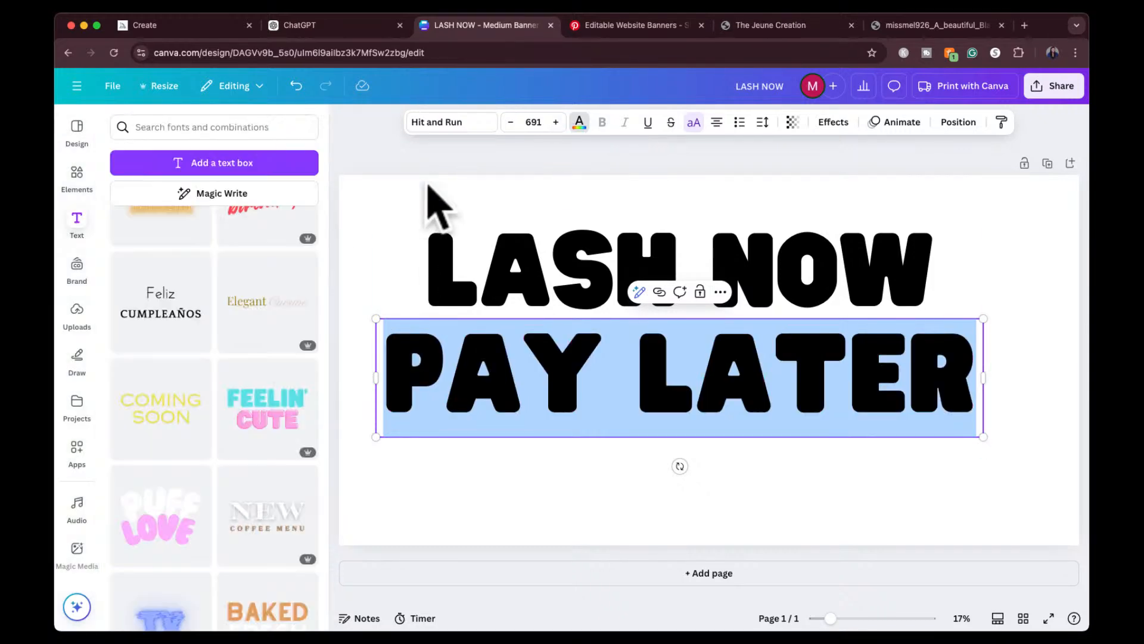
Group LASH NOW with PAY LATER, shrink the group to about half the banner's width and center it vertically on the left side
left_click(499, 281)
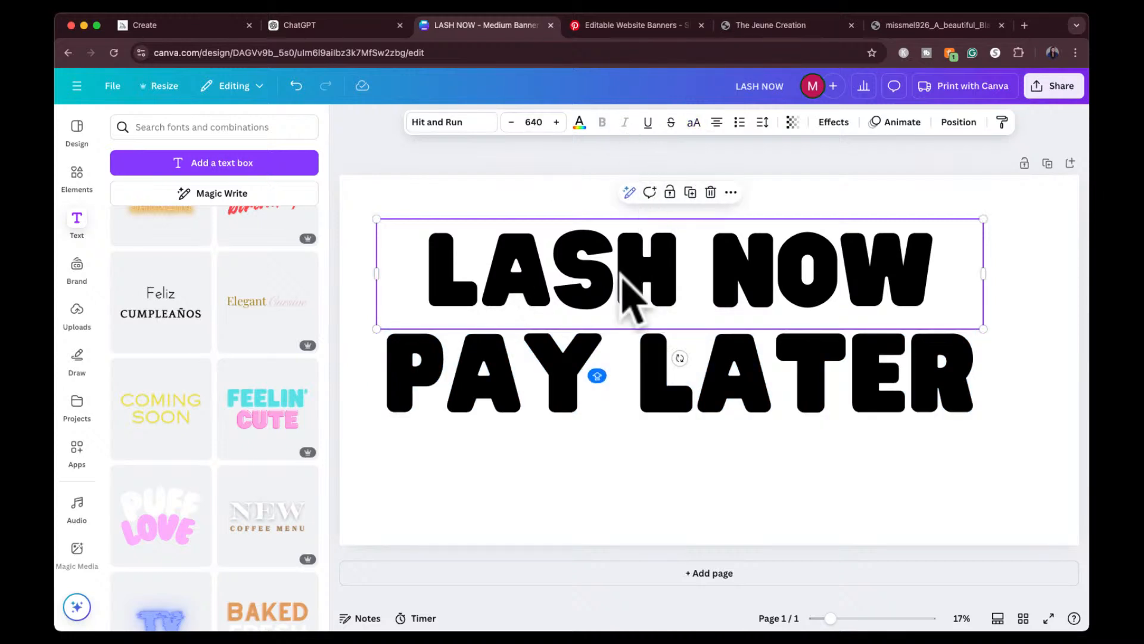
left_click(620, 365, "shift")
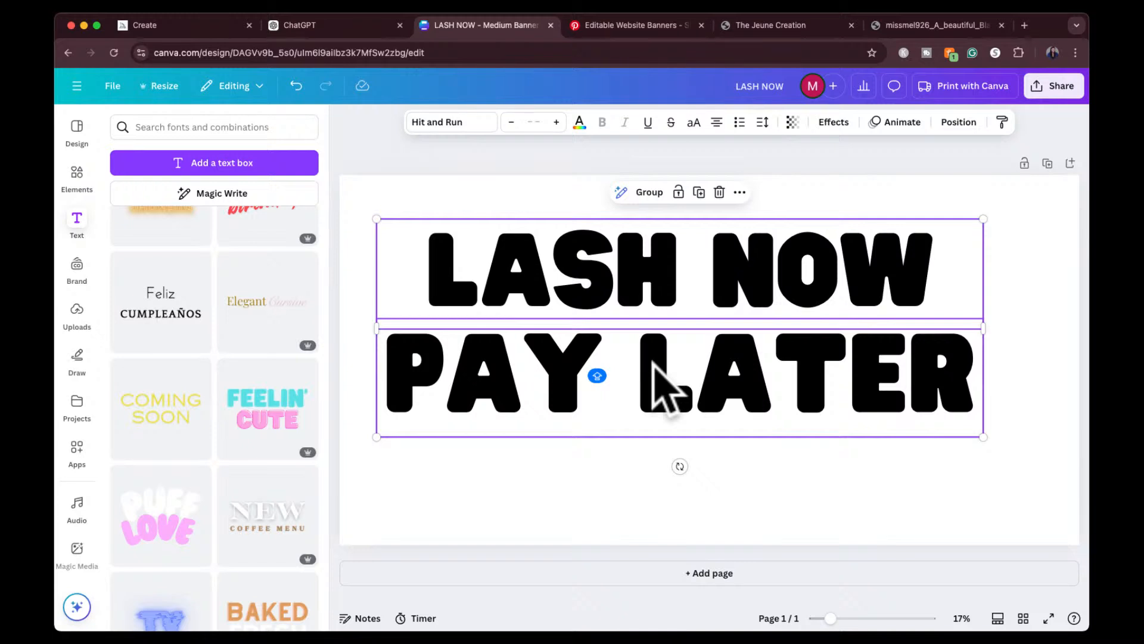
left_click(649, 192)
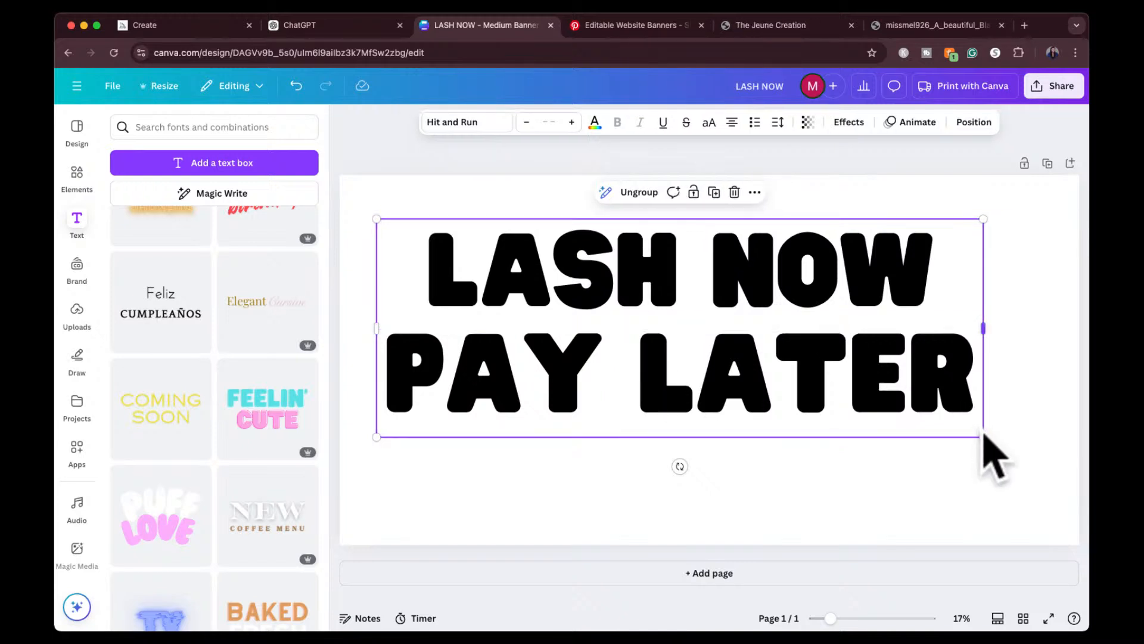
left_click_drag(983, 437, 741, 346)
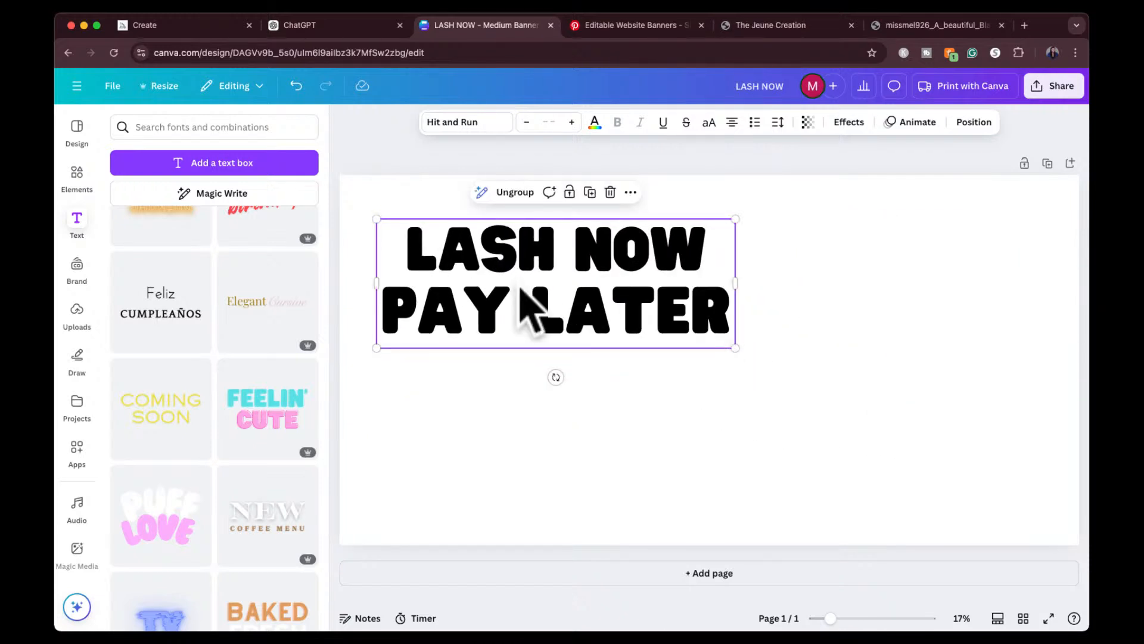
left_click_drag(528, 306, 518, 365)
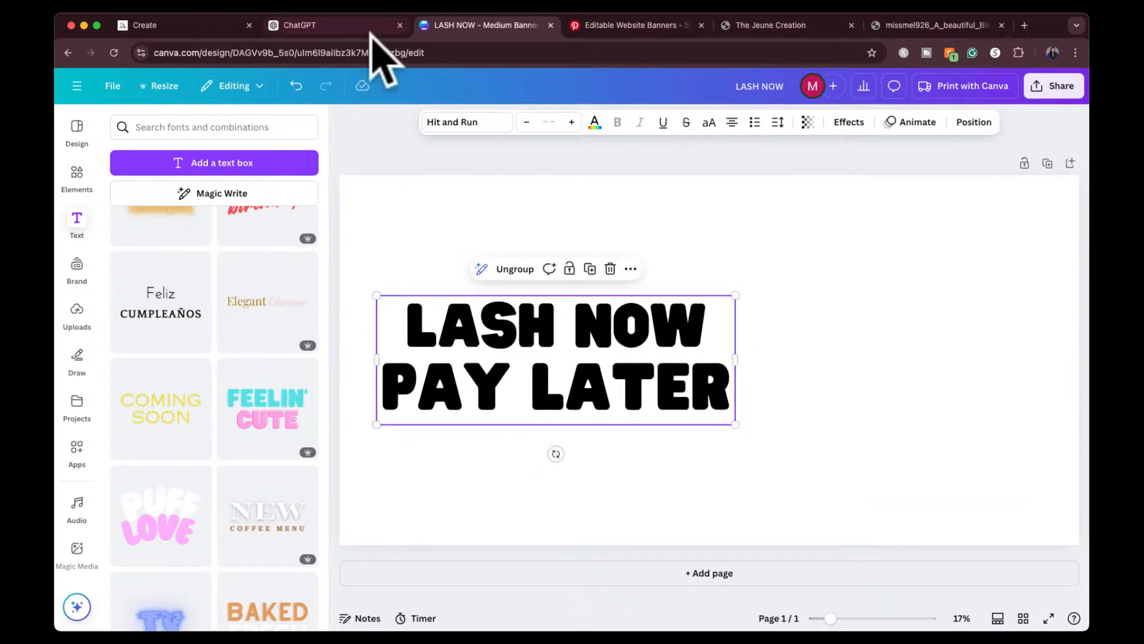
Switch to Midjourney, open the newly upscaled portrait of the long-haired woman and download it
left_click(351, 27)
left_click(210, 27)
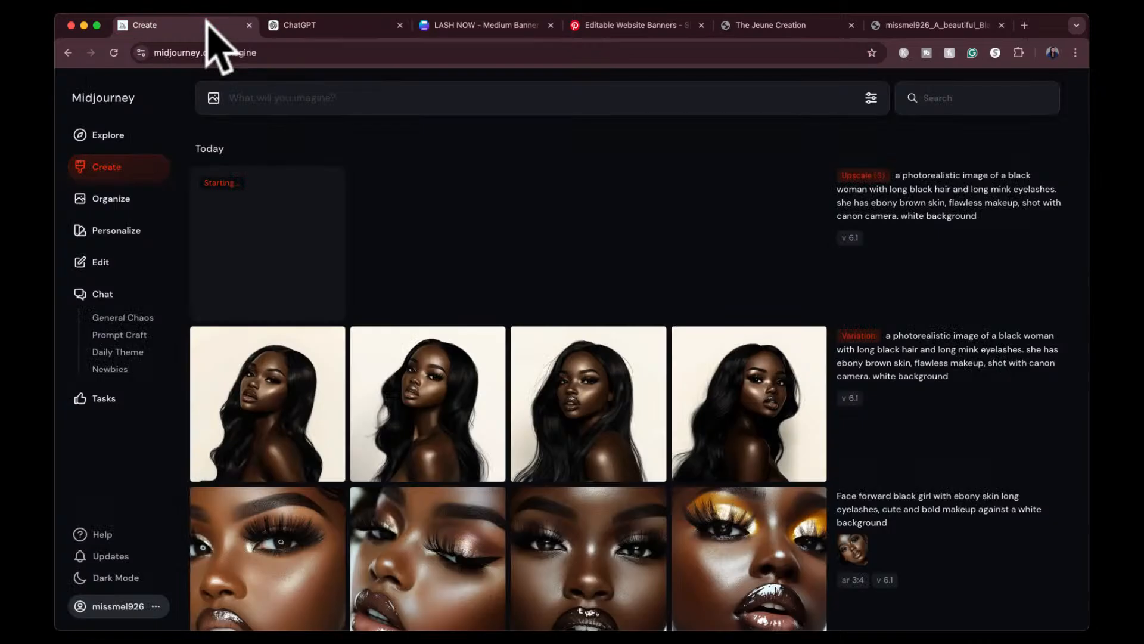
left_click(268, 263)
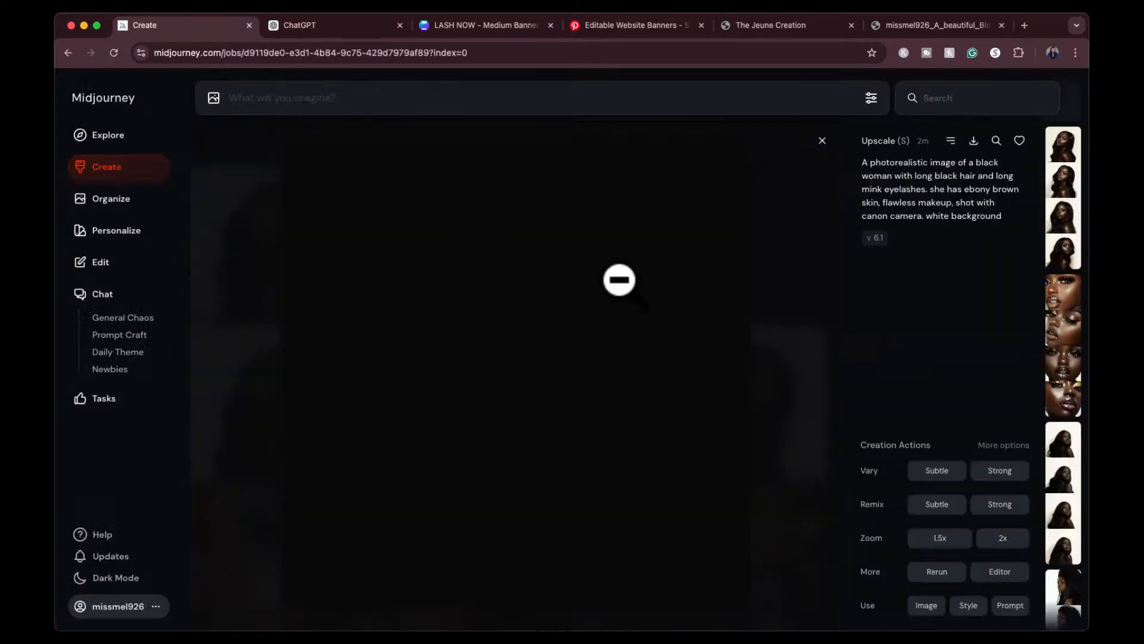
left_click(974, 143)
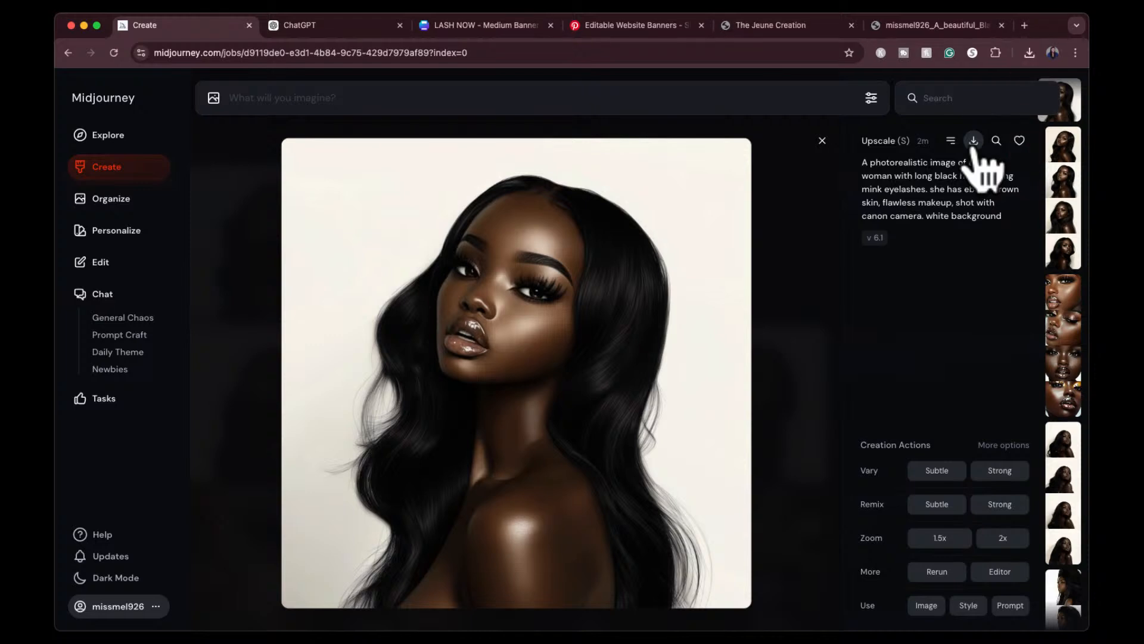
Switch to ChatGPT and begin a lowercase message with "i have an eyelash business", correcting the spelling of eyelash
left_click(346, 27)
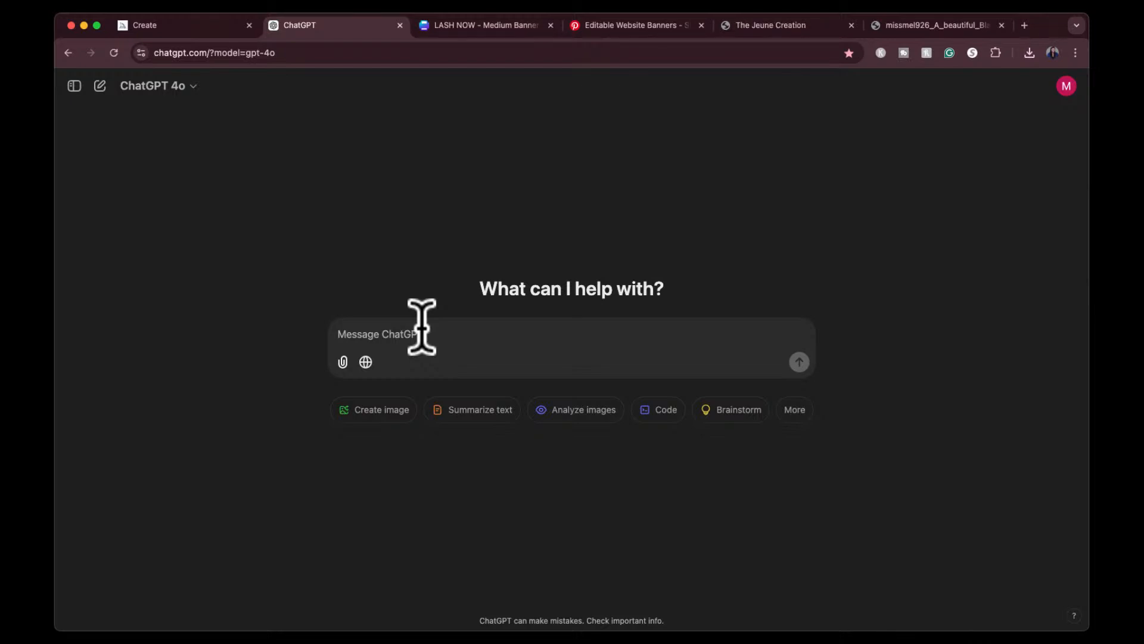
left_click(404, 337)
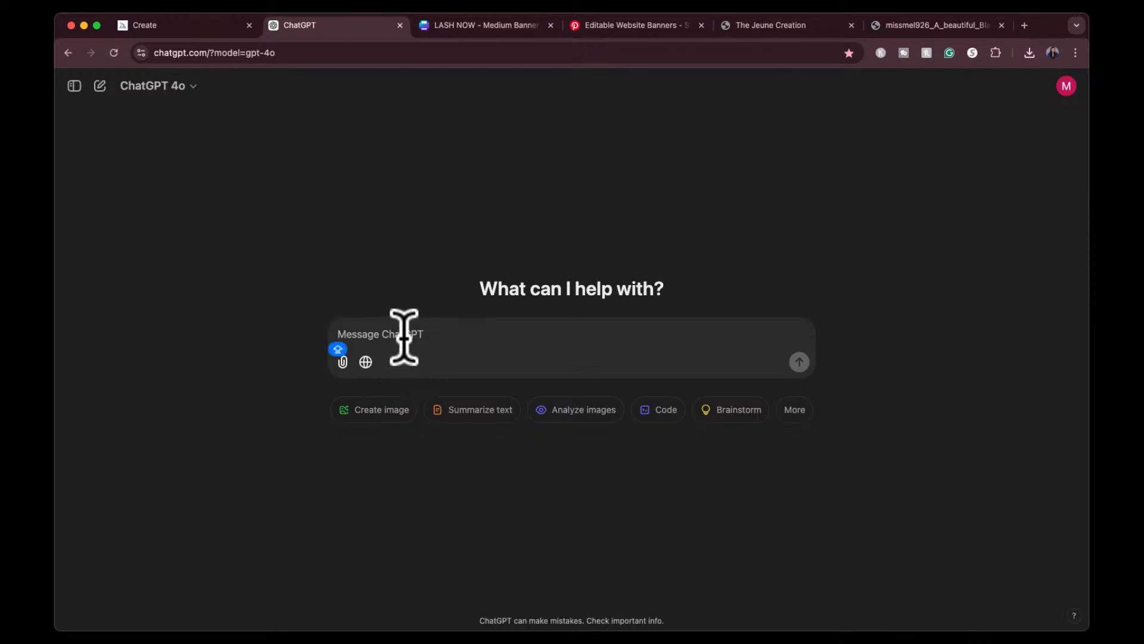
type("I HAVE AN EYELASH")
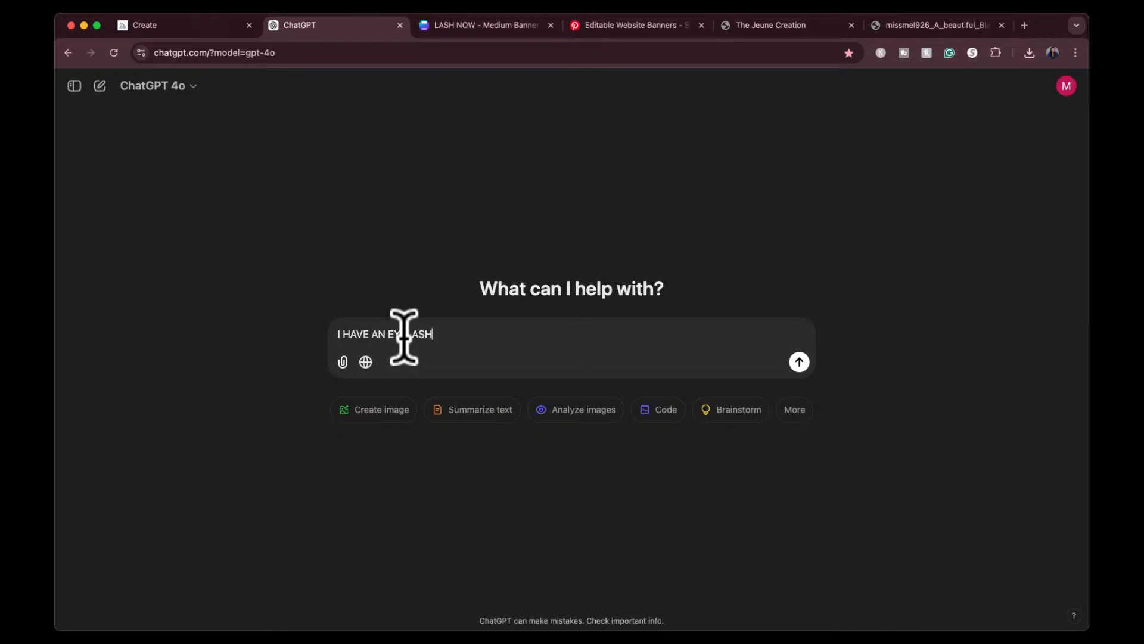
type(" BUSINESS")
key("super+a")
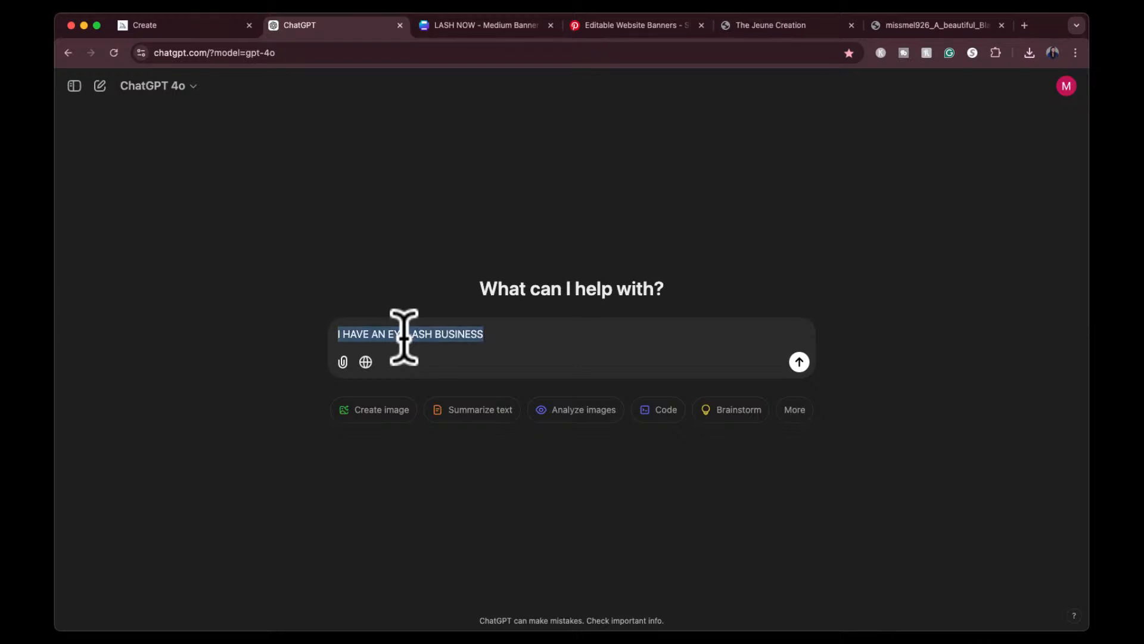
type("i have ")
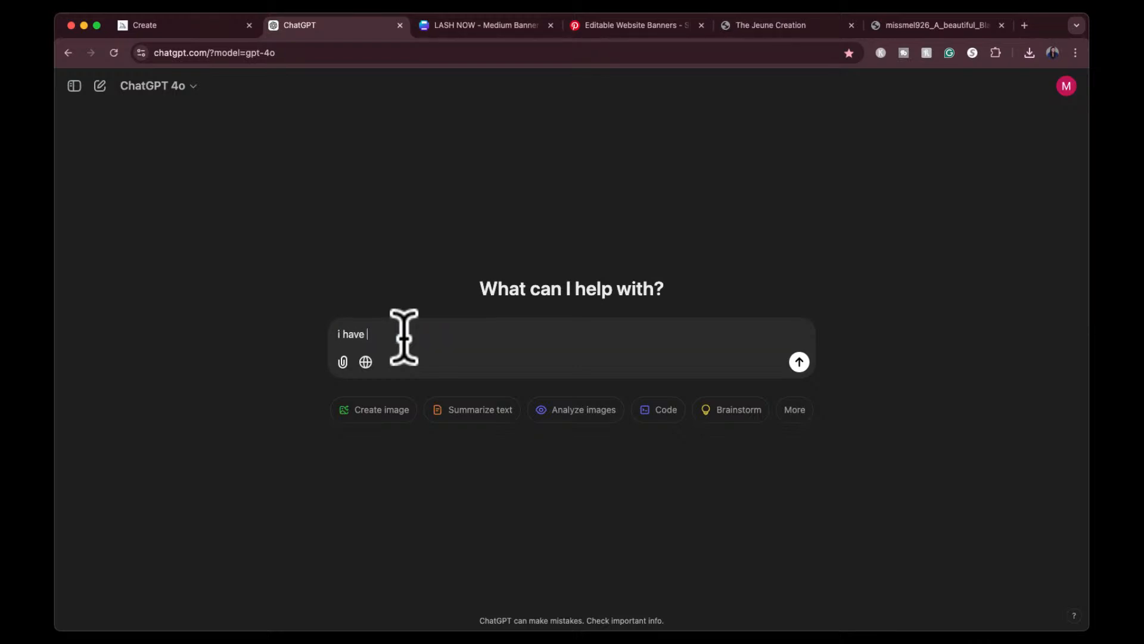
type("an eyelash business")
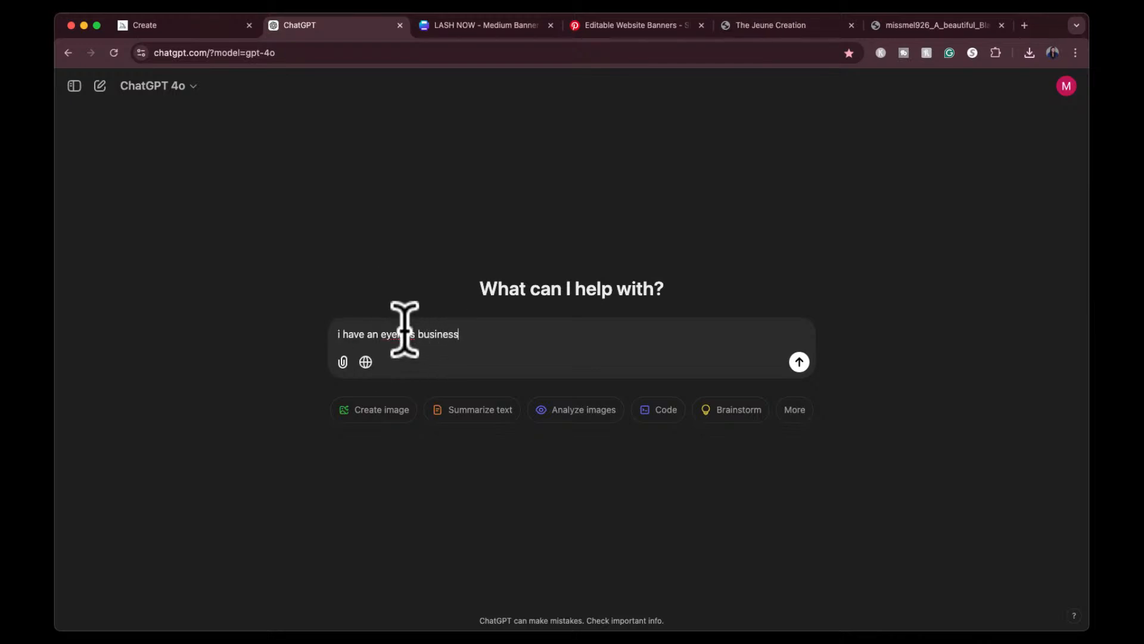
right_click(405, 331)
left_click(477, 328)
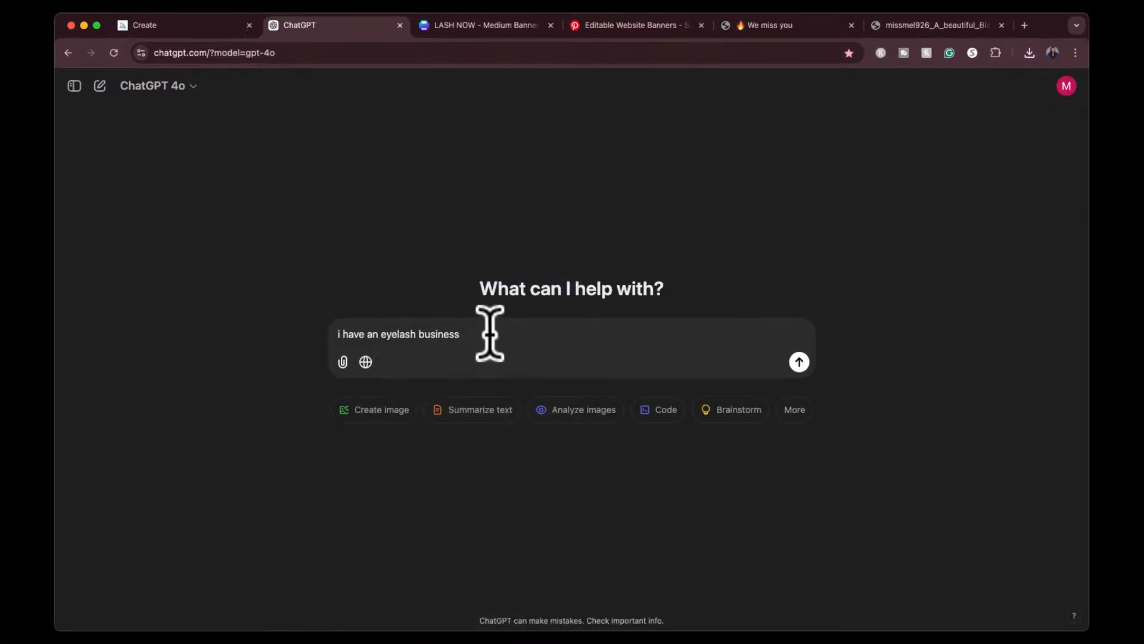
Continue the message with "and i want to create a website banner. i have an image of a beautiful model,"
type("and i want to create ")
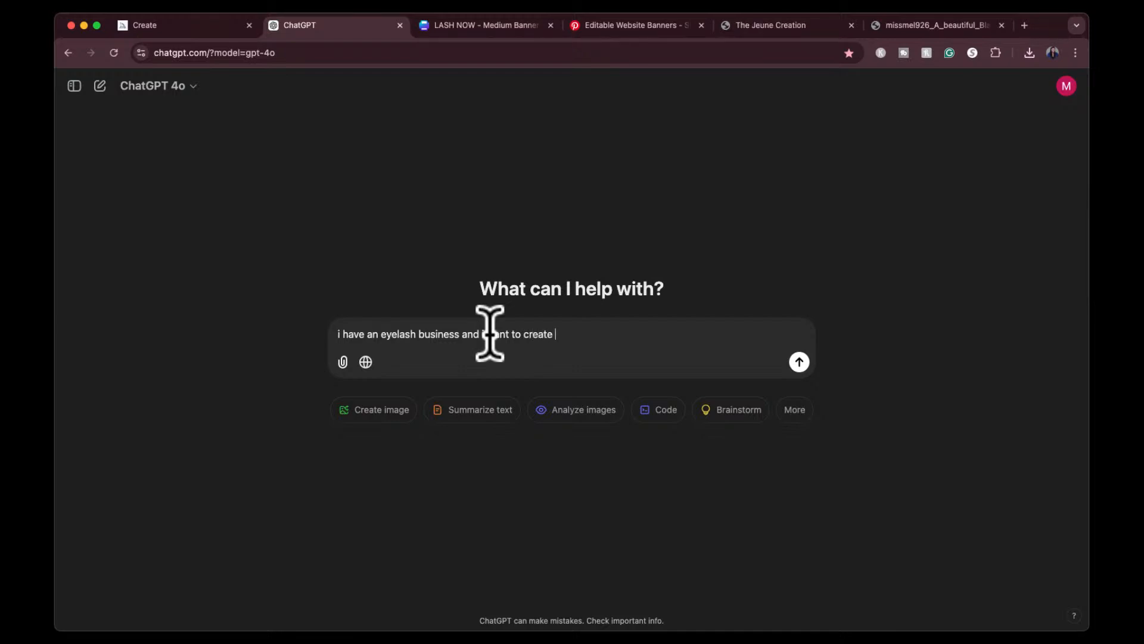
type("a website banner. i have an ima")
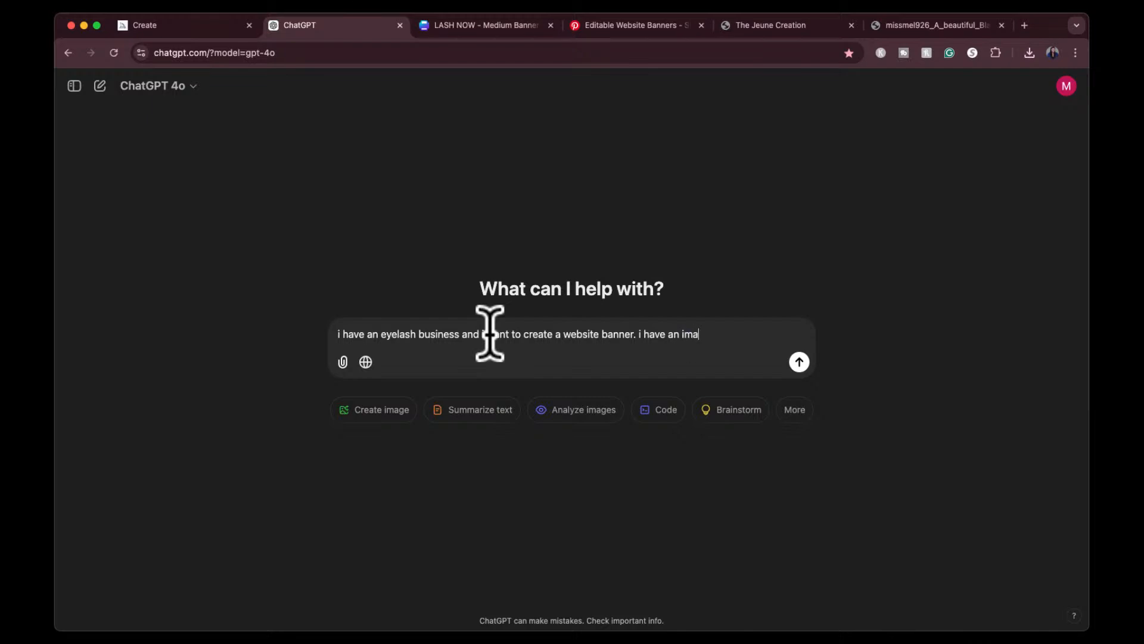
type("e")
key("BackSpace")
type("ge of a beautiful model, w")
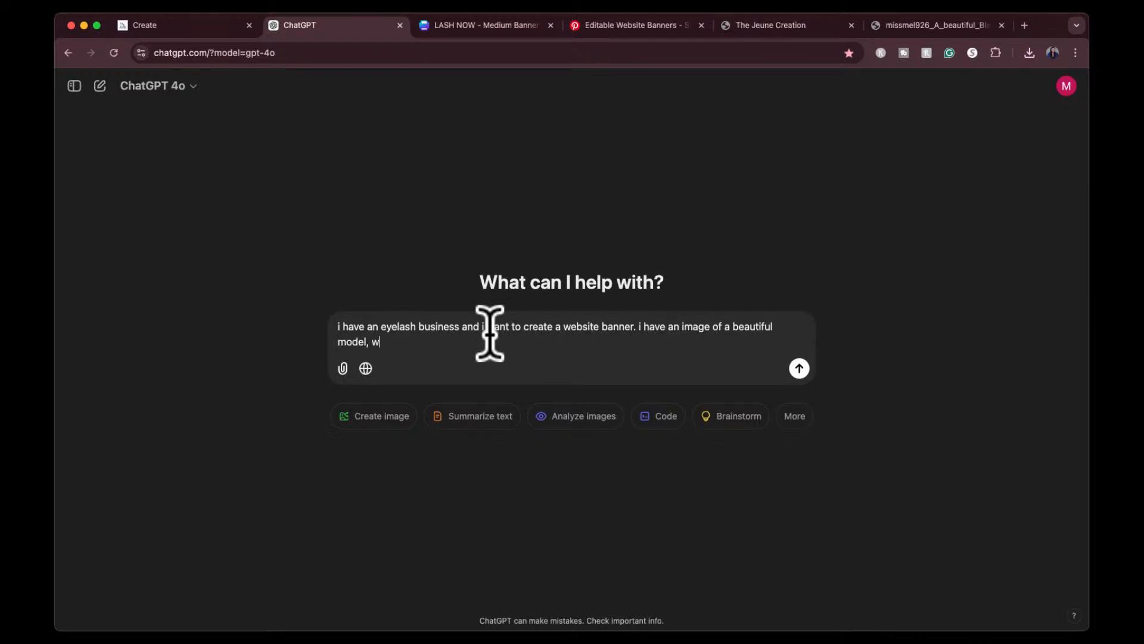
Complete the message with "what are two words related to lashes and her beauty that i can add to the banner?" and send it
type("hat are two words related to lashes and he")
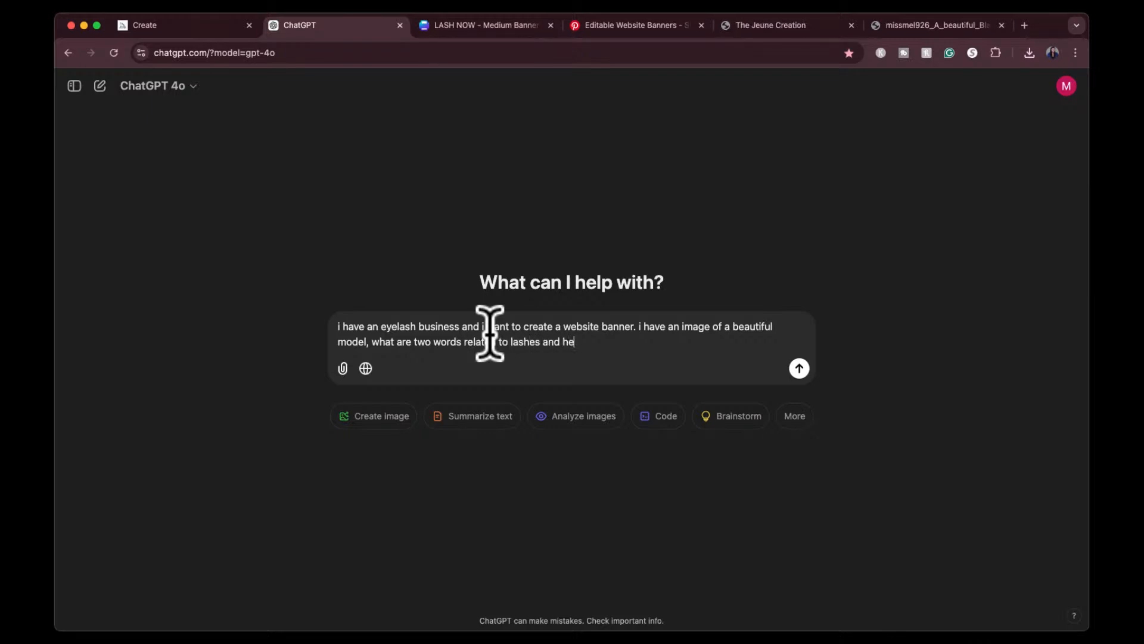
type("r beauty that i can add to")
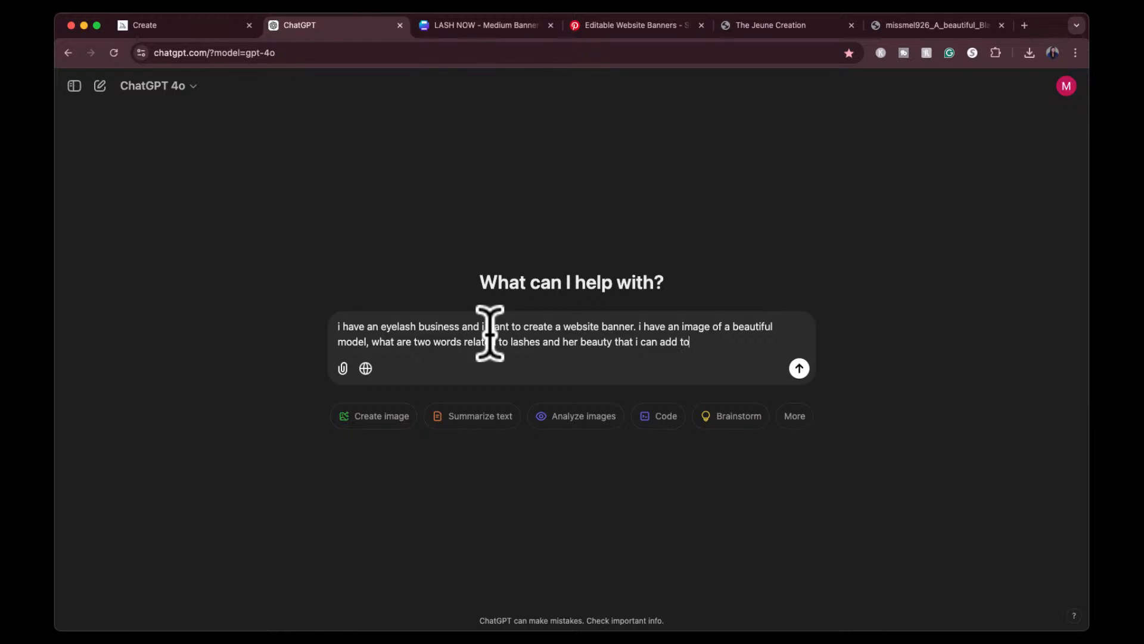
type(" the banner?")
key("Return")
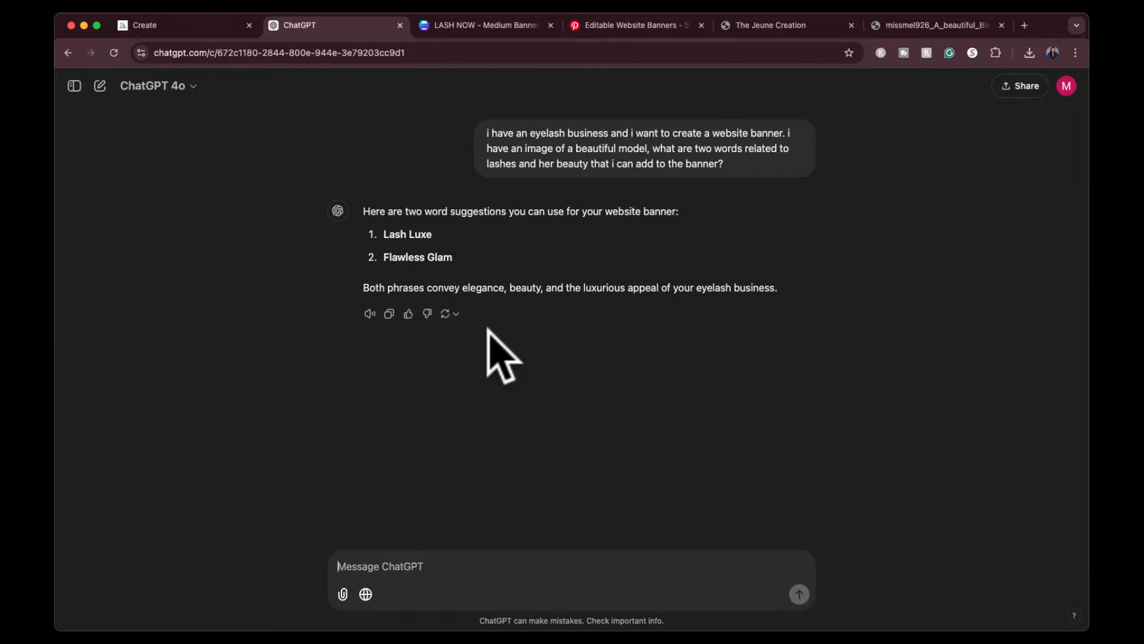
Send the follow-up "make it more related to Lash and have that work included in it but give it a cute tone"
type("make ")
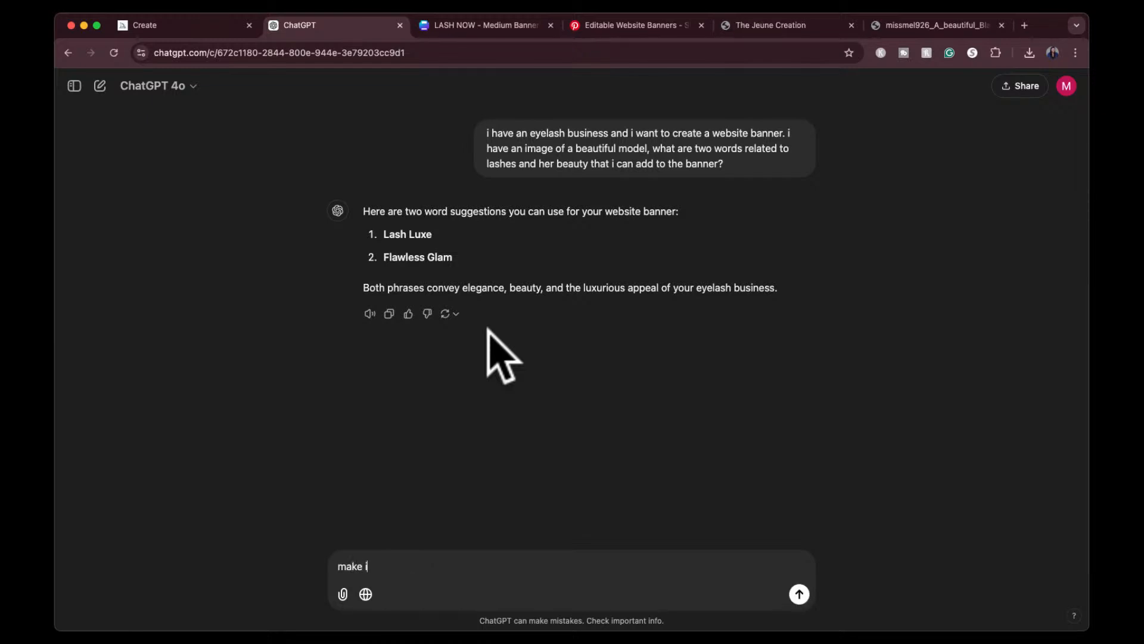
type("it more related to Lash an")
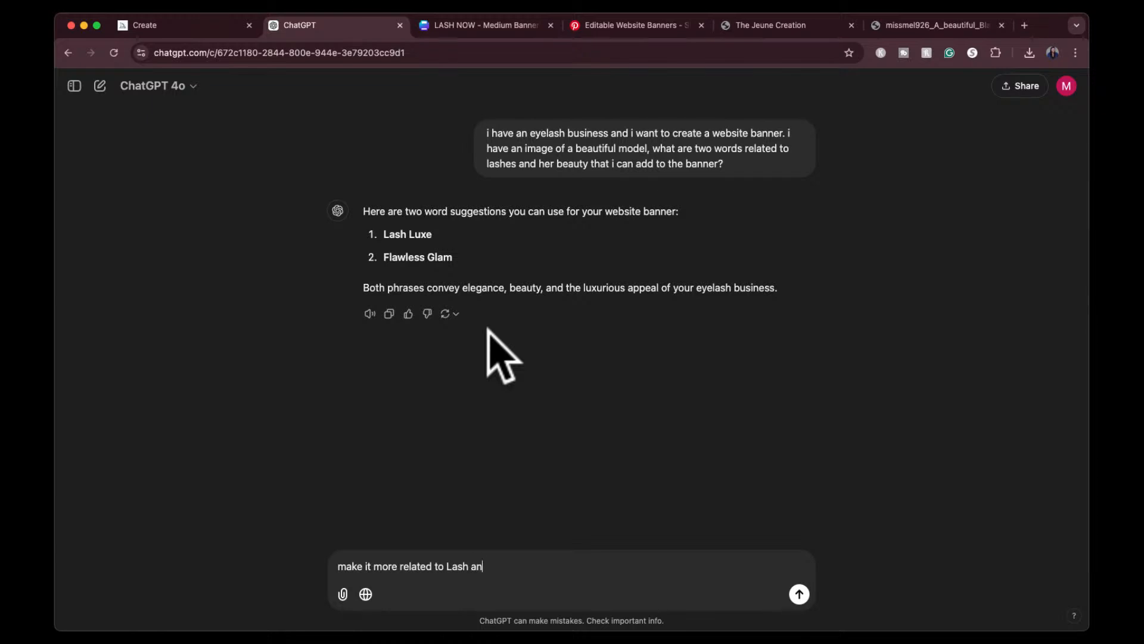
type("d have that work included in it but ")
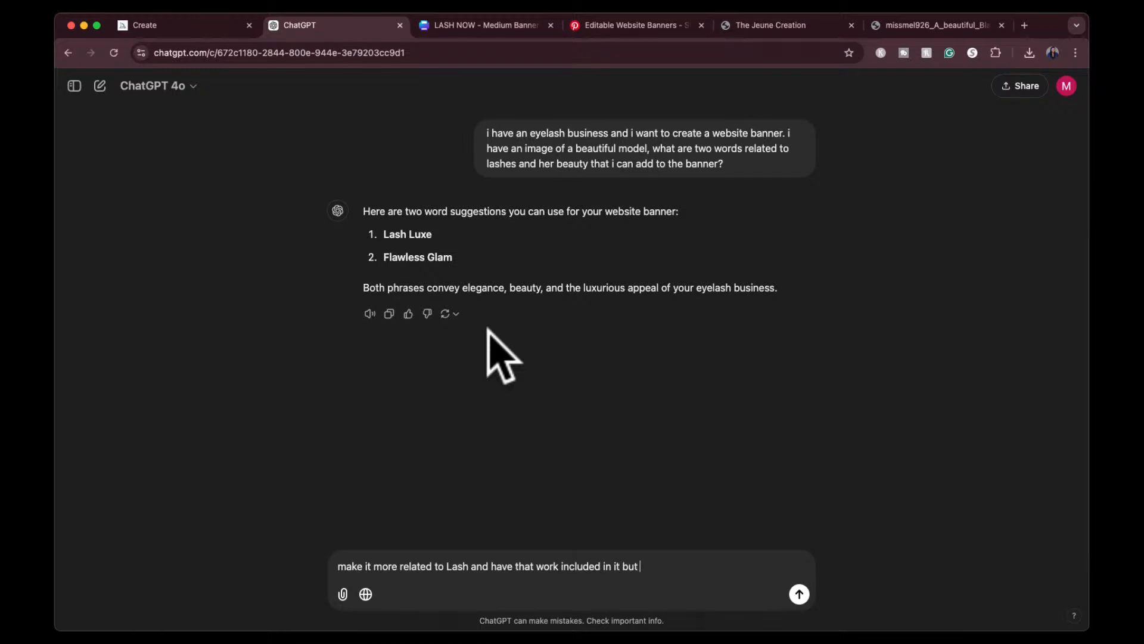
type("give it a cute tone")
key("Return")
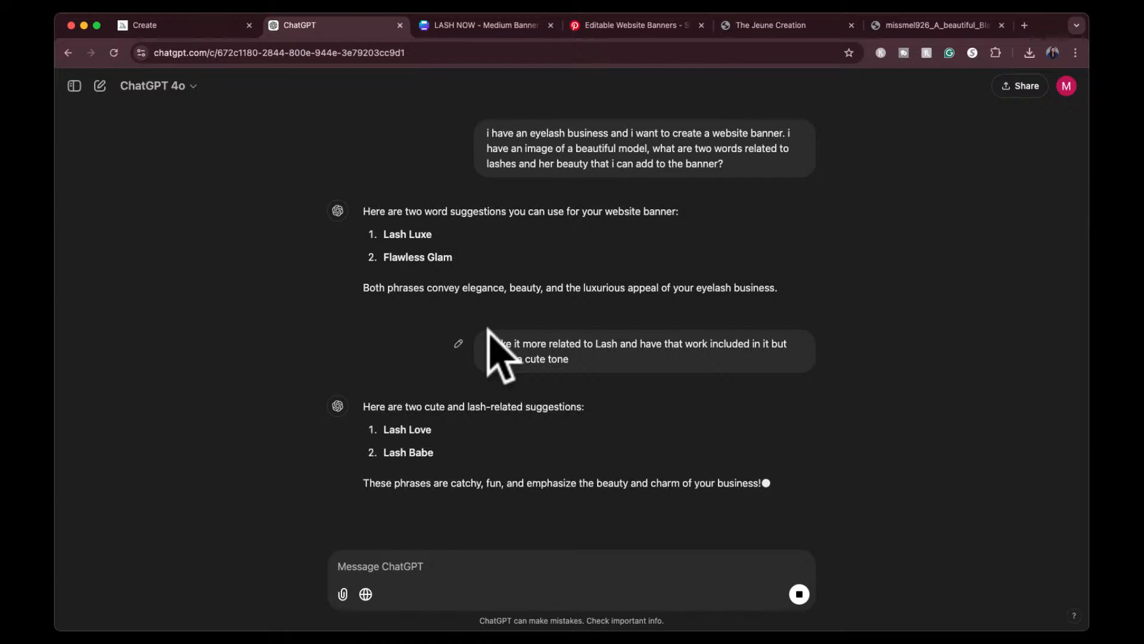
Switch to the Canva banner and replace the word NOW with LOVE so the first line reads LASH LOVE
left_click(486, 24)
left_click(590, 330)
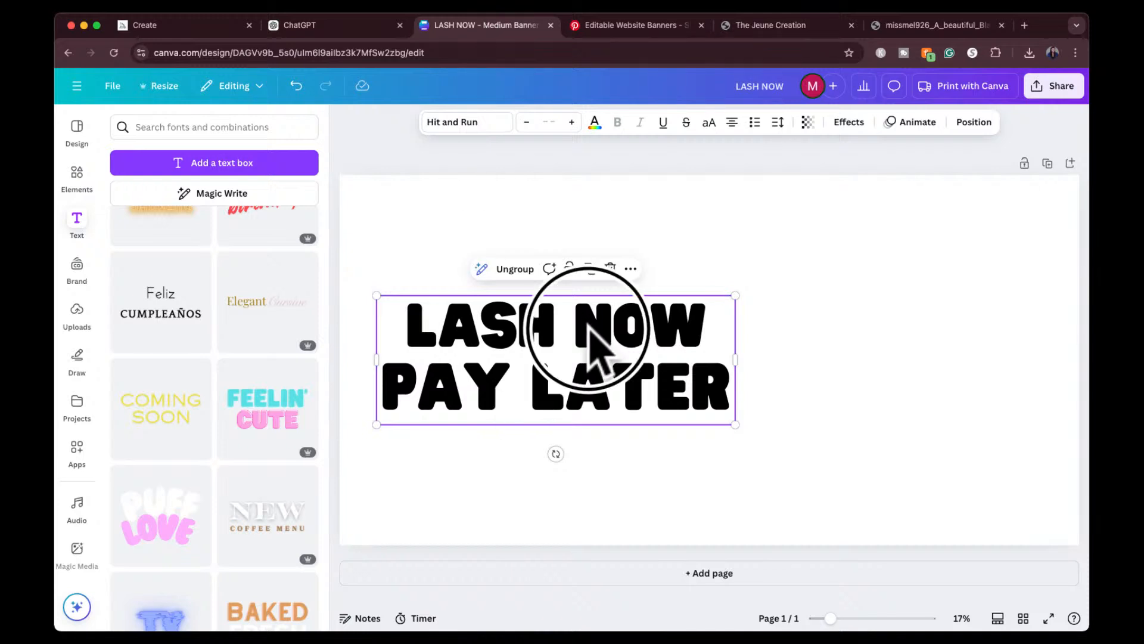
double_click(608, 329)
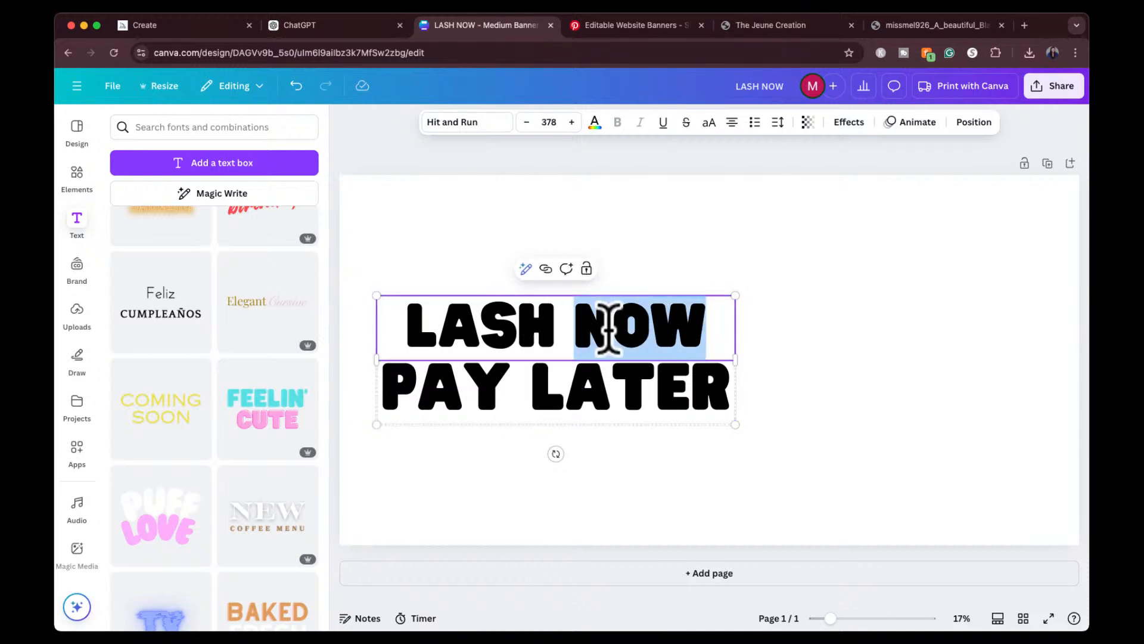
type("L")
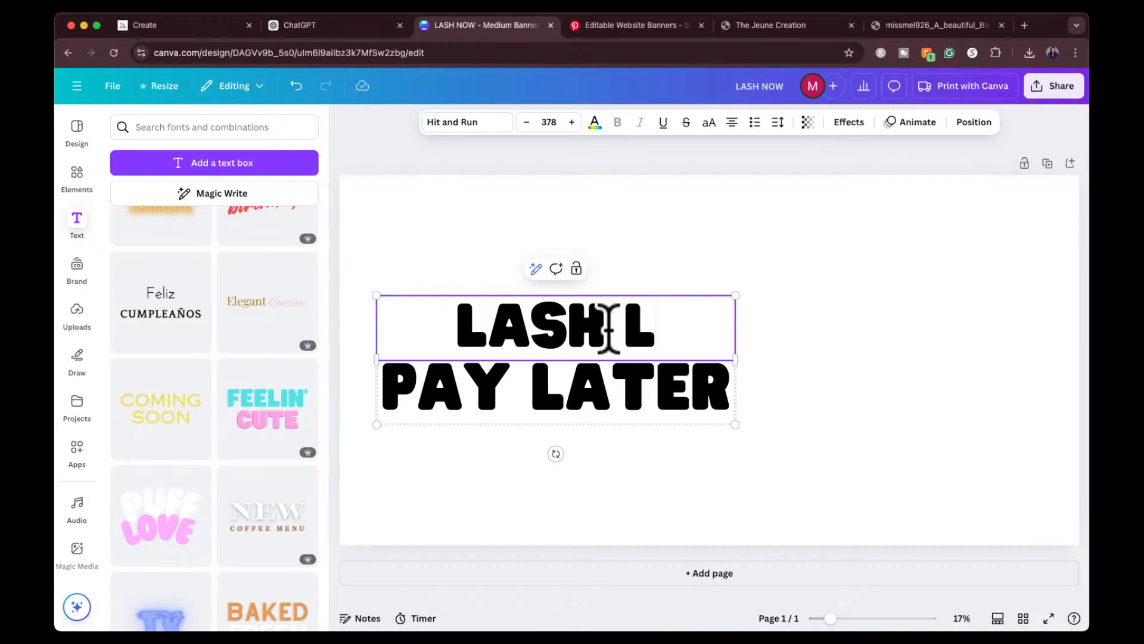
type("OVE")
Replace the PAY LATER line with LASH BABE and shift the grouped text slightly downward on the banner
double_click(576, 384)
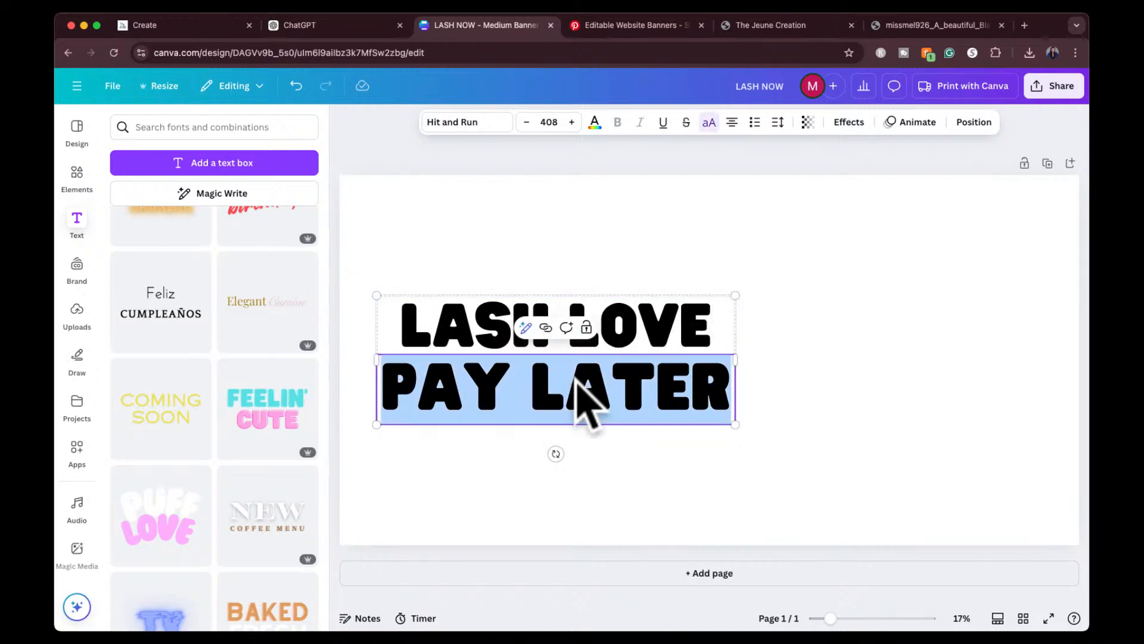
type("LASH A")
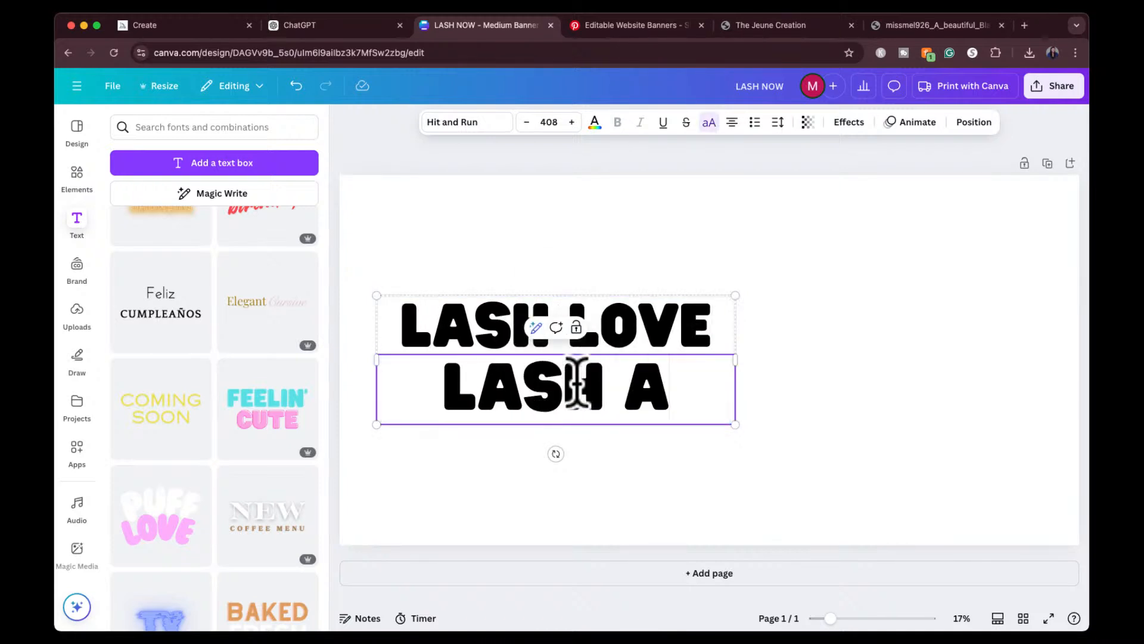
type("B")
key("BackSpace")
key("BackSpace")
key("BackSpace")
type("BABE")
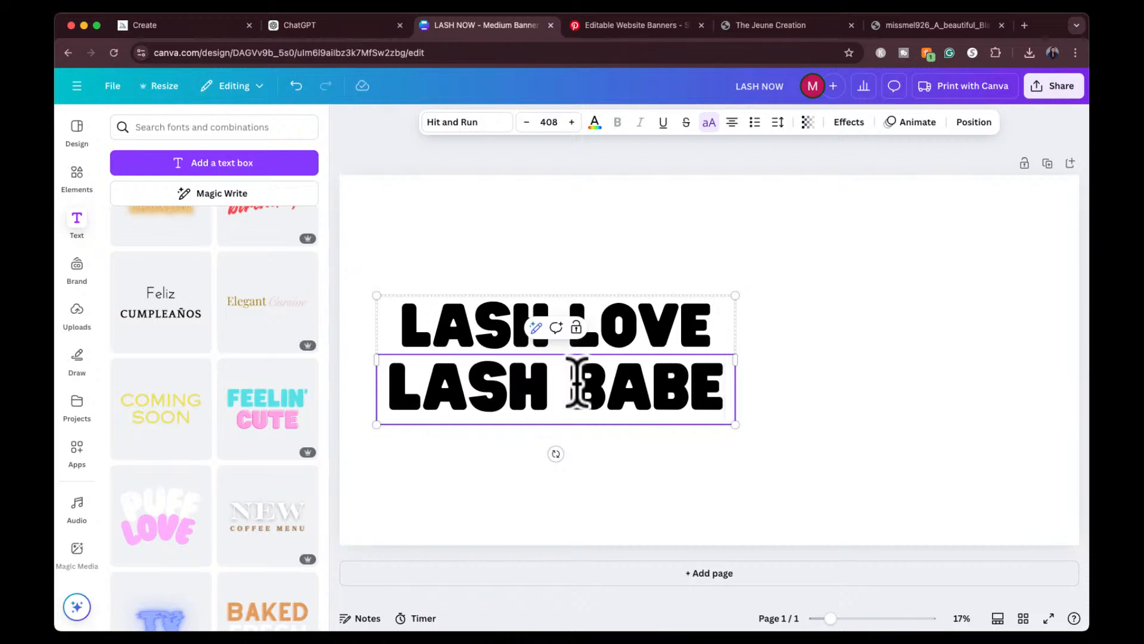
left_click(632, 257)
left_click_drag(640, 337, 637, 349)
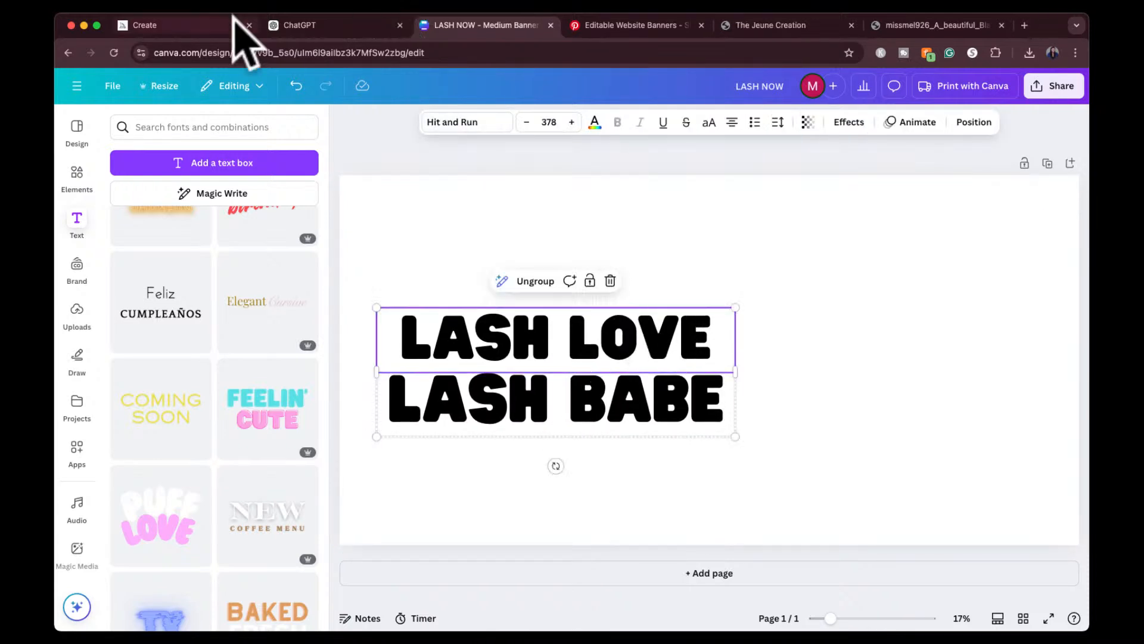
left_click(191, 23)
left_click(374, 27)
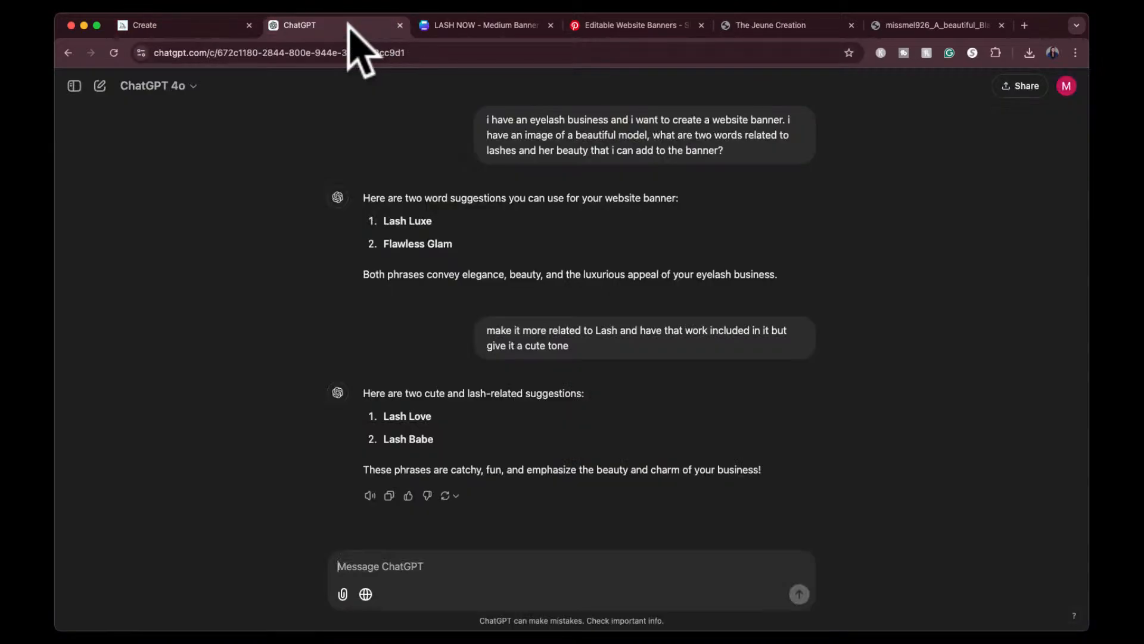
left_click(498, 27)
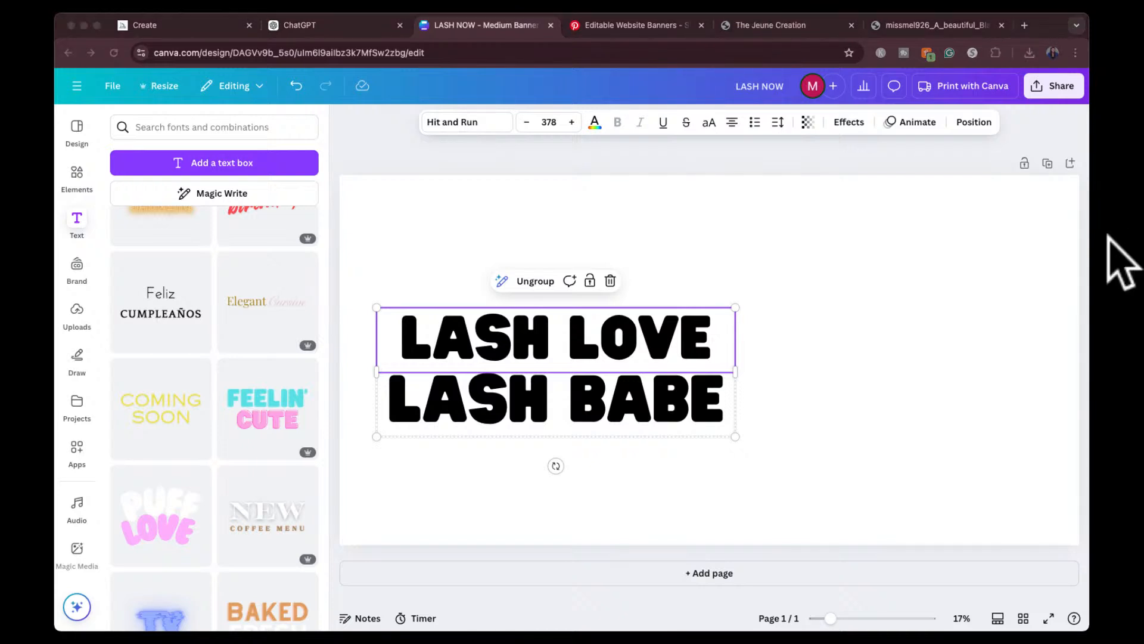
Add the downloaded portrait of the long-haired woman to the banner's right half and remove its background
left_click(418, 231)
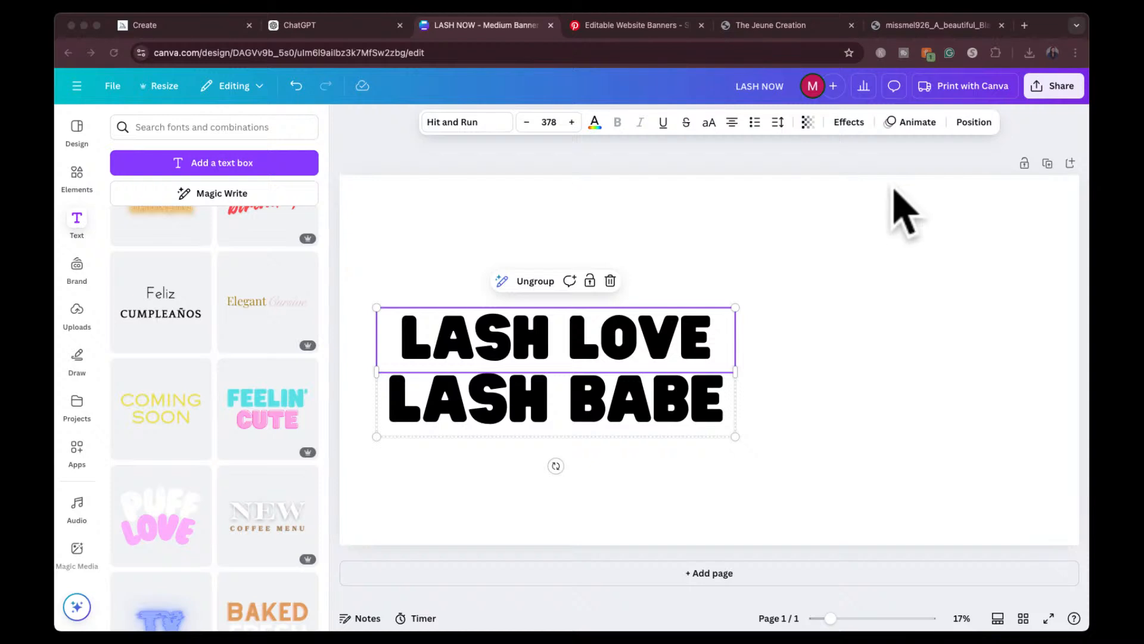
left_click_drag(906, 191, 685, 255)
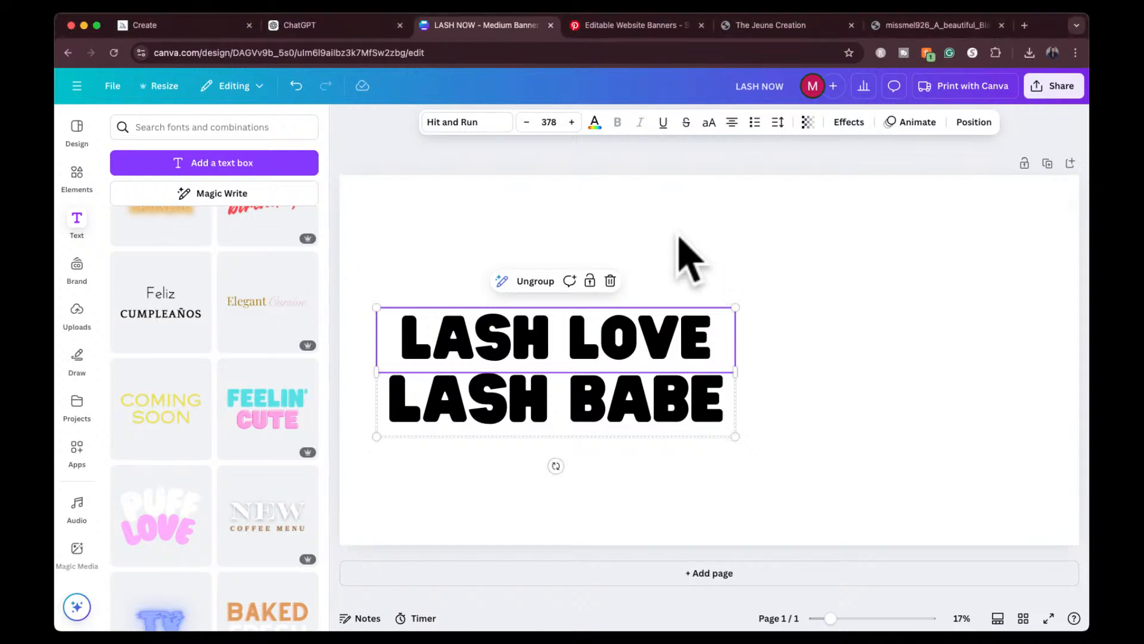
left_click_drag(771, 285, 934, 234)
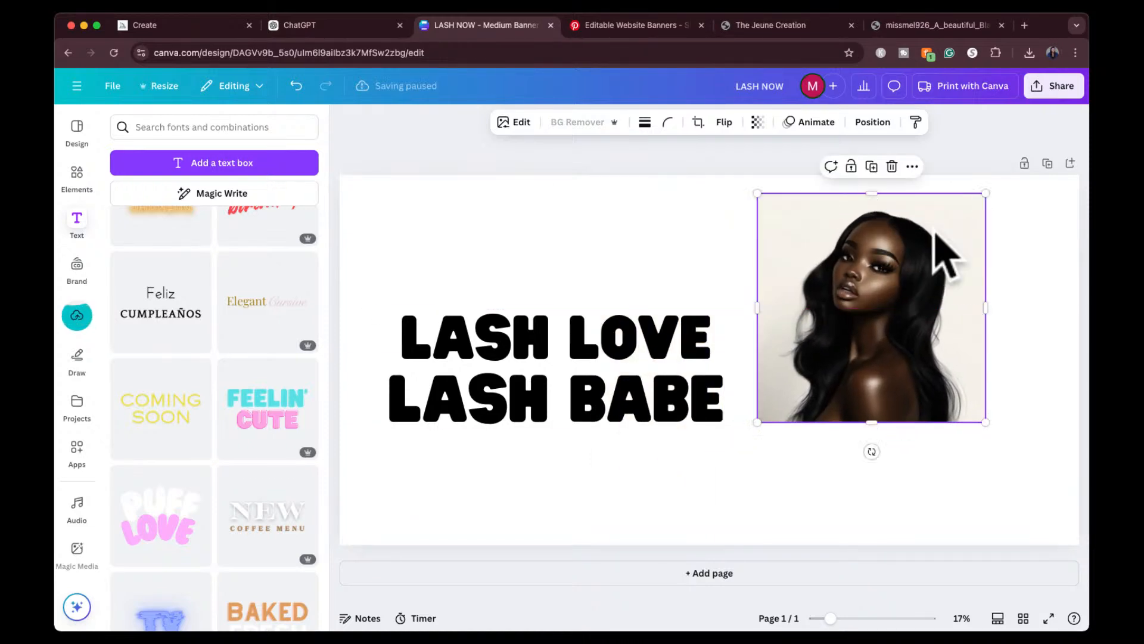
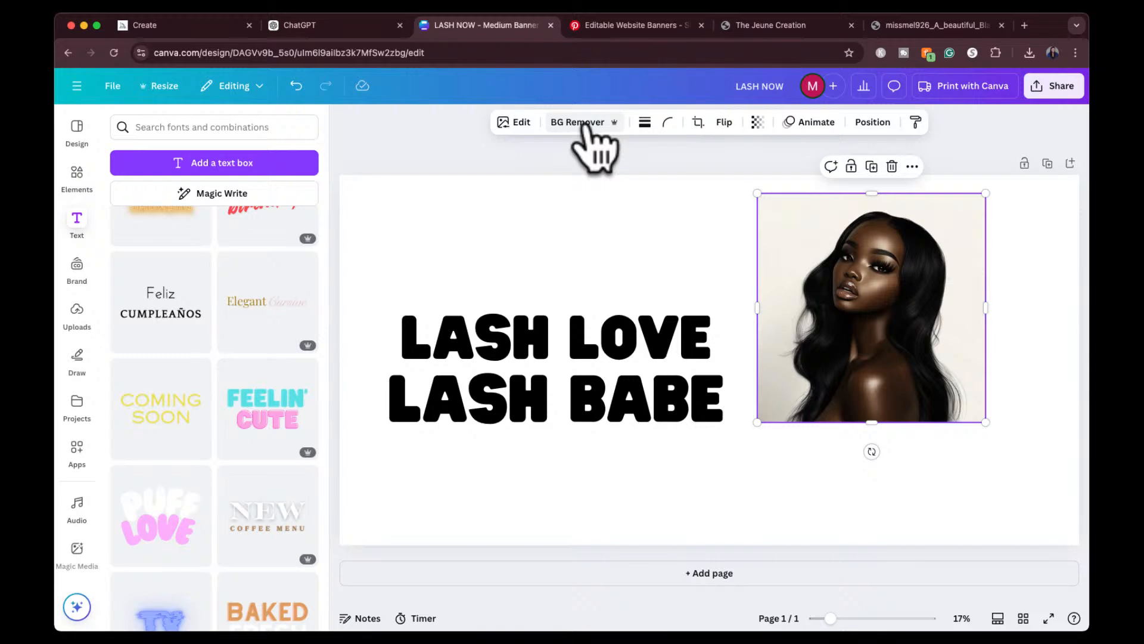
left_click(583, 121)
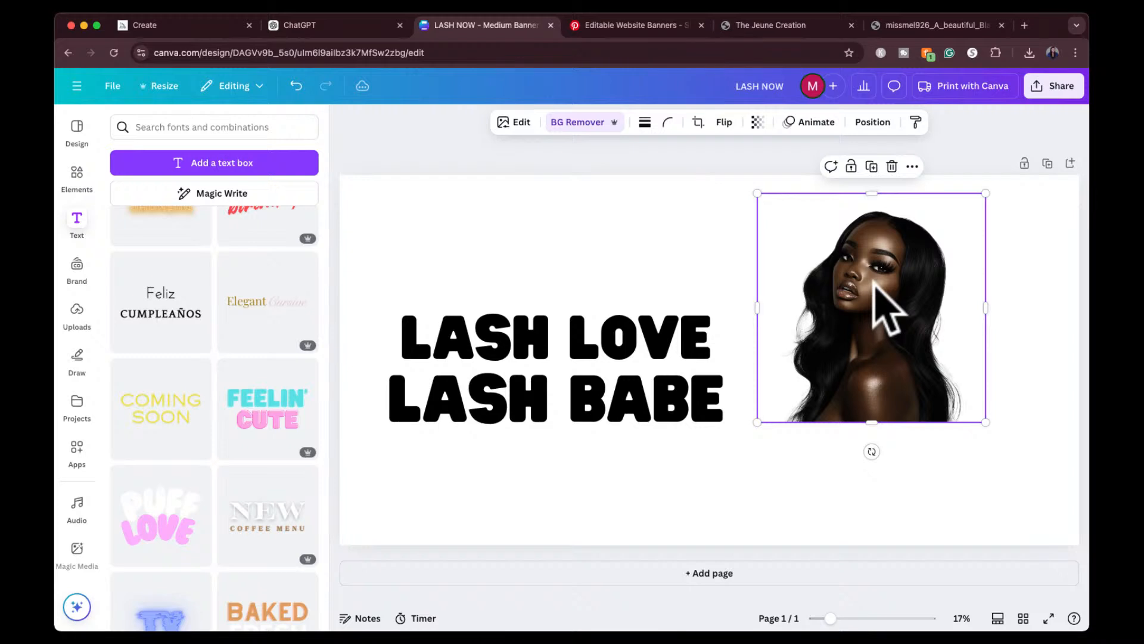
Enlarge the cut-out portrait to nearly the banner's full height and position it on the right, flush with the bottom edge
left_click_drag(873, 282, 837, 404)
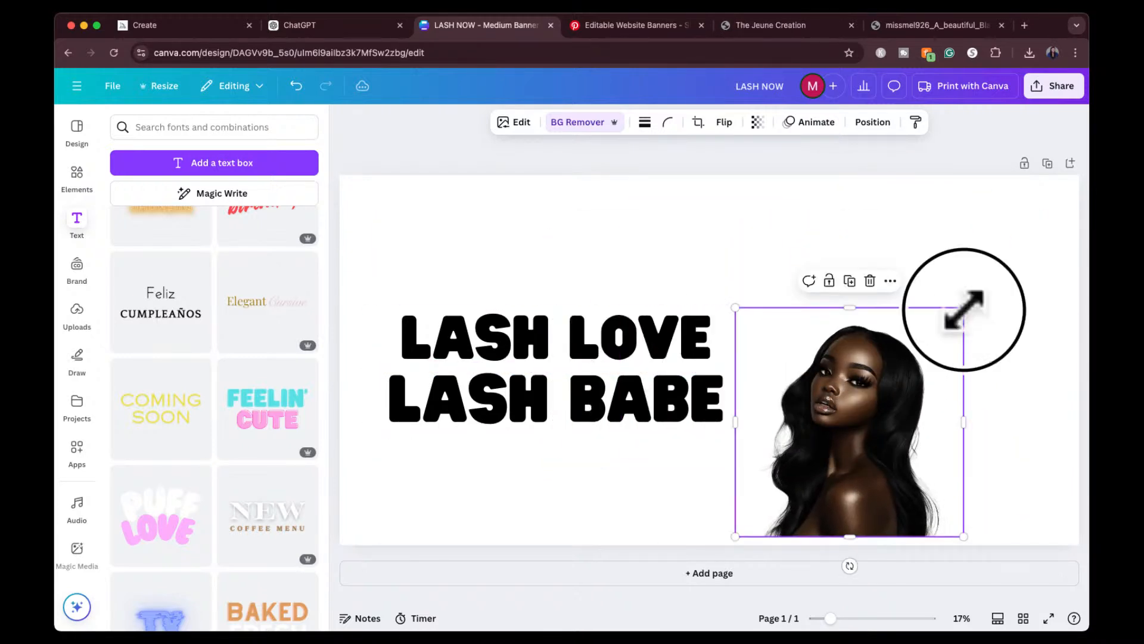
left_click_drag(963, 307, 1044, 163)
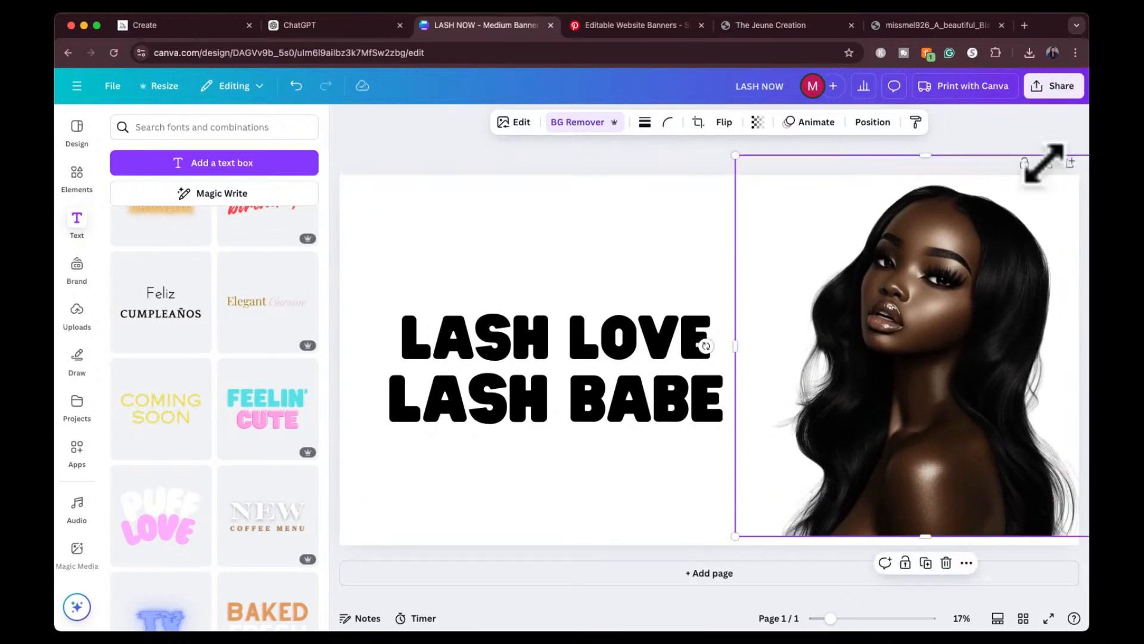
left_click_drag(906, 325, 889, 334)
left_click(691, 189)
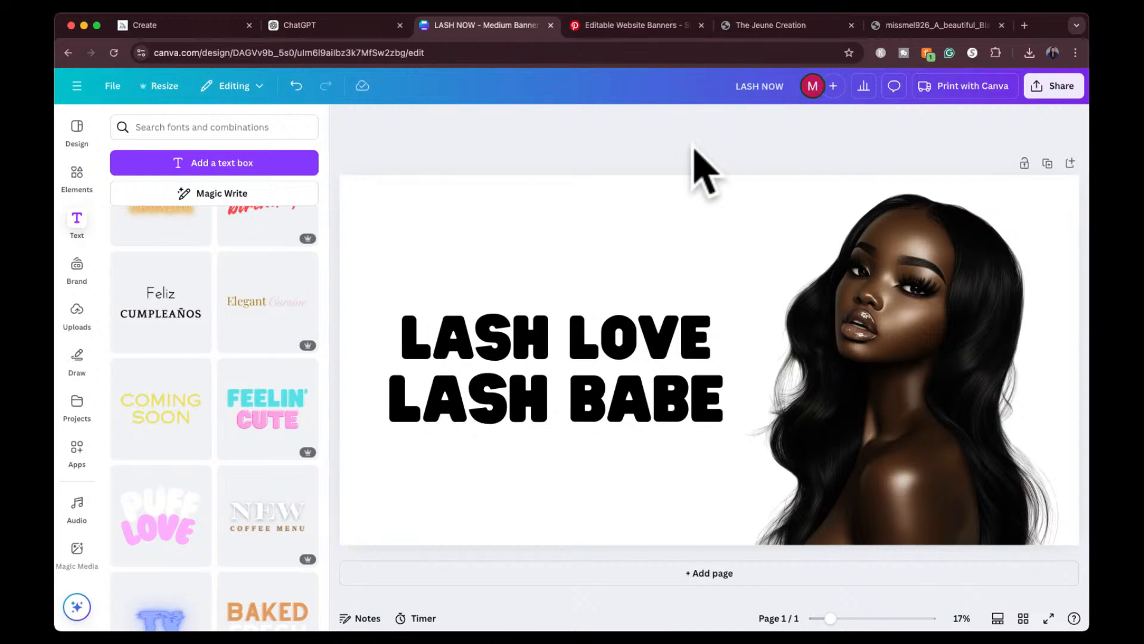
left_click(910, 342)
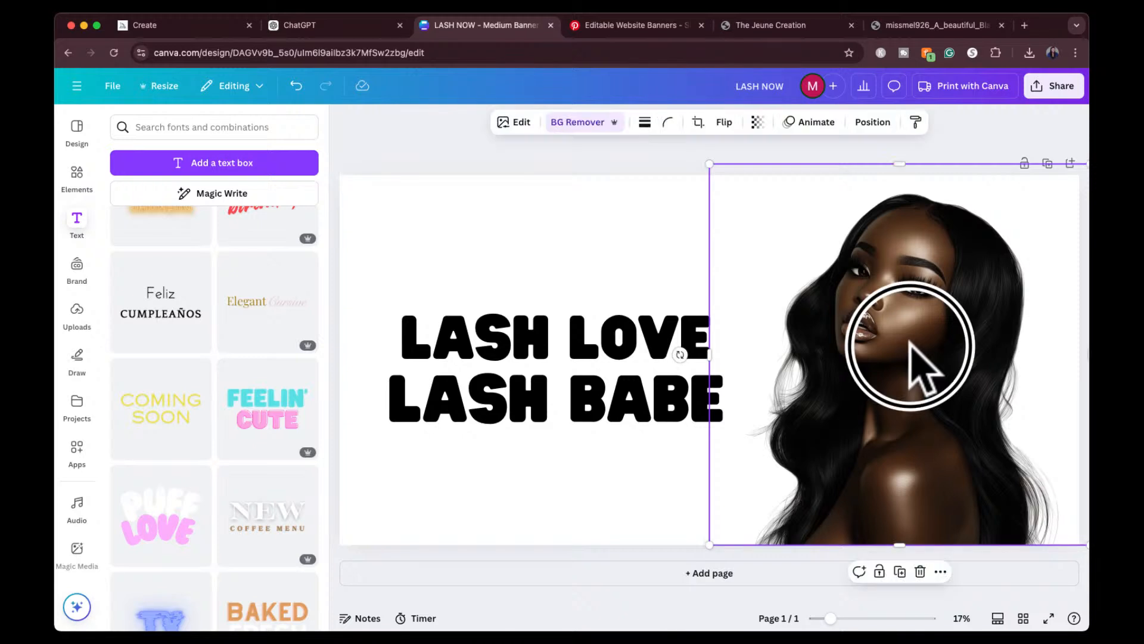
left_click_drag(709, 163, 686, 148)
left_click_drag(899, 247, 906, 248)
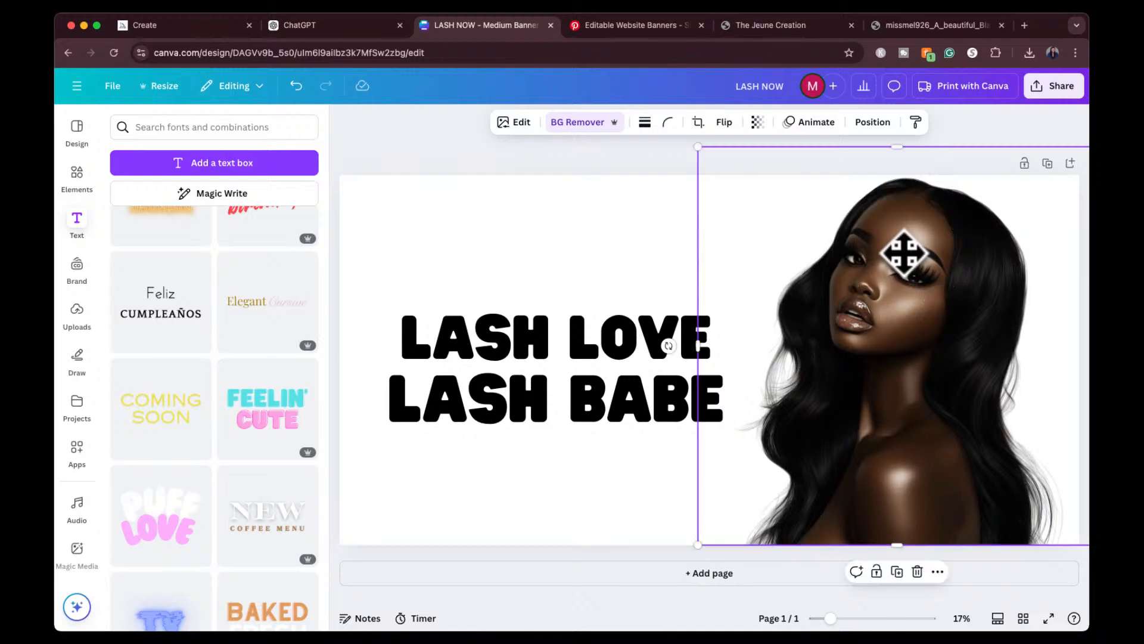
left_click(682, 185)
Check the Pinterest banner reference, return to the Canva banner and search the elements library for "white striped background"
left_click(646, 25)
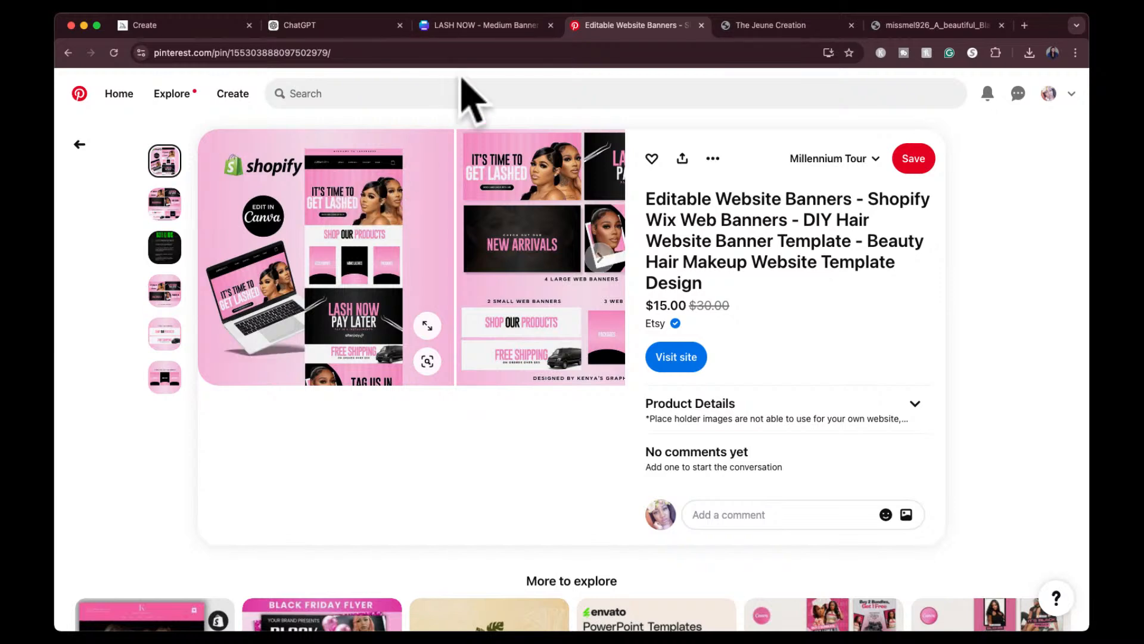
left_click(477, 26)
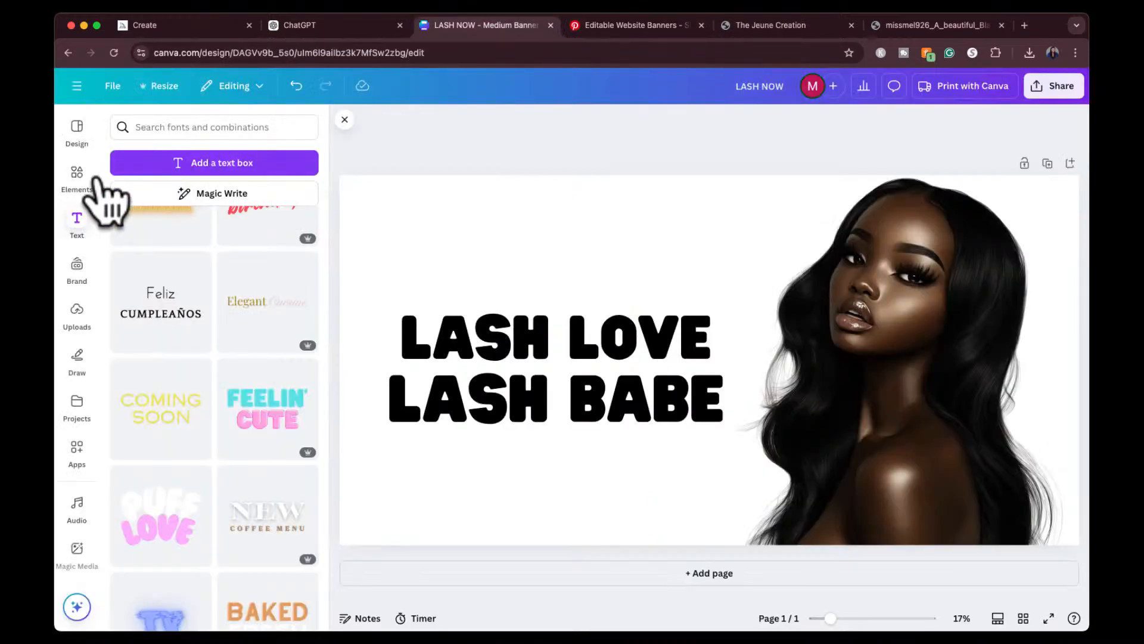
left_click(77, 176)
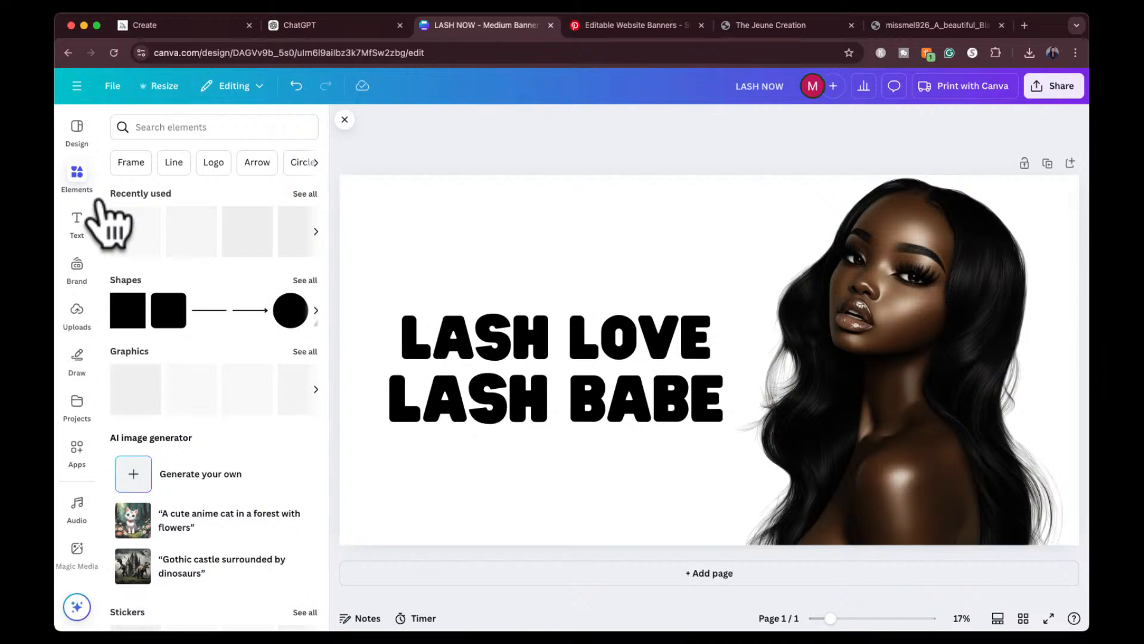
left_click(149, 127)
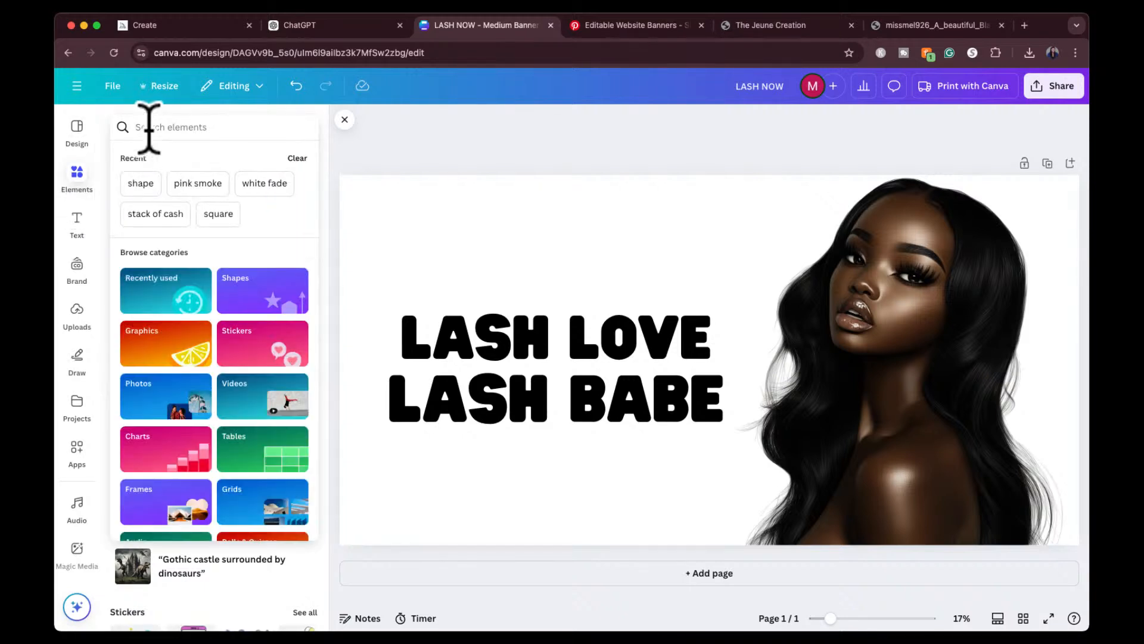
type("white s")
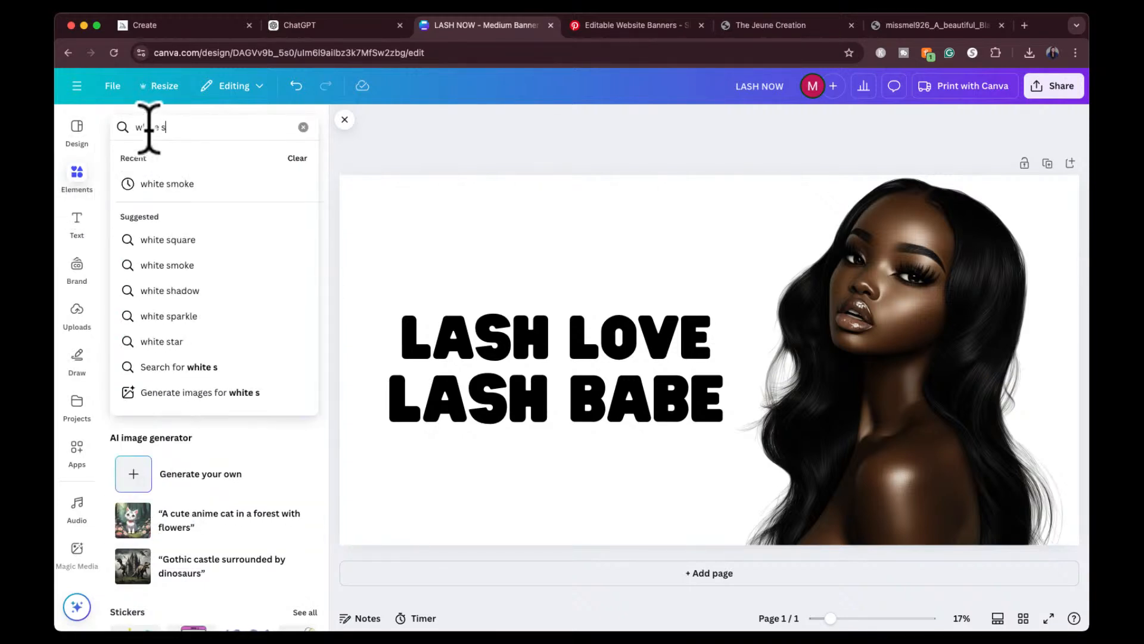
type("triped backg")
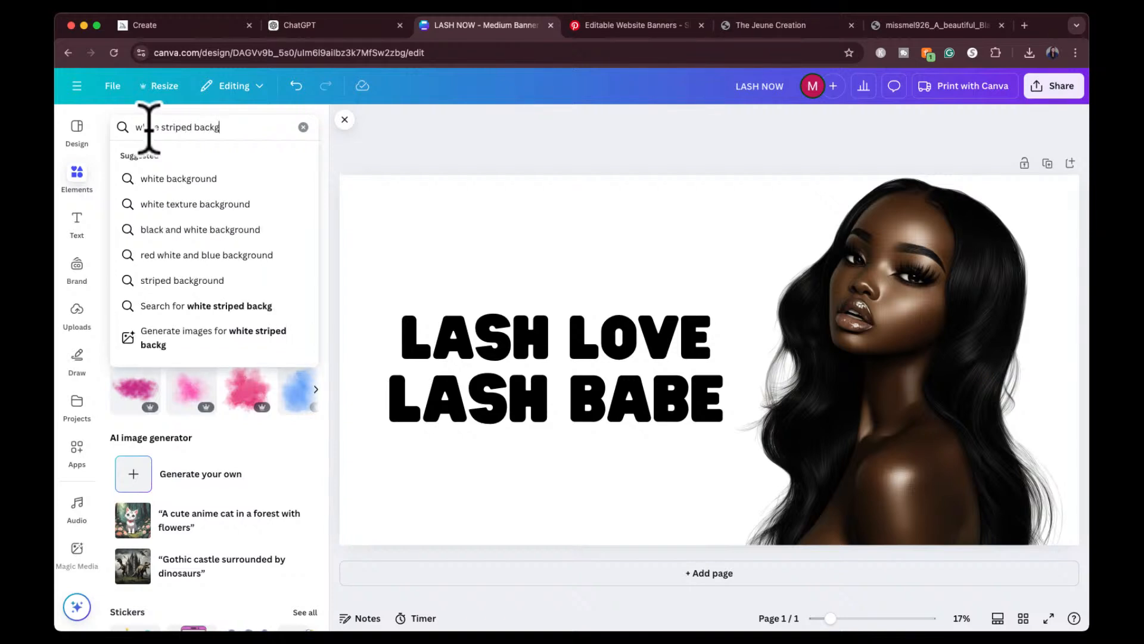
type("round")
key("Return")
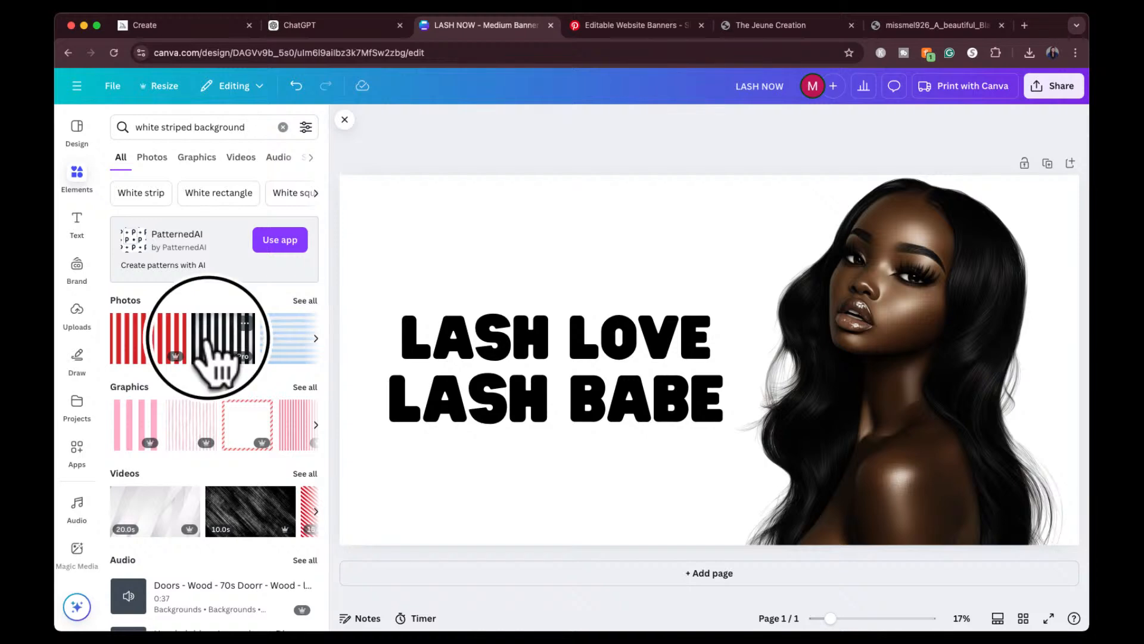
Add the black-and-white striped photo, stretch it across the whole banner and send it behind the model portrait
left_click(215, 352)
left_click_drag(703, 301, 545, 223)
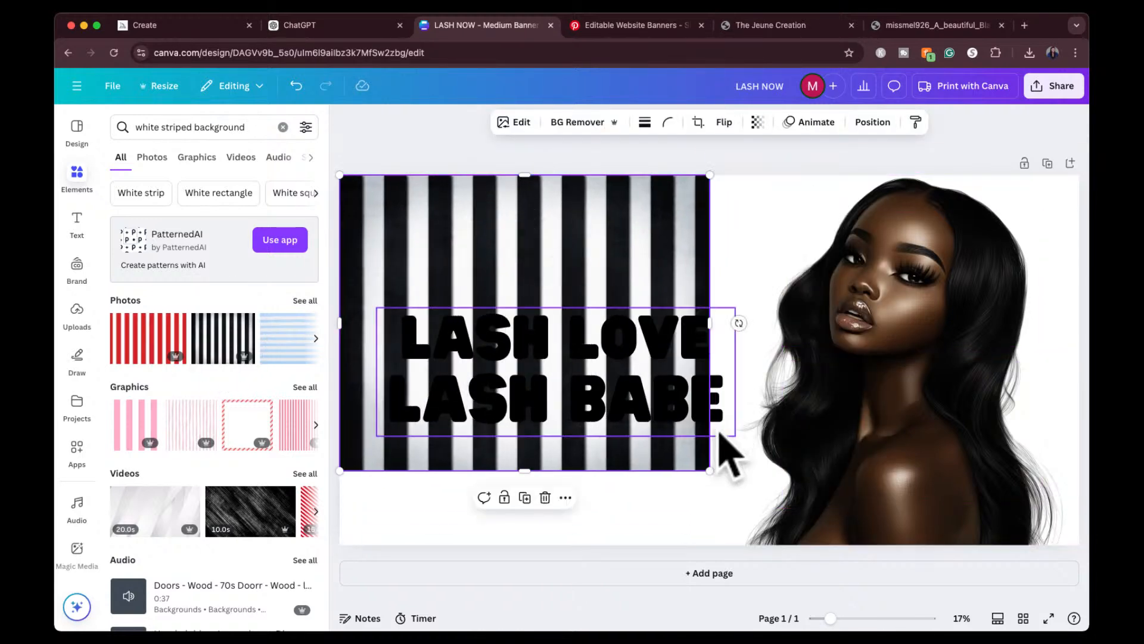
left_click_drag(709, 470, 802, 545)
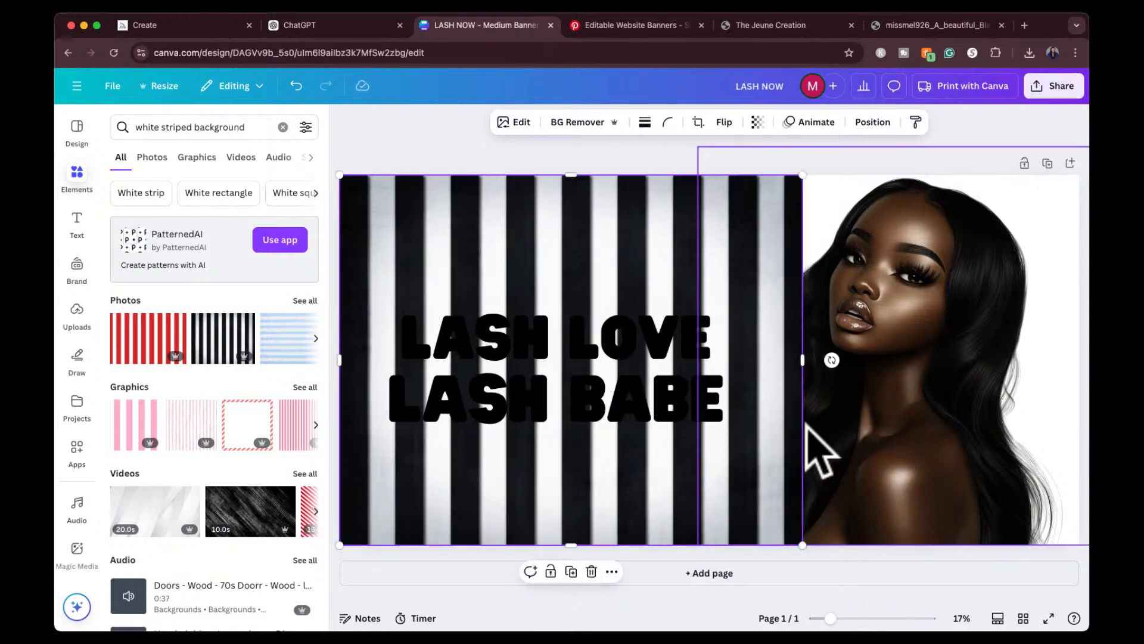
left_click_drag(802, 359, 1080, 337)
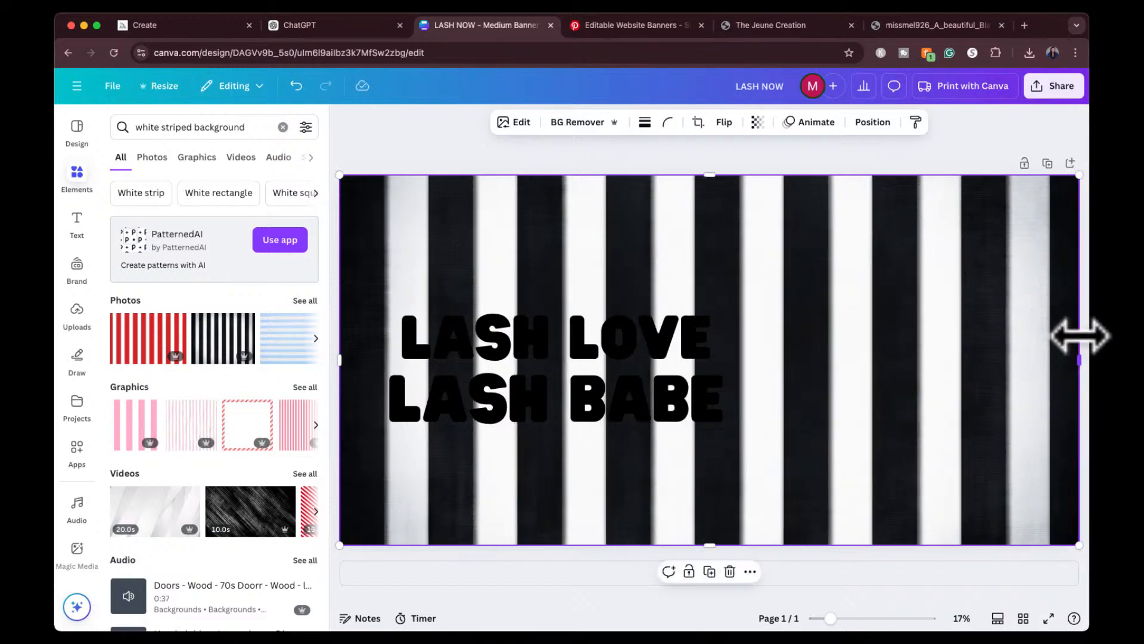
key("super+bracketleft")
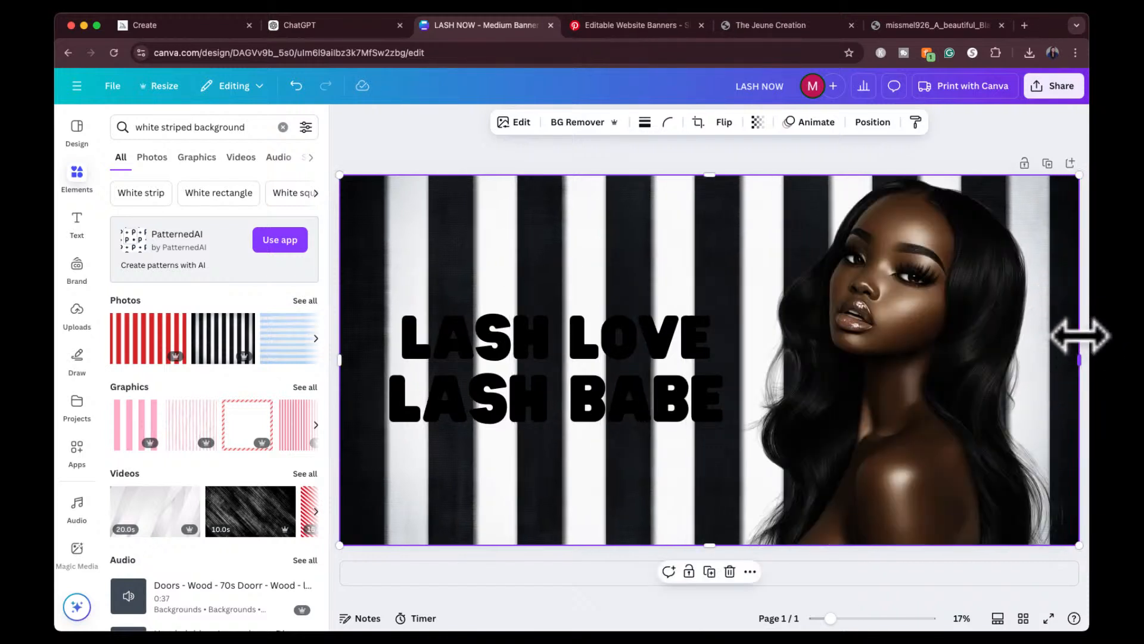
Recolor both text lines, LASH LOVE and LASH BABE, with the pink from the brand palette
left_click(660, 356)
double_click(588, 339)
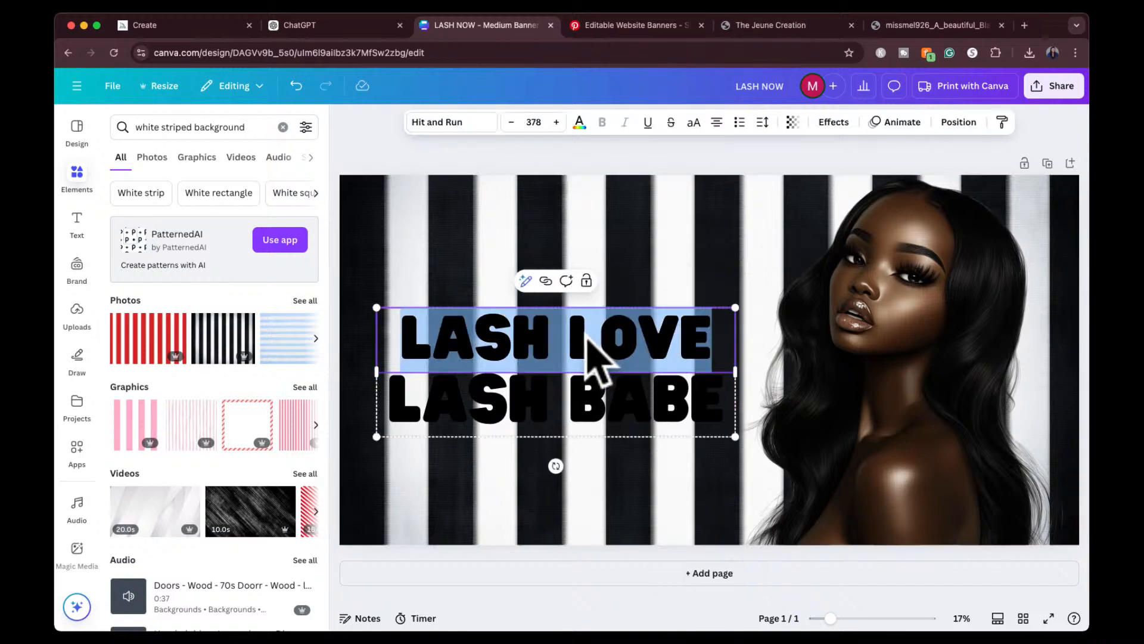
left_click(579, 123)
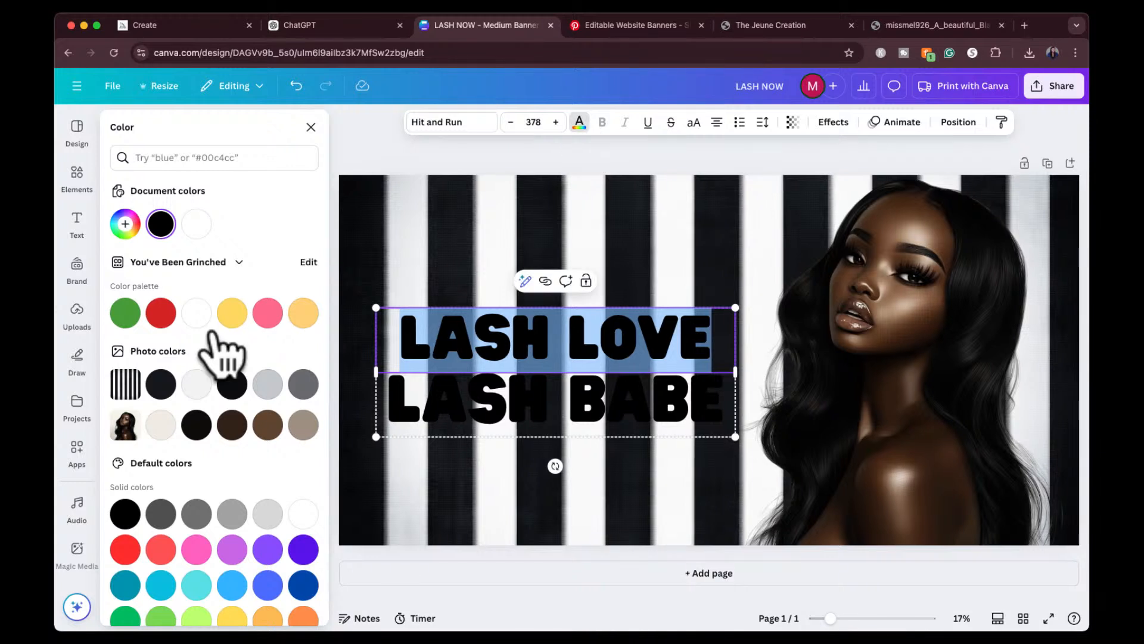
left_click(232, 313)
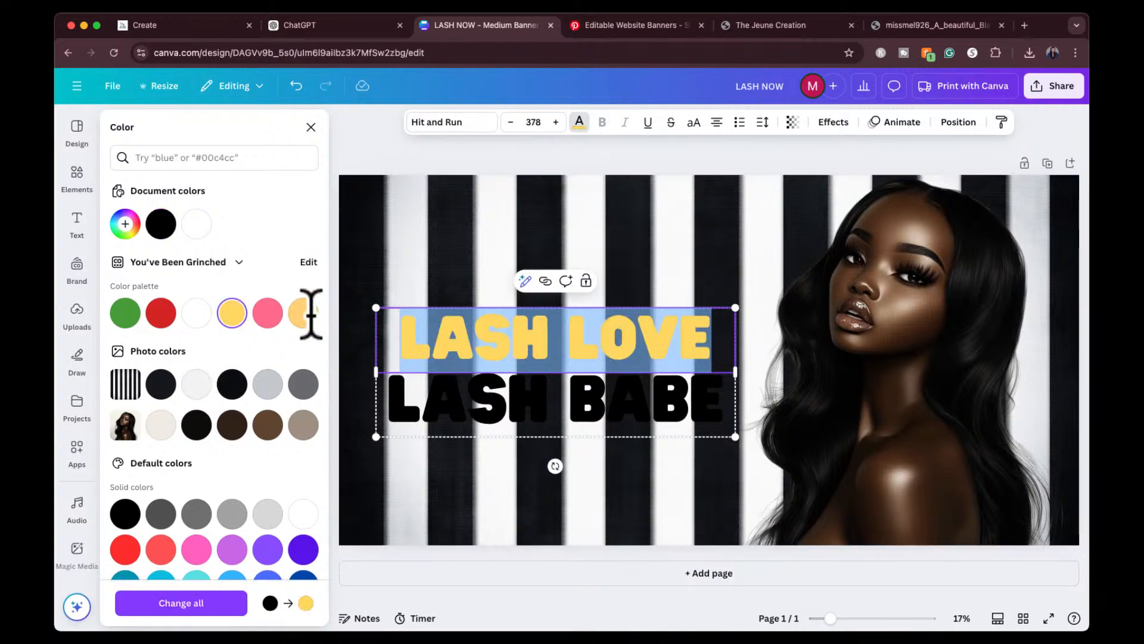
left_click(267, 313)
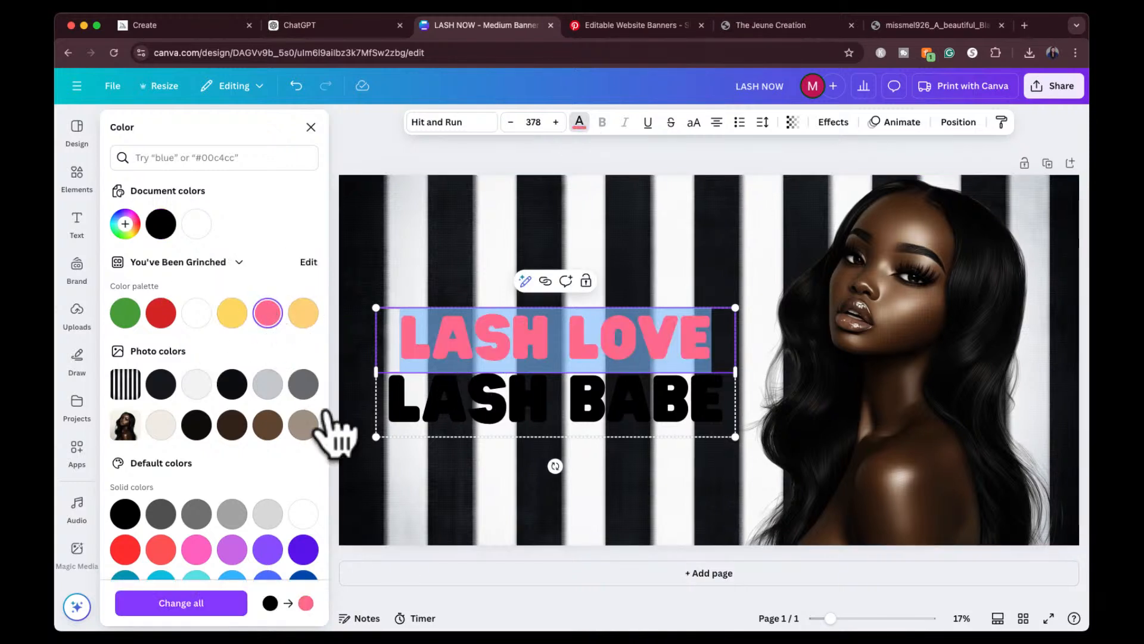
triple_click(491, 403)
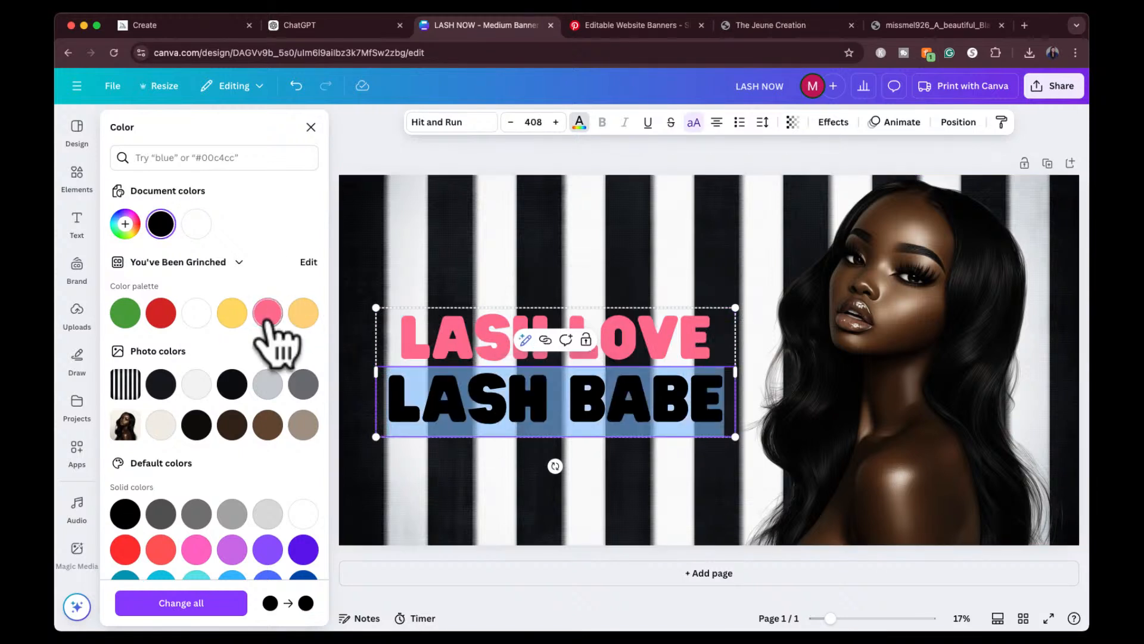
left_click(267, 313)
key("Escape")
left_click(441, 158)
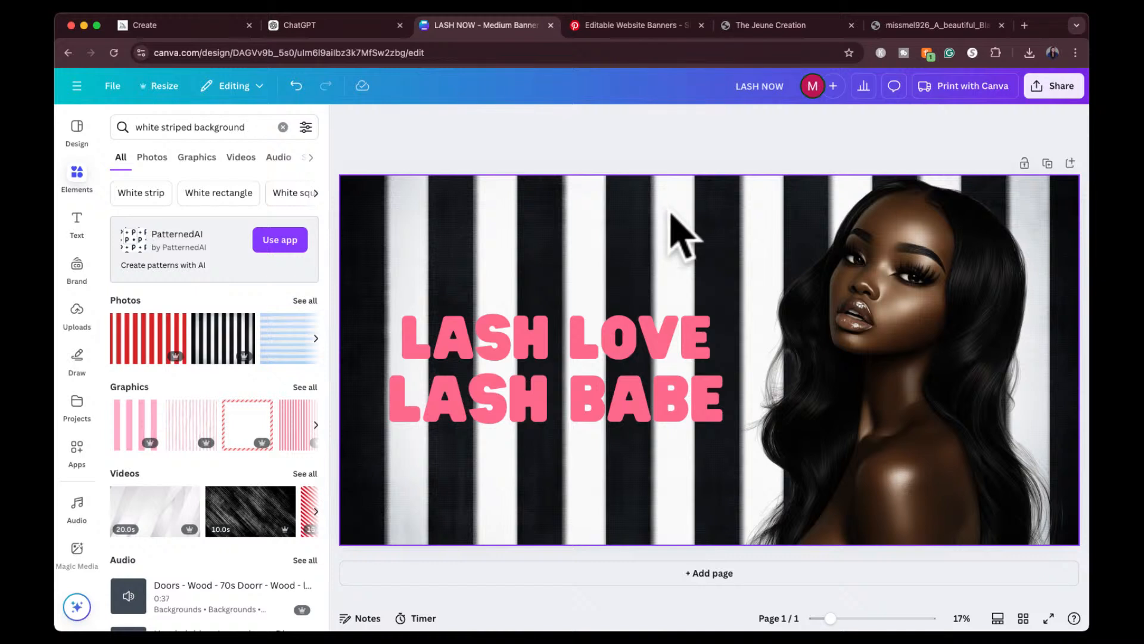
Replace the striped background photo with the black-and-white vertical stripe graphic, placed in the banner's upper-left corner
left_click(683, 235)
key("Delete")
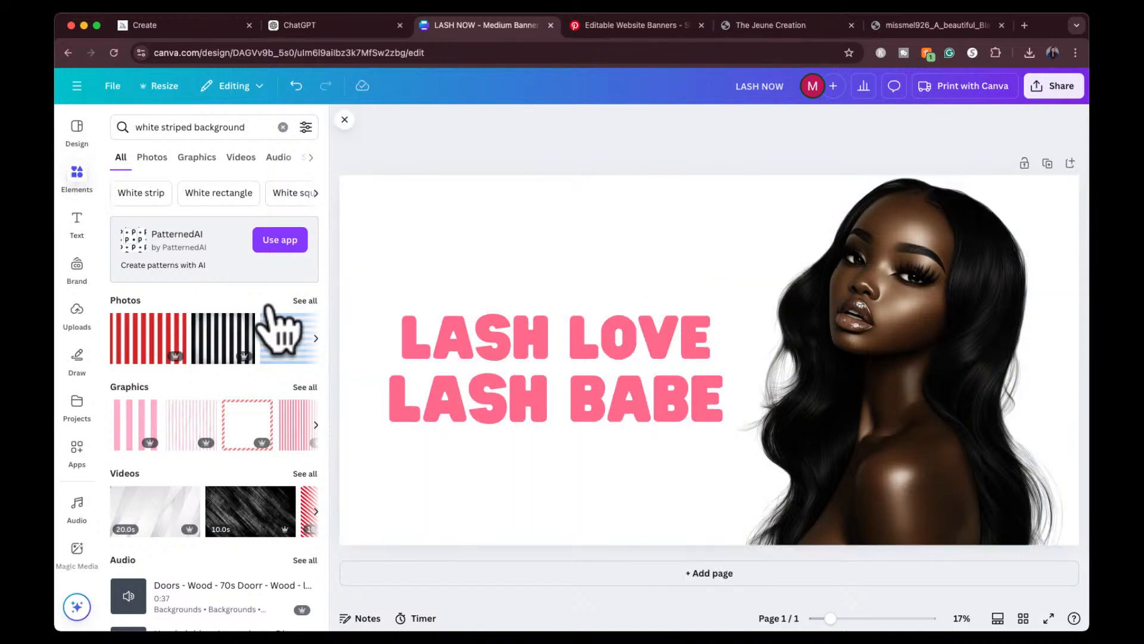
left_click(301, 389)
scroll(190, 495, "down", 2)
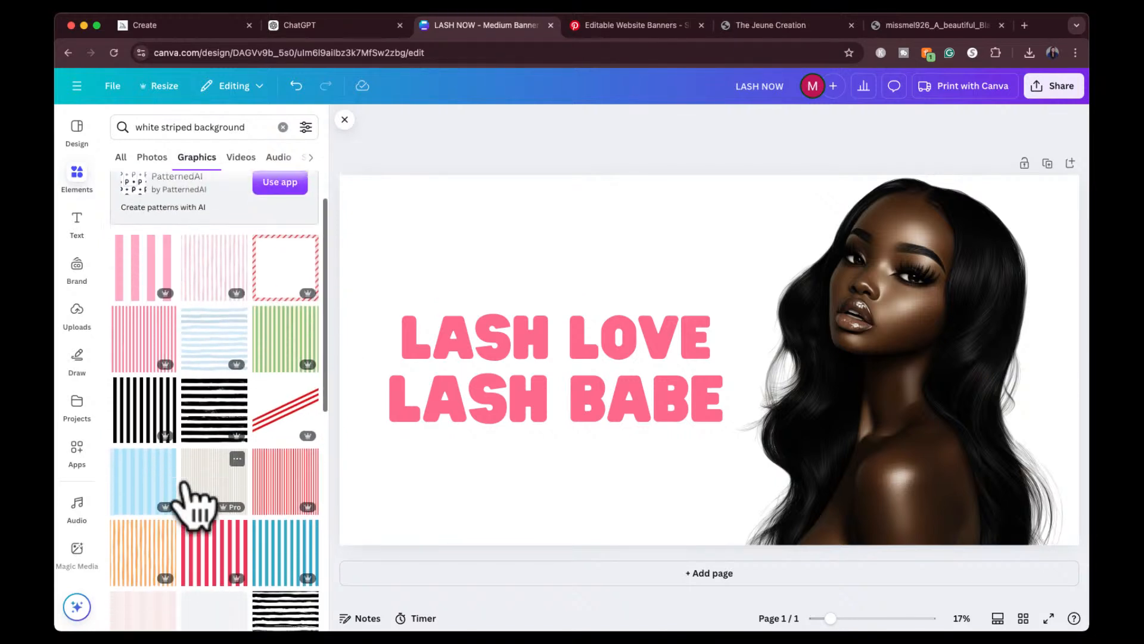
left_click(146, 410)
left_click(769, 293)
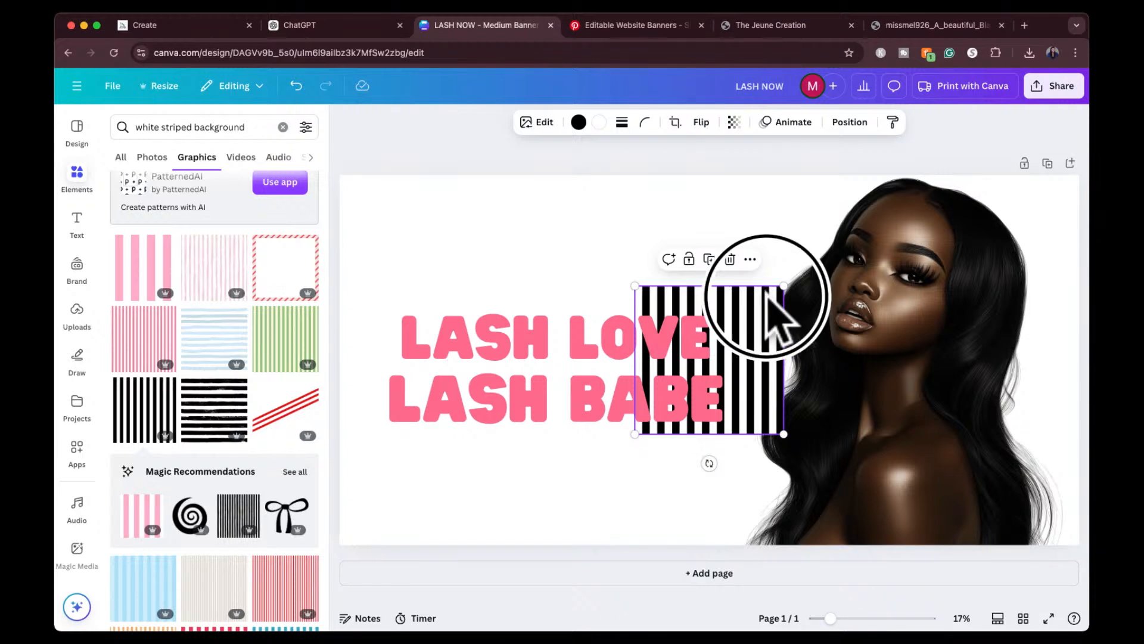
left_click_drag(768, 293, 467, 197)
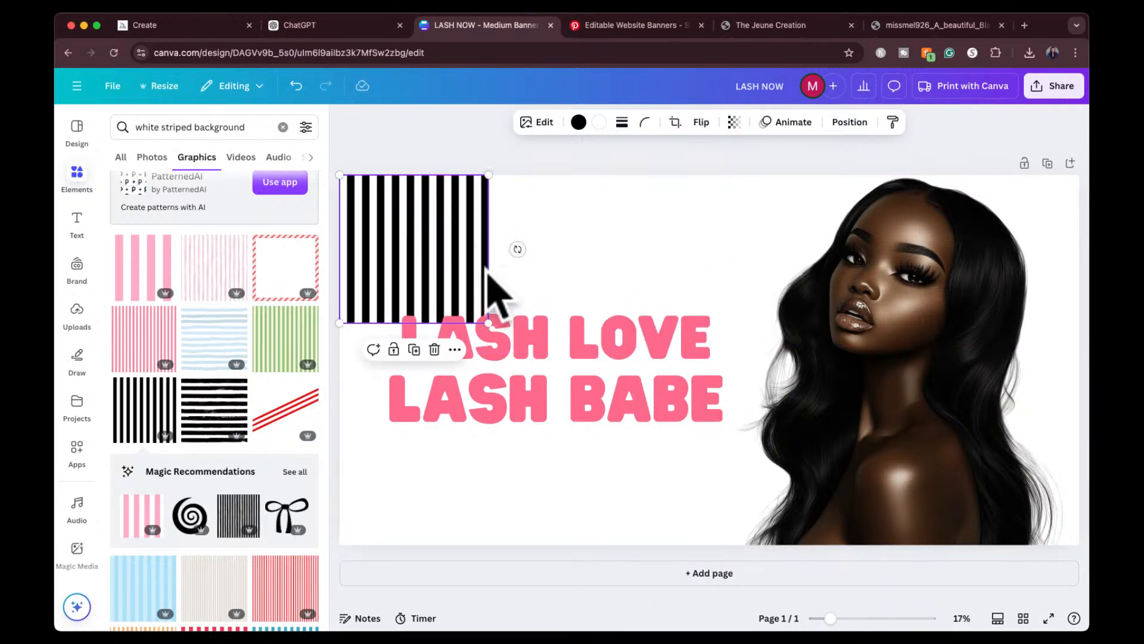
Recolor the graphic's black stripes light orange and enlarge it to about three quarters of the banner's width
left_click(578, 122)
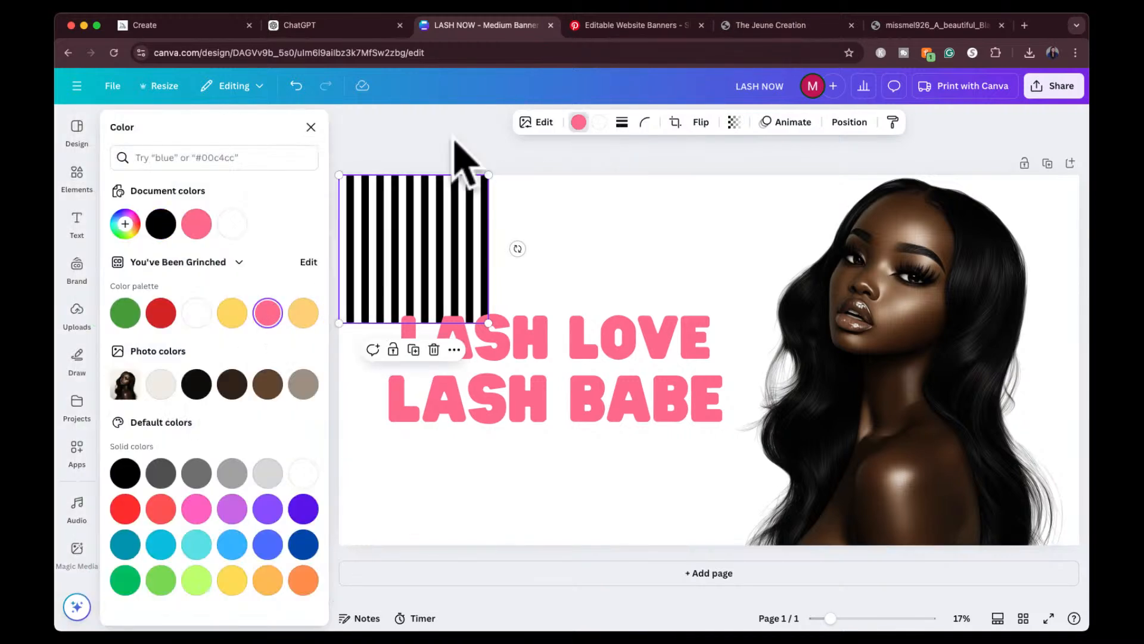
left_click(303, 313)
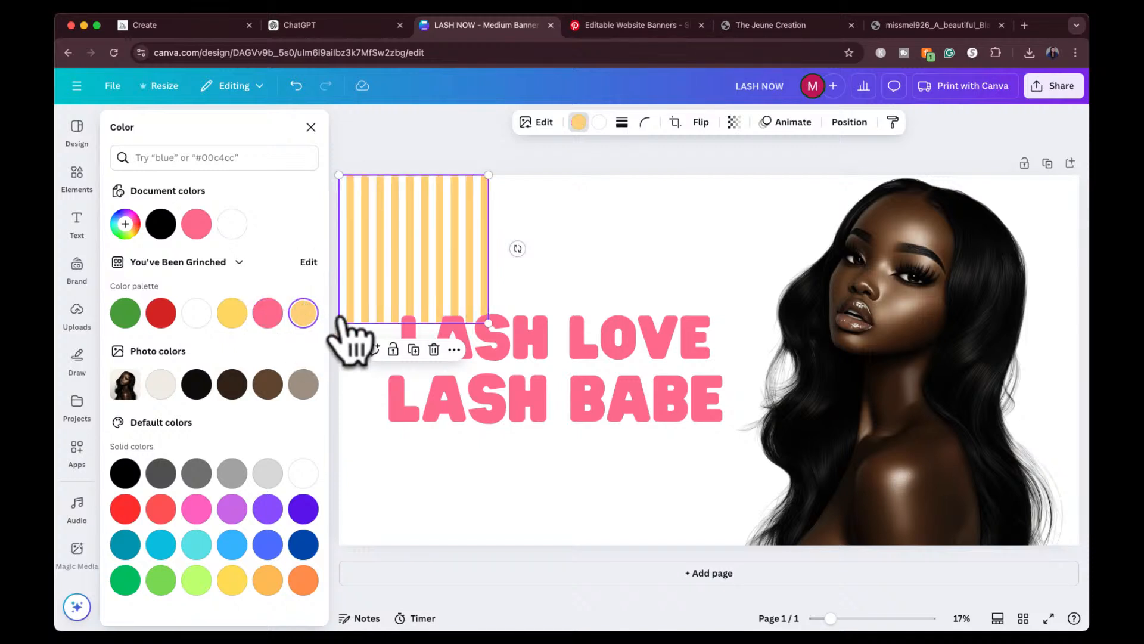
left_click_drag(488, 323, 716, 547)
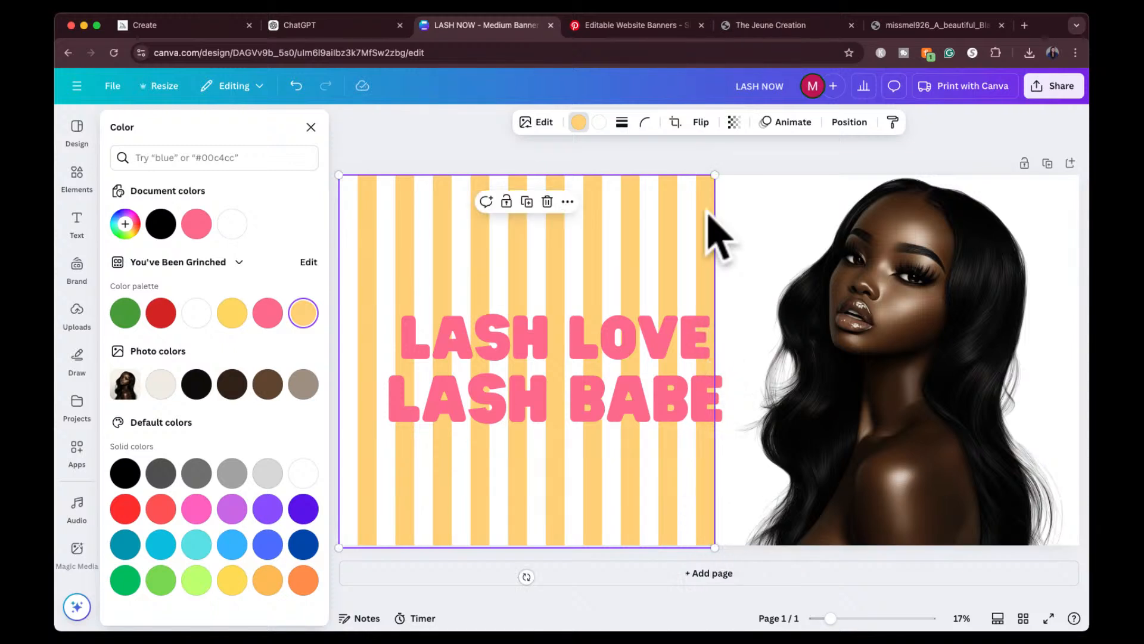
left_click_drag(715, 175, 1042, 129)
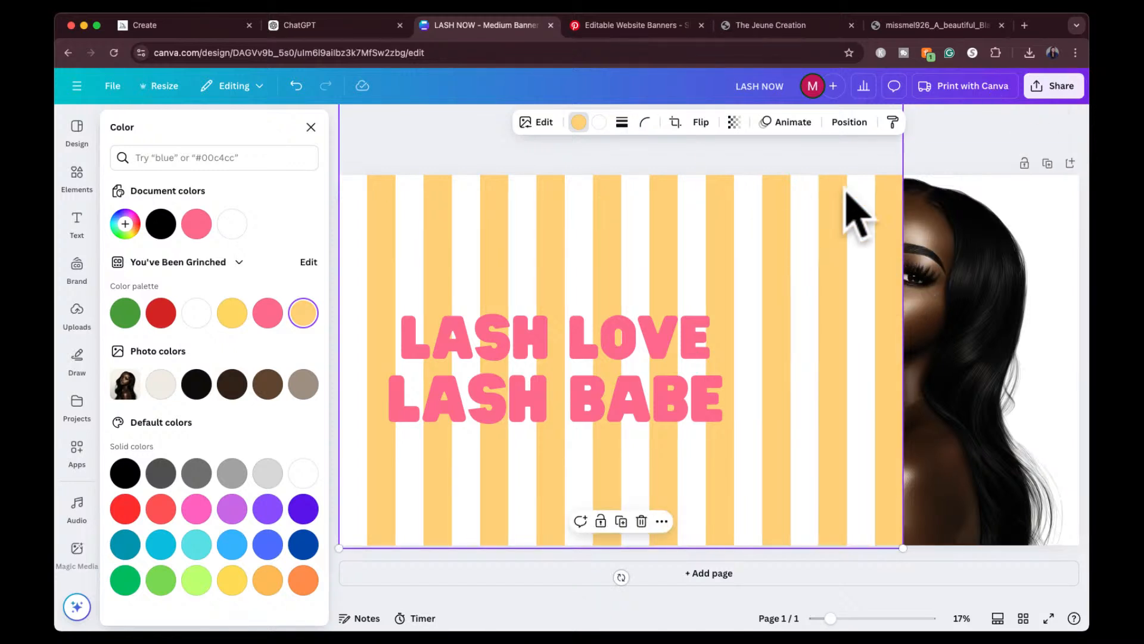
Align the striped graphic with the banner's right edge and enlarge it leftward until it covers the whole banner
left_click_drag(812, 255, 760, 292)
right_click(752, 271)
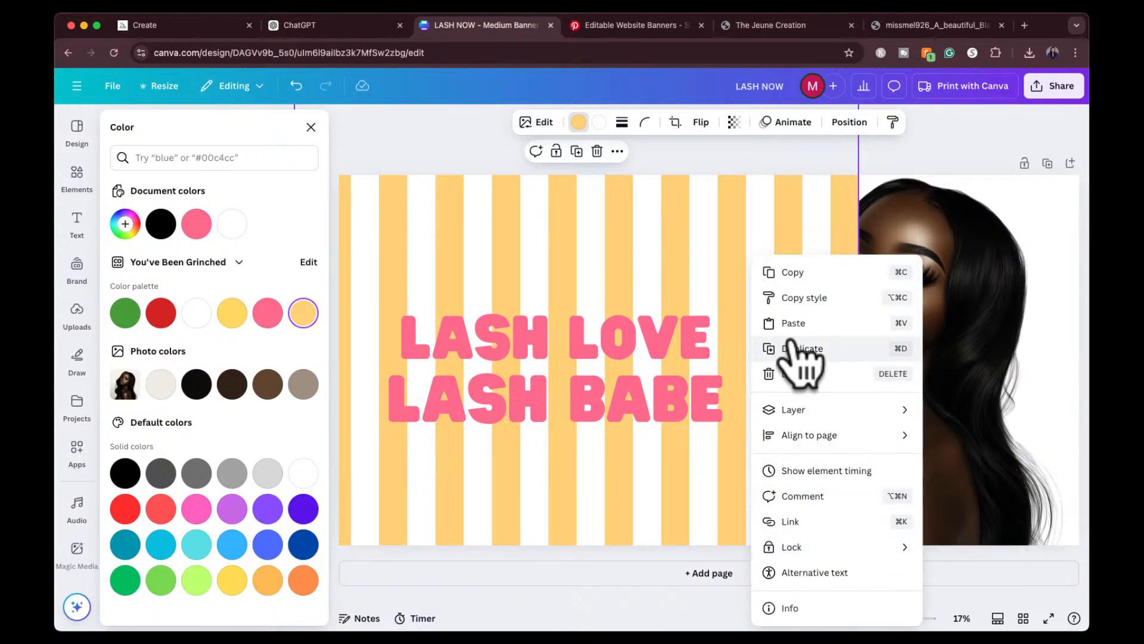
left_click(678, 258)
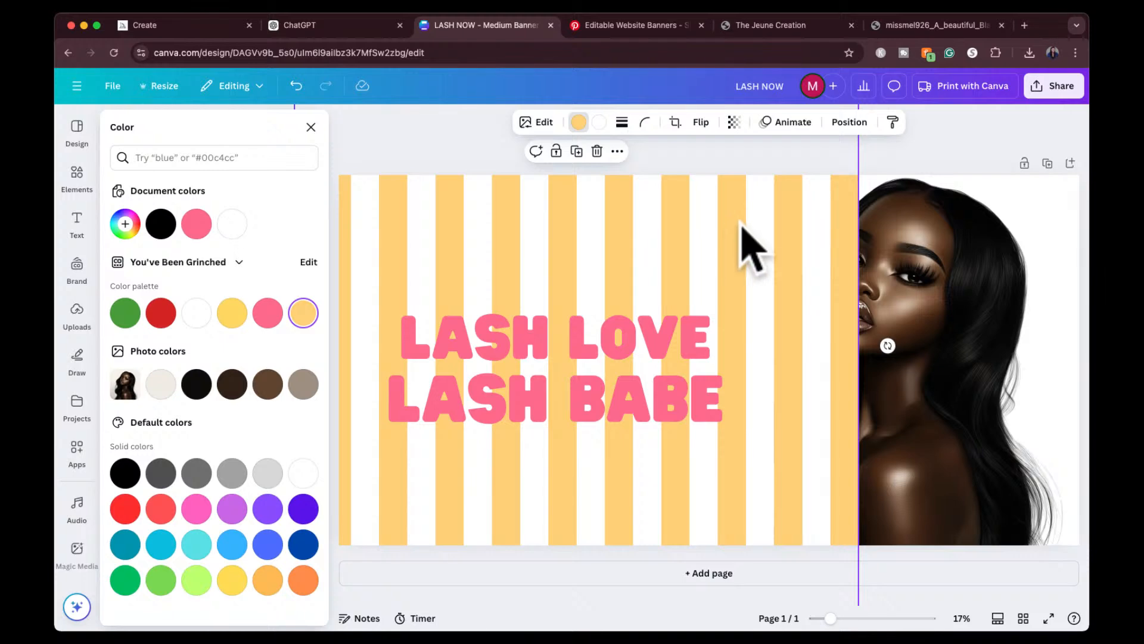
left_click_drag(749, 243, 965, 235)
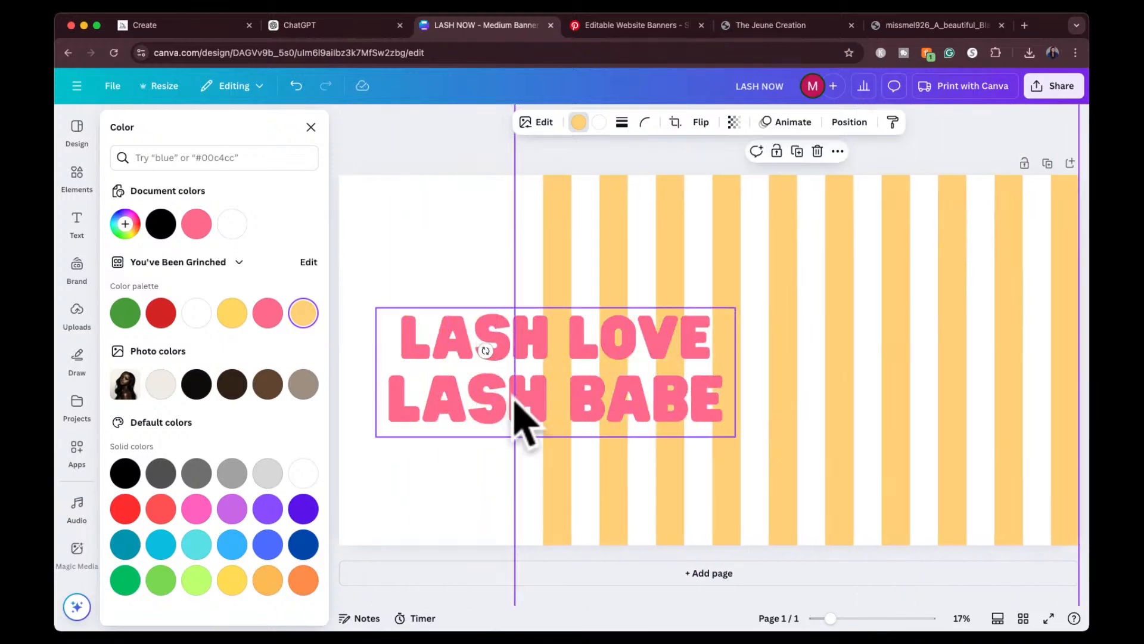
scroll(531, 566, "down", 1)
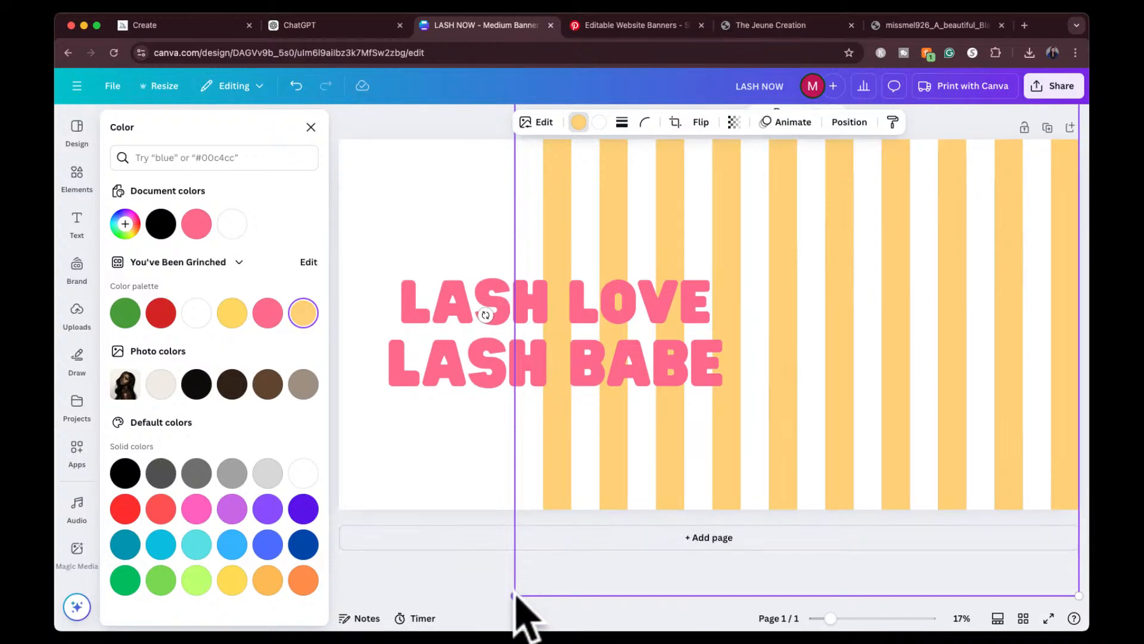
left_click_drag(513, 594, 214, 629)
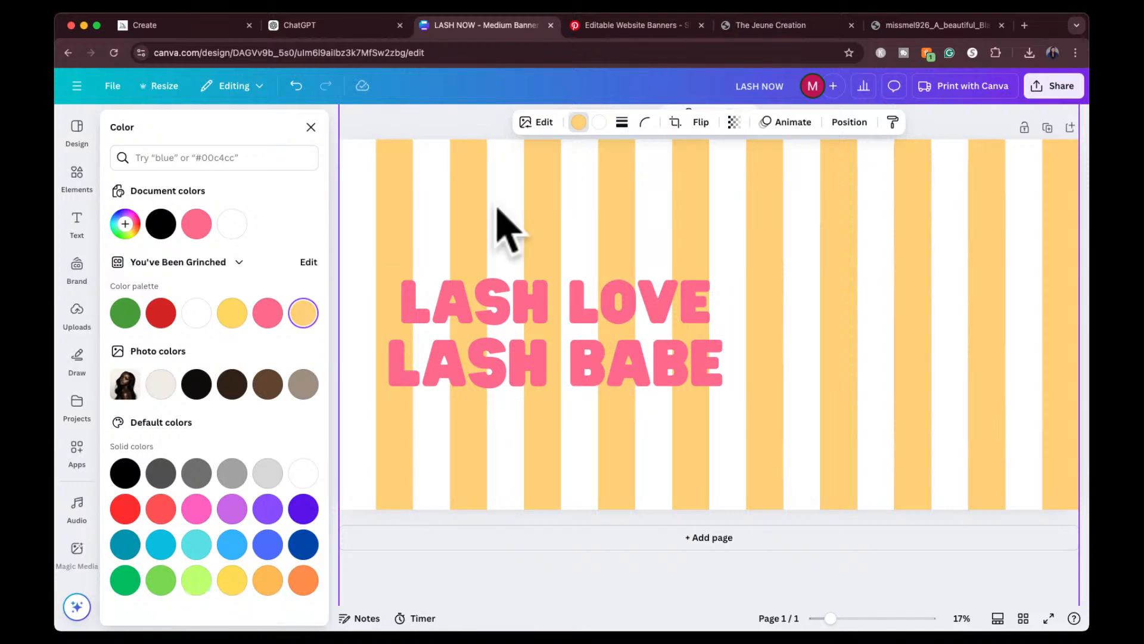
left_click(505, 235)
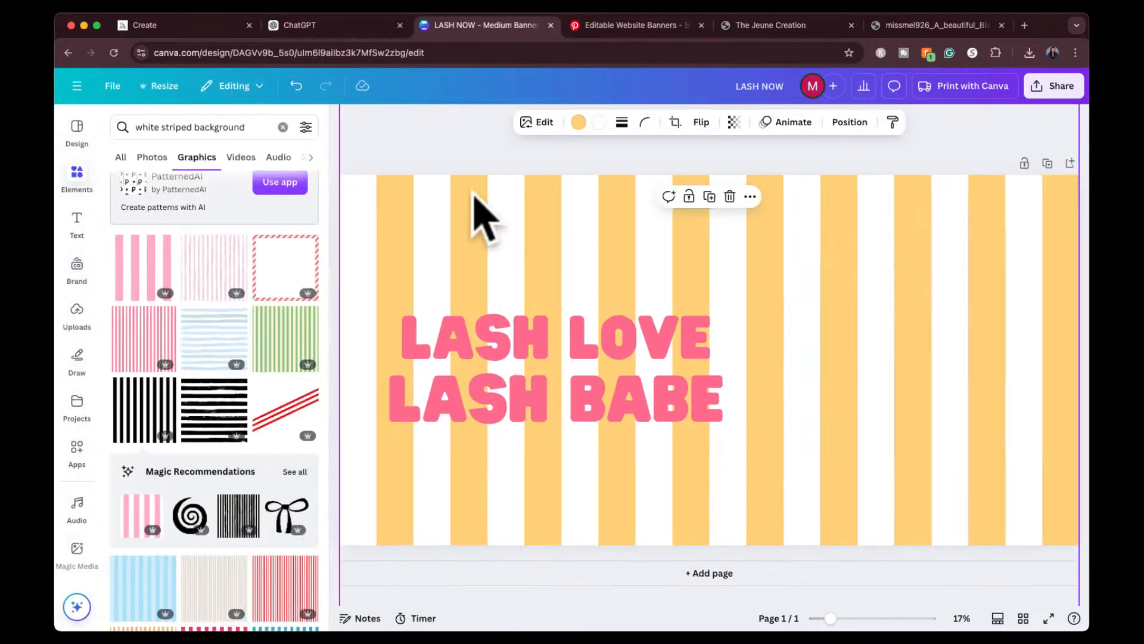
mouse_move(531, 242)
left_mouse_down()
mouse_move(506, 242)
mouse_move(533, 241)
left_mouse_up()
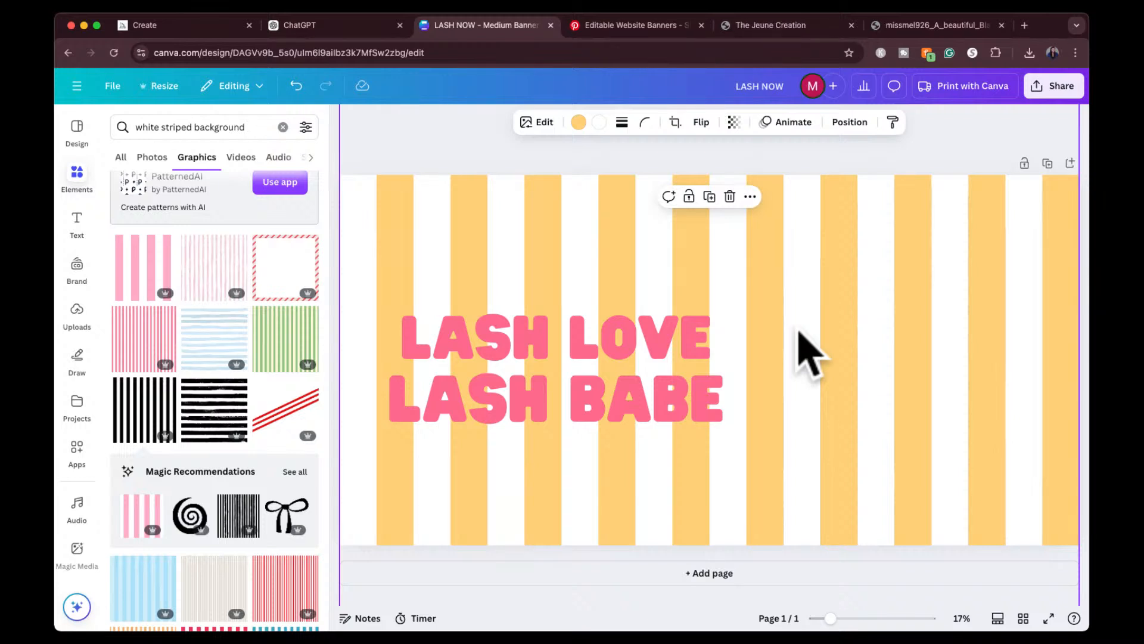
Move the striped graphic below the model portrait in the layer order
left_click(842, 124)
left_click(276, 162)
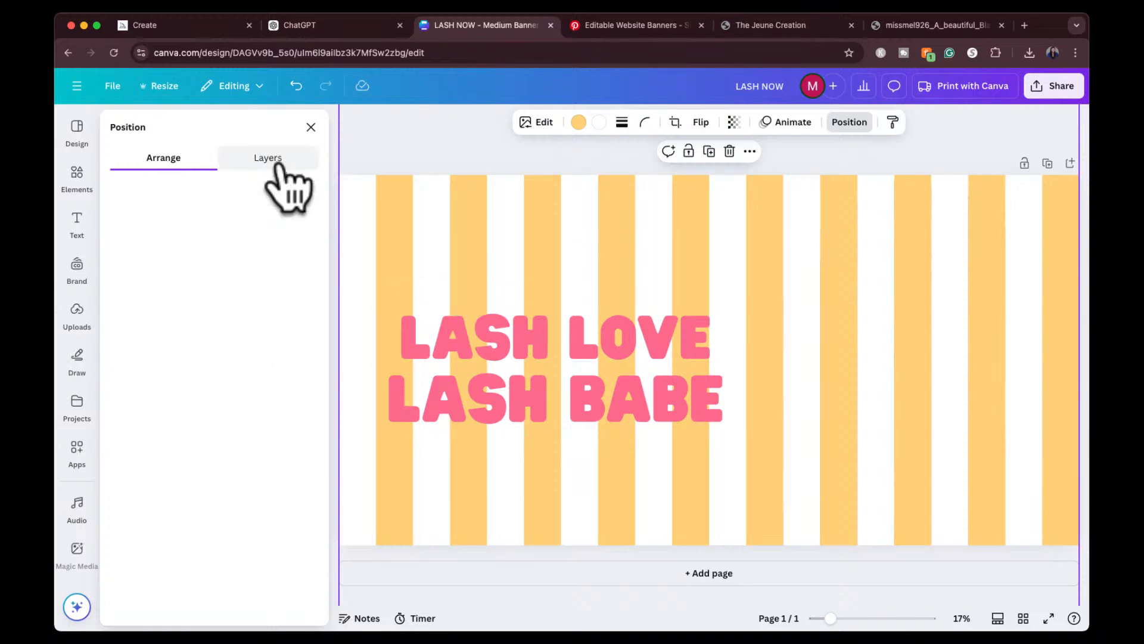
left_click_drag(230, 285, 250, 339)
left_click(437, 160)
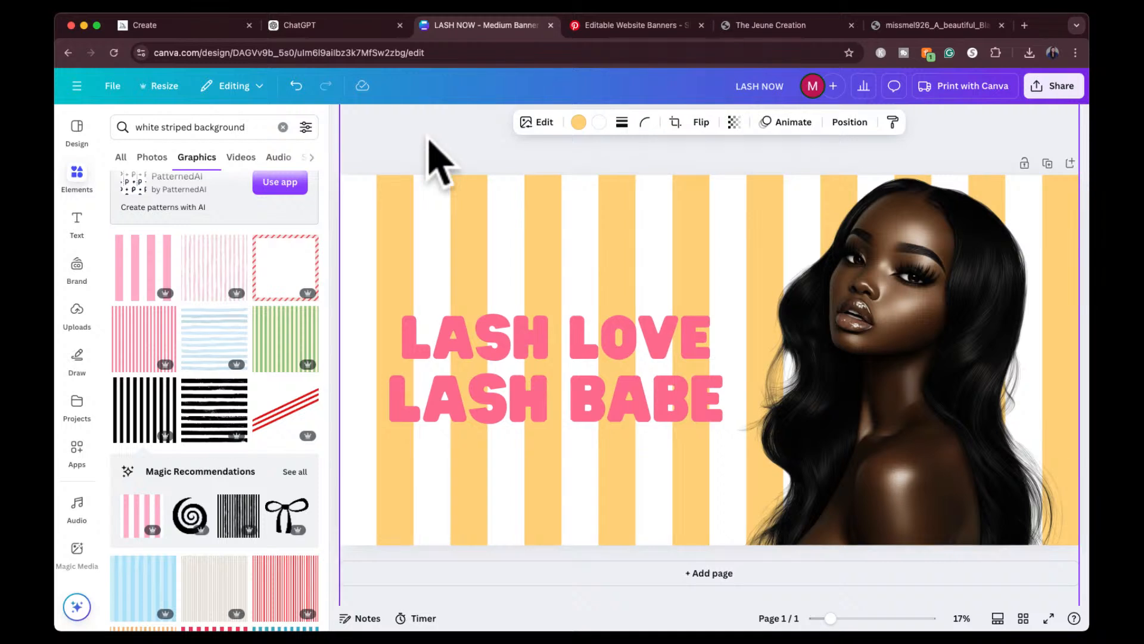
Recolor both the LASH LOVE and LASH BABE text lines with the near-black tone from the photo colors
left_click(525, 358)
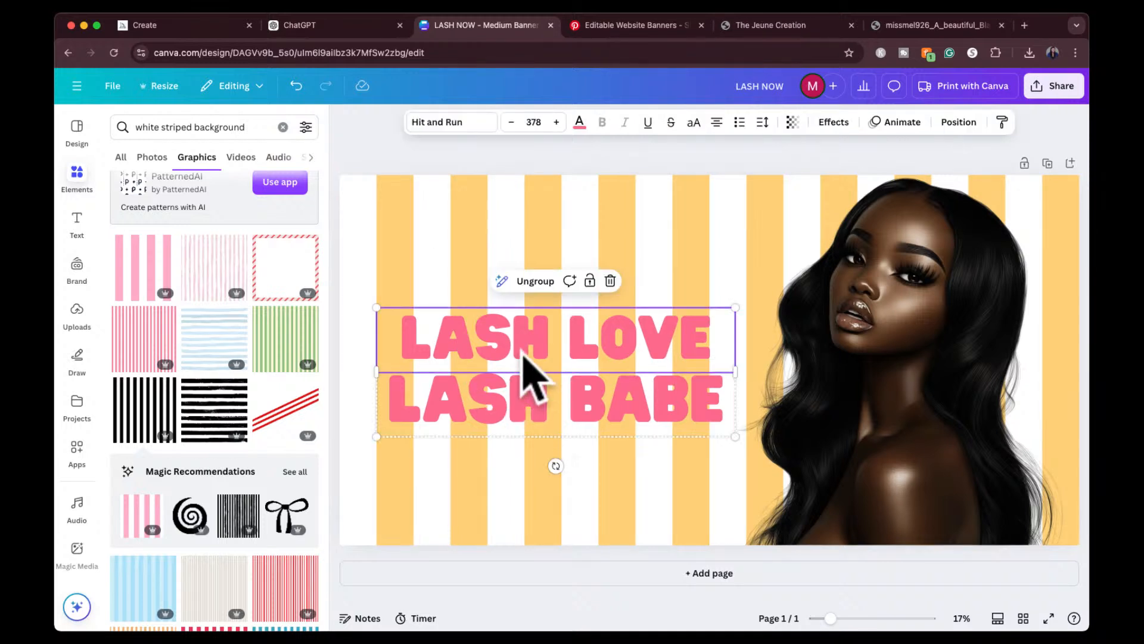
left_click(579, 123)
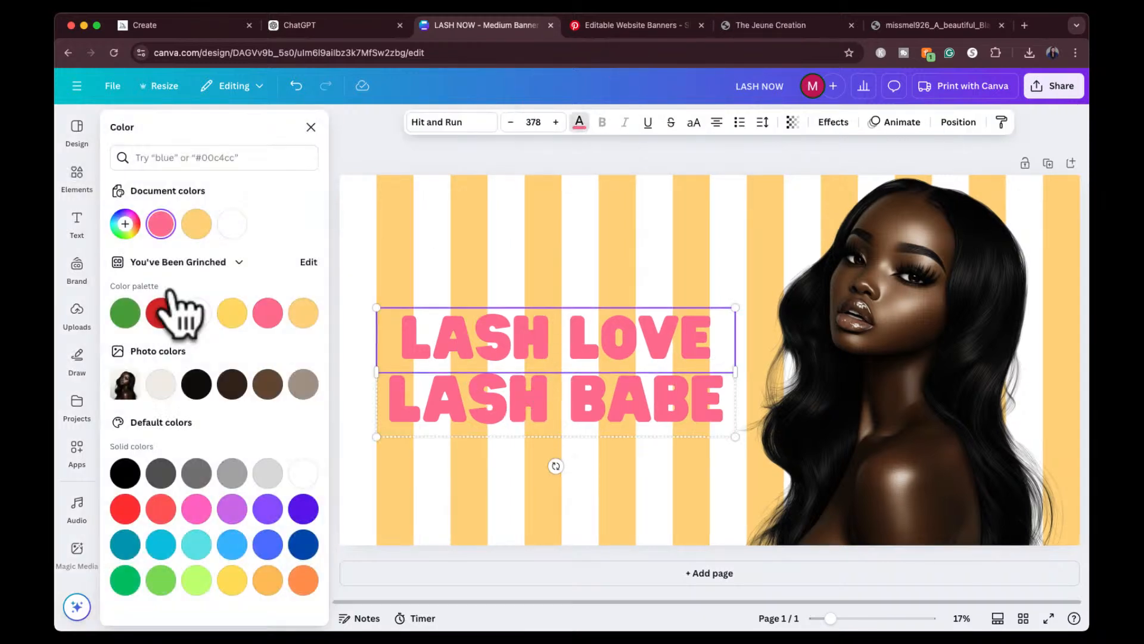
left_click(196, 384)
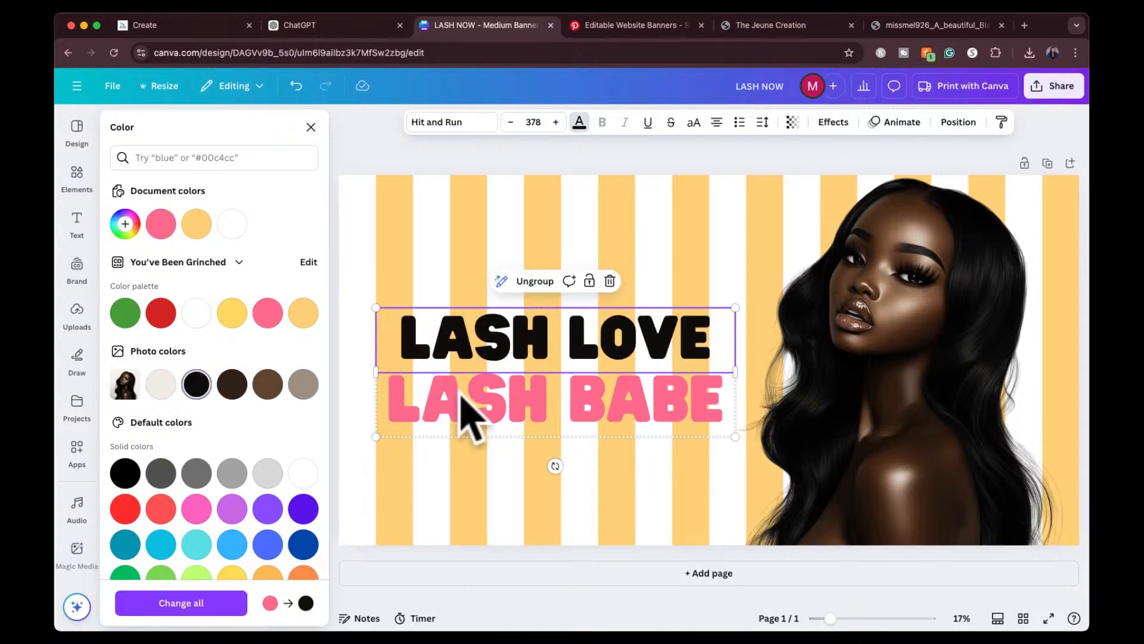
left_click(487, 400)
left_click(197, 383)
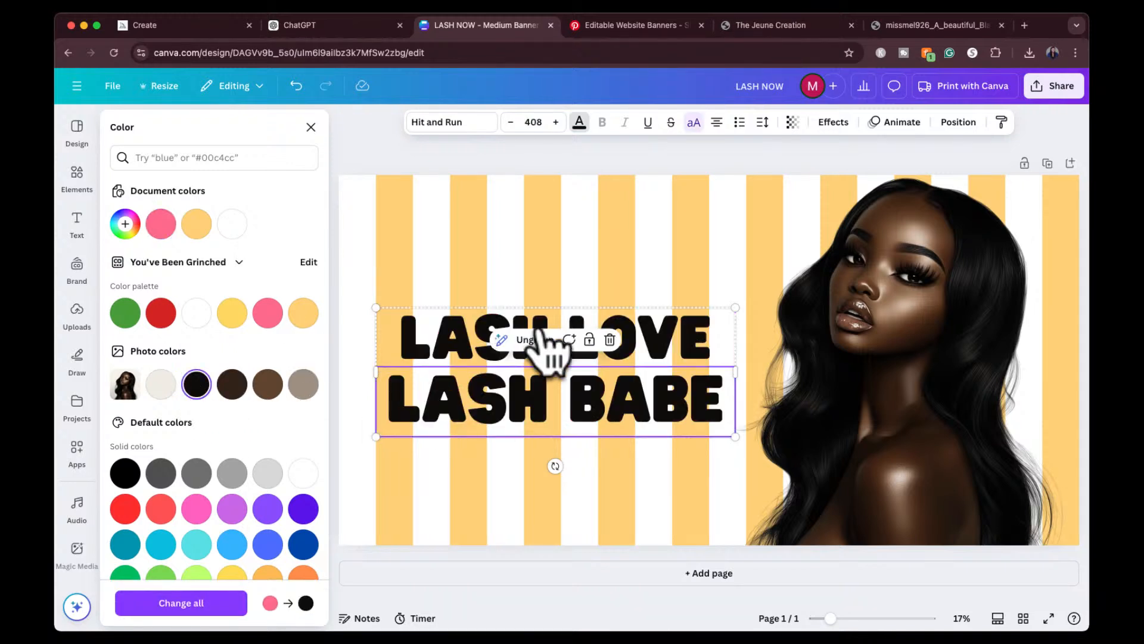
Try the Outline, Splice, Shadow, Neon, Glitch, Echo, Hollow and Background text effects on the LASH BABE line
left_click(833, 125)
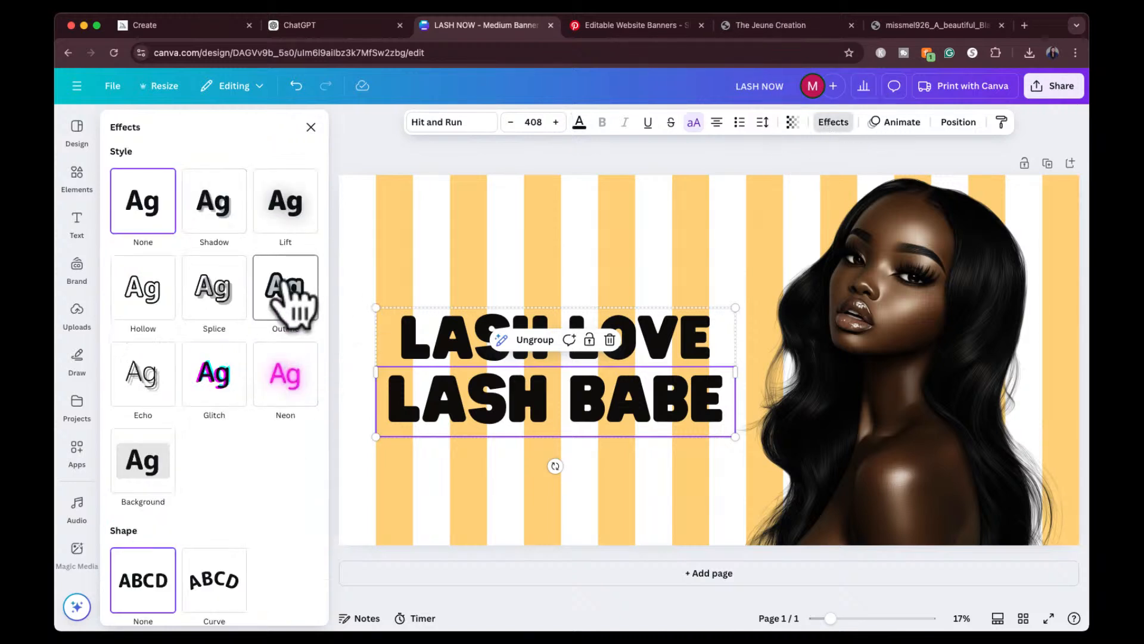
left_click(292, 307)
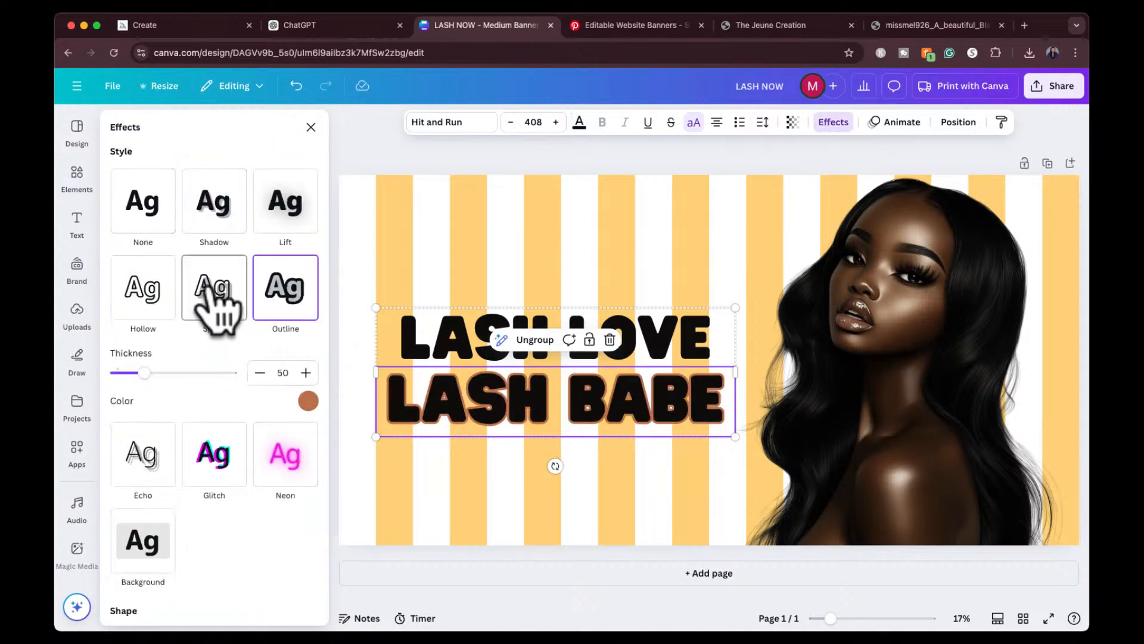
left_click(216, 304)
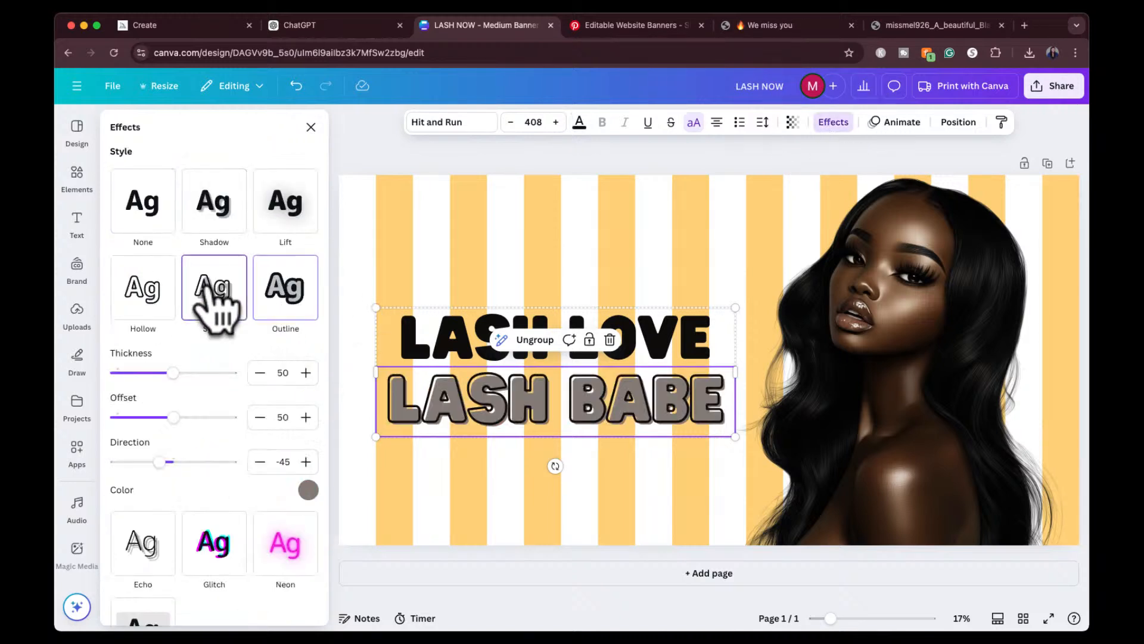
left_click(262, 223)
left_click(222, 214)
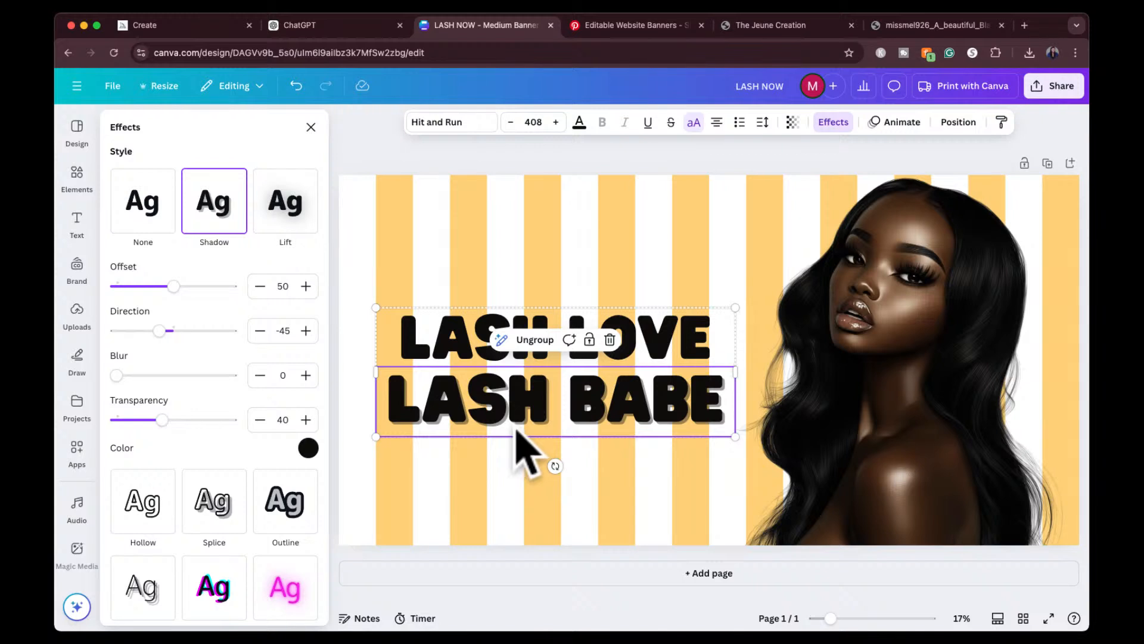
scroll(256, 595, "down", 2)
left_click(269, 507)
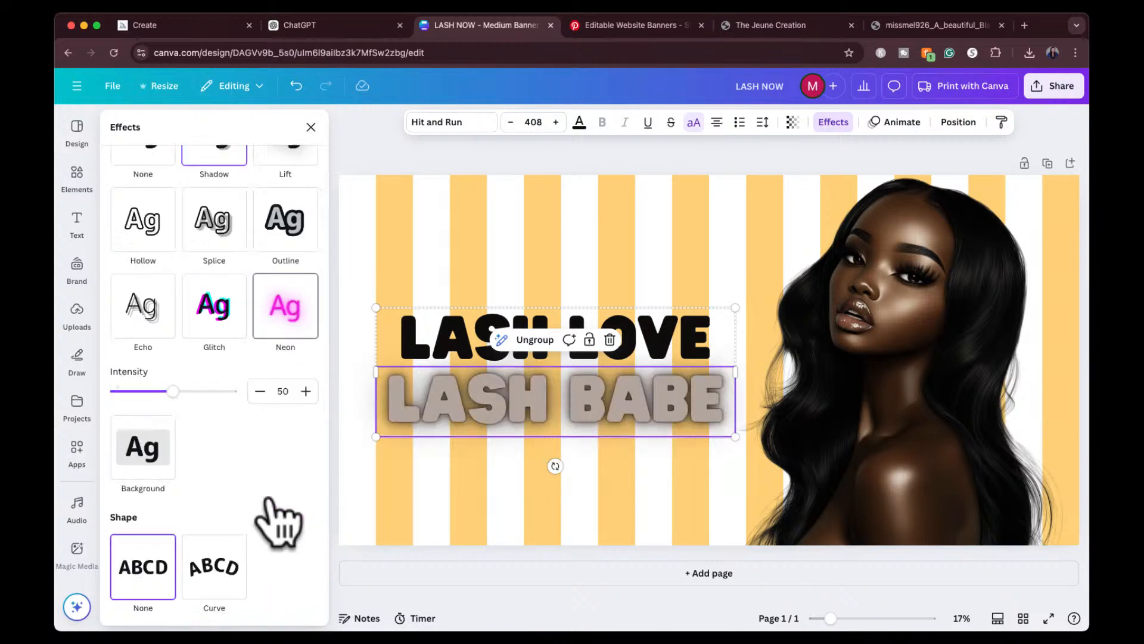
left_click(201, 322)
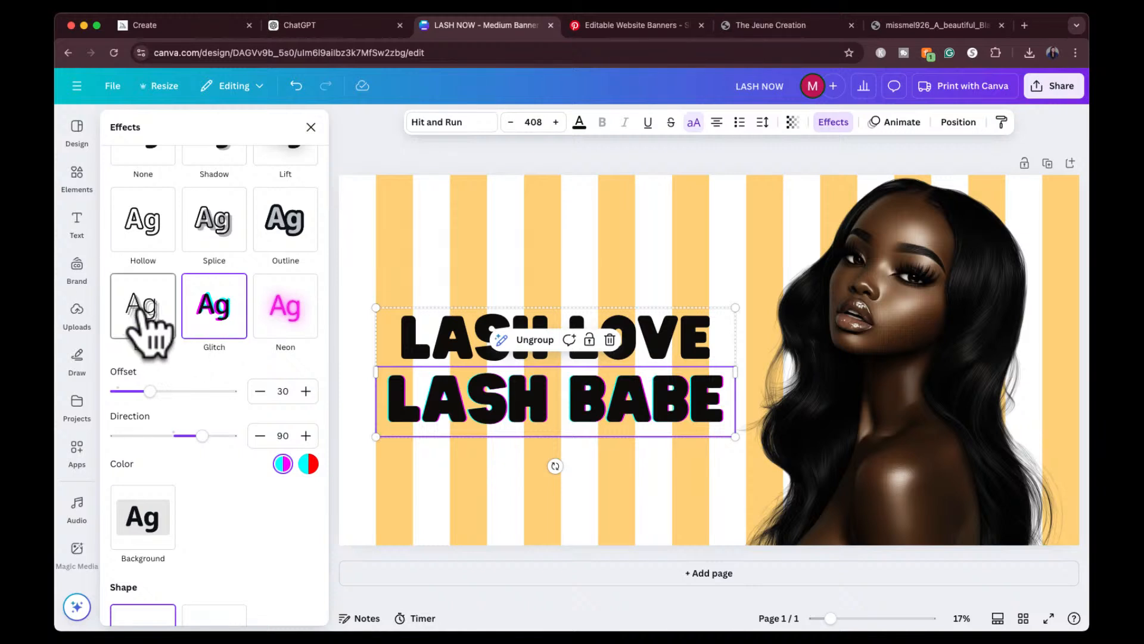
left_click(146, 328)
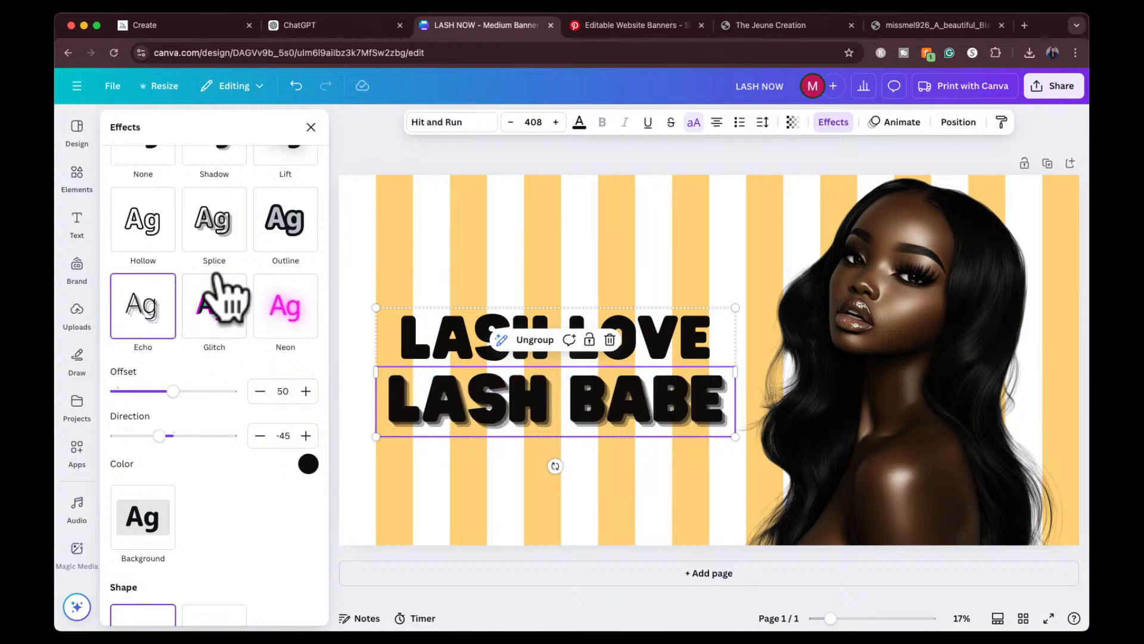
left_click(165, 231)
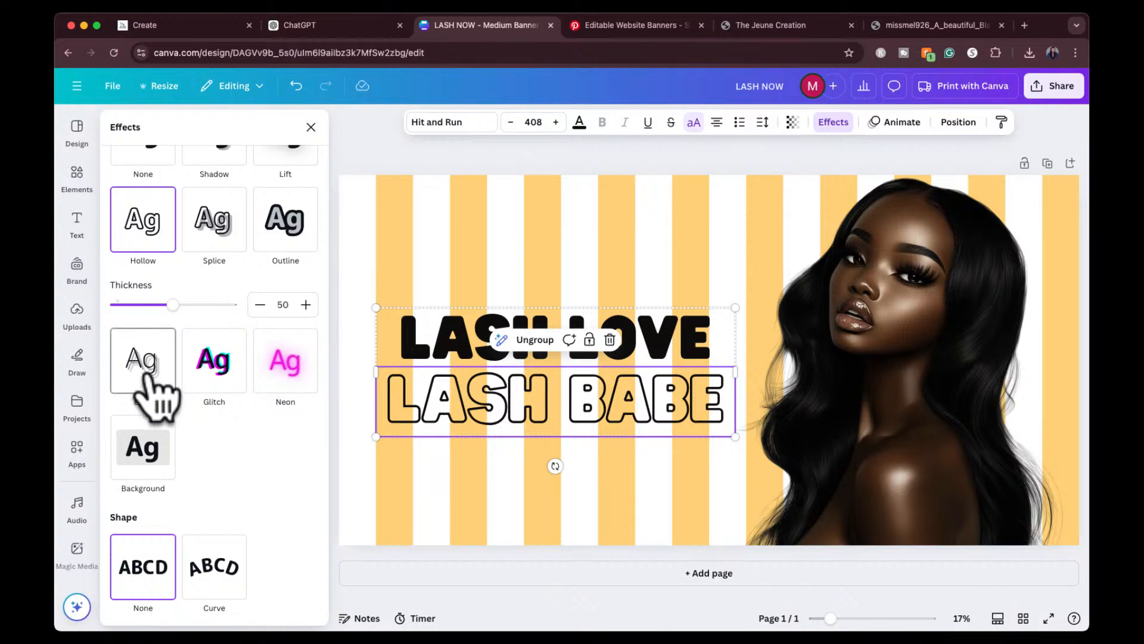
left_click(156, 452)
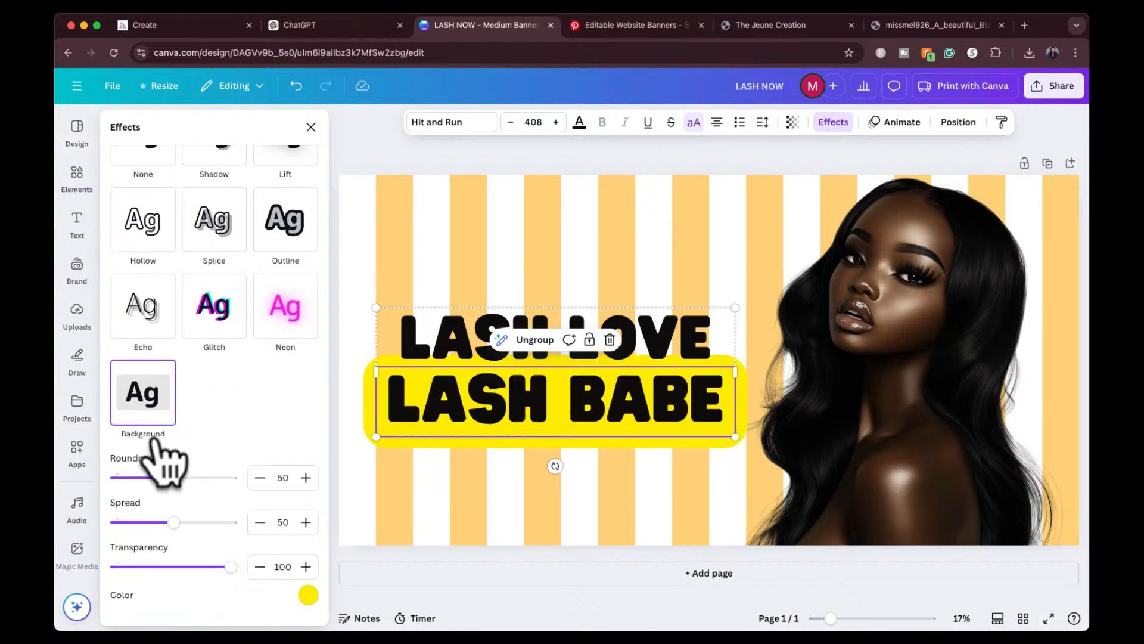
left_click(276, 230)
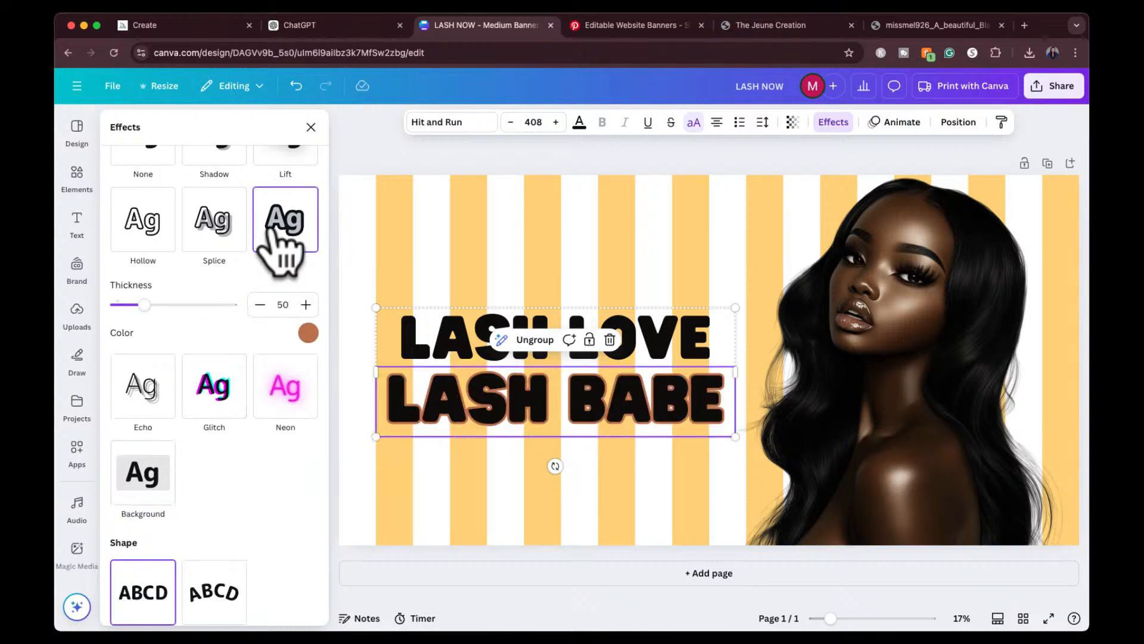
scroll(250, 241, "up", 2)
Apply the Shadow text effect to both the LASH BABE and LASH LOVE lines
left_click(217, 202)
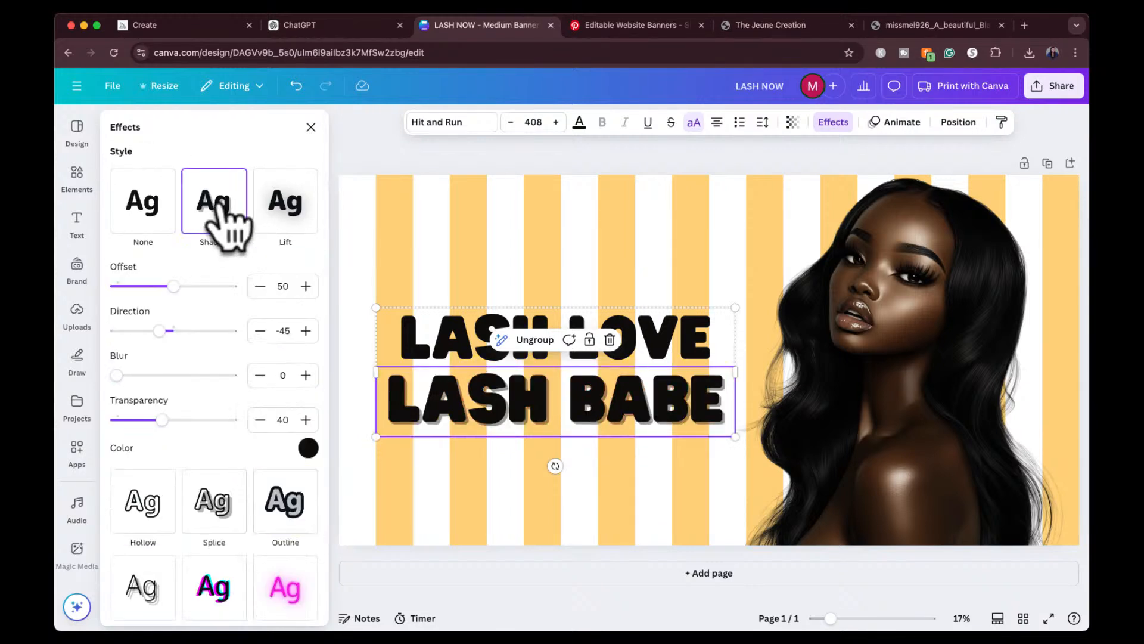
left_click(454, 337)
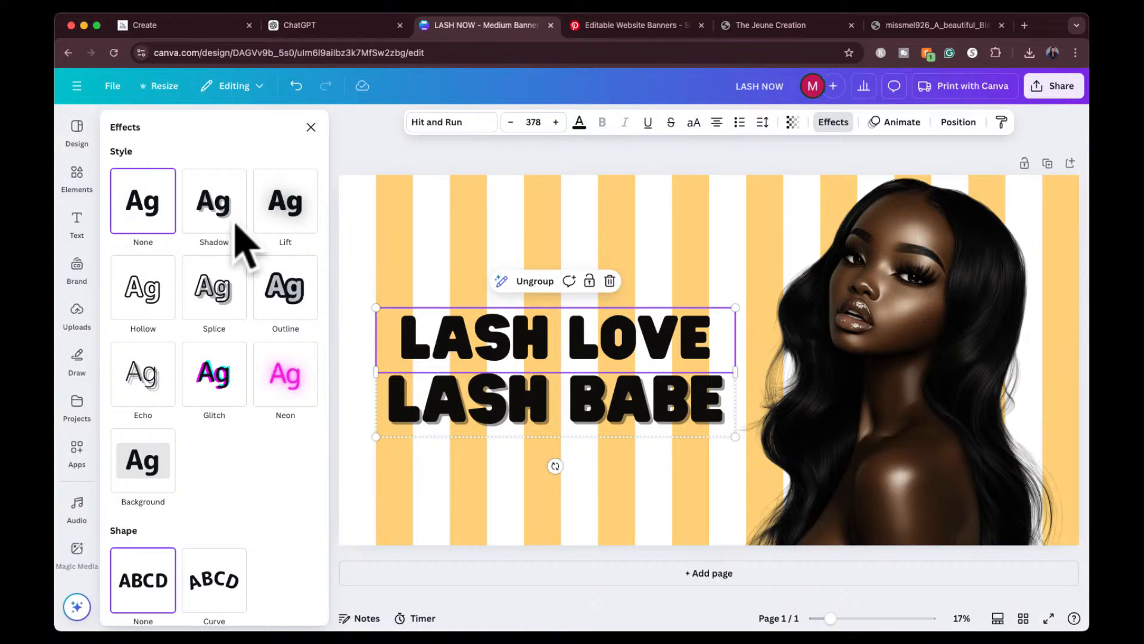
left_click(218, 206)
key("Escape")
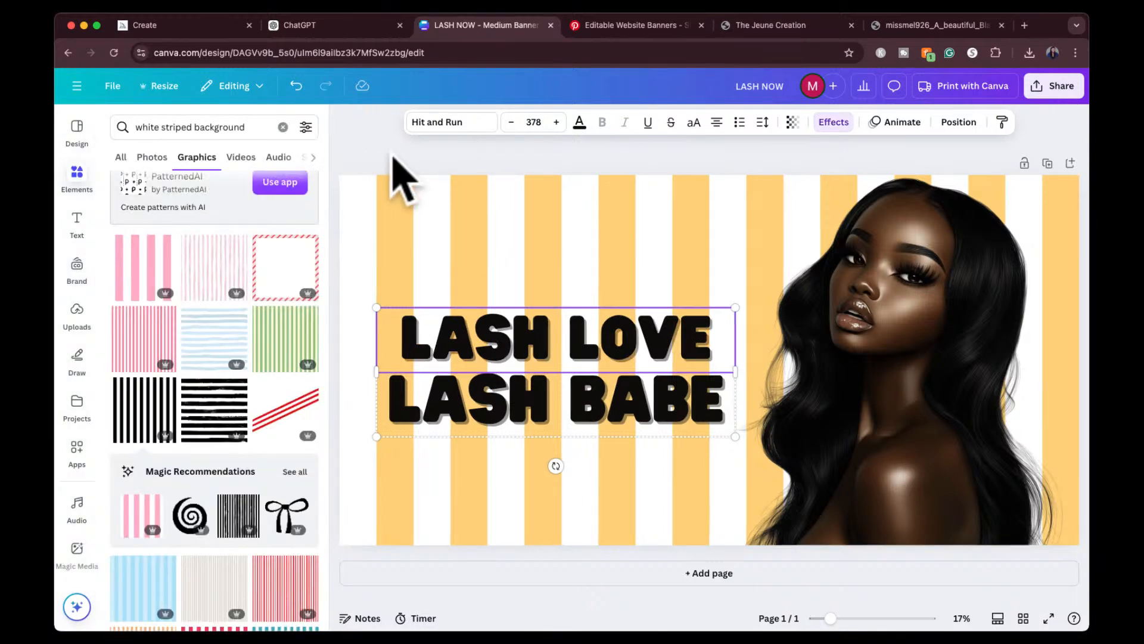
left_click(393, 157)
Make the striped background graphic slightly more transparent
left_click(569, 210)
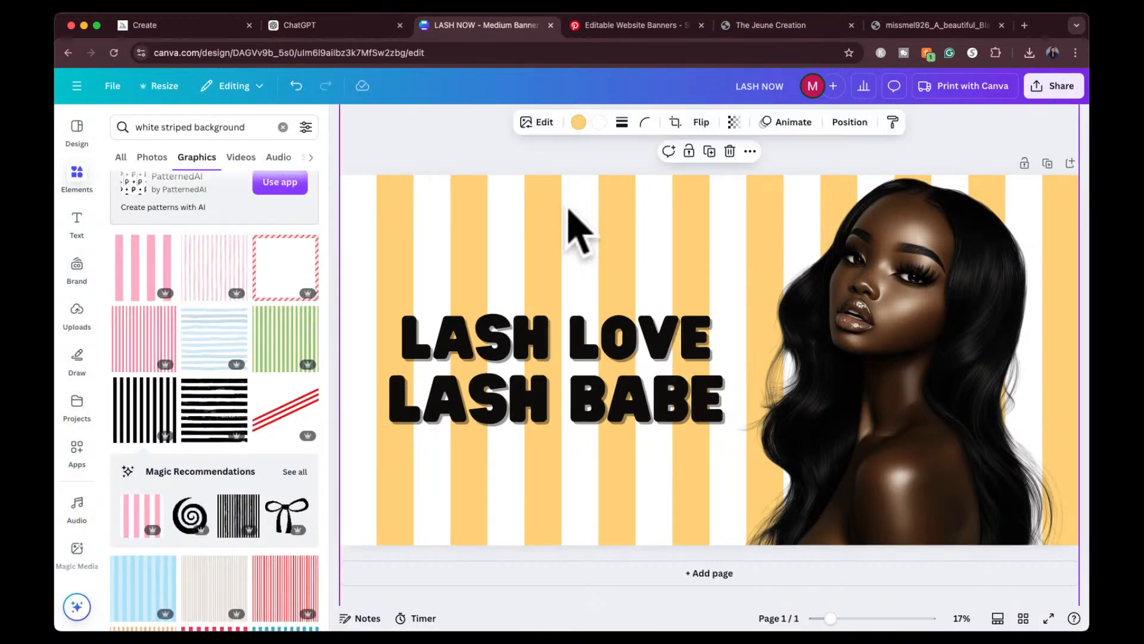
left_click(732, 122)
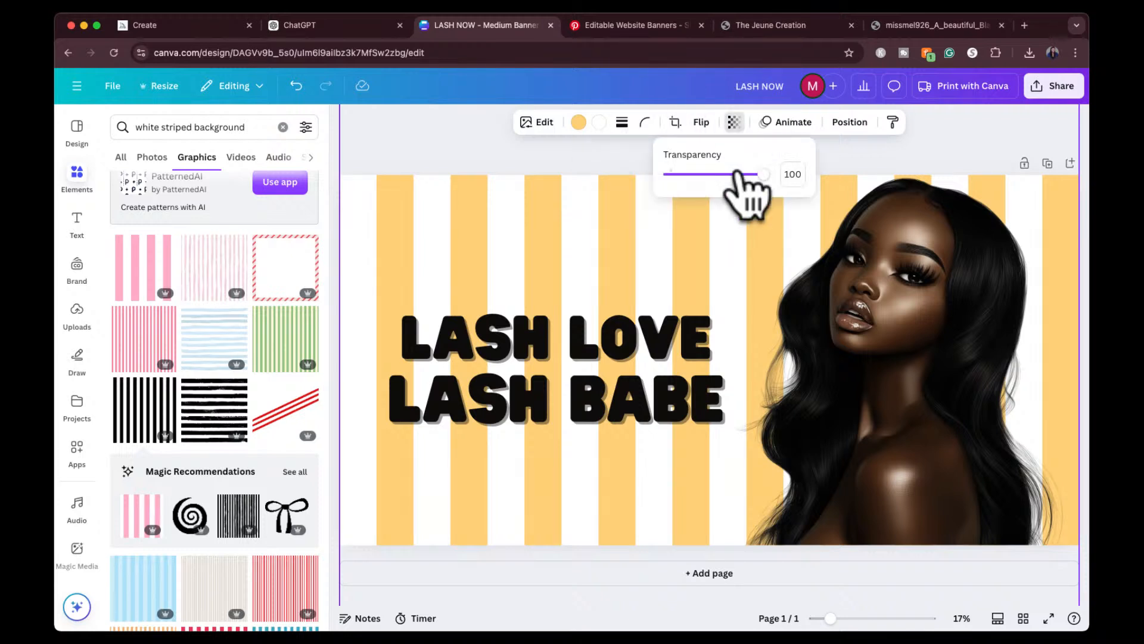
left_click(742, 174)
mouse_move(742, 174)
left_mouse_down()
mouse_move(695, 174)
mouse_move(766, 174)
mouse_move(734, 174)
left_mouse_up()
Recolor the background graphic's light orange stripes medium gray
left_click(577, 124)
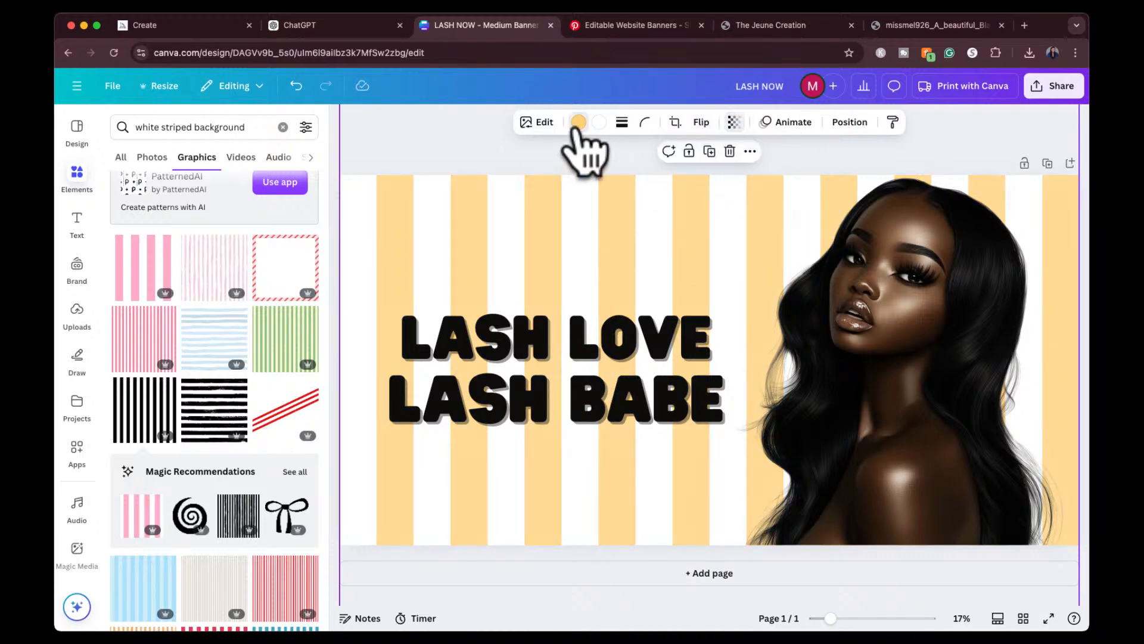
left_click(161, 313)
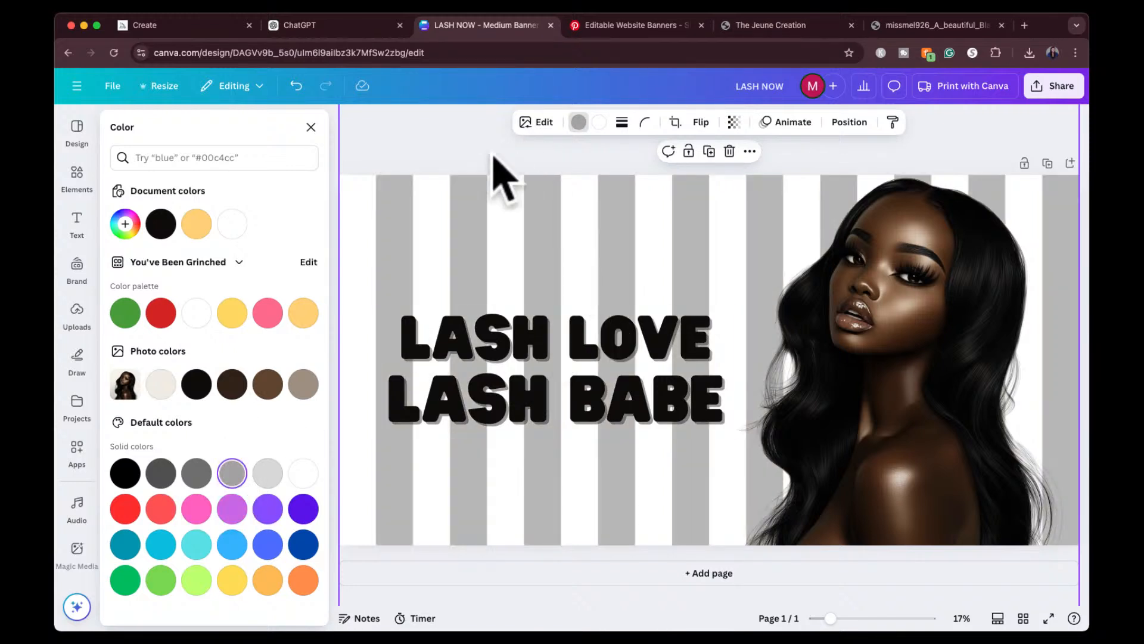
key("Escape")
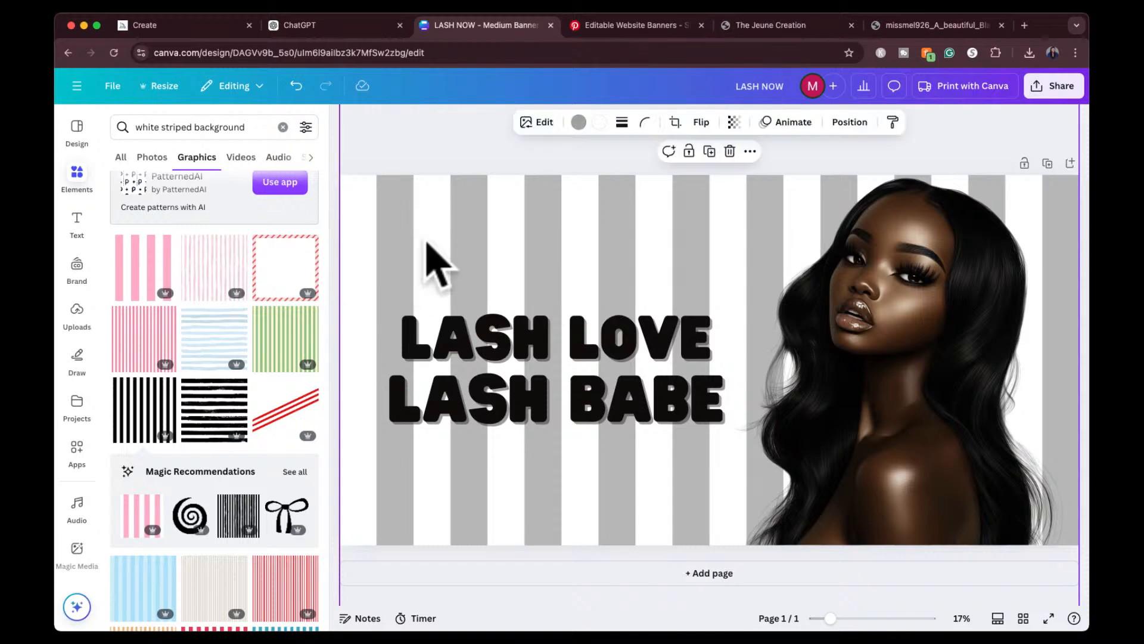
scroll(430, 160, "down", 2)
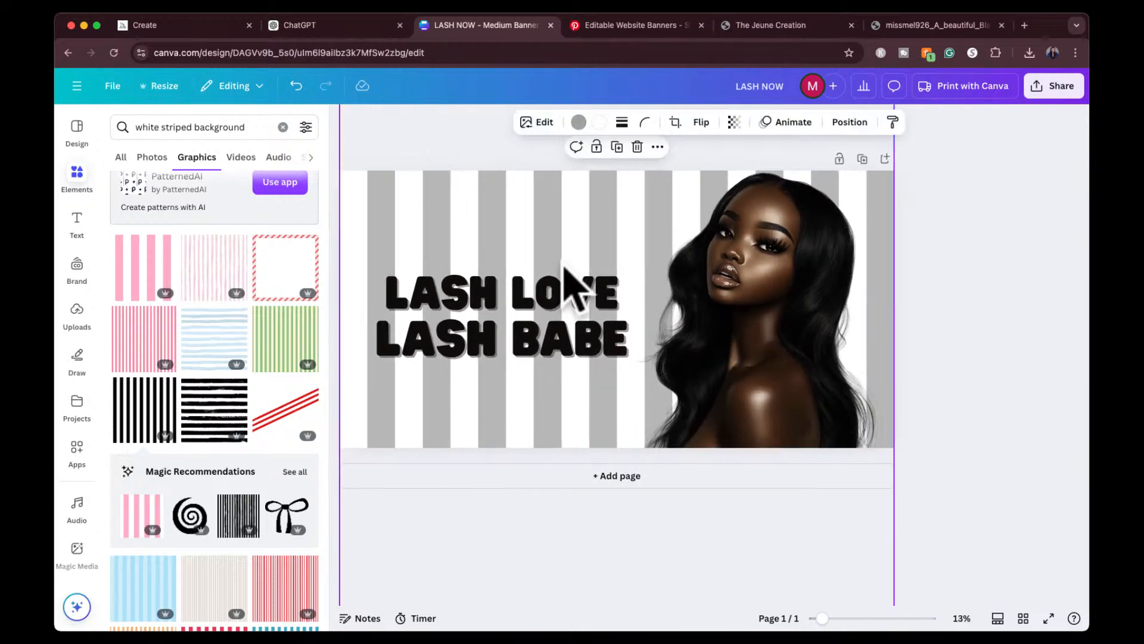
left_click(485, 159)
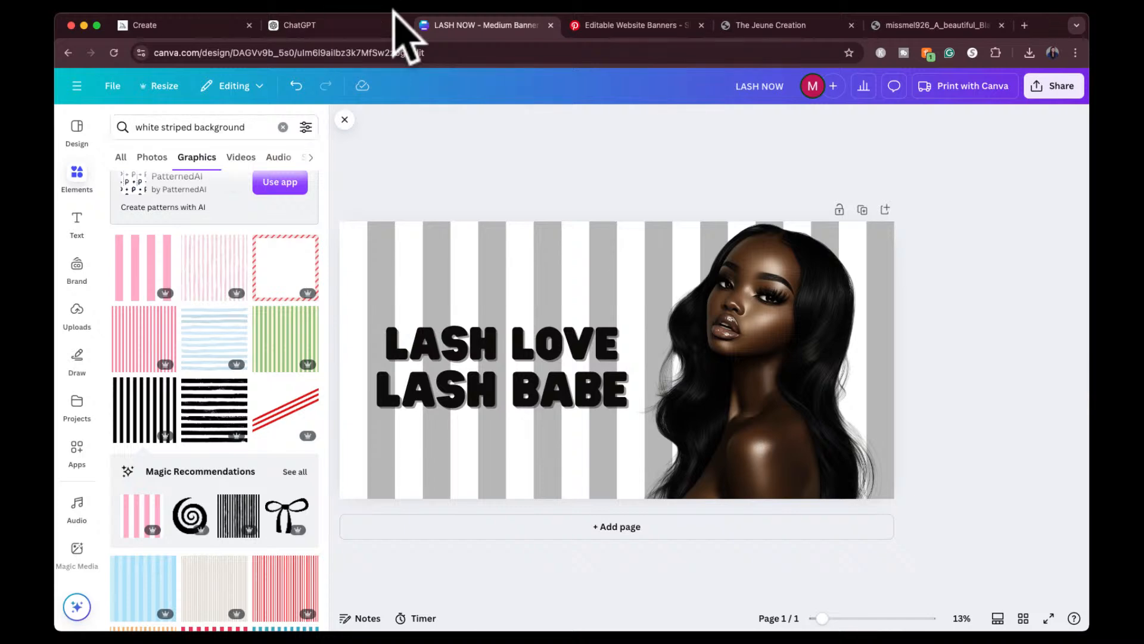
Check the website banner reference on Pinterest, then return to Canva and search its graphics for "tweezer"
left_click(623, 25)
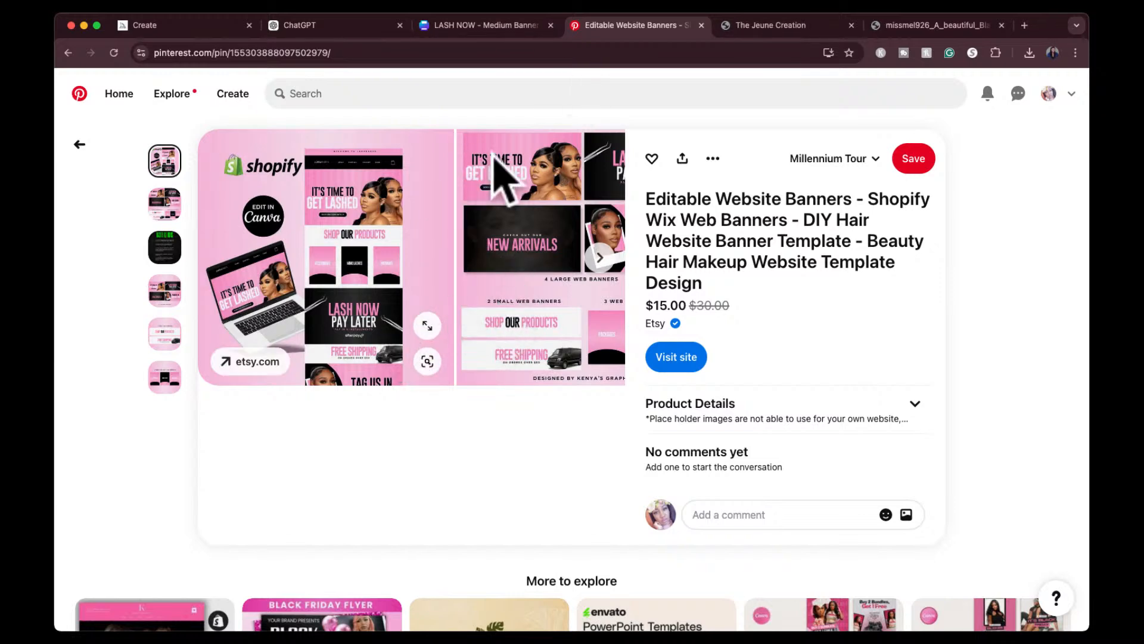
left_click(484, 25)
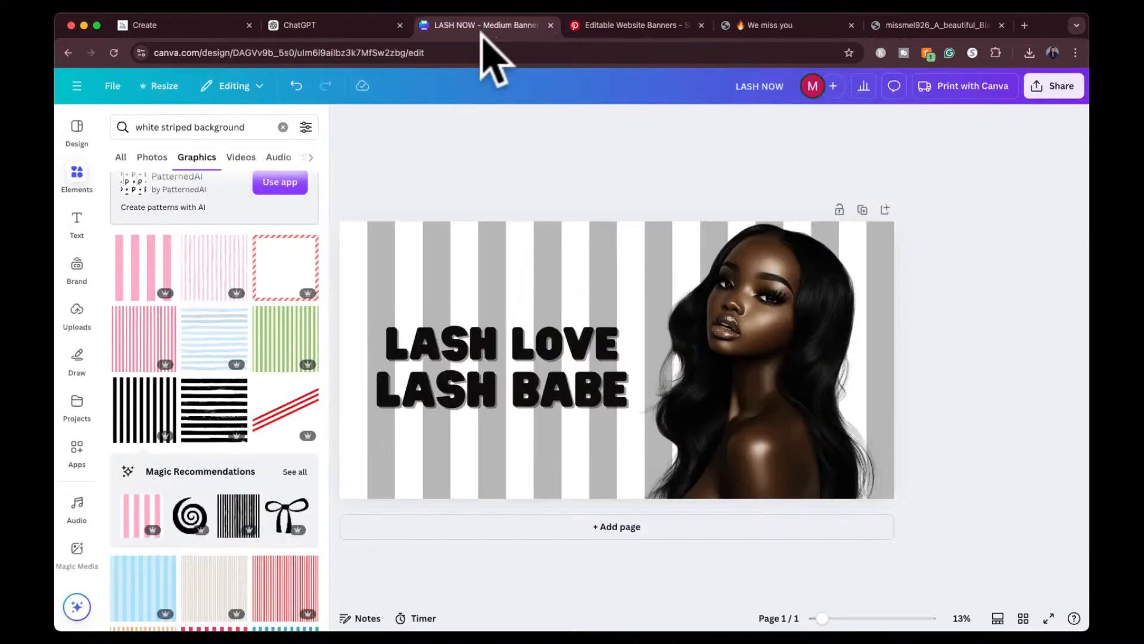
left_click(77, 178)
left_click(191, 127)
triple_click(192, 132)
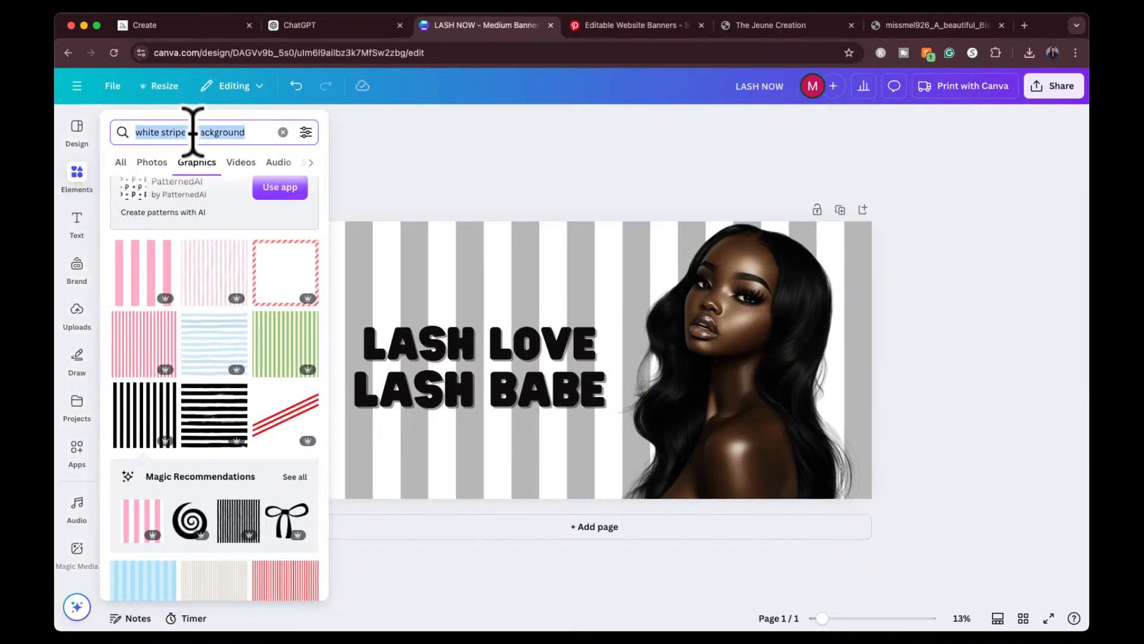
type("tweezer")
key("Return")
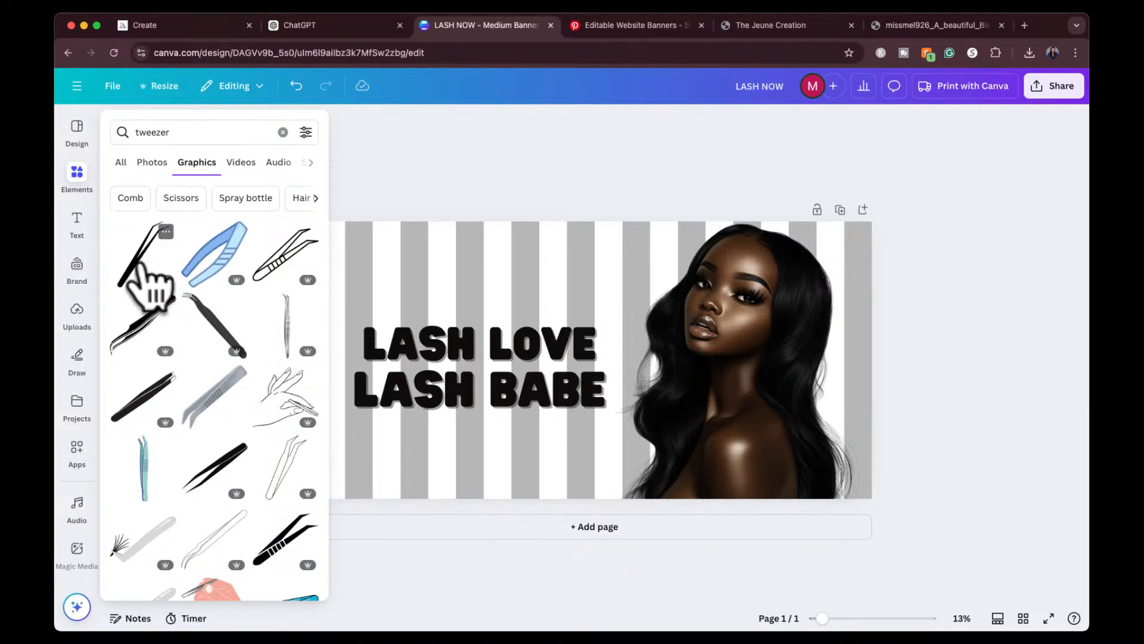
Add the black angled tweezer graphic above the start of LASH LOVE and place a duplicate below the end of LASH BABE
left_click(143, 280)
left_click_drag(577, 383, 612, 444)
left_click(355, 257)
Flip the duplicate tweezers horizontally, tilt them slightly and place them above the end of LASH LOVE
left_click(576, 123)
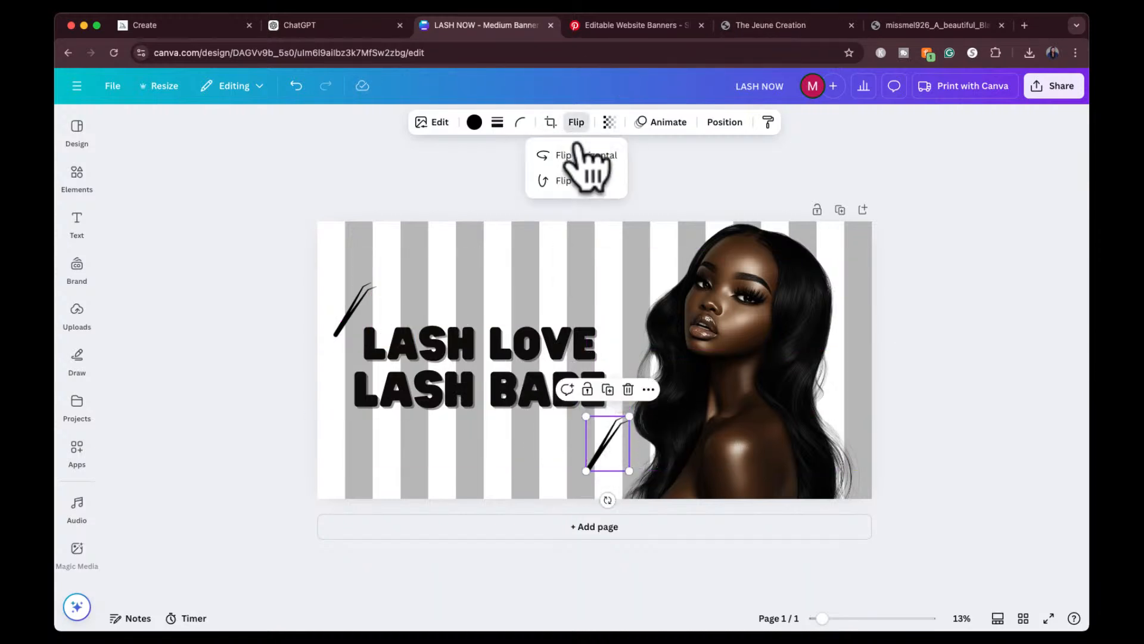
left_click(586, 155)
left_click_drag(608, 499, 603, 295)
left_click(933, 313)
left_click_drag(578, 336, 623, 348)
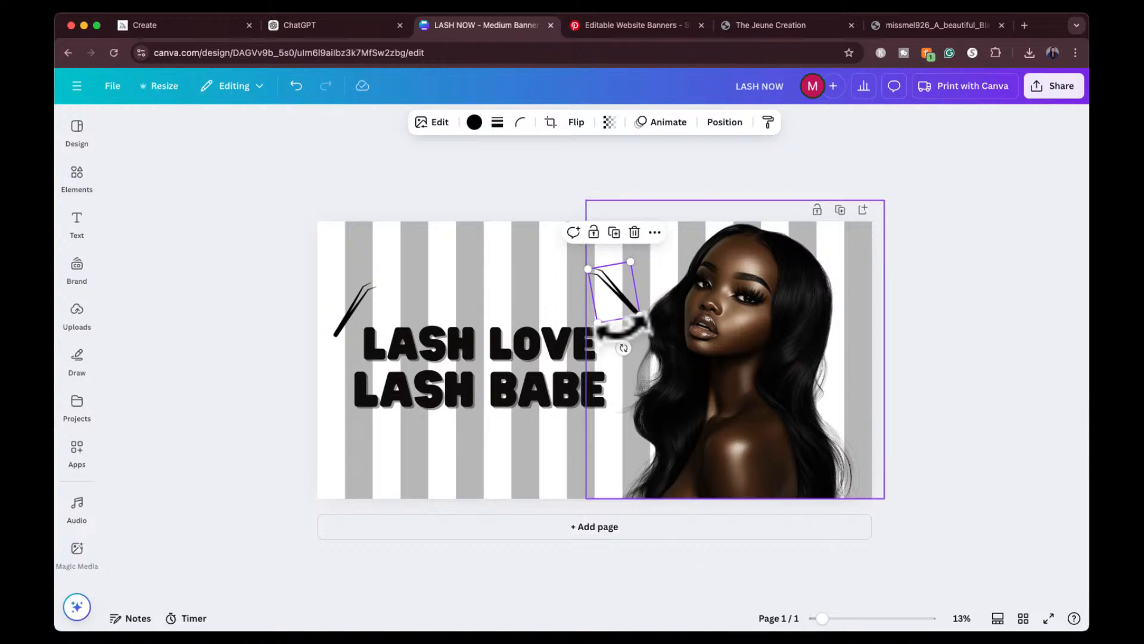
left_click_drag(613, 306, 616, 324)
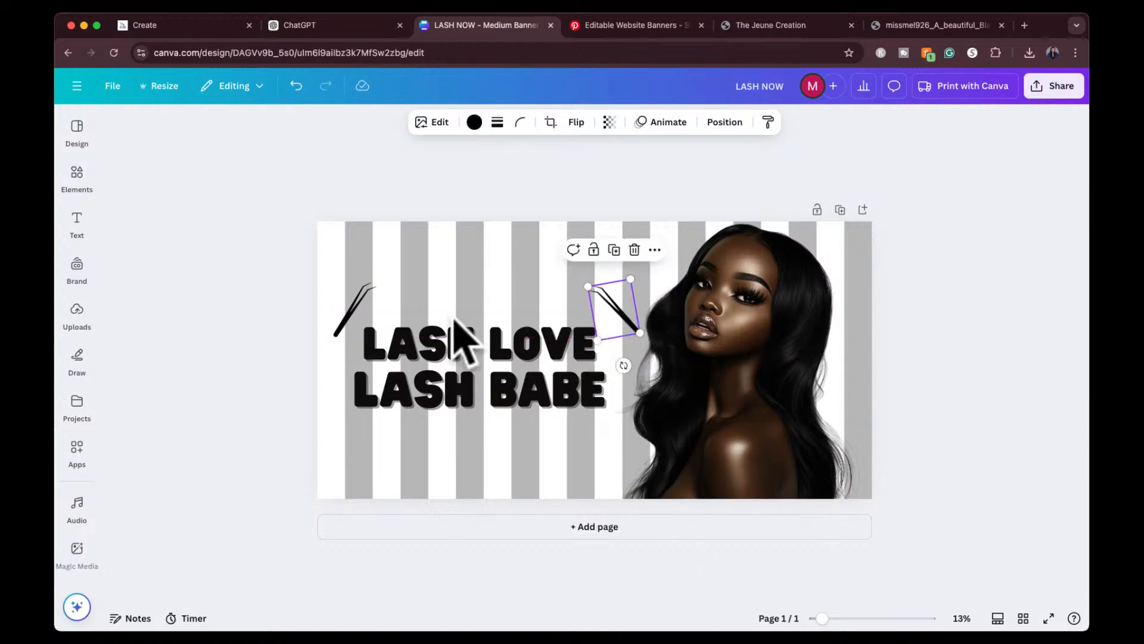
Nudge both tweezer graphics slightly left and down so they frame the LASH LOVE line evenly
left_click(352, 313)
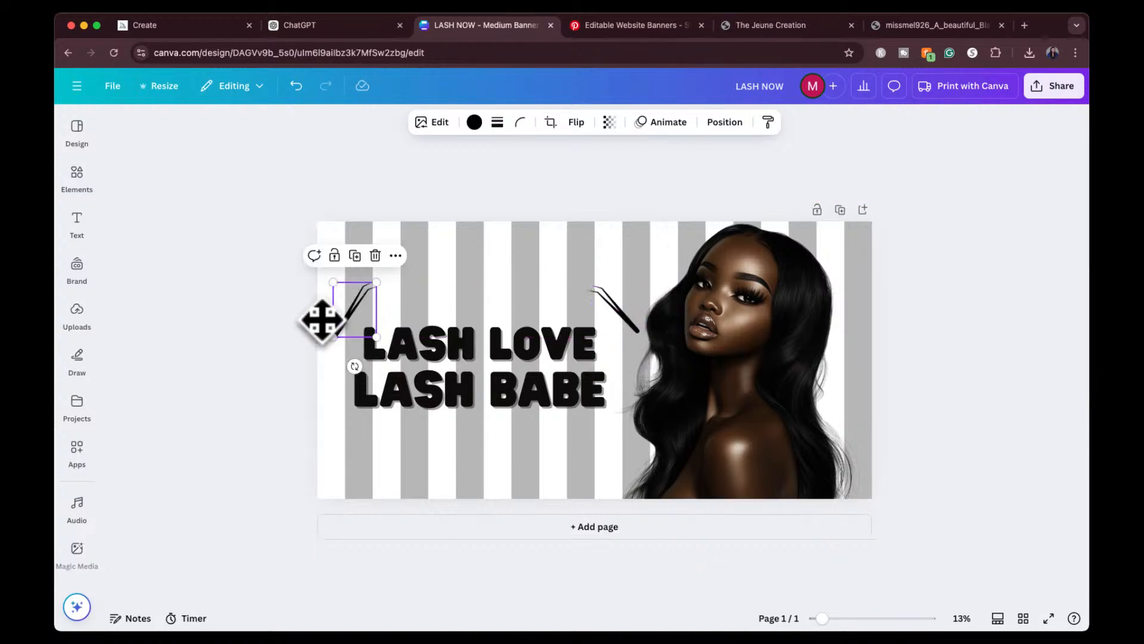
left_click(274, 333)
left_click_drag(614, 307, 603, 313)
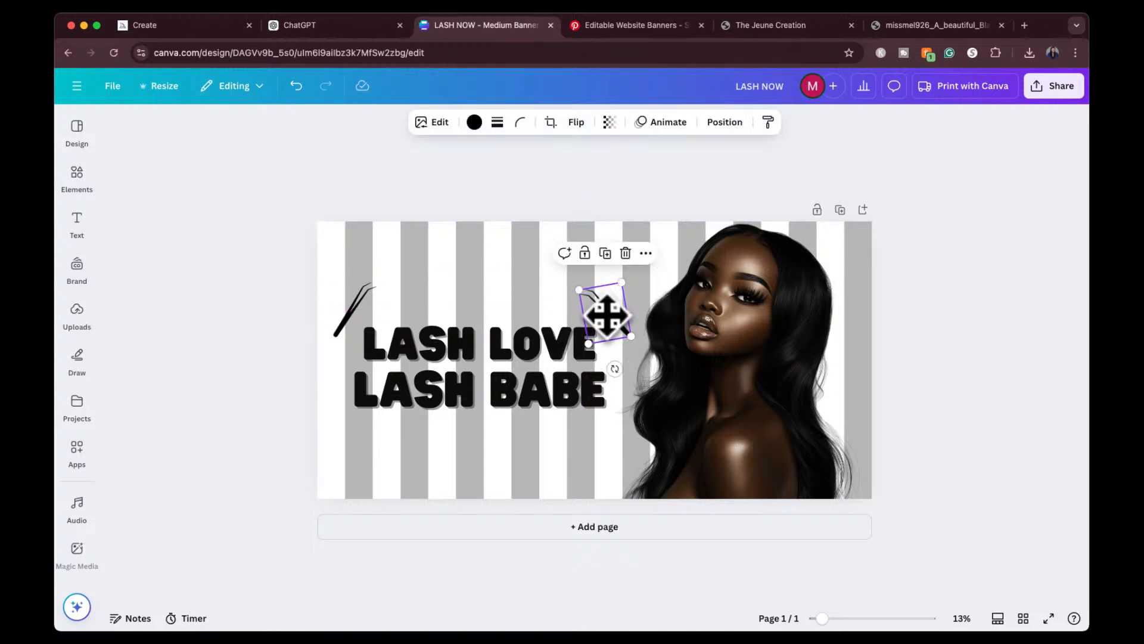
left_click_drag(351, 292, 350, 297)
left_click(275, 331)
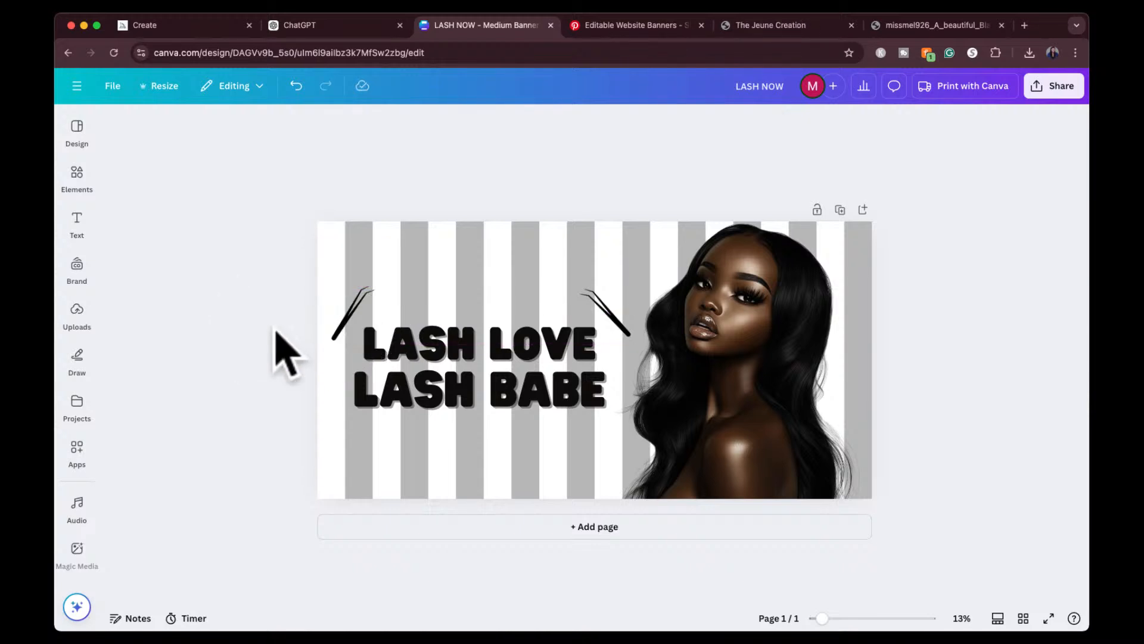
Enlarge the tweezers at the start of LASH LOVE to about 1.6 times their size and delete the mirrored copy
left_click(349, 327)
left_click_drag(375, 286, 417, 263)
left_click(620, 327)
key("Delete")
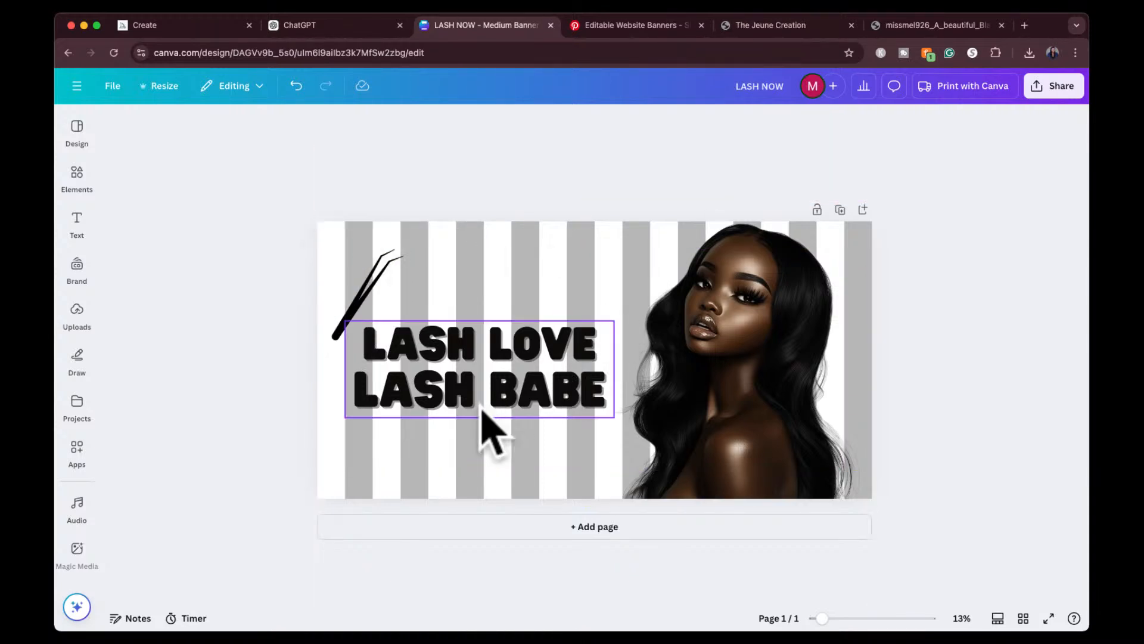
Shift the LASH LOVE LASH BABE text slightly right, tilt the tweezers more upright and place them just before the two lines
left_click_drag(481, 407, 504, 407)
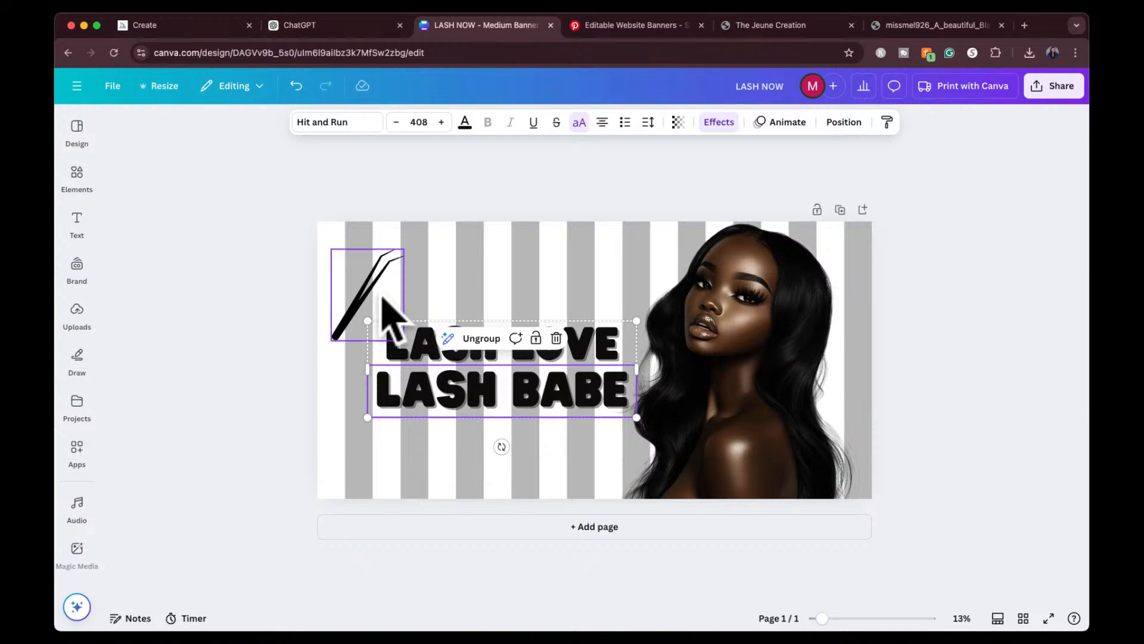
left_click_drag(383, 298, 366, 325)
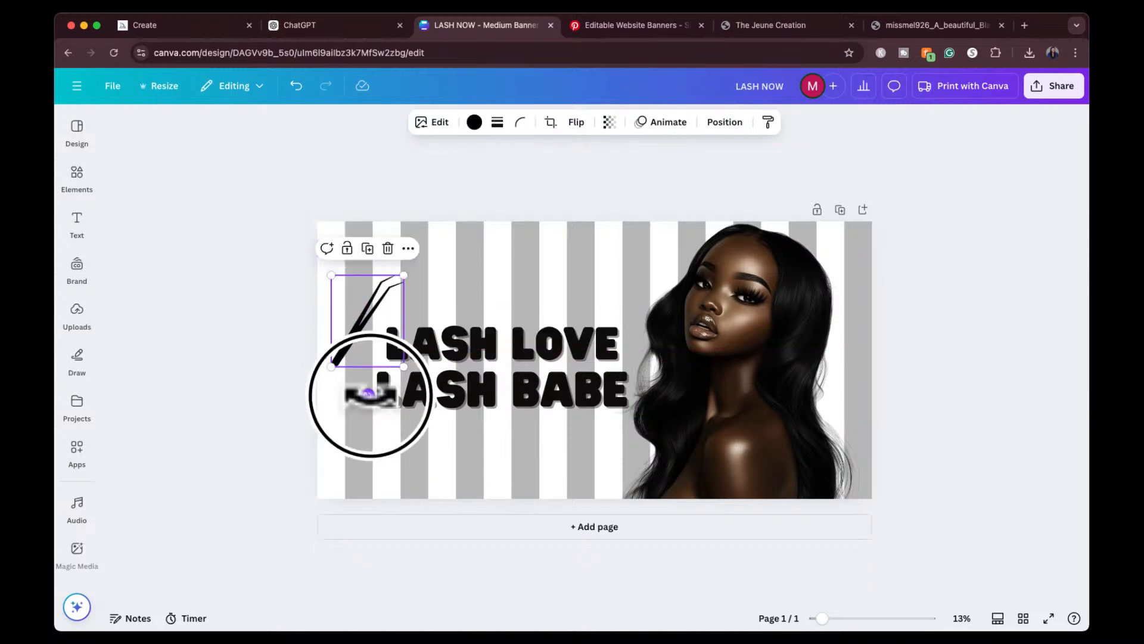
left_click_drag(368, 393, 386, 391)
left_click_drag(370, 298, 361, 360)
left_click(254, 420)
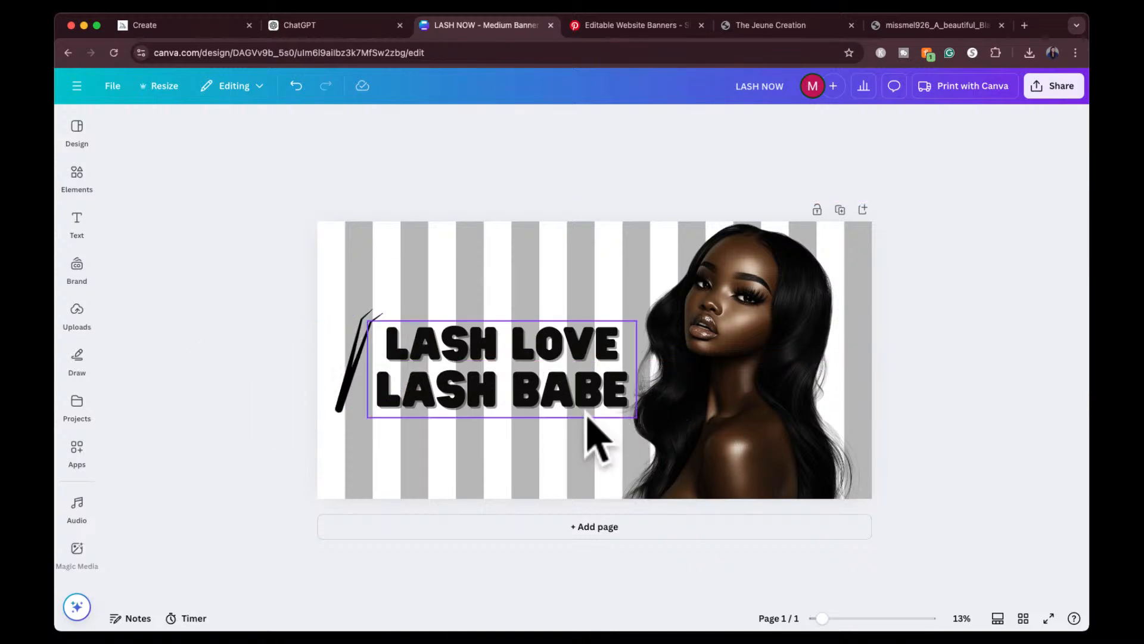
left_click(663, 167)
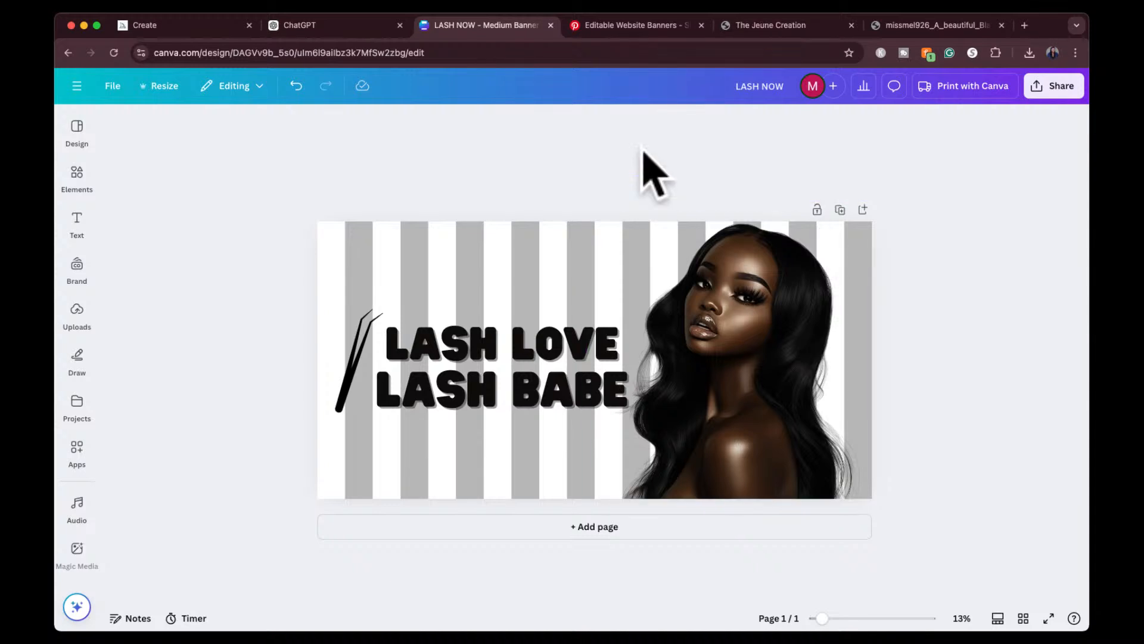
Switch to Pinterest and browse the related designs below the editable website banners pin
left_click(651, 27)
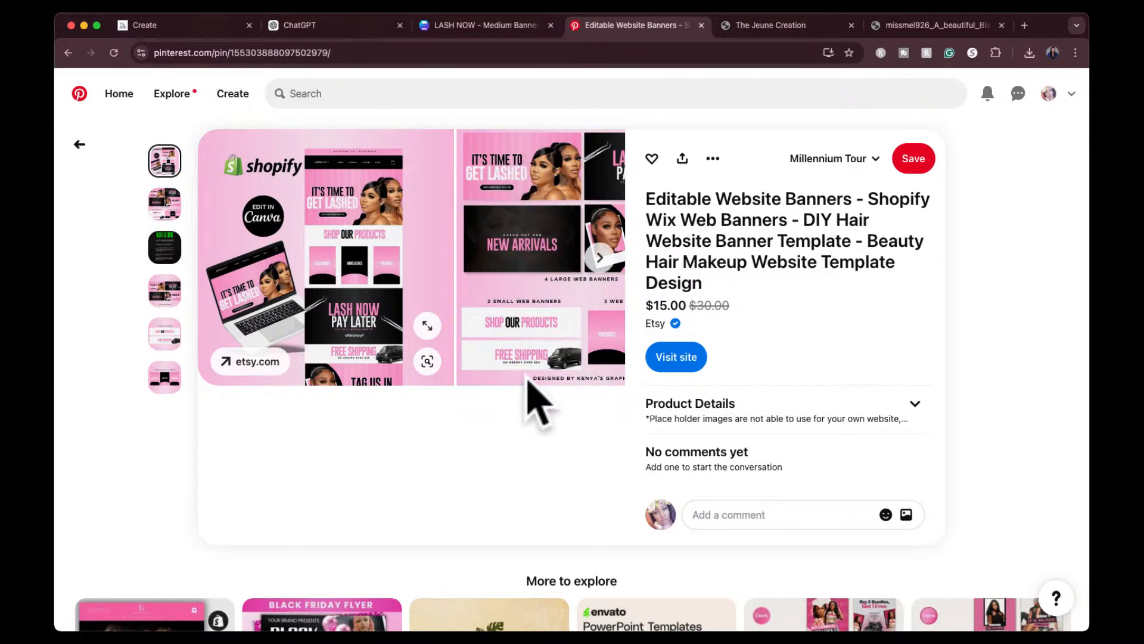
scroll(527, 379, "down", 5)
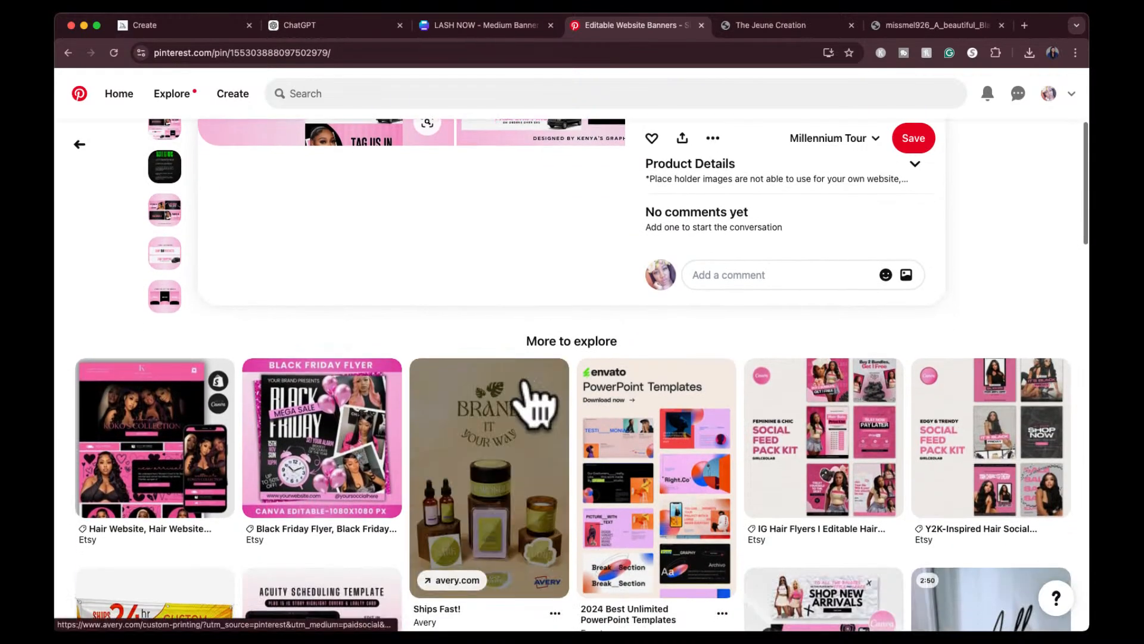
scroll(524, 401, "up", 2)
scroll(537, 396, "down", 8)
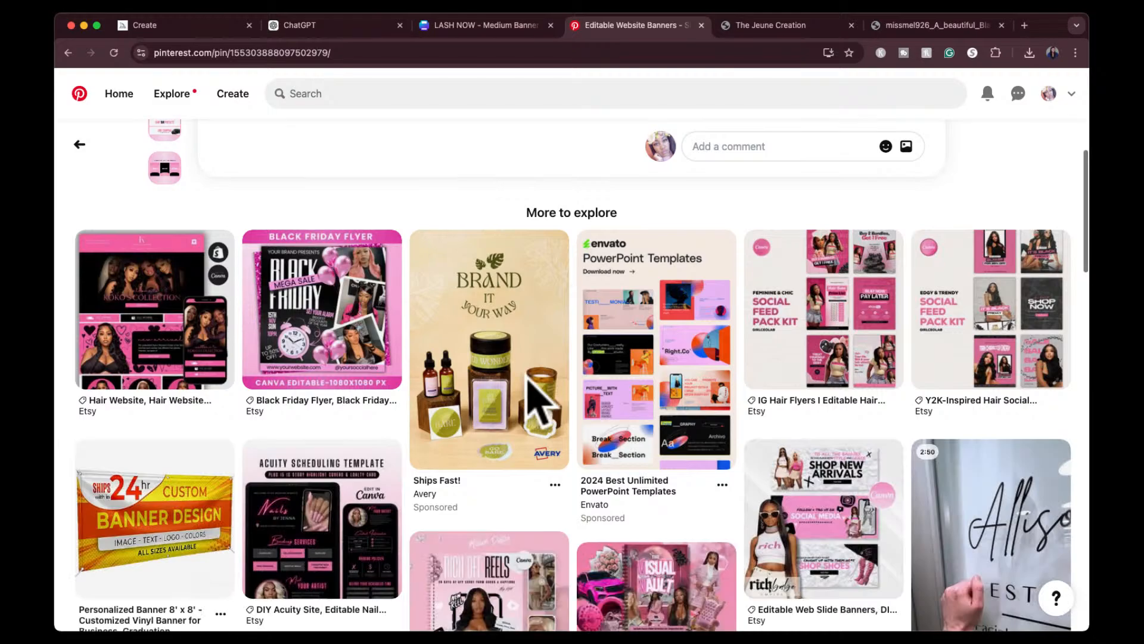
scroll(530, 375, "down", 1)
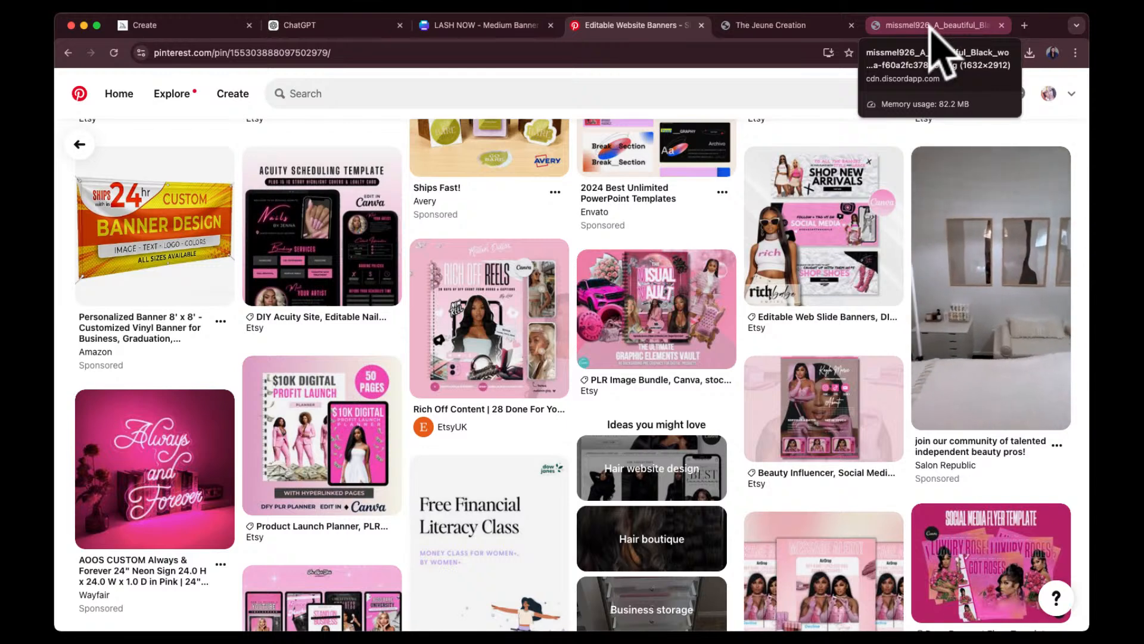
Switch to Midjourney, close the enlarged portrait and generate images from the prompt "product photography for soap brand, the theme is purple"
left_click(179, 25)
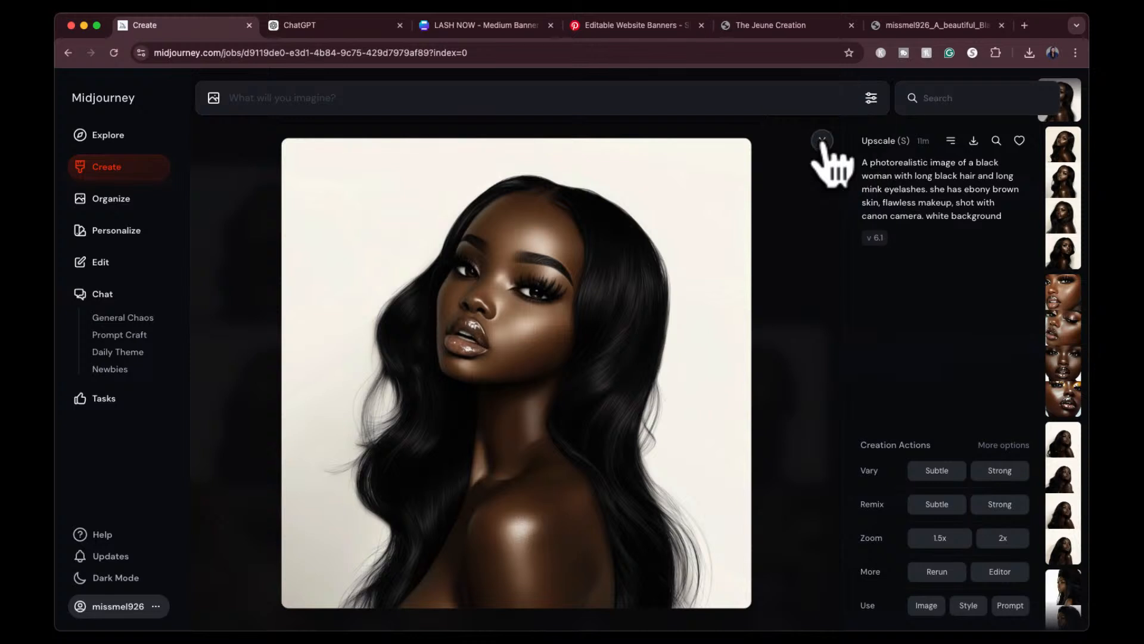
left_click(823, 140)
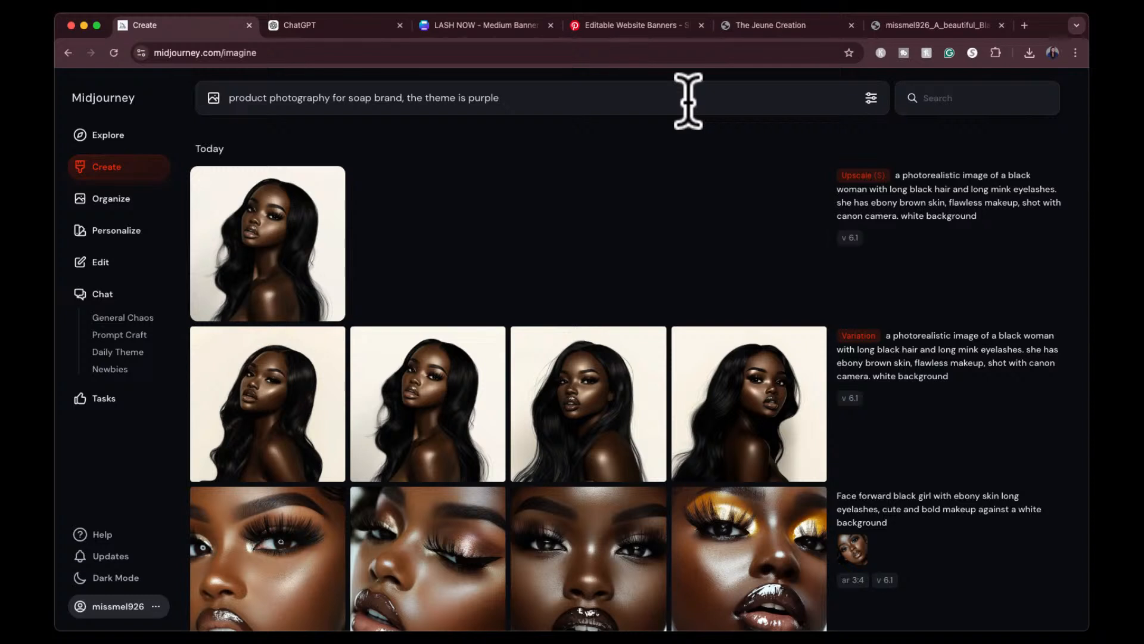
key("Return")
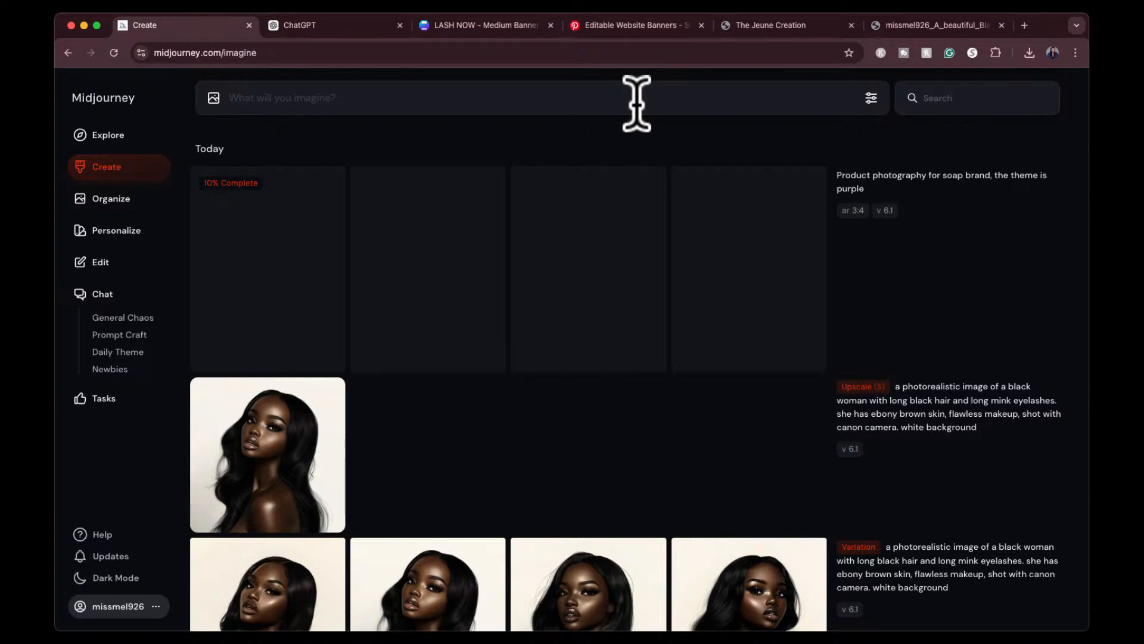
Generate images from the prompt "product photography and product mockup for white tshirt and matching shorts"
type("pr")
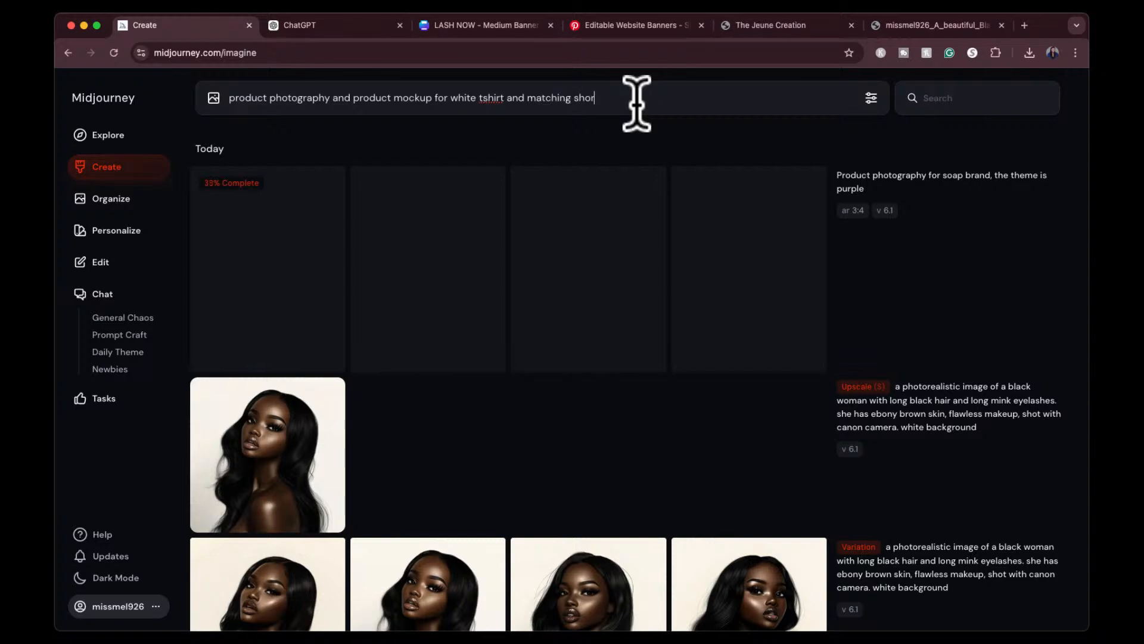
type("ts")
key("Return")
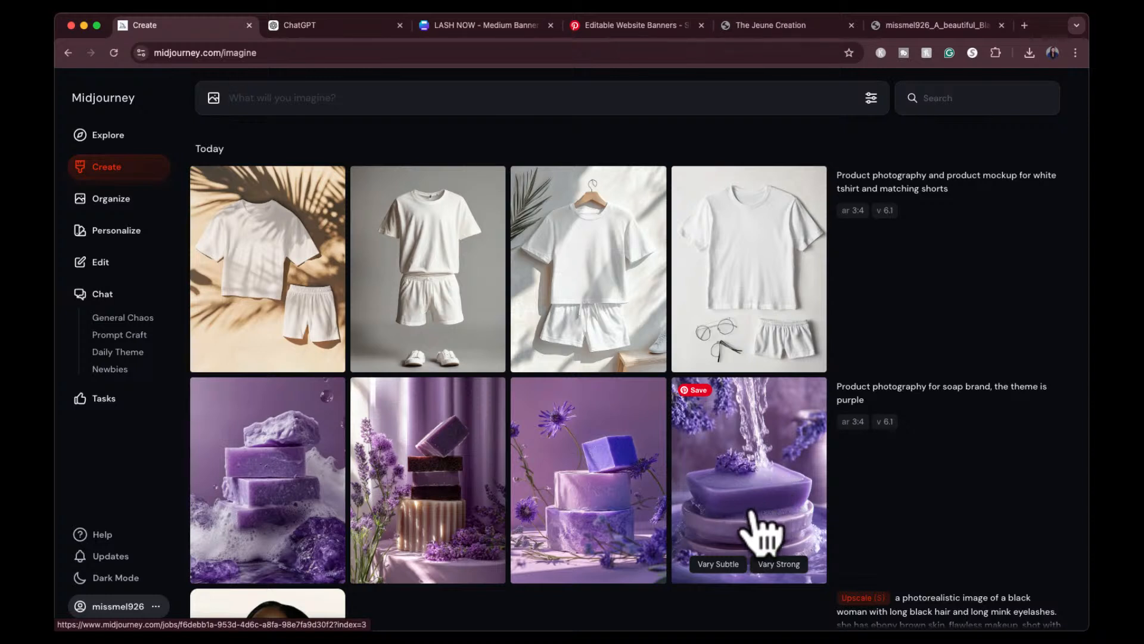
Examine the first purple soap image and all four white T-shirt and shorts mockups at full size
left_click(279, 465)
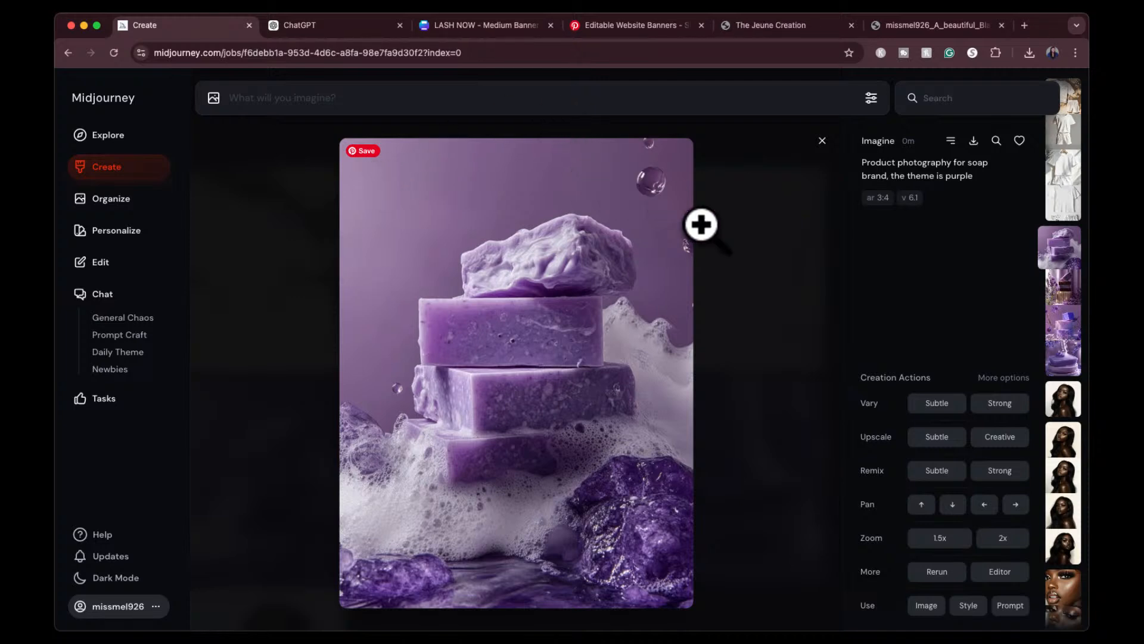
left_click(823, 141)
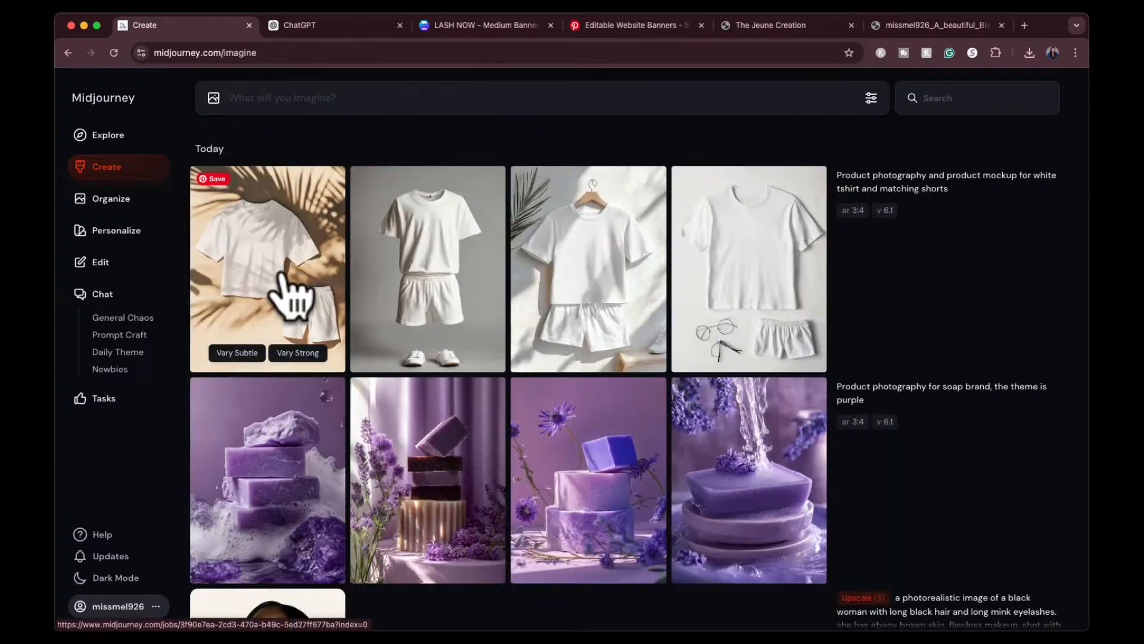
left_click(295, 289)
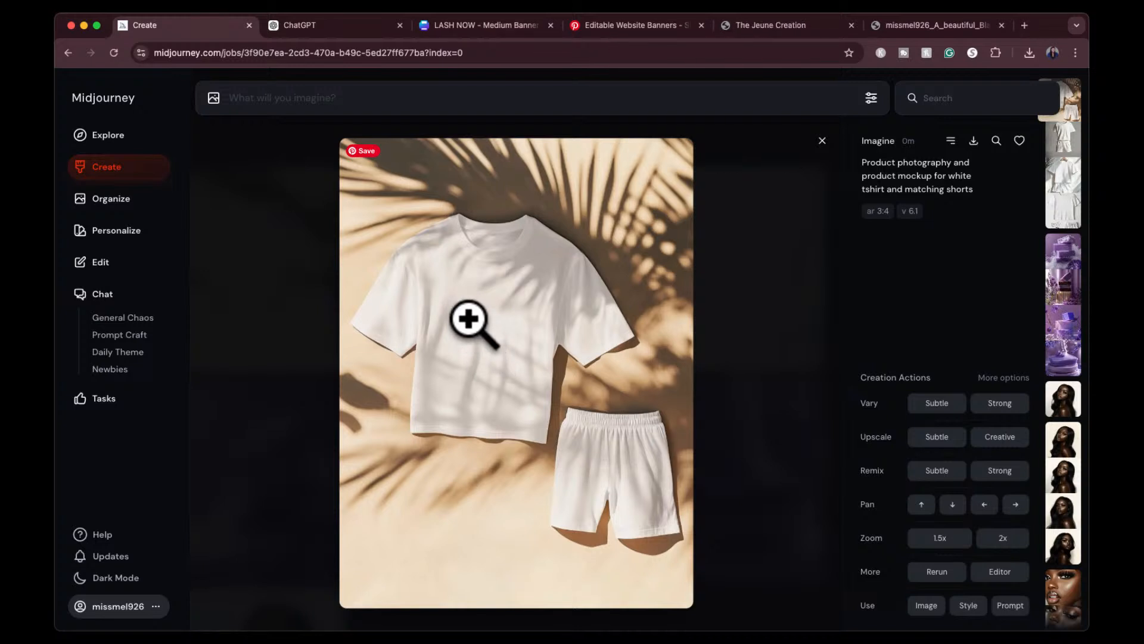
key("Right")
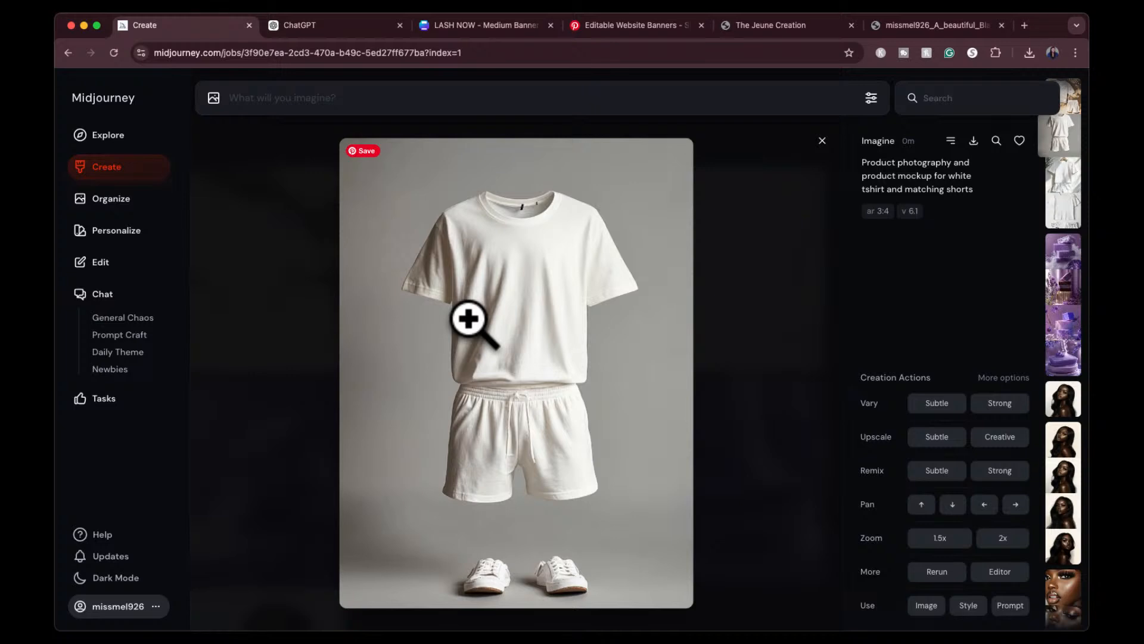
key("Right")
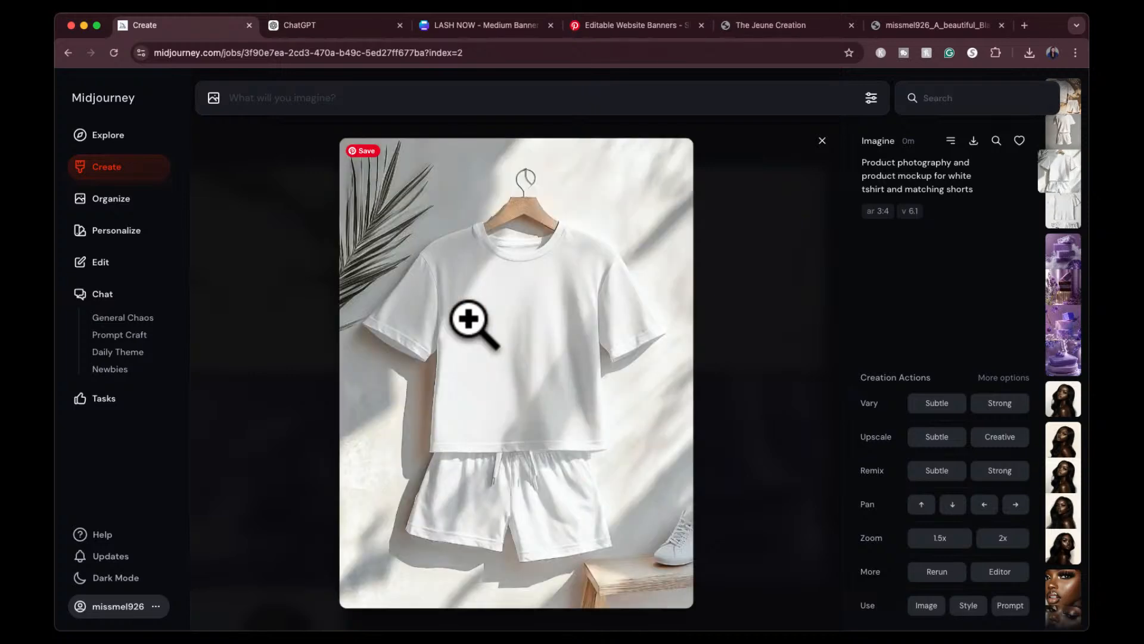
key("Right")
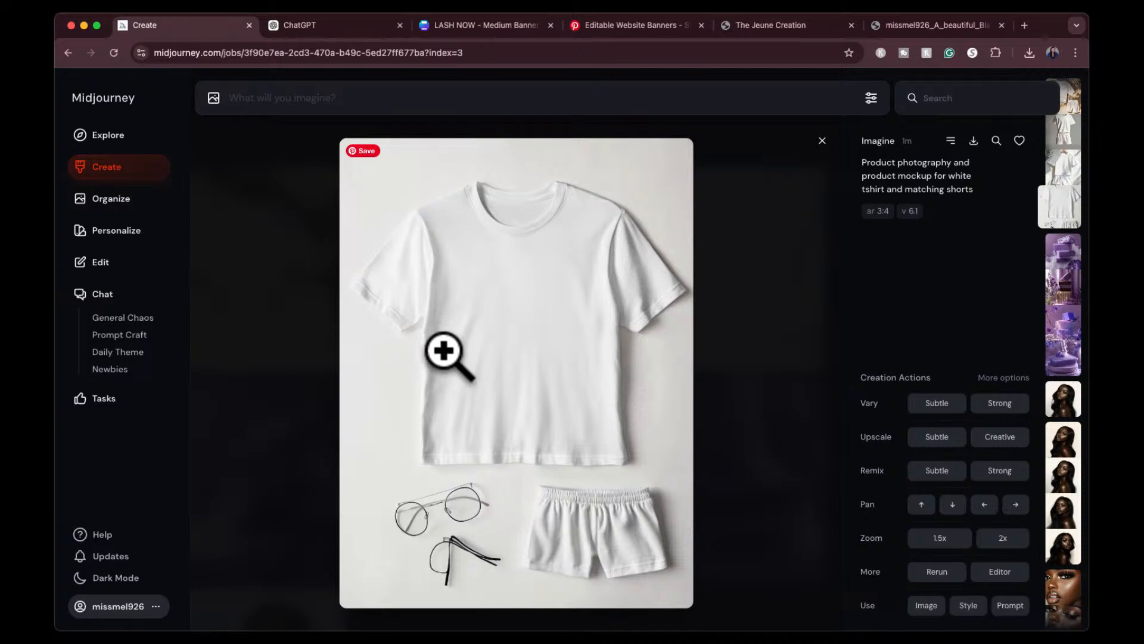
left_click(813, 146)
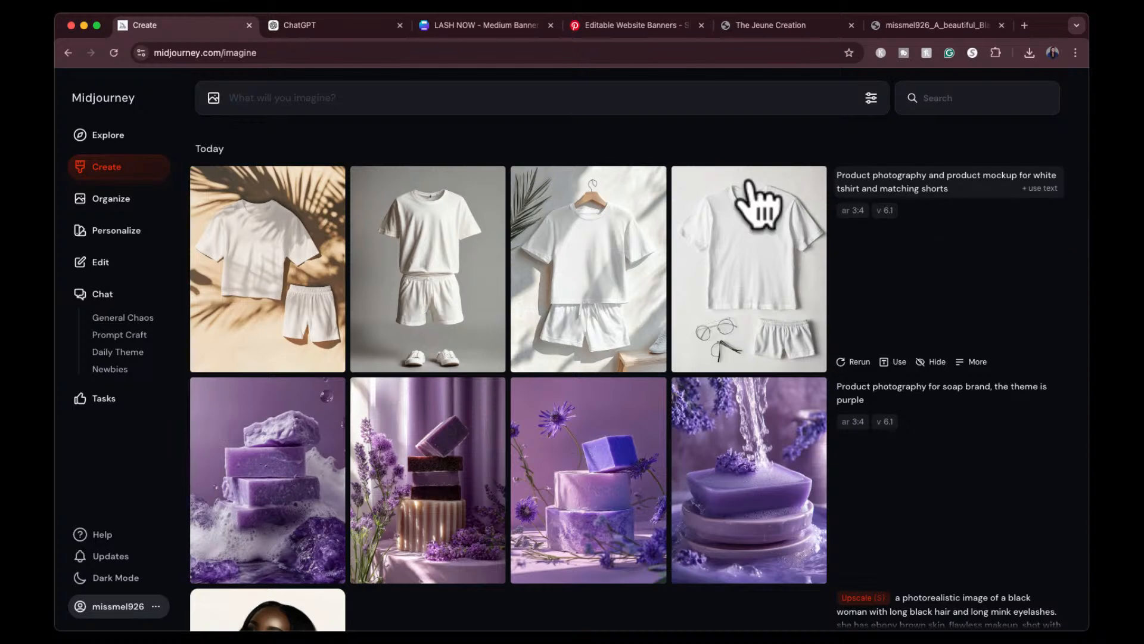
Try to search for images similar to the T-shirt and shorts mockup with palm shadows, and reload the Explore page
left_click(249, 279)
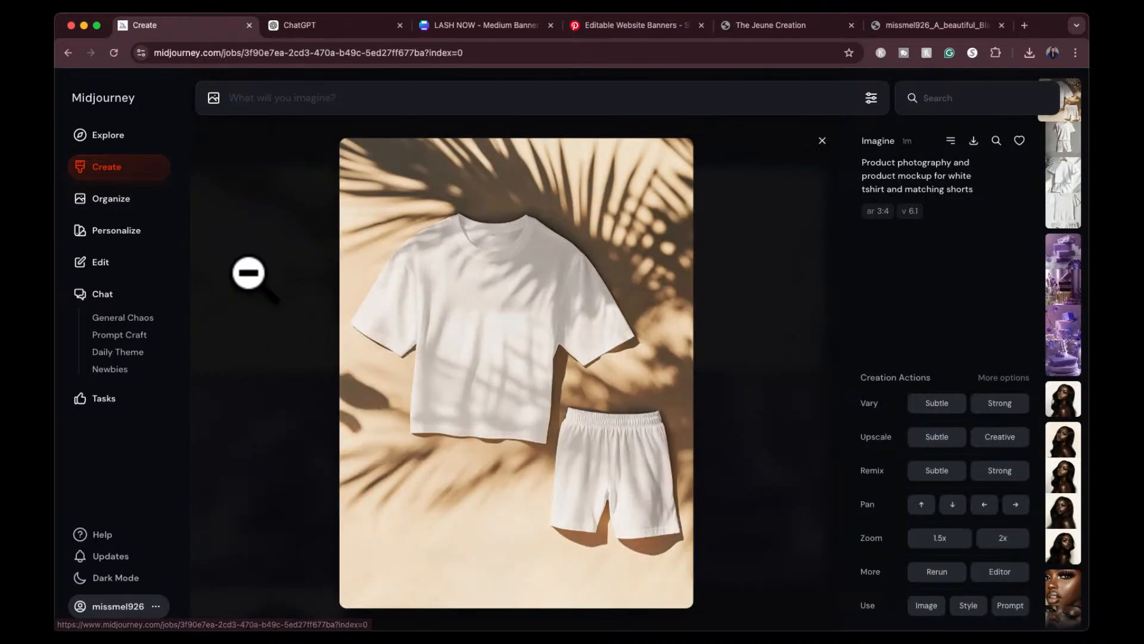
left_click(994, 143)
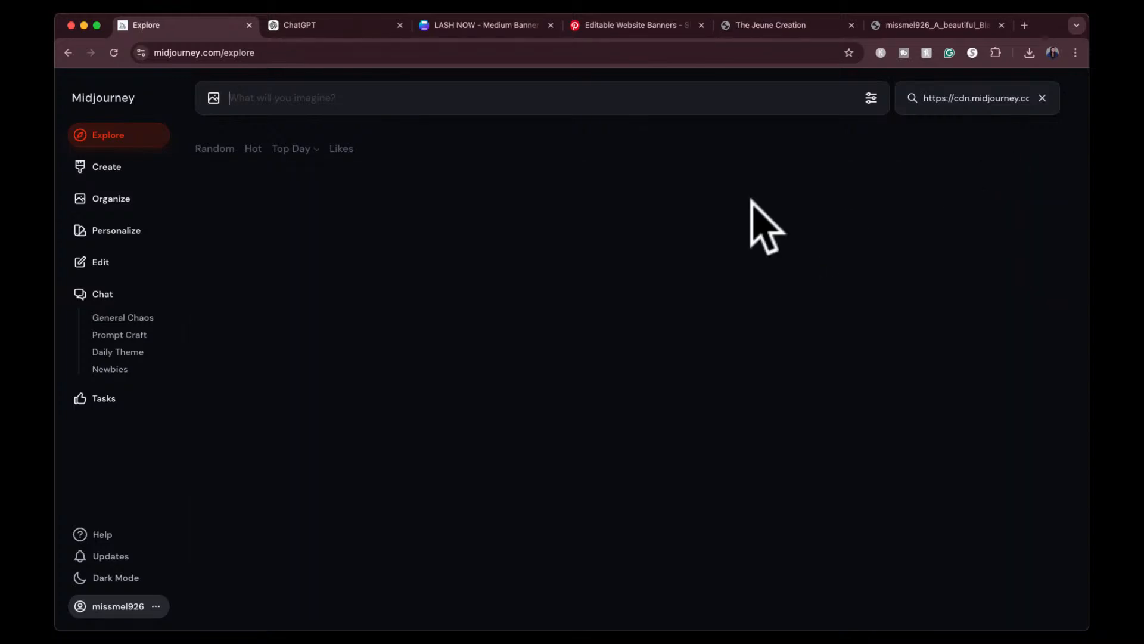
left_click(605, 53)
key("Return")
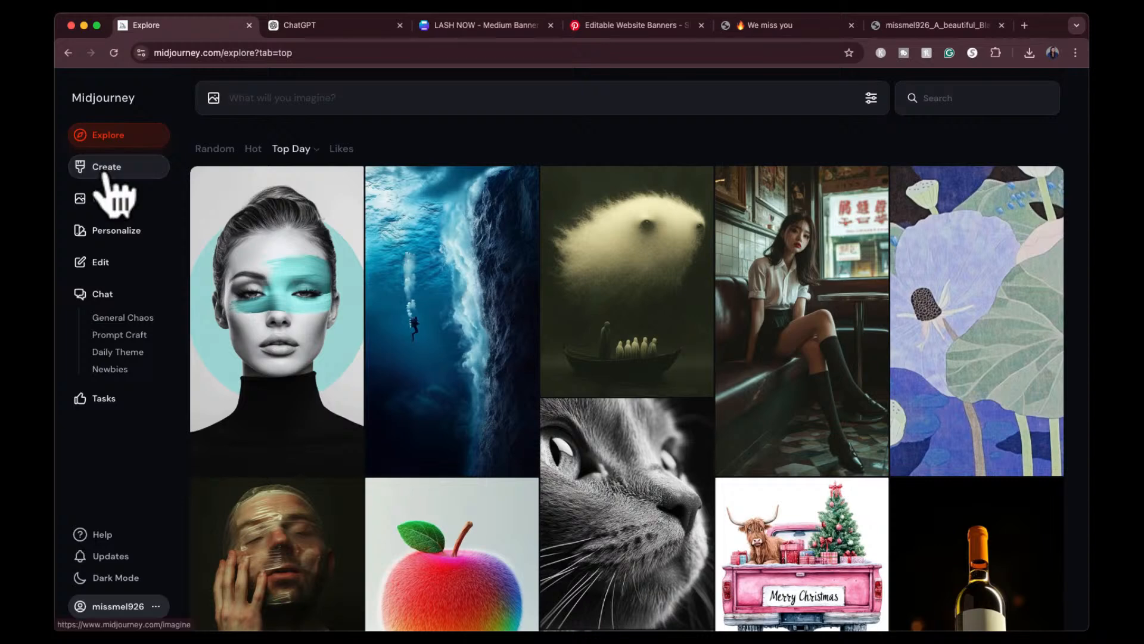
Return to the created images and search for images similar to the T-shirt and shorts mockup on the wooden hanger
left_click(104, 171)
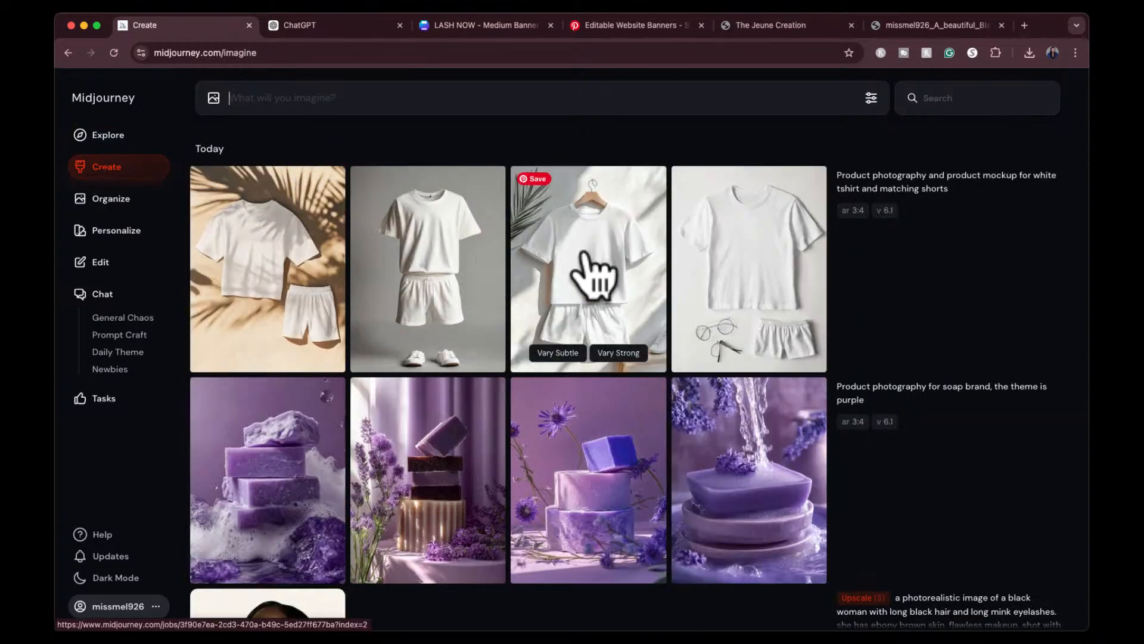
left_click(611, 258)
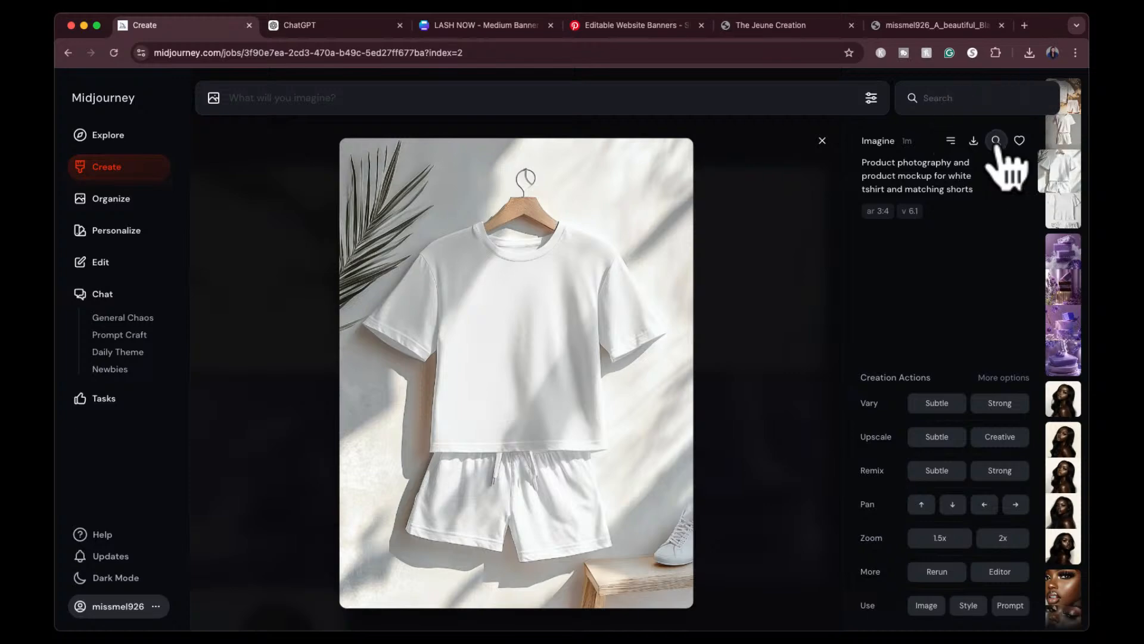
left_click(997, 139)
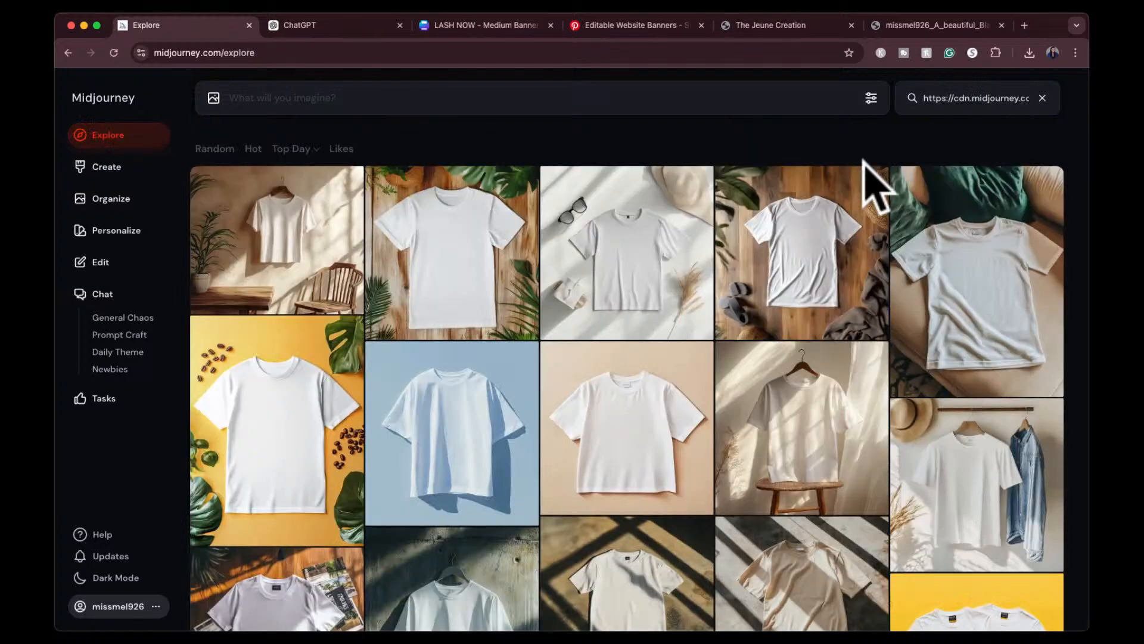
Browse the similar T-shirt mockups for backgrounds, hangers and layouts that could inspire product images
scroll(811, 450, "down", 3)
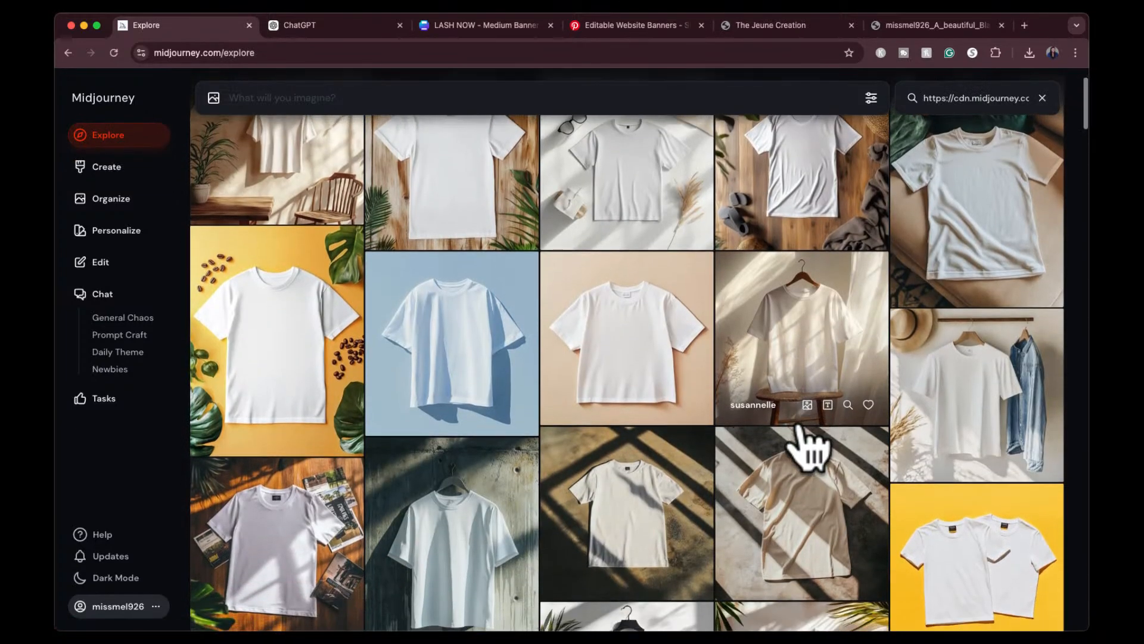
scroll(810, 450, "down", 8)
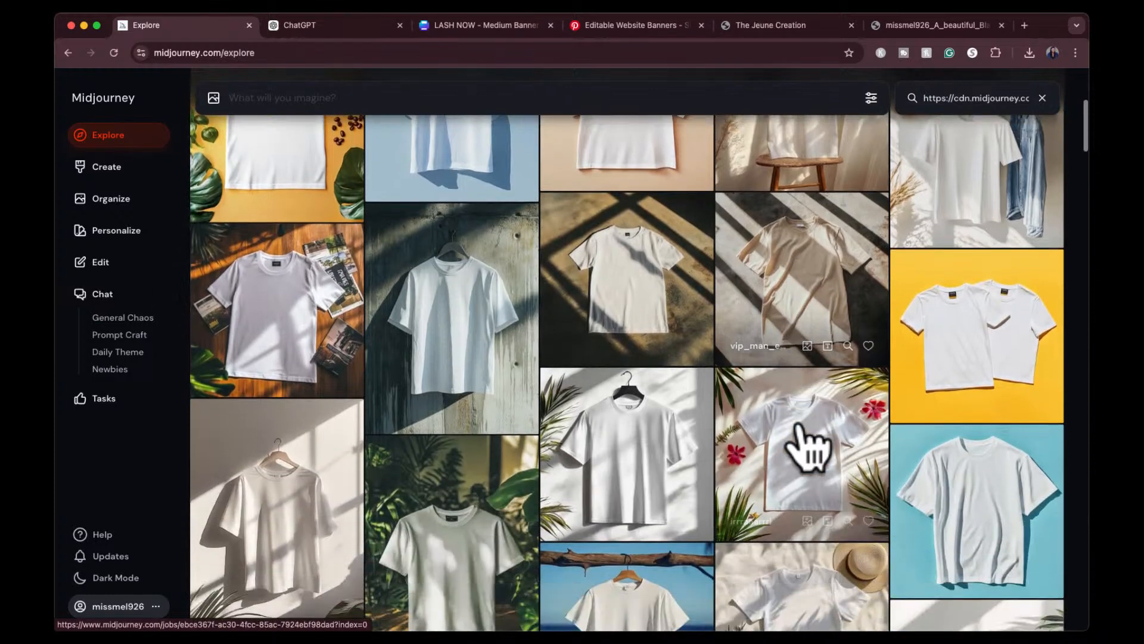
scroll(811, 450, "down", 7)
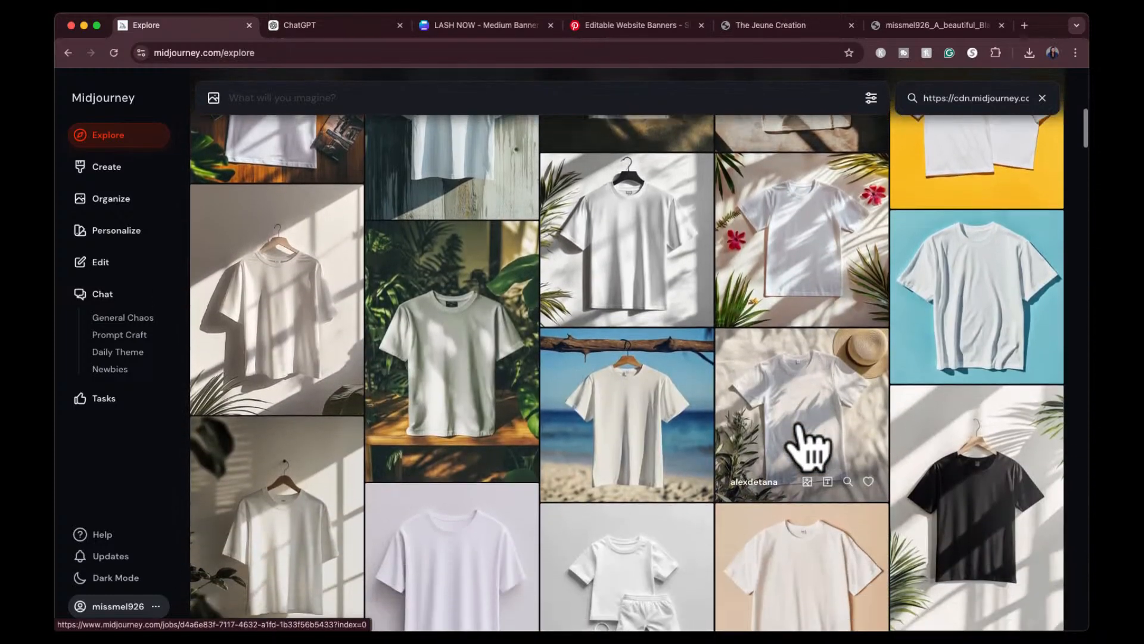
scroll(810, 450, "down", 5)
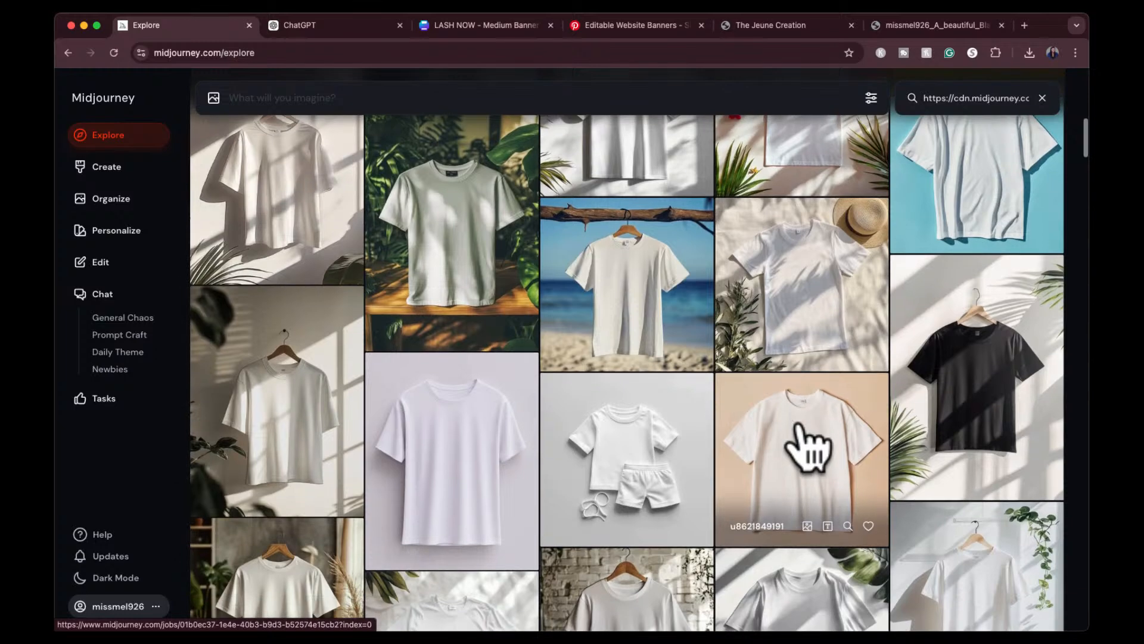
scroll(810, 450, "down", 2)
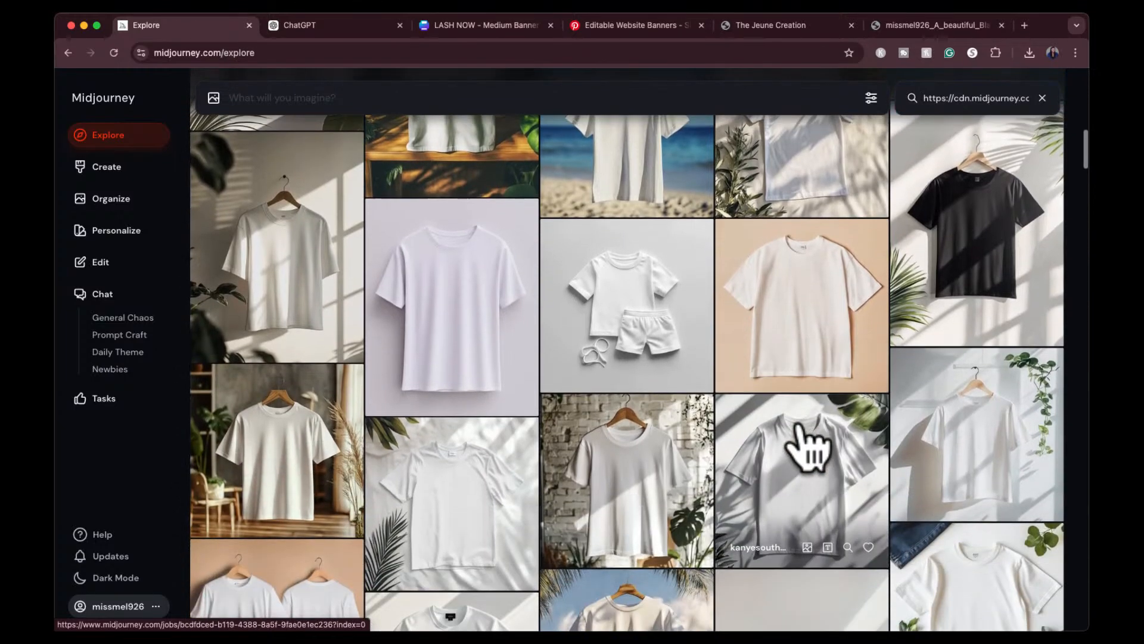
scroll(810, 450, "down", 7)
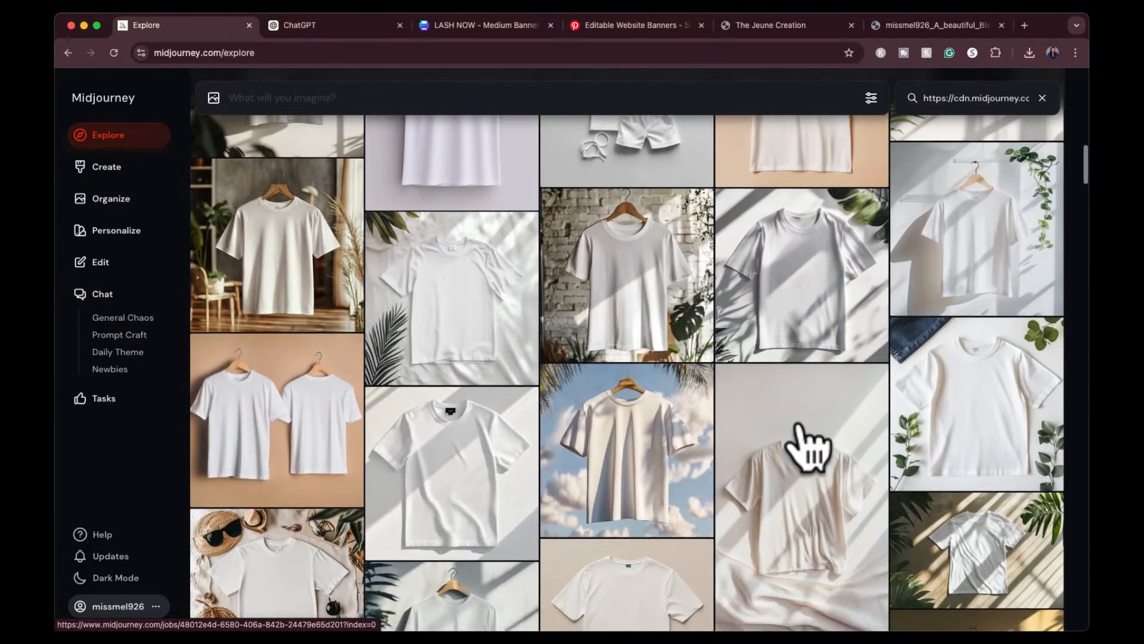
scroll(809, 447, "down", 2)
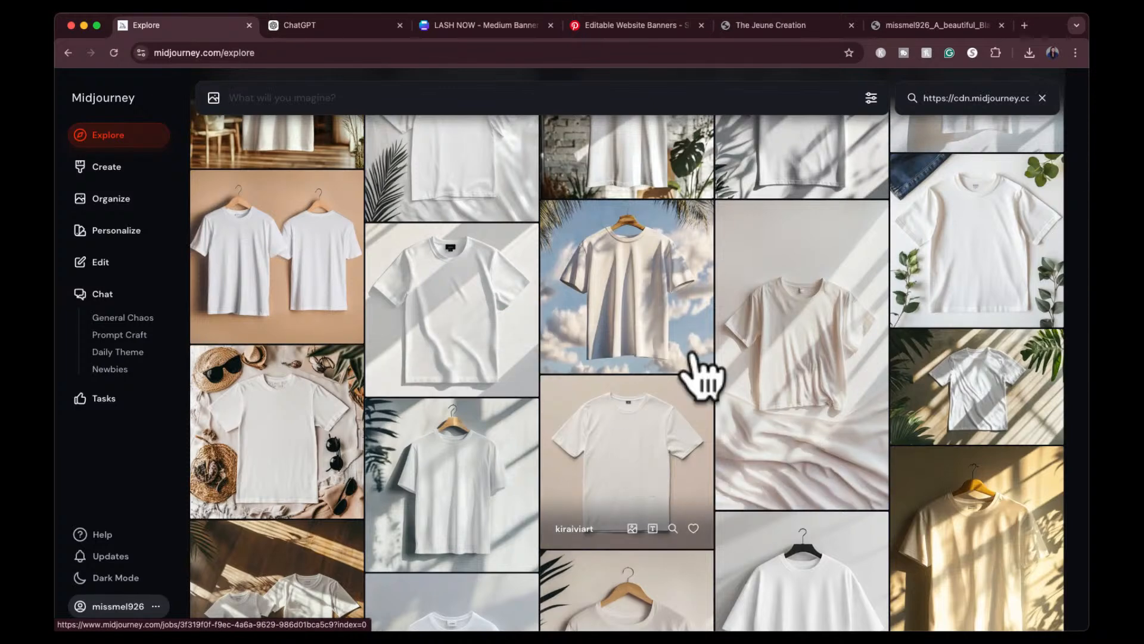
scroll(822, 432, "down", 5)
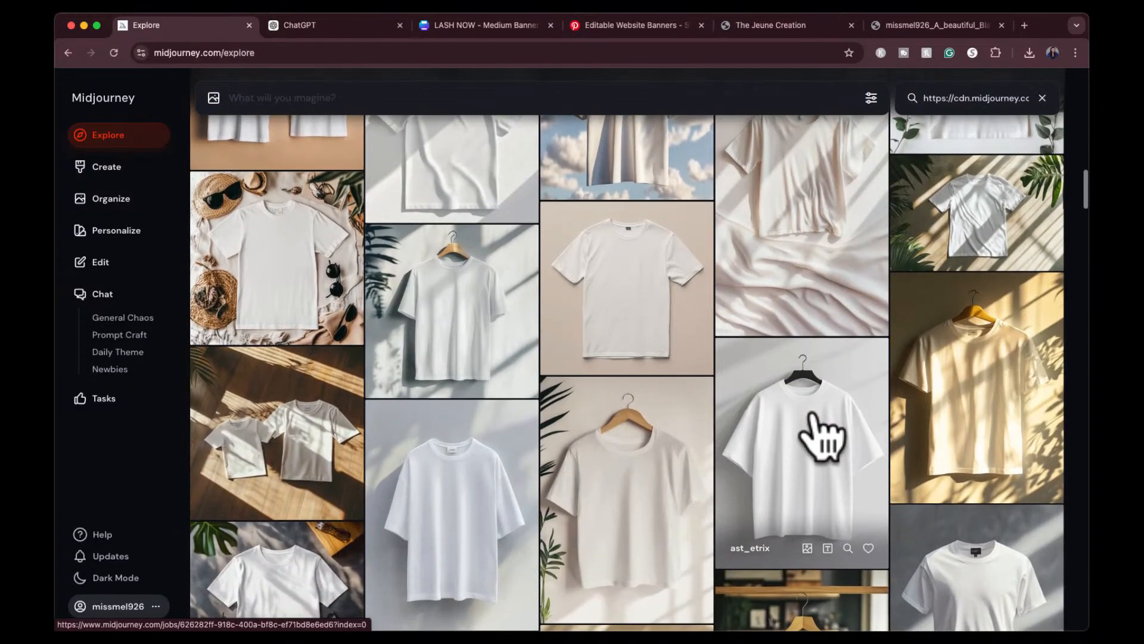
scroll(823, 441, "down", 5)
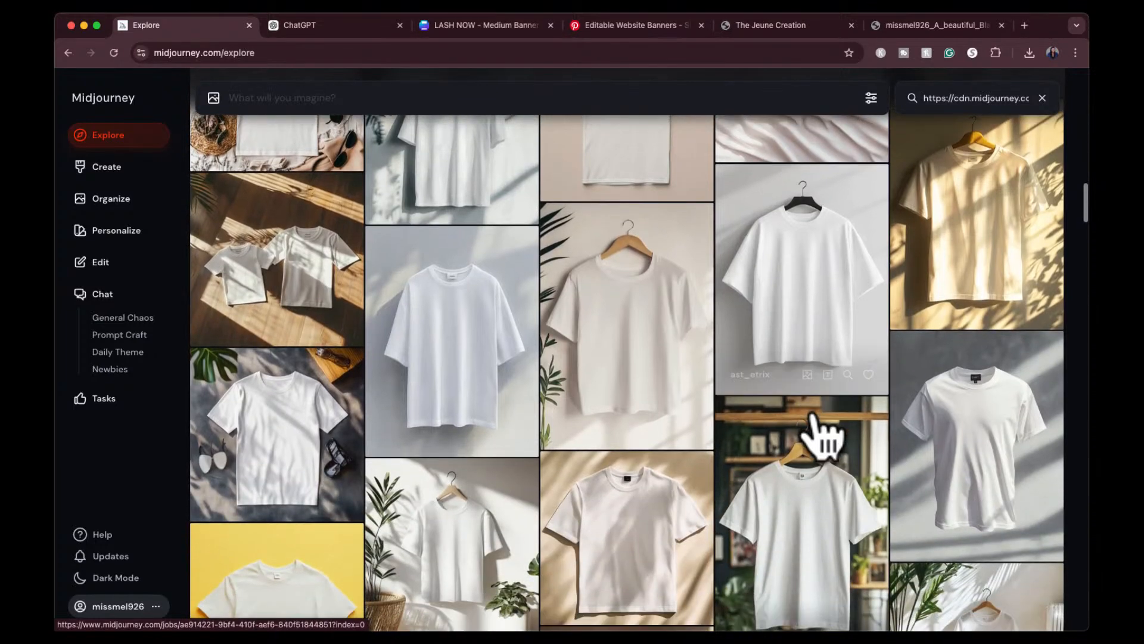
Clear the similar-image results and search the Explore gallery for "girl holding mug"
scroll(822, 438, "down", 6)
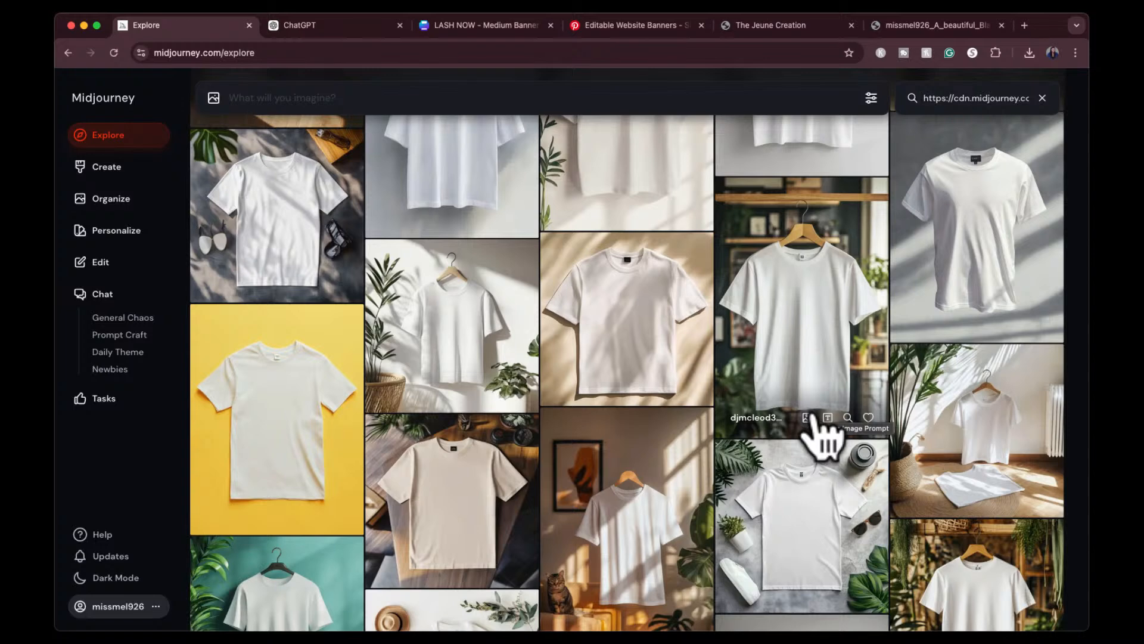
scroll(822, 438, "down", 5)
scroll(823, 438, "up", 8)
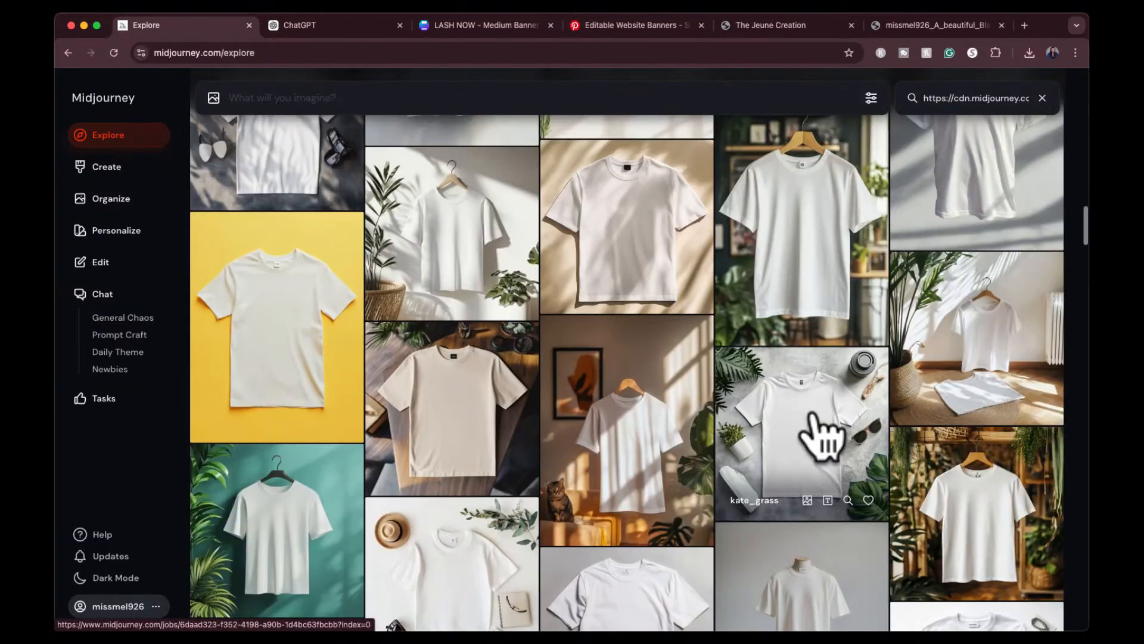
left_click(1046, 98)
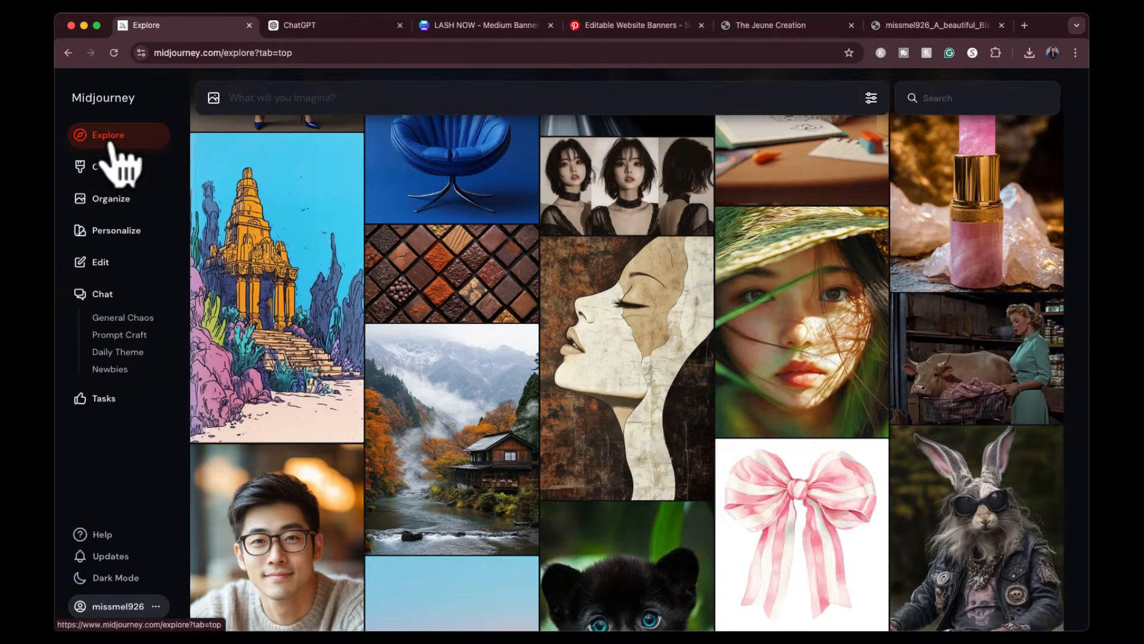
left_click(962, 96)
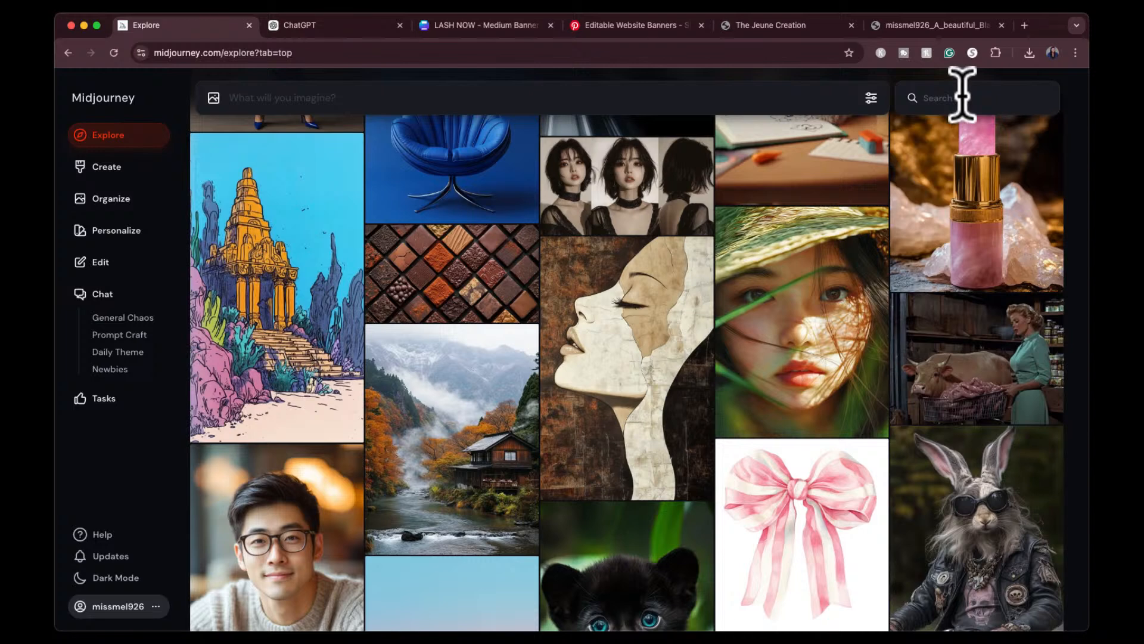
type("girl holding mug")
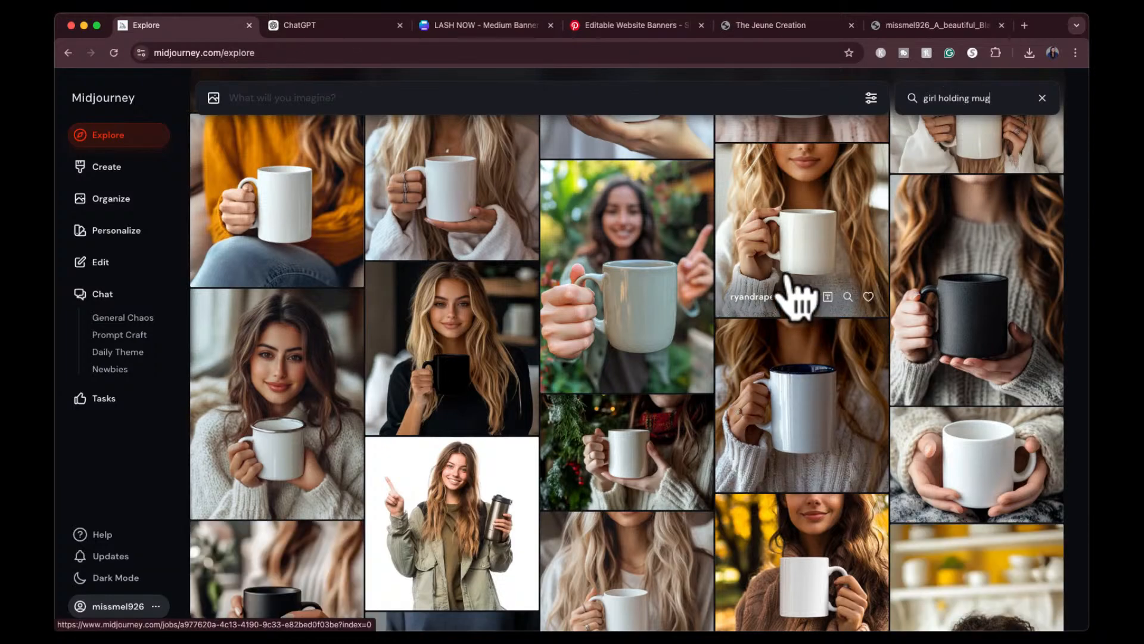
Reuse the prompt of the black mug and grey sweater image, with that image as a style reference
left_click(972, 313)
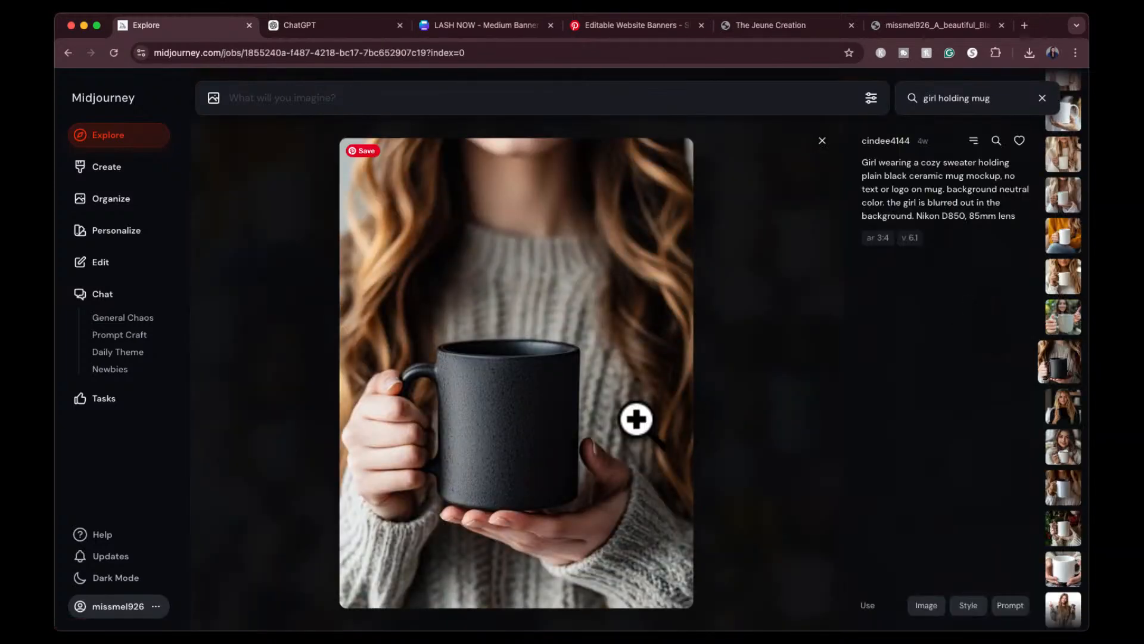
left_click(1009, 606)
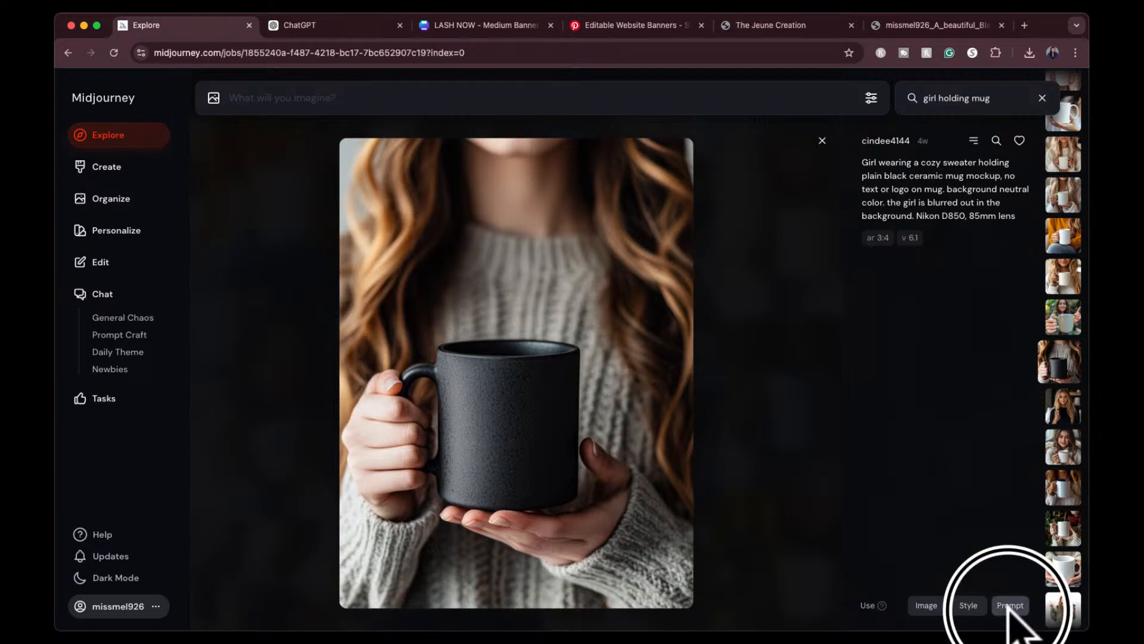
left_click(968, 606)
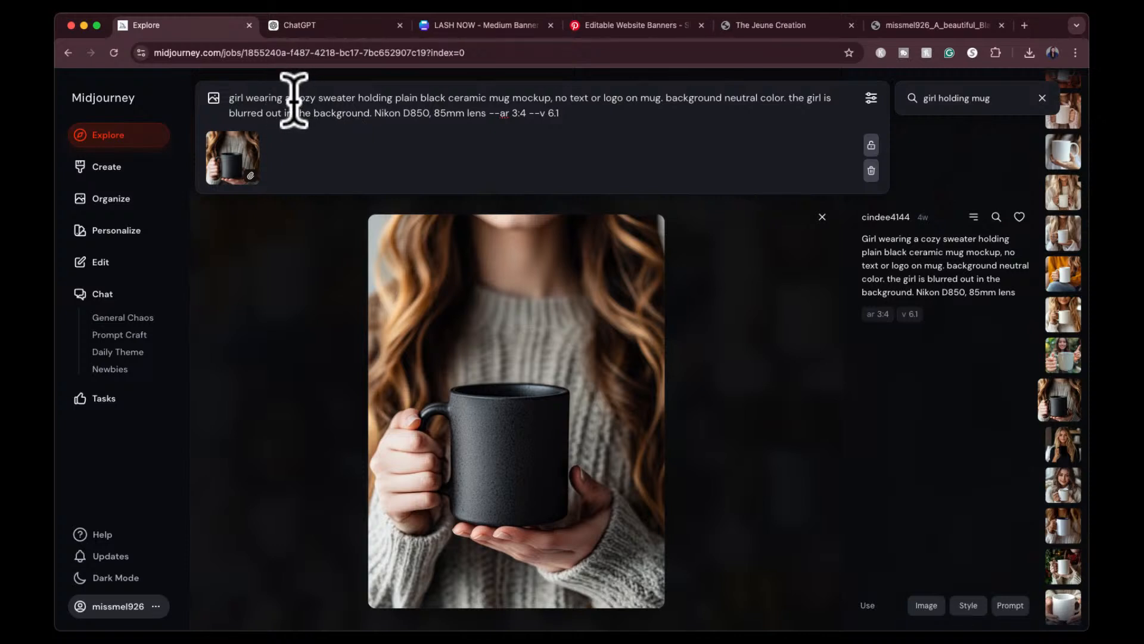
Add "black" before "girl" at the start of the reused prompt and generate the images
left_click(234, 103)
type("bold ")
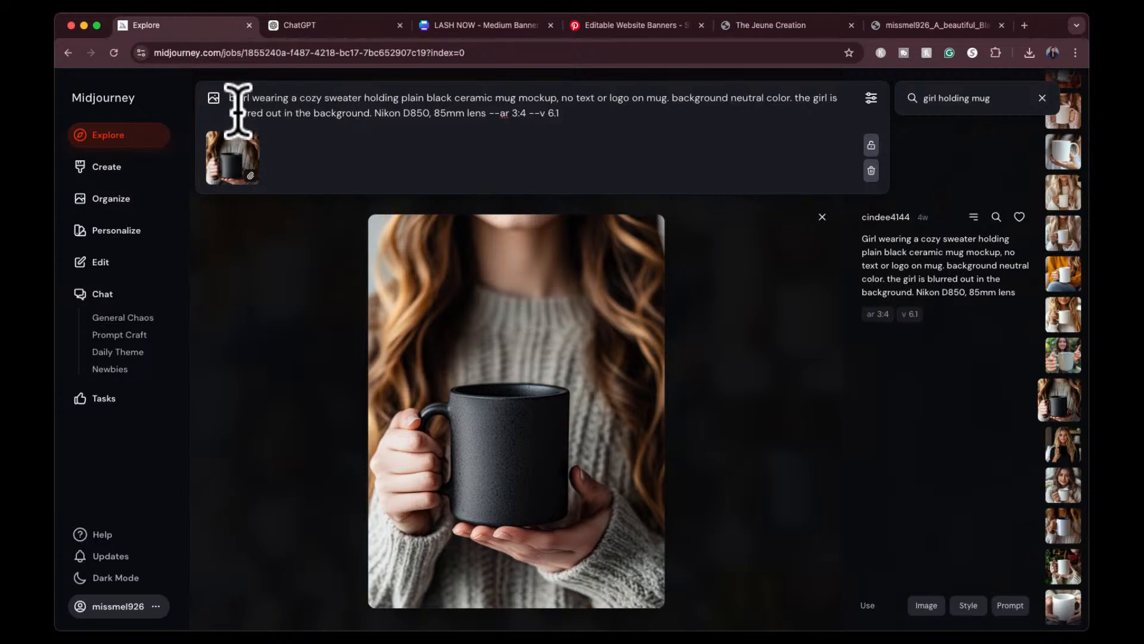
type("k")
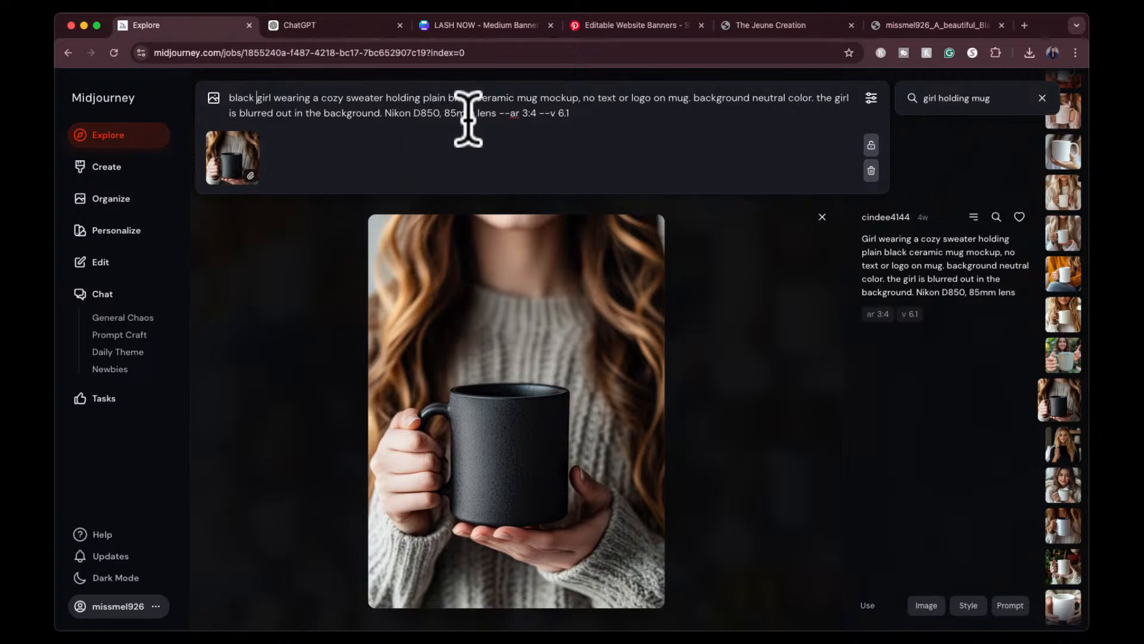
left_click(617, 112)
key("Return")
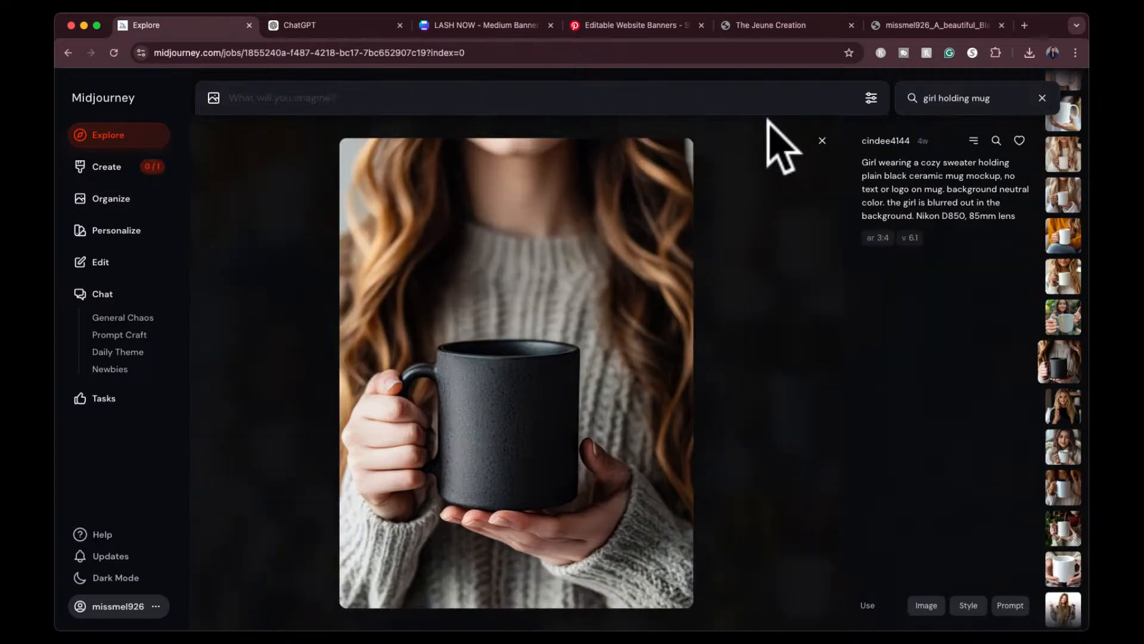
Go to the created images and examine the new black mug mockups at full size
left_click(822, 141)
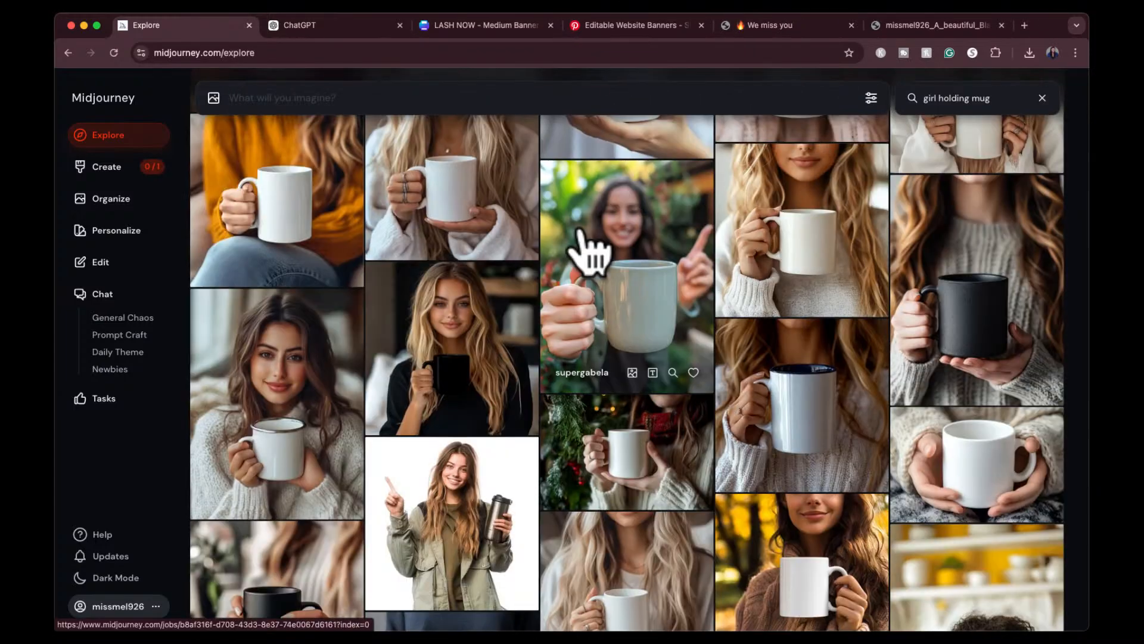
left_click(111, 170)
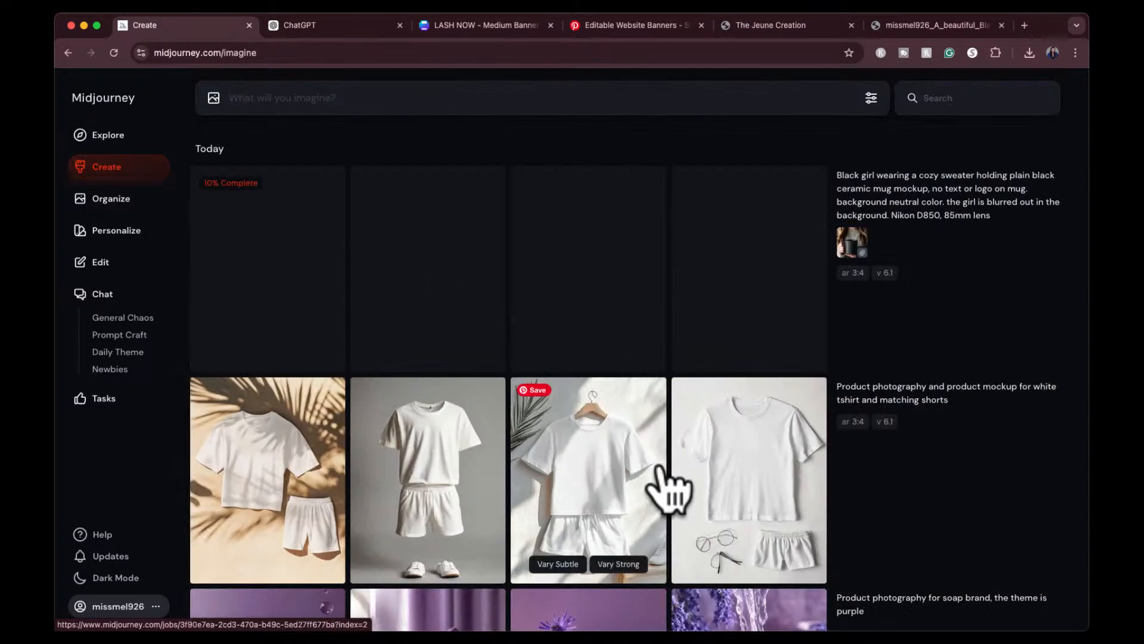
scroll(640, 297, "down", 1)
scroll(639, 298, "up", 1)
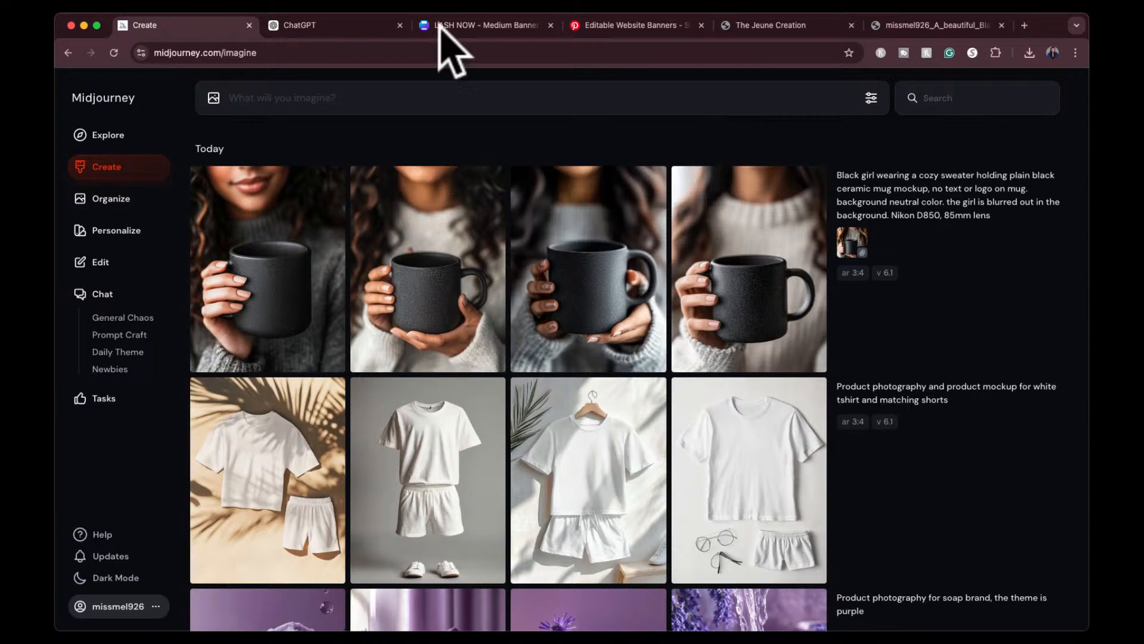
left_click(219, 251)
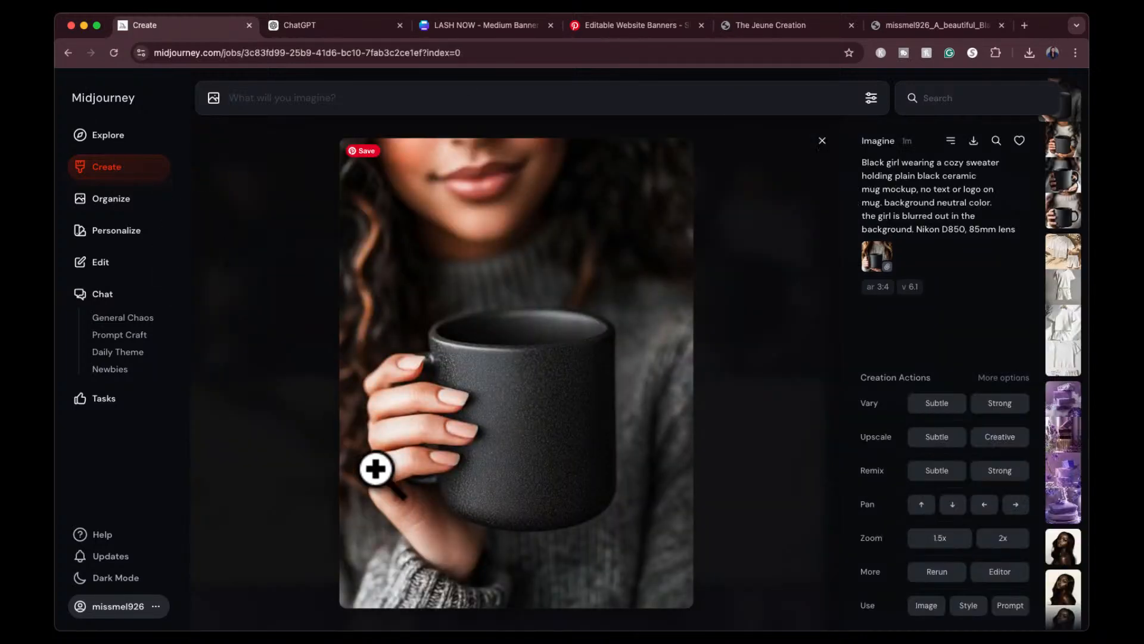
key("Right")
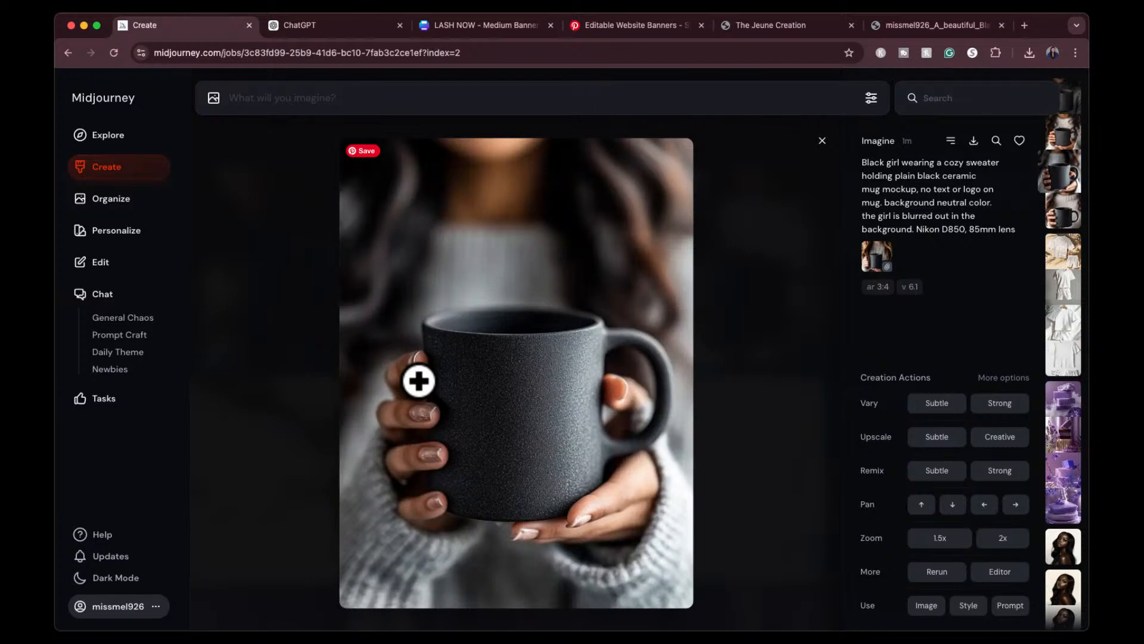
key("Right")
key("Right")
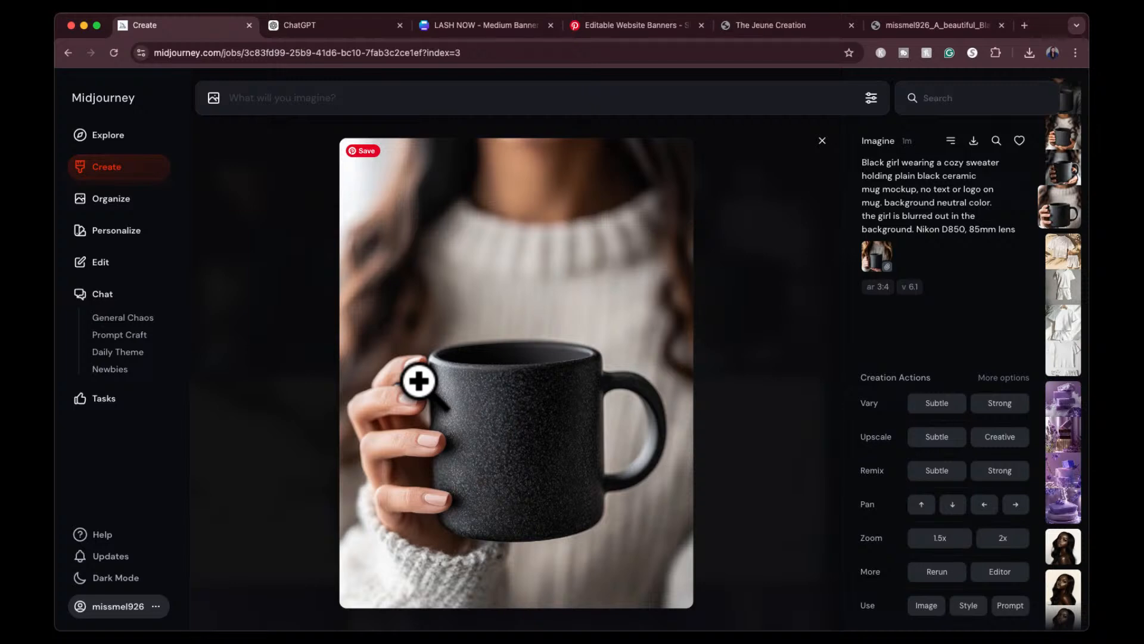
Upscale the third mug mockup, held in both hands, with the Subtle option and open the upscaled image
key("Left")
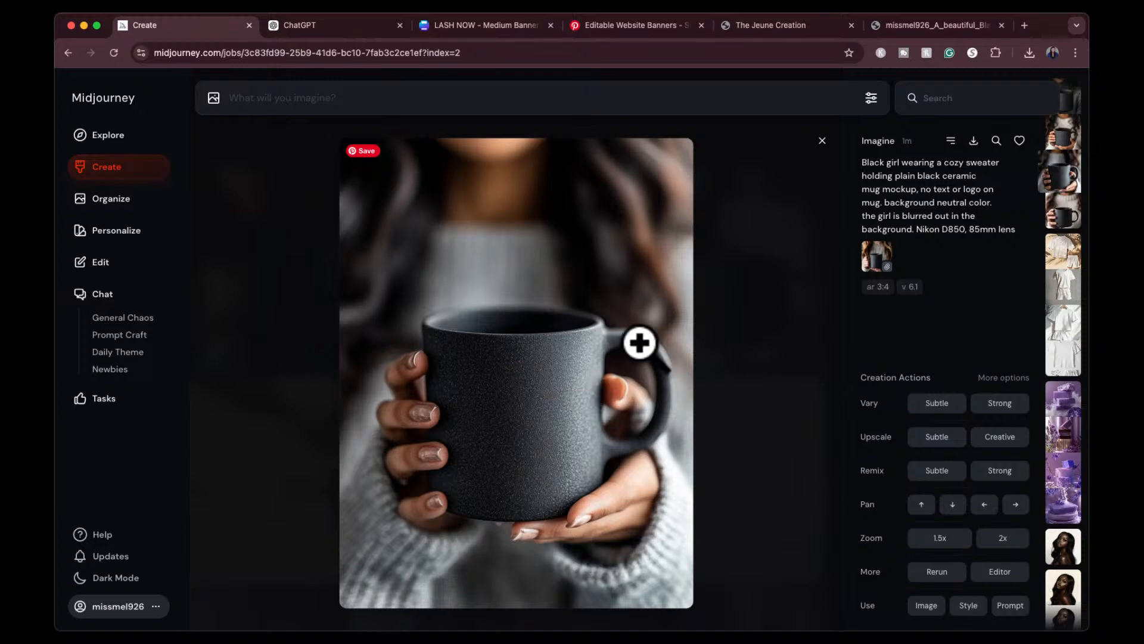
left_click(940, 451)
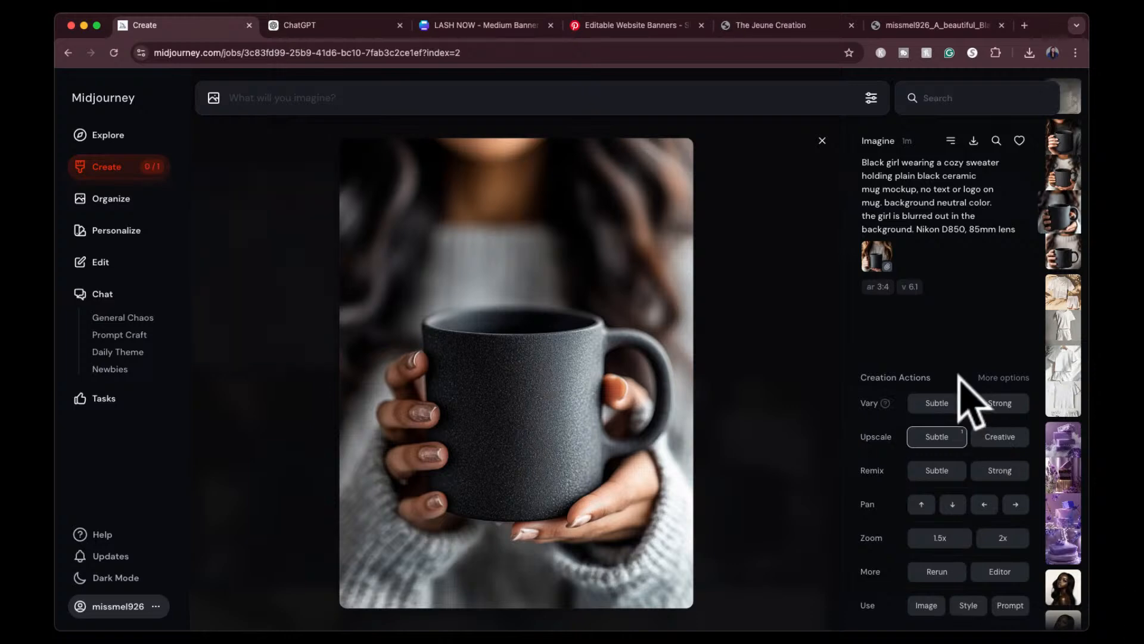
left_click(822, 141)
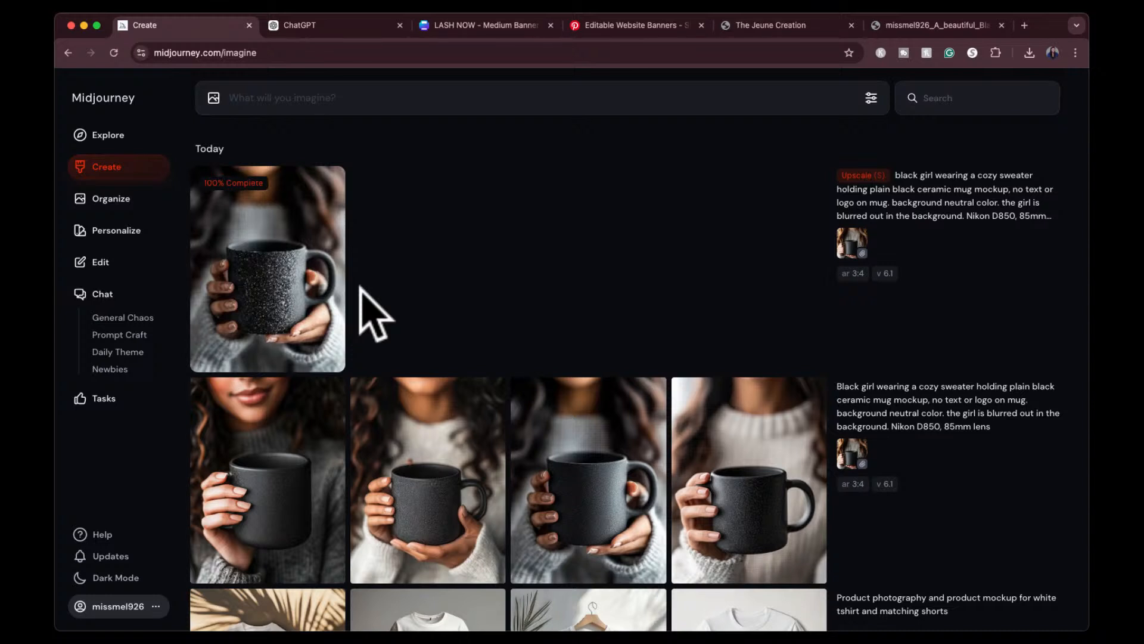
left_click(254, 253)
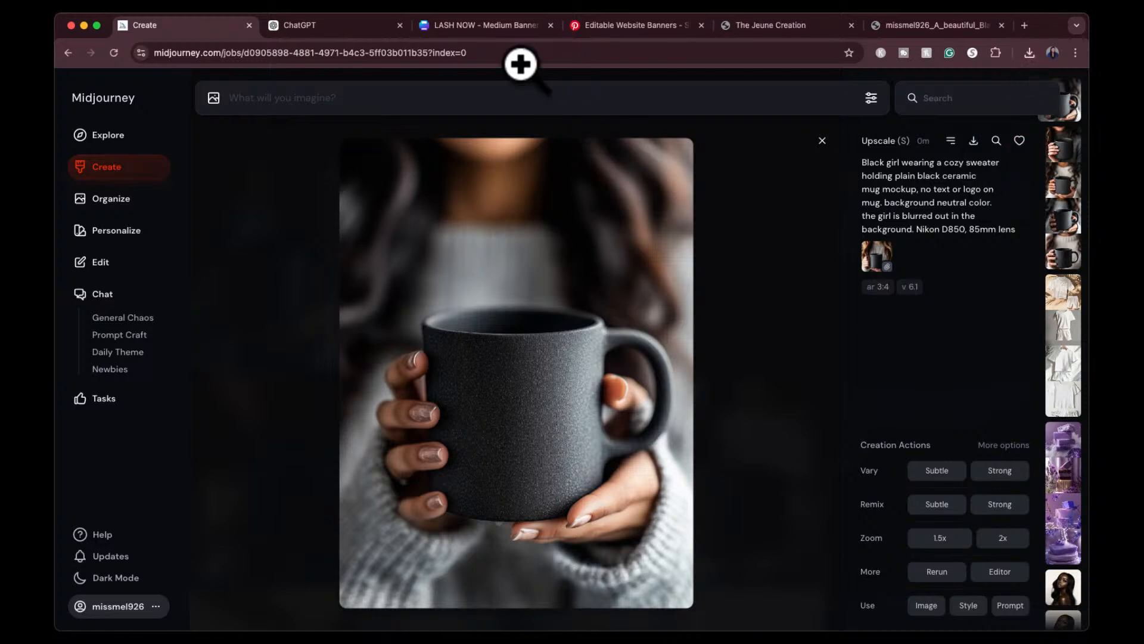
Switch to the LASH NOW design in Canva and place the mug image on blank page 2, enlarged to full page height
left_click(474, 27)
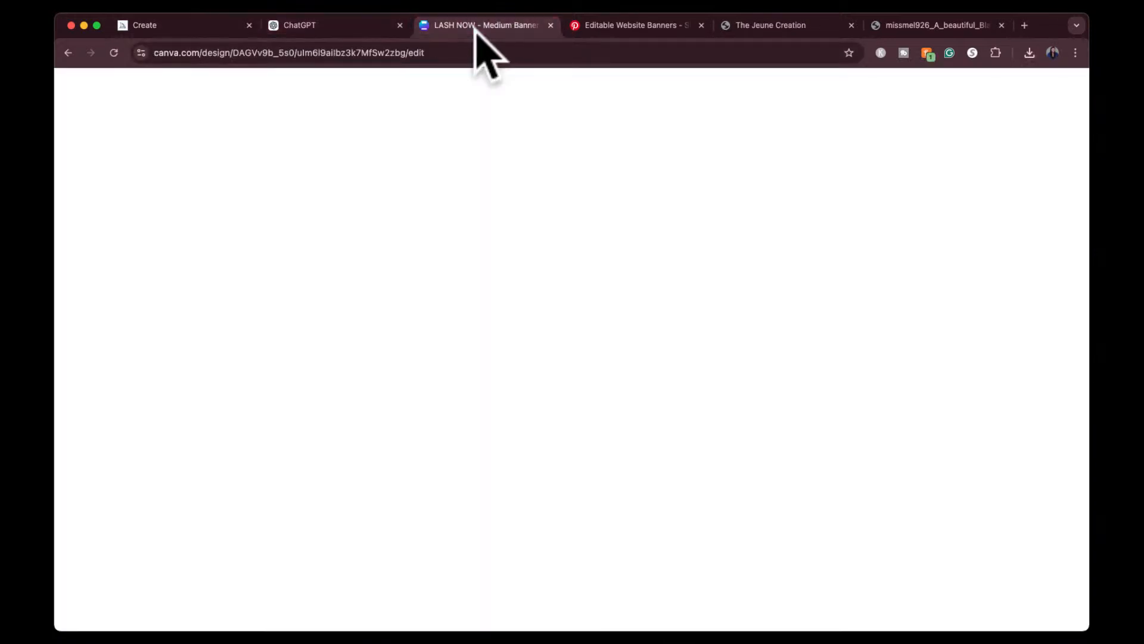
left_click(537, 527)
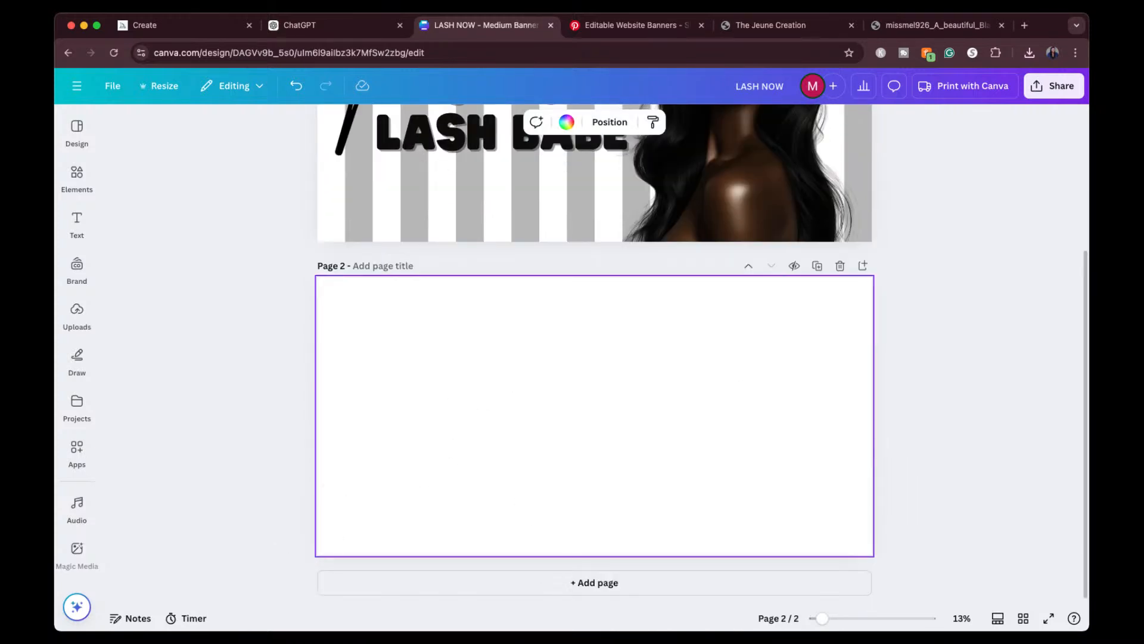
left_click_drag(953, 85, 648, 407)
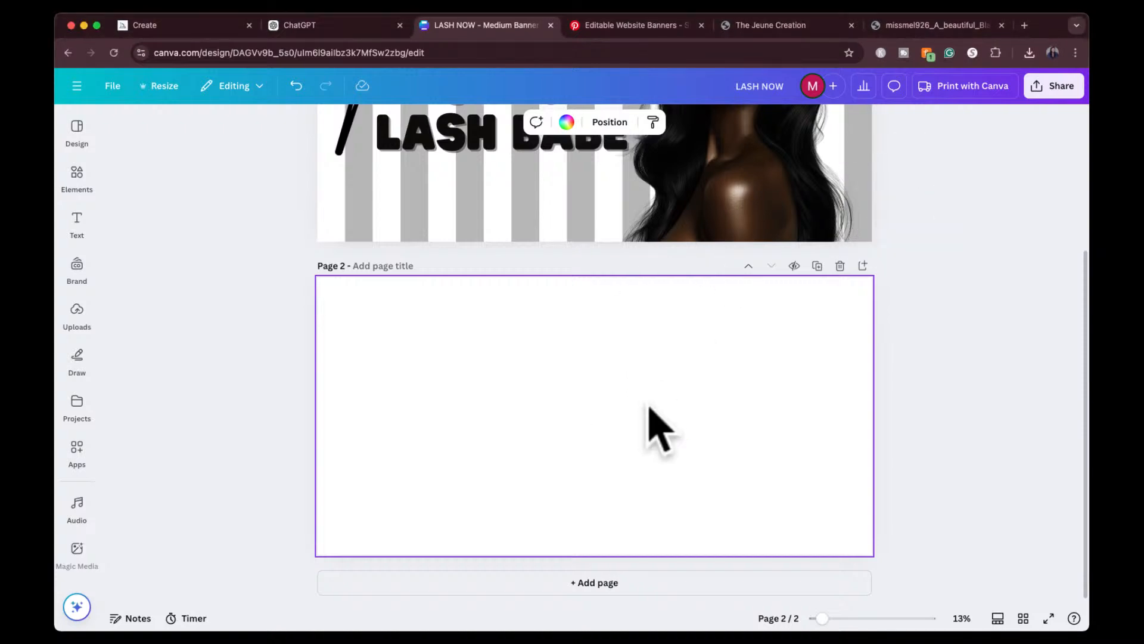
left_click_drag(659, 330, 699, 277)
left_click_drag(530, 502, 490, 554)
left_click(250, 375)
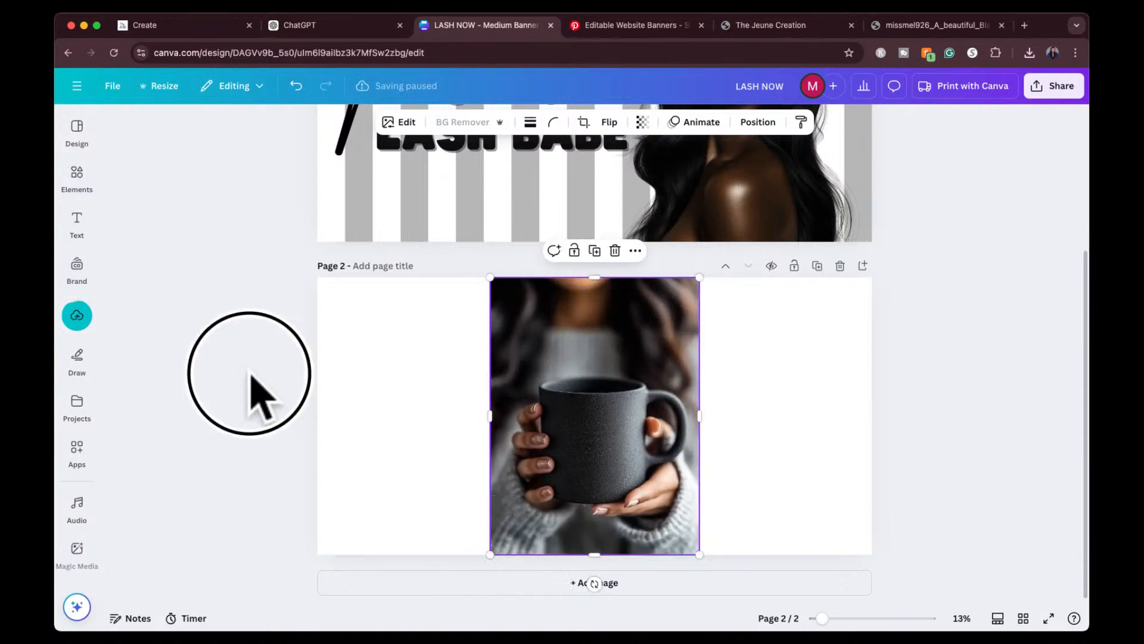
Browse the uploaded images for older portrait and product pictures
left_click(77, 313)
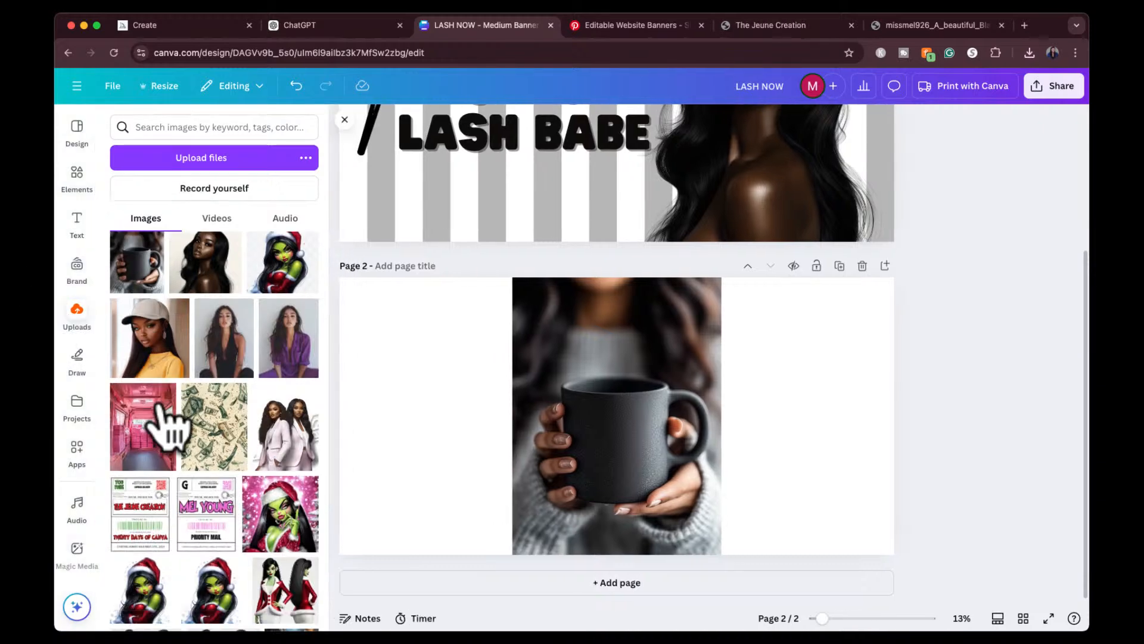
scroll(155, 417, "down", 10)
scroll(167, 424, "down", 5)
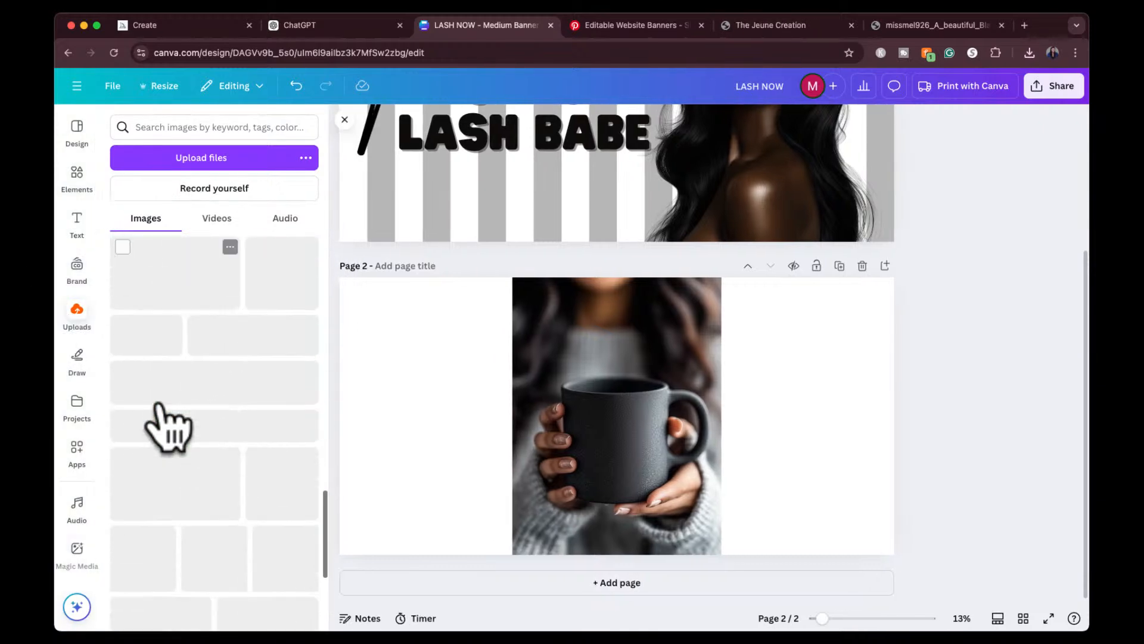
scroll(162, 418, "down", 1)
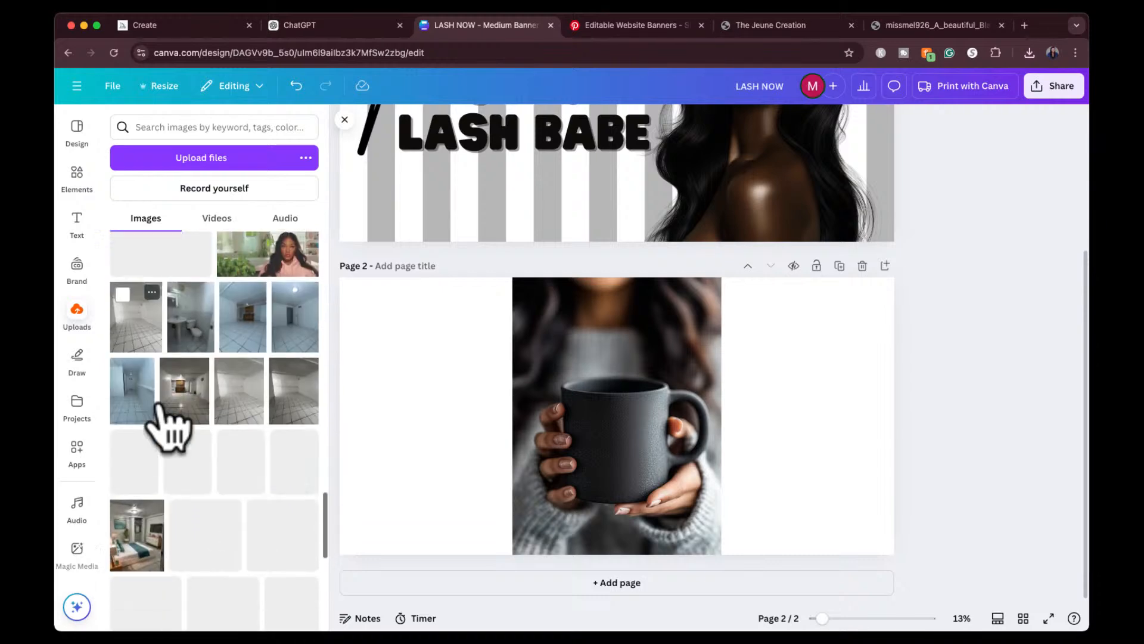
scroll(163, 425, "up", 5)
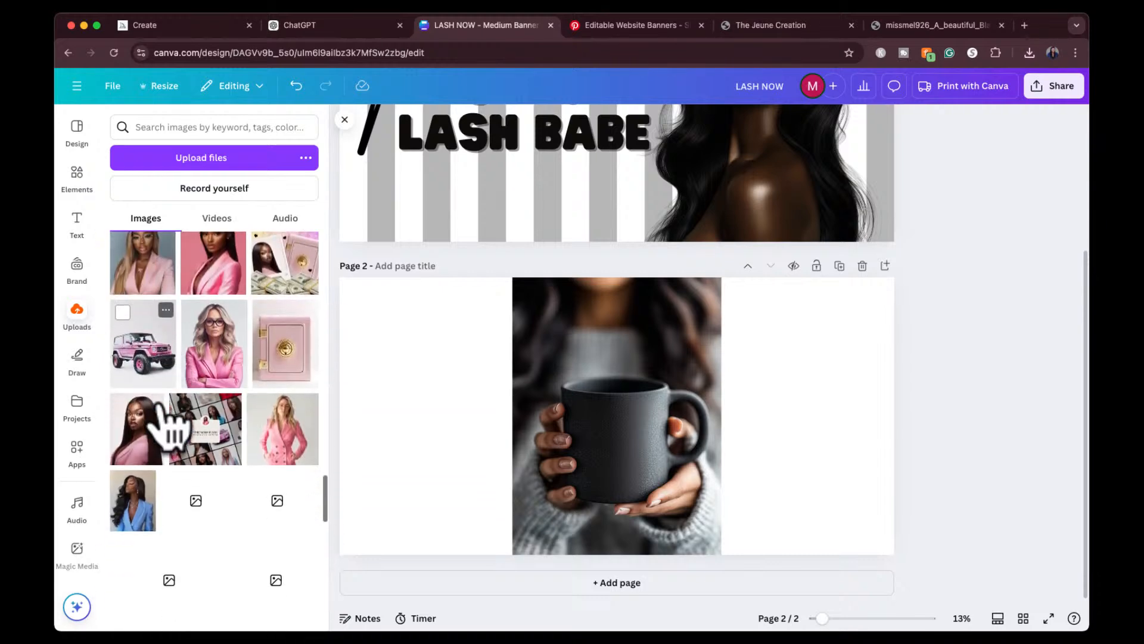
scroll(162, 417, "down", 1)
scroll(162, 424, "down", 1)
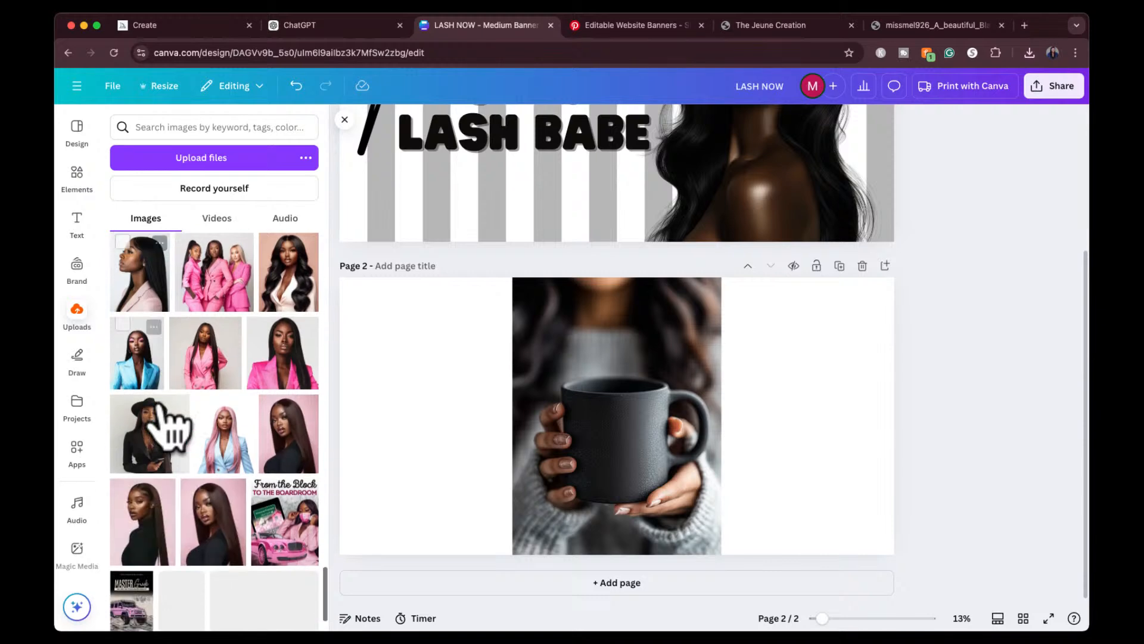
scroll(170, 426, "down", 1)
scroll(170, 426, "down", 1)
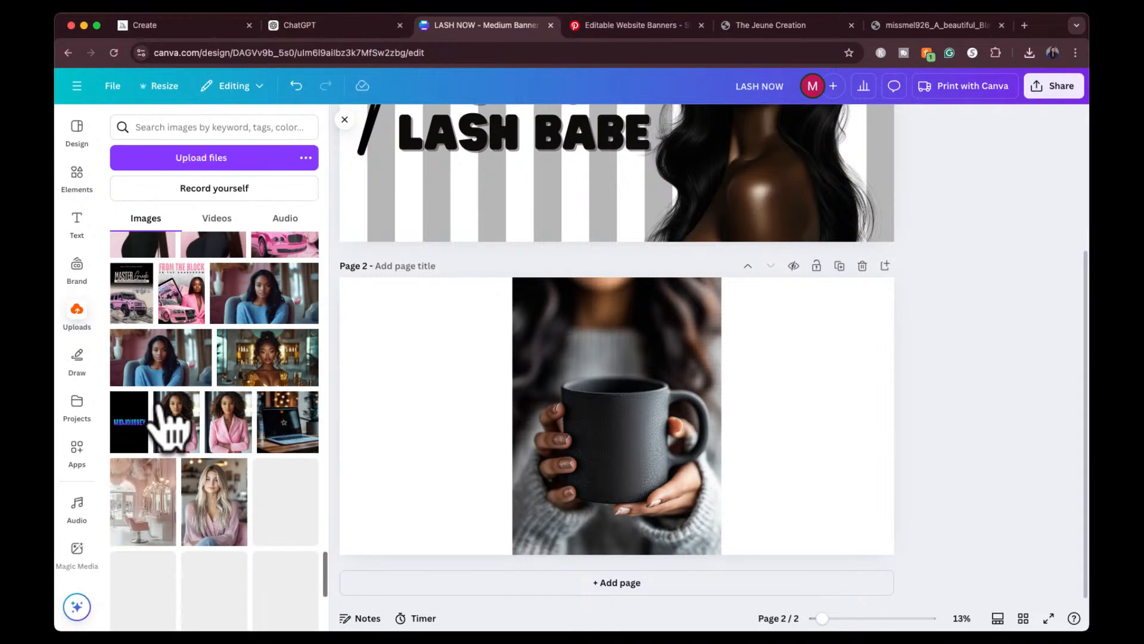
scroll(170, 426, "down", 2)
scroll(169, 426, "down", 3)
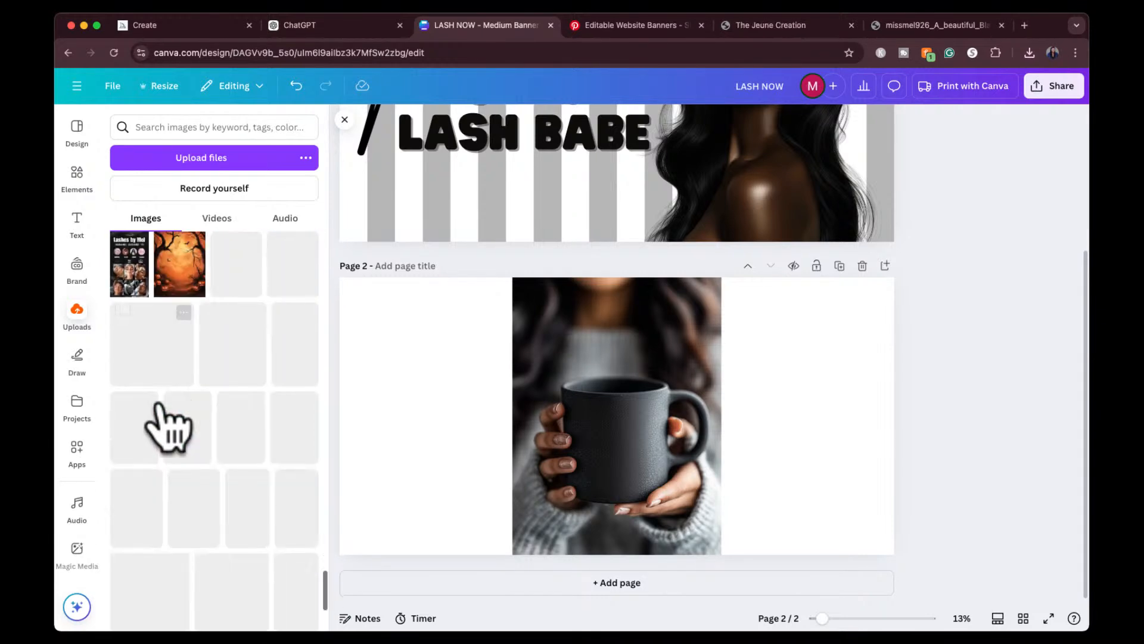
scroll(161, 411, "down", 1)
scroll(161, 411, "down", 2)
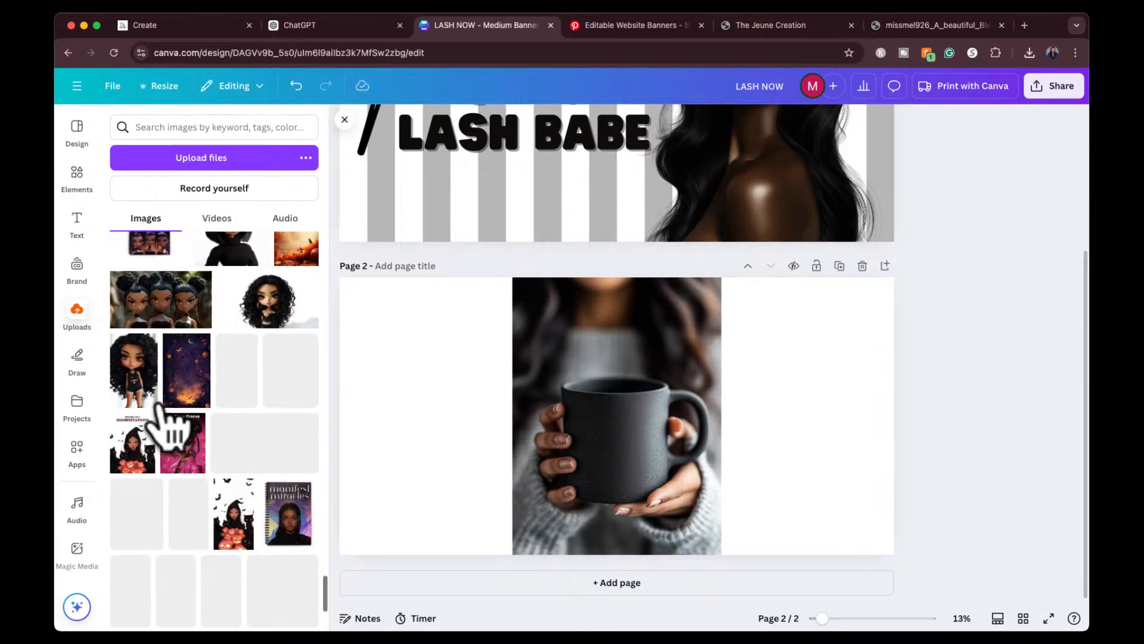
scroll(161, 411, "down", 2)
scroll(160, 420, "down", 2)
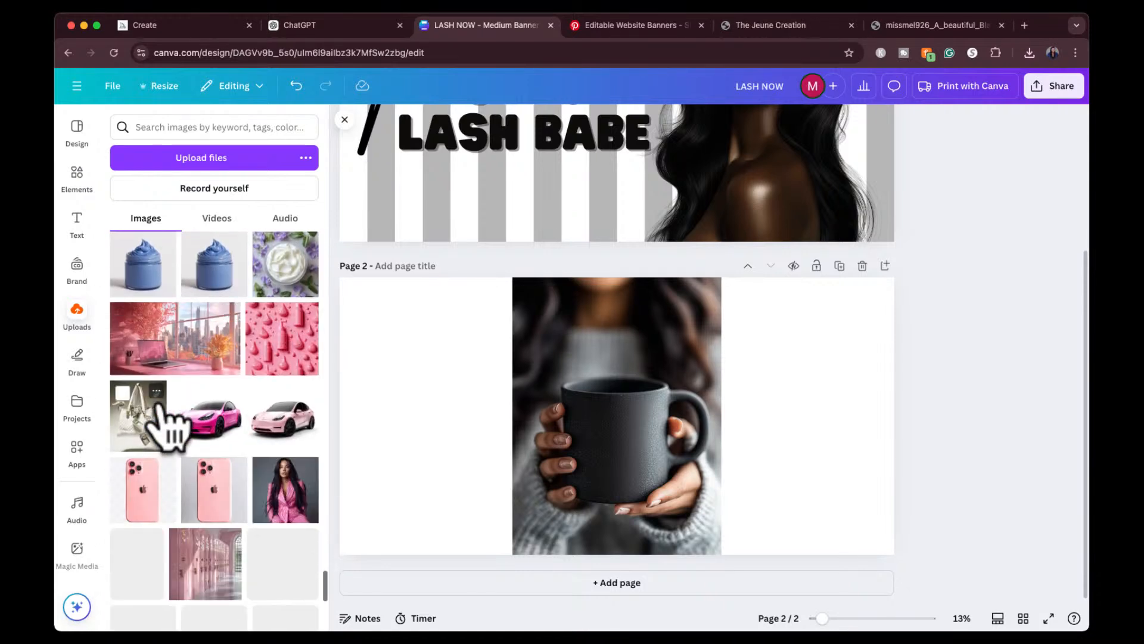
scroll(161, 411, "down", 5)
scroll(171, 424, "down", 10)
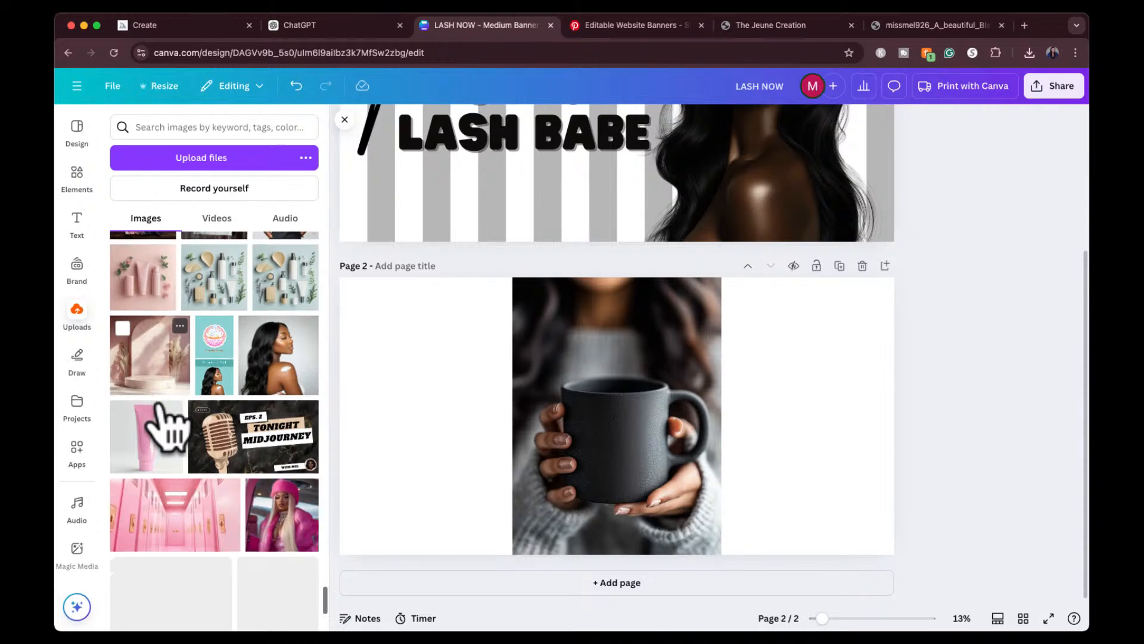
scroll(170, 423, "down", 10)
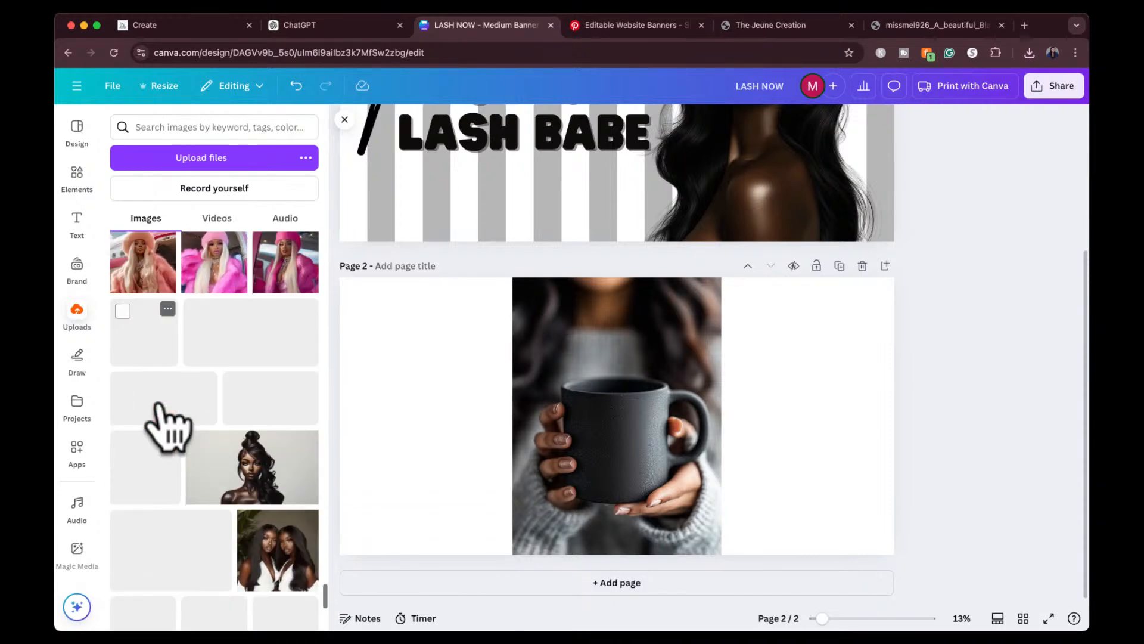
scroll(170, 424, "up", 3)
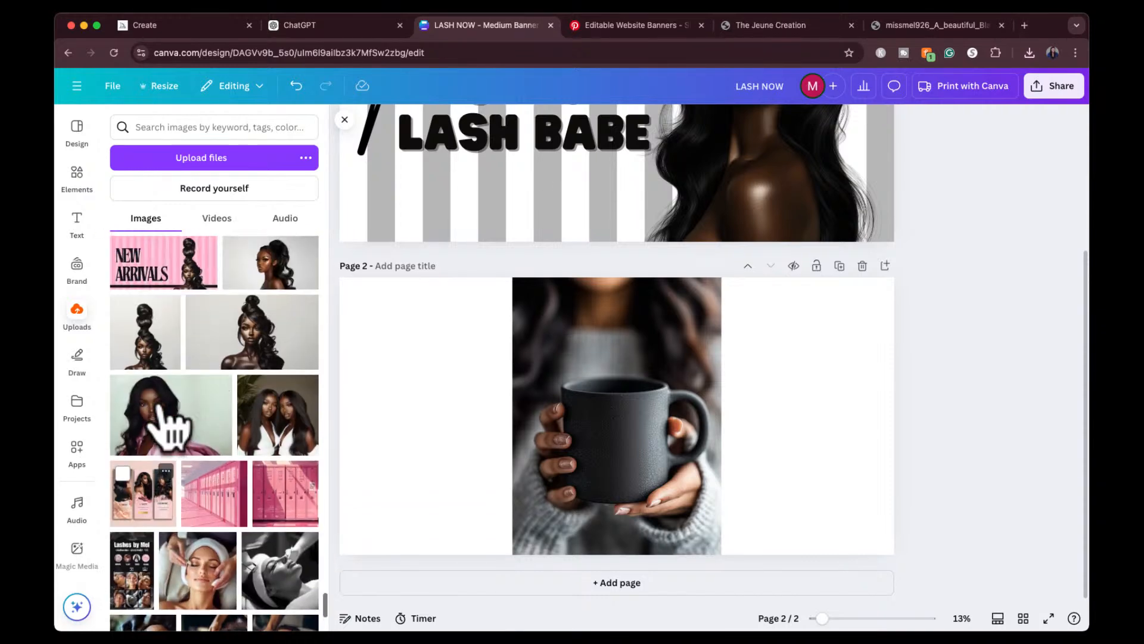
Try the wide updo portrait and the picture of two women on page 2, deleting each one
left_click(246, 367)
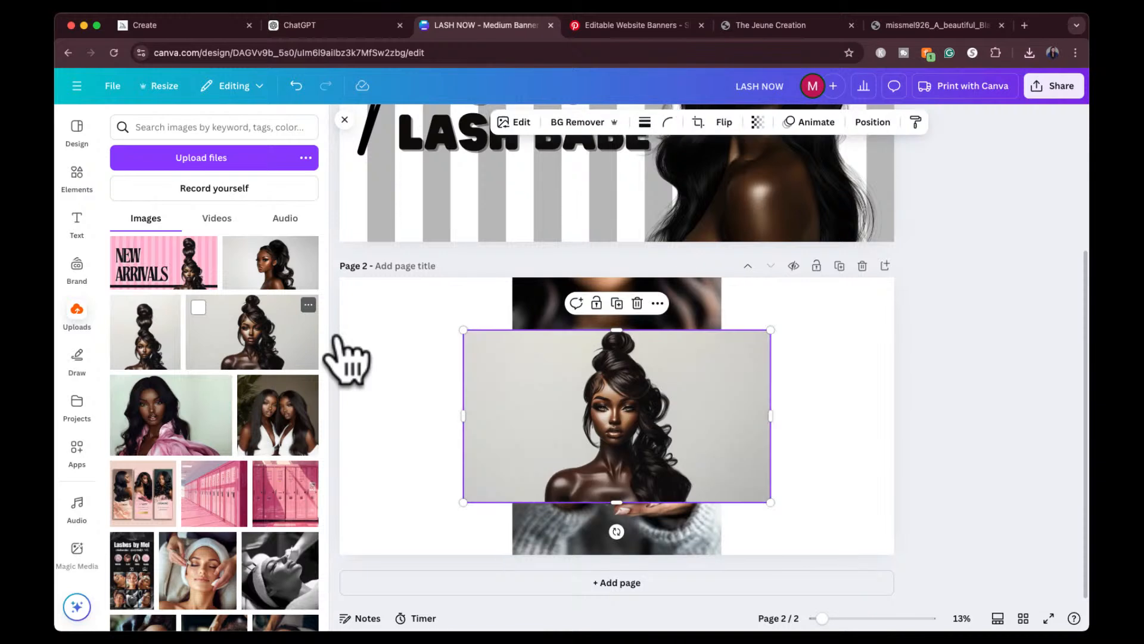
key("Delete")
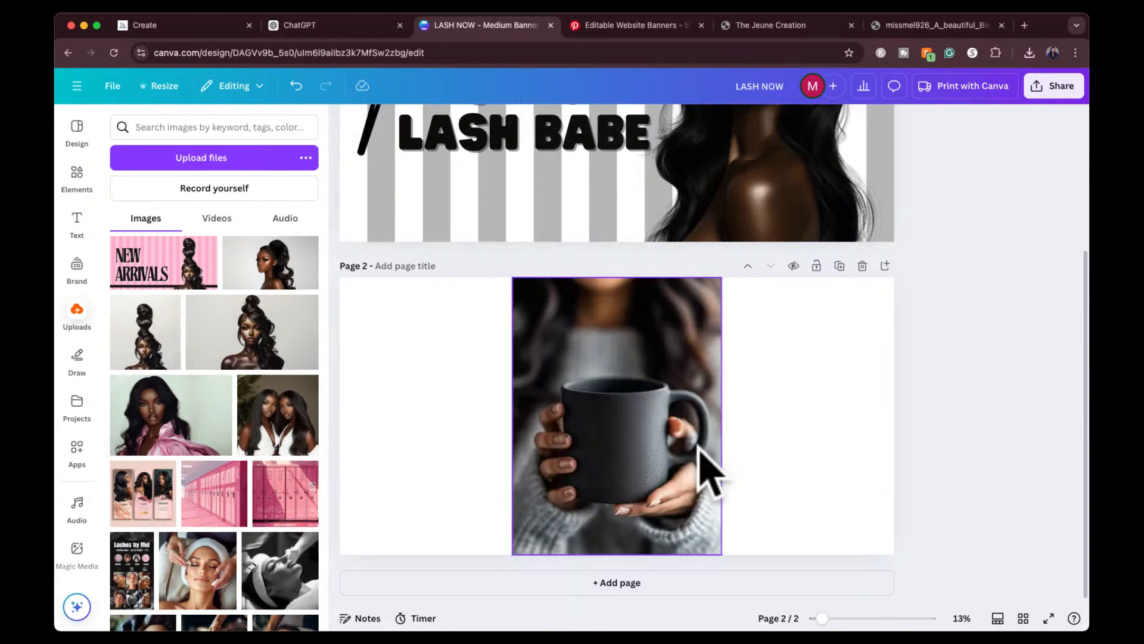
left_click(279, 440)
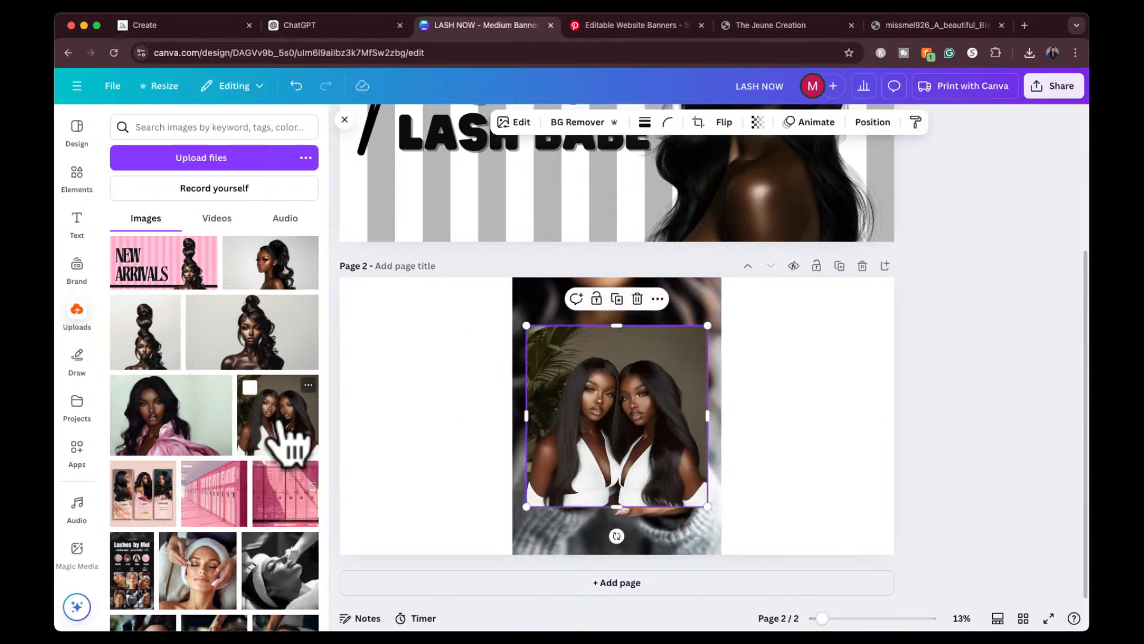
key("Delete")
Place the uploaded ponytail mannequin with the white neckband on page 2, enlarge it for a closer view, and delete it
scroll(239, 506, "down", 5)
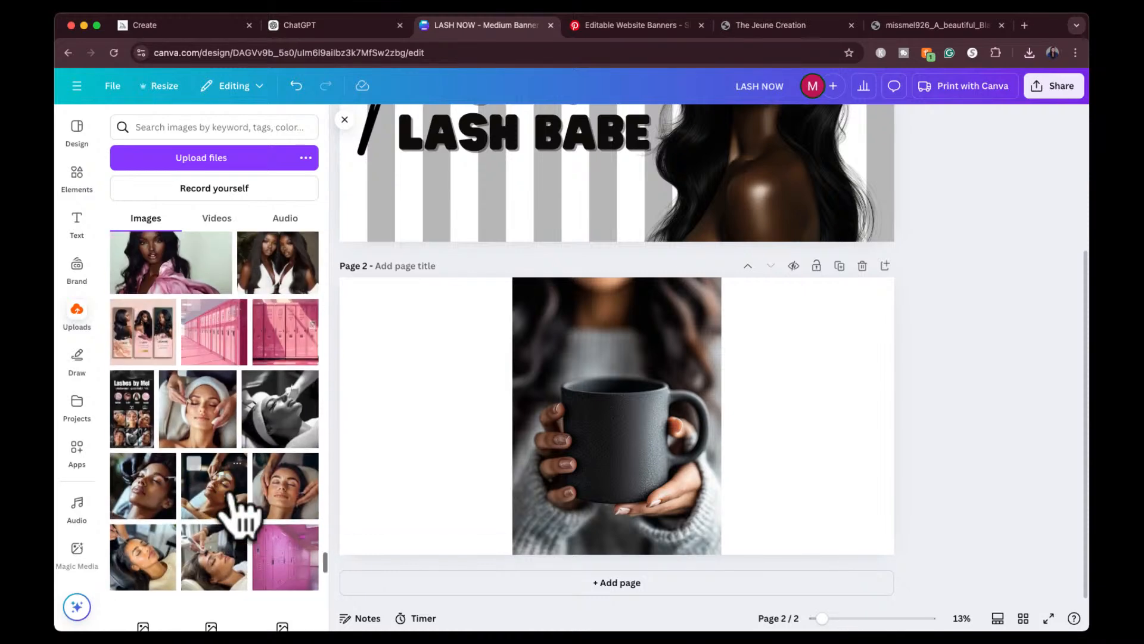
scroll(231, 496, "down", 5)
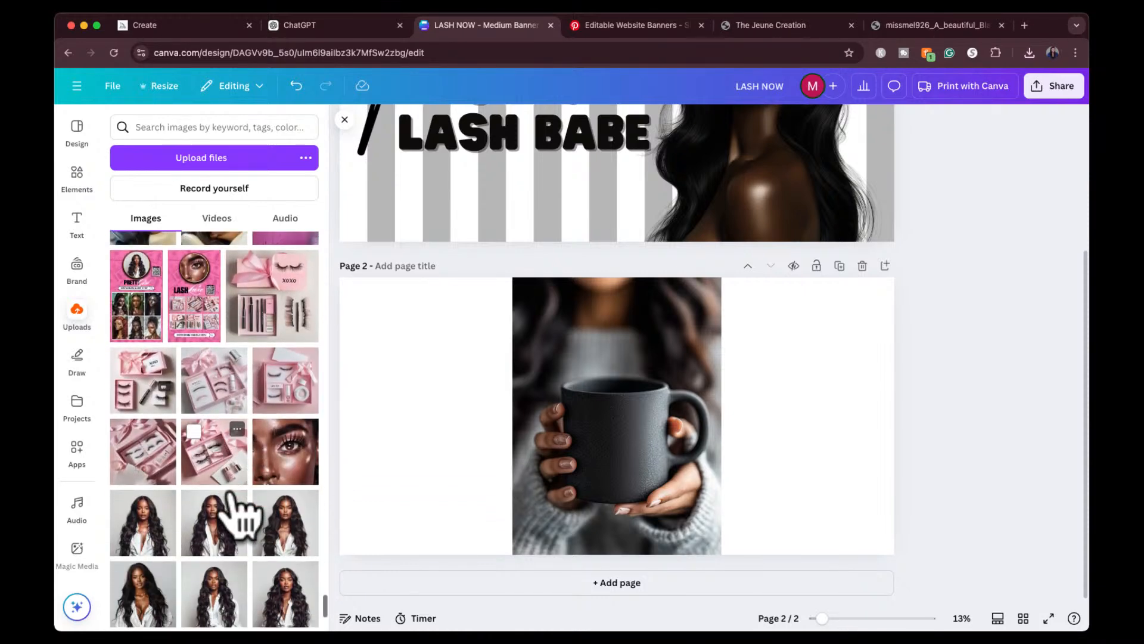
scroll(231, 496, "down", 5)
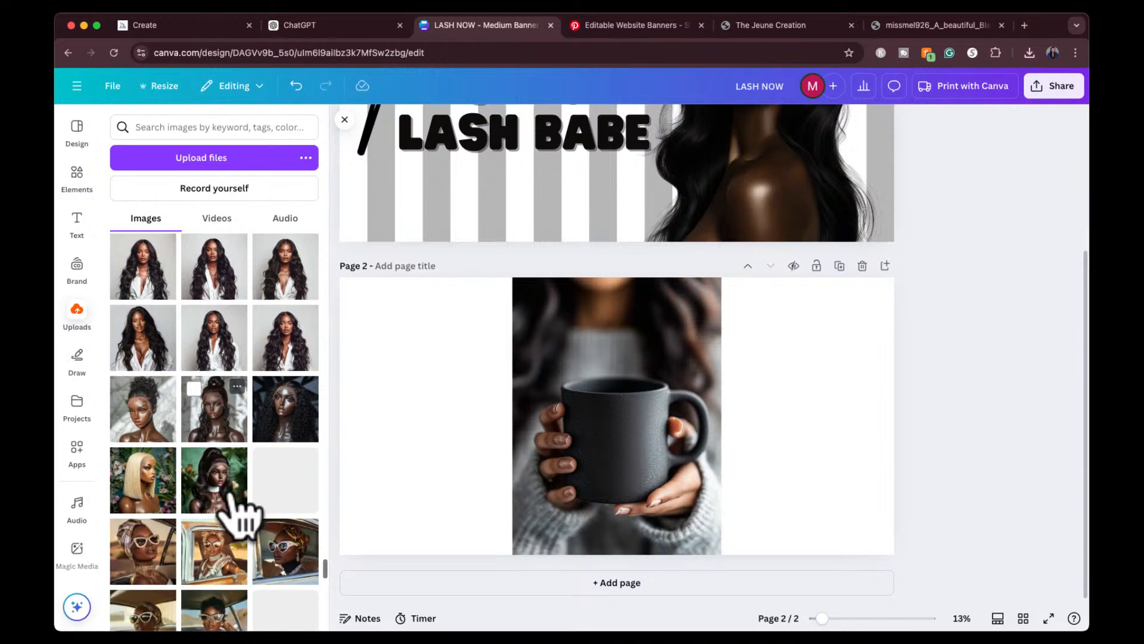
left_click(214, 449)
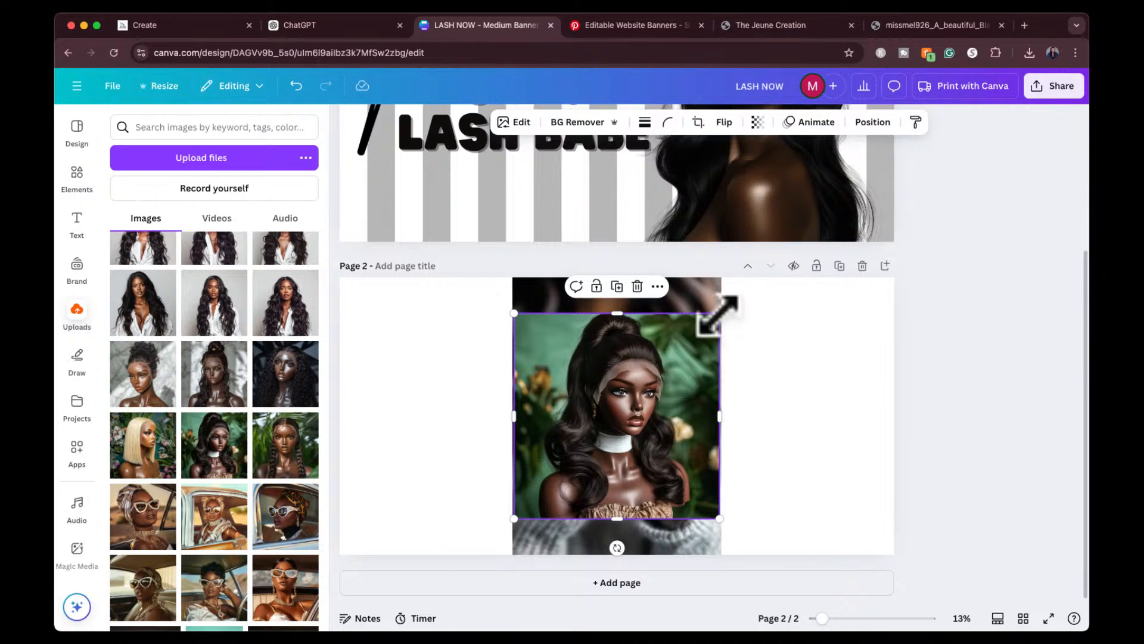
left_click_drag(719, 313, 766, 263)
left_click_drag(512, 547, 430, 602)
left_click_drag(599, 405, 572, 423)
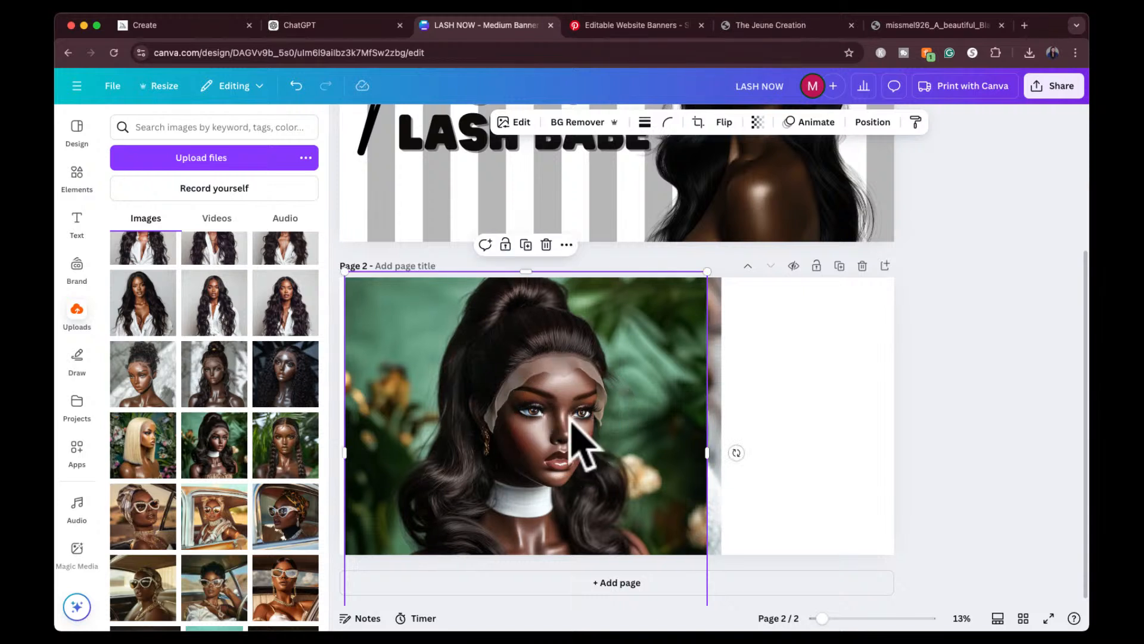
key("Delete")
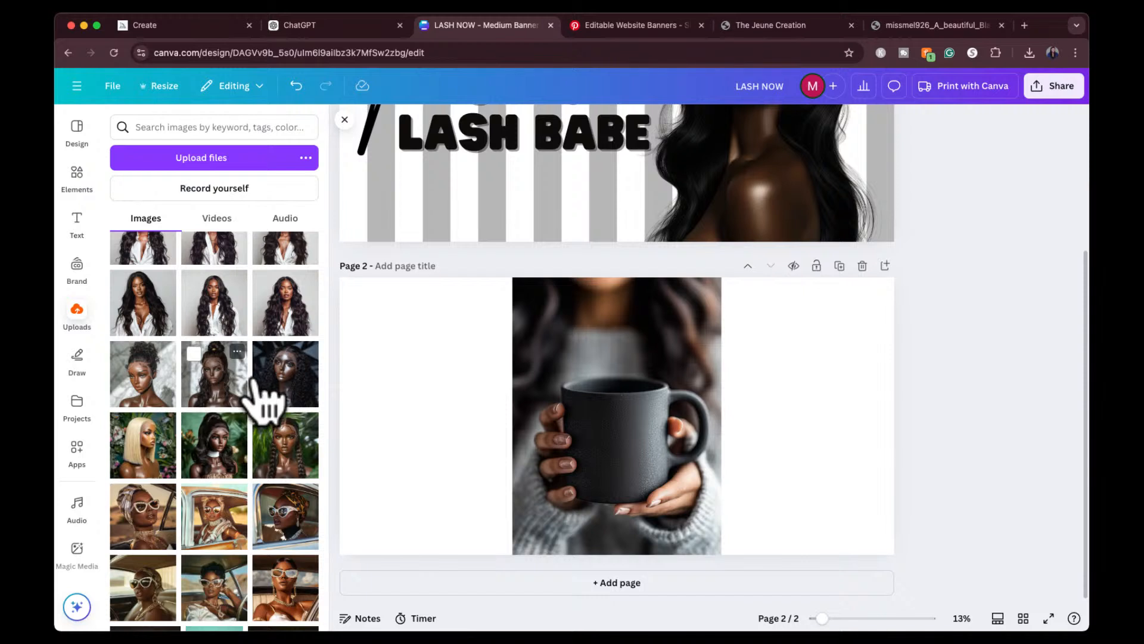
Place the curly-haired mannequin picture over the mug image on page 2, shift it aside, and delete it
left_click(285, 395)
left_click_drag(587, 417, 552, 411)
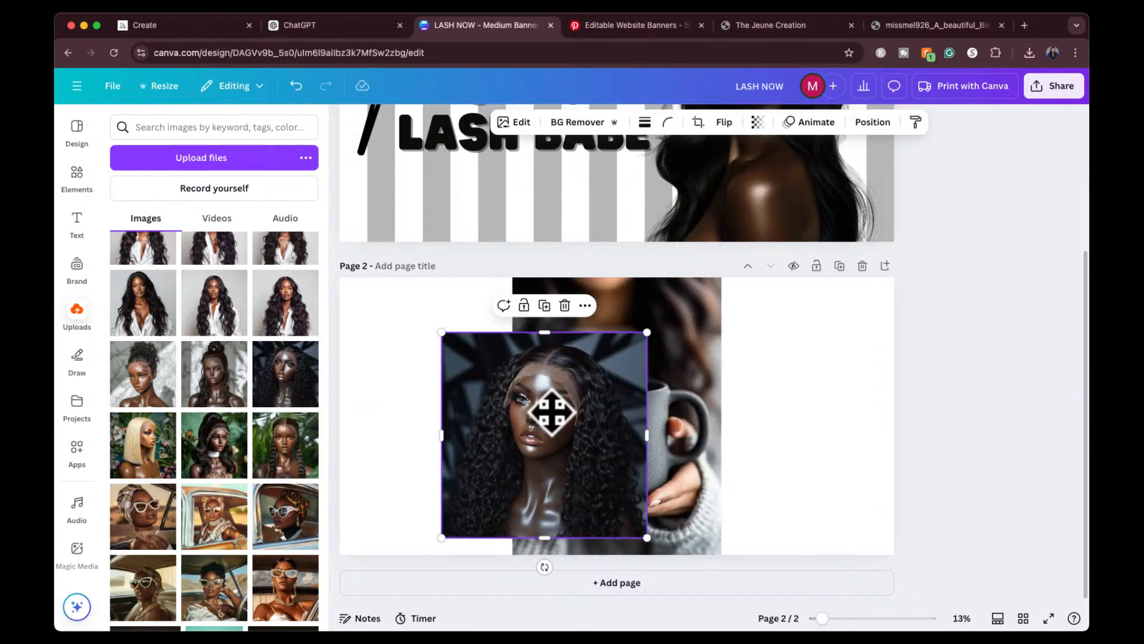
key("Delete")
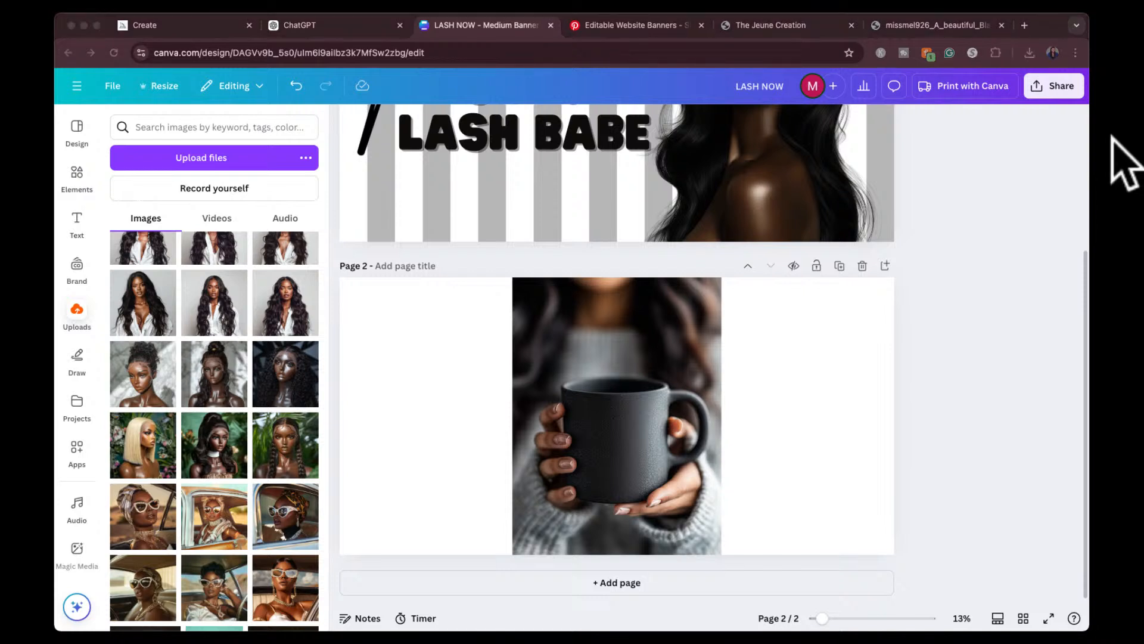
Add the THE JEUNE CREATION logo to page 2, shrink it to fit the mug, and centre it on the mug's front
left_click_drag(1112, 138, 928, 262)
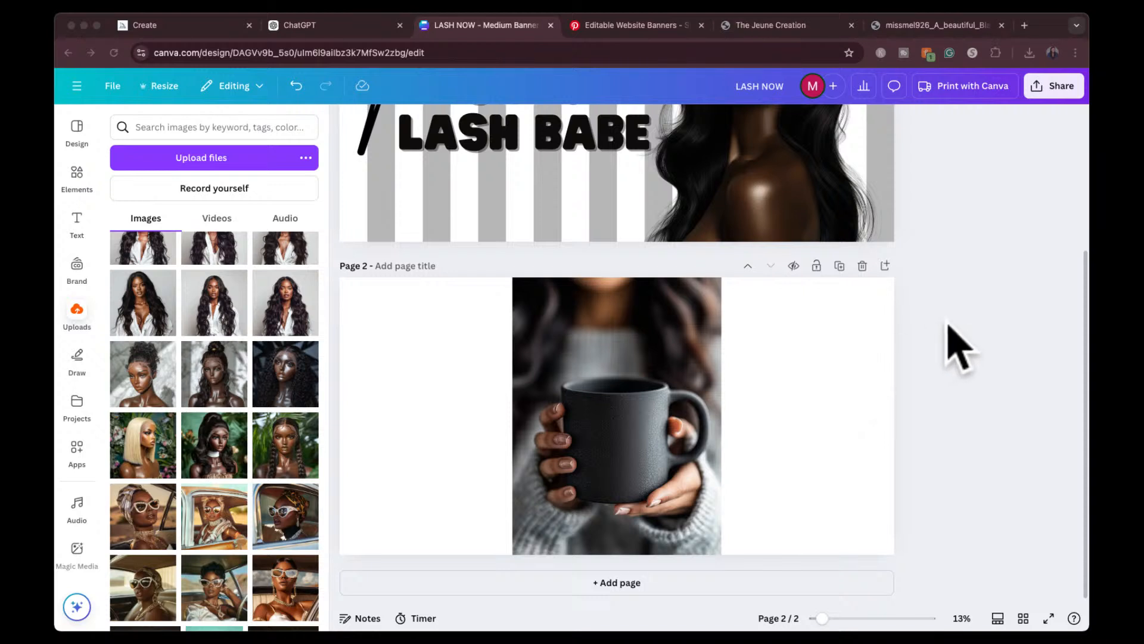
left_click_drag(605, 512, 660, 483)
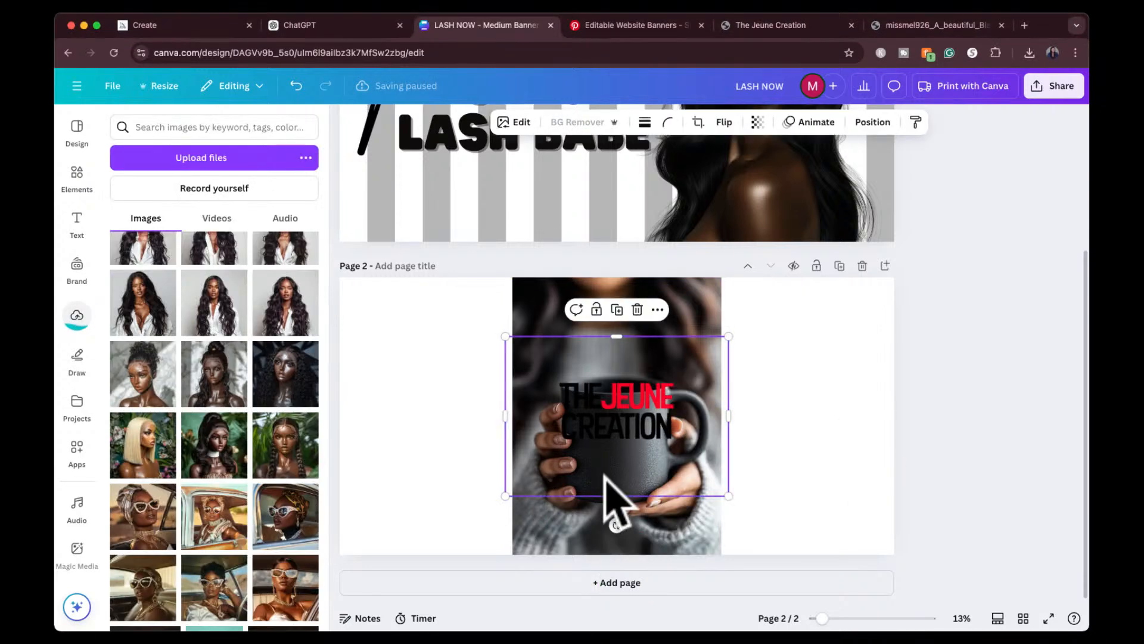
left_click_drag(632, 417, 622, 443)
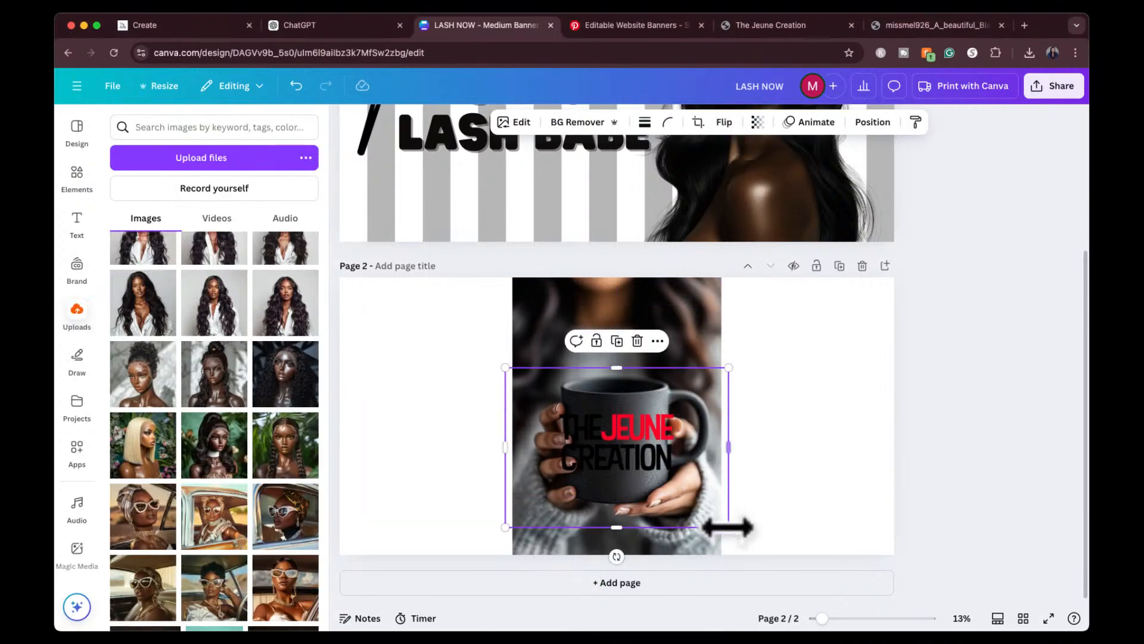
left_click_drag(728, 527, 662, 484)
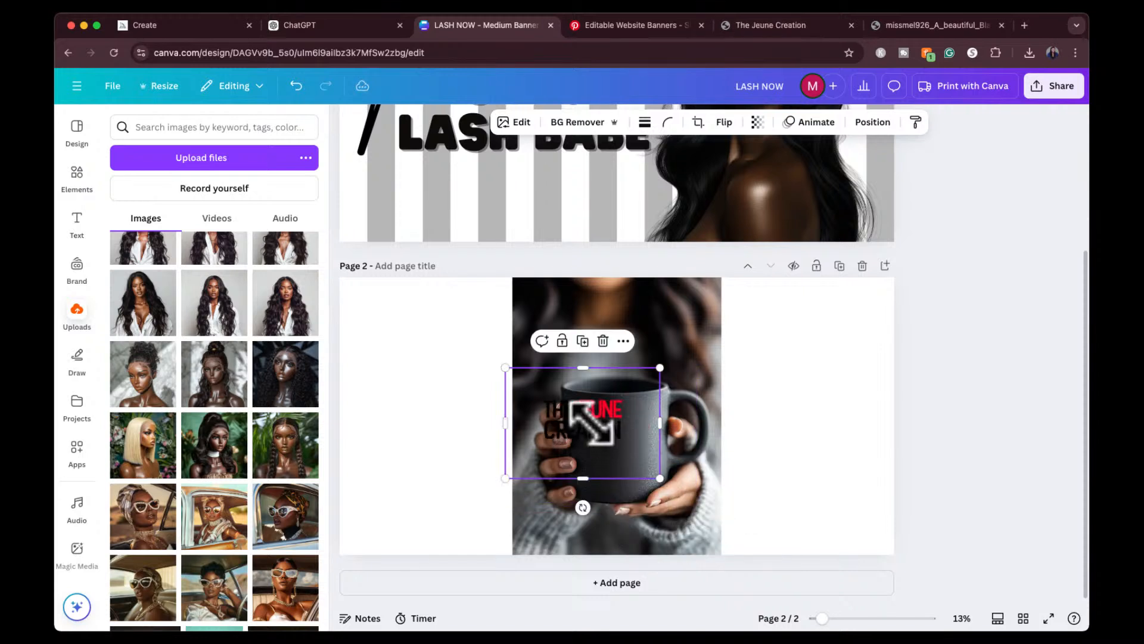
left_click_drag(592, 417, 625, 451)
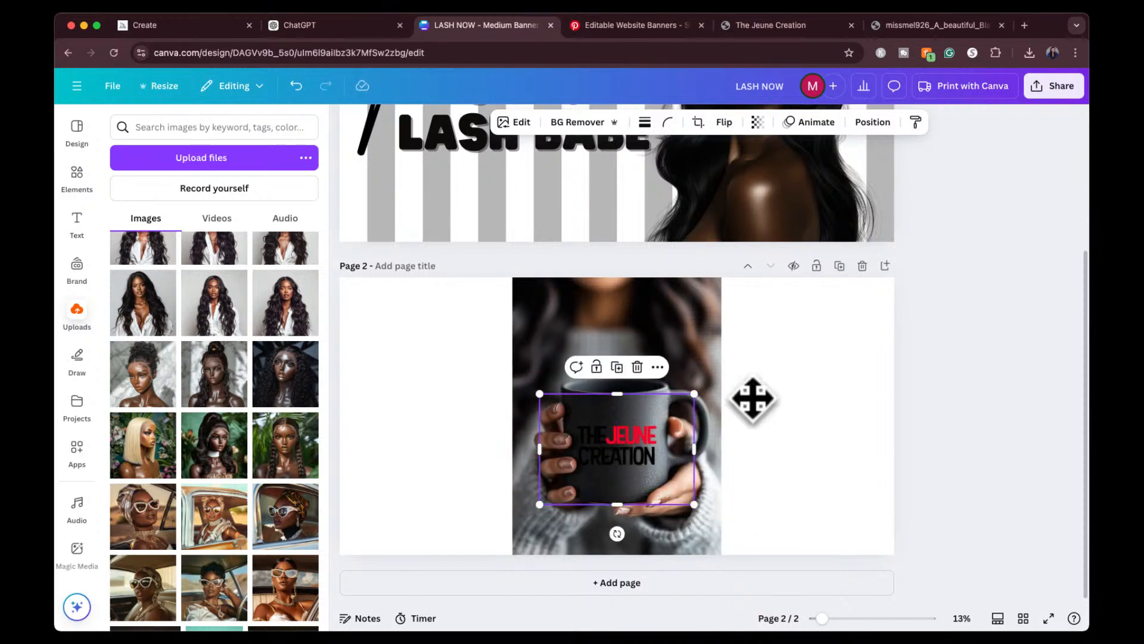
left_click(809, 386)
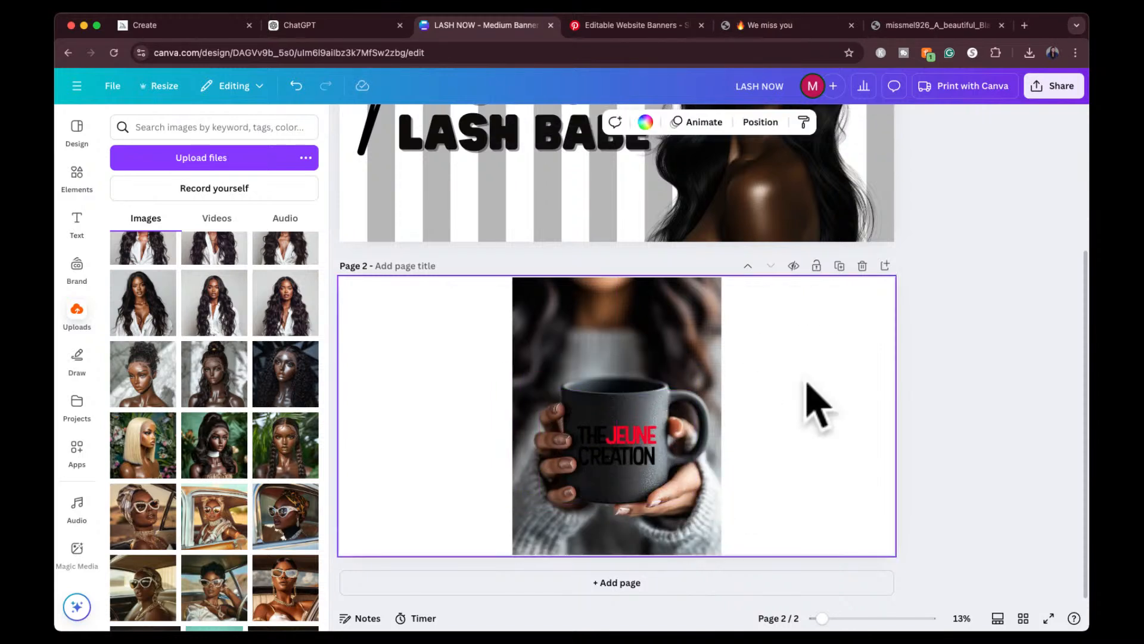
Open the image adjustments for the THE JEUNE CREATION logo on the mug and find its colour edit settings
left_click(630, 440)
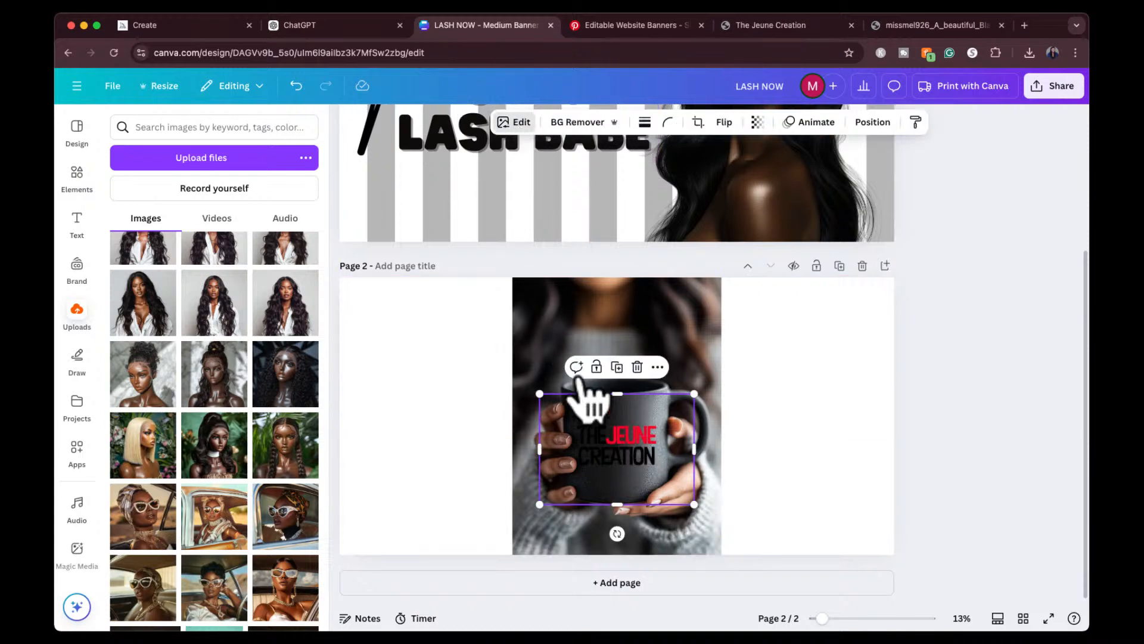
left_click(514, 123)
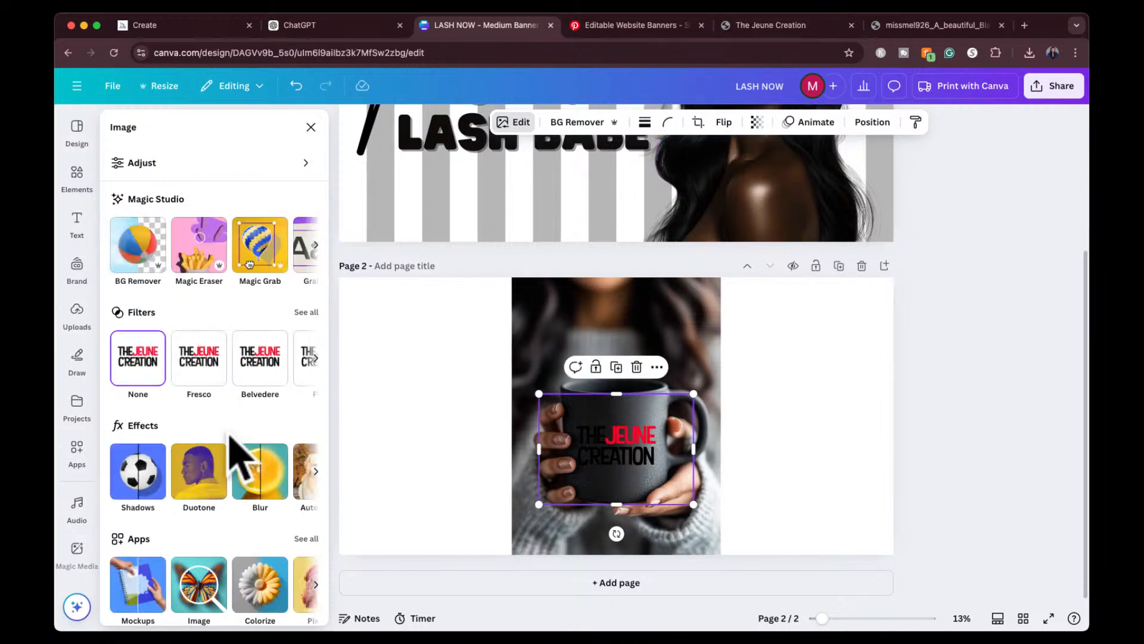
scroll(230, 441, "down", 1)
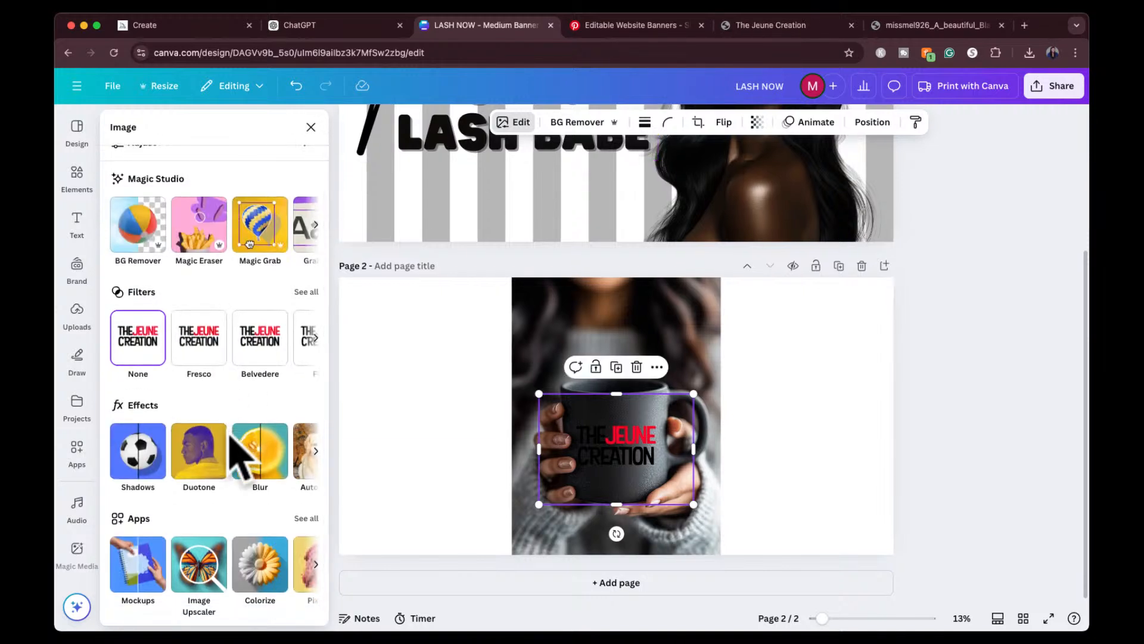
scroll(233, 456, "up", 1)
left_click(316, 244)
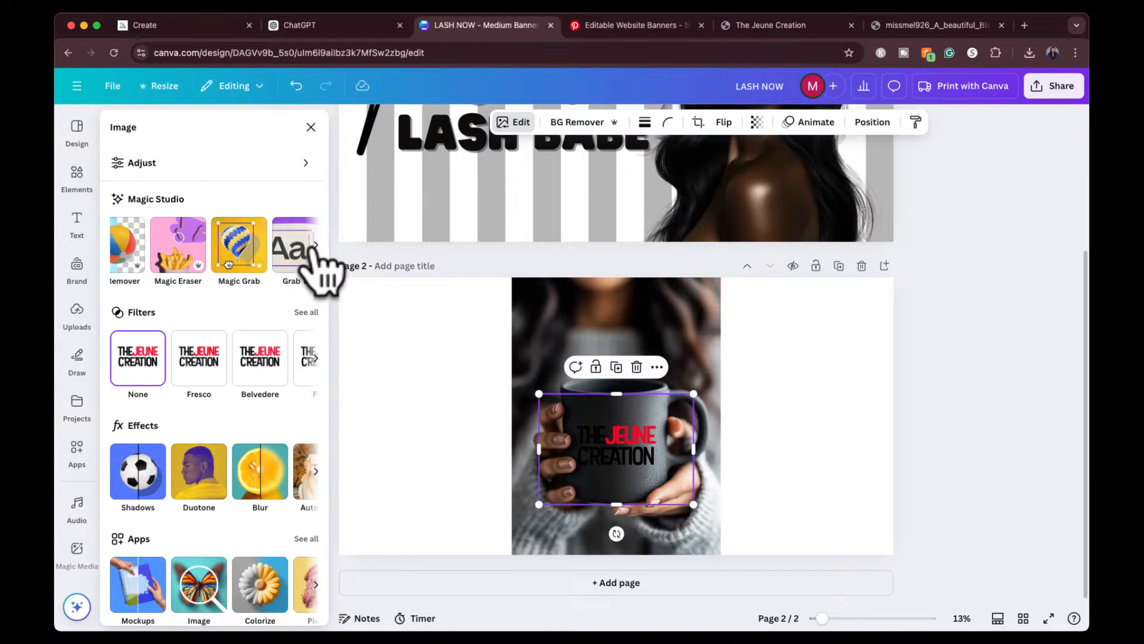
scroll(272, 359, "down", 1)
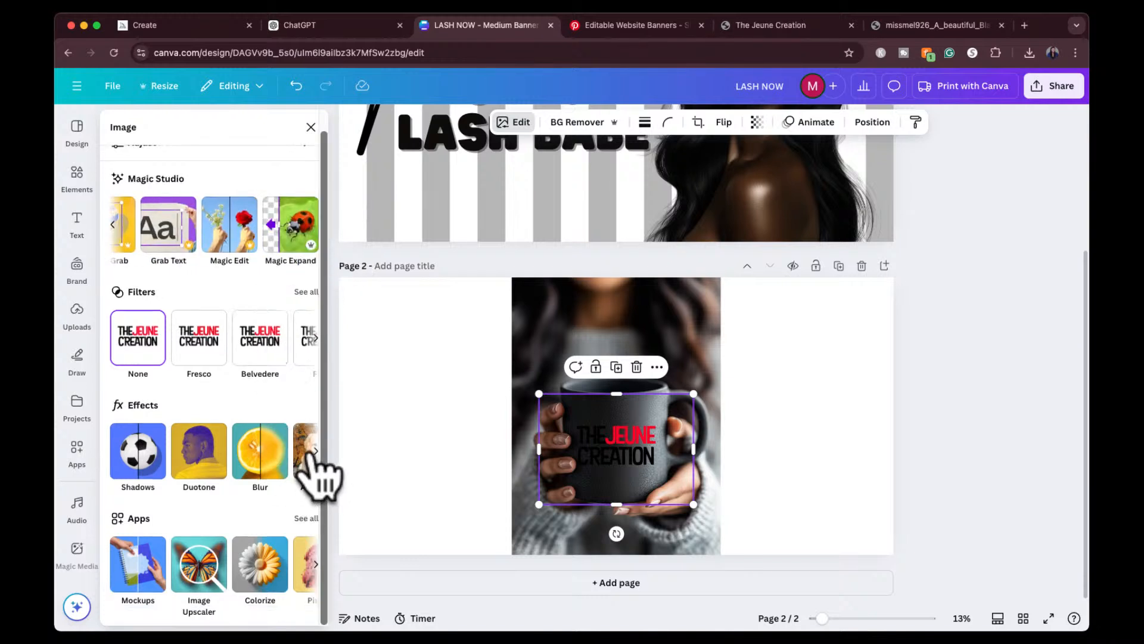
scroll(251, 298, "up", 1)
left_click(296, 167)
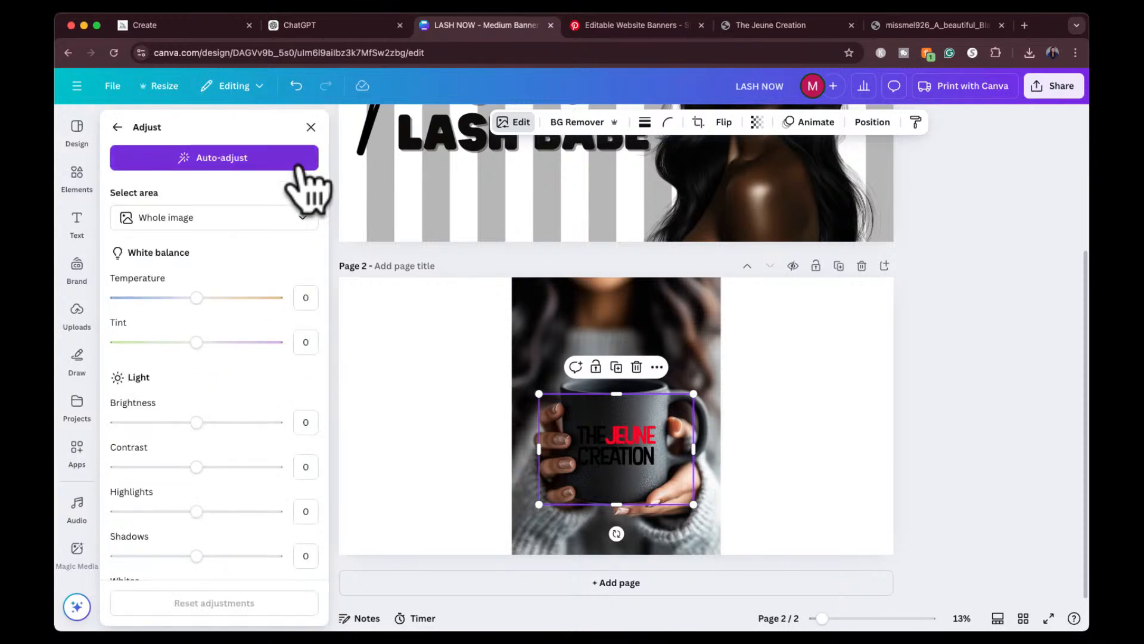
scroll(255, 409, "down", 8)
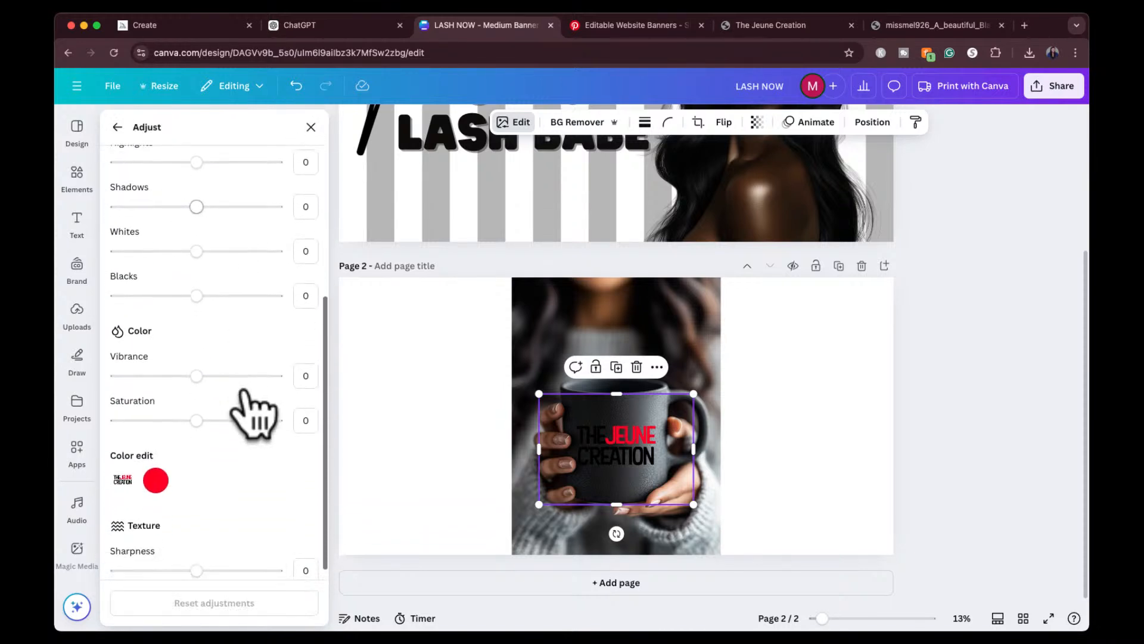
scroll(245, 405, "down", 3)
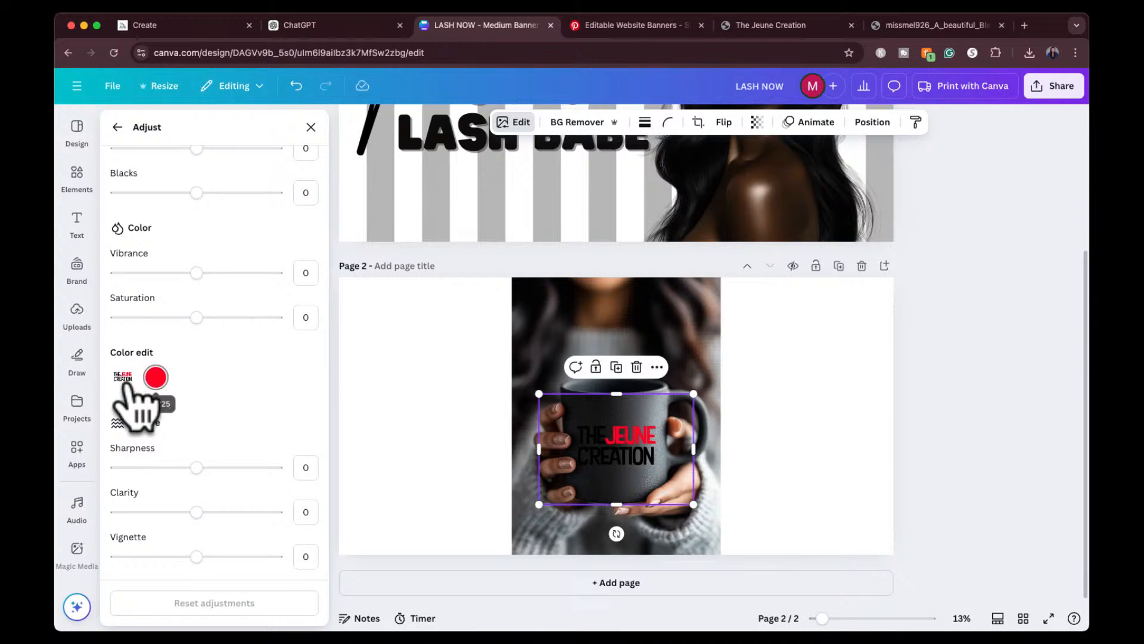
Recolour the logo's red part, trying a hue of 99 before setting hue to -11 and saturation to 26
left_click(155, 377)
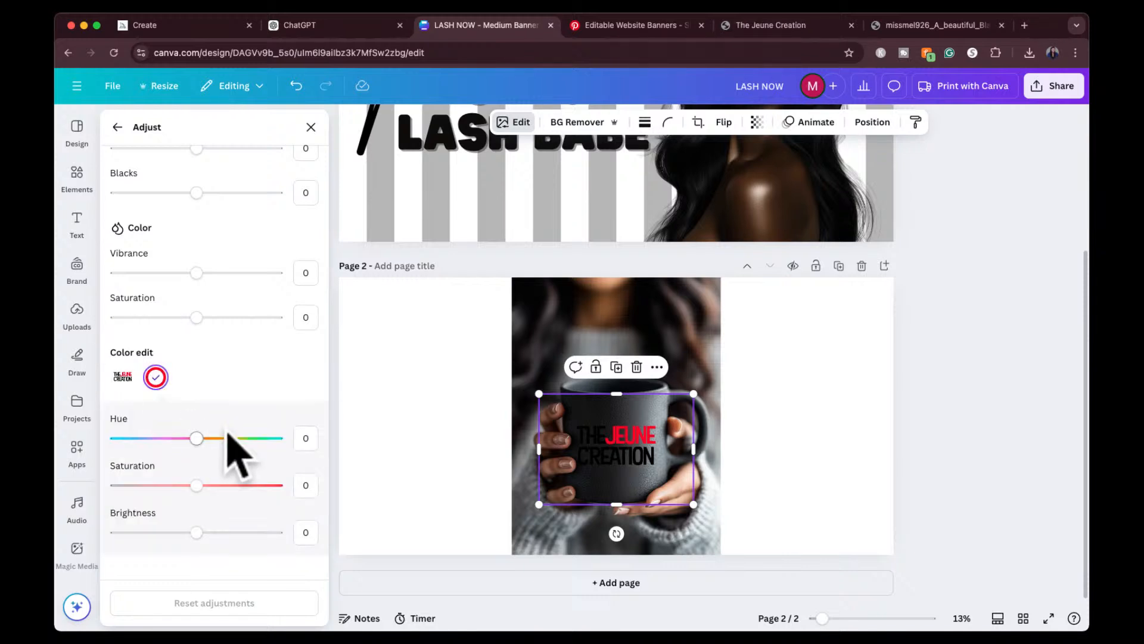
left_click_drag(227, 437, 273, 442)
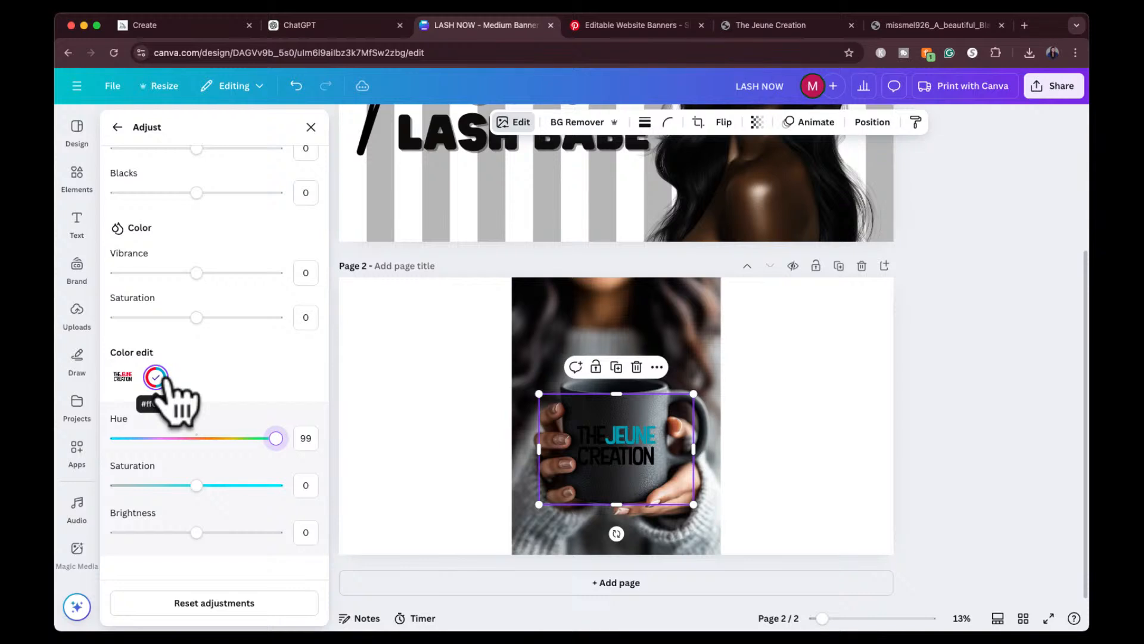
left_click(119, 438)
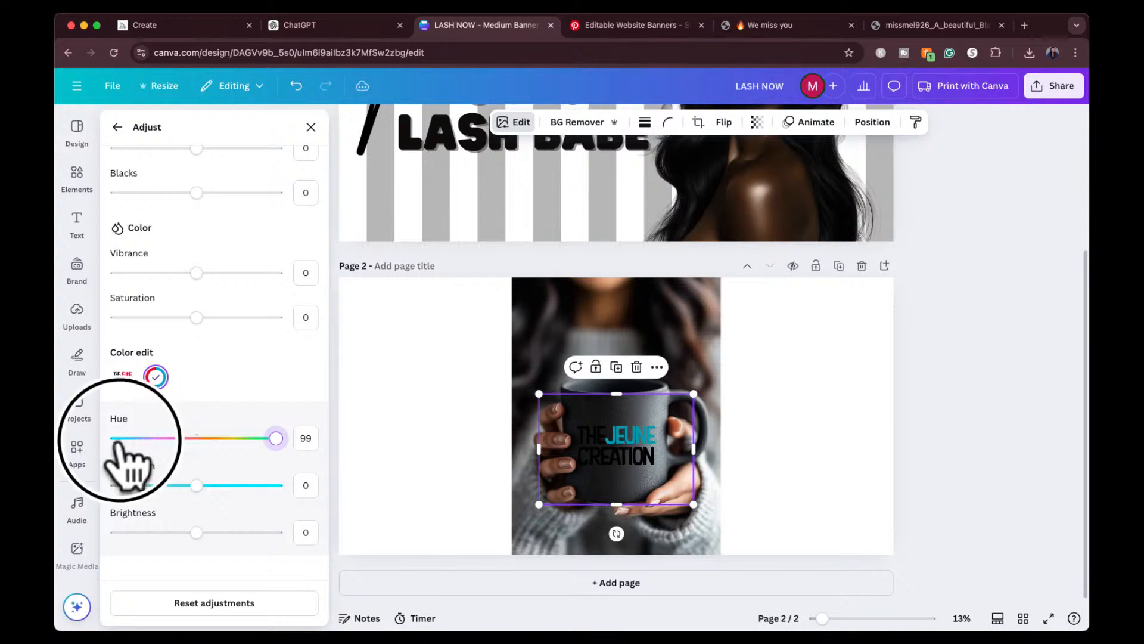
left_click(185, 438)
left_click(216, 484)
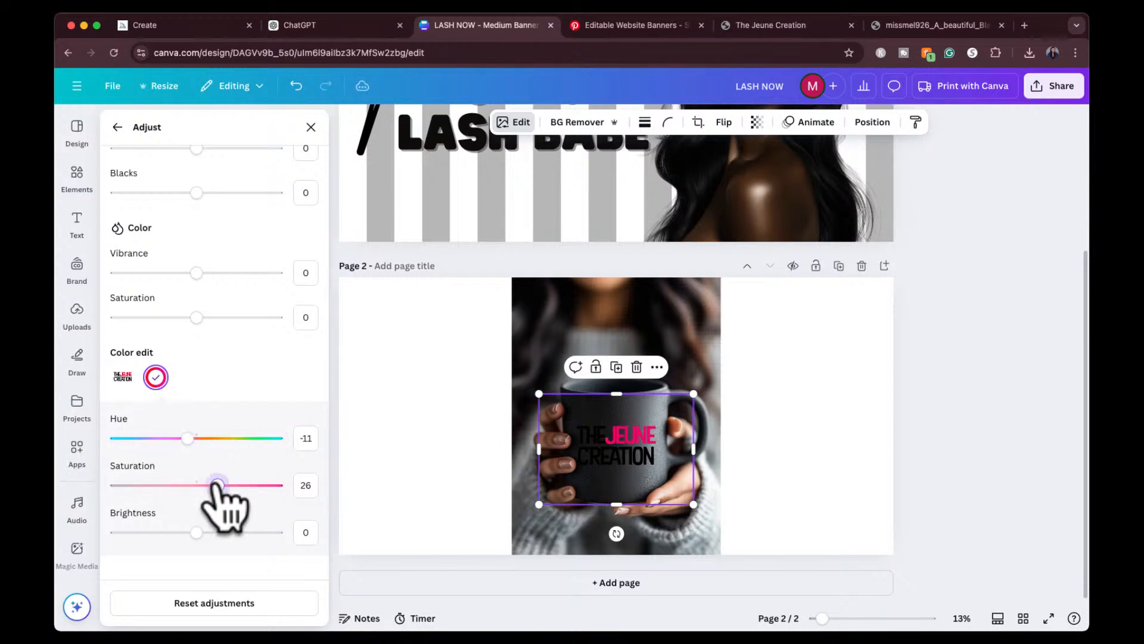
scroll(204, 549, "down", 5)
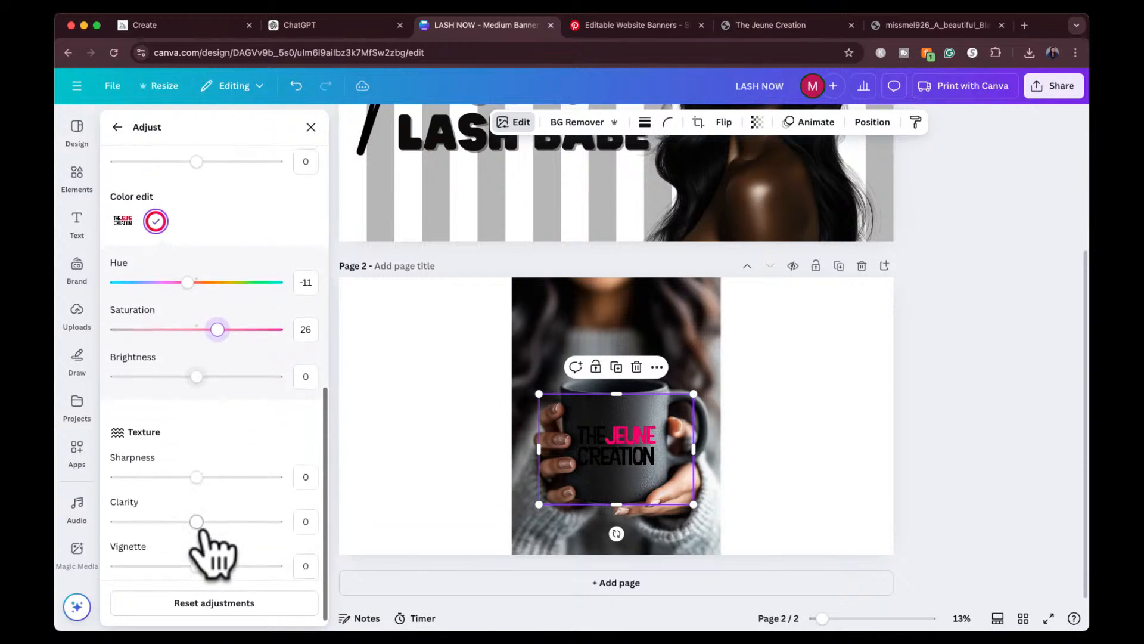
scroll(202, 532, "up", 6)
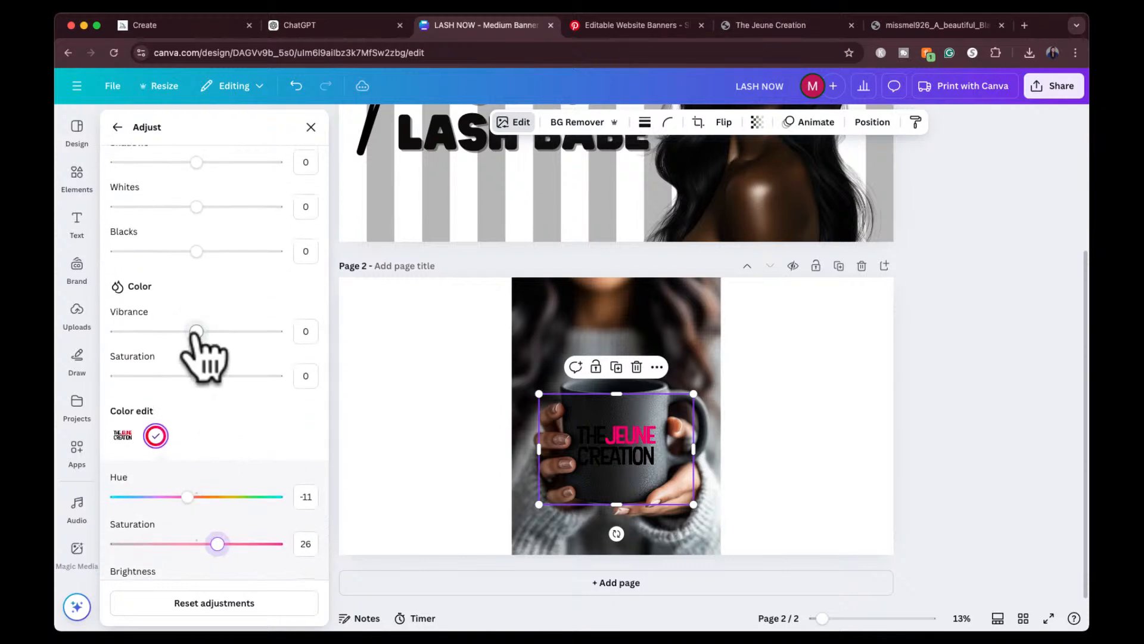
scroll(191, 307, "up", 8)
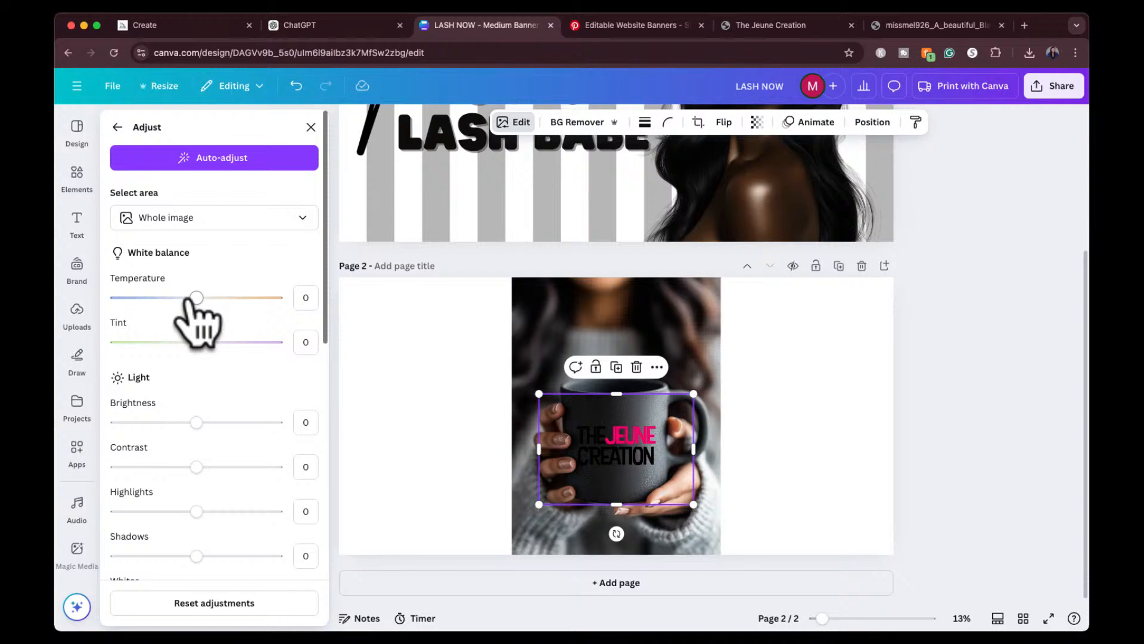
left_click(118, 127)
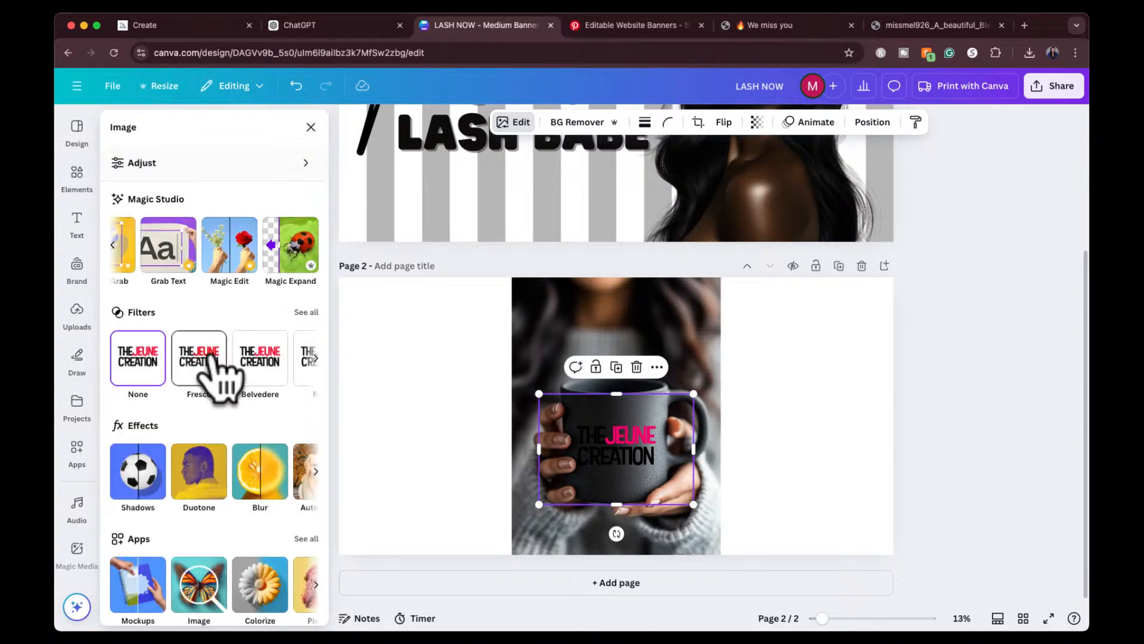
Try the Heatwave filter on the logo, replace it with the Minty filter, and shrink the logo very slightly
left_click(298, 313)
scroll(221, 441, "down", 3)
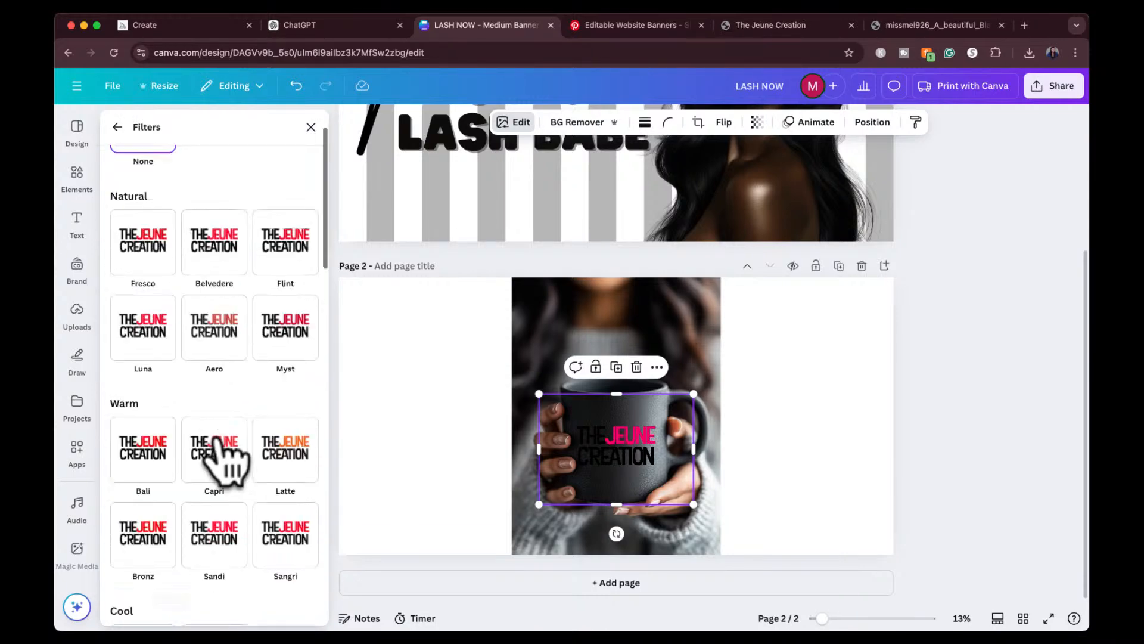
scroll(216, 444, "down", 10)
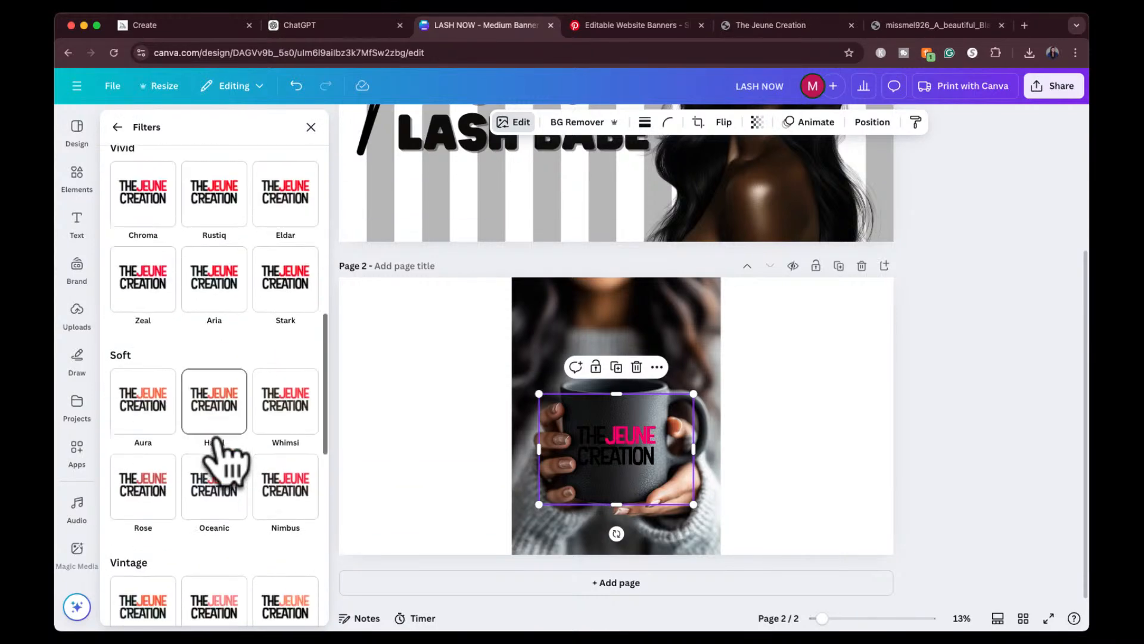
scroll(223, 460, "down", 8)
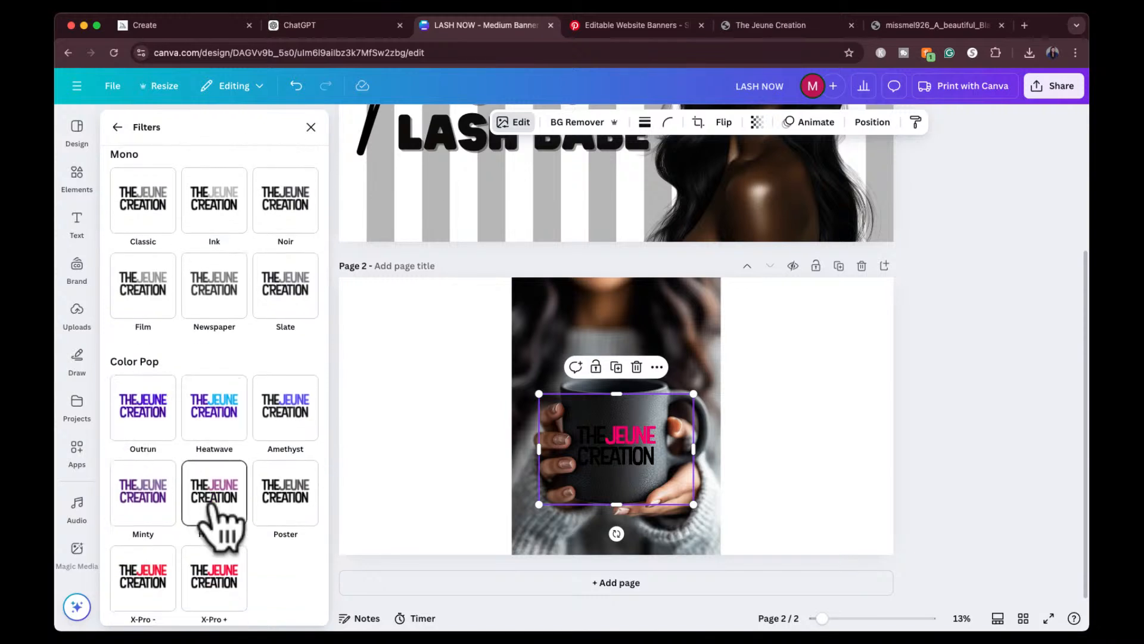
left_click(217, 428)
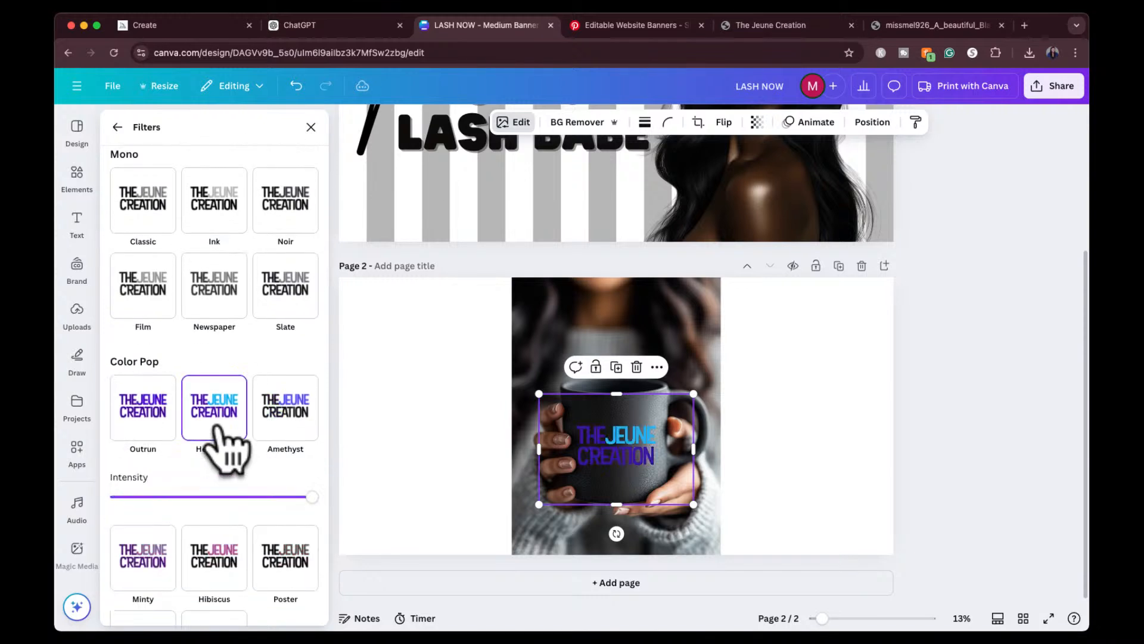
scroll(221, 443, "down", 2)
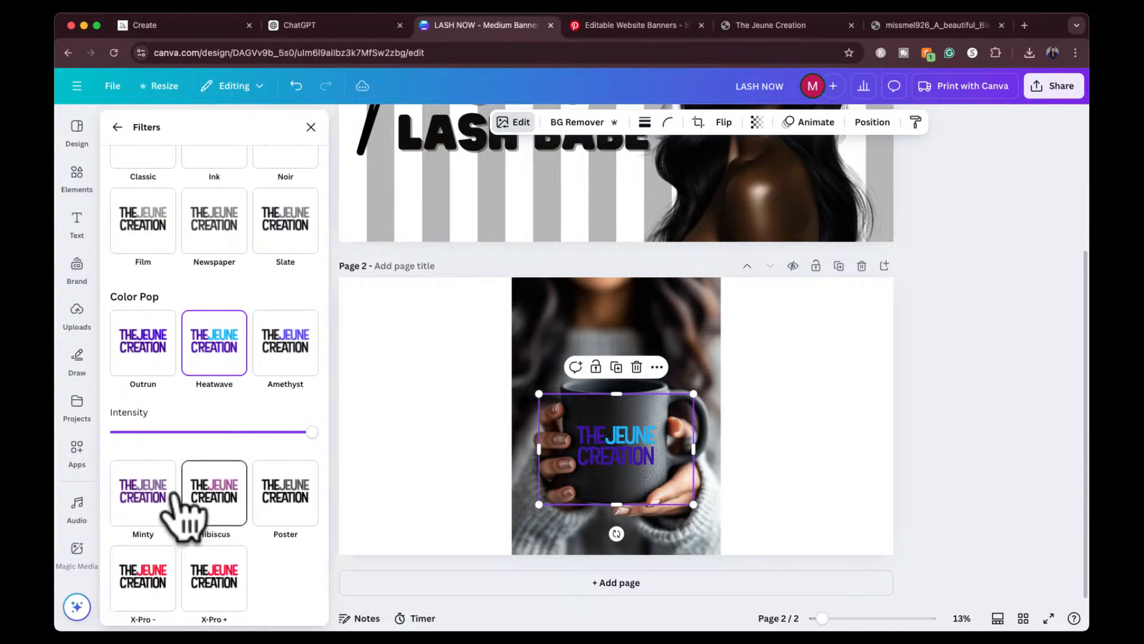
left_click(169, 504)
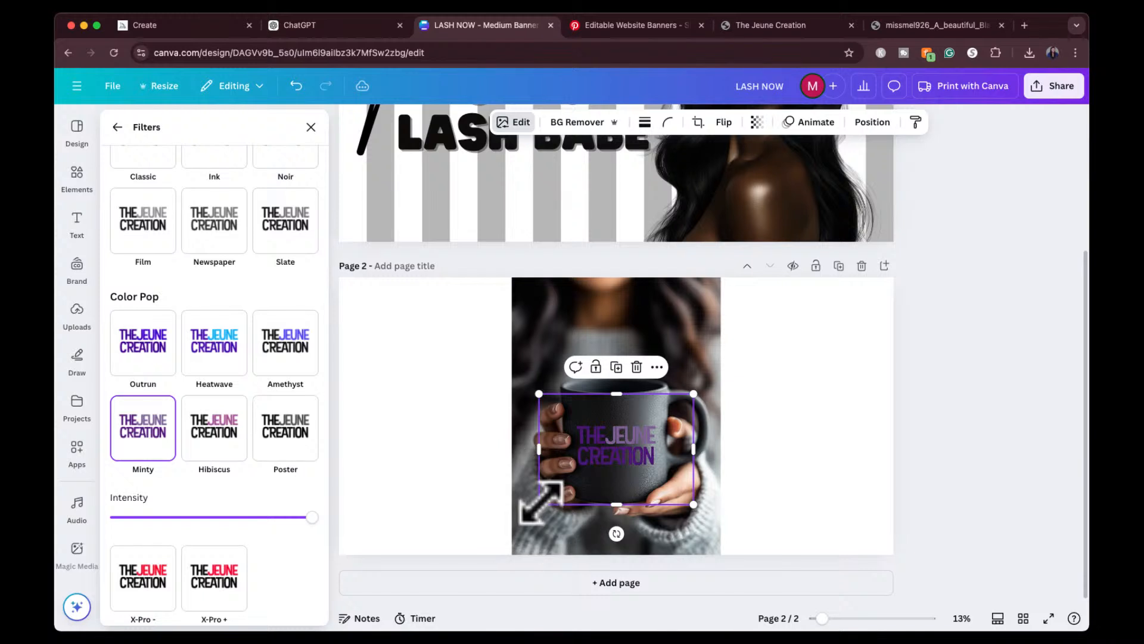
left_click_drag(539, 503, 540, 503)
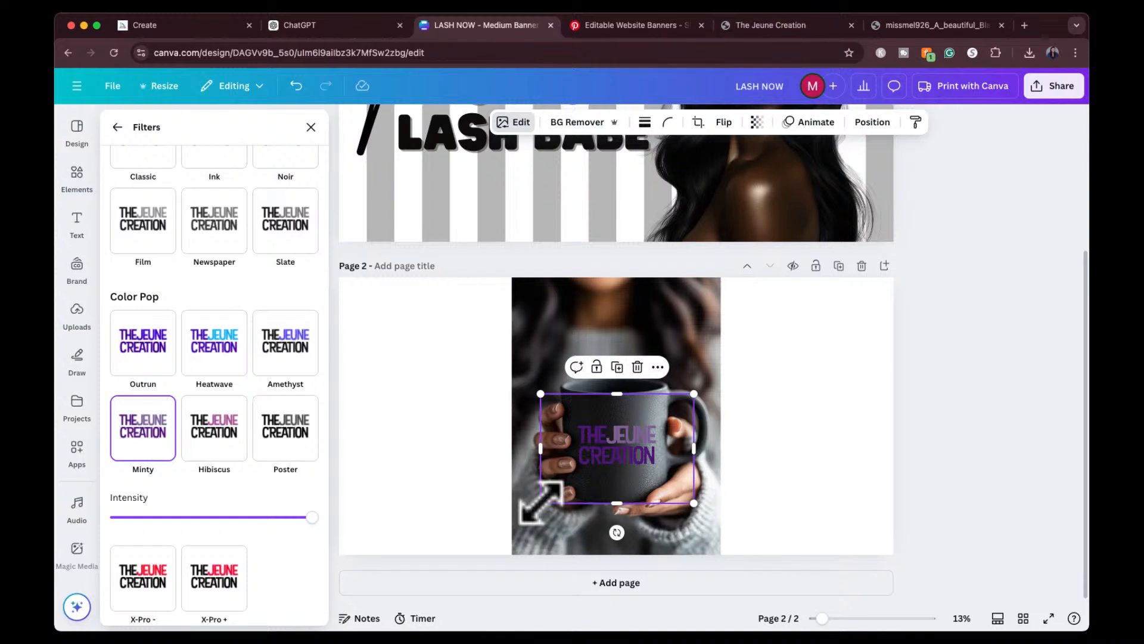
scroll(175, 295, "up", 7)
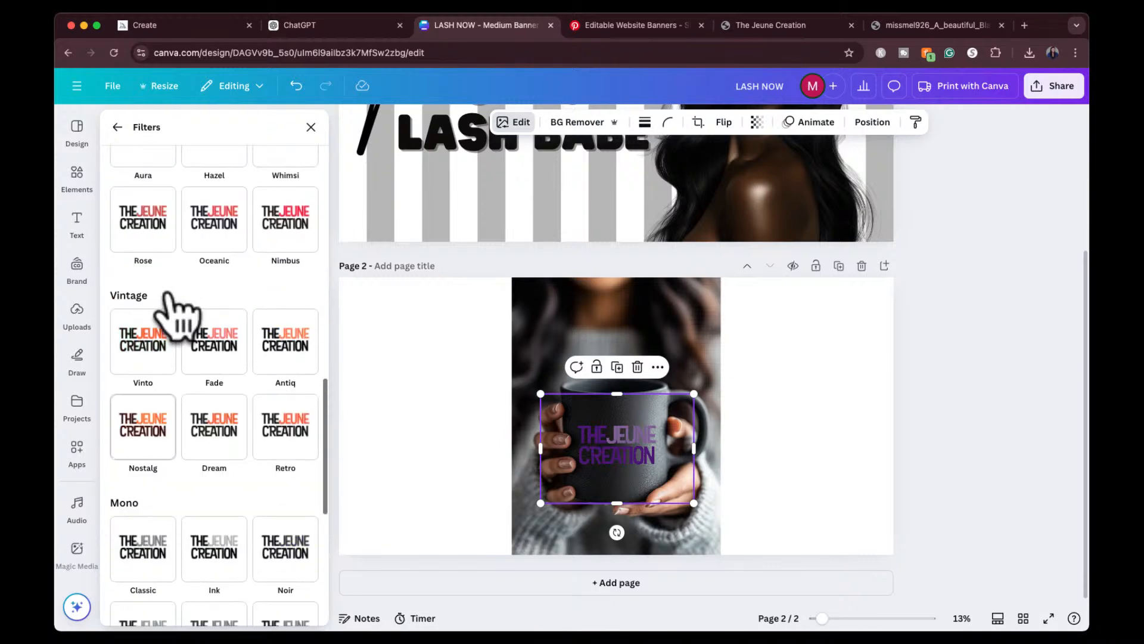
scroll(172, 301, "up", 10)
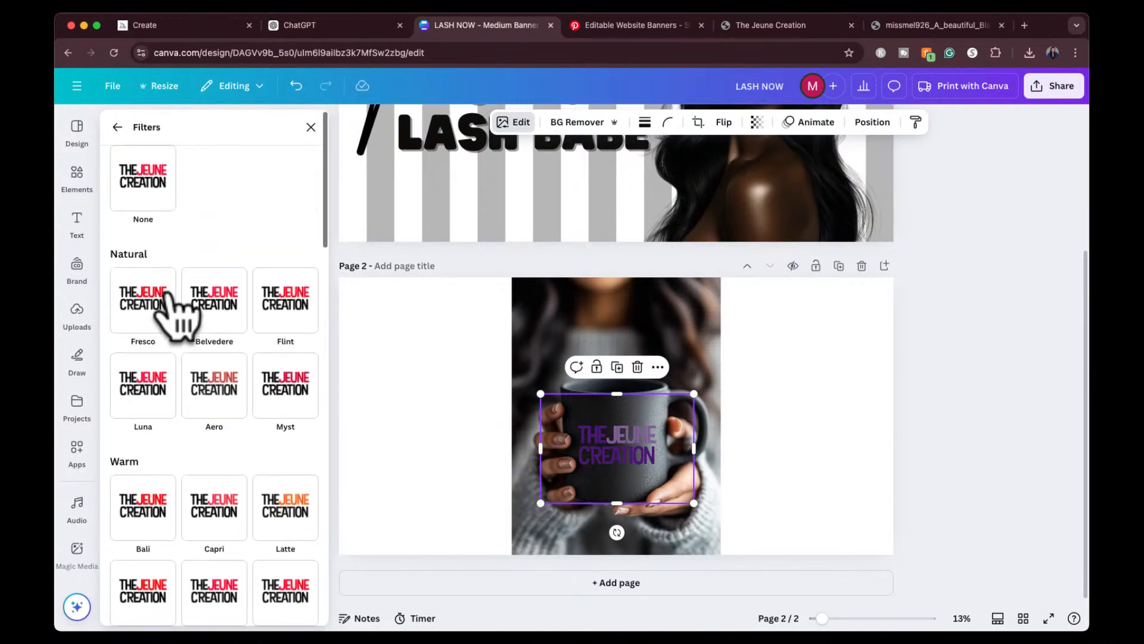
left_click(117, 127)
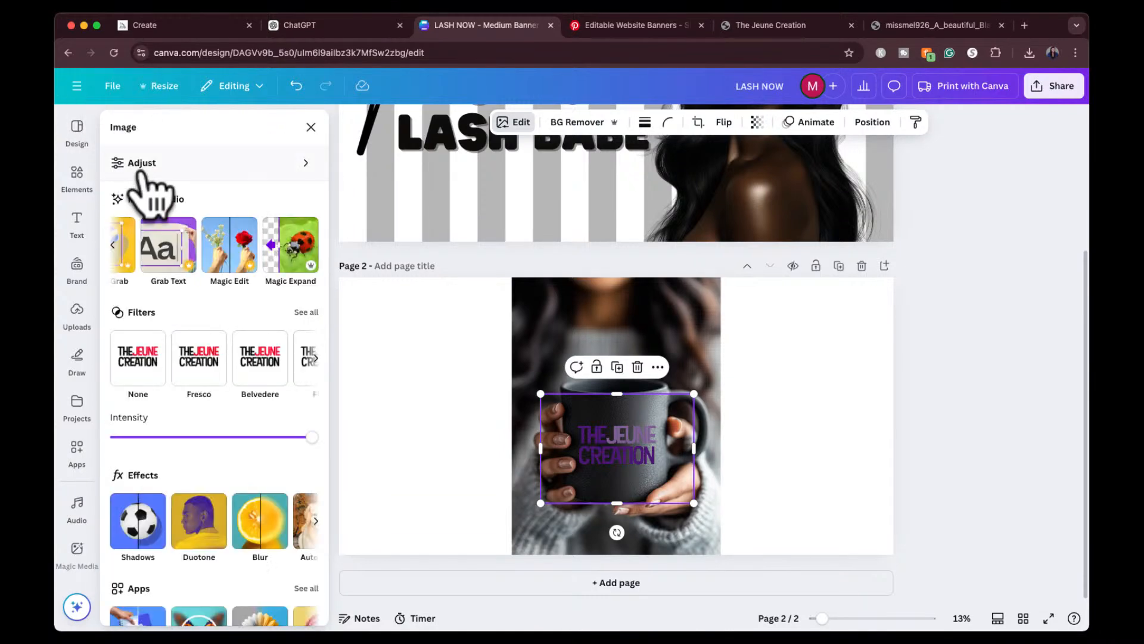
Start Magic Edit on the logo and describe the edit as "change color to white"
left_click(229, 244)
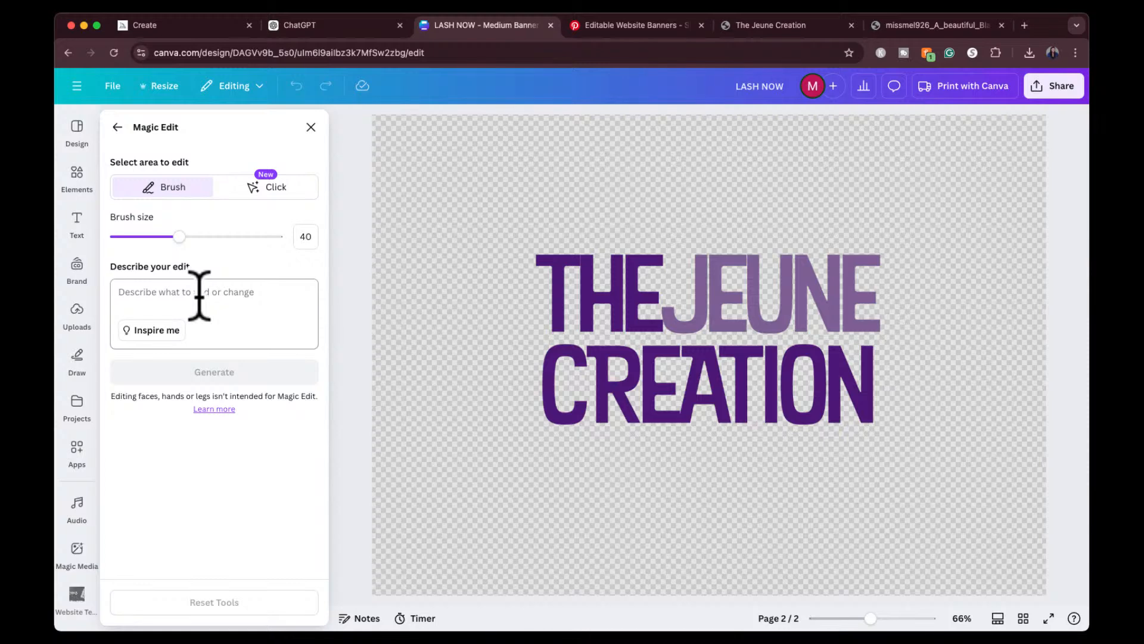
left_click(174, 307)
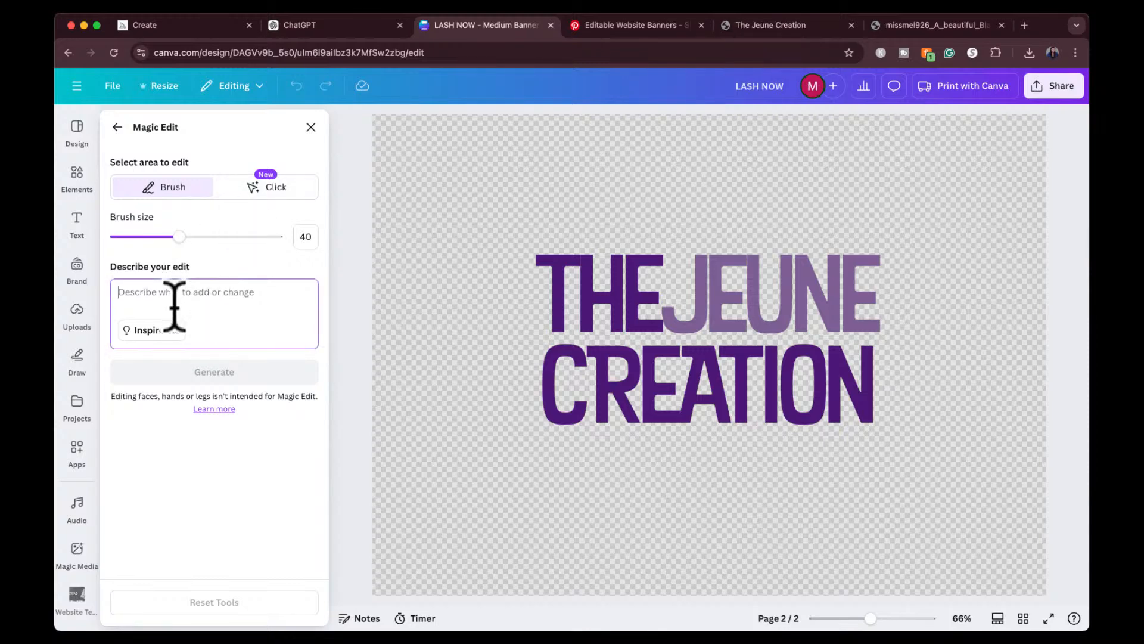
type("change color to white")
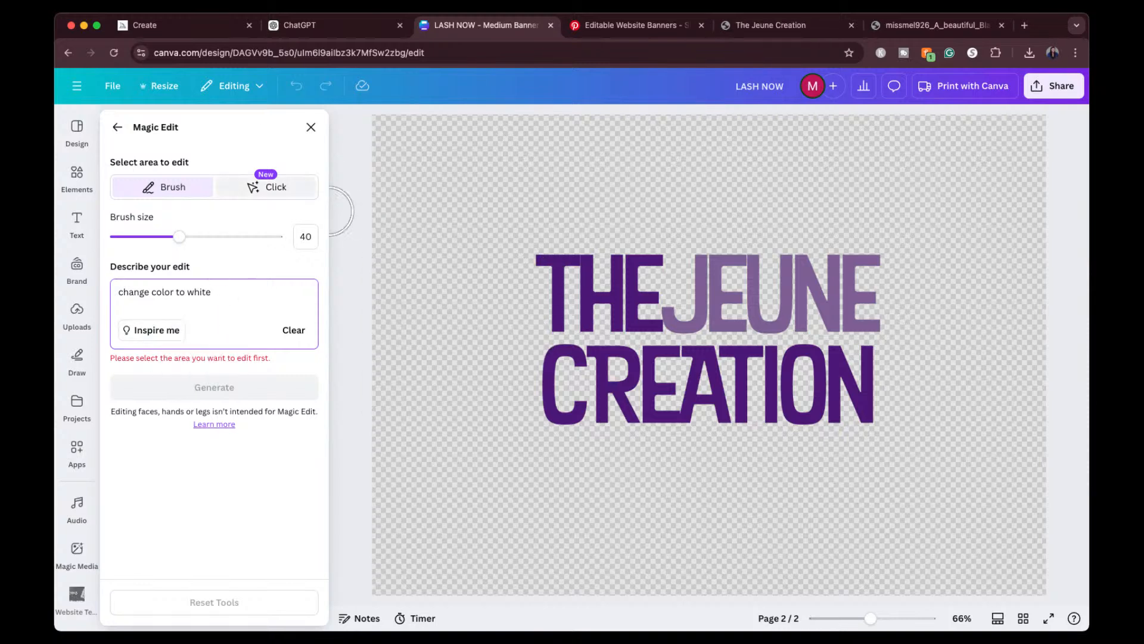
Try to select the word THE in the logo as the edit area using Magic Edit's object selection
left_click(277, 188)
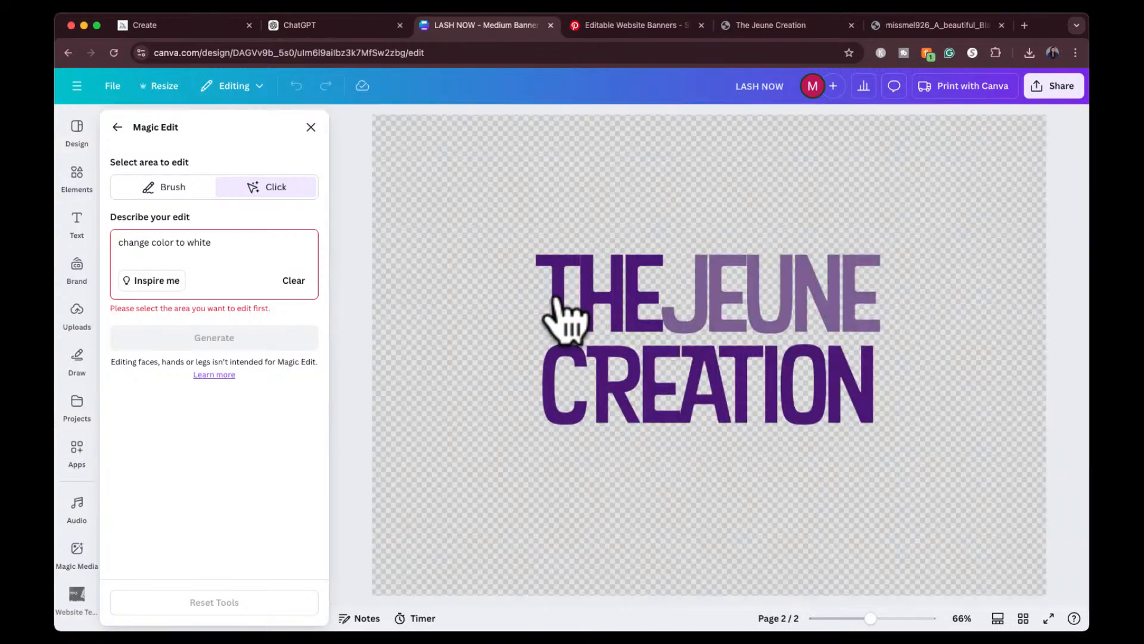
left_click(555, 295)
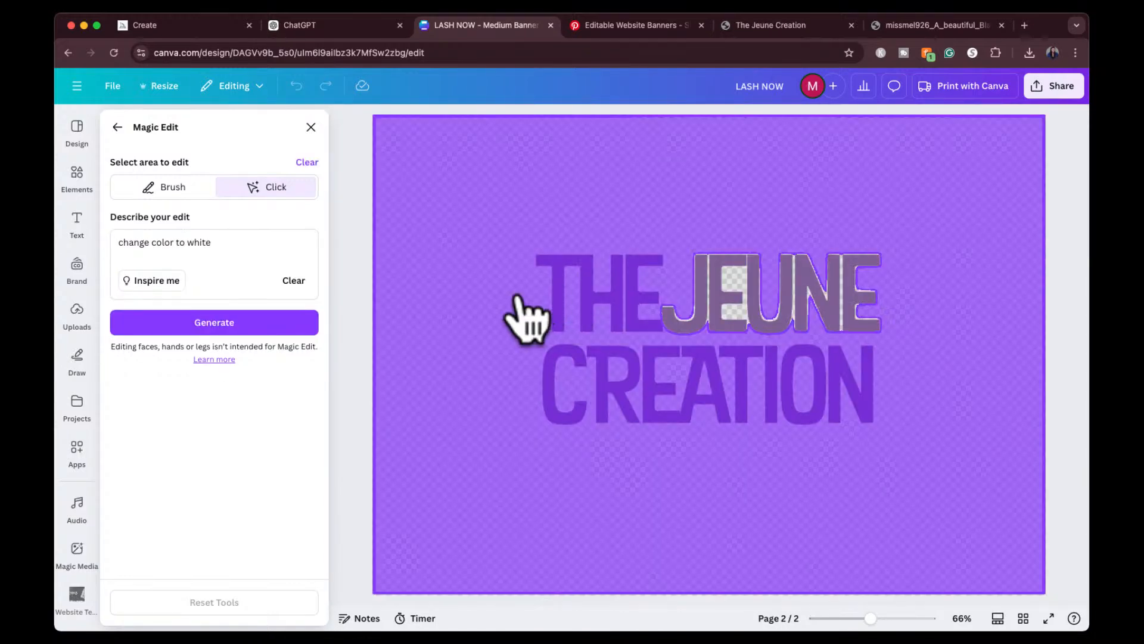
left_click(581, 284)
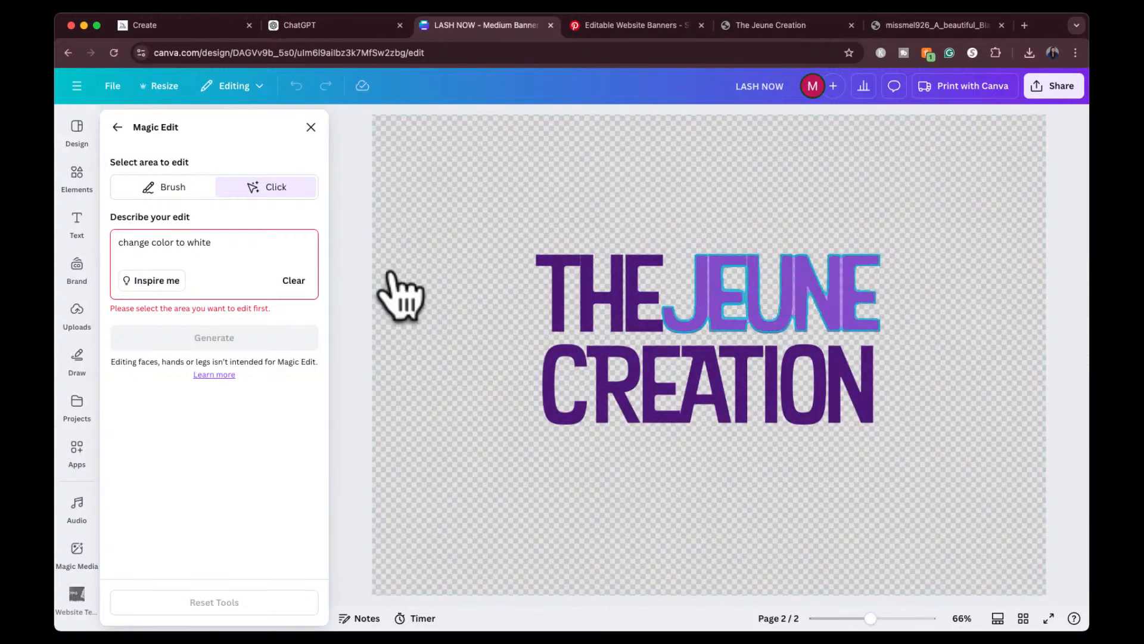
Brush over both lines of the logo's lettering at brush size 40 to mark the whole wordmark for editing
left_click(179, 192)
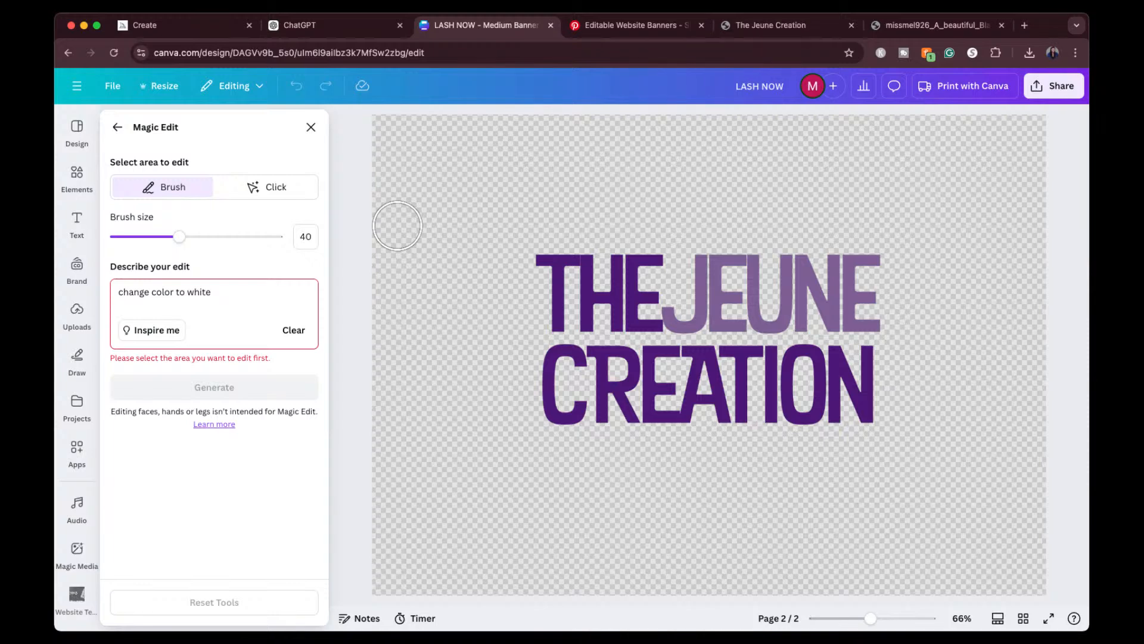
mouse_move(545, 261)
left_mouse_down()
mouse_move(581, 260)
mouse_move(586, 318)
mouse_move(560, 329)
mouse_move(559, 268)
mouse_move(594, 291)
mouse_move(623, 262)
mouse_move(650, 272)
mouse_move(625, 309)
mouse_move(643, 318)
mouse_move(804, 304)
mouse_move(868, 311)
mouse_move(745, 319)
mouse_move(704, 287)
mouse_move(706, 271)
mouse_move(878, 274)
mouse_move(848, 297)
left_mouse_up()
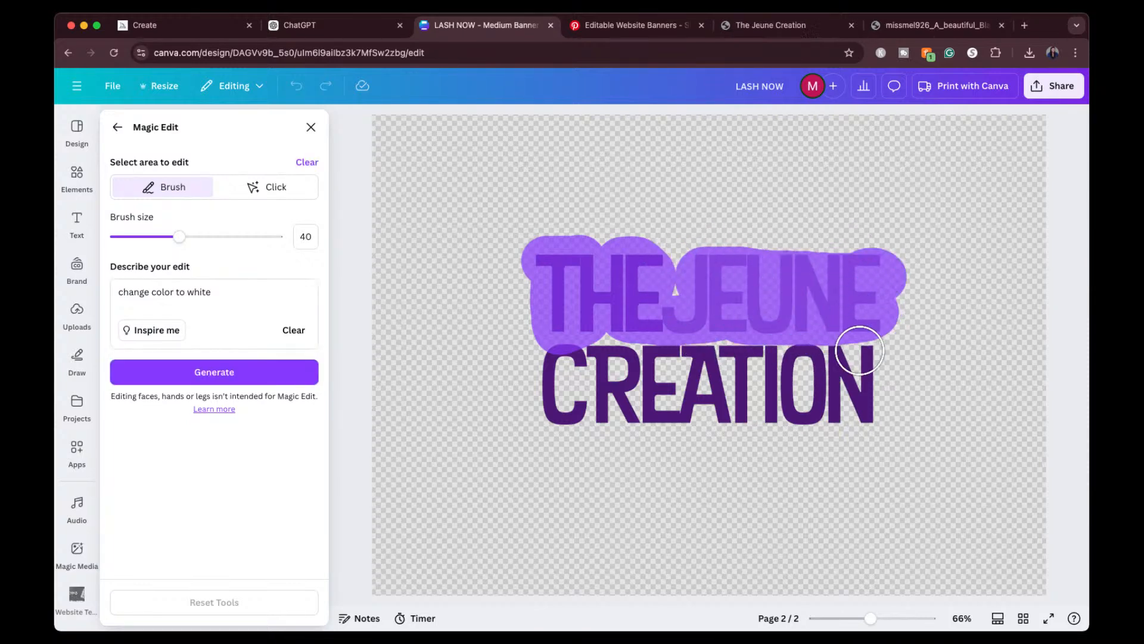
mouse_move(859, 351)
left_mouse_down()
mouse_move(854, 408)
mouse_move(842, 408)
mouse_move(836, 365)
mouse_move(665, 382)
mouse_move(546, 366)
mouse_move(742, 336)
mouse_move(779, 337)
mouse_move(817, 362)
mouse_move(824, 398)
mouse_move(811, 416)
mouse_move(561, 407)
mouse_move(548, 394)
mouse_move(557, 376)
mouse_move(647, 401)
mouse_move(739, 360)
mouse_move(693, 287)
mouse_move(661, 273)
left_mouse_up()
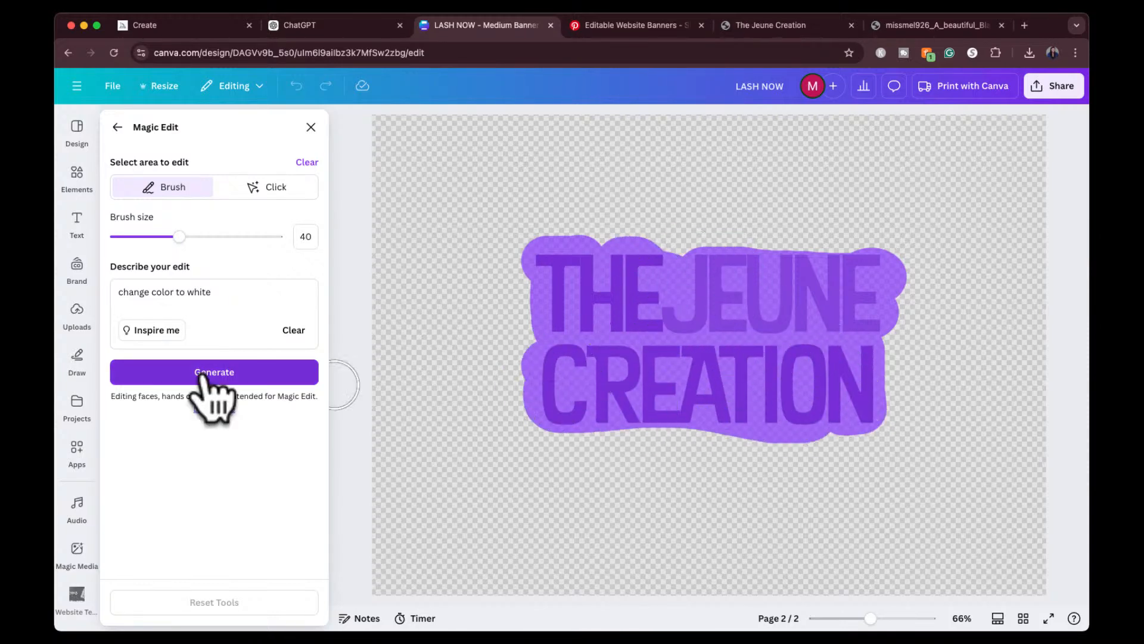
Generate the Magic Edit variations of the logo, compare them, and apply the fourth one
left_click(205, 376)
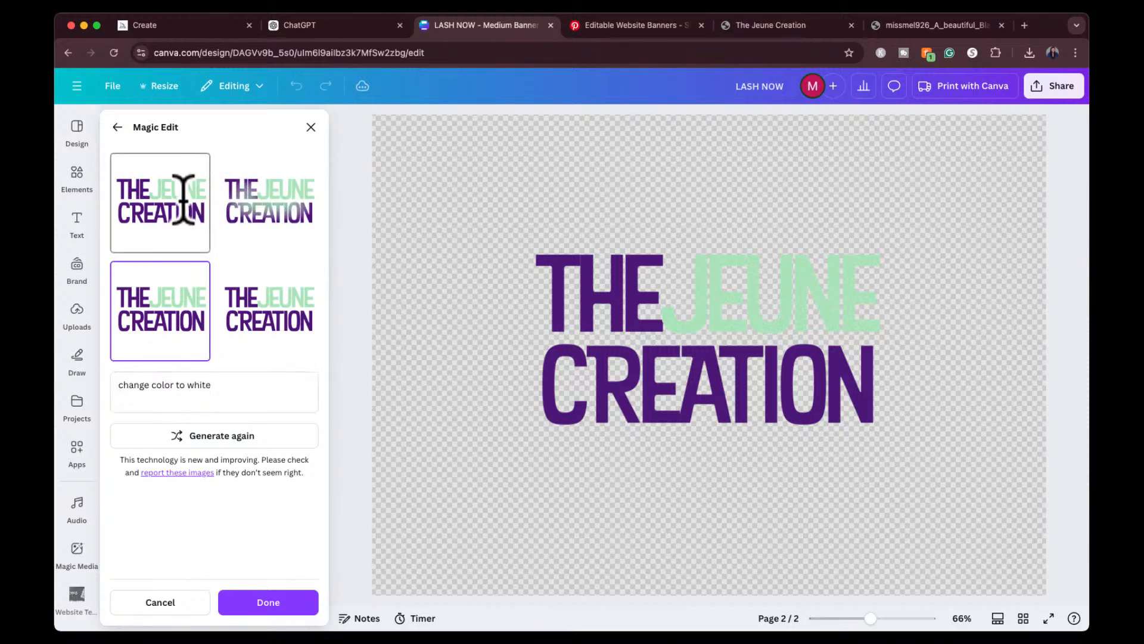
left_click(182, 224)
left_click(277, 215)
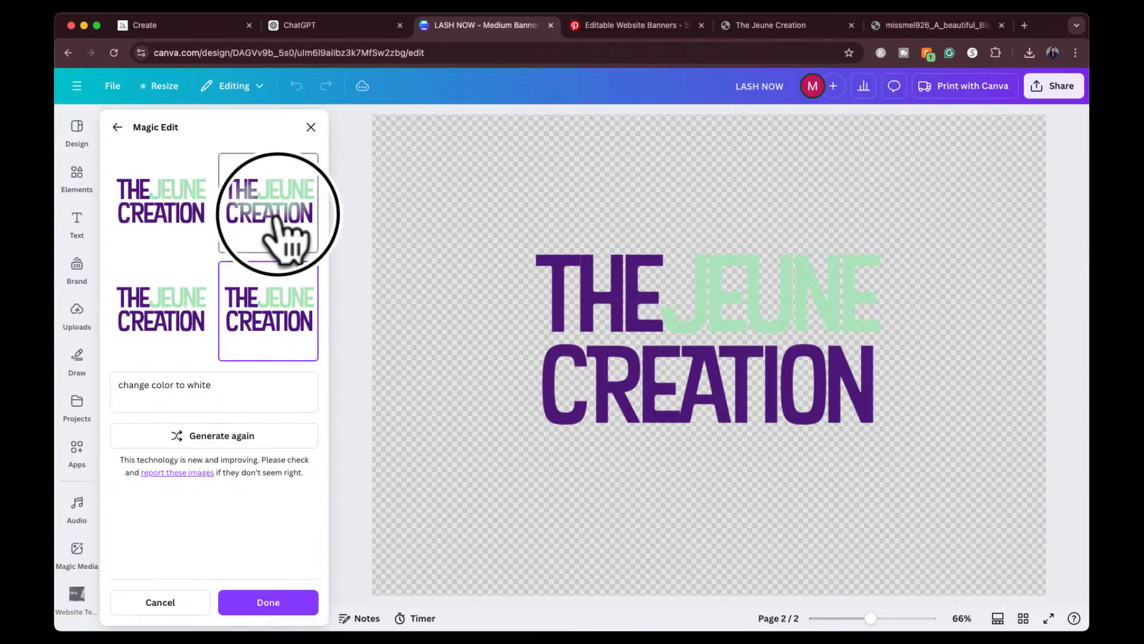
left_click(306, 355)
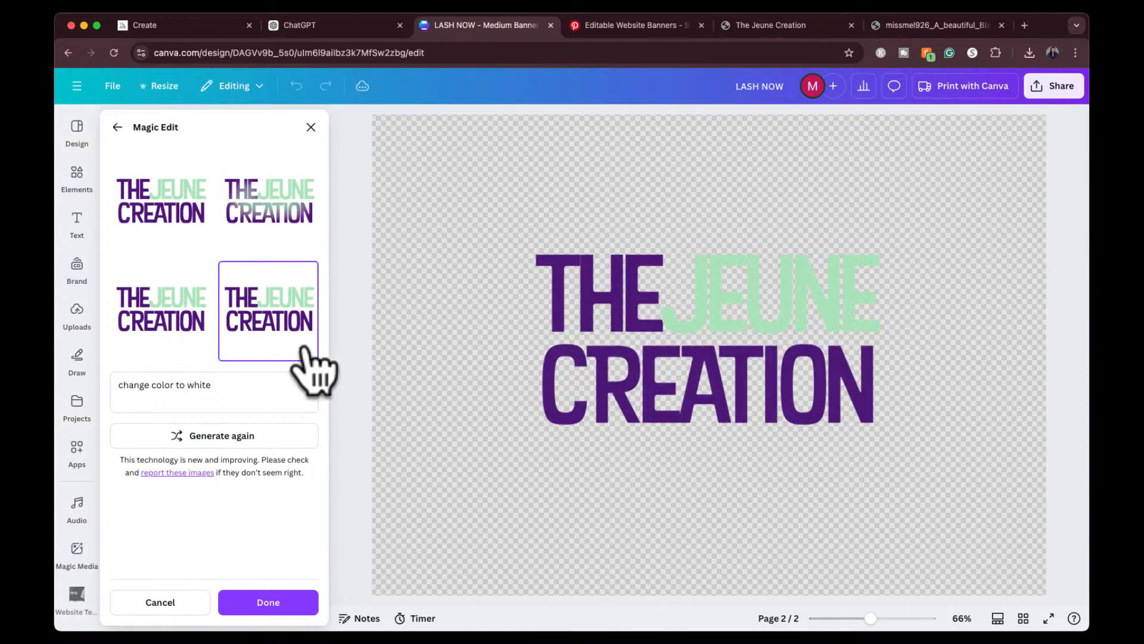
left_click(262, 605)
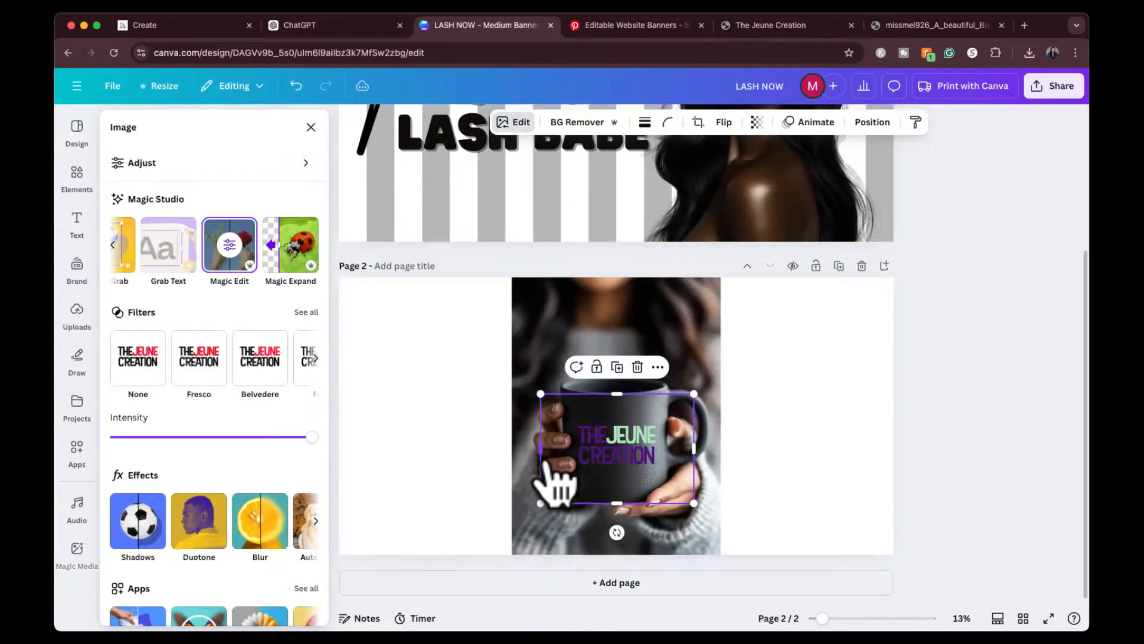
Delete the purple and mint THE JEUNE CREATION logo from the mug on page 2
left_click(830, 433)
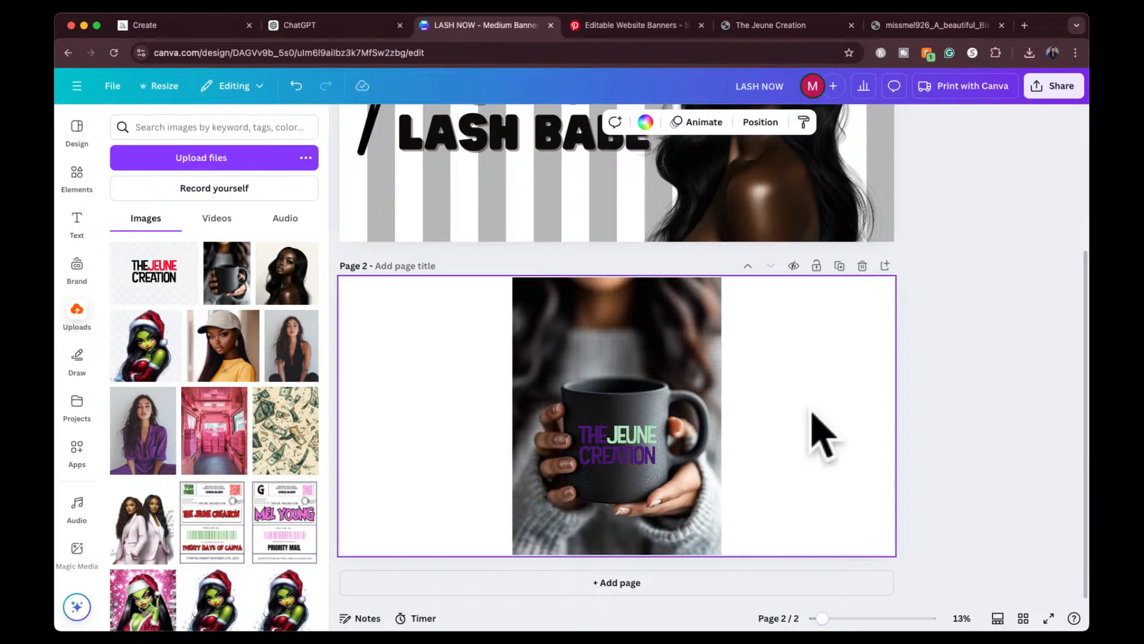
left_click(966, 304)
left_click(630, 423)
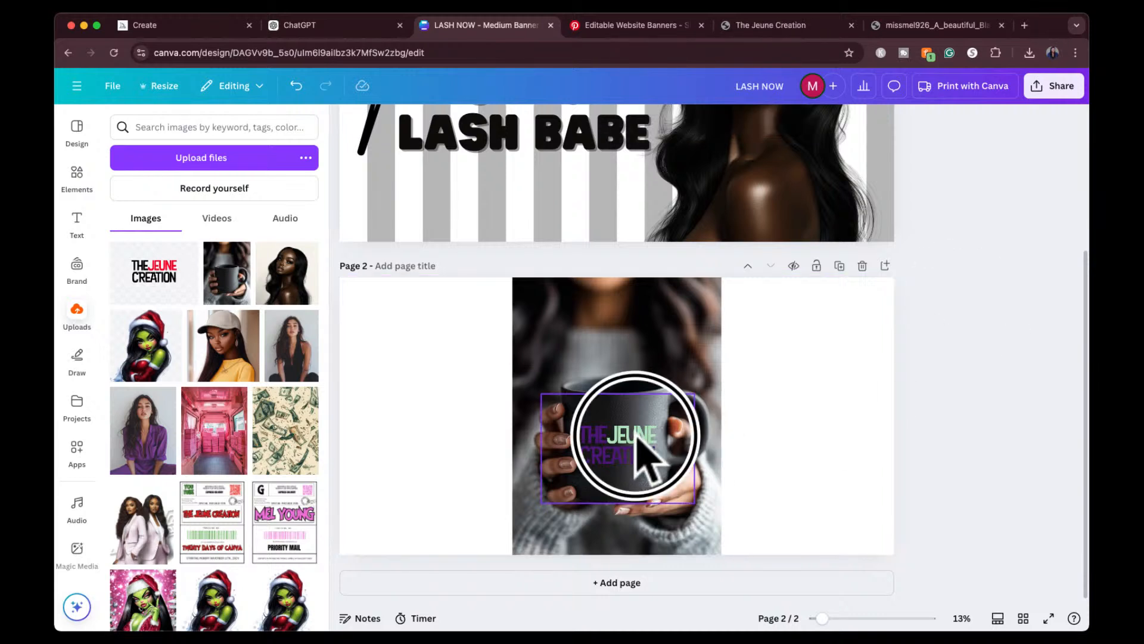
left_click_drag(695, 394, 683, 402)
key("Delete")
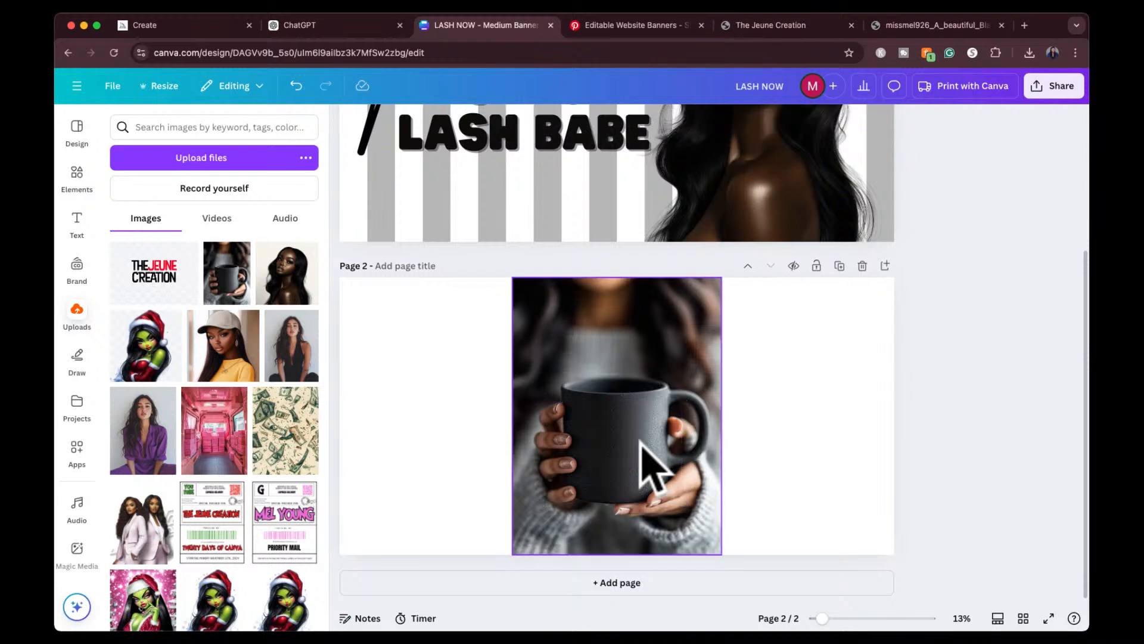
Add a text box over the mug photo on page 2 at font size 36, reading "THE JEUNE CREATION"
left_click(76, 226)
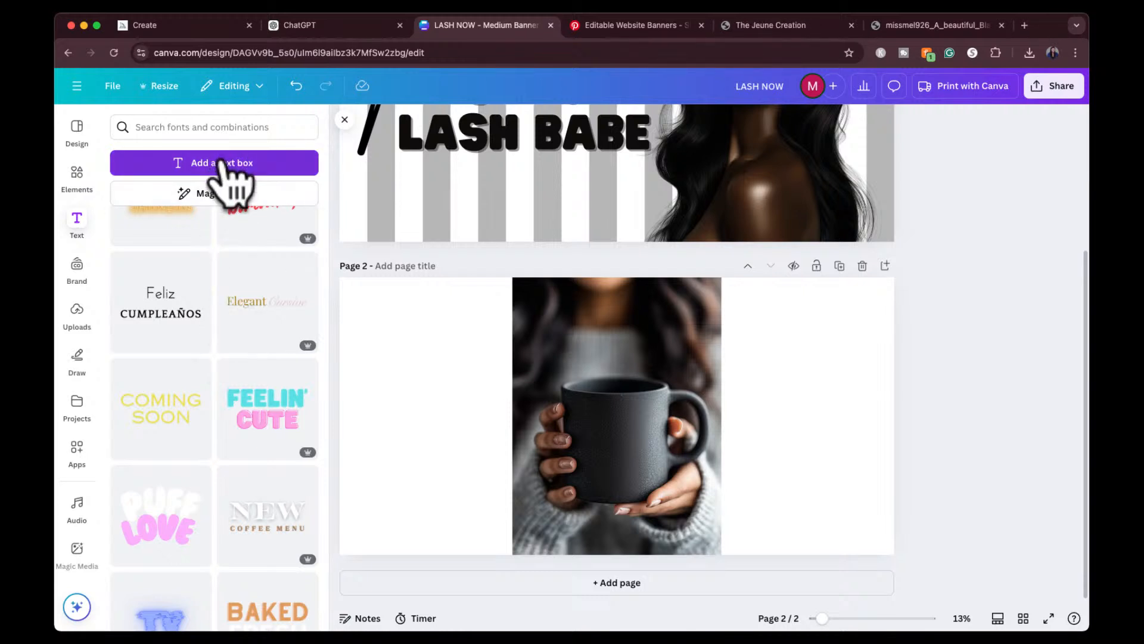
left_click(223, 162)
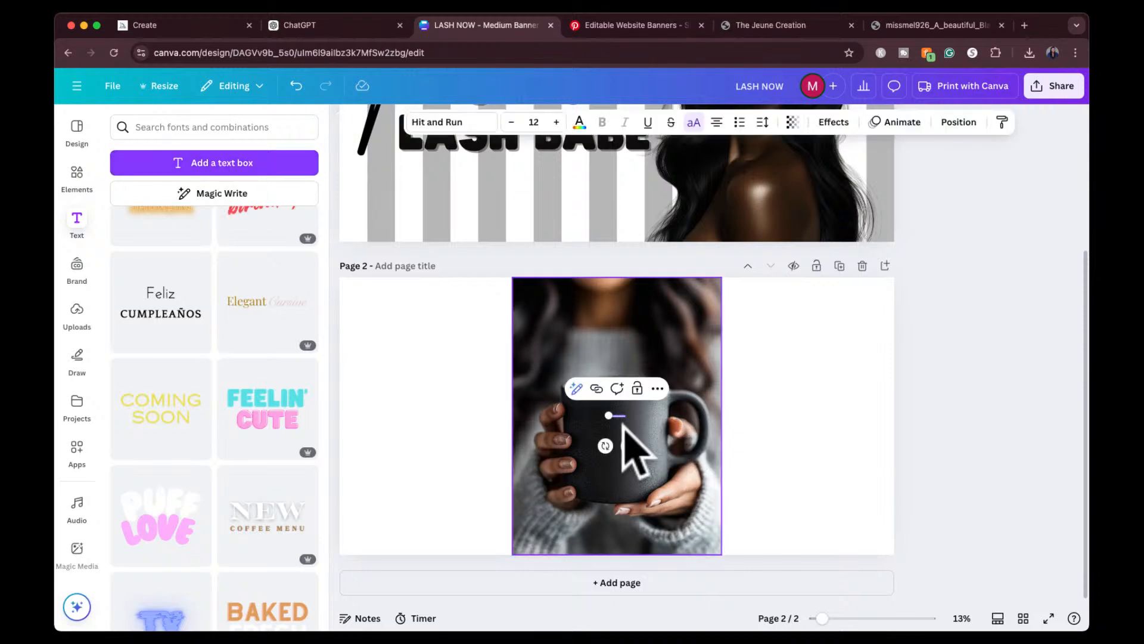
left_click(537, 122)
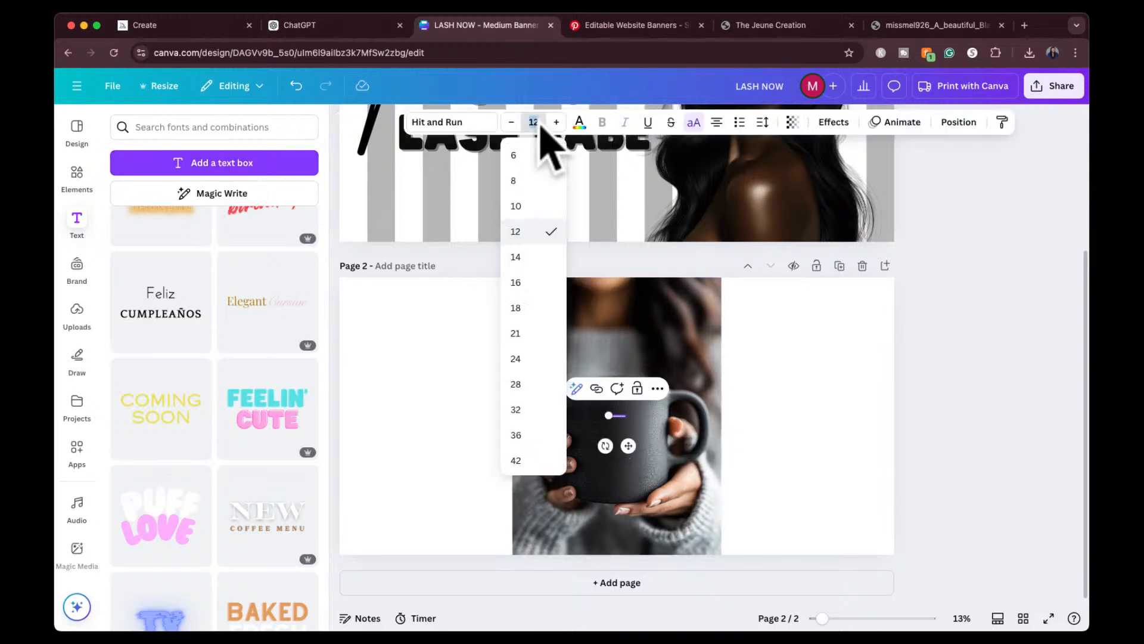
left_click(530, 434)
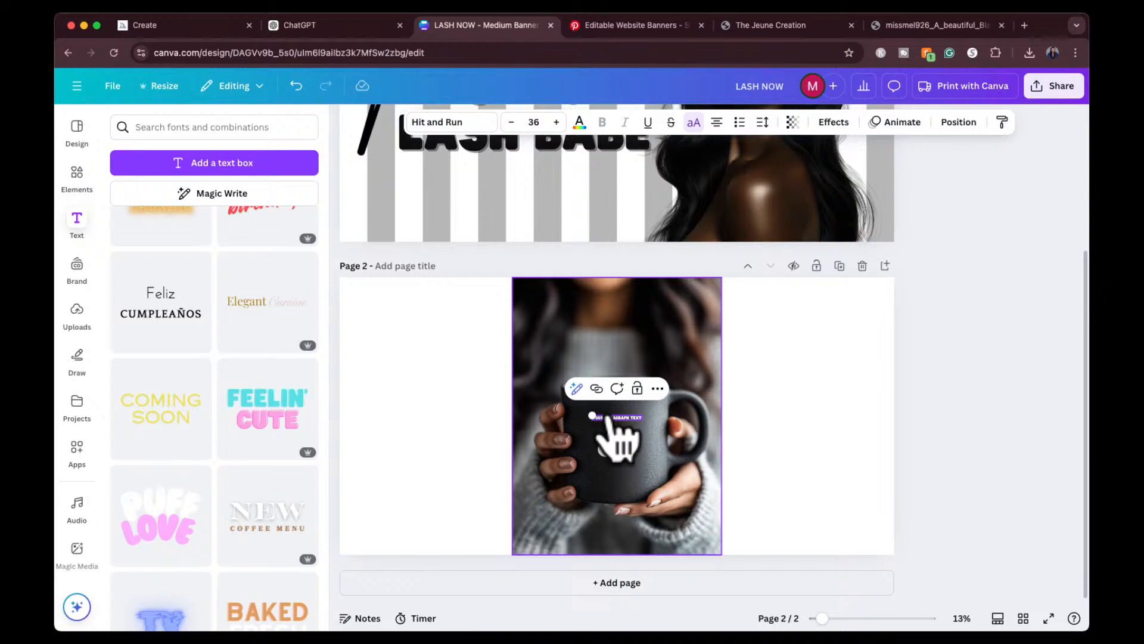
left_click(609, 420)
key("BackSpace")
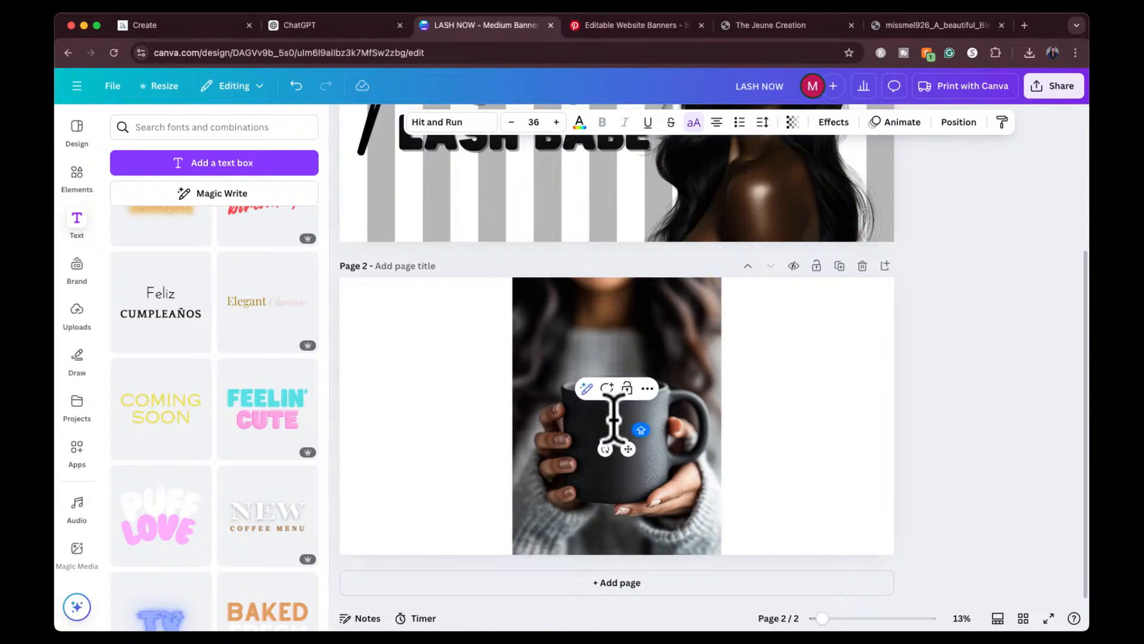
type("T")
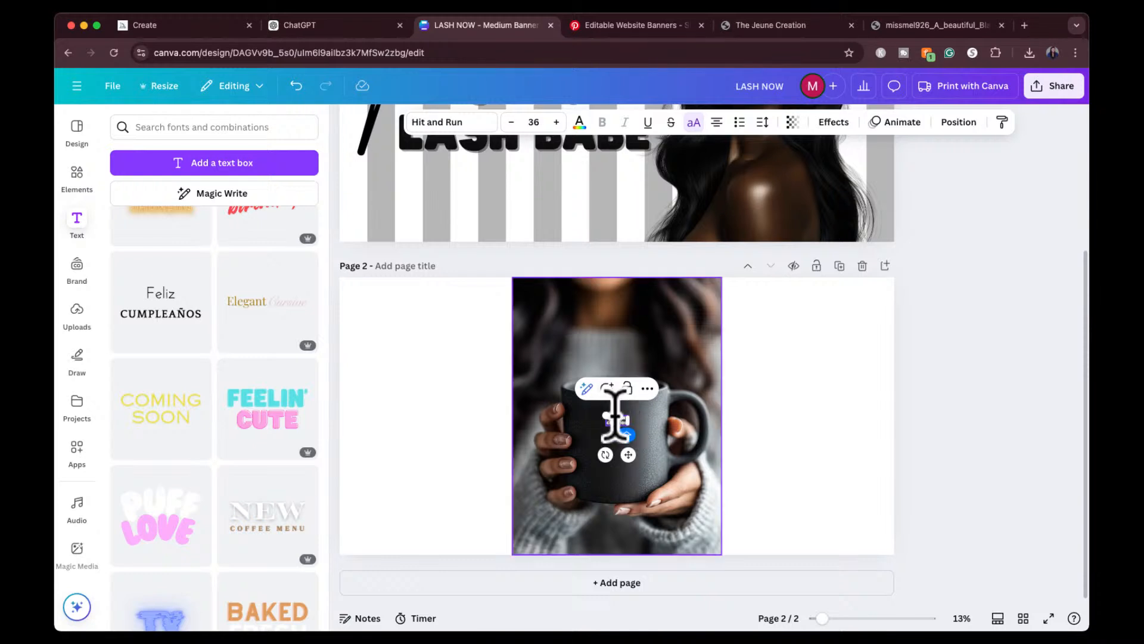
Enlarge the "THE JEUNE CREATION" text and centre it on two lines across the front of the mug
left_click_drag(606, 416, 532, 381)
left_click(755, 434)
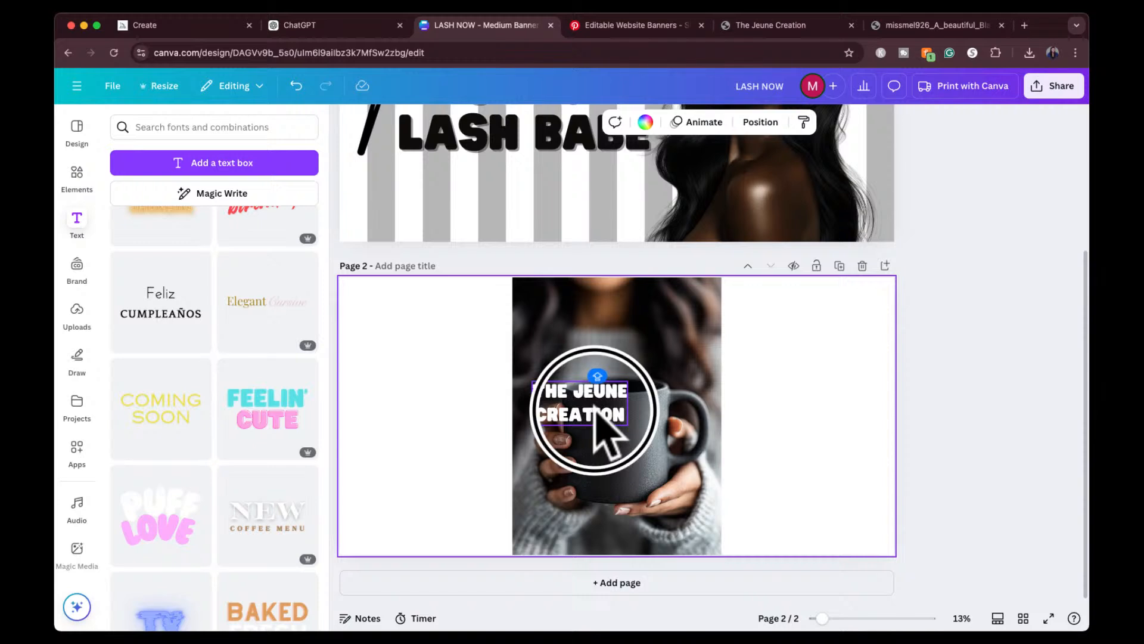
left_click_drag(595, 417, 619, 444)
left_click(796, 426)
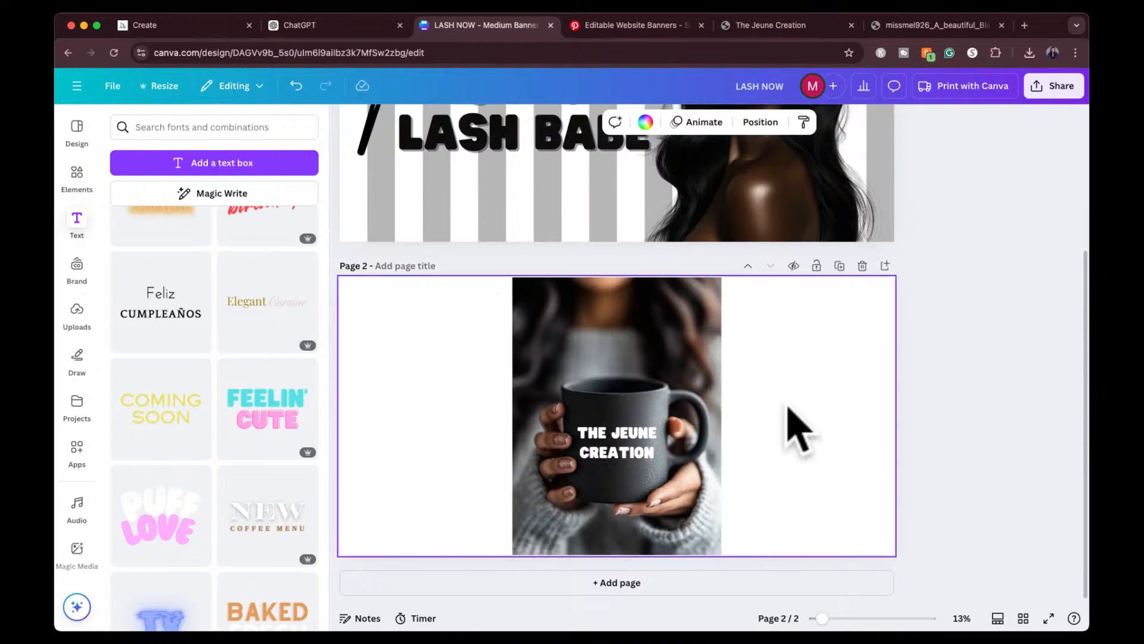
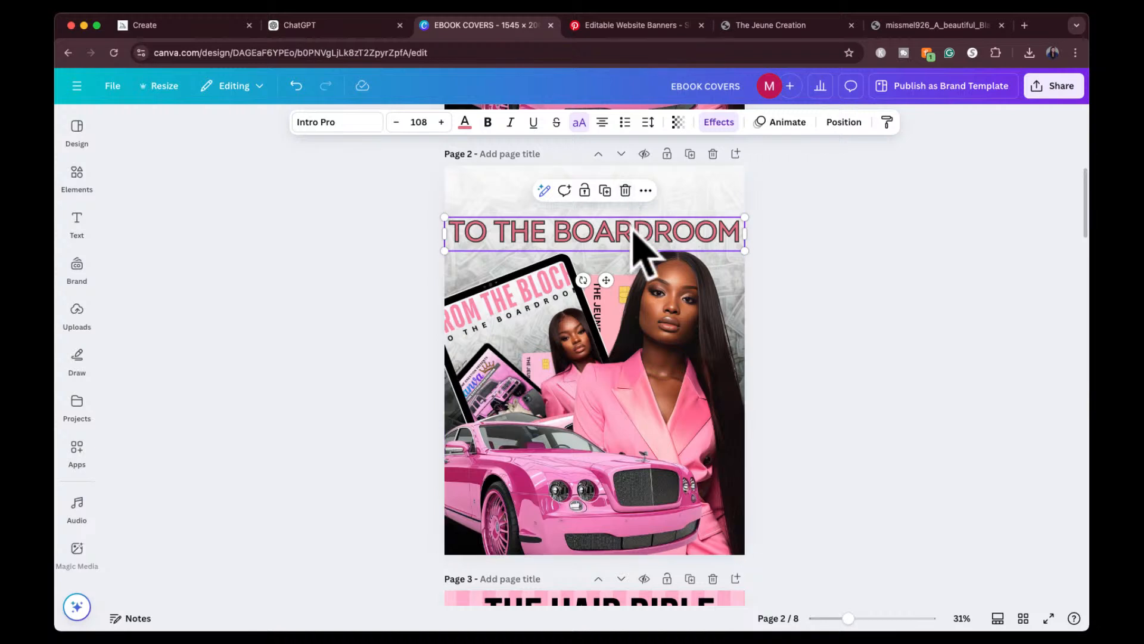
Delete the "TO THE BOARDROOM" title, the large model photo and the tablet's screen image from page 2 of the ebook covers
key("Delete")
left_click(621, 281)
key("Delete")
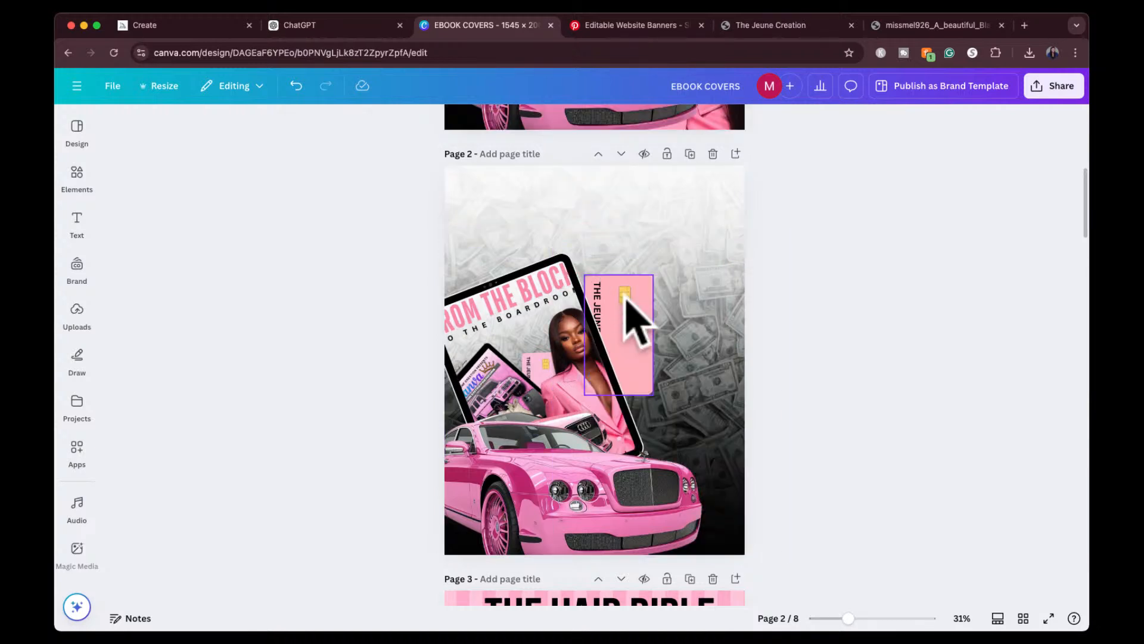
left_click(593, 343)
key("Delete")
Delete the tablet frame, the pink card and its vertical brand text from page 2
left_click(613, 322)
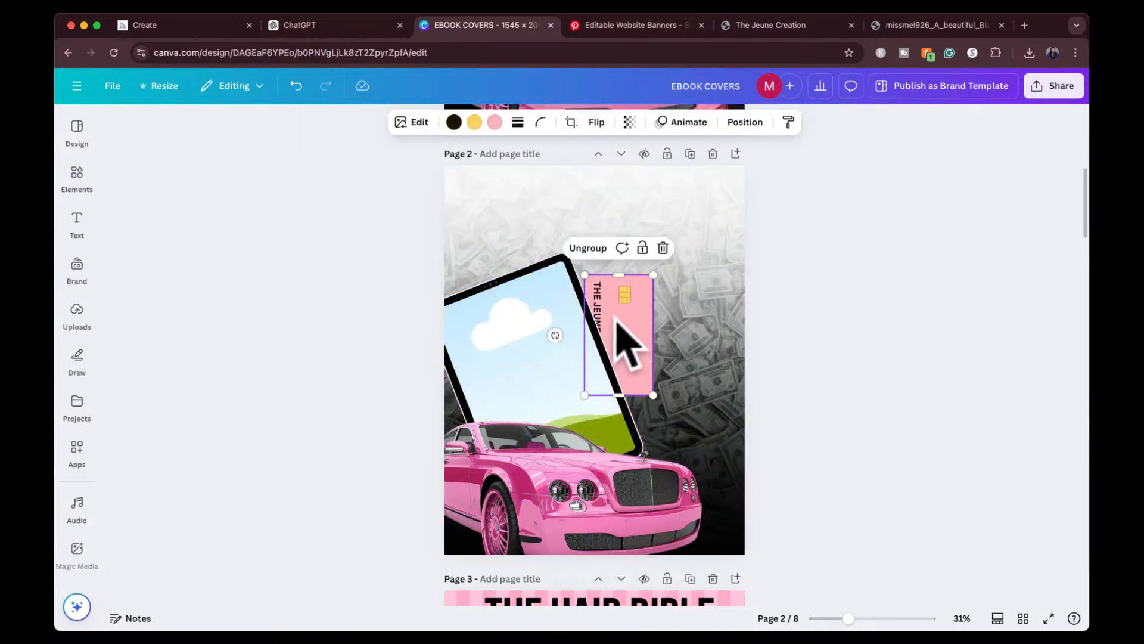
key("Delete")
left_click(599, 329)
key("Delete")
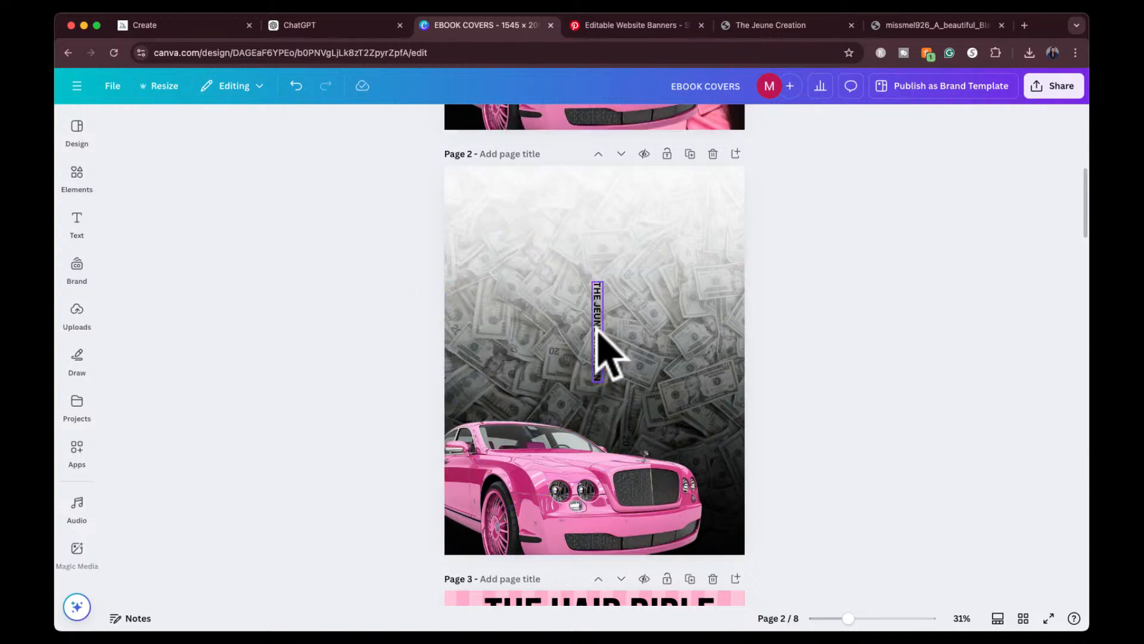
left_click(598, 330)
key("Delete")
Clear page 2 completely by deleting the pink car, the dark and white gradients and the money background
left_click(549, 451)
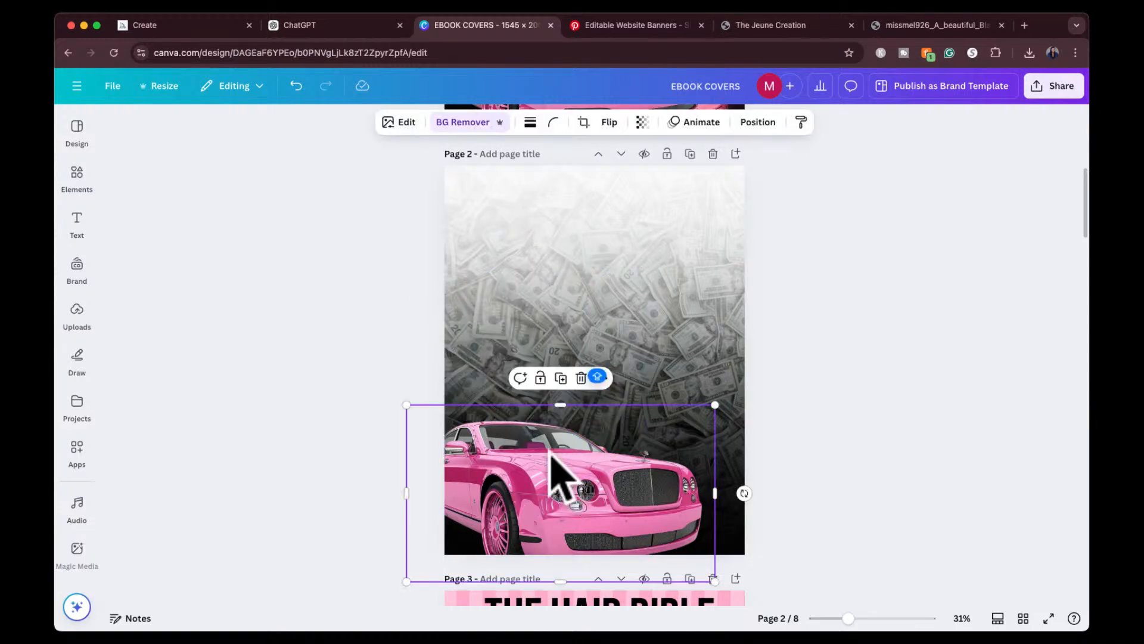
key("Delete")
left_click(582, 417)
key("Delete")
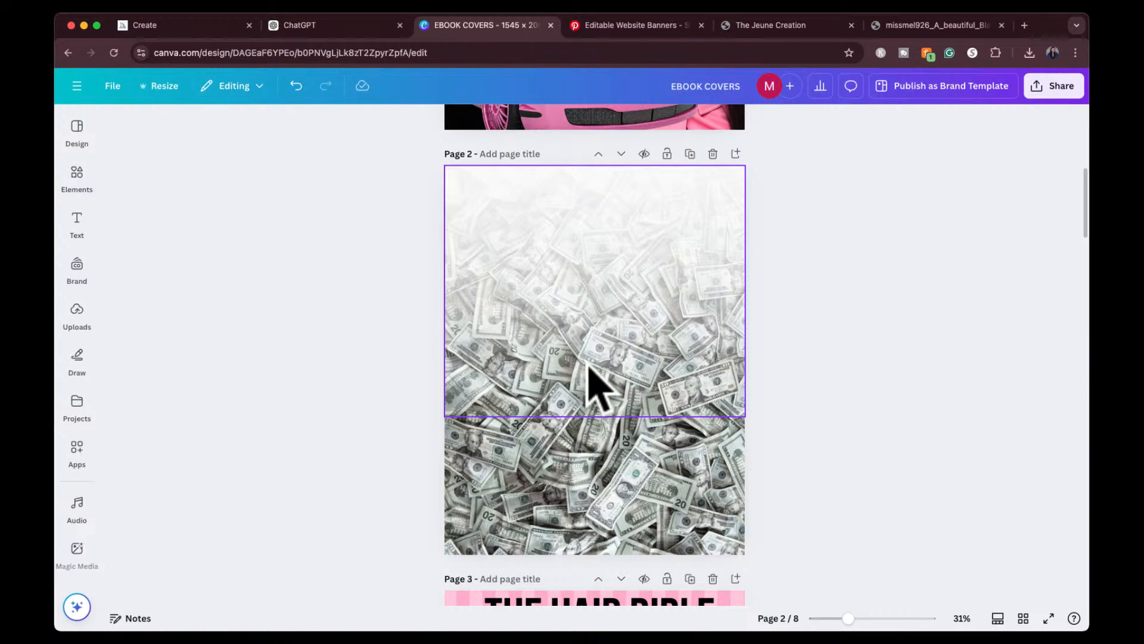
left_click(596, 387)
key("Delete")
left_click(600, 356)
key("Delete")
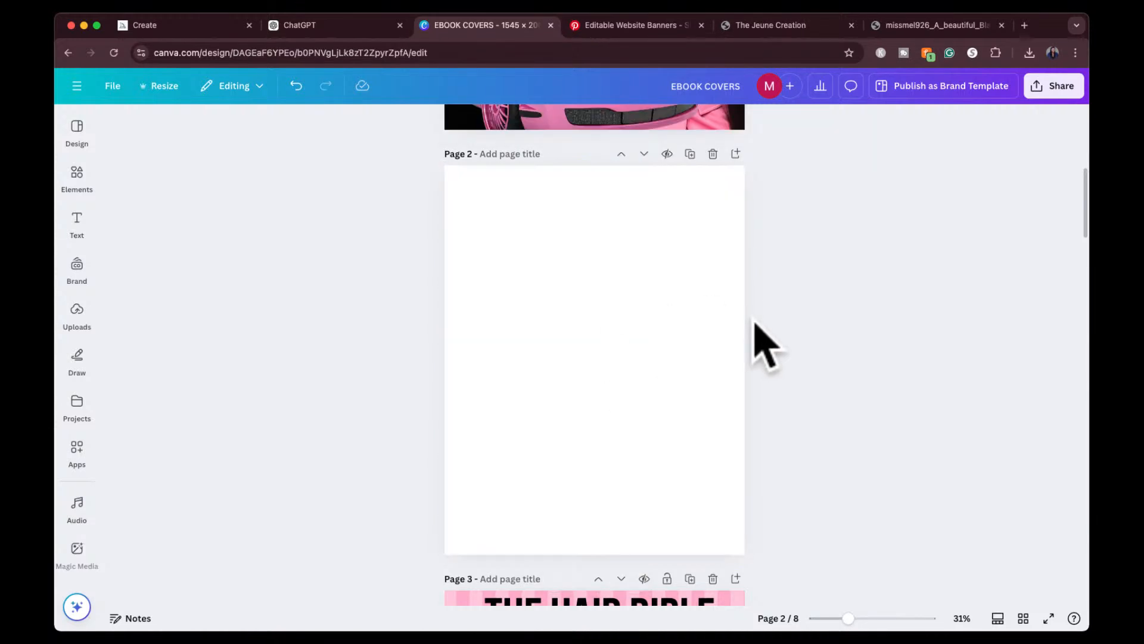
Review the ebook cover designs on pages 3 to 8
scroll(757, 325, "down", 7)
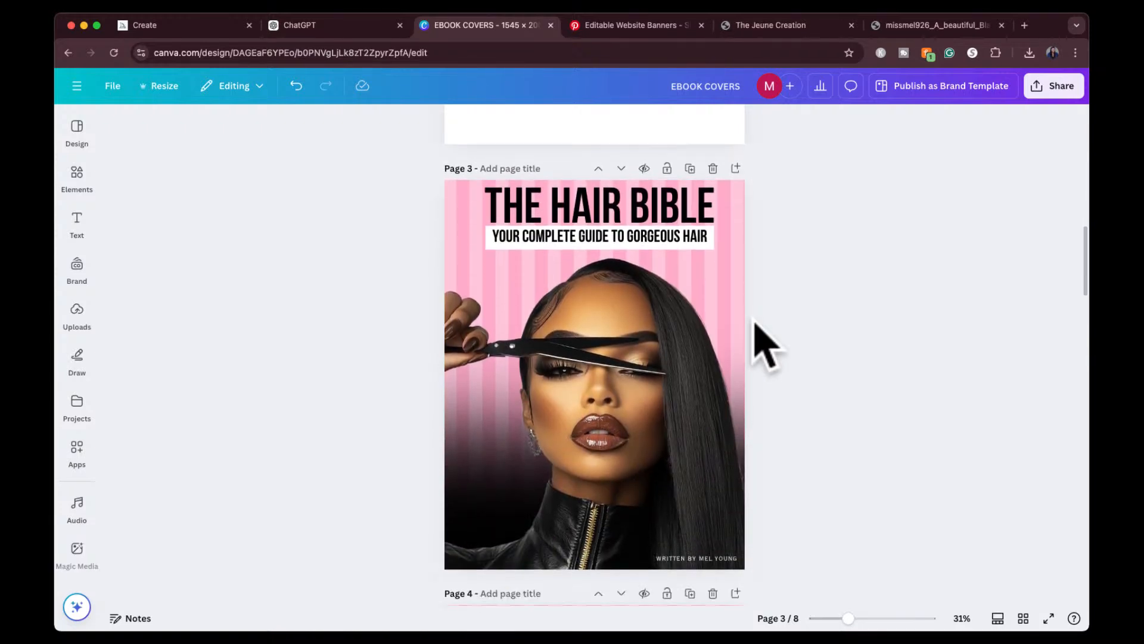
scroll(757, 324, "down", 1)
scroll(756, 325, "down", 10)
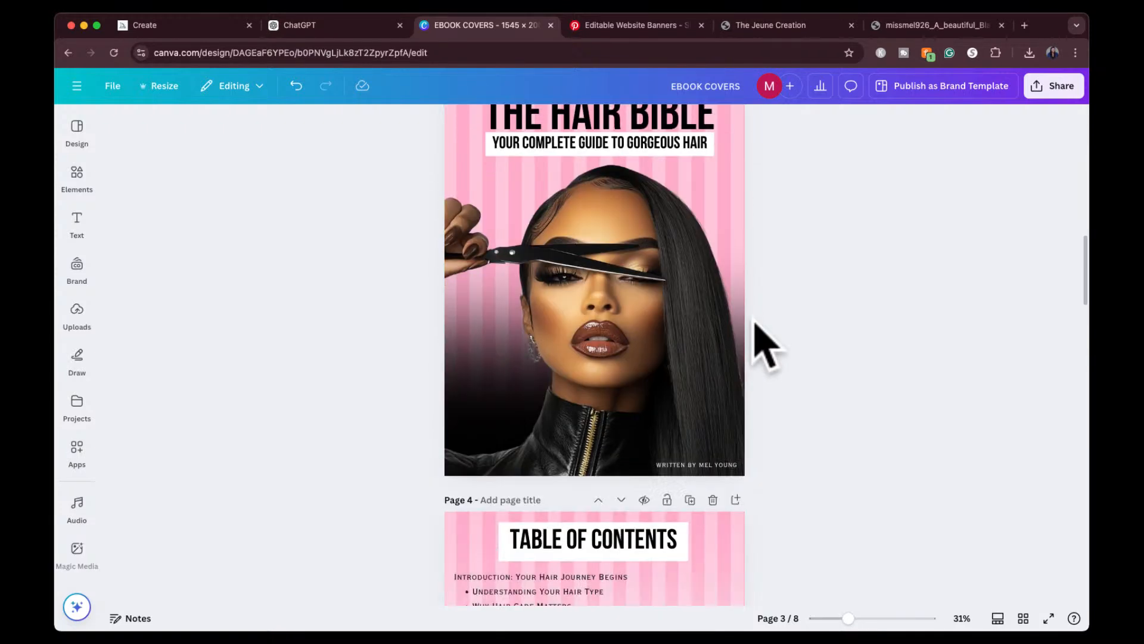
scroll(755, 325, "down", 5)
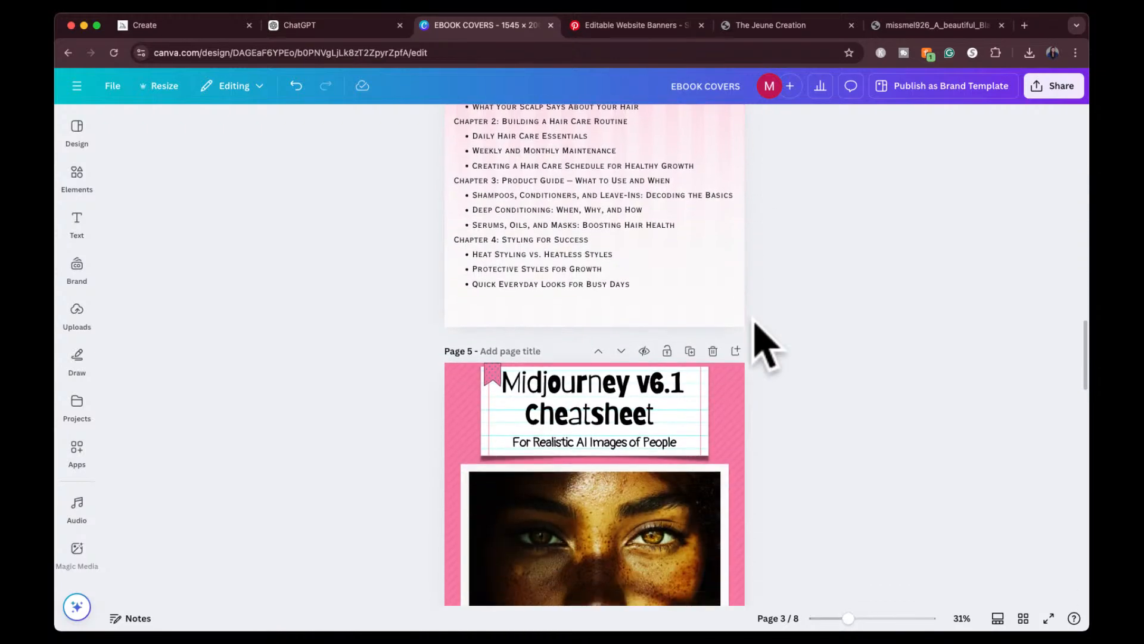
scroll(755, 325, "up", 4)
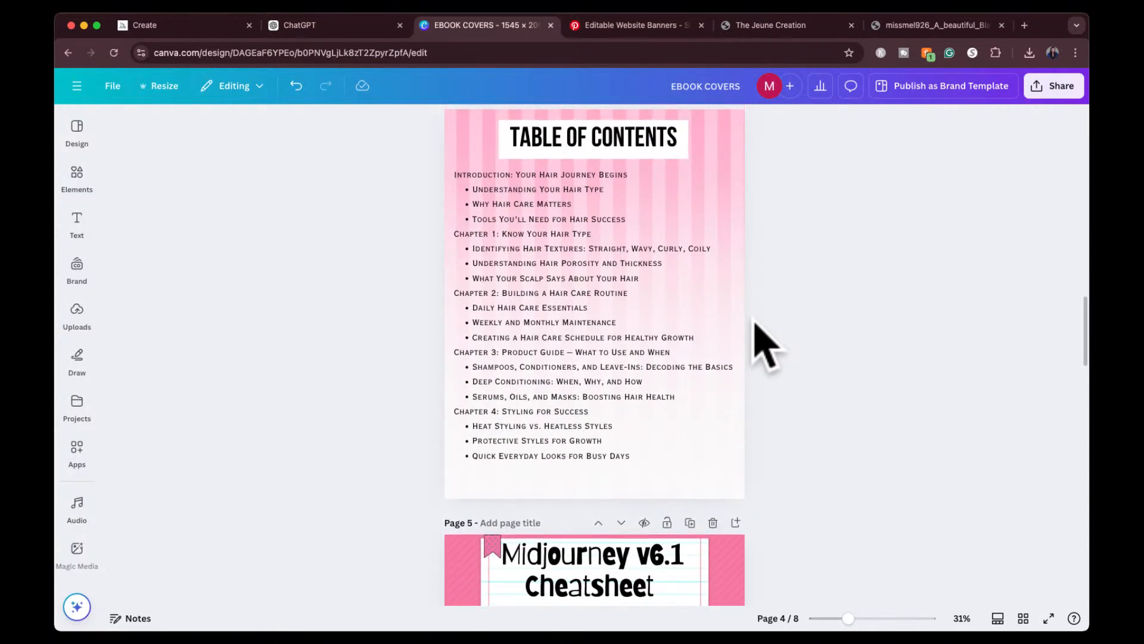
scroll(766, 346, "down", 4)
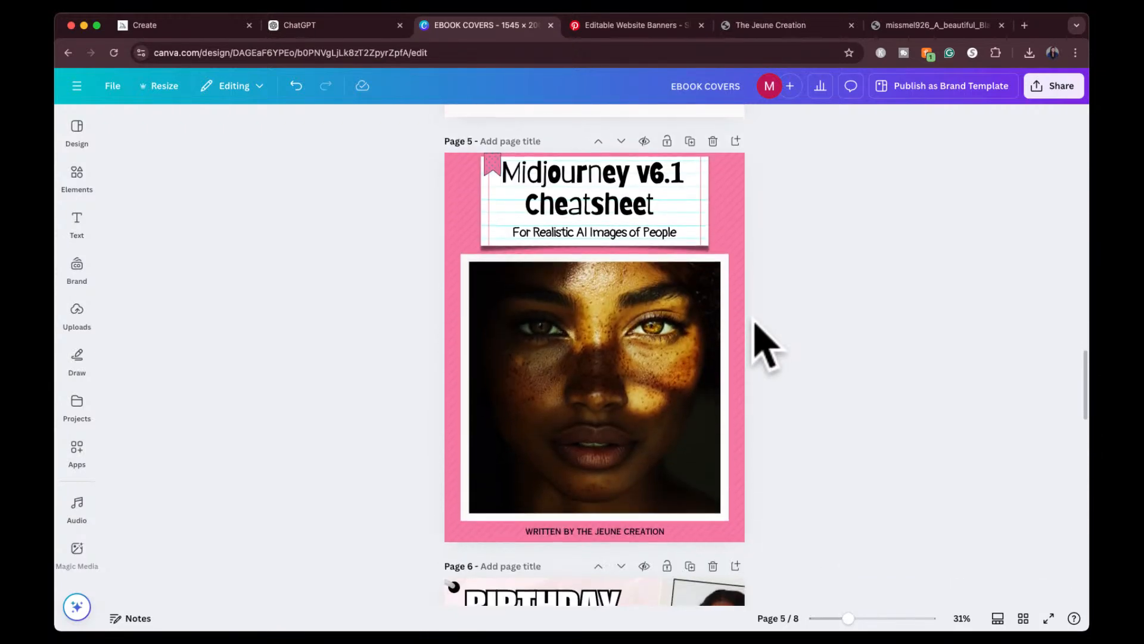
scroll(766, 345, "down", 6)
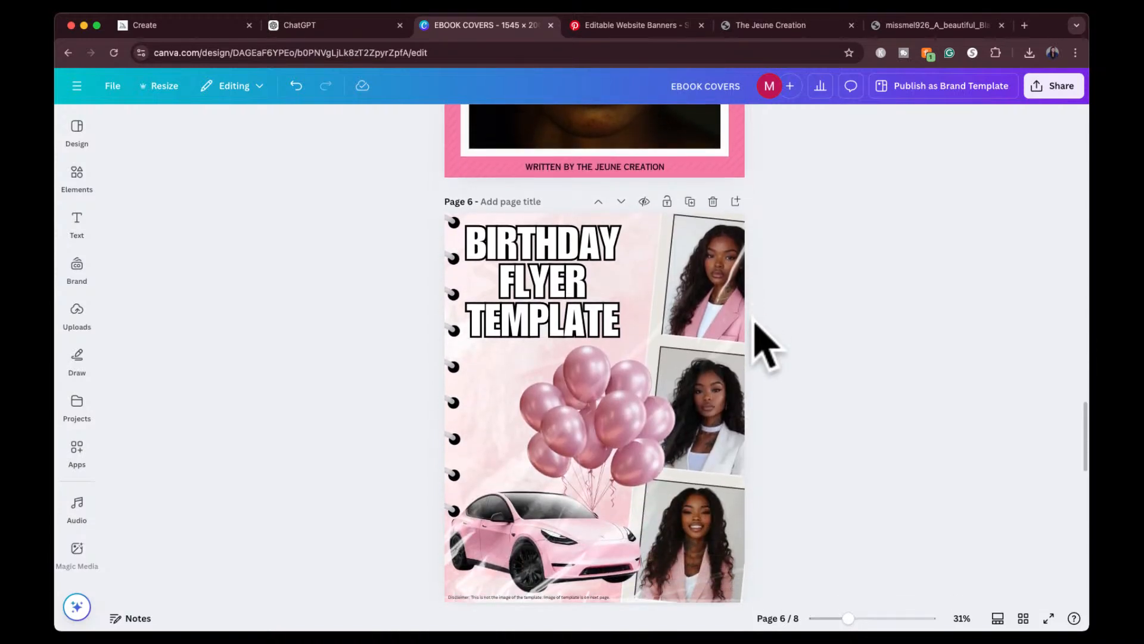
scroll(766, 346, "up", 1)
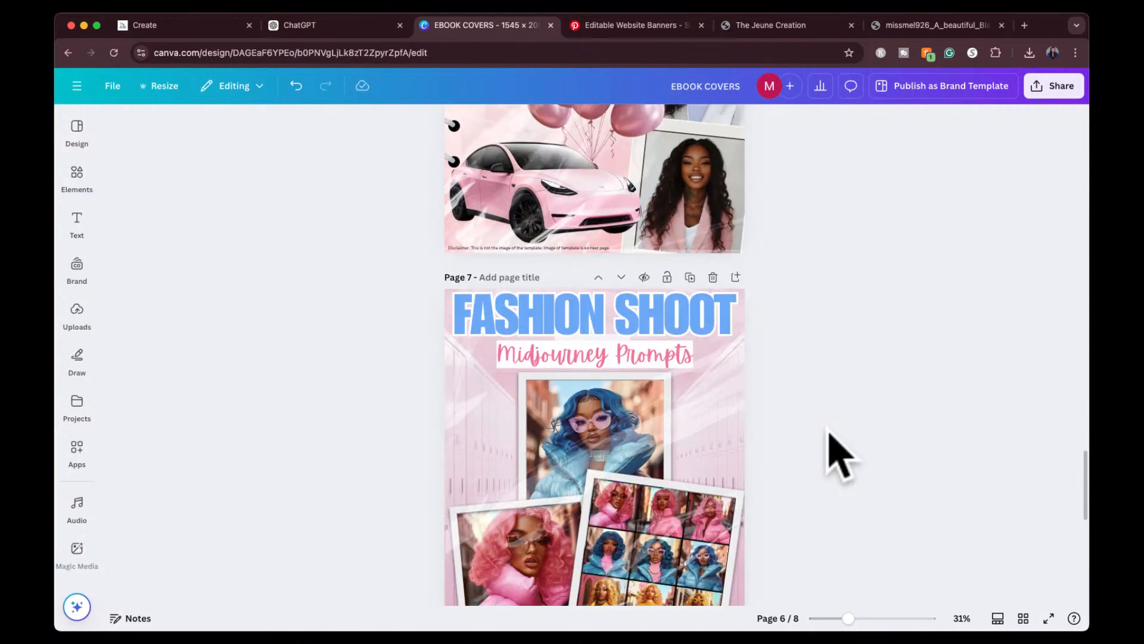
scroll(840, 456, "down", 4)
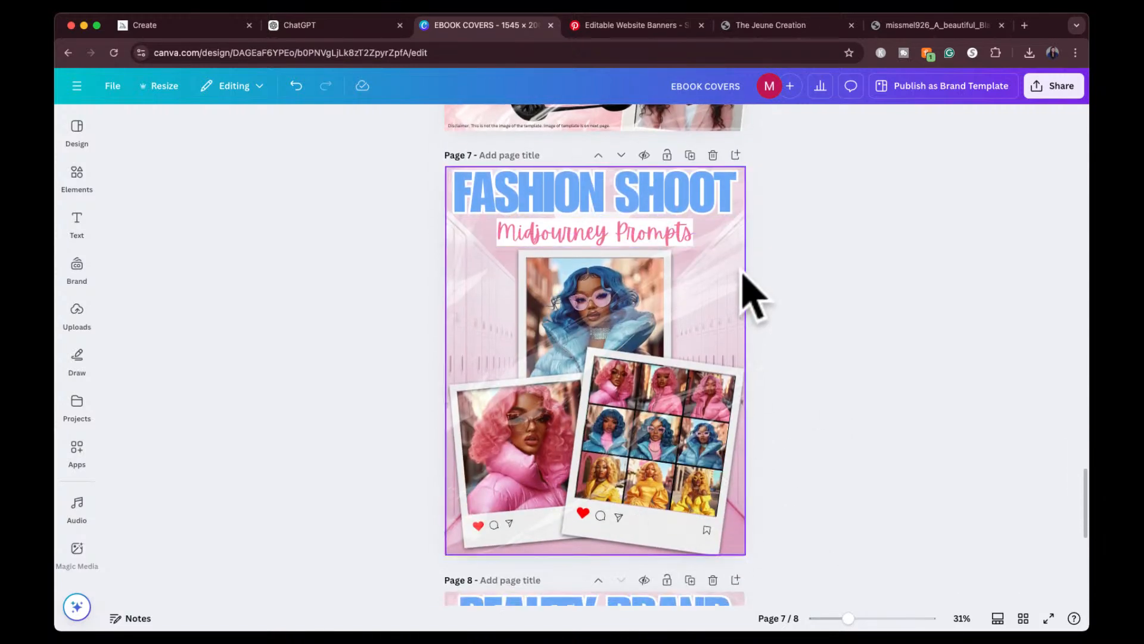
scroll(800, 439, "down", 3)
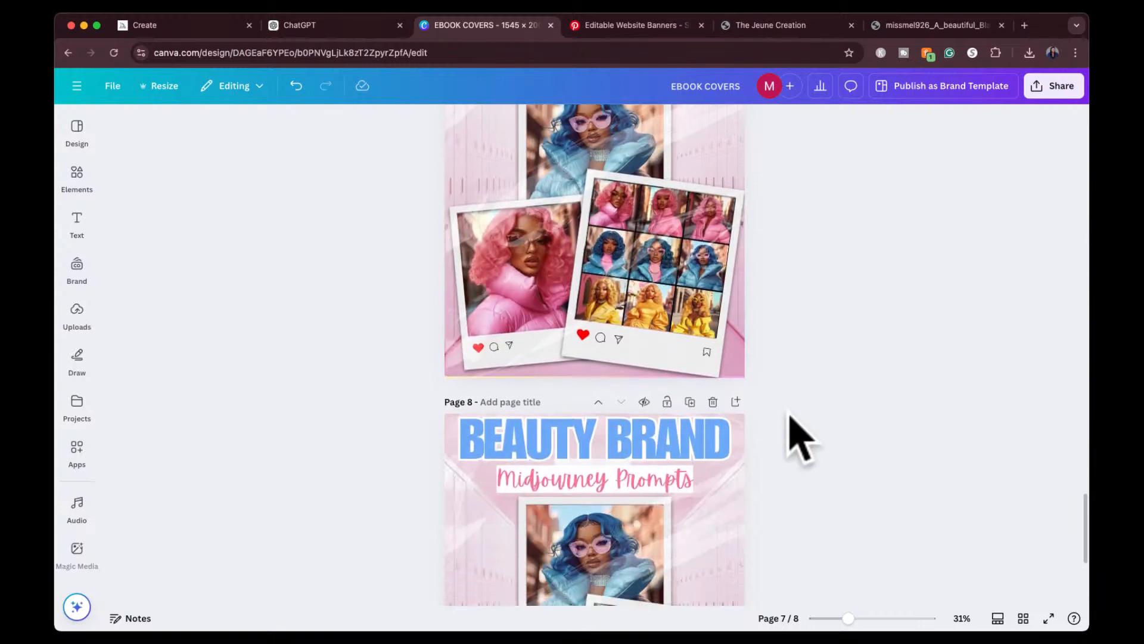
Return to the start of the design and compare the finished page 1 cover with the empty page 2
scroll(797, 439, "up", 3)
scroll(799, 439, "up", 15)
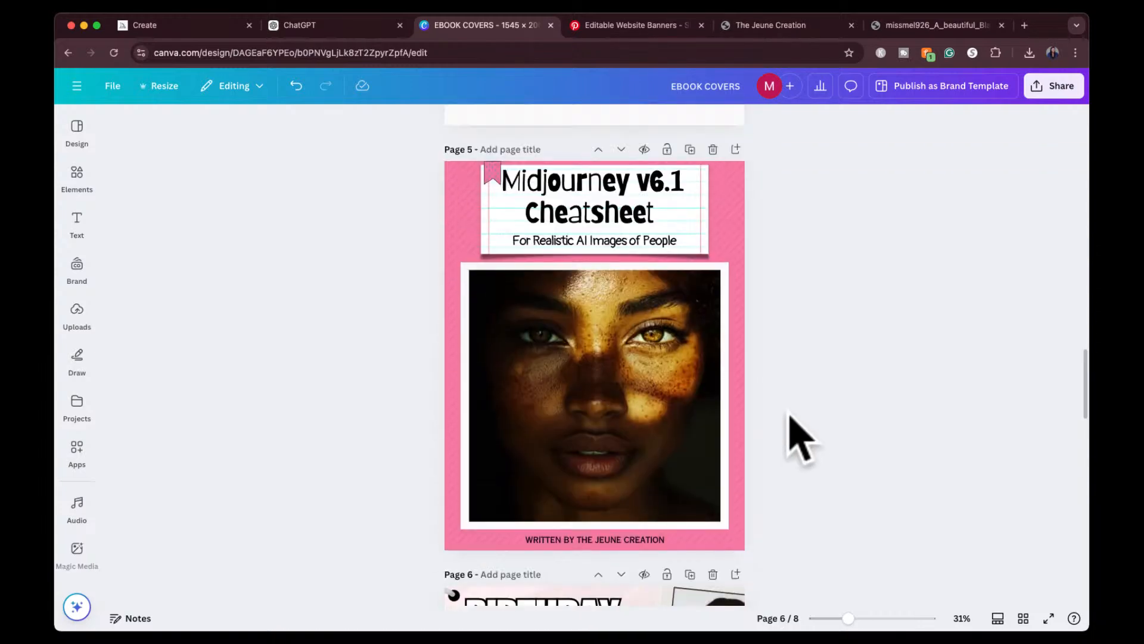
scroll(799, 439, "up", 15)
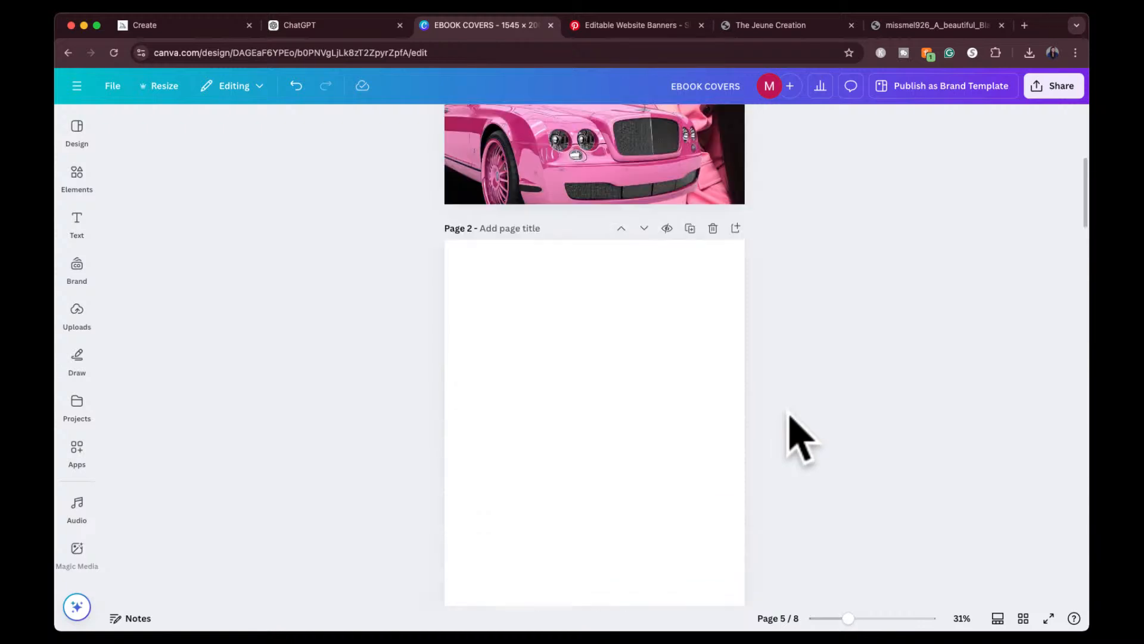
scroll(799, 440, "up", 1)
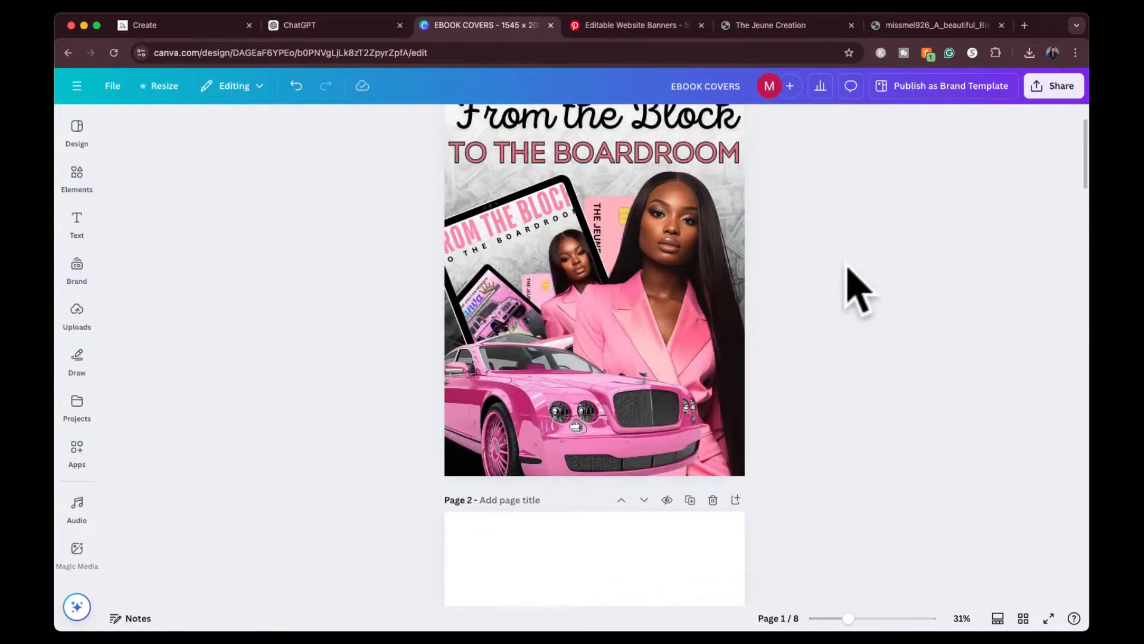
scroll(856, 288, "down", 4)
scroll(856, 289, "down", 3)
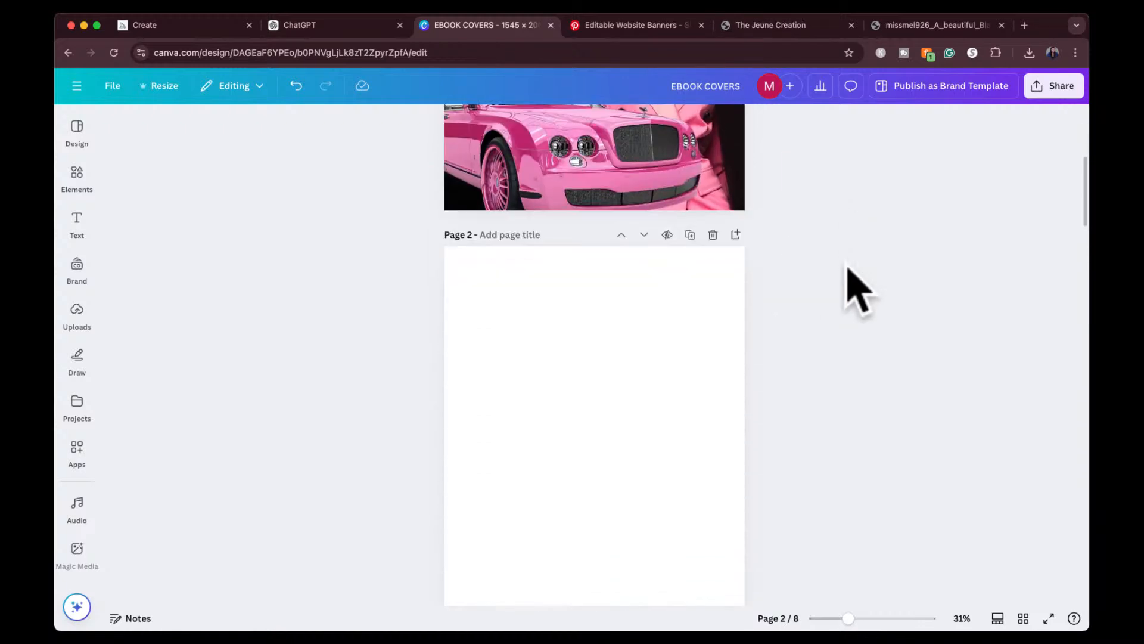
scroll(856, 288, "up", 6)
scroll(856, 289, "down", 3)
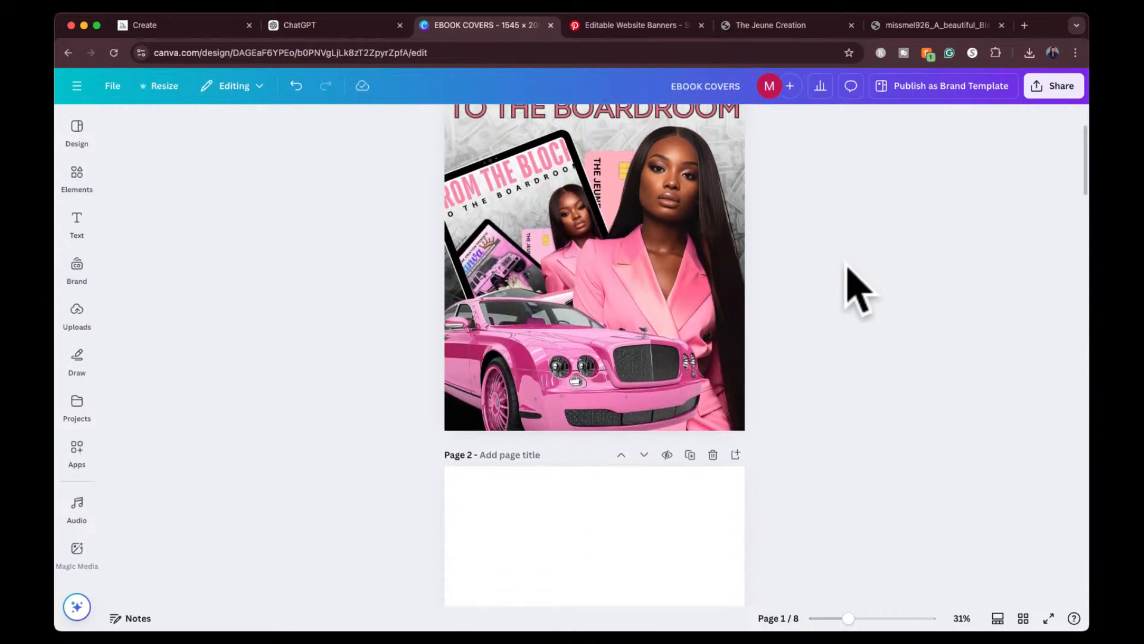
scroll(856, 289, "down", 5)
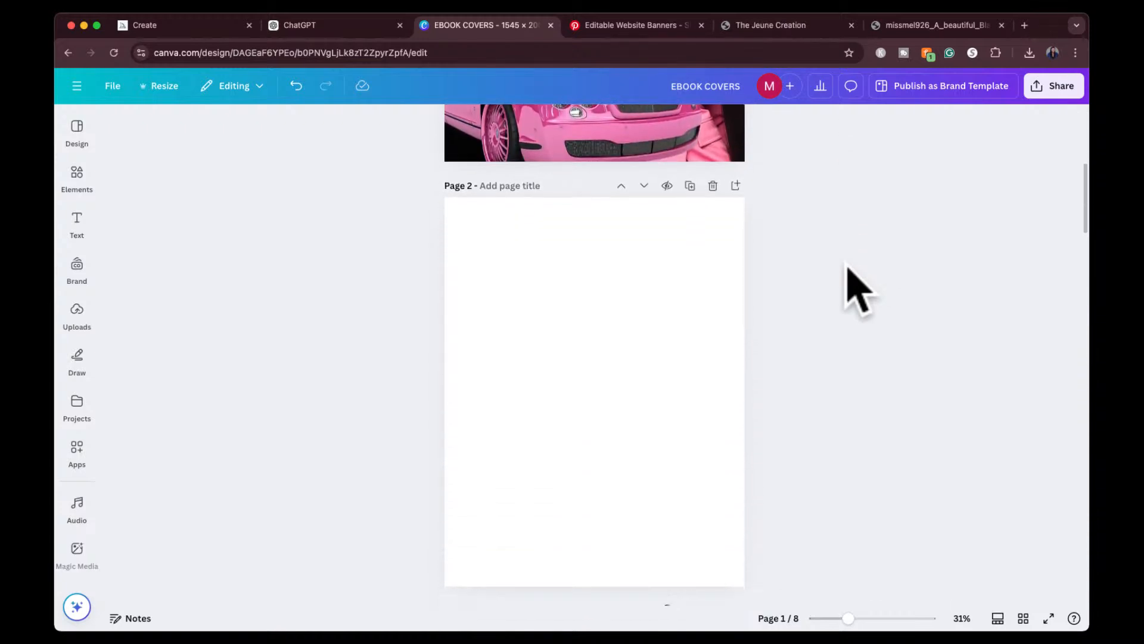
Switch to ChatGPT and attach the green character image to a new message in the open chat
left_click(326, 27)
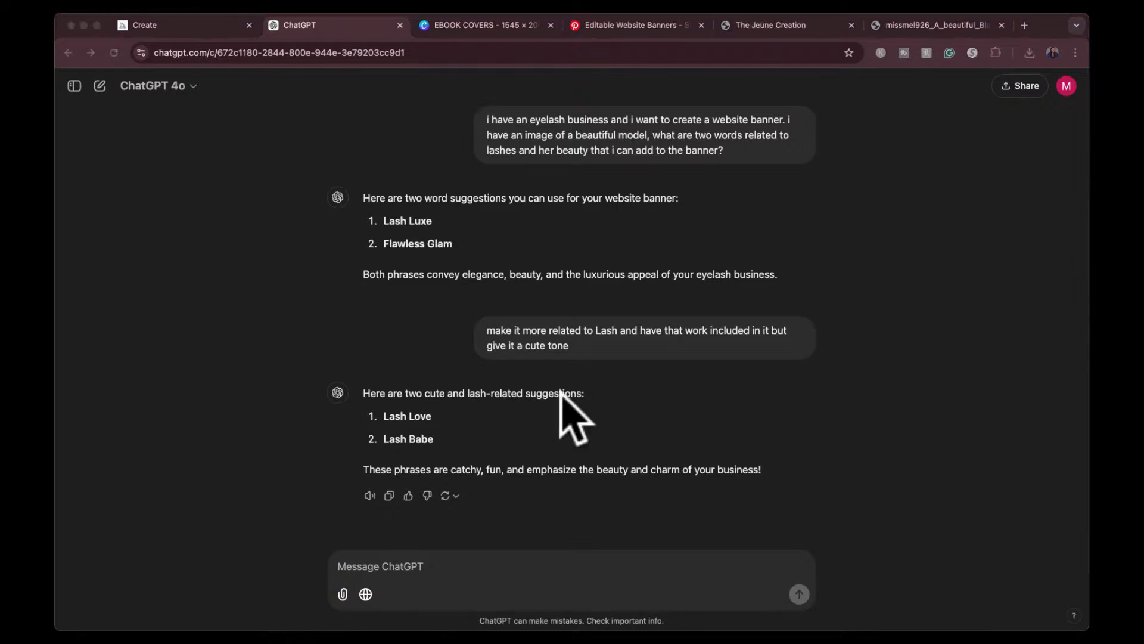
left_click(543, 424)
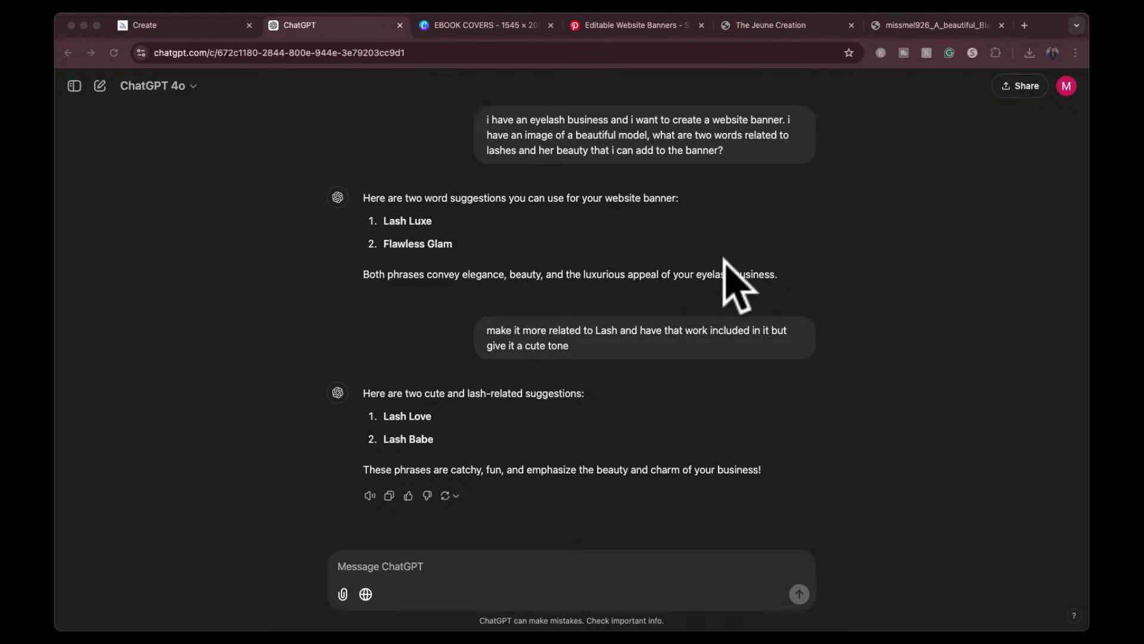
left_click_drag(755, 266, 375, 566)
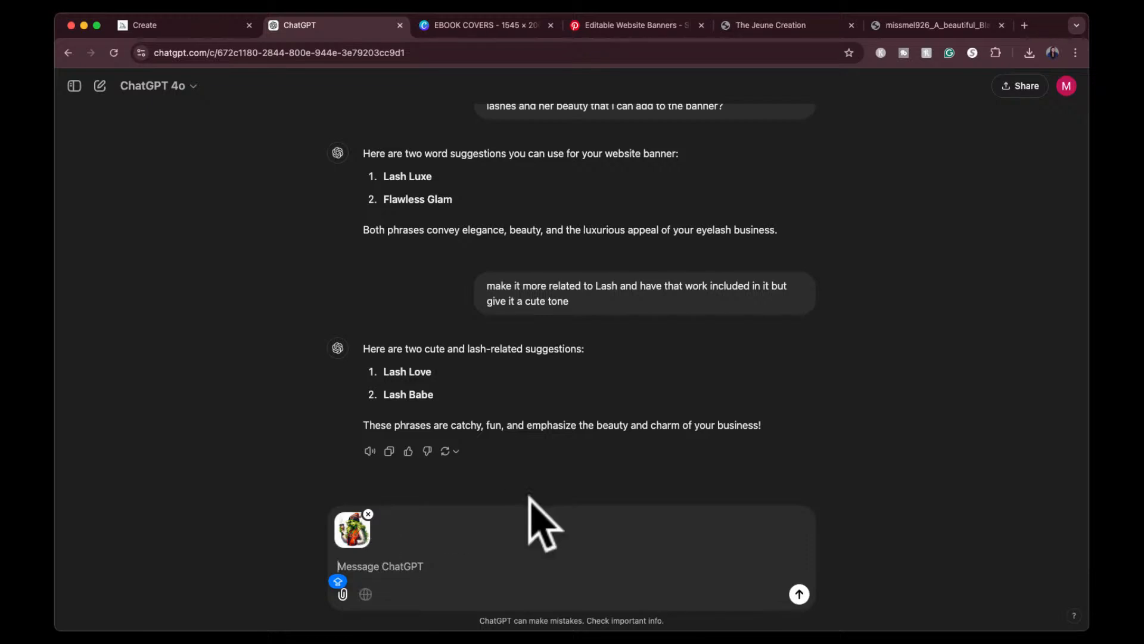
Ask for the Midjourney prompts for the attached image, wanting it to be "grinchmas themed cute boss babe grinch", and read the reply
type("GIVE ME ")
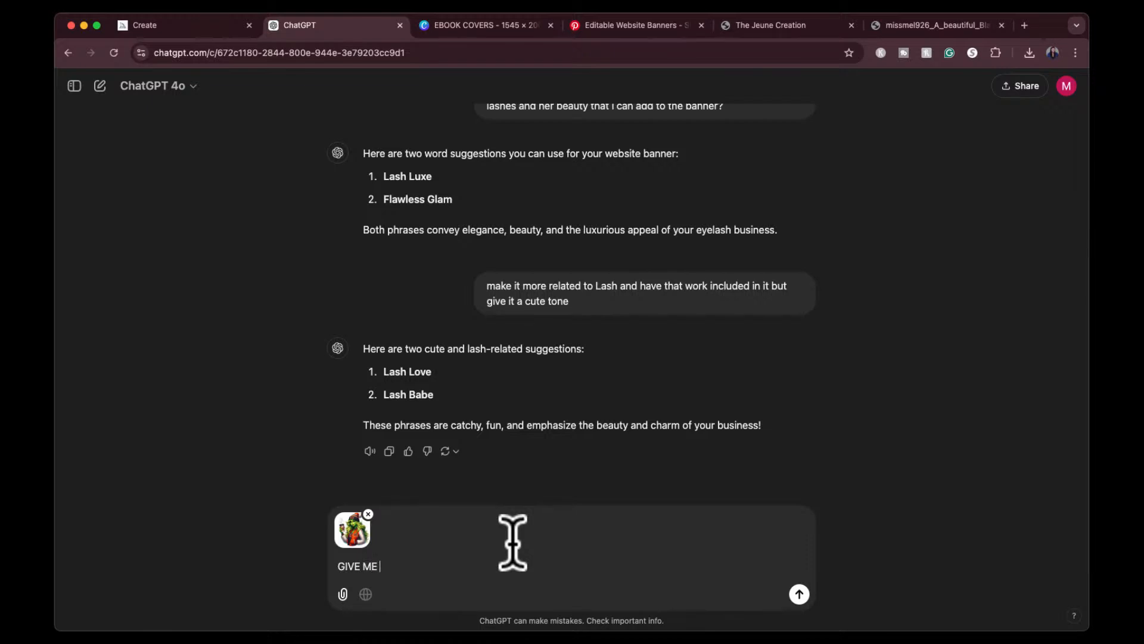
type("H")
key("BackSpace")
type("give me the midjourney prompt")
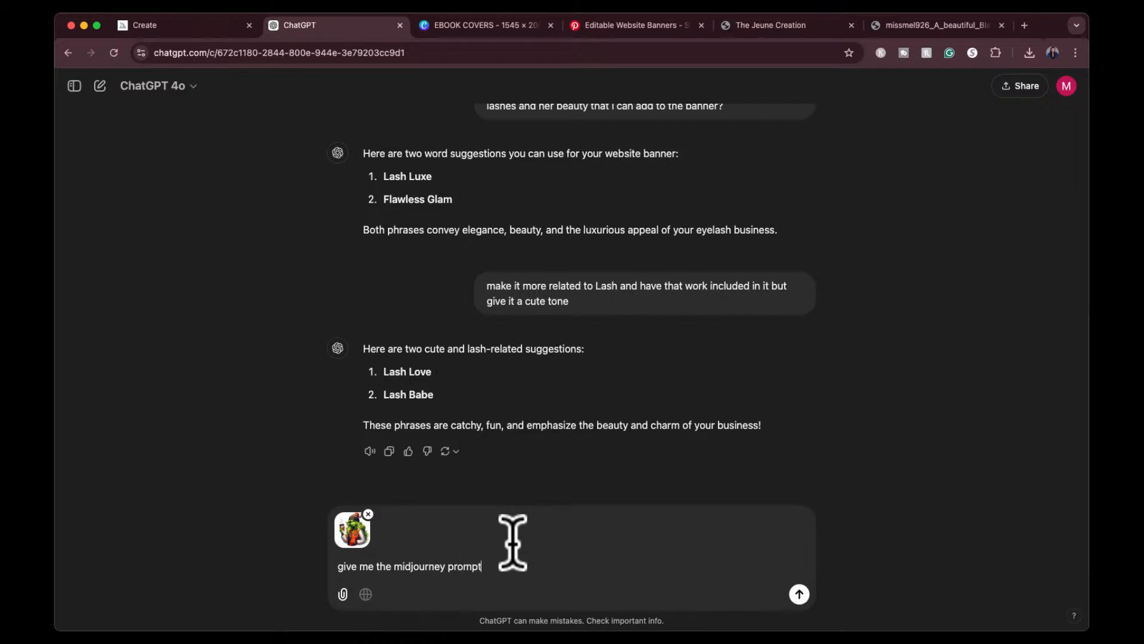
type("s i d")
type("r this ")
type("image, i want i")
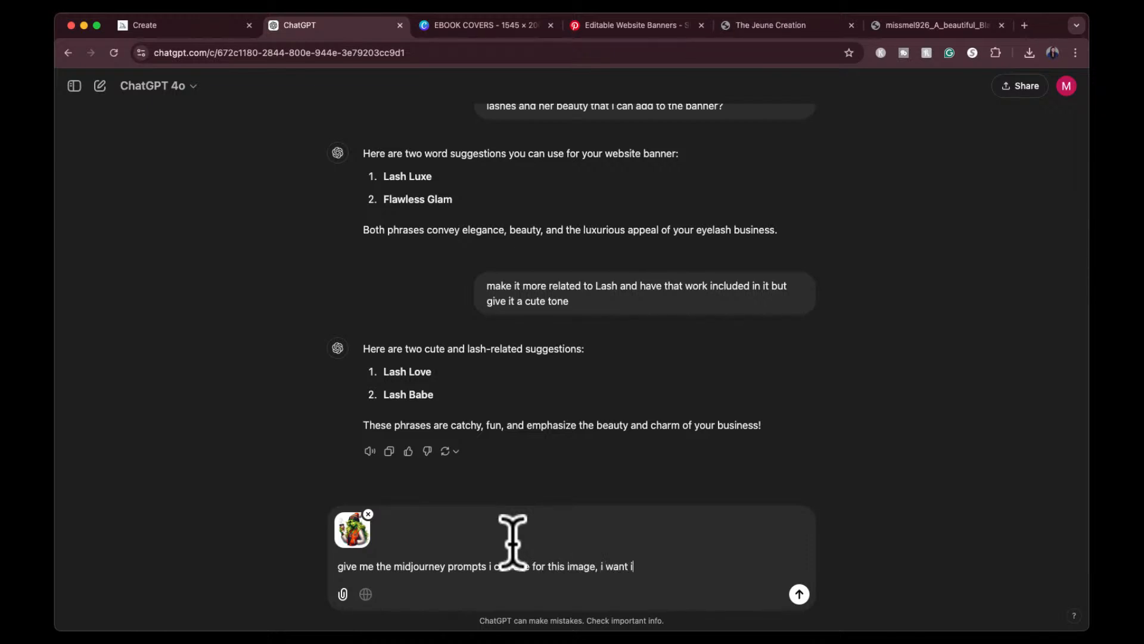
type("t to be grinchmas themed")
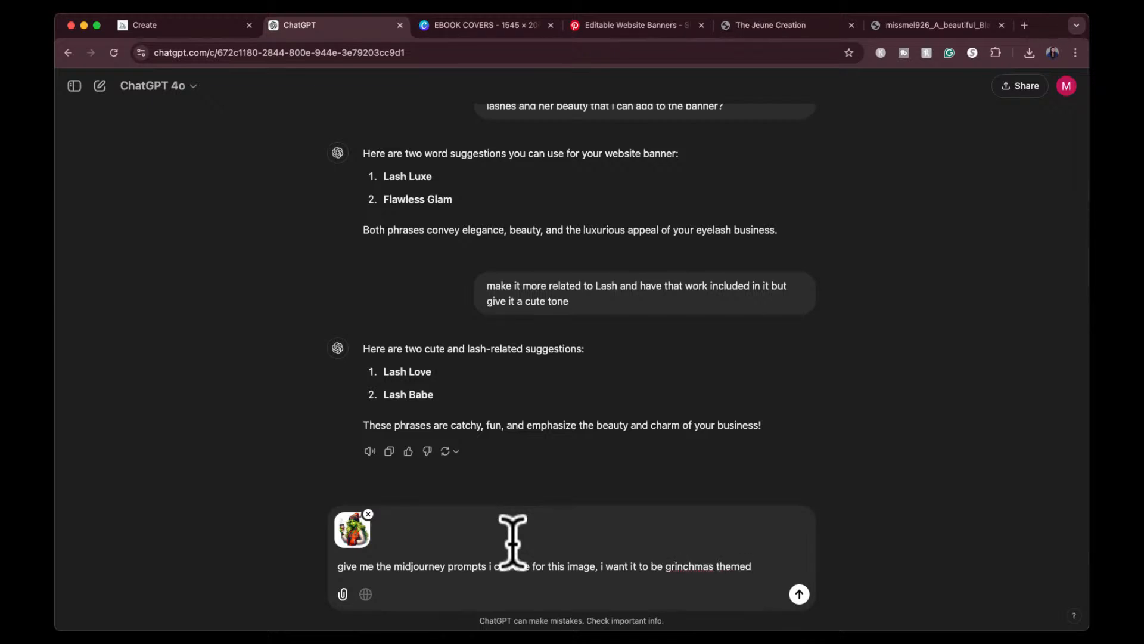
type(" cute boss babe grinch")
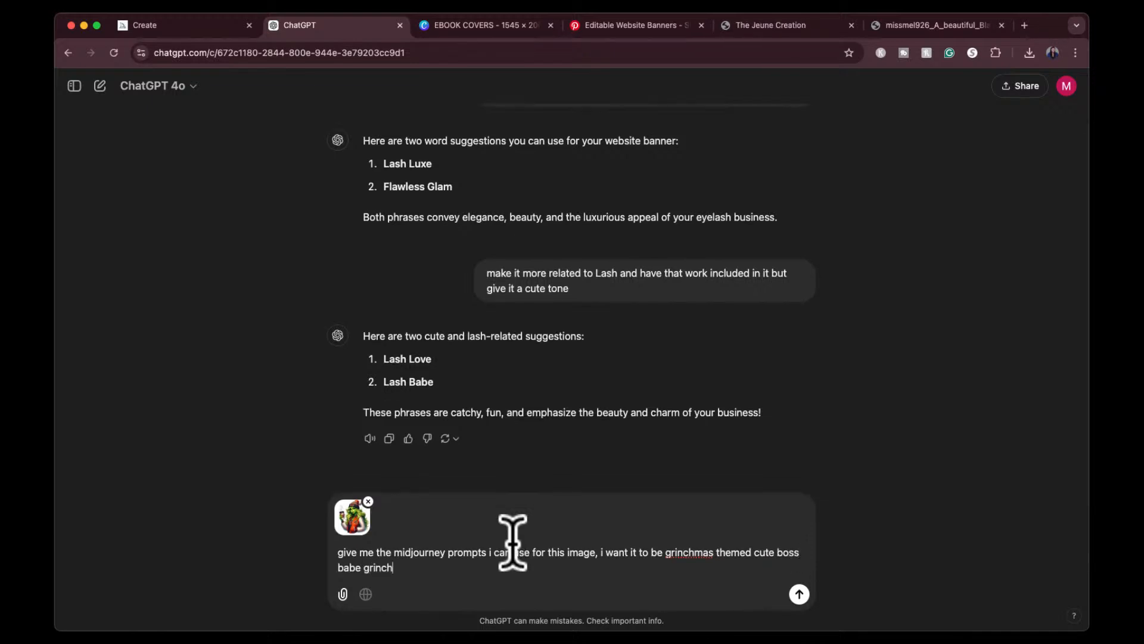
key("Return")
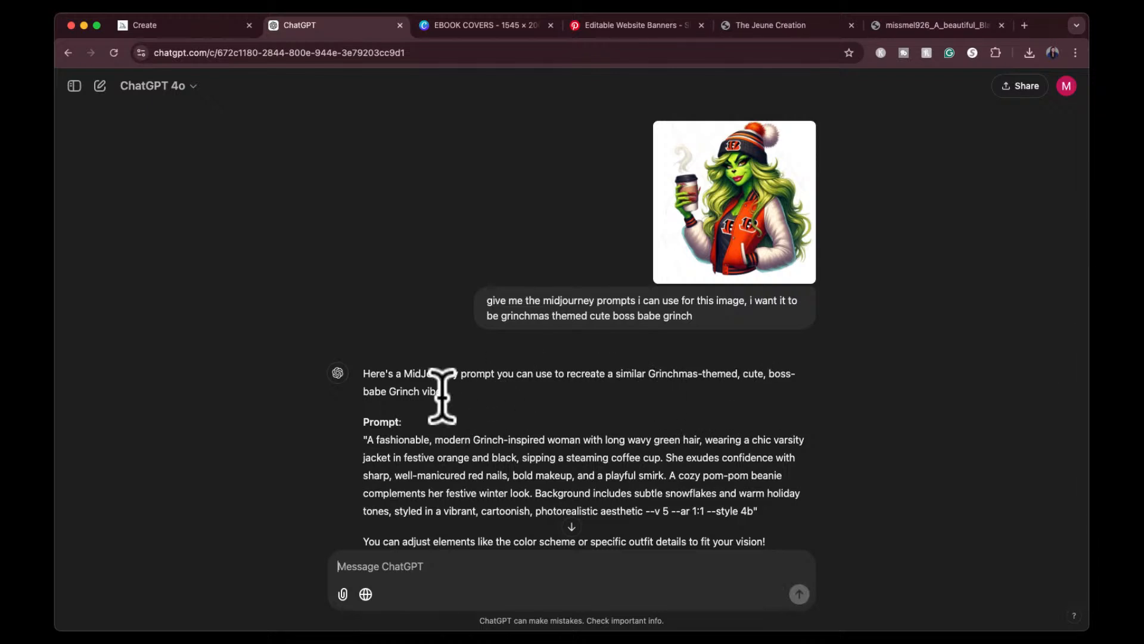
scroll(441, 395, "down", 2)
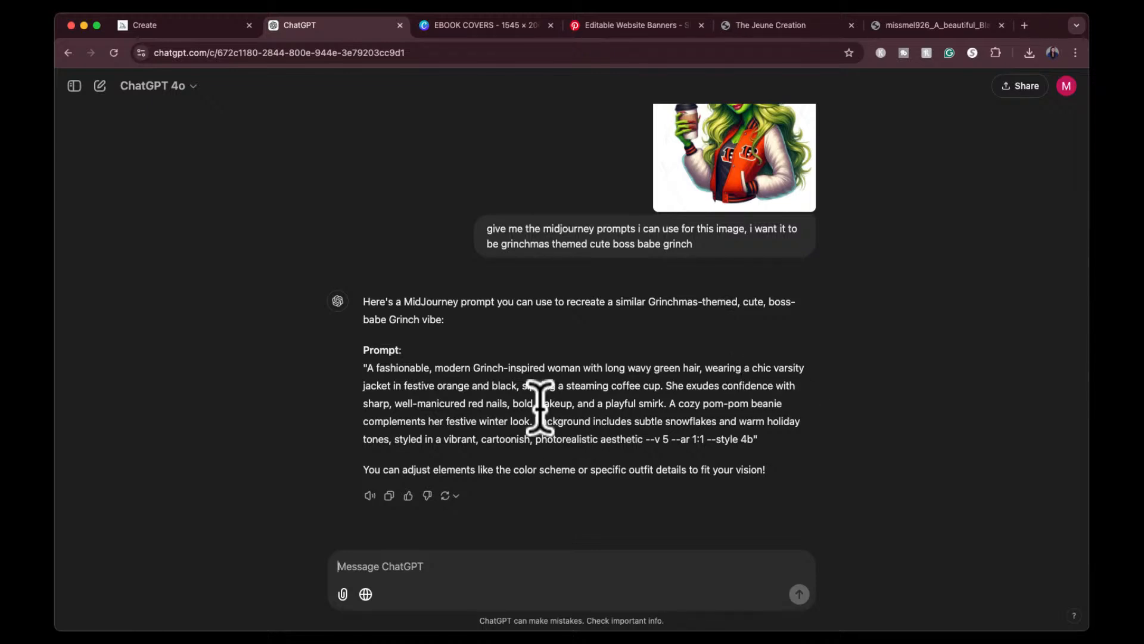
scroll(540, 406, "up", 2)
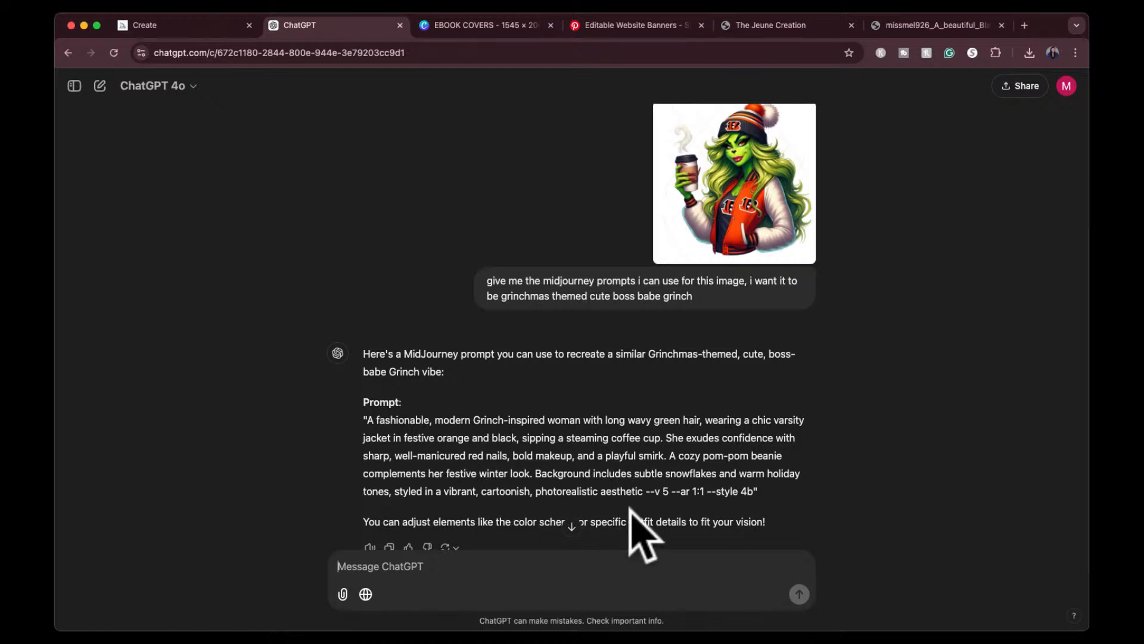
scroll(652, 522, "down", 1)
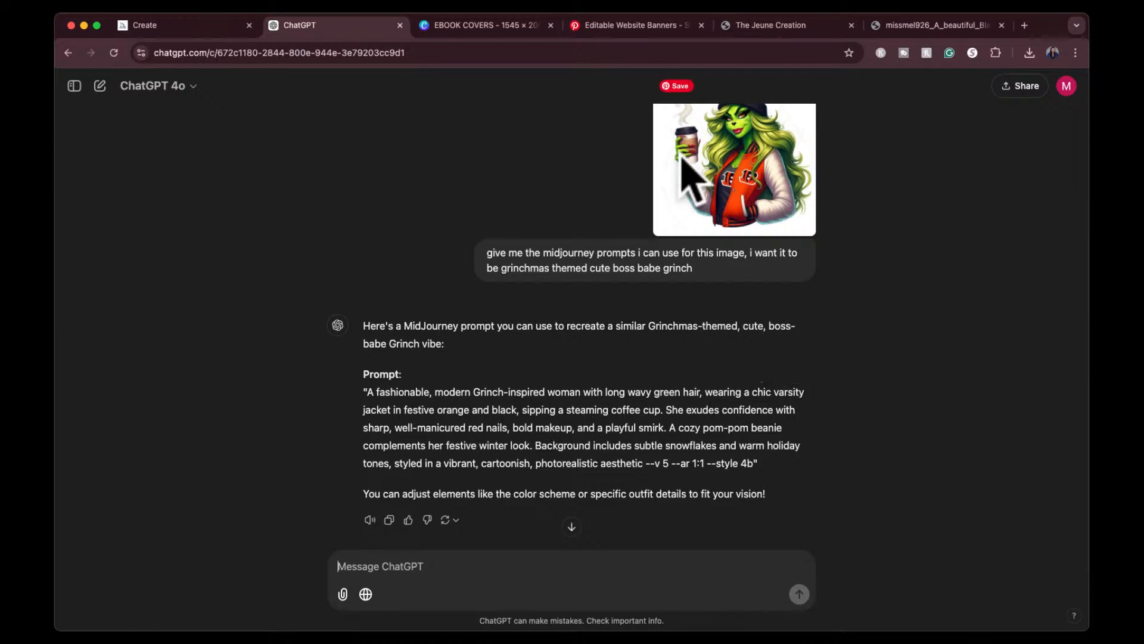
Ask ChatGPT, as a boss babe creating an ebook on teaching other women how to be boss babes, what the ebook's title can be
left_click(494, 23)
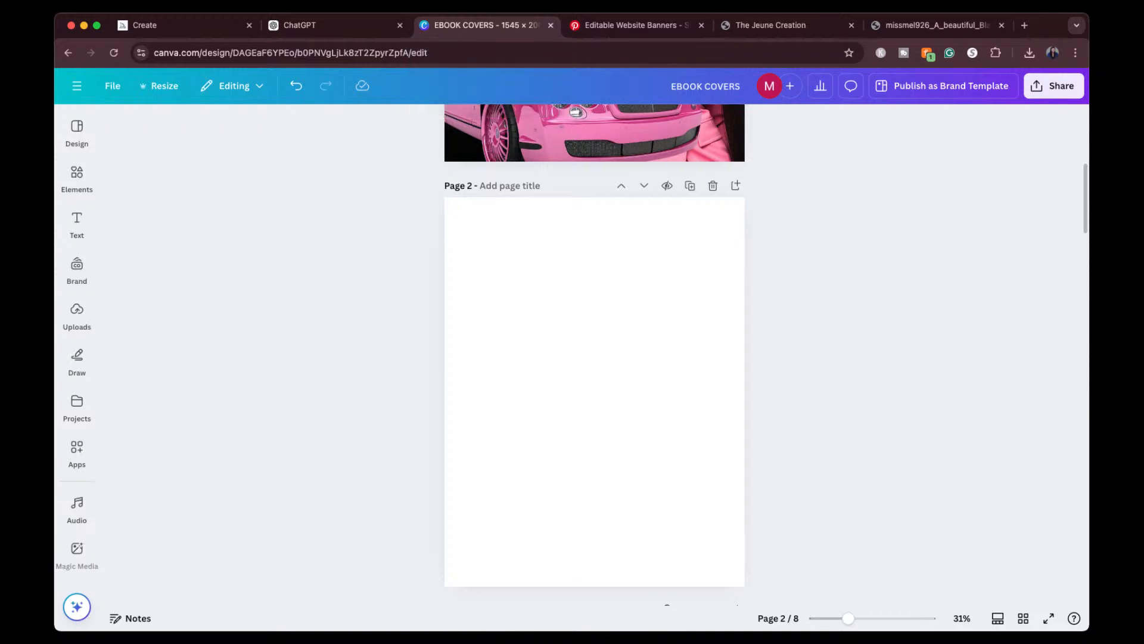
left_click(352, 25)
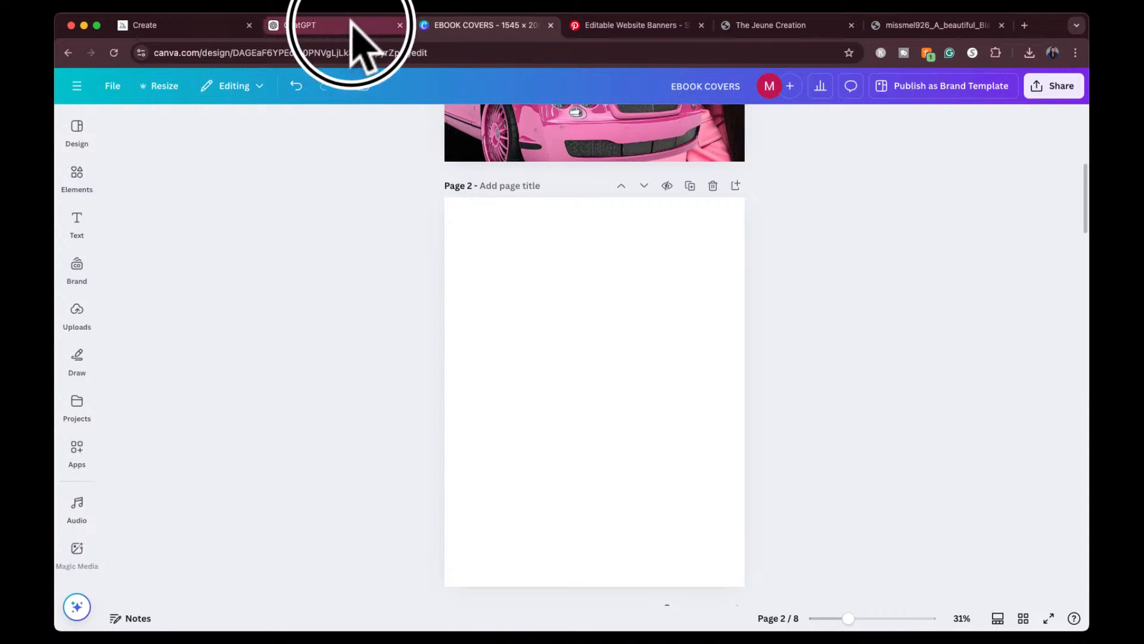
scroll(565, 523, "down", 1)
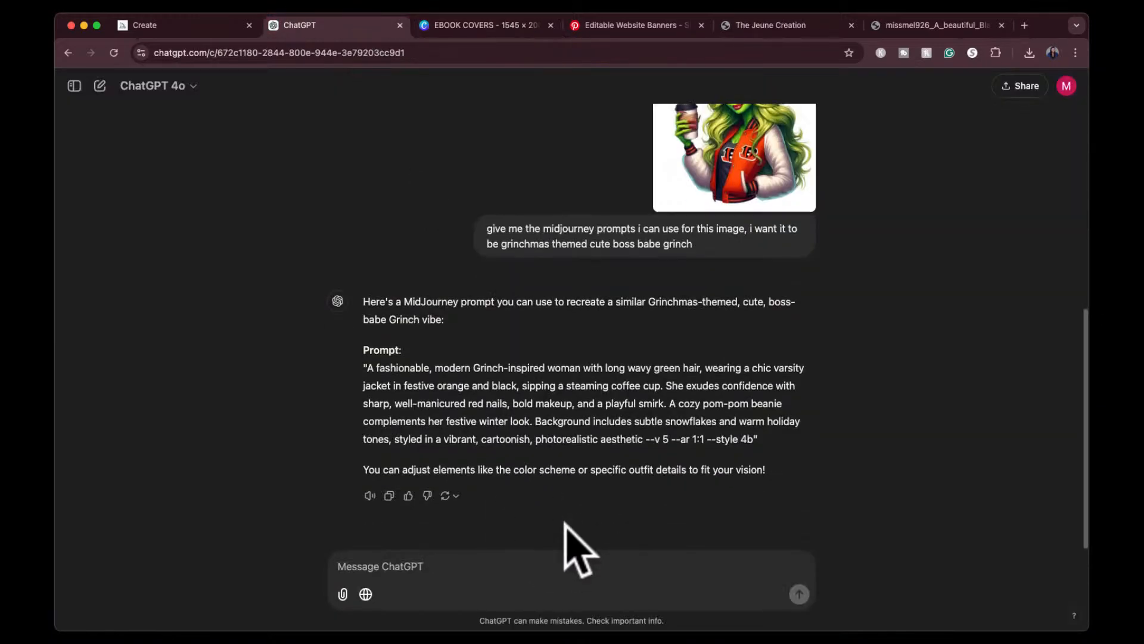
left_click(565, 561)
type("i am")
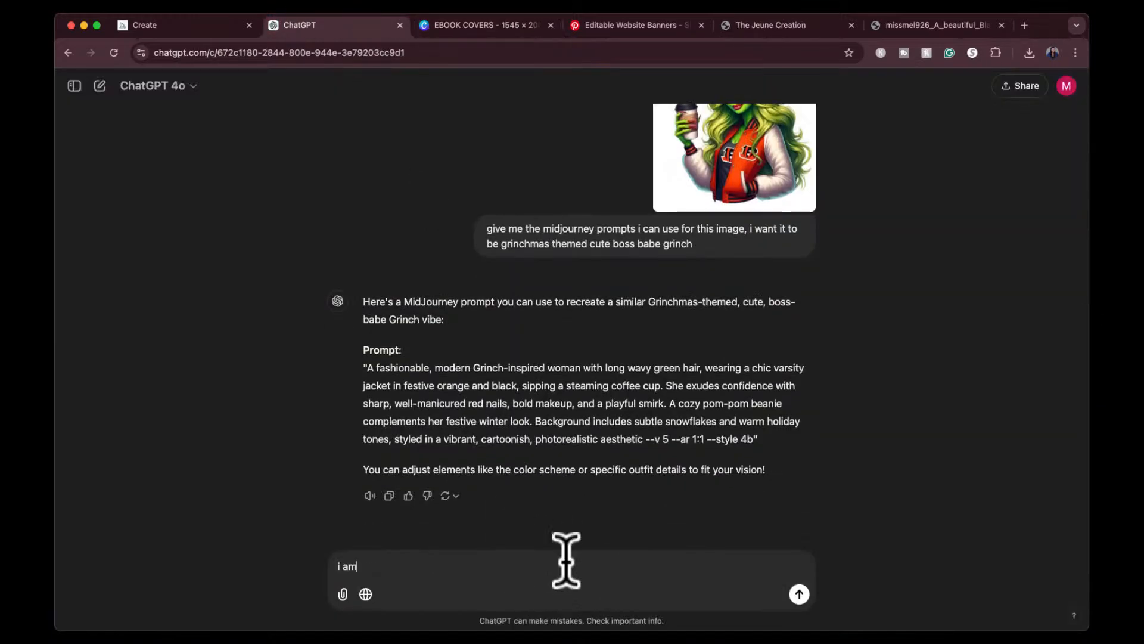
type(" a boss babe and i want to c")
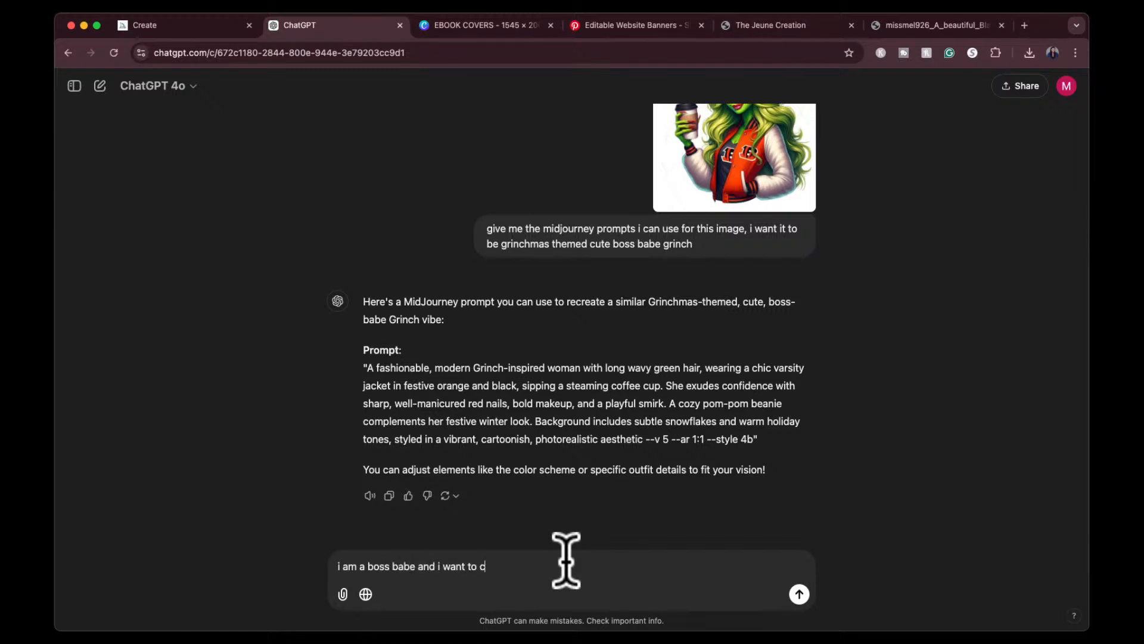
type("reate an ebook ")
type("c")
type("n teaching other w")
type("oman h")
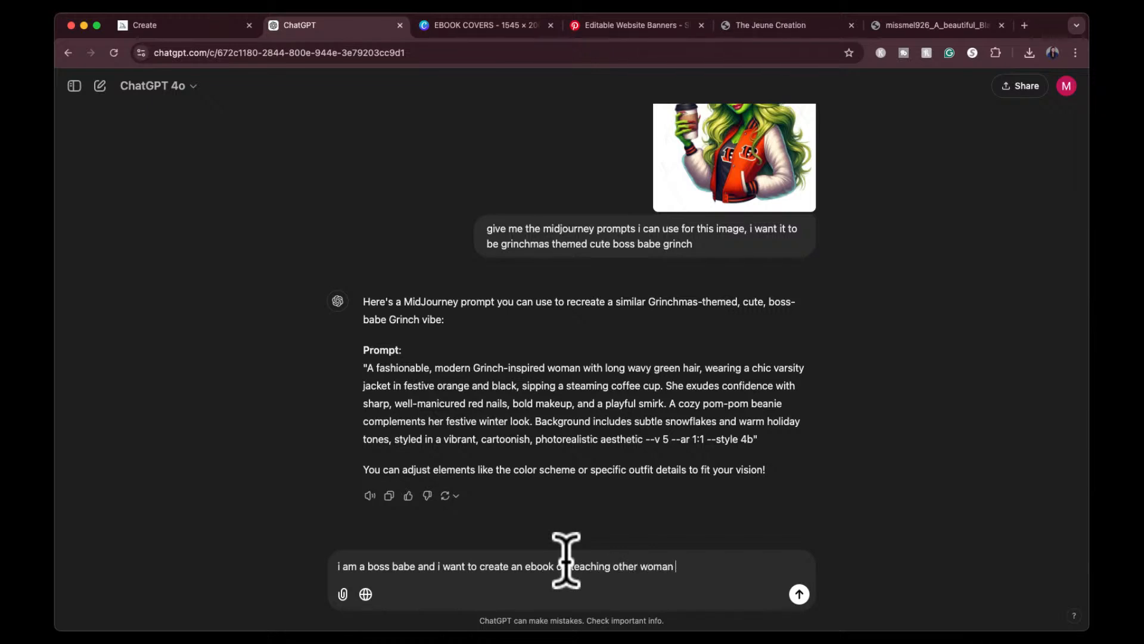
key("BackSpace")
key("BackSpace")
key("BackSpace")
key("BackSpace")
type("en how to be boss babes, what c")
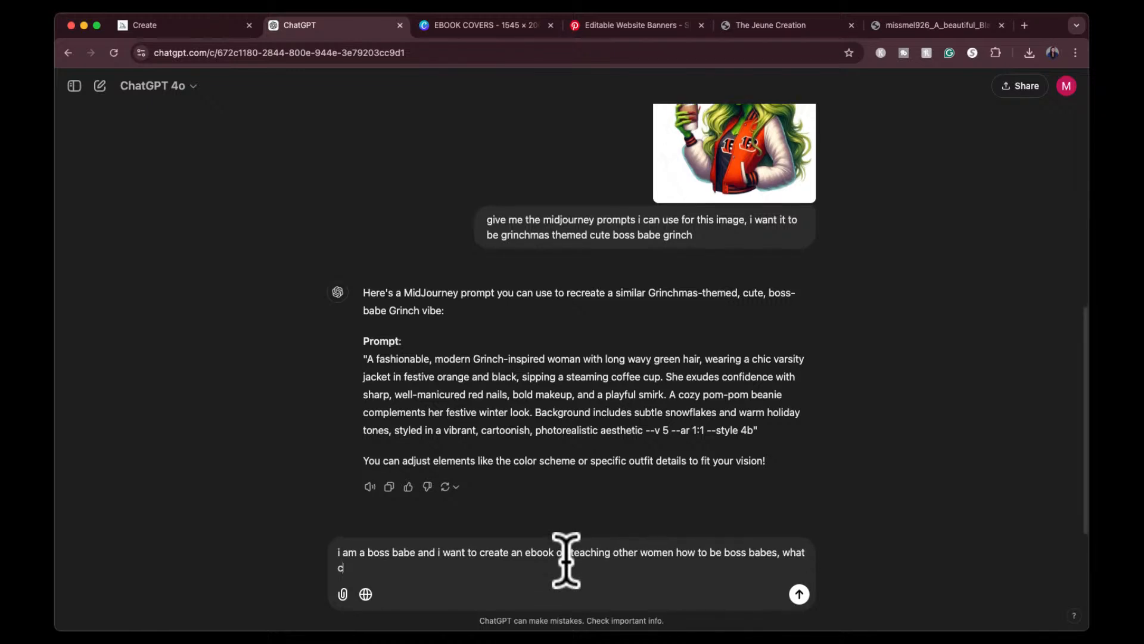
type("an the title of my ebook be")
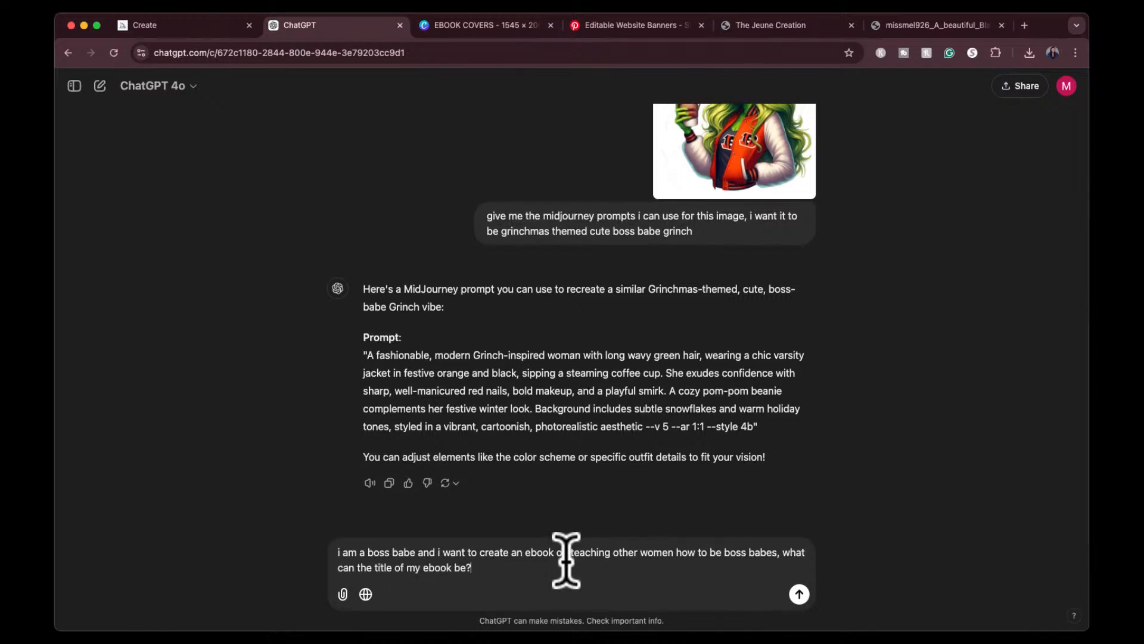
type("?")
key("Return")
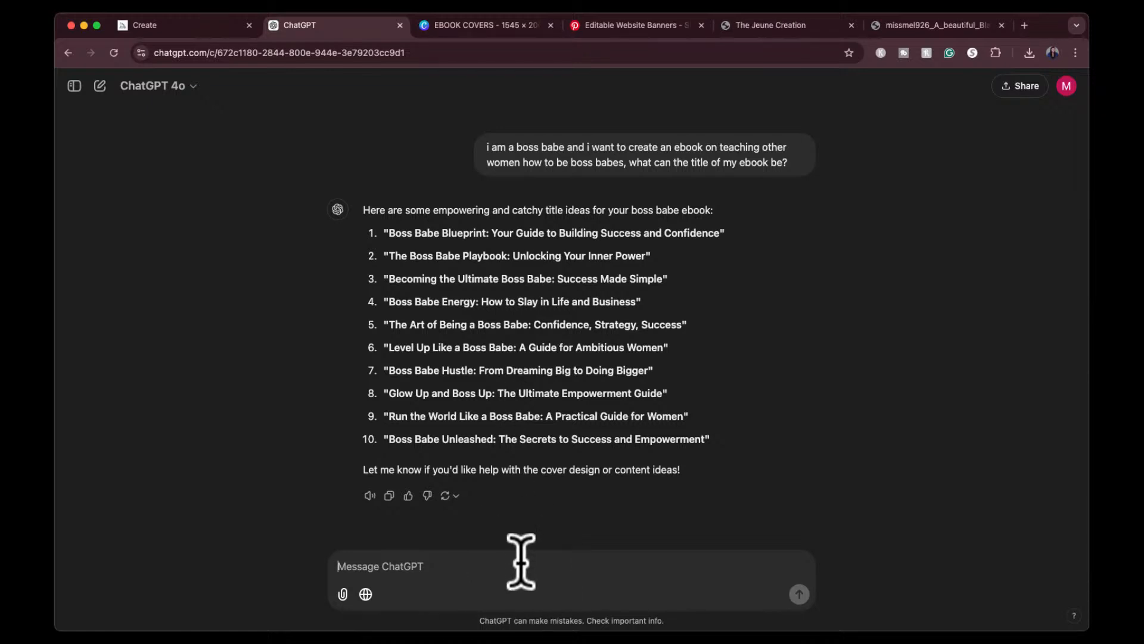
Request shorter titles without colons, centered around creating AI content, and highlight the title "AI Content Queen"
type("make")
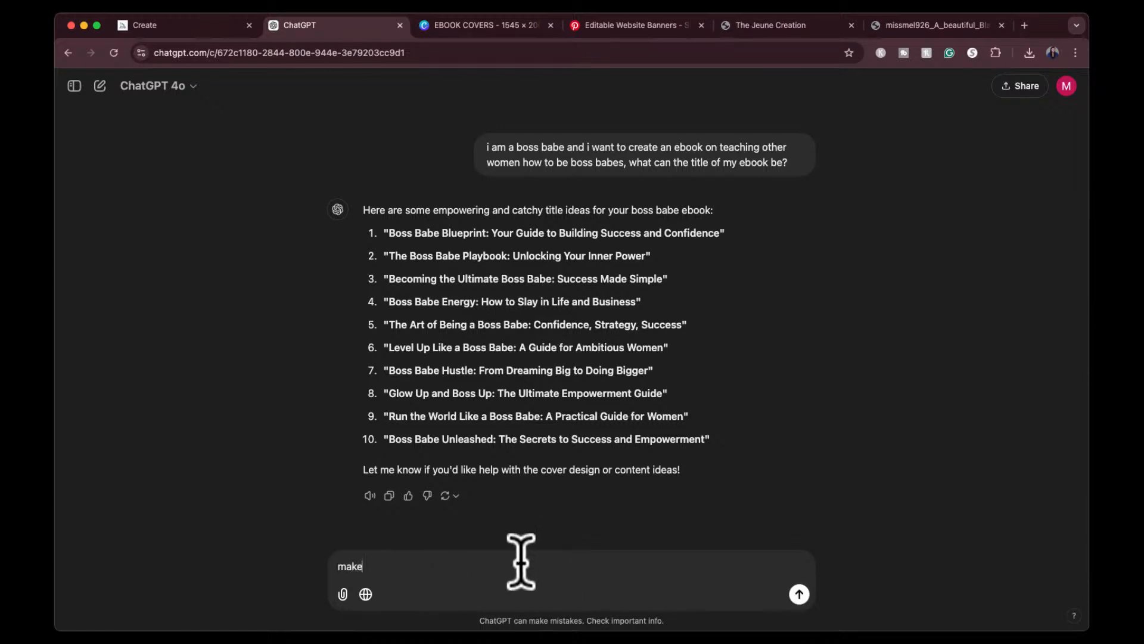
type(" it shorter, no colons, and ma")
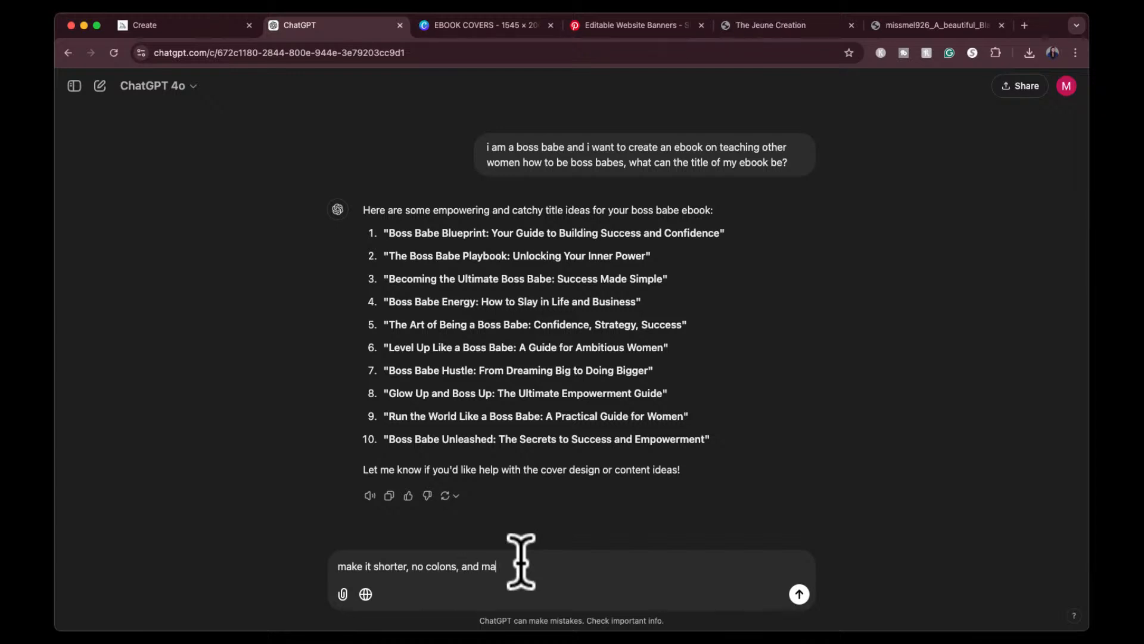
type("ke it centered around creating ai conte")
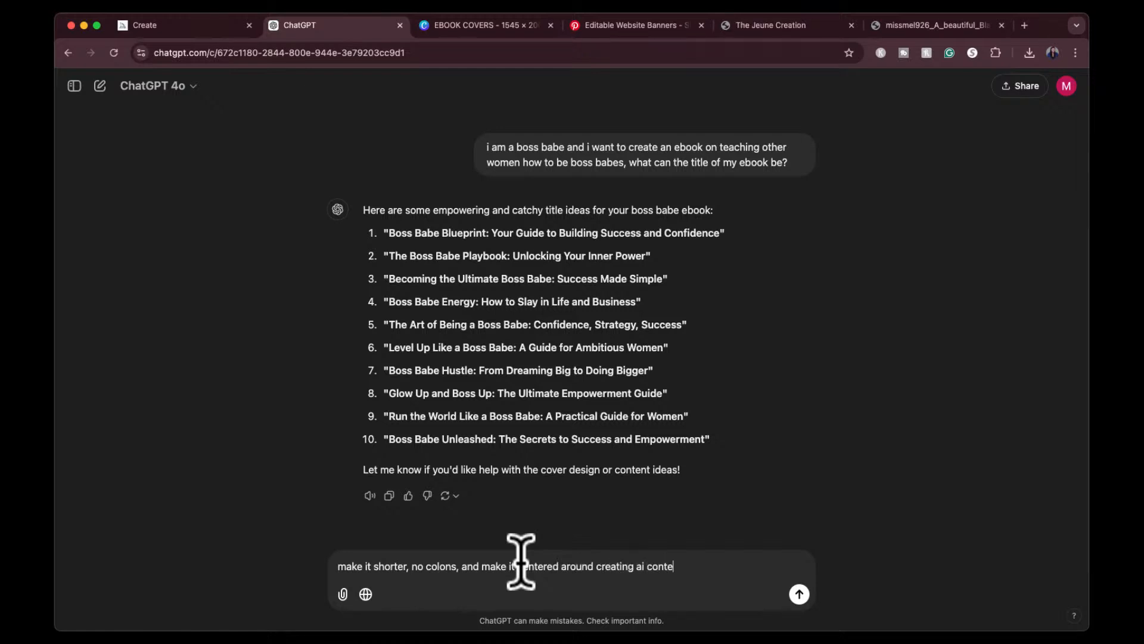
type("nt")
key("Return")
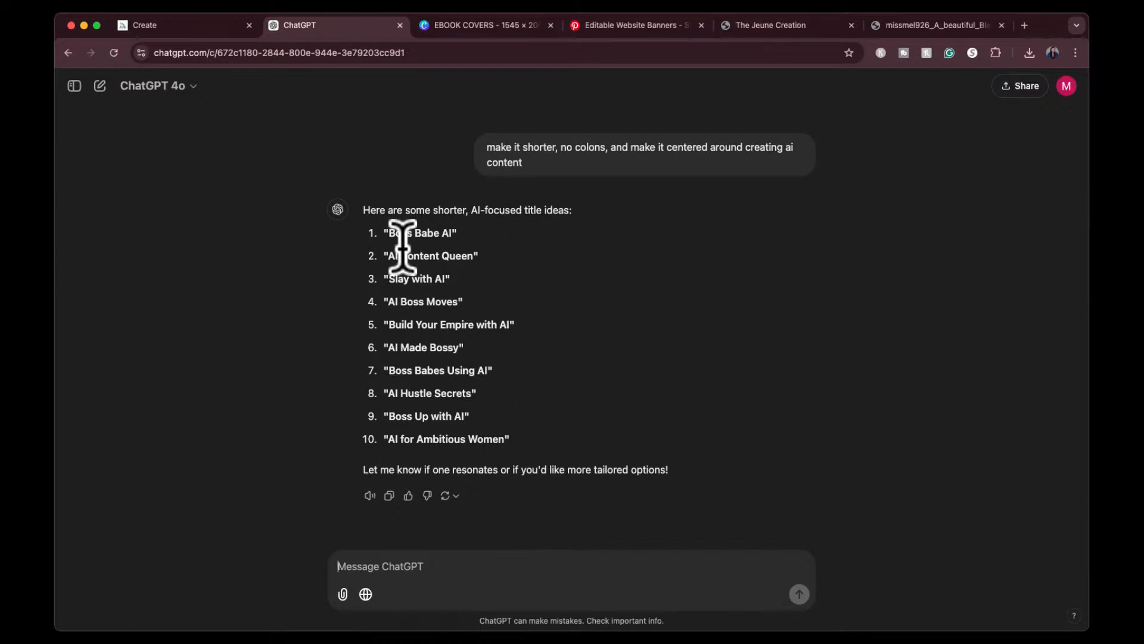
left_click_drag(387, 256, 473, 256)
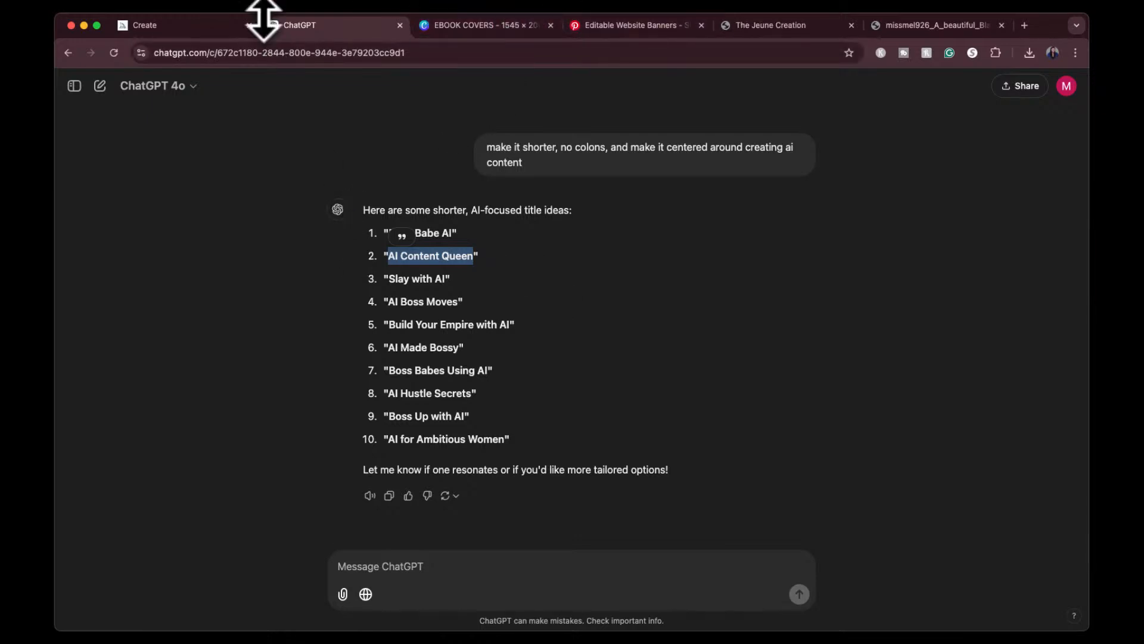
Switch to Midjourney and write a prompt for a photorealistic, confident black boss babe in pink suit, long black hair, bold makeup, canon camera, cute aesthetic, white background
left_click(184, 27)
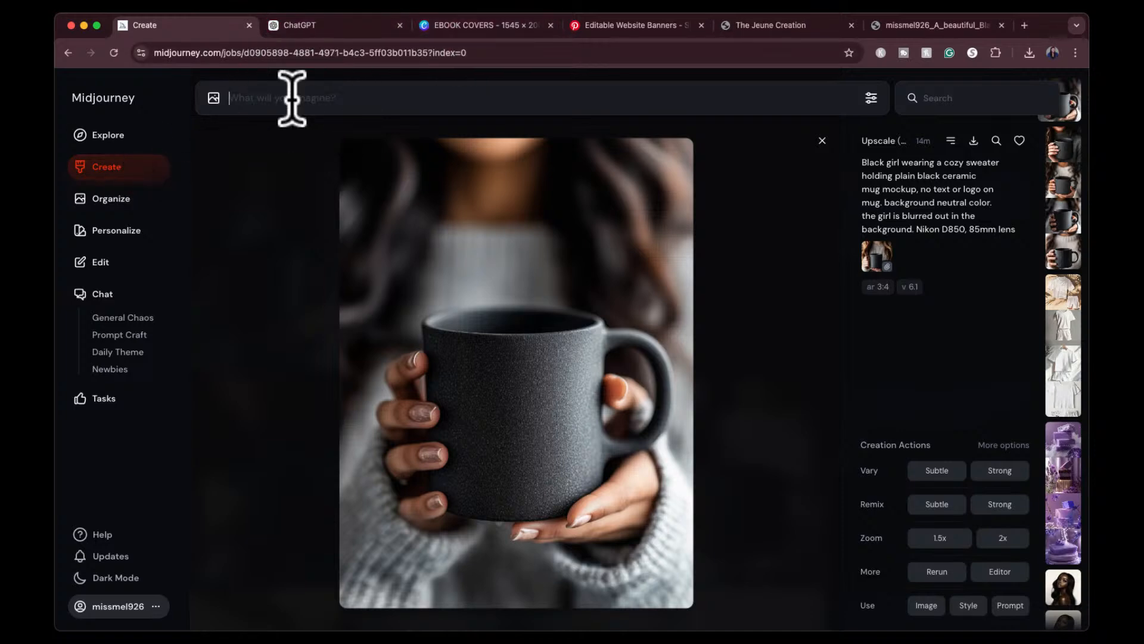
type("black boss babe woman in pink sui")
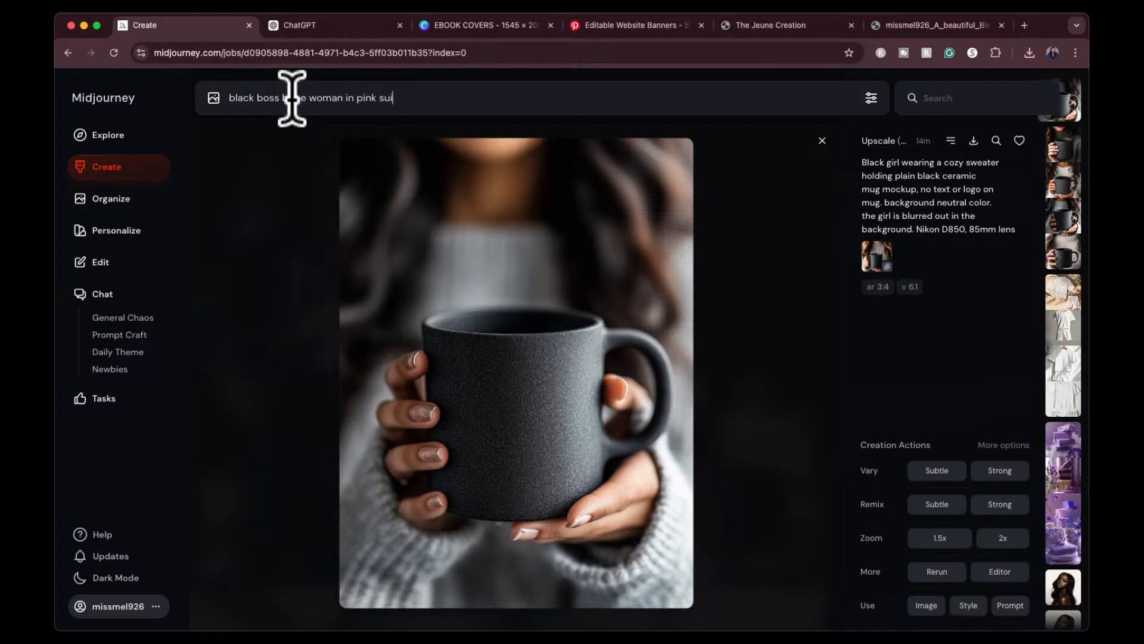
type("t, pht")
key("BackSpace")
type("oto realistic image ")
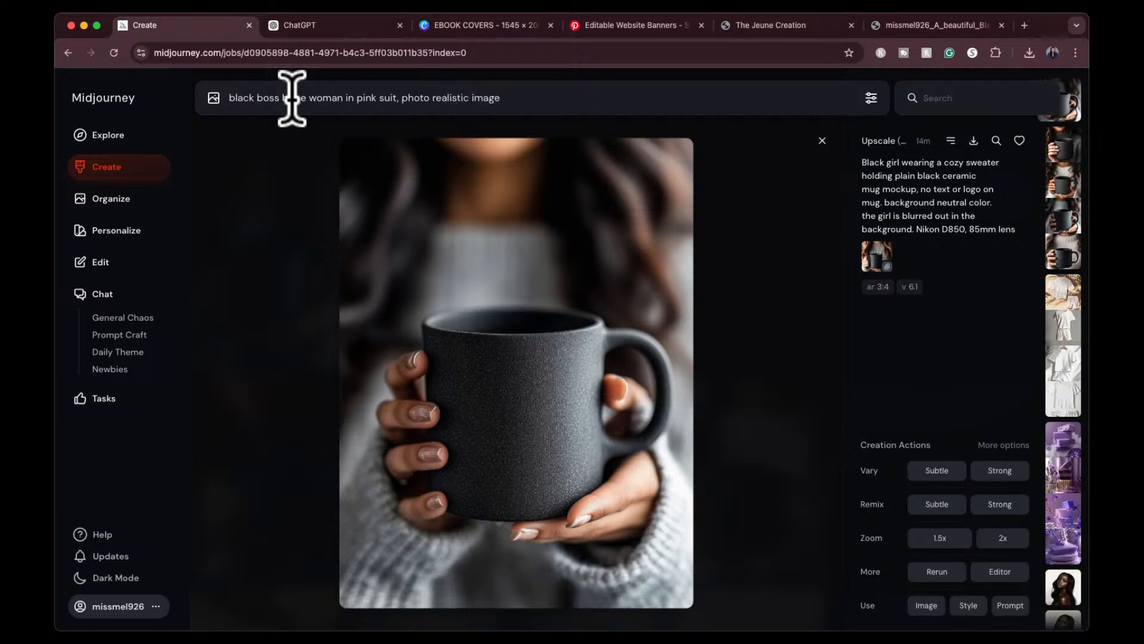
type("she has long black hair, she ")
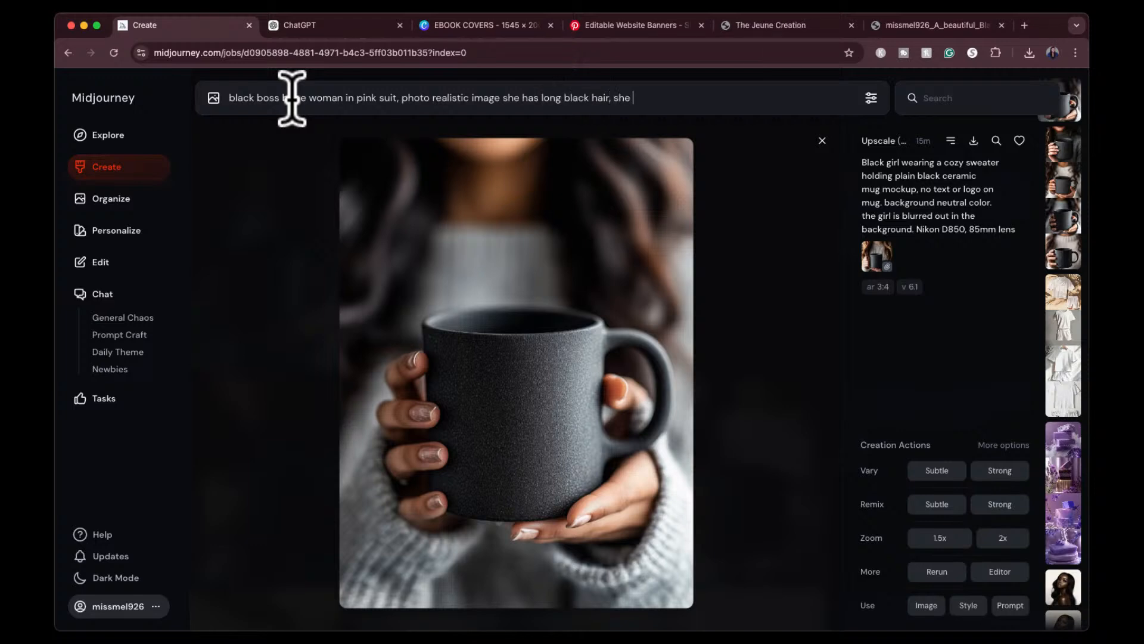
type("is very confident, she has")
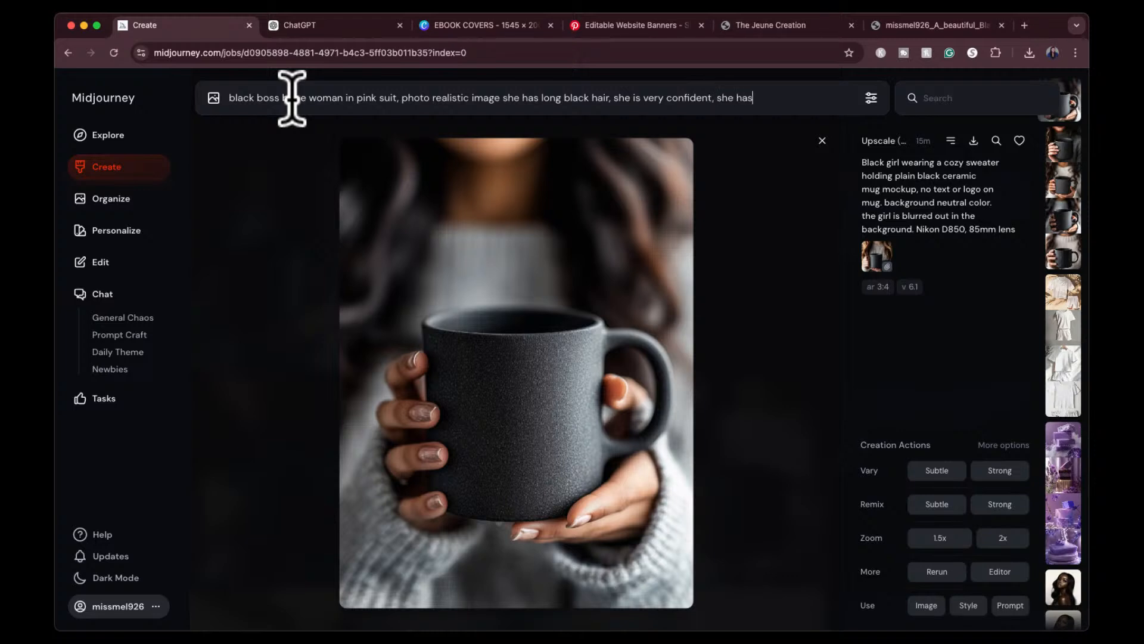
type(" bold makeup. shot wi")
type("th a canon camera, cute aesthetic. white background")
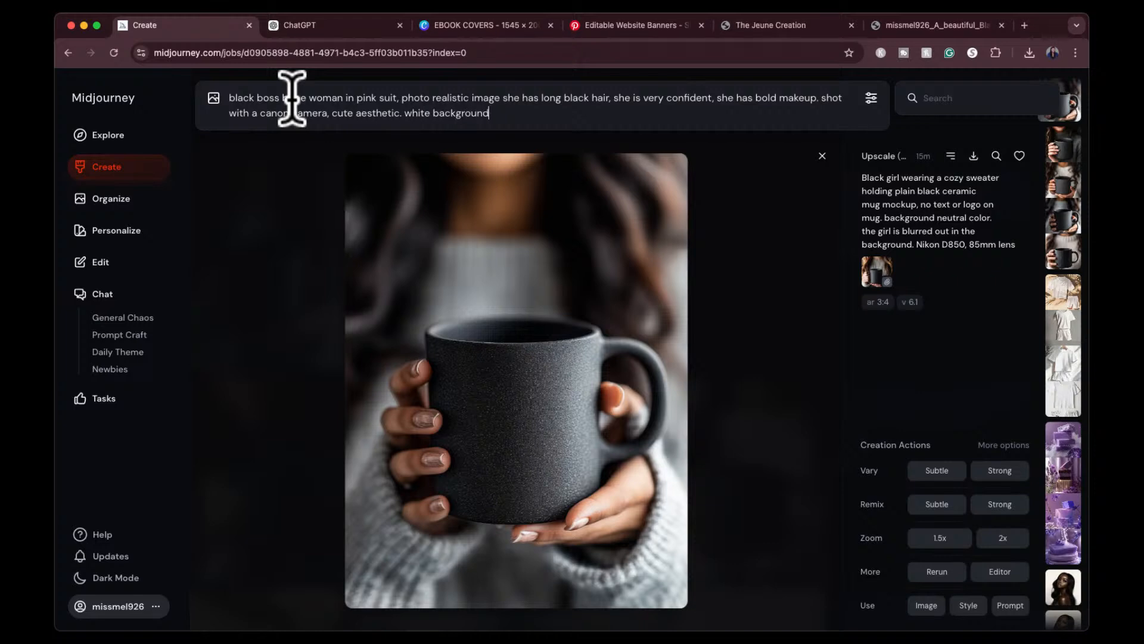
Check the image settings, submit the boss babe prompt and open the Create page with the settings closed
left_click(870, 96)
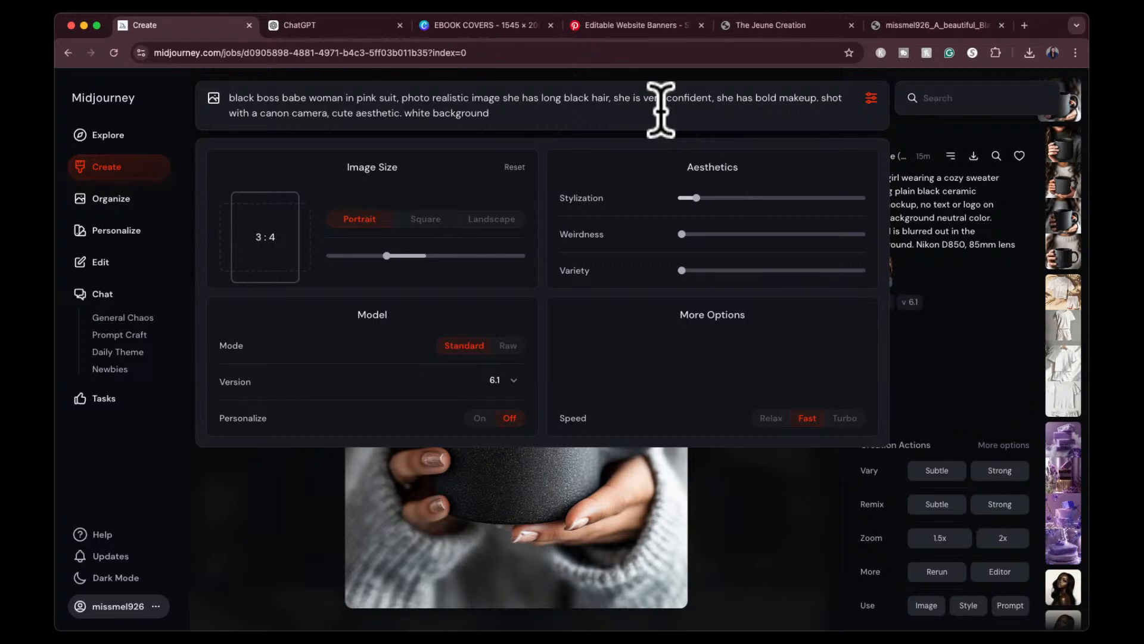
key("Return")
left_click(95, 169)
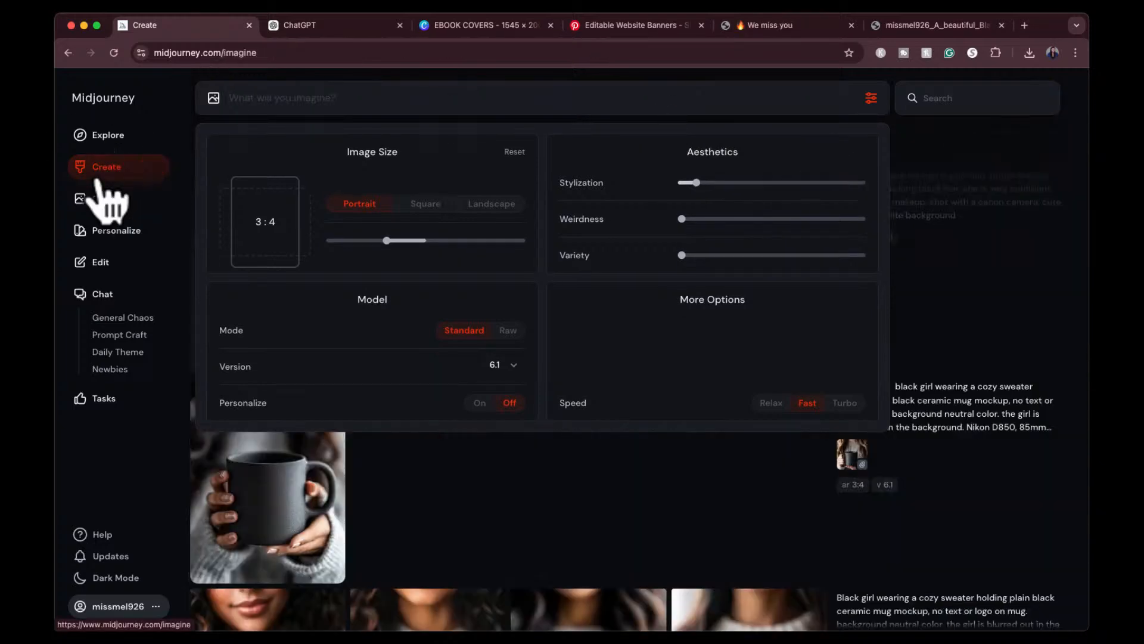
left_click(870, 95)
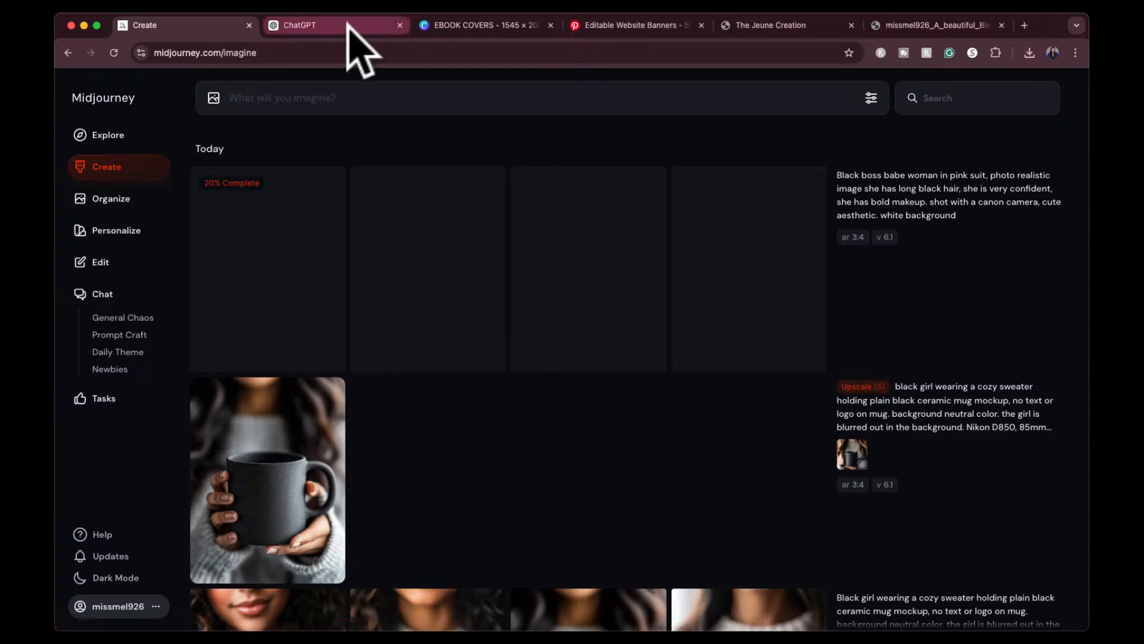
Switch to the Canva ebook covers design and review the page 1 cover as reference for the empty page 2
left_click(502, 25)
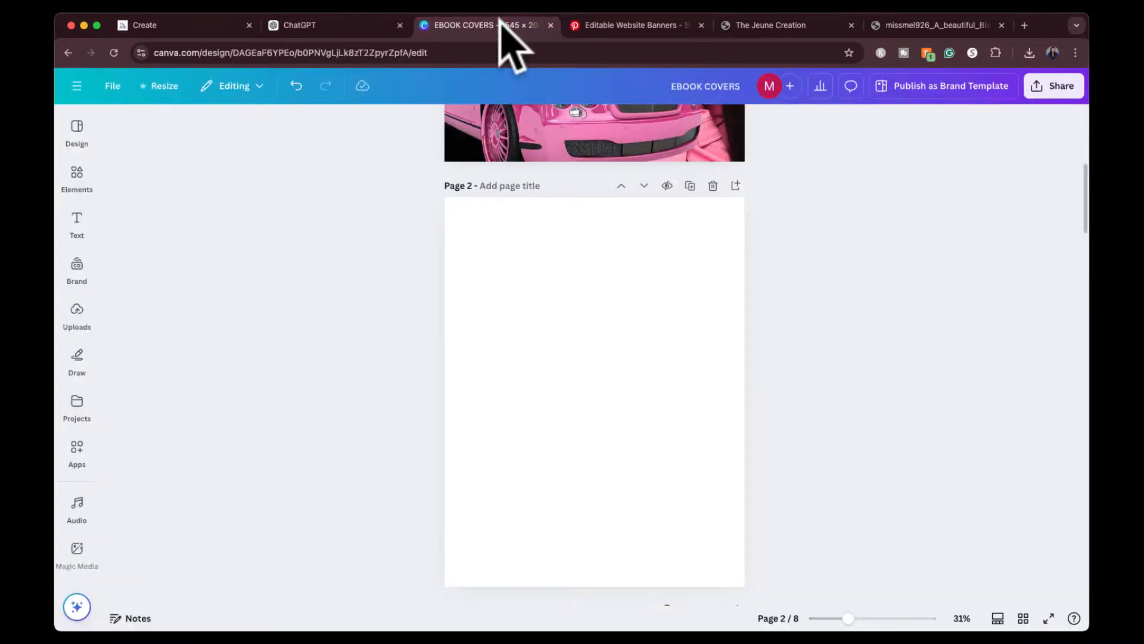
scroll(539, 218, "up", 6)
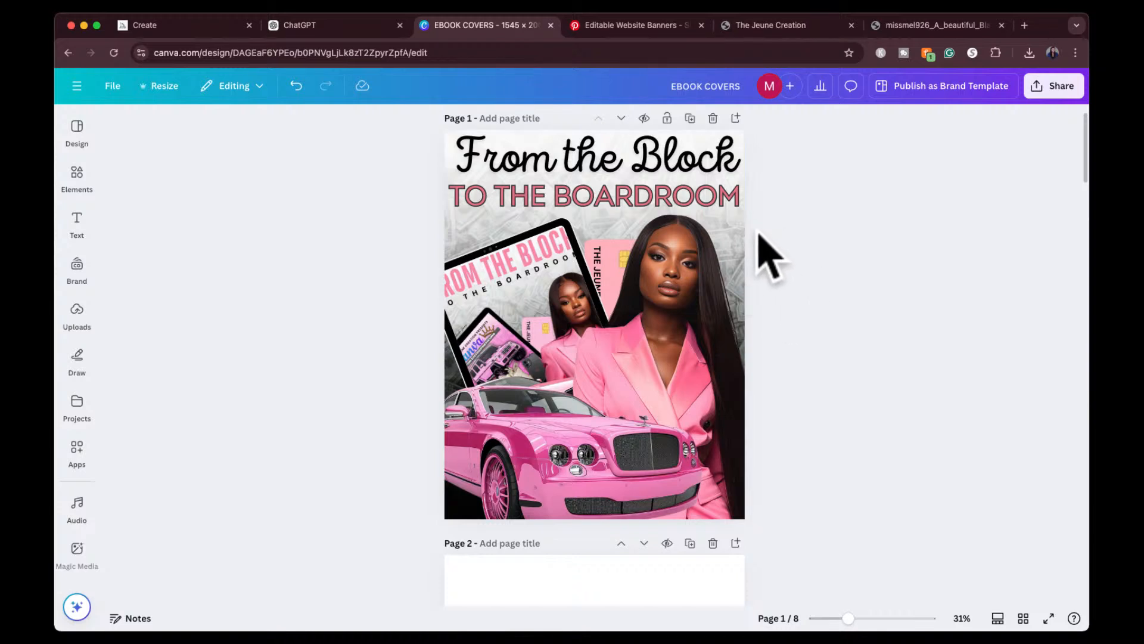
scroll(841, 274, "down", 5)
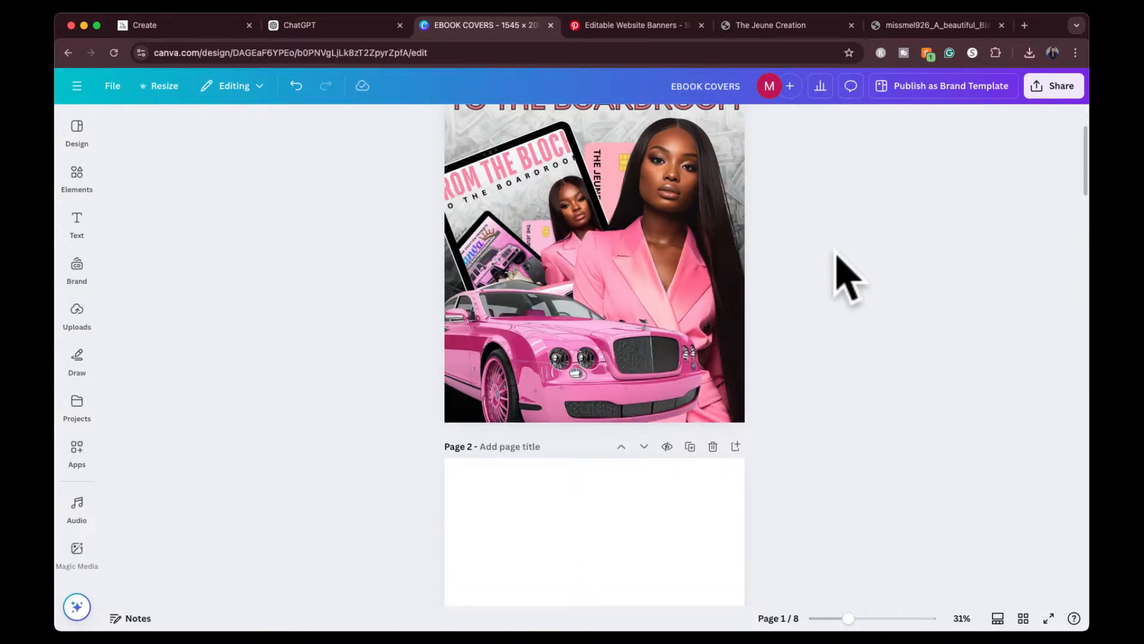
Search the design elements for "money" and browse the photo results for a page 2 background
left_click(77, 174)
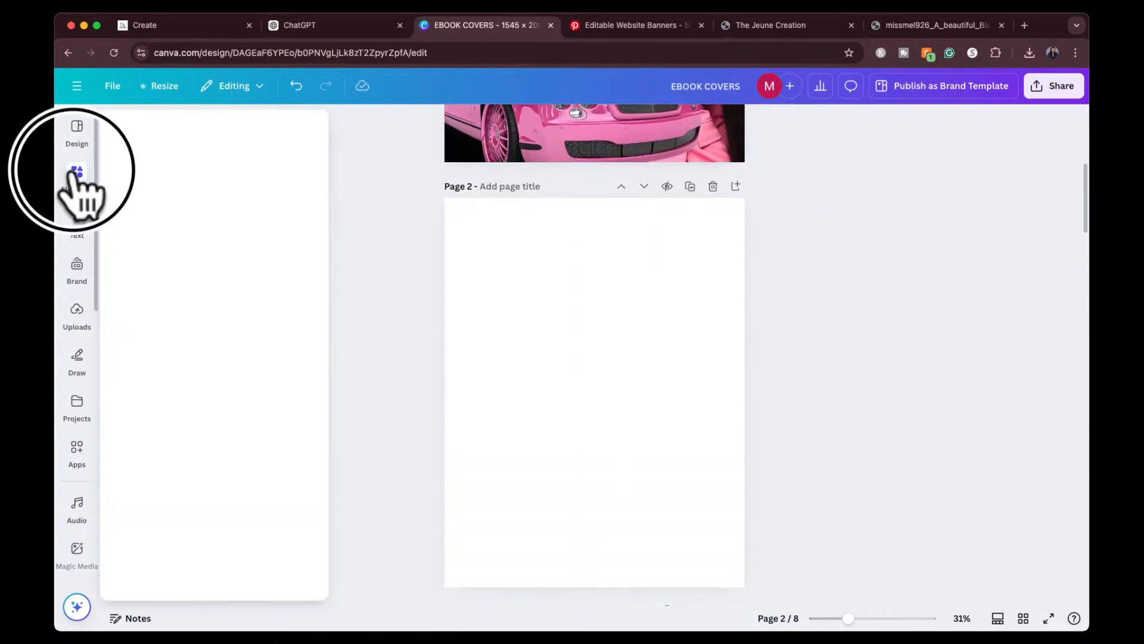
left_click(186, 128)
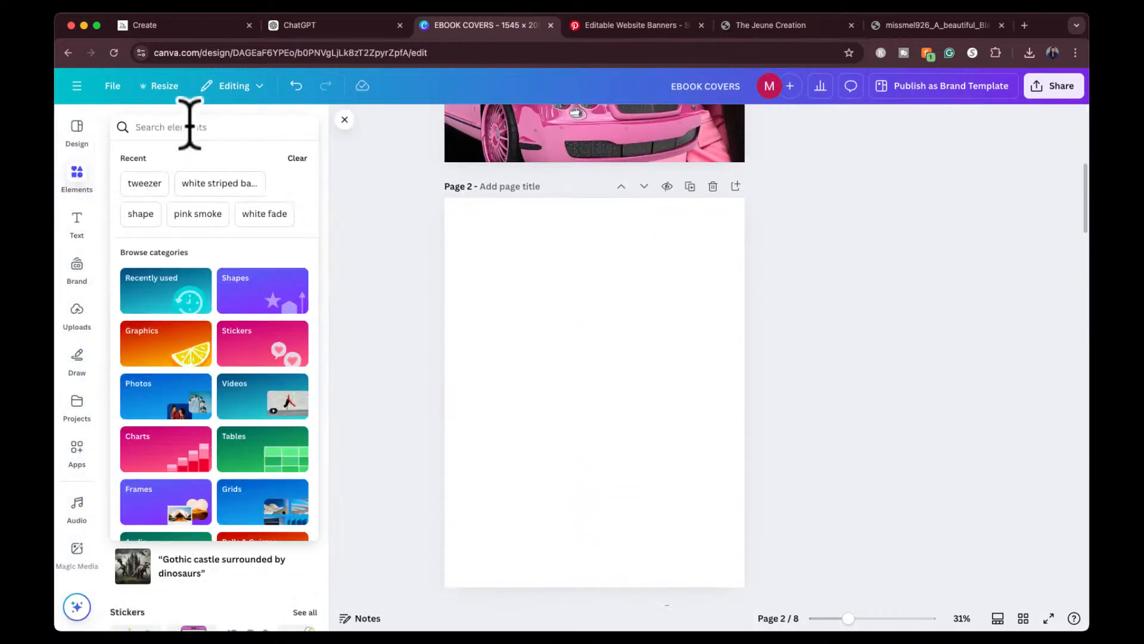
type("money")
key("Return")
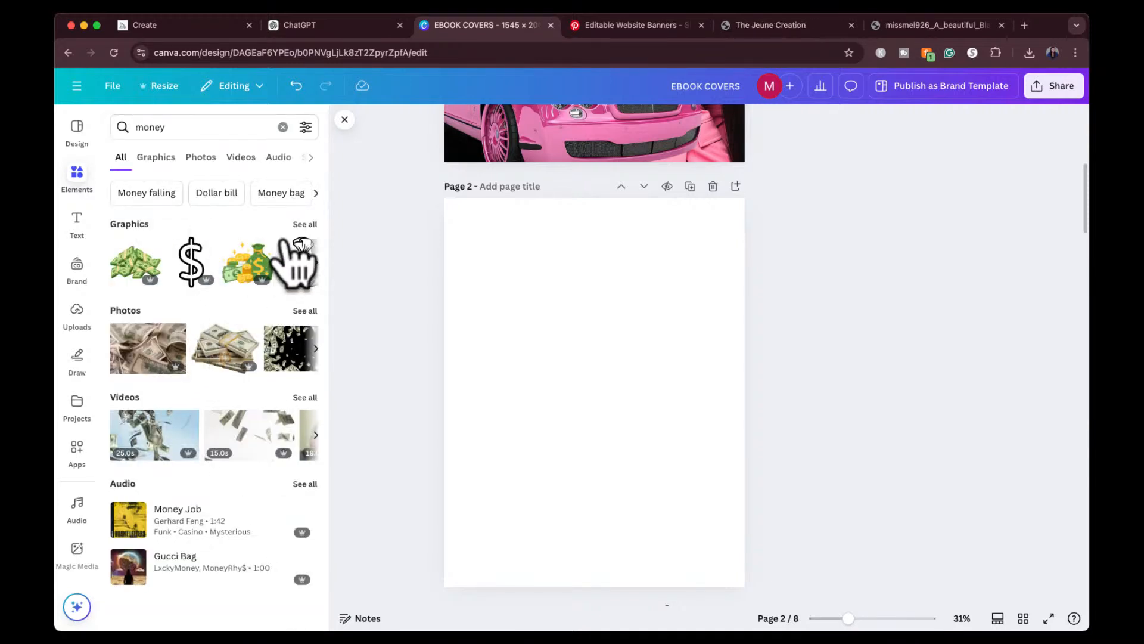
left_click(303, 311)
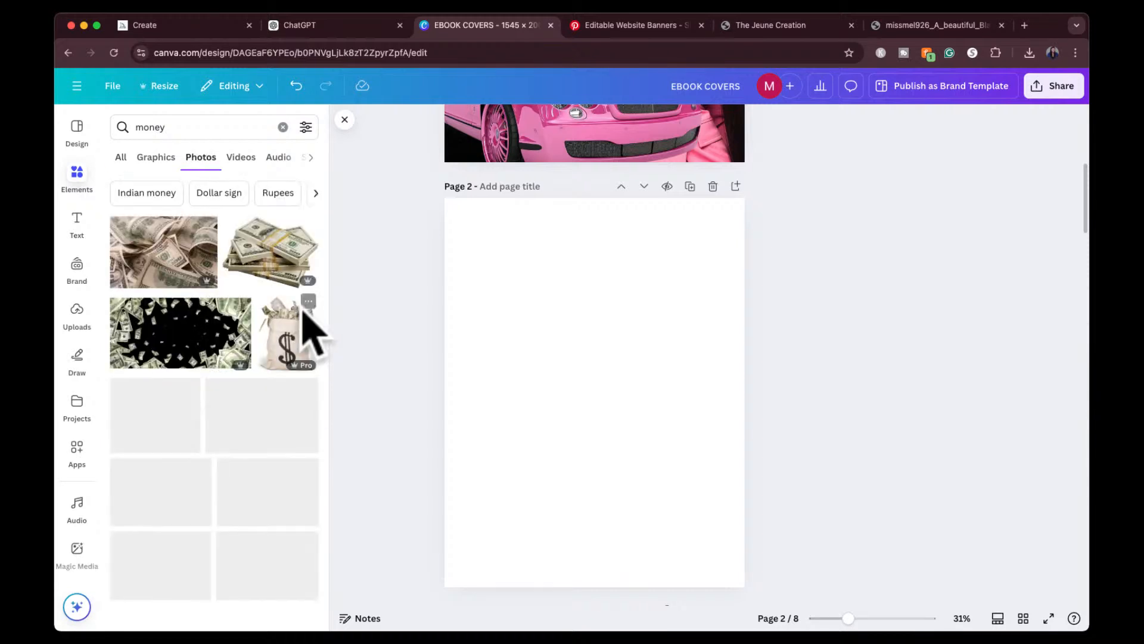
scroll(262, 536, "down", 1)
scroll(265, 557, "down", 2)
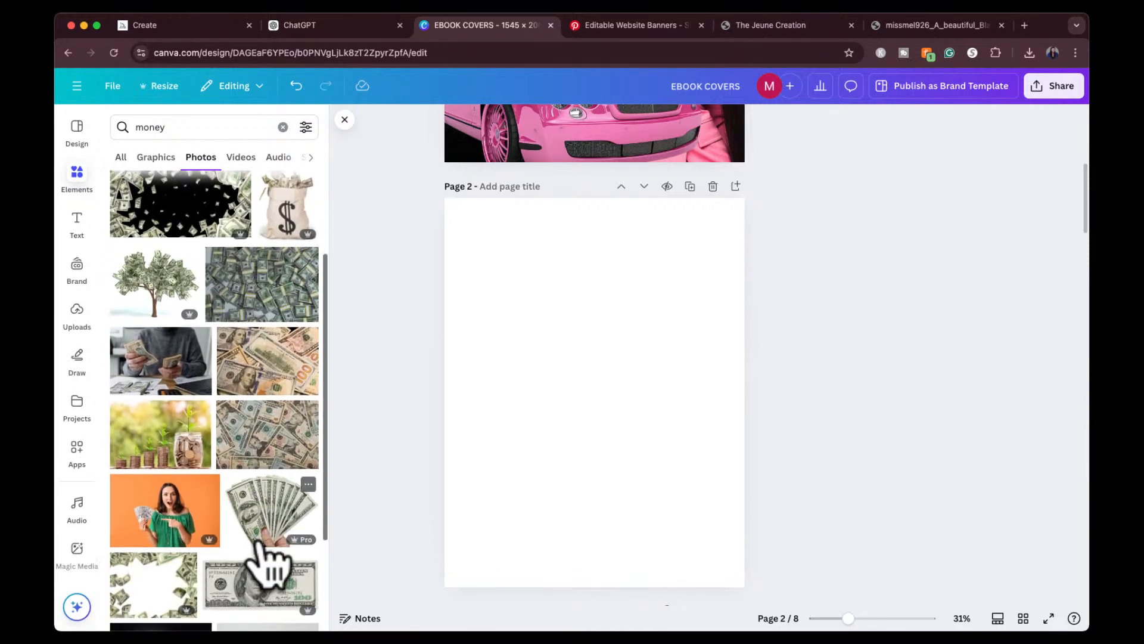
scroll(274, 460, "down", 2)
scroll(267, 457, "down", 4)
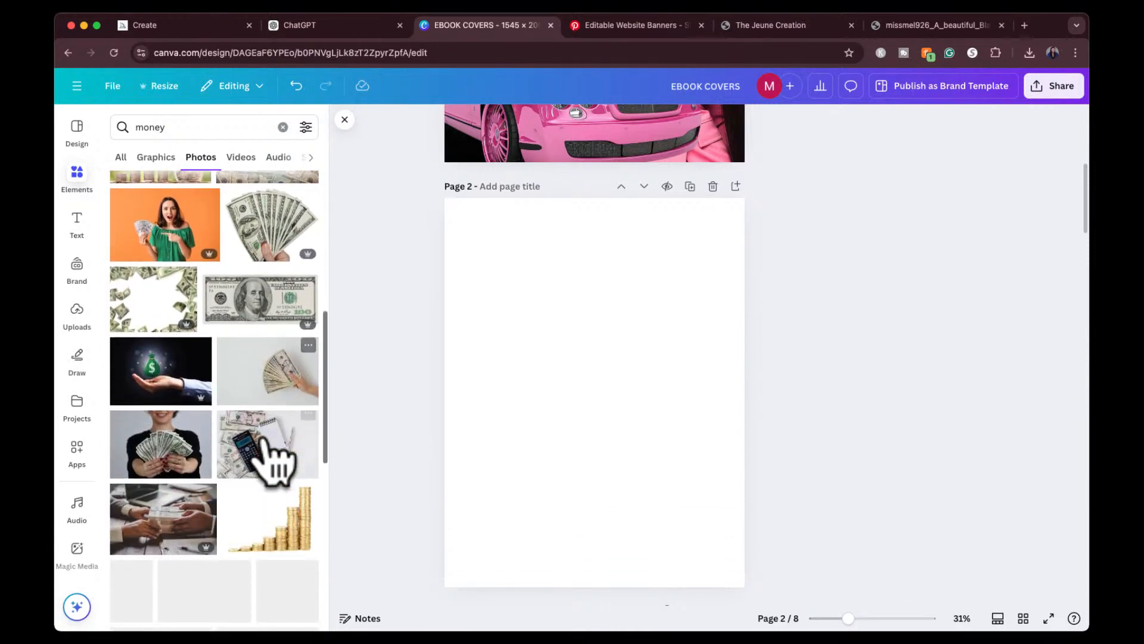
scroll(167, 217, "up", 5)
Look through the money graphics, return to the photos and add the picture of scattered ten- and twenty-dollar bills to page 2
left_click(156, 157)
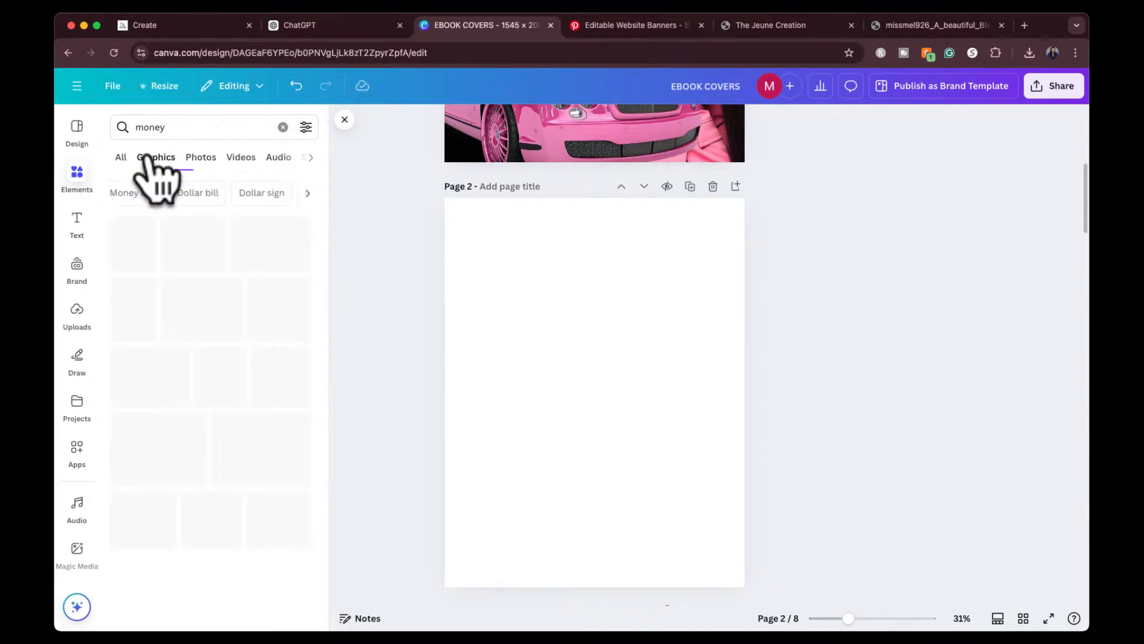
scroll(249, 398, "down", 12)
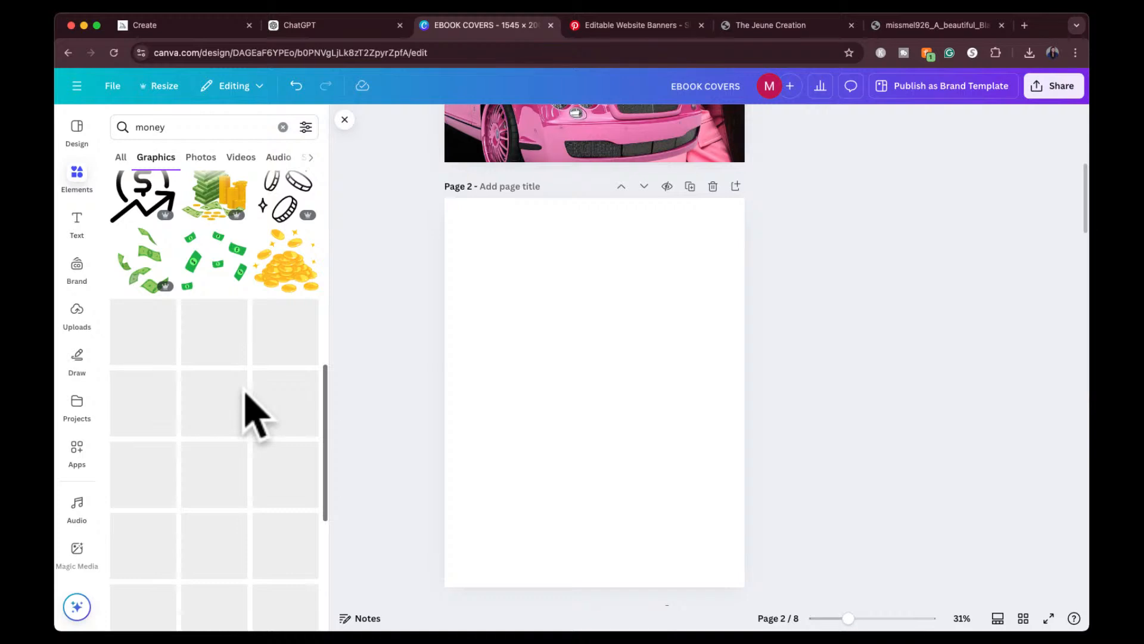
scroll(256, 414, "down", 6)
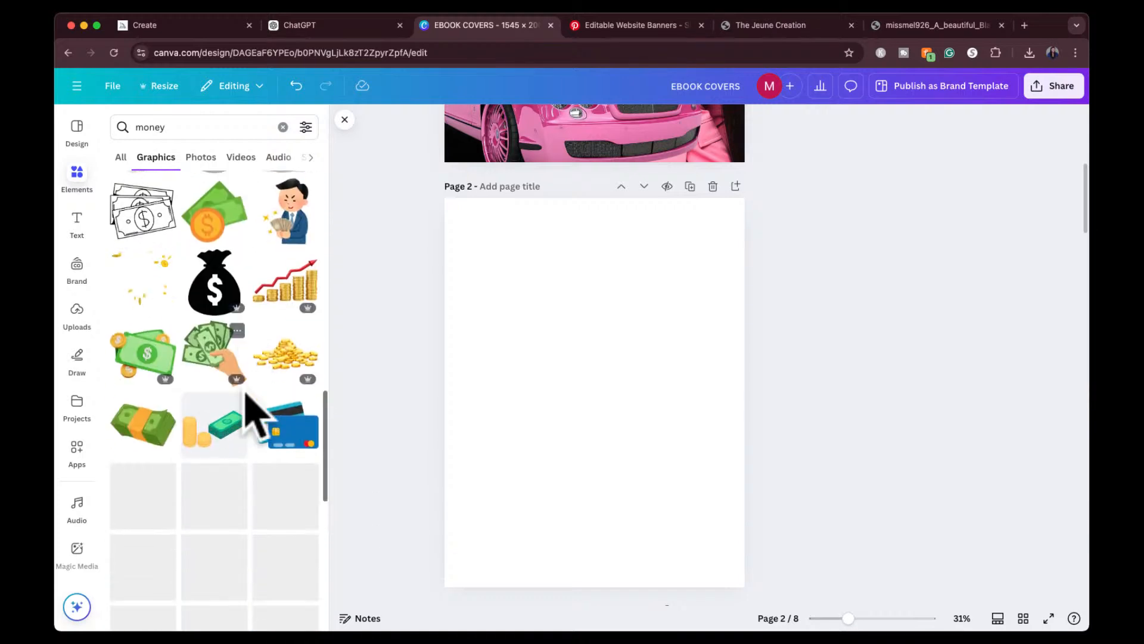
scroll(255, 415, "up", 15)
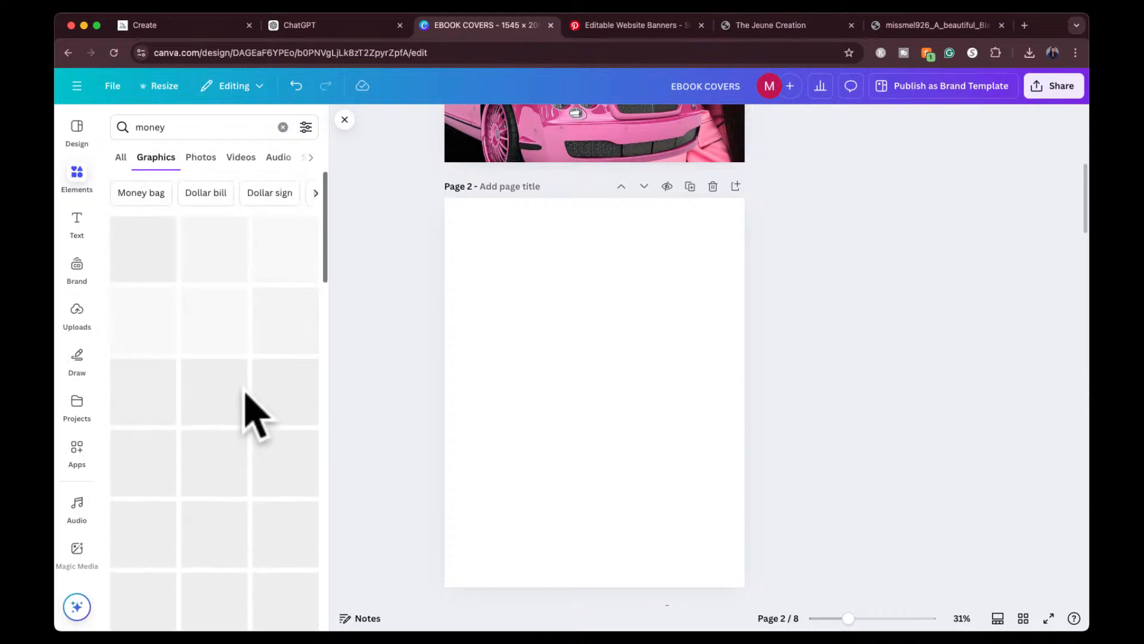
left_click(201, 159)
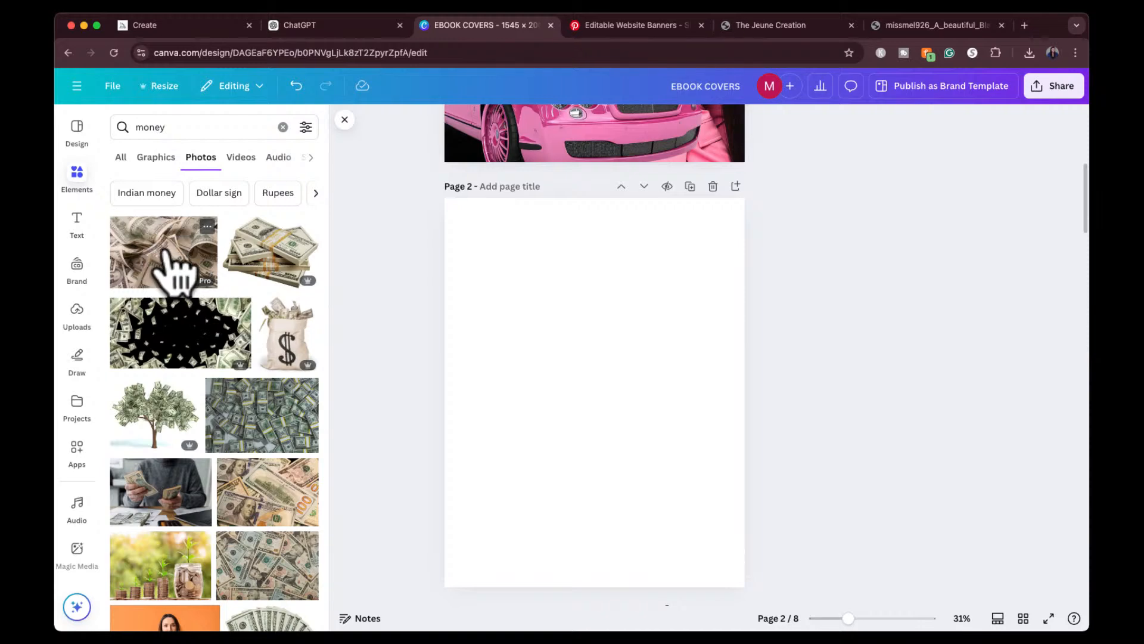
left_click(275, 566)
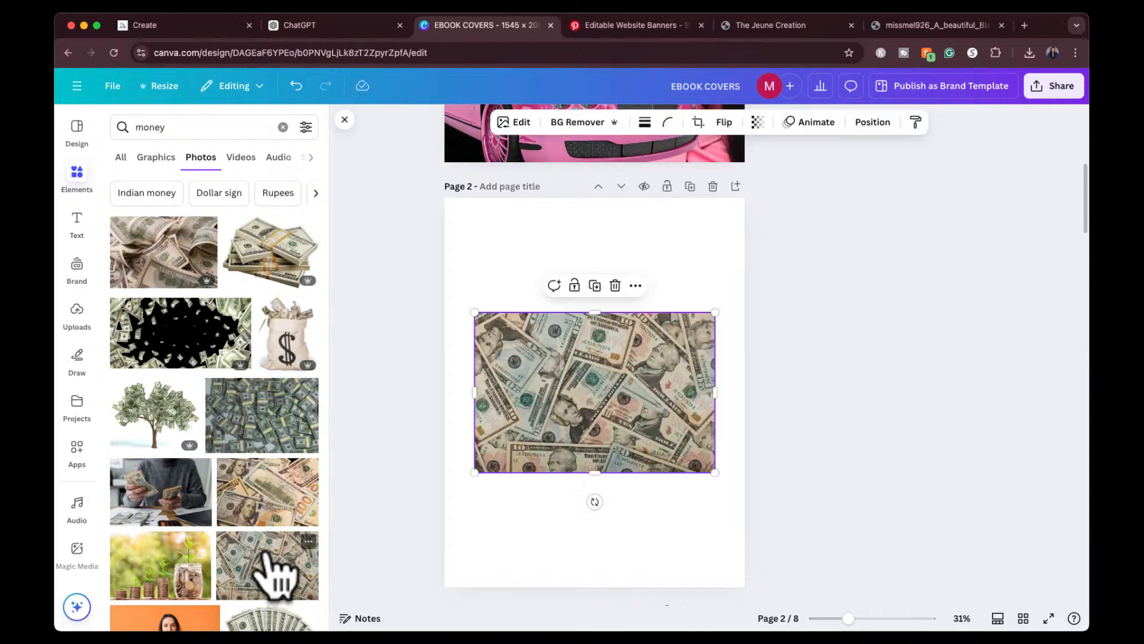
Rotate the dollar bill photo 90° to portrait orientation and set it as the background of page 2
left_click_drag(587, 502, 518, 392)
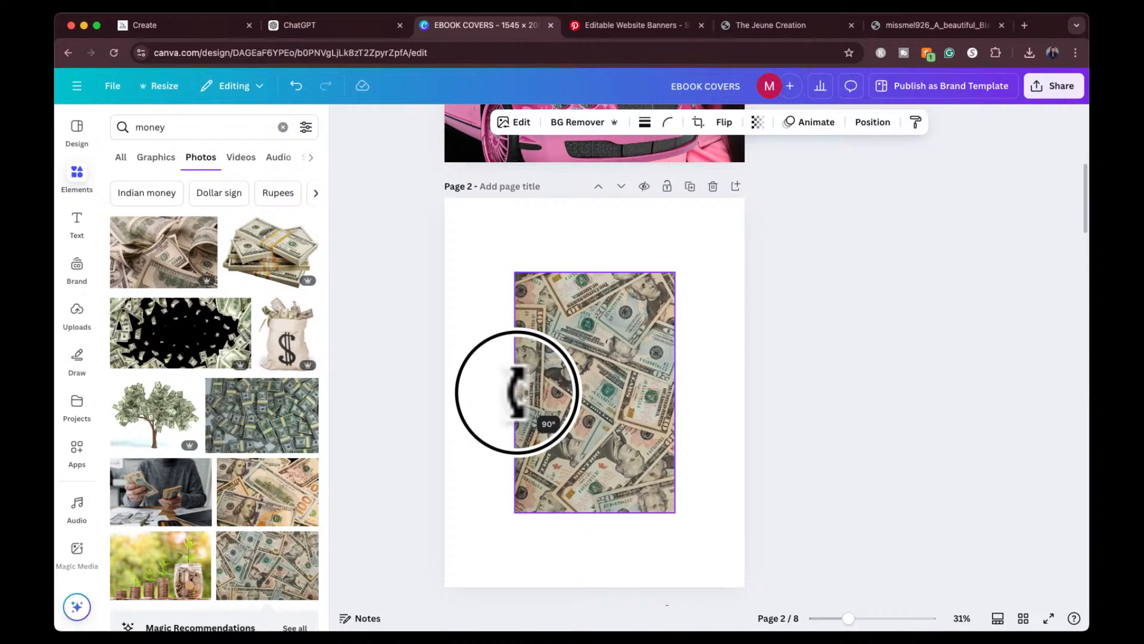
mouse_move(516, 393)
left_mouse_down()
mouse_move(672, 460)
mouse_move(659, 485)
mouse_move(606, 478)
mouse_move(604, 490)
mouse_move(586, 489)
mouse_move(631, 481)
mouse_move(493, 557)
mouse_move(416, 421)
mouse_move(511, 403)
mouse_move(514, 387)
left_mouse_up()
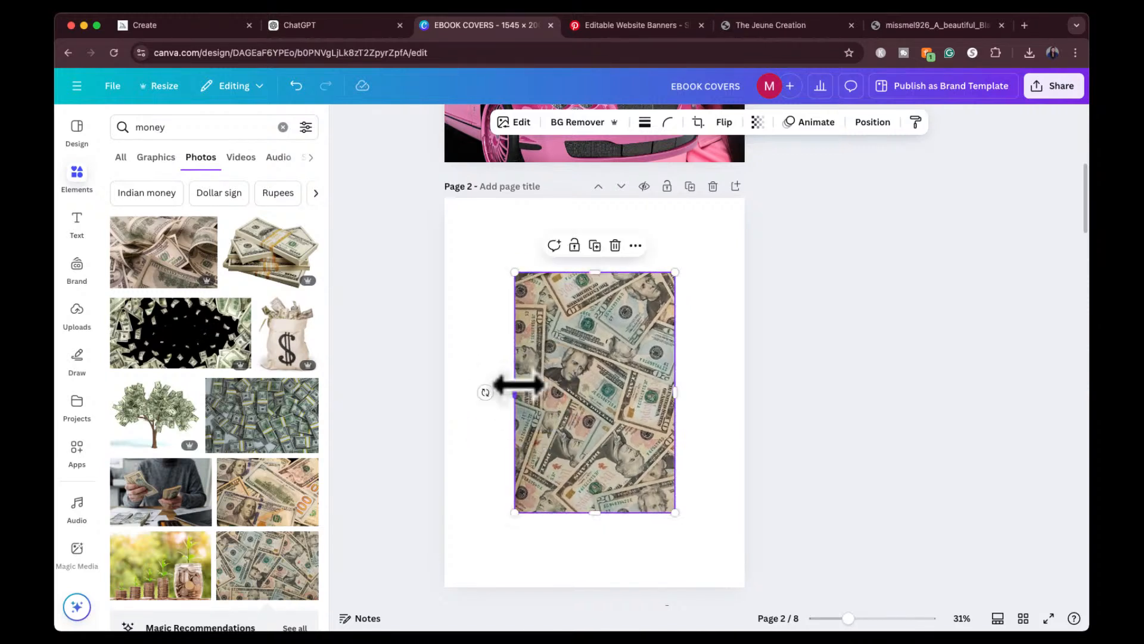
right_click(558, 346)
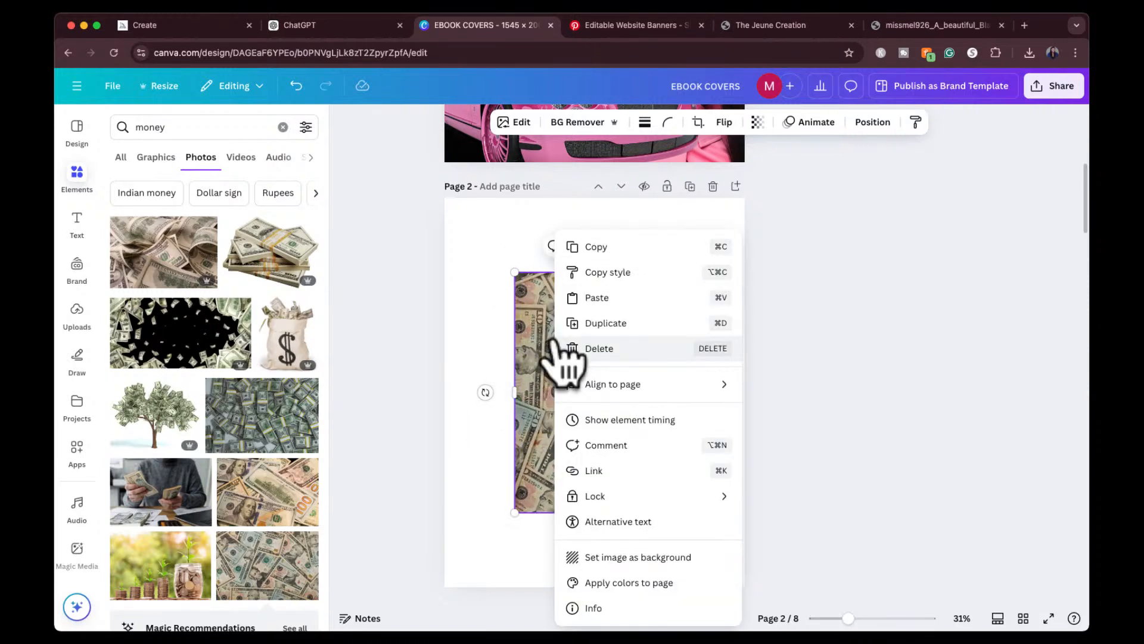
left_click(642, 557)
Set the transparency of the page 2 money background to 61 and compare it with the page 1 cover
left_click(630, 407)
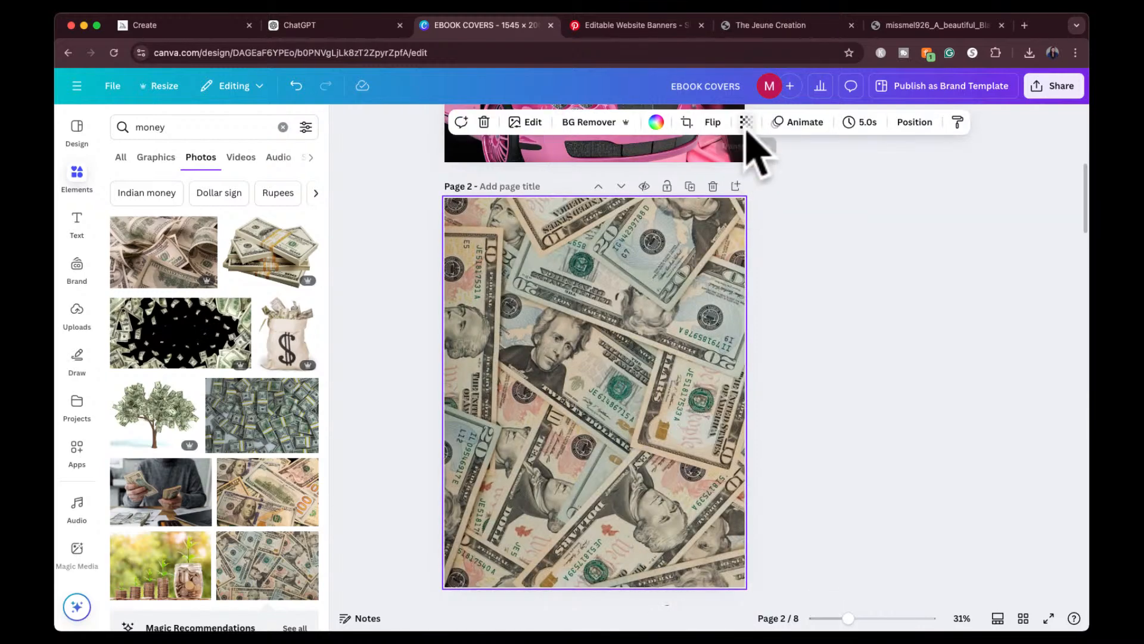
left_click(746, 122)
mouse_move(730, 175)
left_mouse_down()
mouse_move(755, 174)
mouse_move(737, 174)
left_mouse_up()
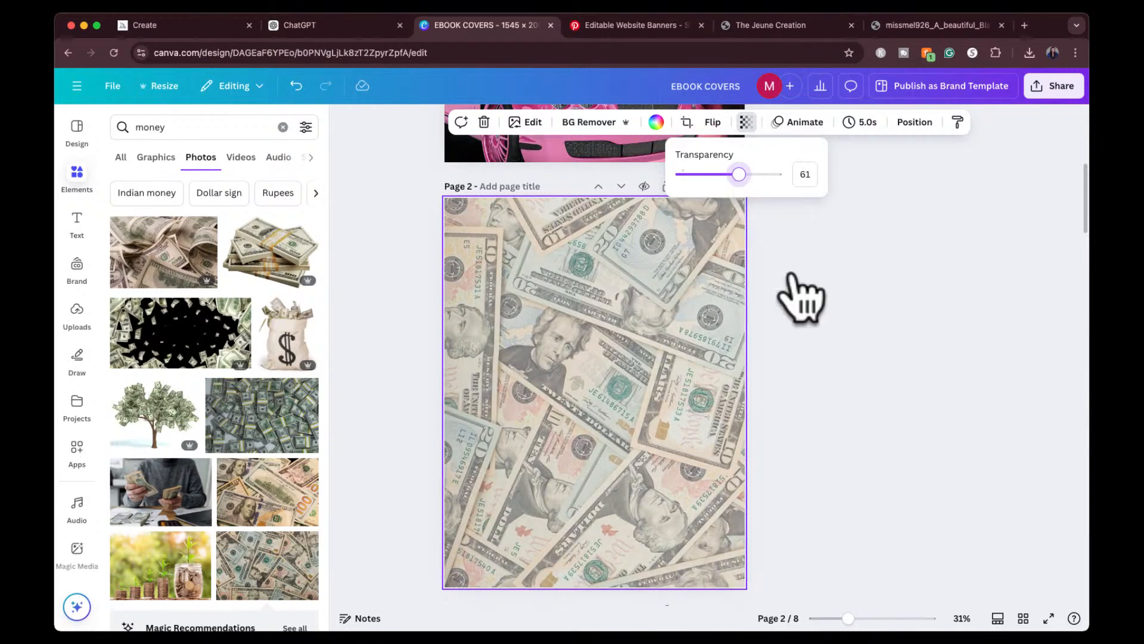
scroll(765, 238, "up", 6)
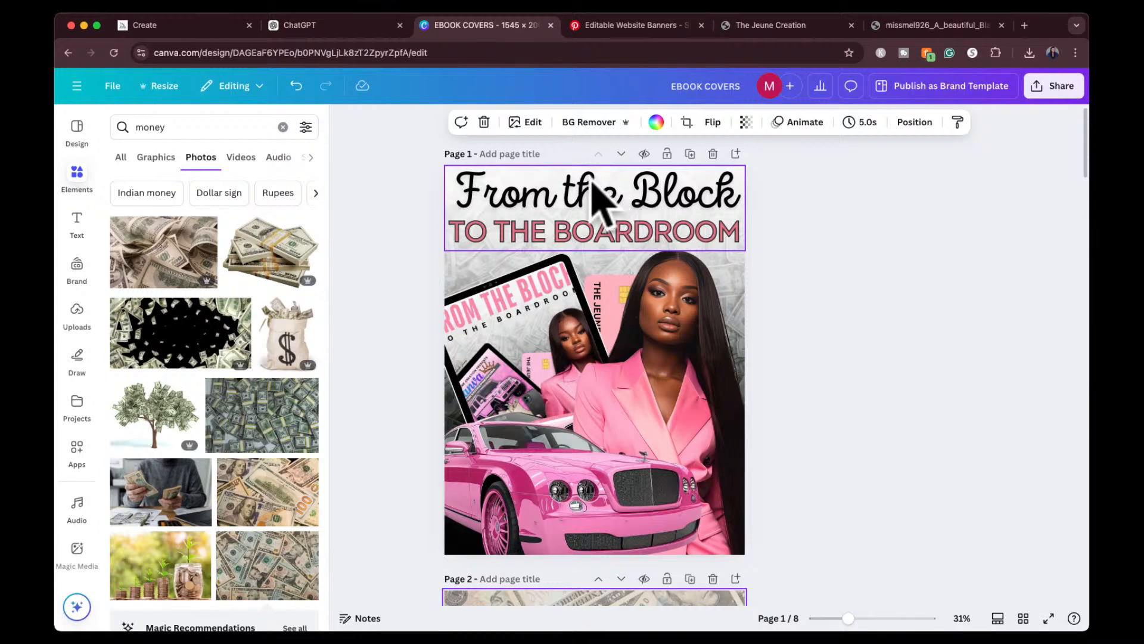
scroll(779, 384, "down", 5)
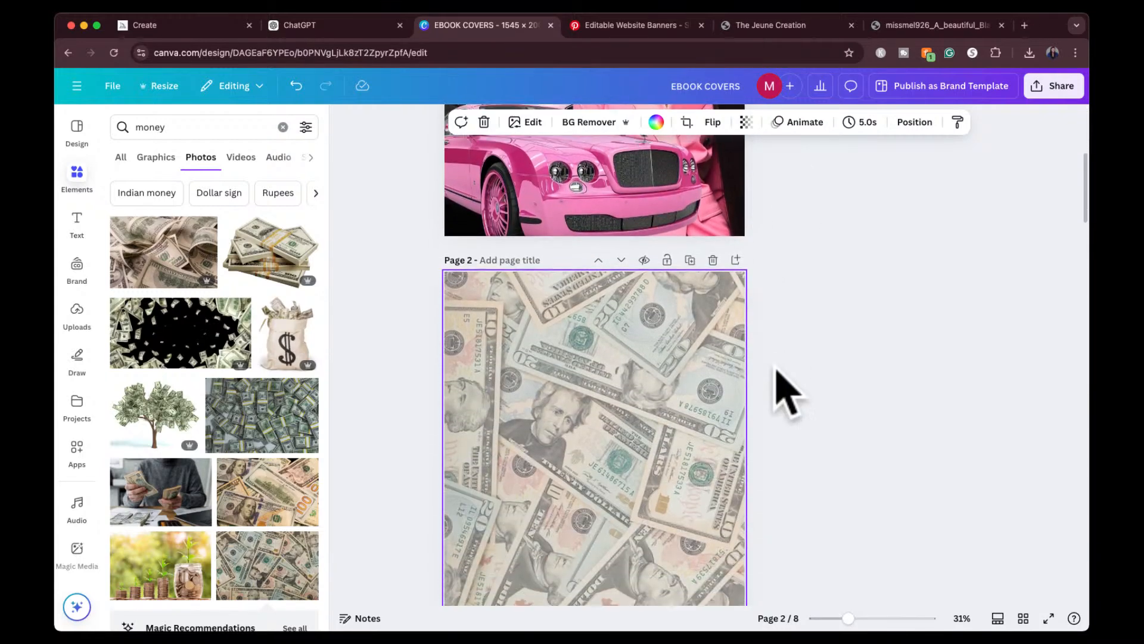
scroll(776, 369, "down", 2)
left_click(774, 370)
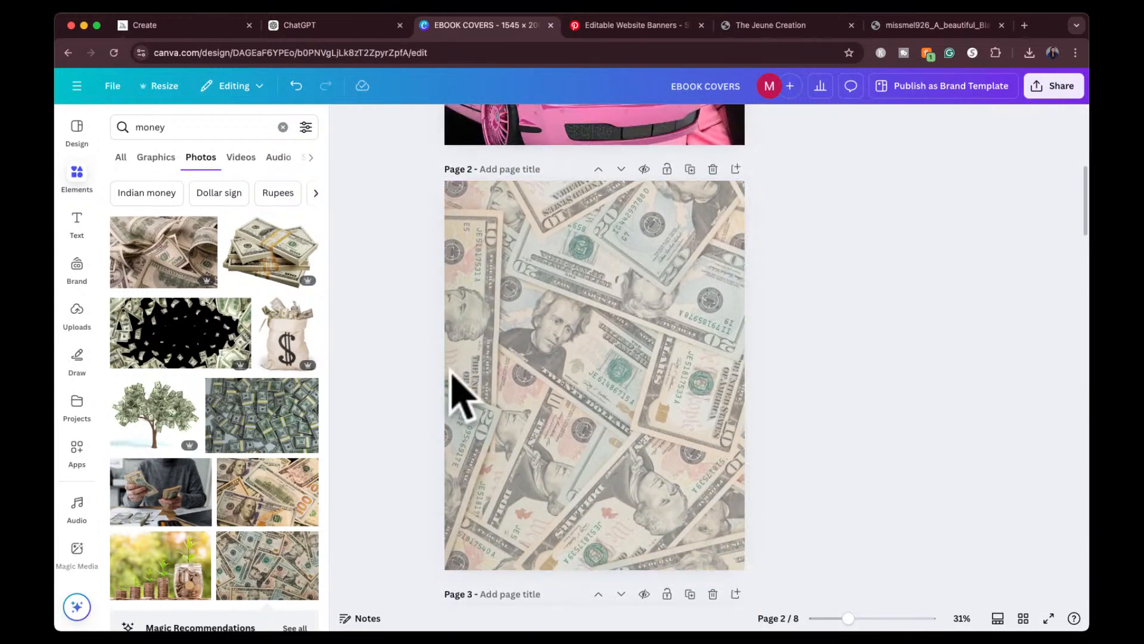
Search the graphics for "black fade" and add the gradient that fades downward from solid black to page 2
left_click(78, 179)
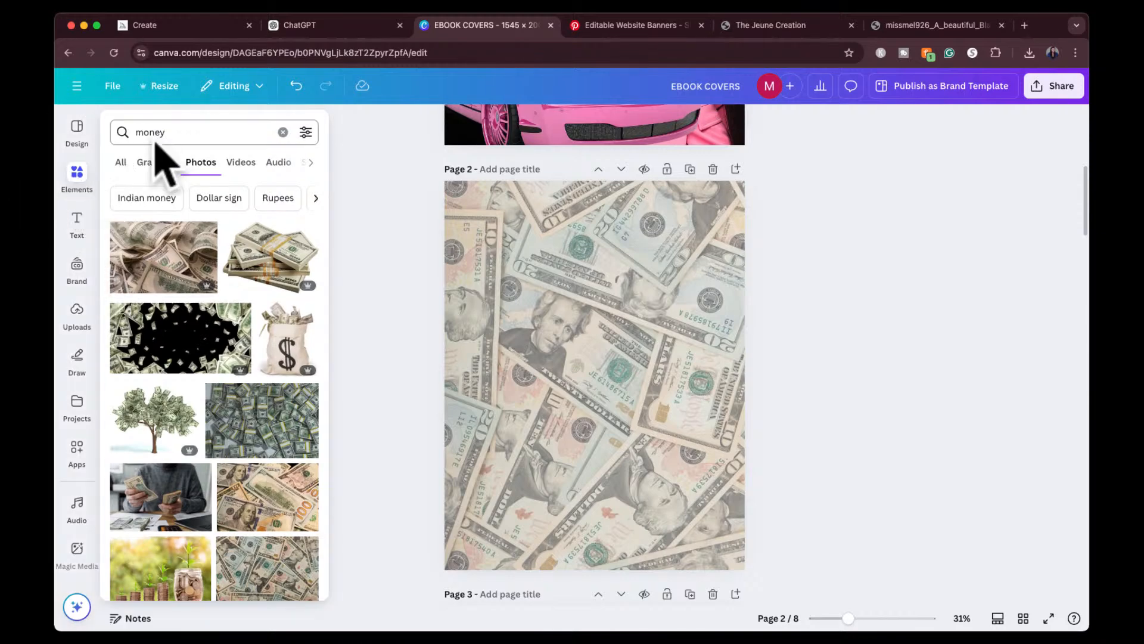
double_click(160, 142)
type("blac")
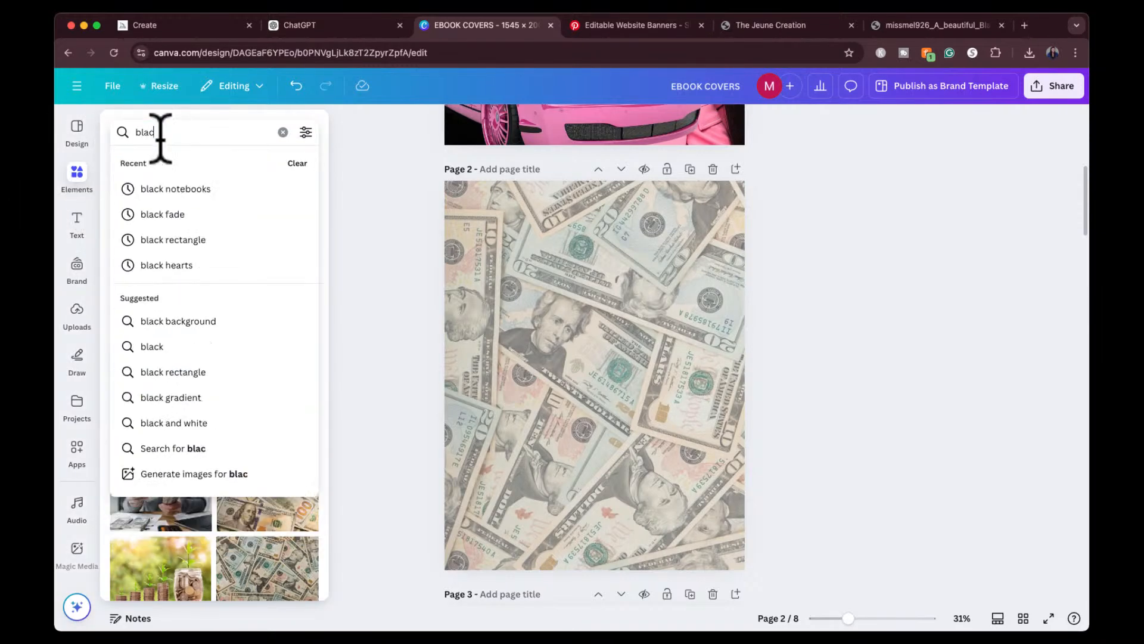
type("k fade")
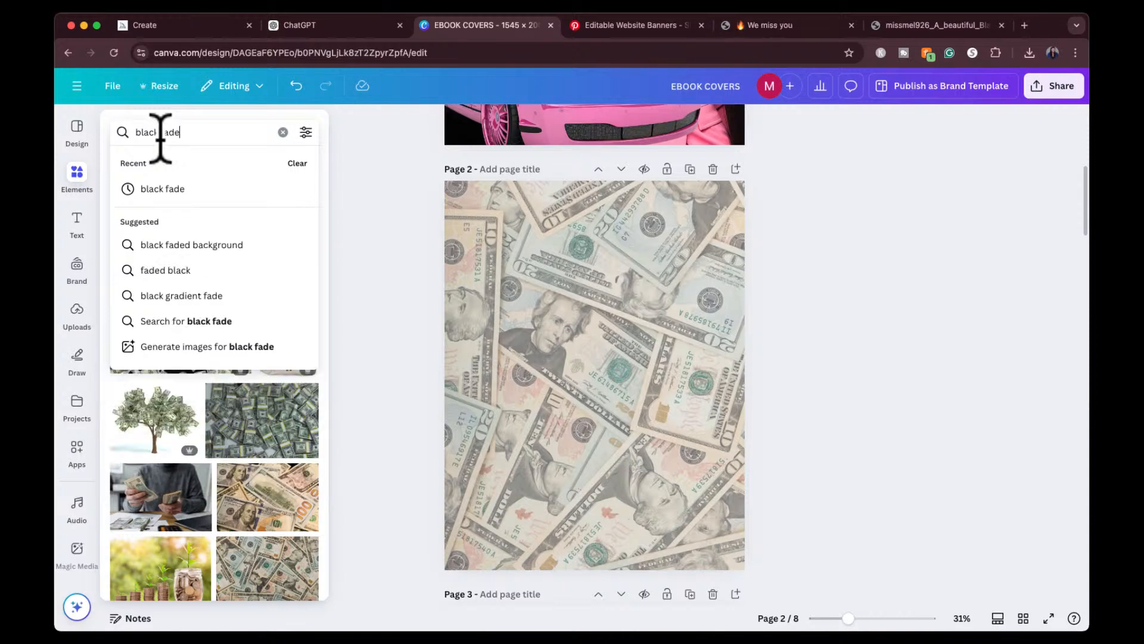
key("Return")
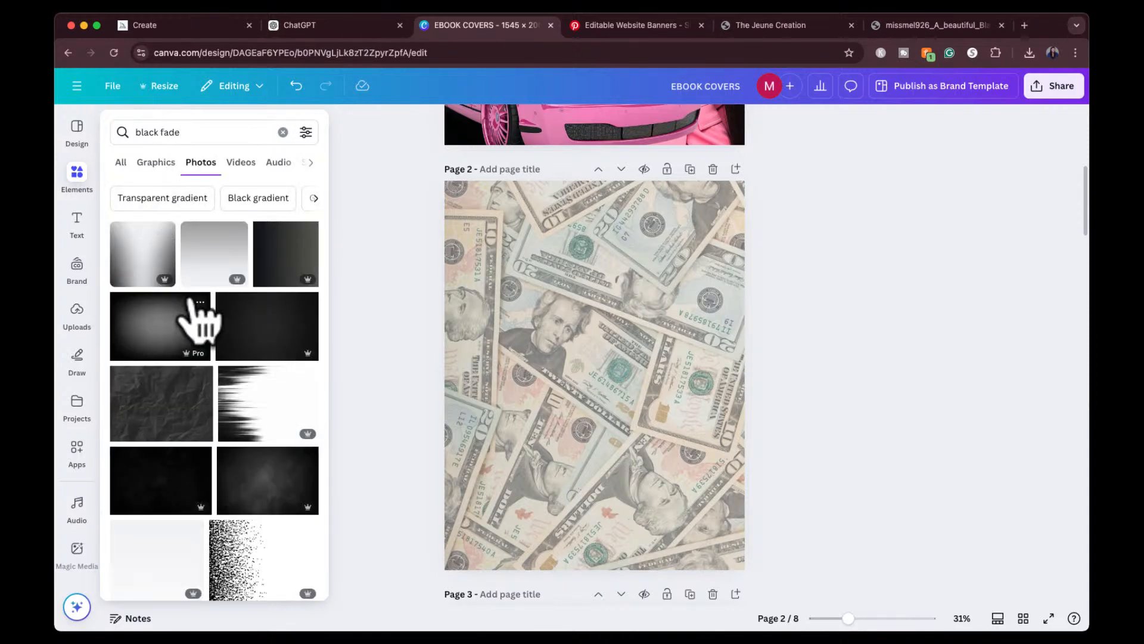
left_click(155, 165)
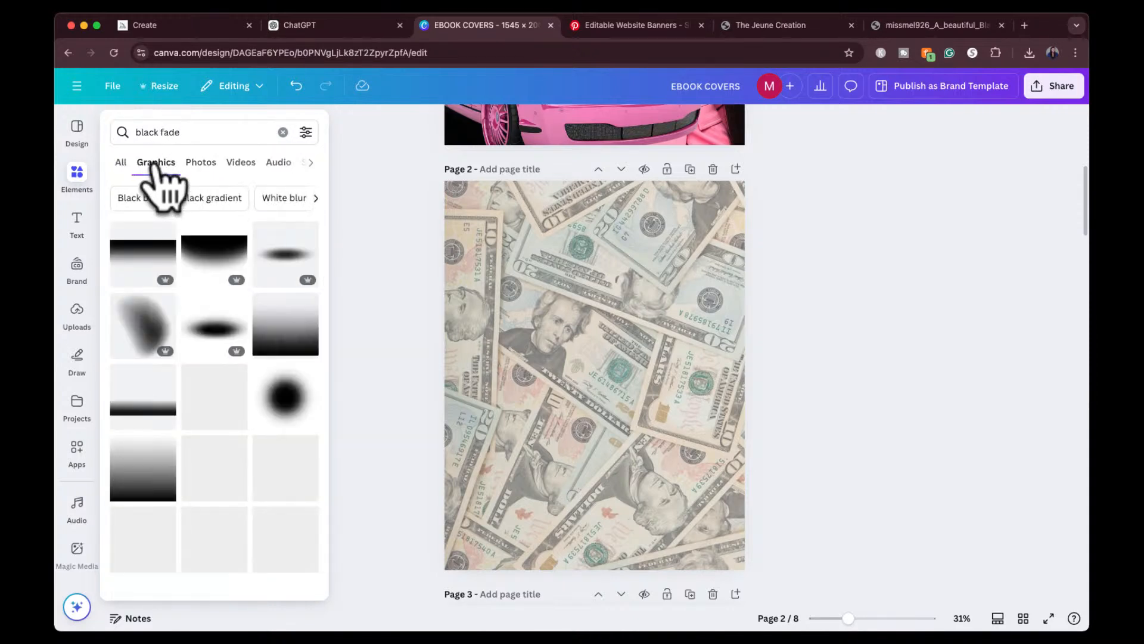
left_click(140, 268)
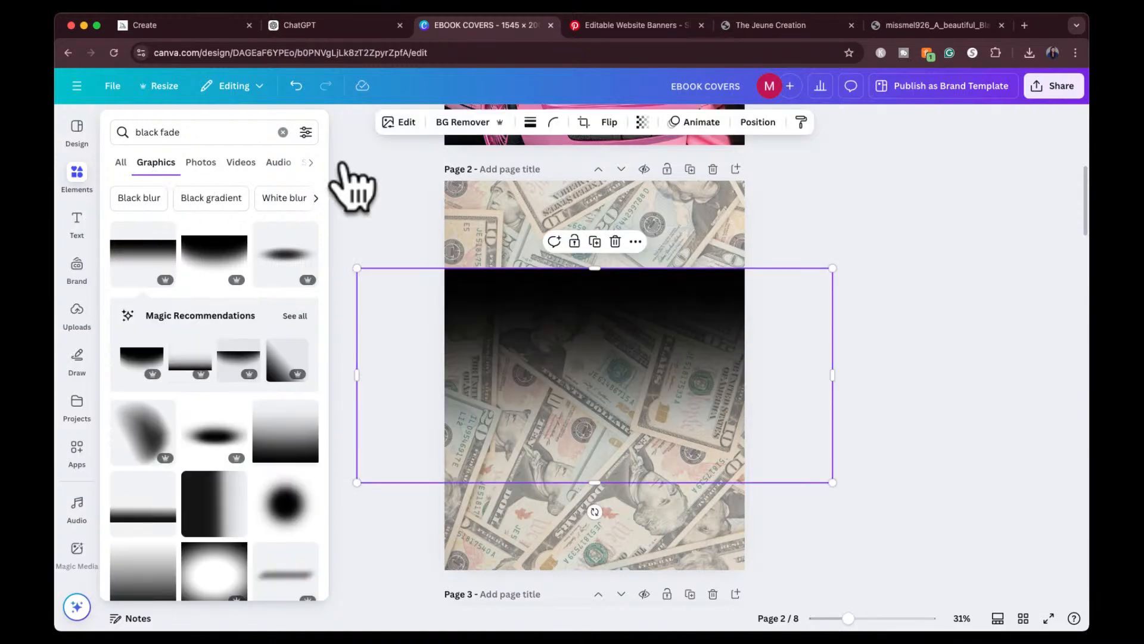
left_click(500, 313)
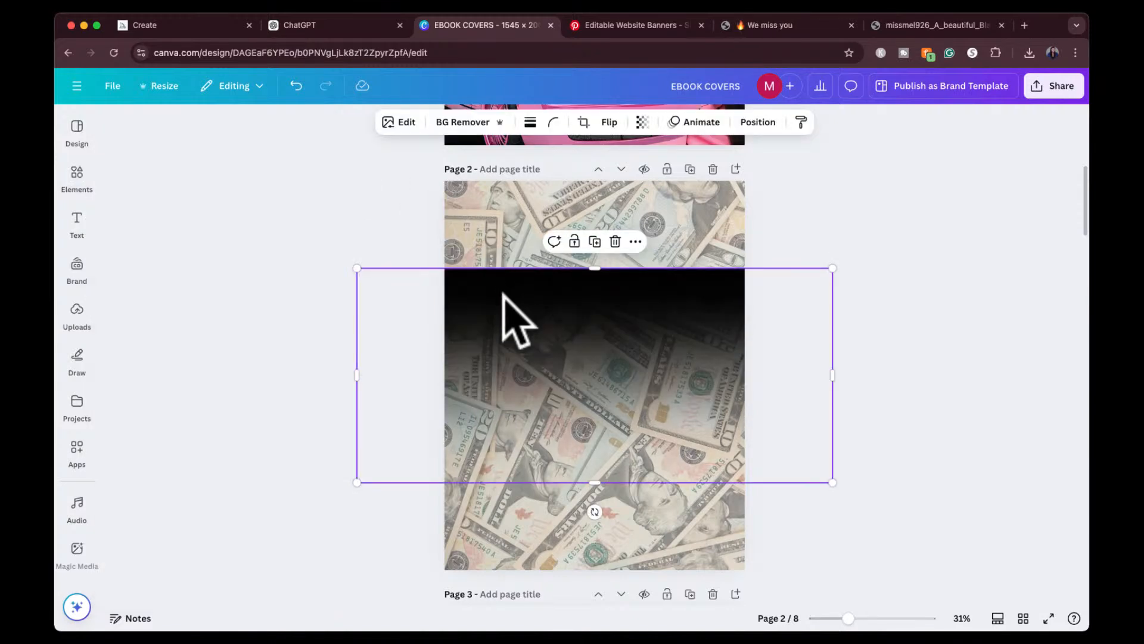
Open the information of the black gradient element to check its title, and close it again
left_click(635, 243)
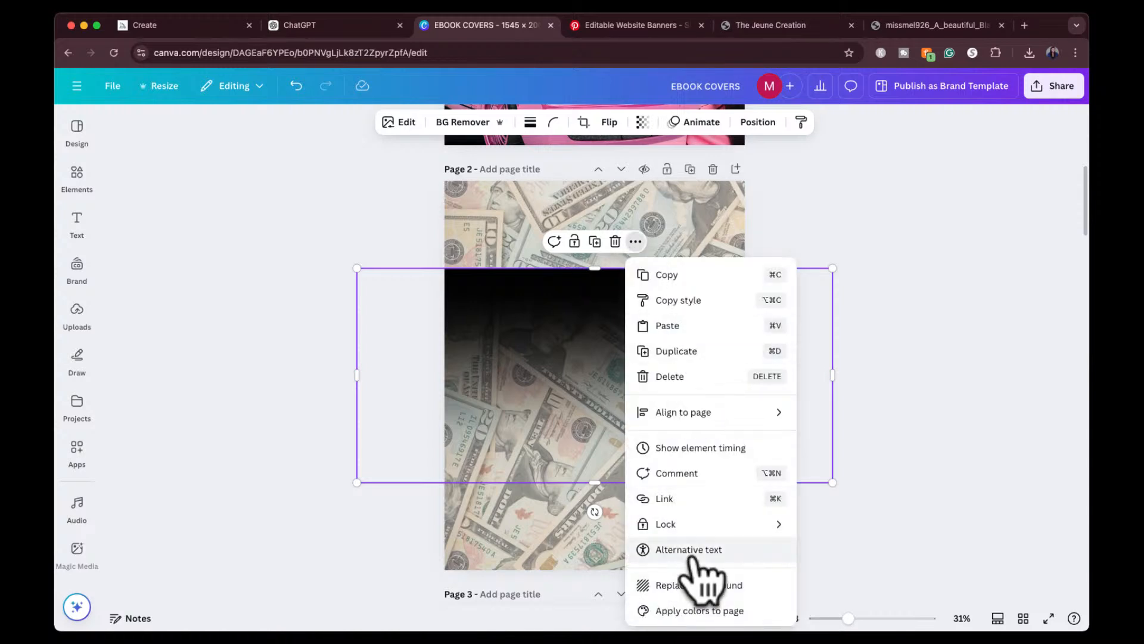
scroll(685, 507, "down", 2)
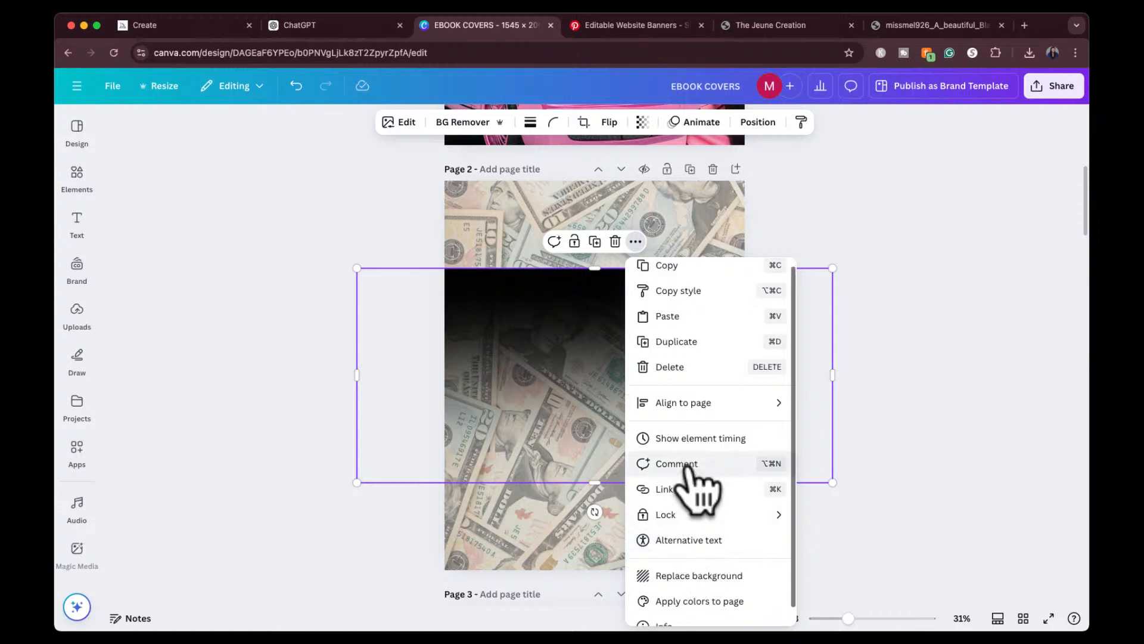
key("Escape")
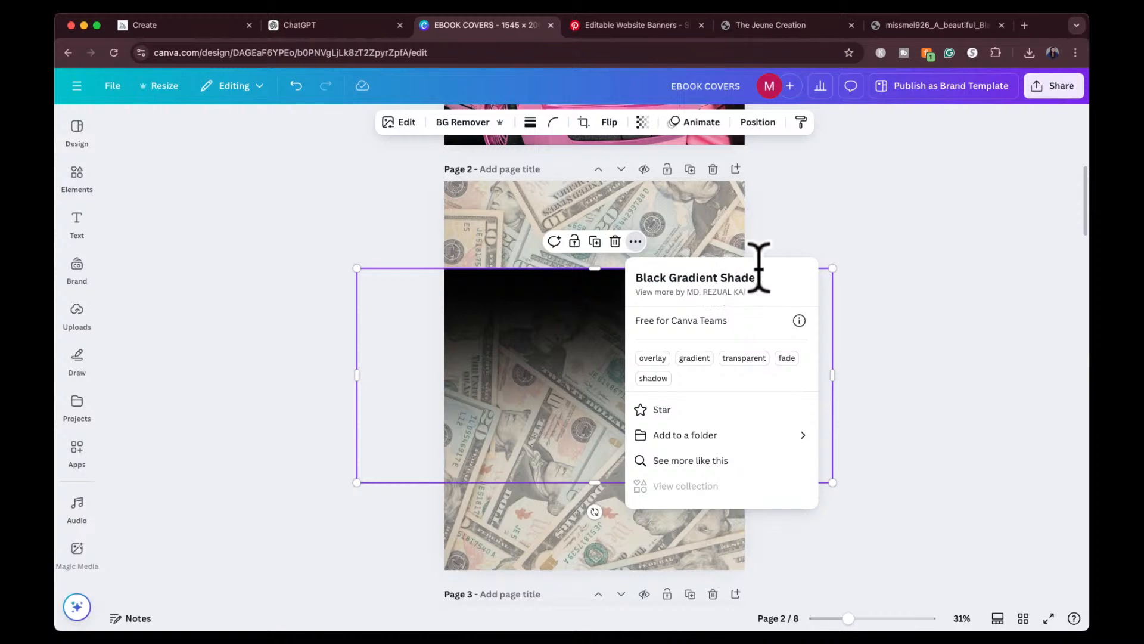
left_click(612, 278)
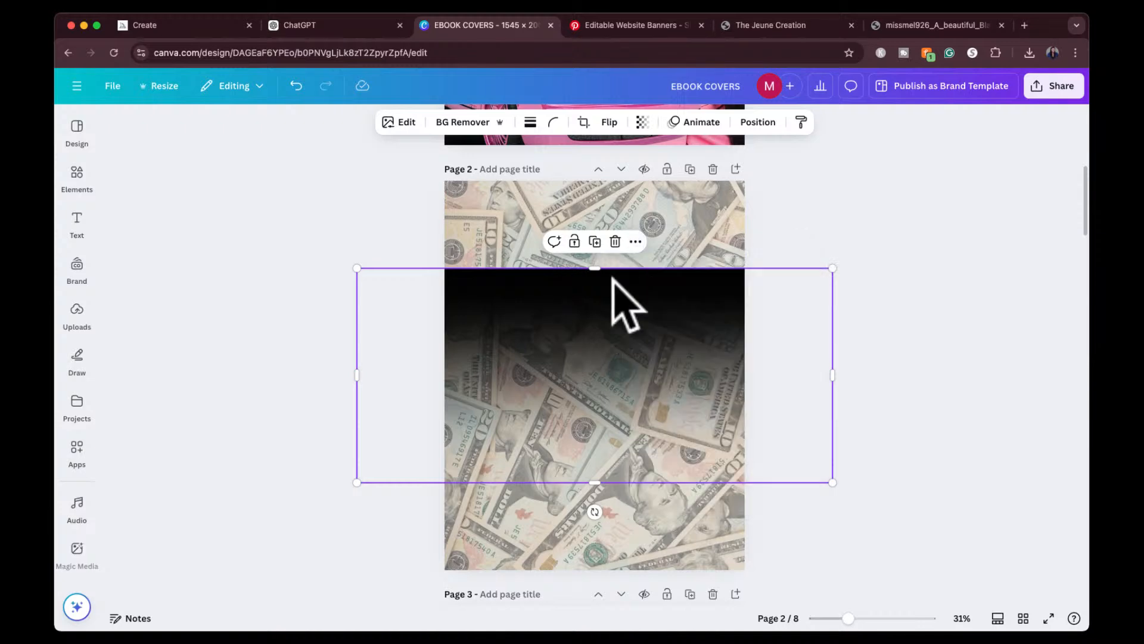
Rotate the black gradient on page 2 by 180° and resize it to cover the whole page, solid black at the base
left_click_drag(594, 510, 597, 314)
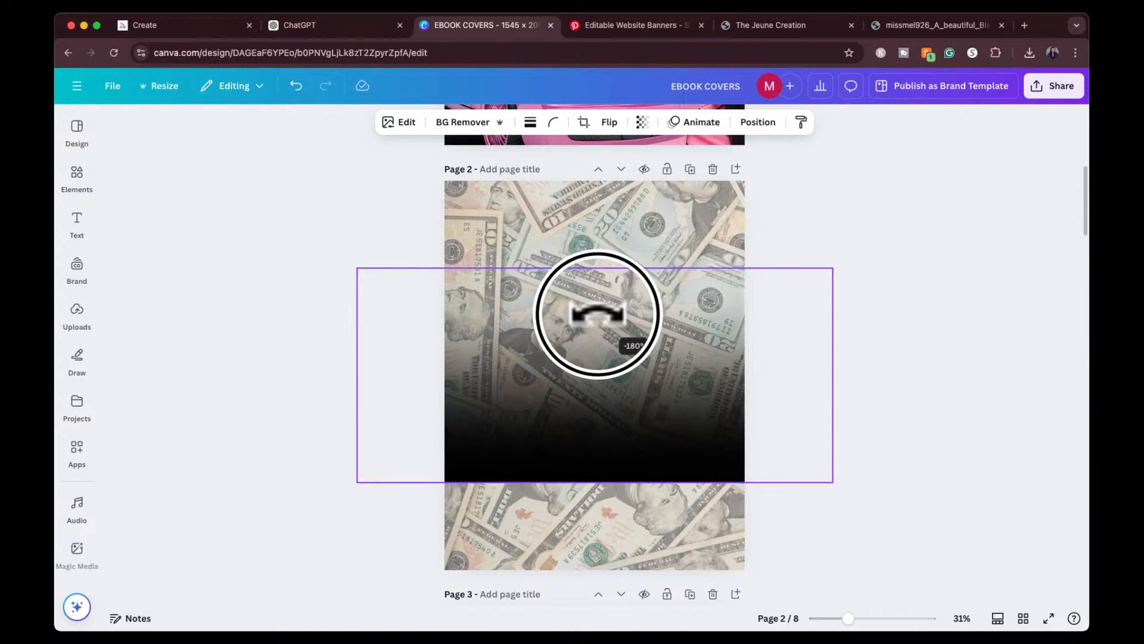
left_click_drag(567, 434, 573, 507)
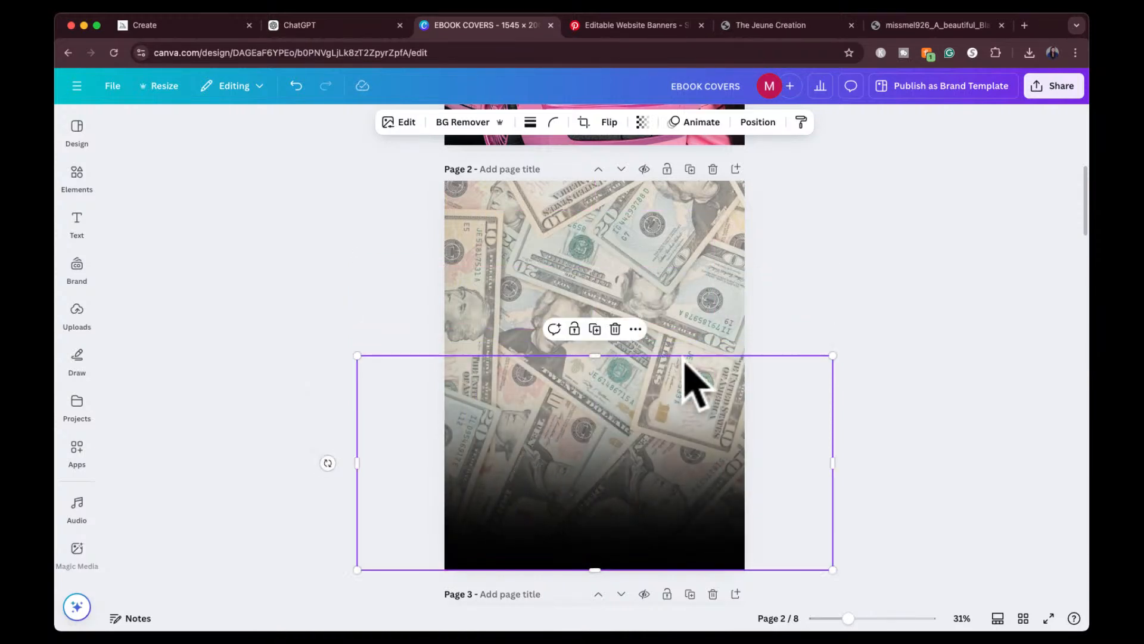
left_click_drag(594, 355, 591, 180)
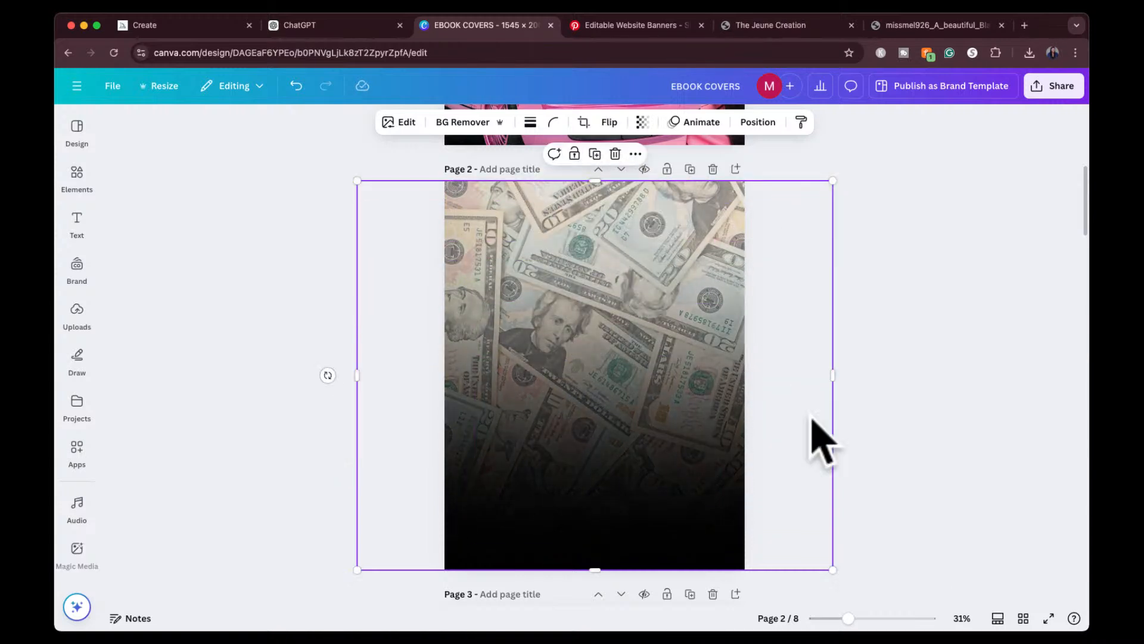
left_click_drag(833, 372, 745, 375)
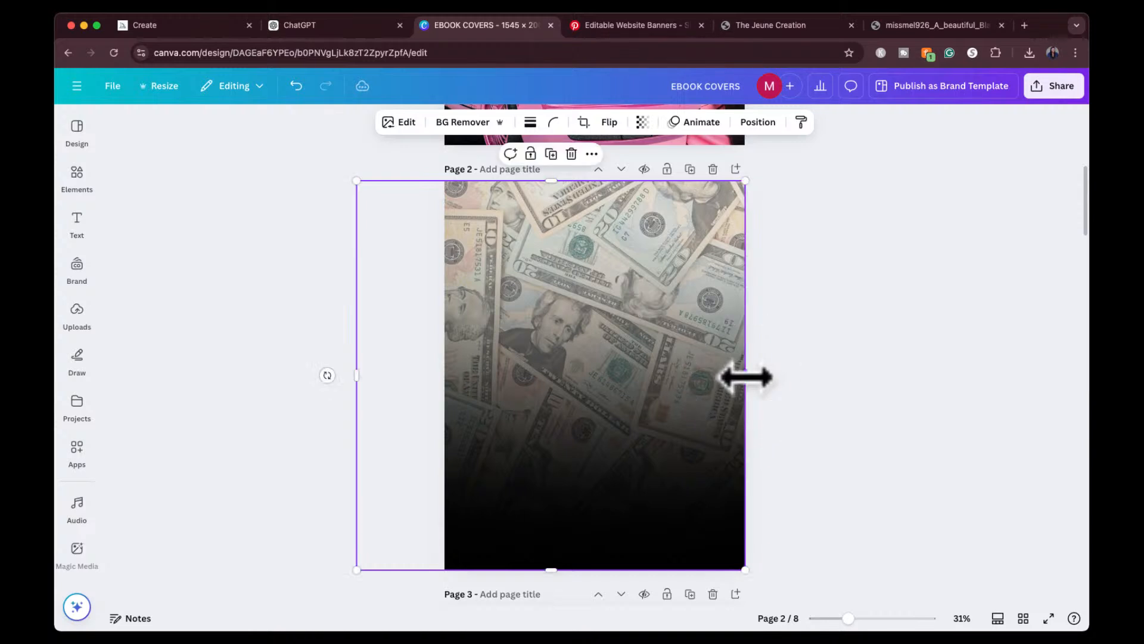
left_click_drag(357, 376, 444, 375)
Search the graphics for "white fade" and add the first white gradient to page 2
left_click(76, 179)
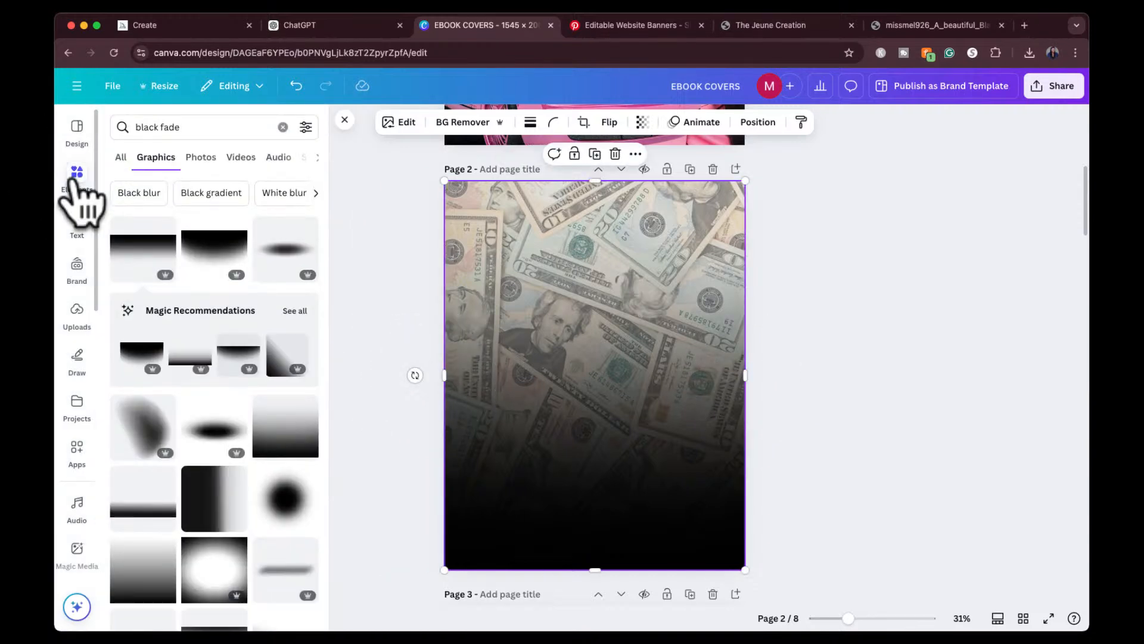
left_click(156, 127)
double_click(156, 127)
type("white")
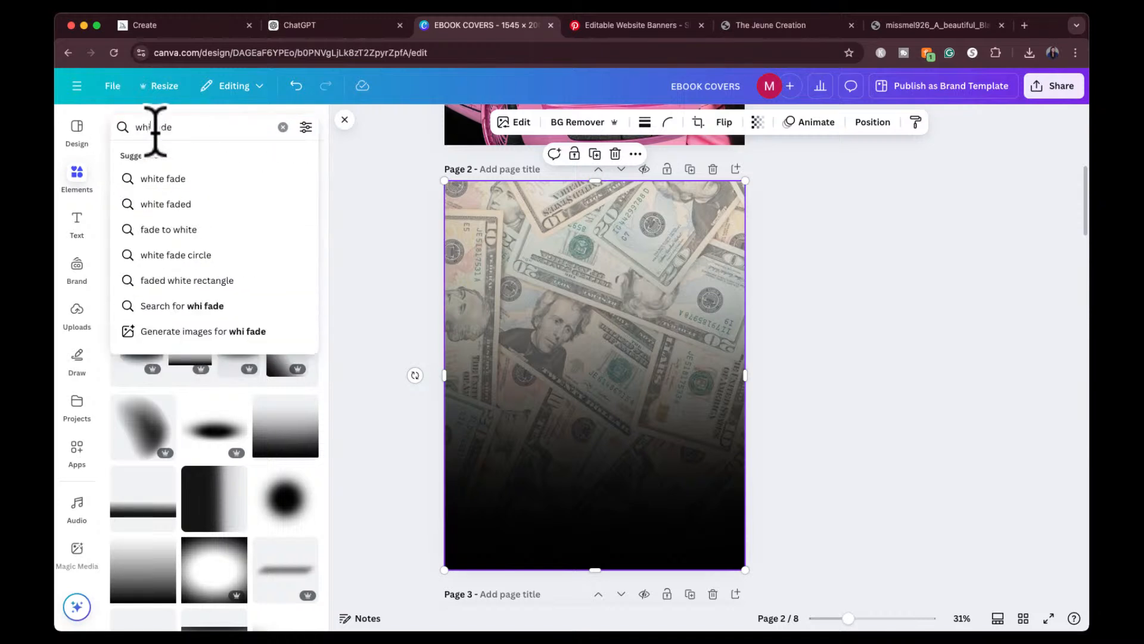
key("Return")
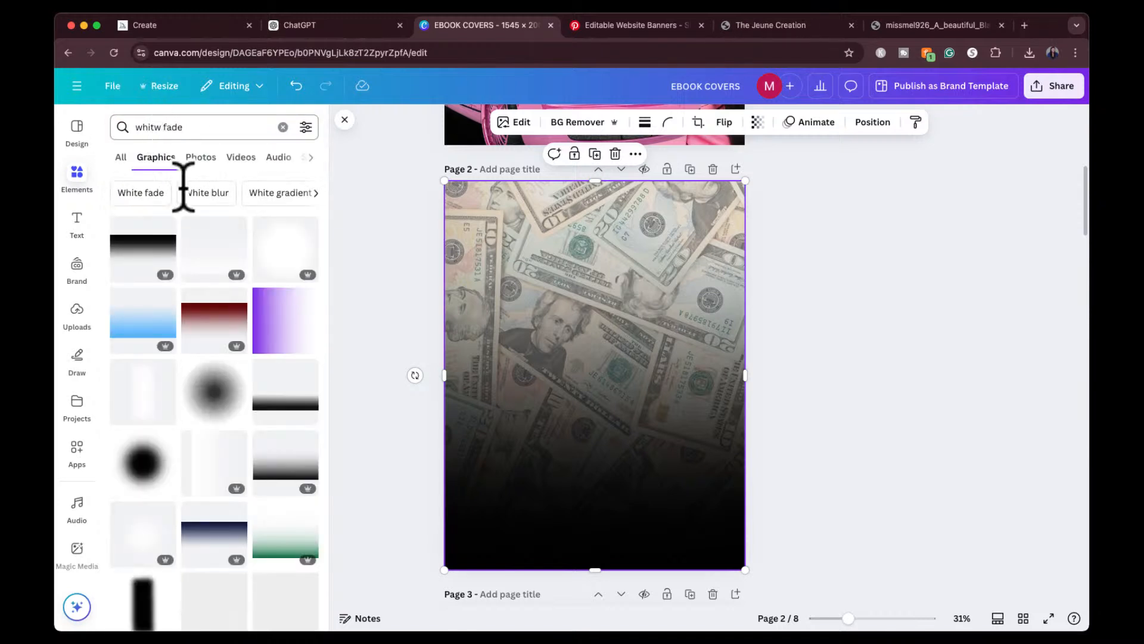
left_click(160, 127)
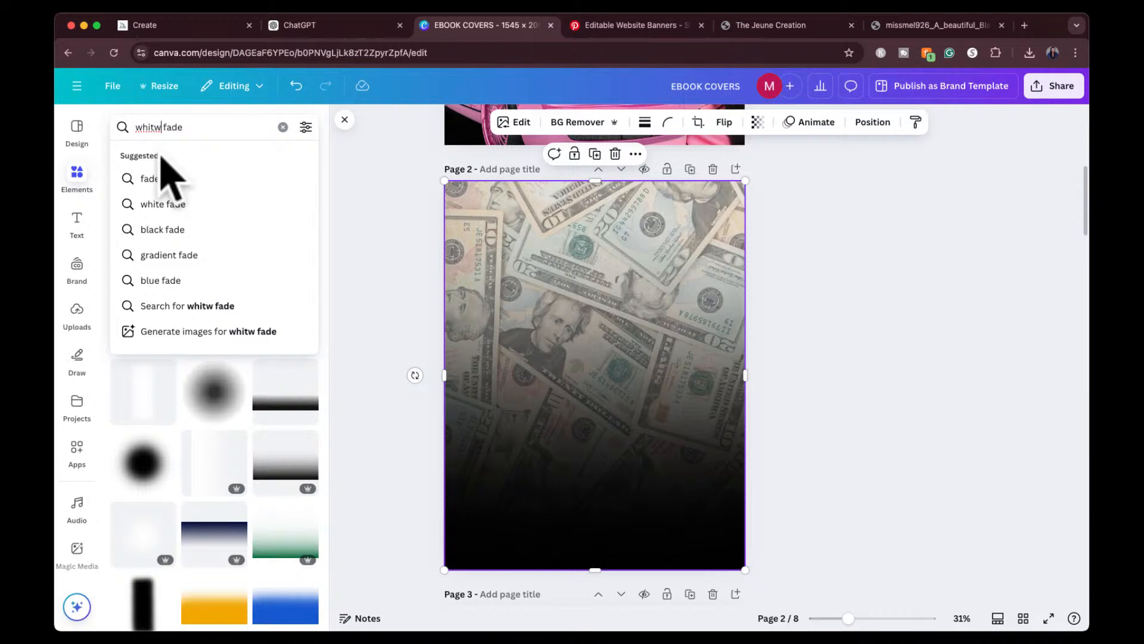
type("e")
key("Return")
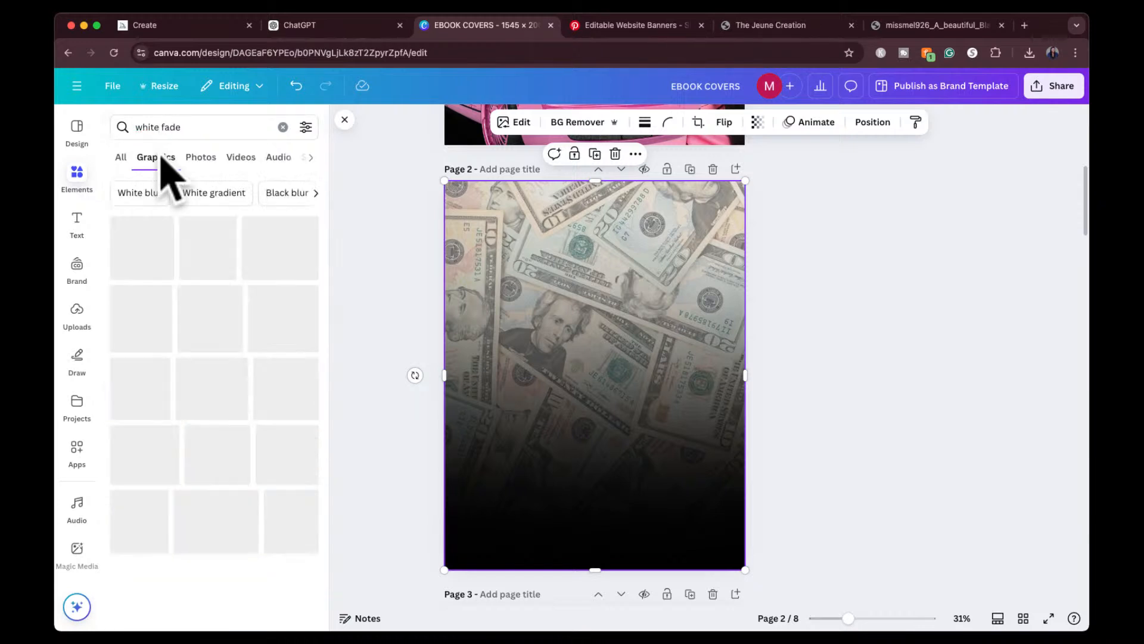
left_click(134, 253)
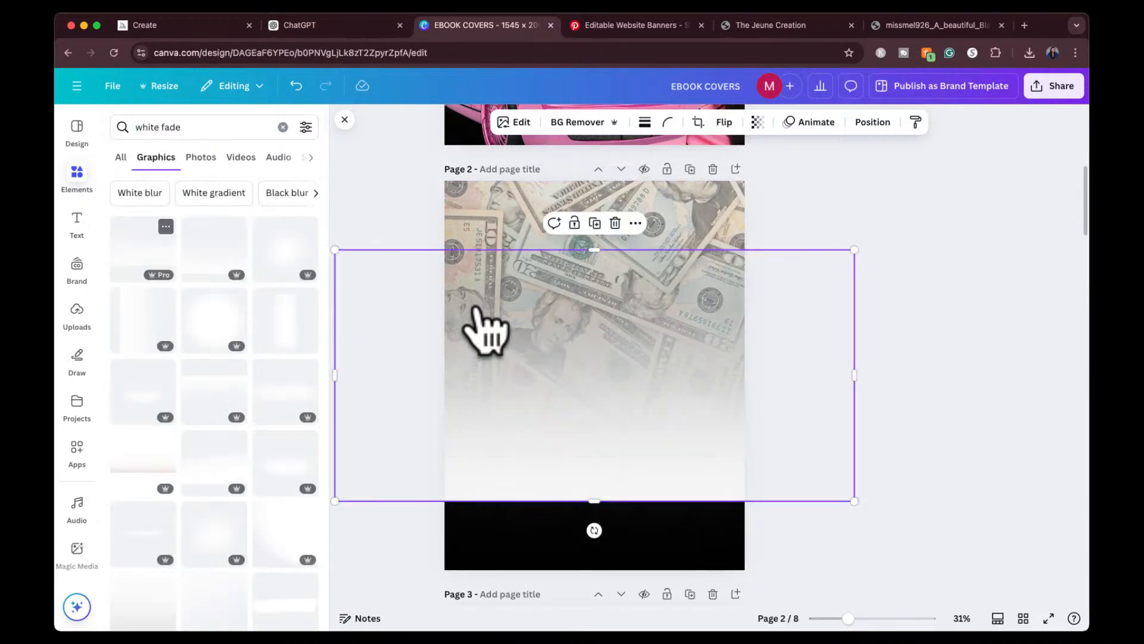
Rotate the white gradient by 180°, align it with the page's upper edge and narrow it to the page width
left_click_drag(594, 530, 598, 287)
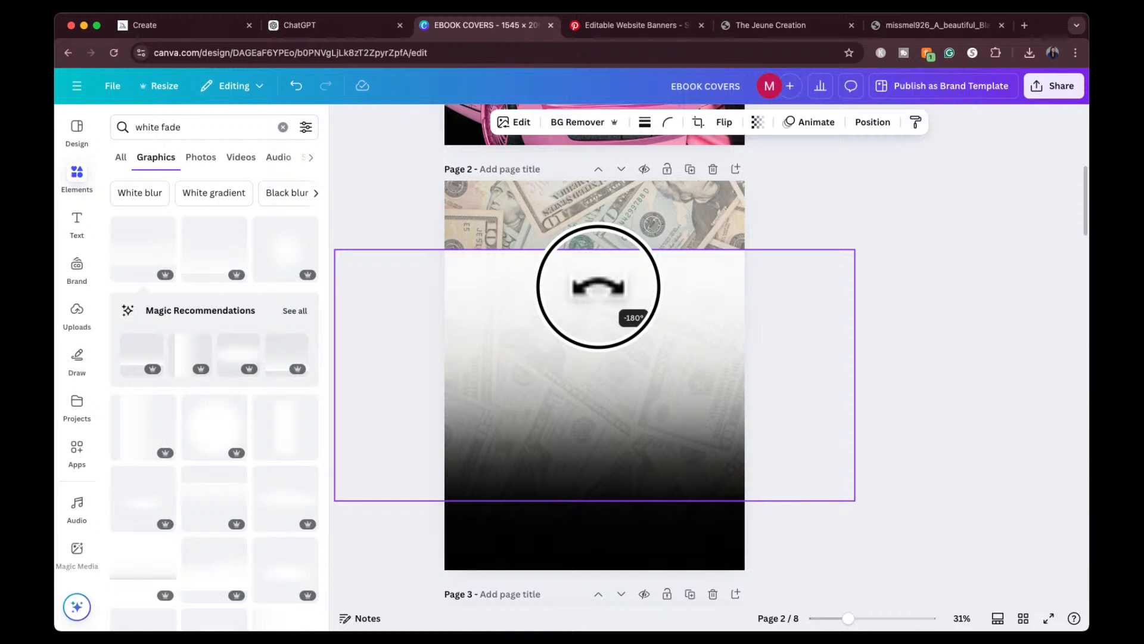
left_click_drag(598, 286, 592, 287)
left_click_drag(567, 330, 574, 268)
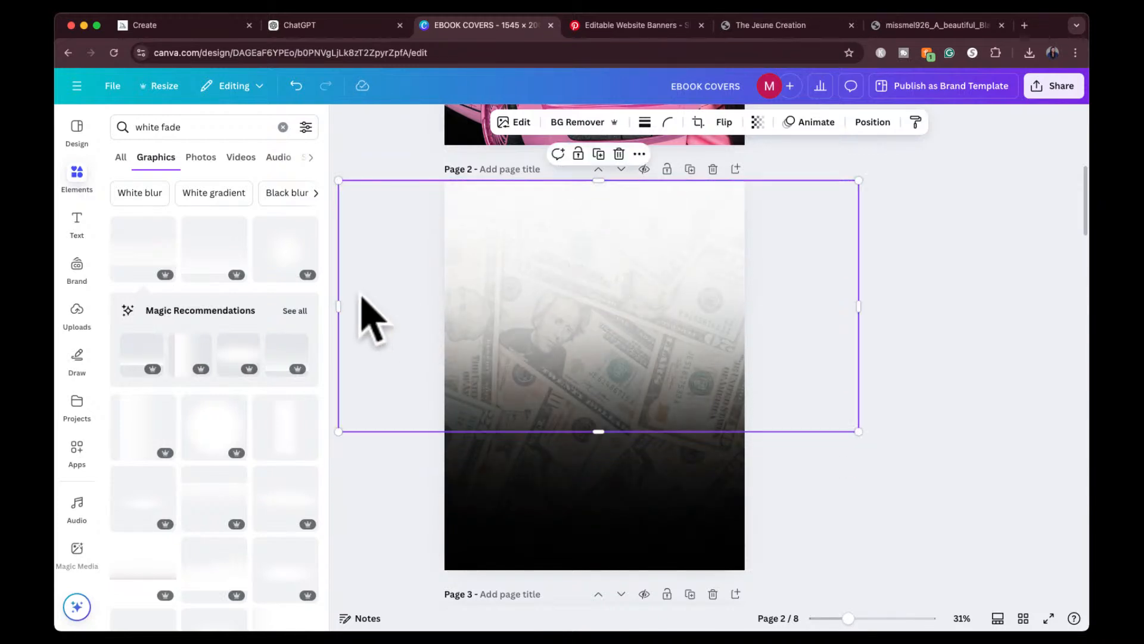
left_click_drag(339, 306, 444, 291)
left_click_drag(858, 301, 730, 300)
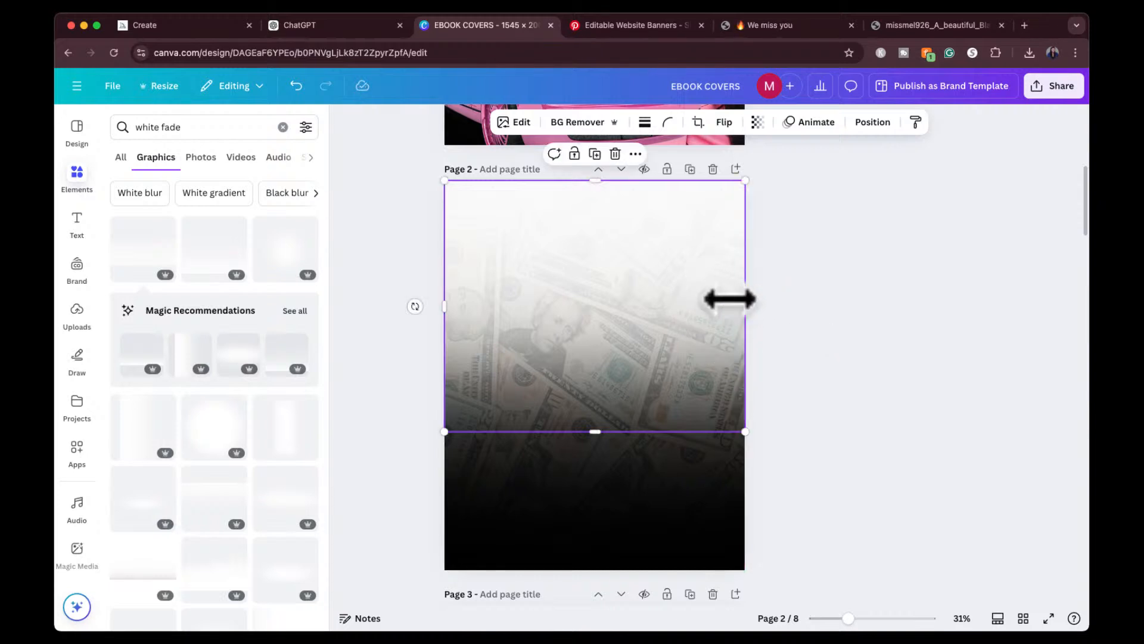
Switch to Midjourney and inspect the second pink-suit woman image at full size, then close it
left_click(183, 25)
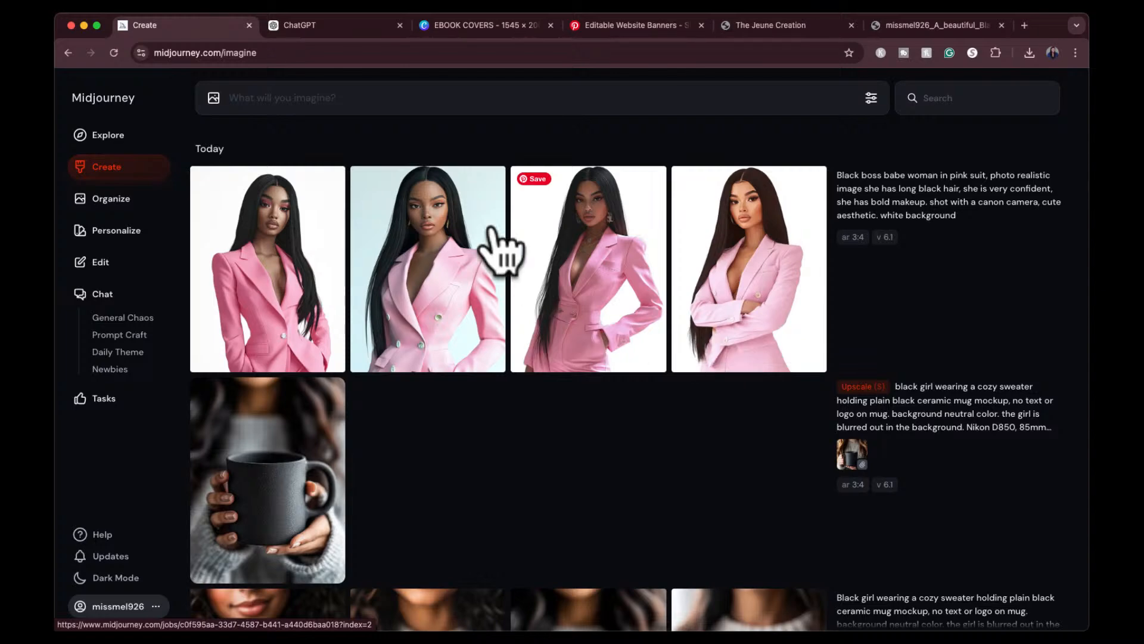
left_click(475, 268)
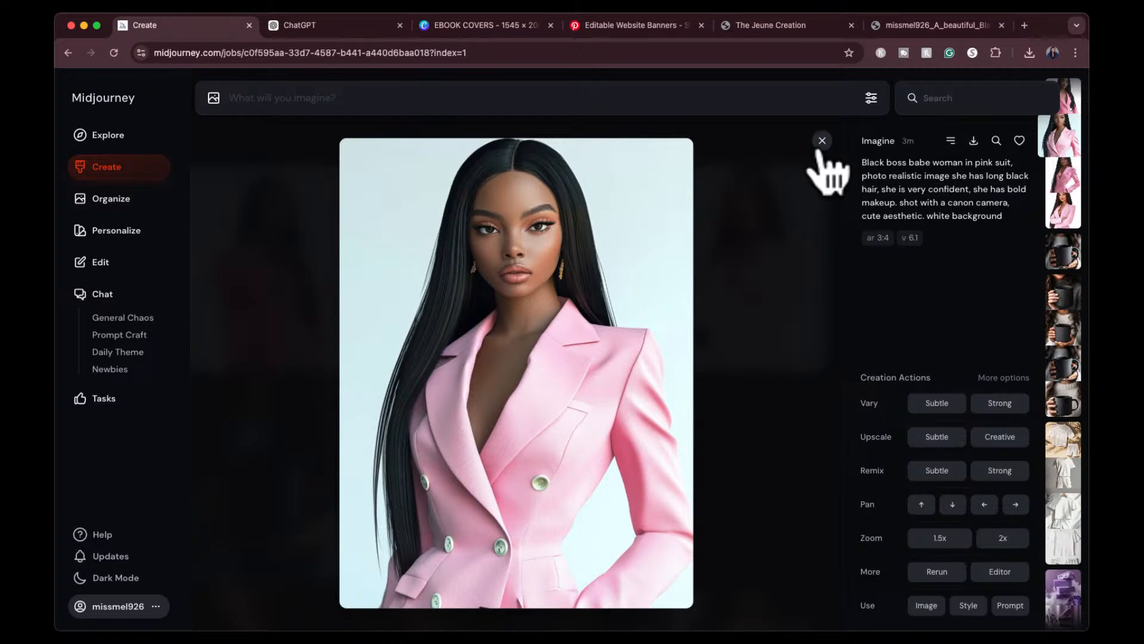
left_click(822, 142)
Search Midjourney's Explore gallery for "black woman", look through the portraits, and clear the search
left_click(113, 136)
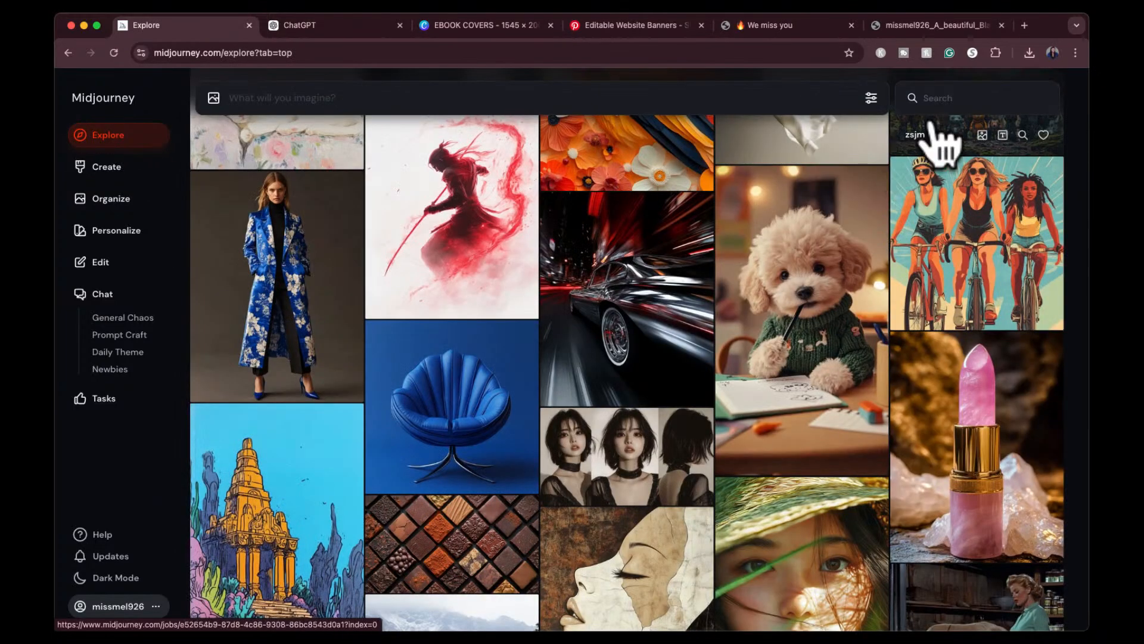
left_click(938, 98)
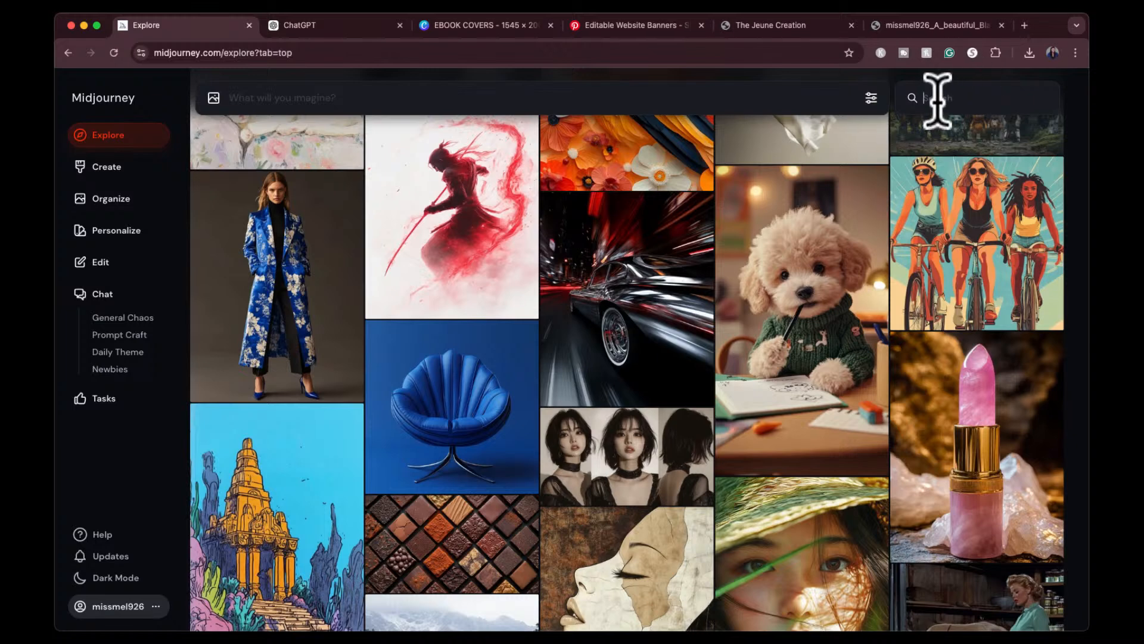
type("blond")
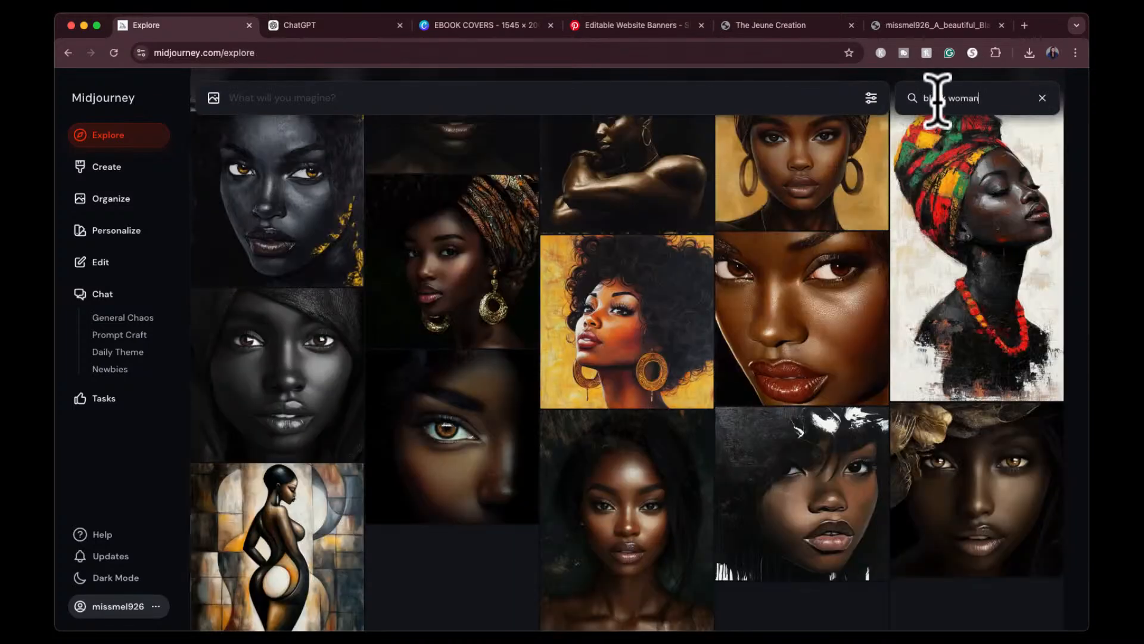
scroll(769, 471, "down", 7)
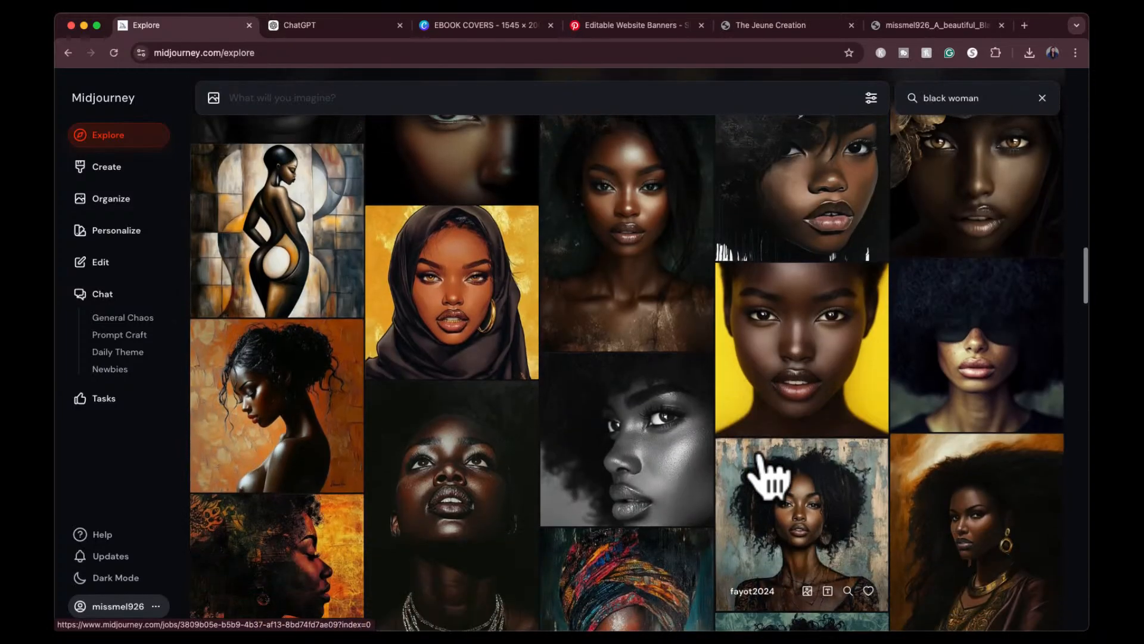
scroll(769, 473, "down", 10)
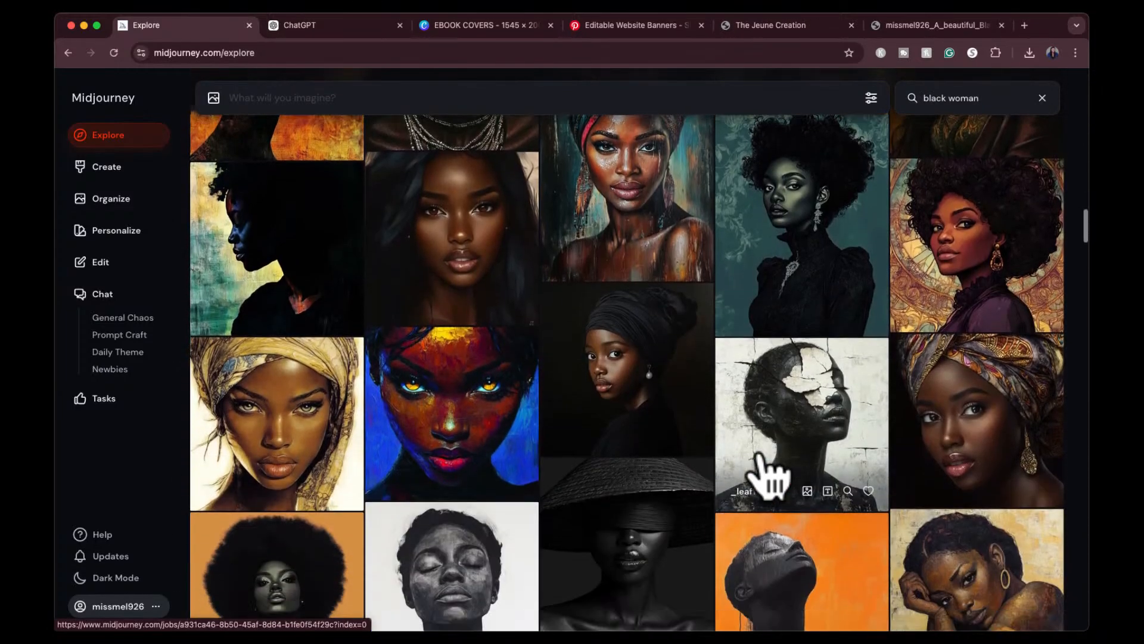
scroll(769, 474, "down", 6)
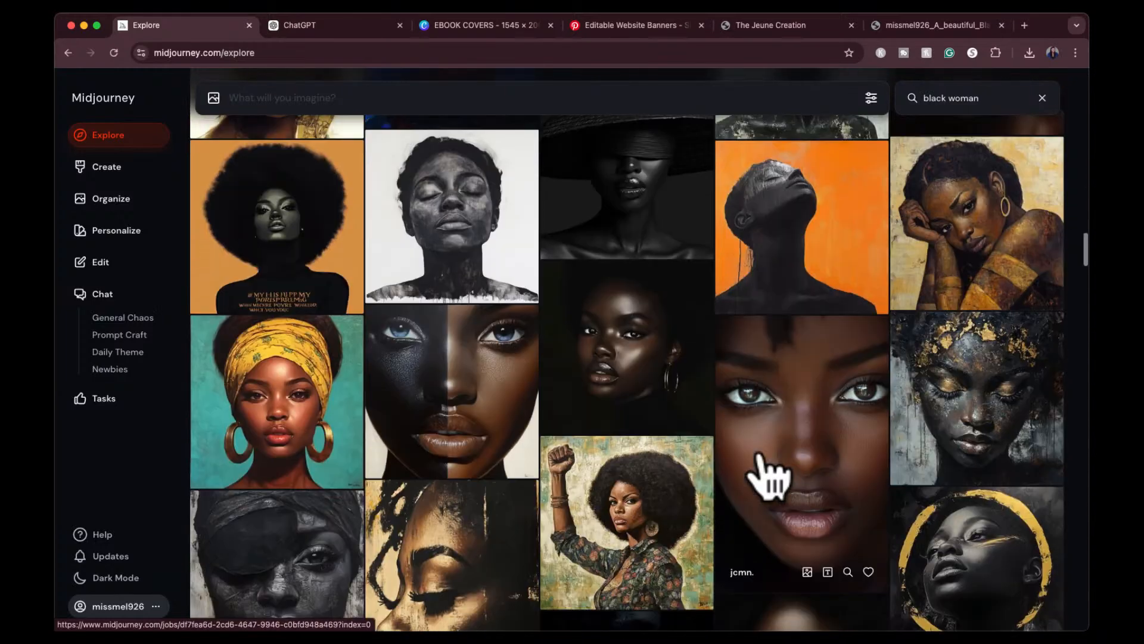
scroll(770, 474, "down", 7)
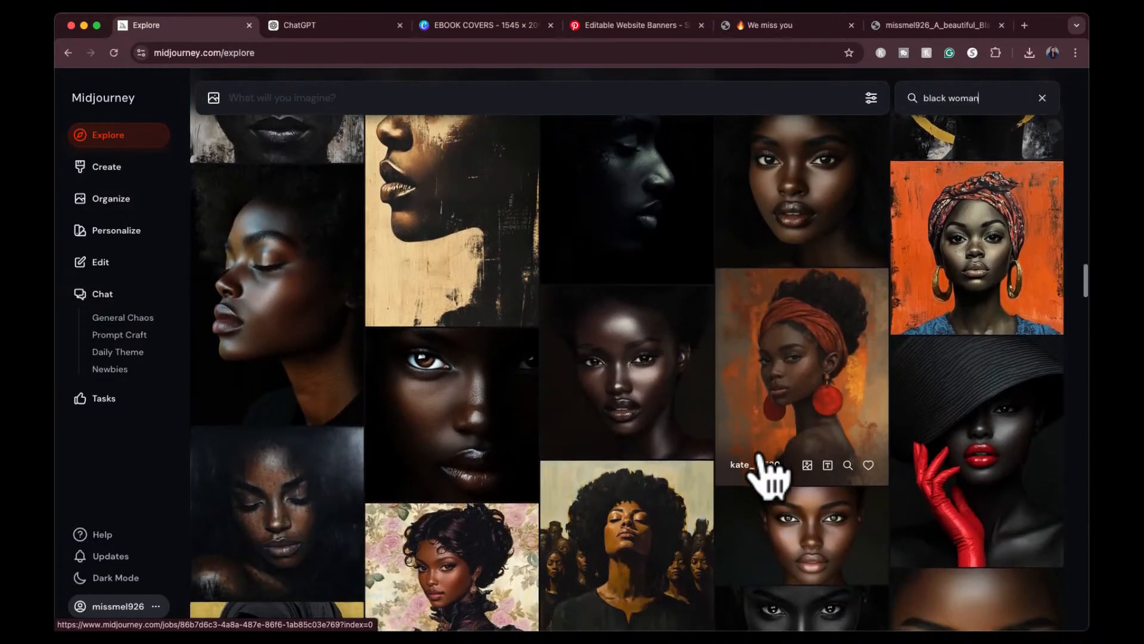
left_click(1042, 98)
Find the long-haired woman variations among the created images and use the fourth portrait as an image reference for a new prompt
left_click(107, 169)
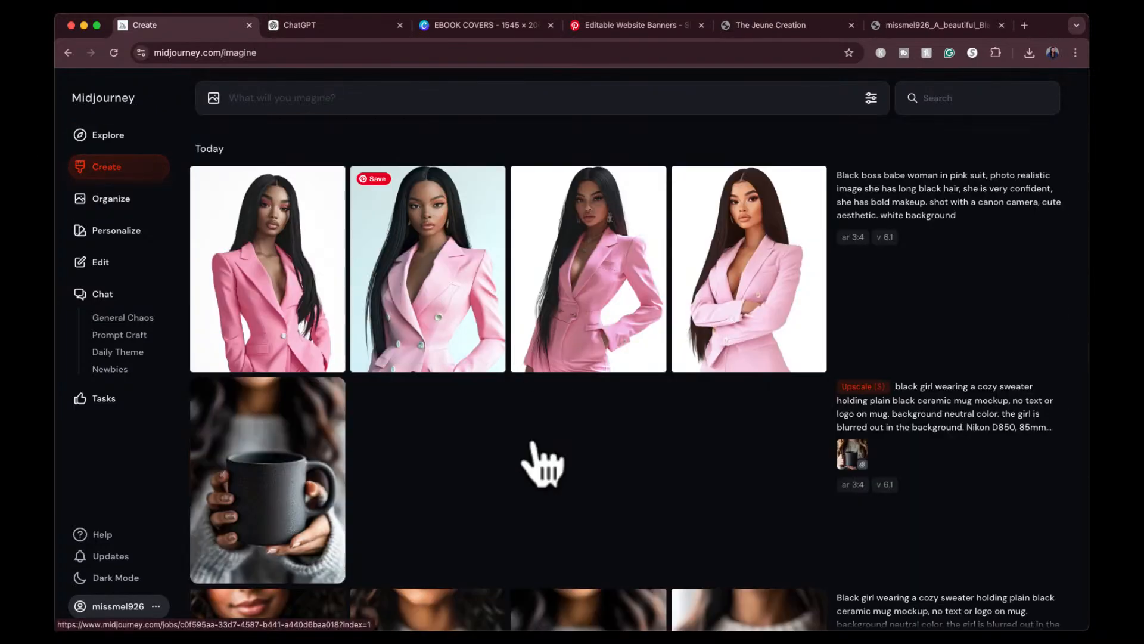
scroll(540, 459, "down", 3)
scroll(534, 436, "down", 13)
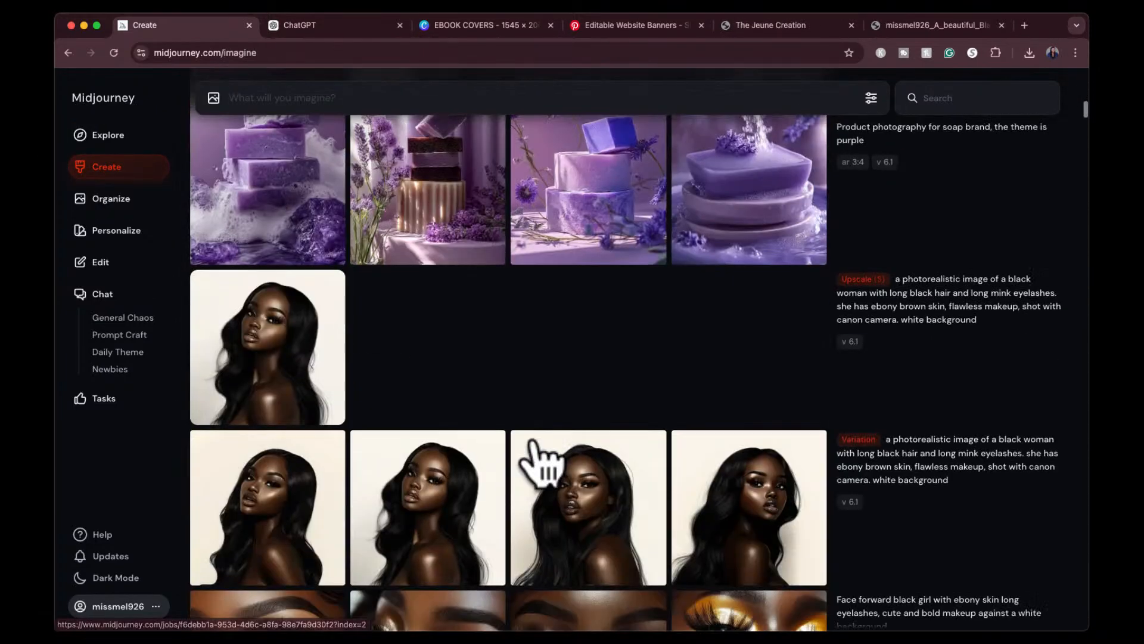
scroll(540, 456, "down", 2)
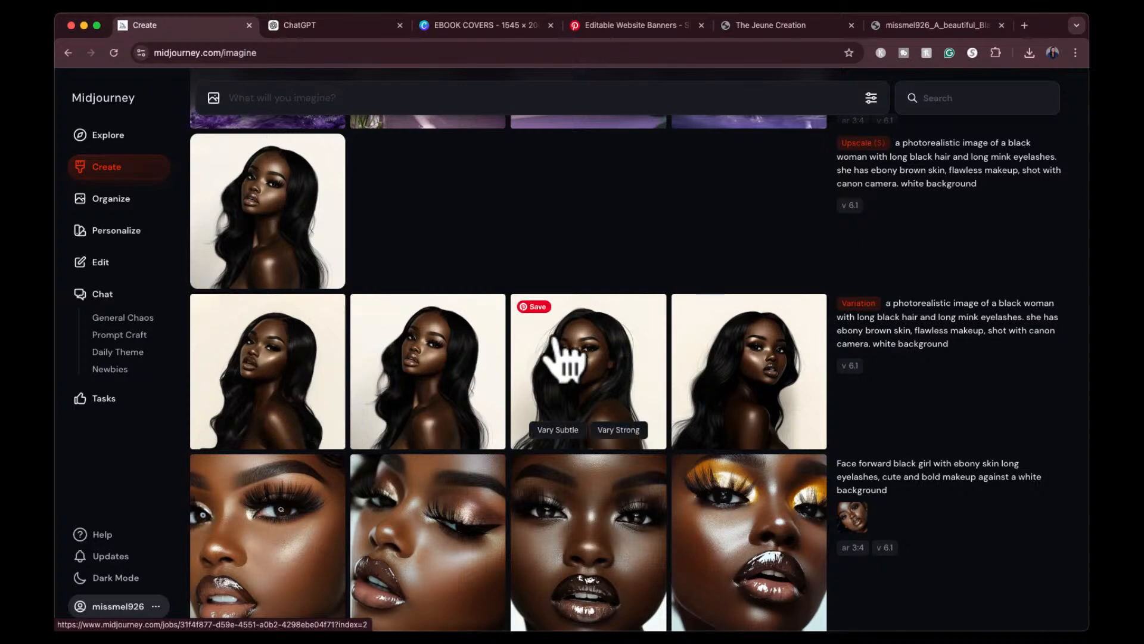
left_click(738, 351)
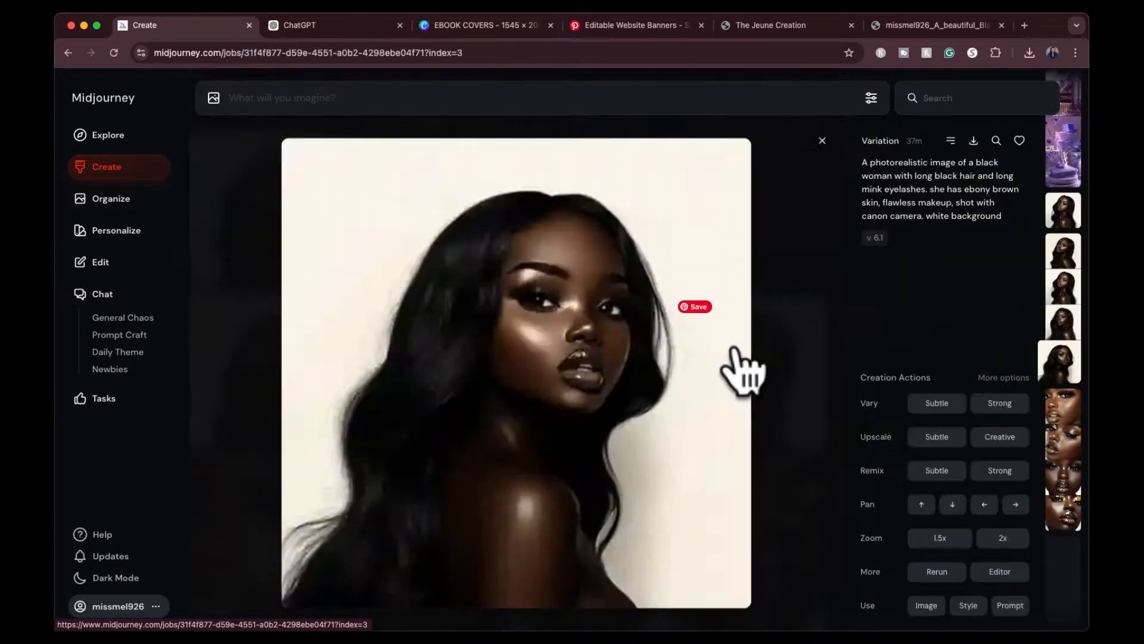
left_click(921, 606)
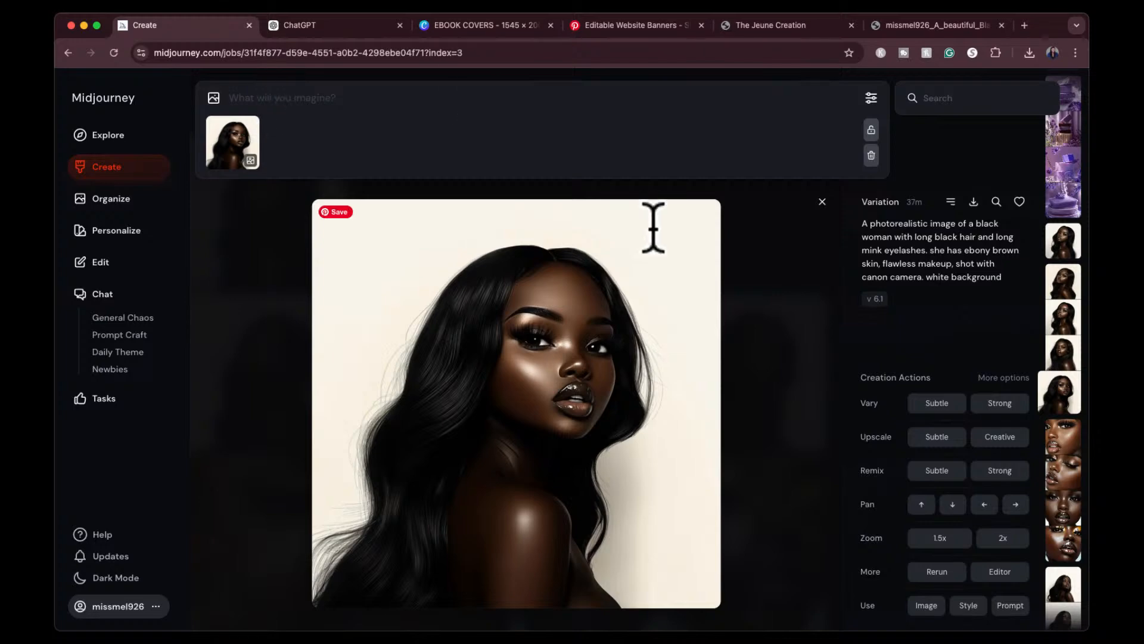
left_click(823, 202)
Reuse the "black boss babe woman in pink suit" prompt with the attached reference portrait and generate new images
scroll(547, 296, "up", 20)
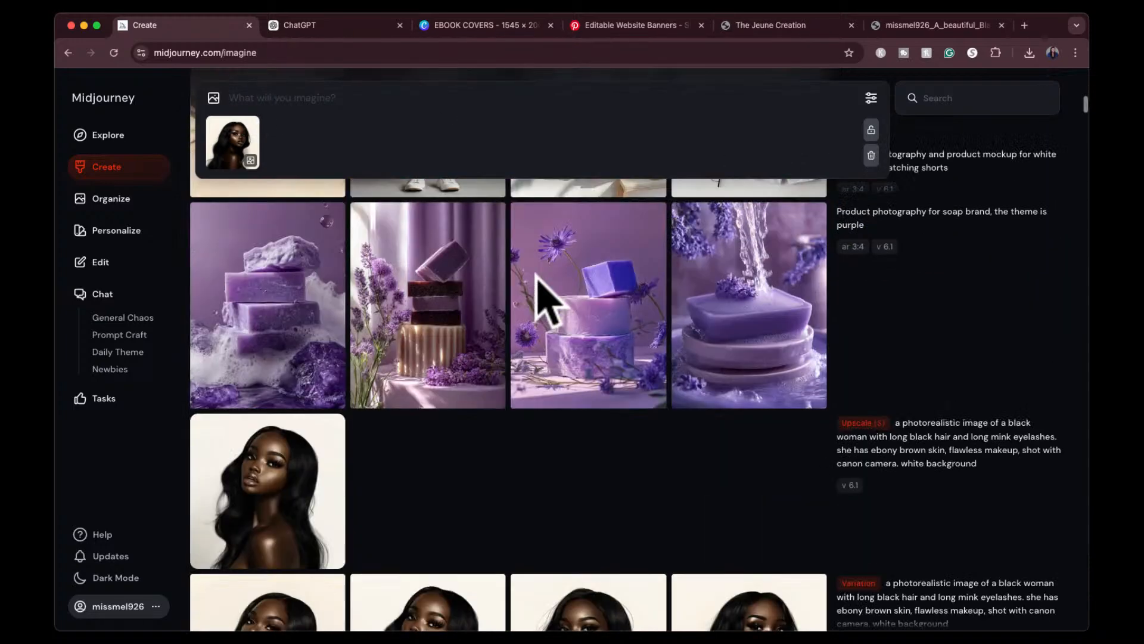
scroll(536, 322, "up", 3)
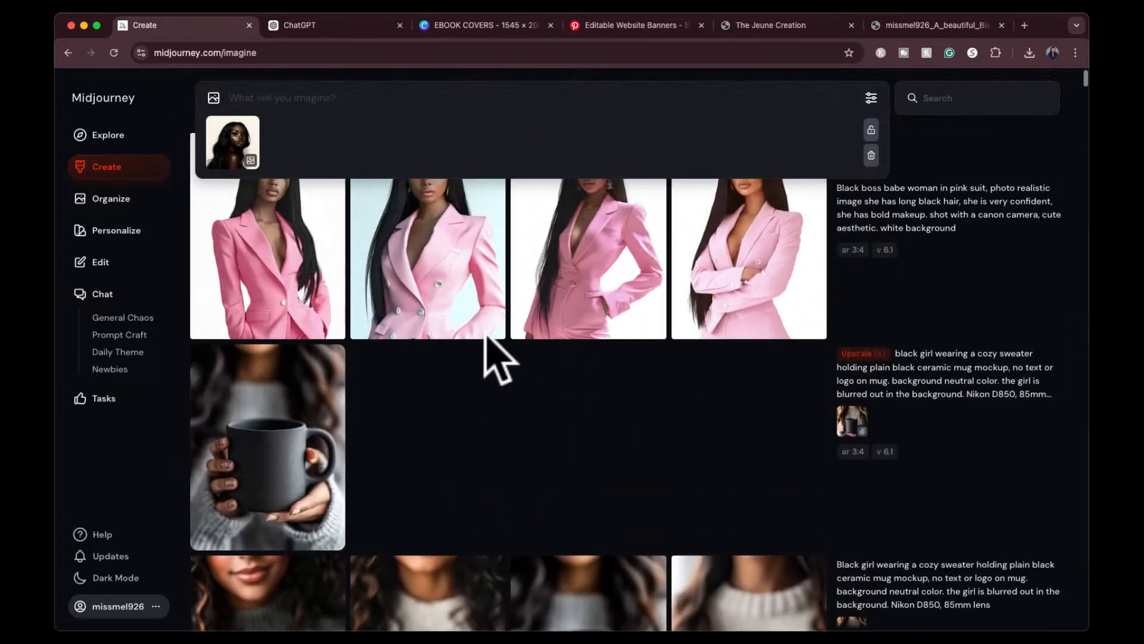
left_click(1042, 229)
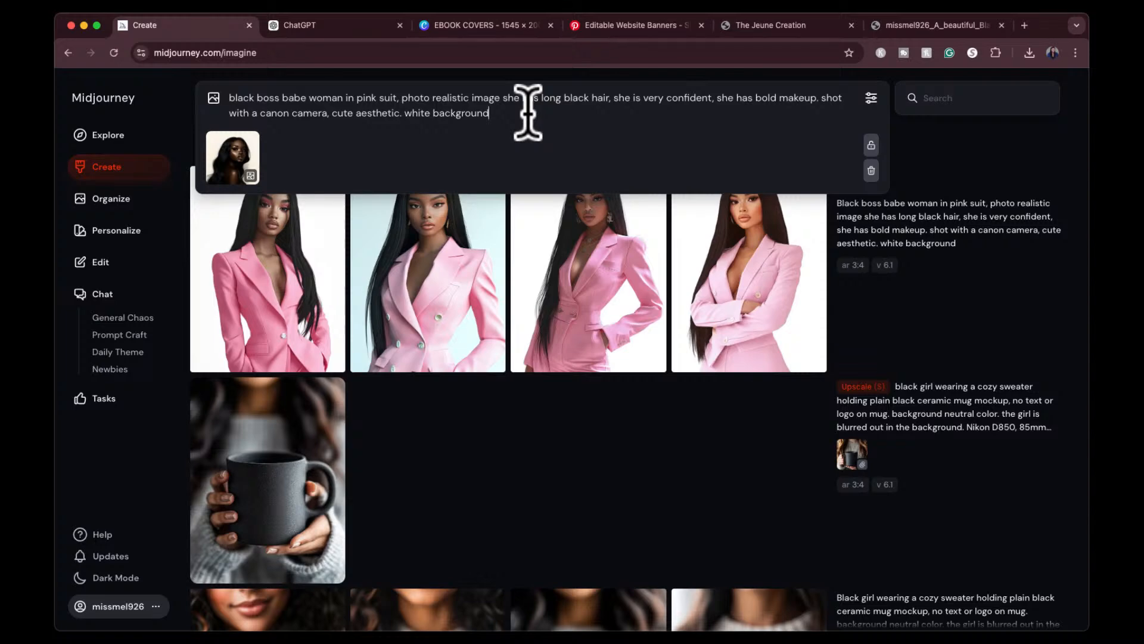
key("Return")
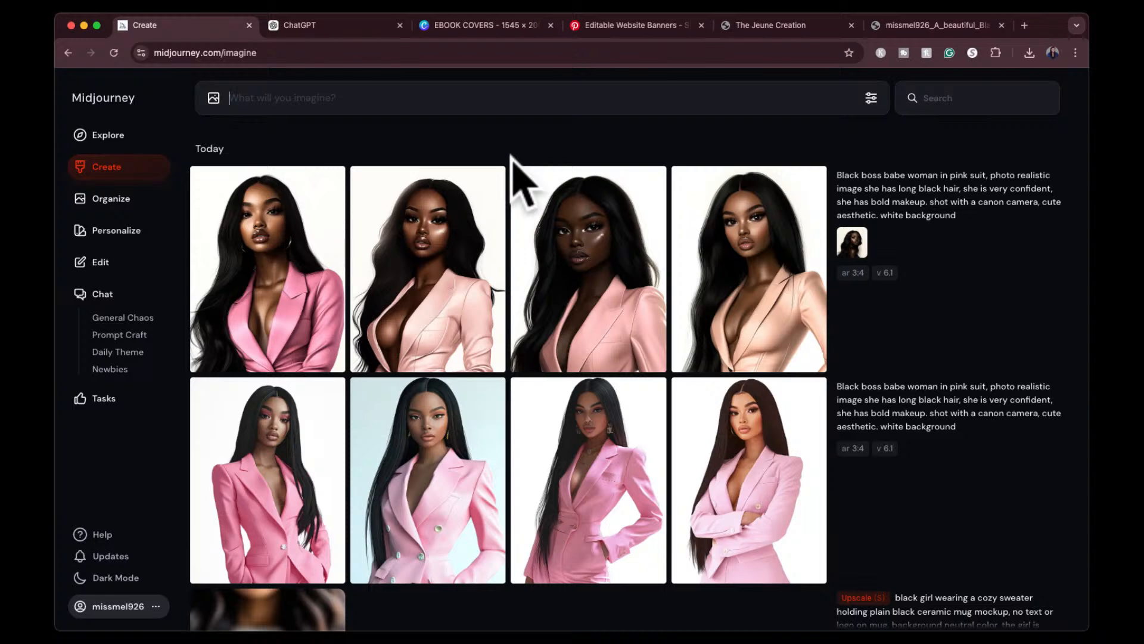
Upscale the first new image, the woman in the bright pink blazer, with the Subtle option and return to the creations
left_click(285, 282)
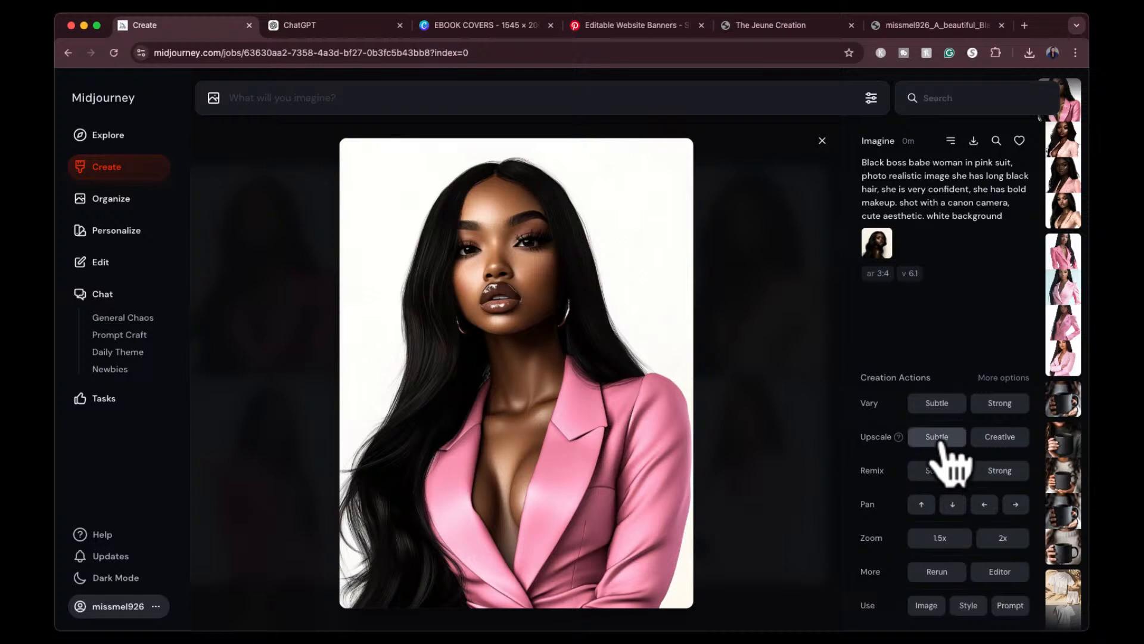
mouse_move(898, 437)
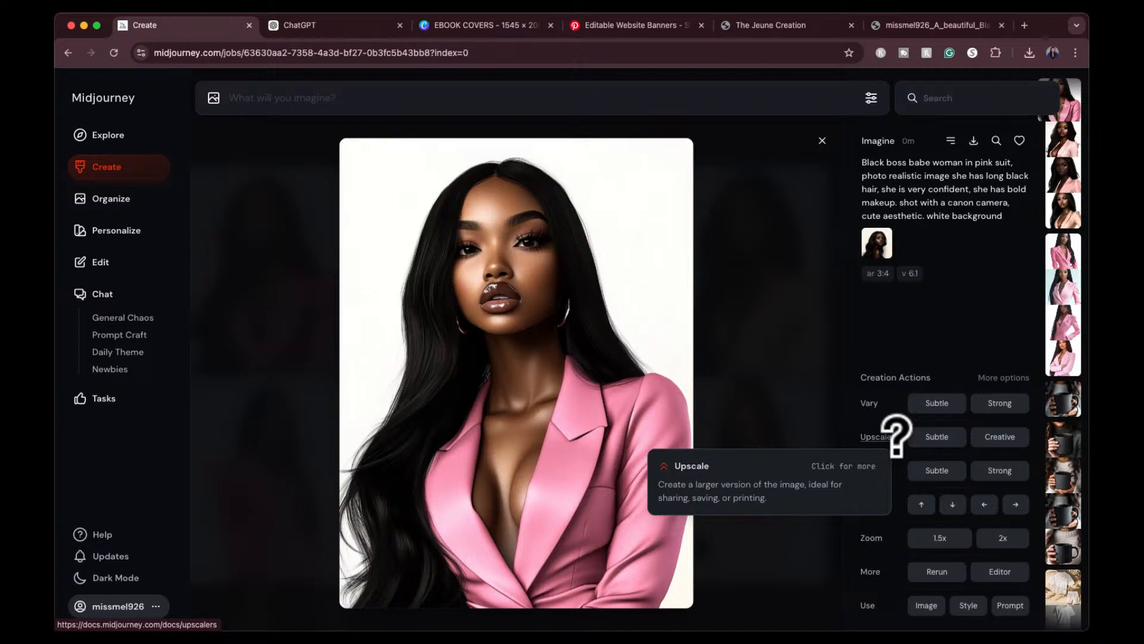
left_click(937, 436)
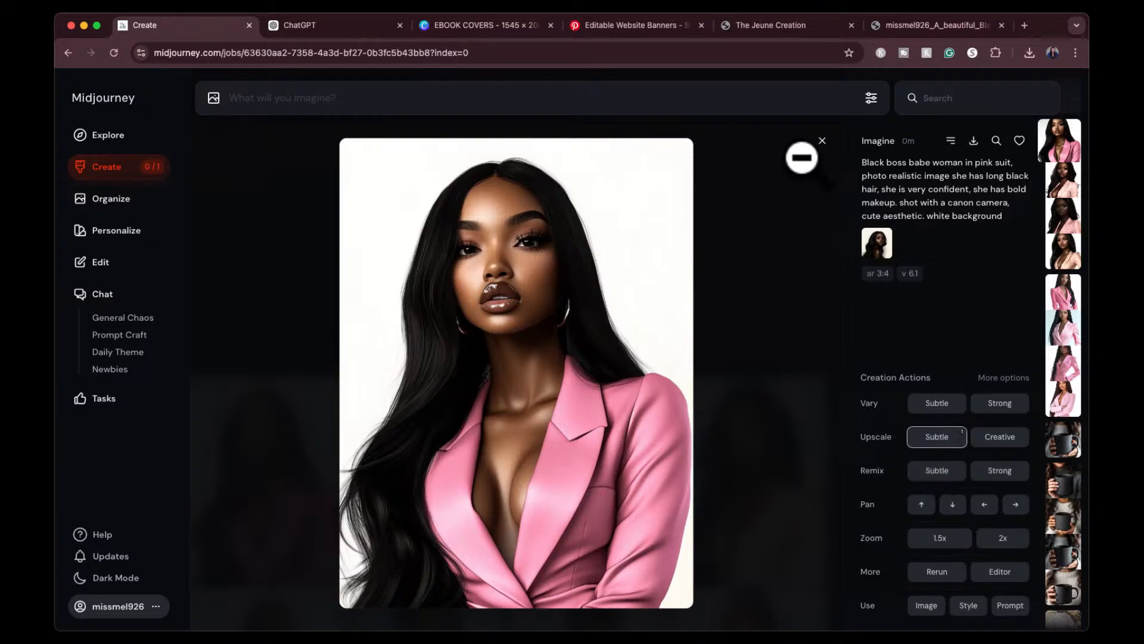
left_click(821, 138)
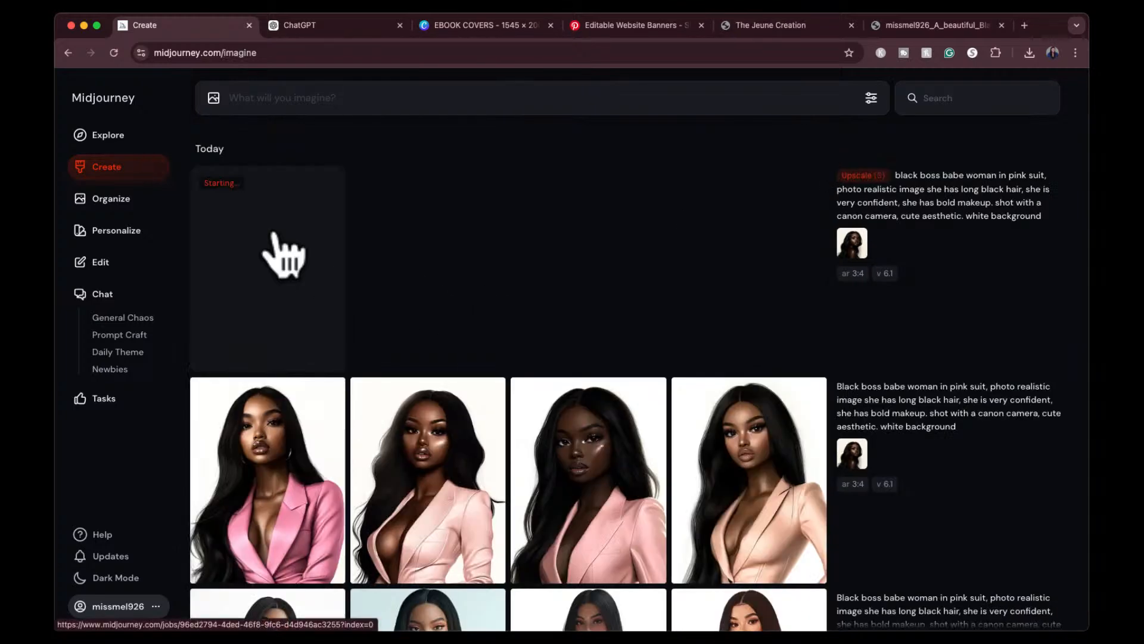
Switch to Canva and search the elements for "tablet", showing only frames
left_click(498, 27)
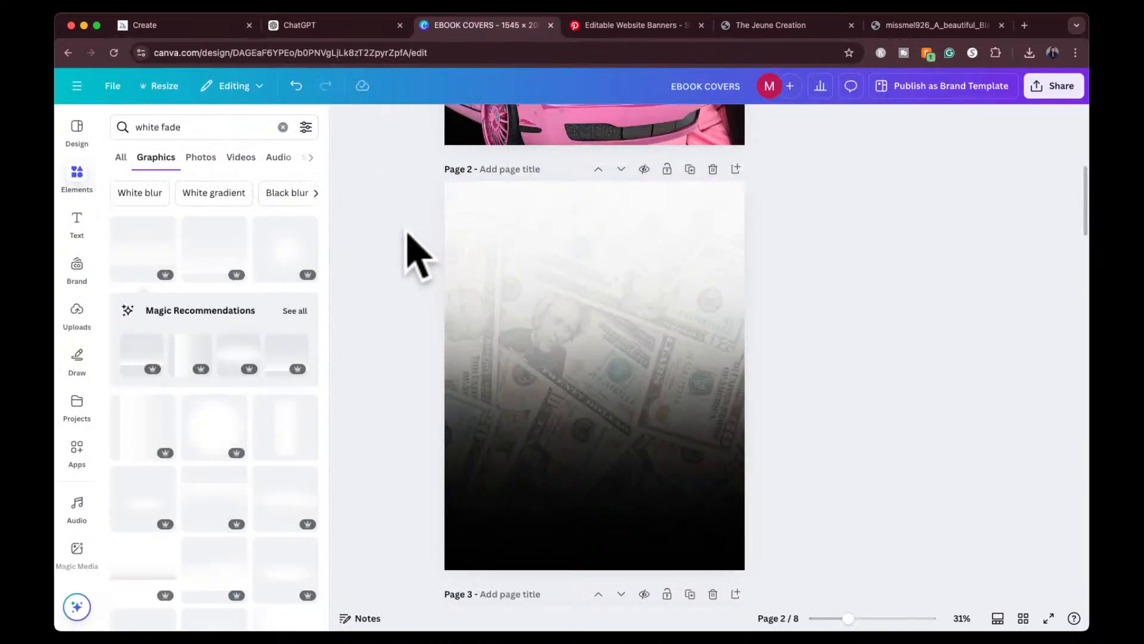
scroll(417, 257, "up", 6)
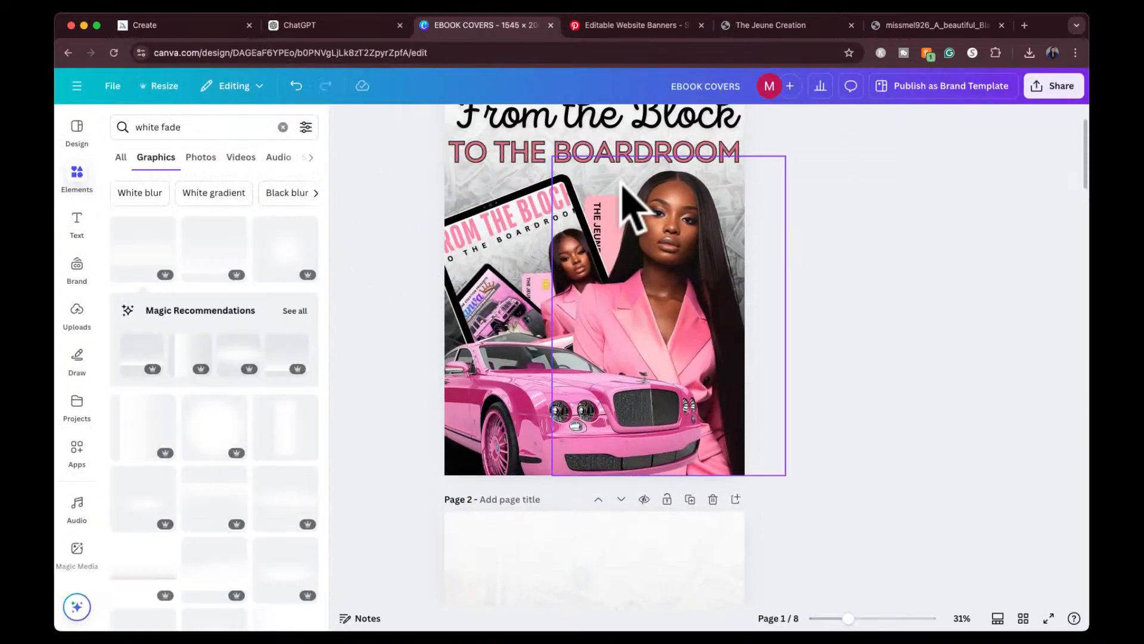
scroll(512, 209, "up", 2)
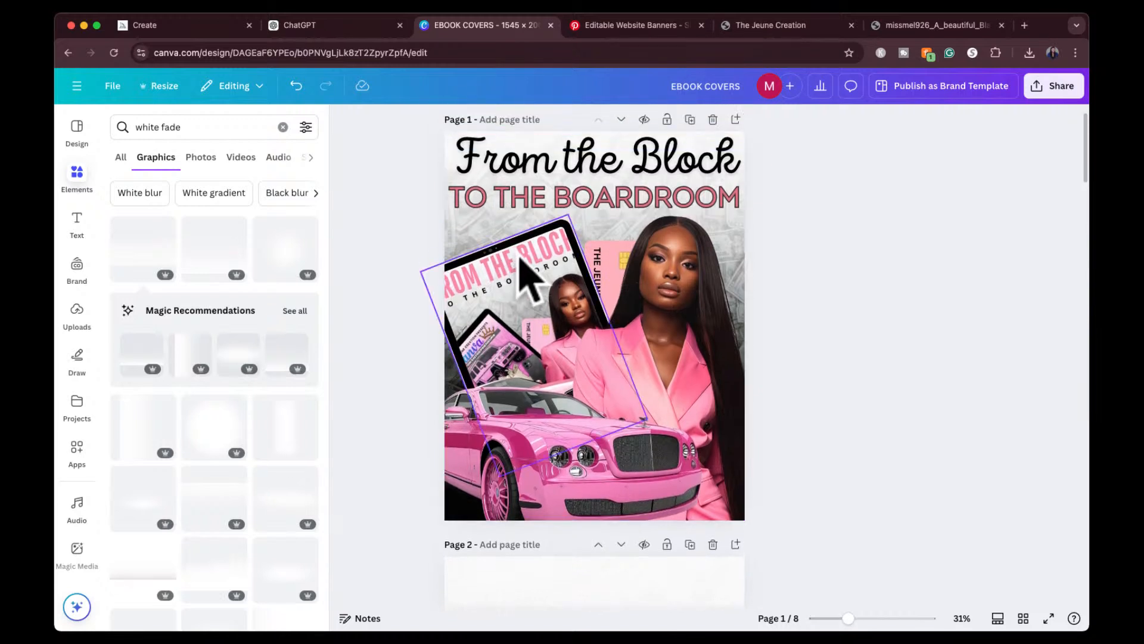
left_click(75, 176)
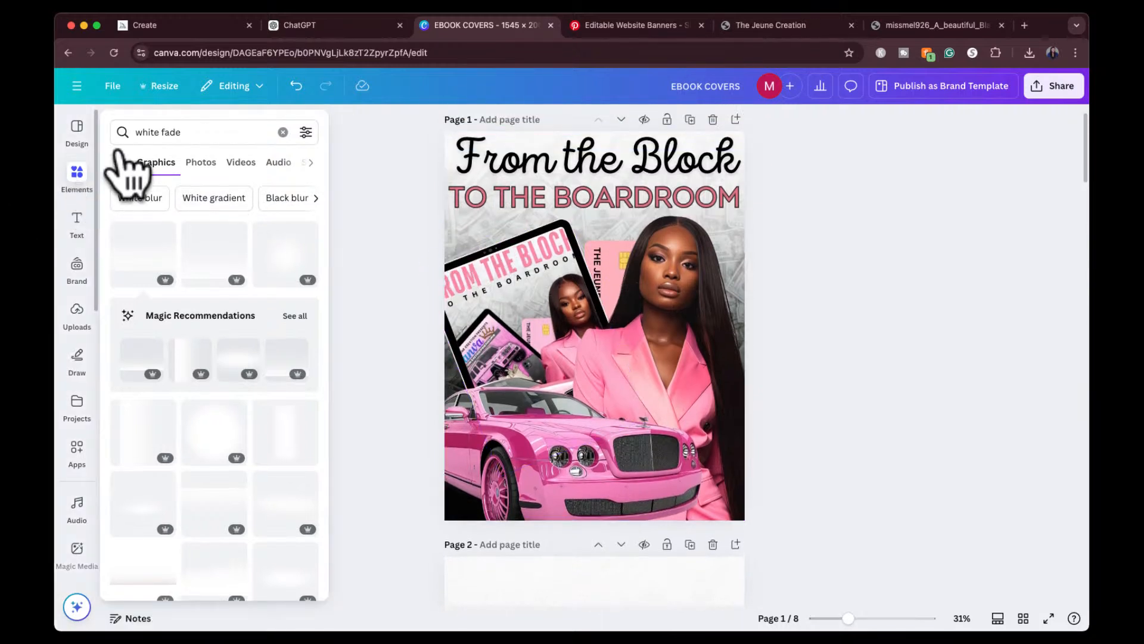
left_click(161, 134)
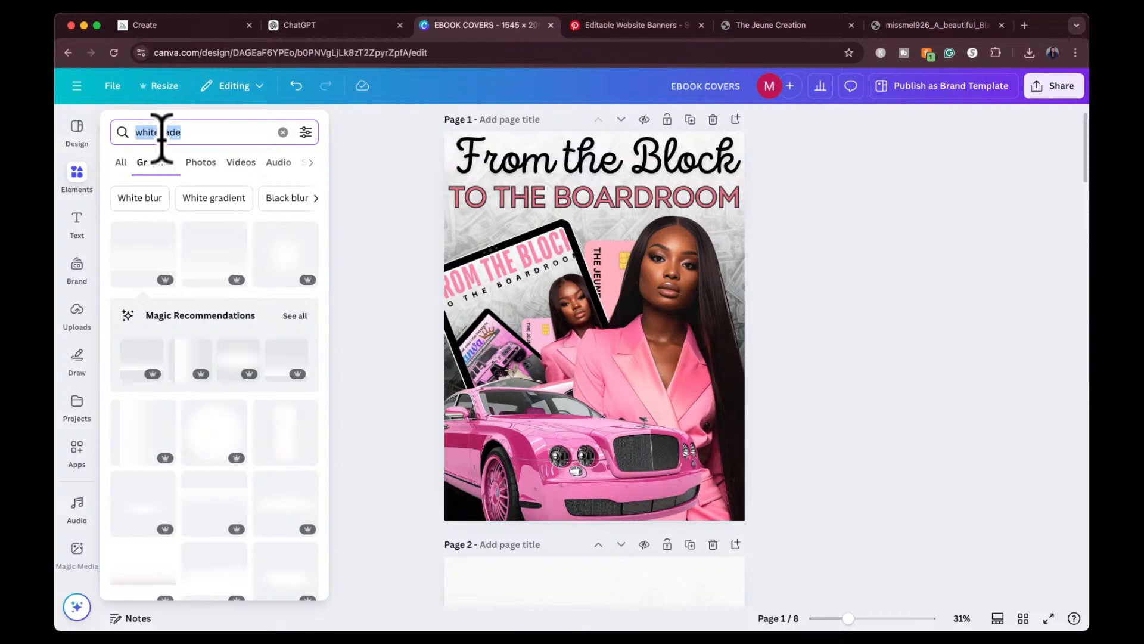
type("table")
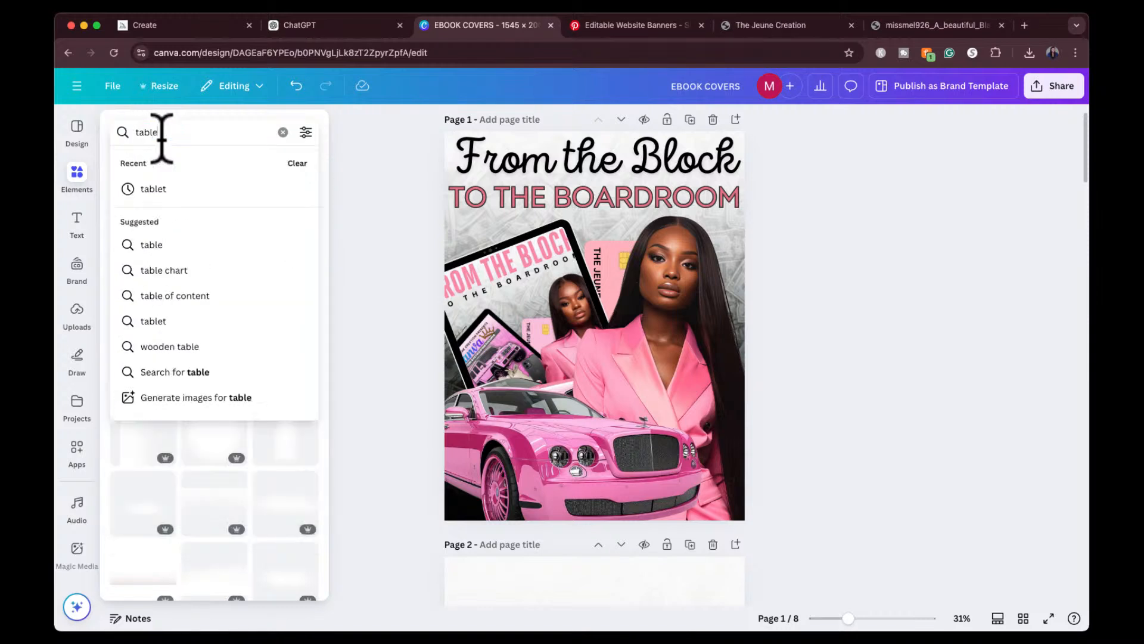
type("t")
key("Return")
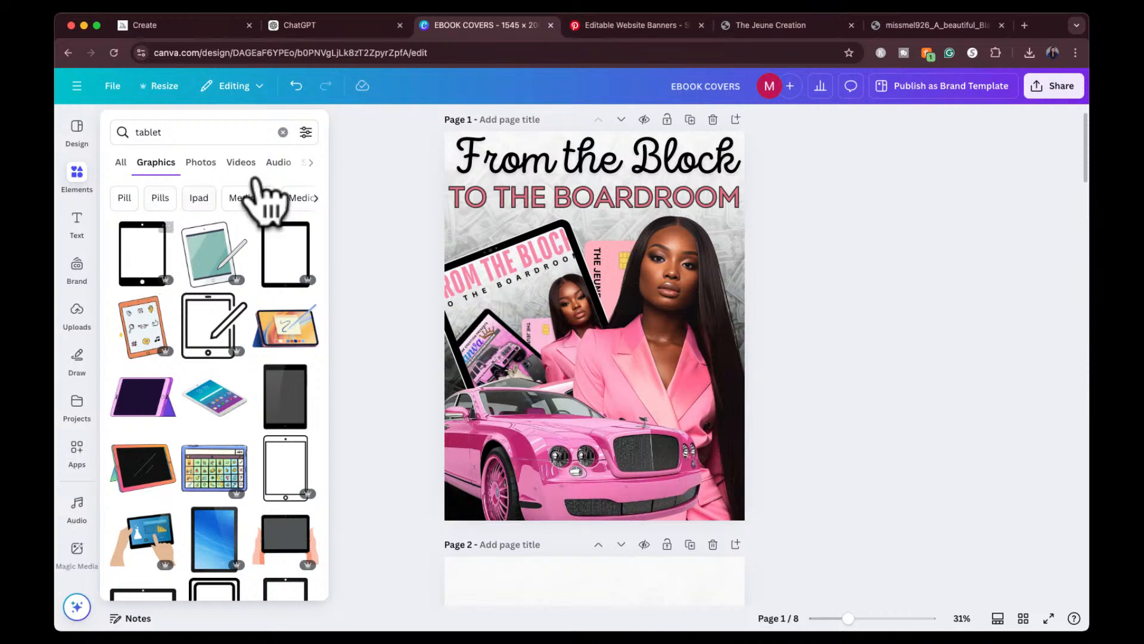
left_click(311, 161)
left_click(263, 162)
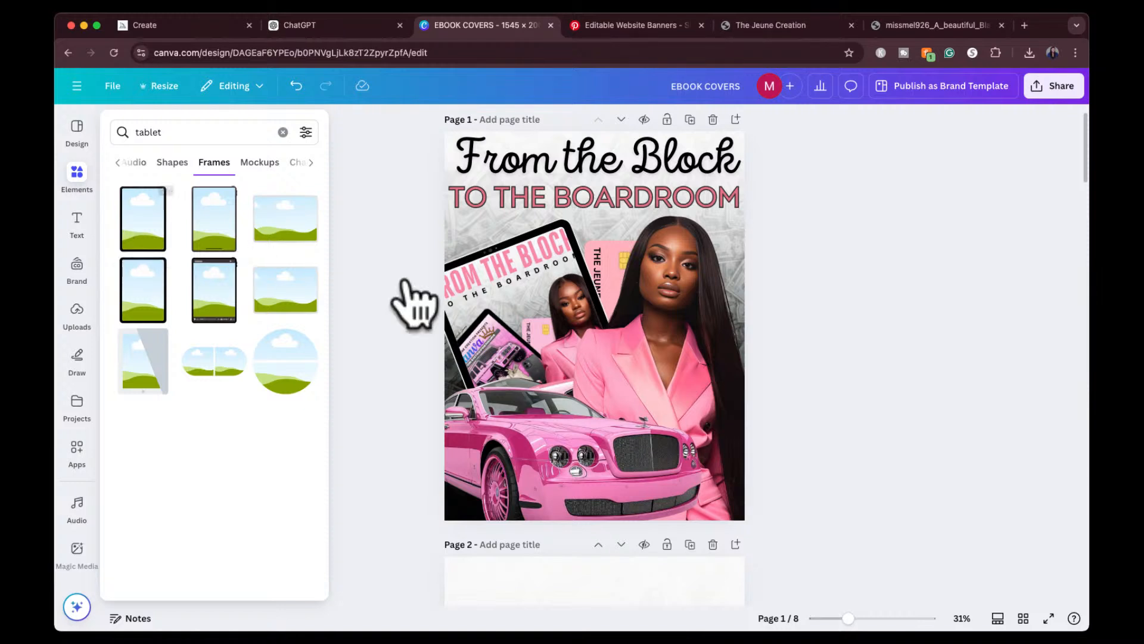
Add the first black tablet frame to page 2, tilt it slightly counterclockwise and place it over the page's left edge
left_click(439, 464)
scroll(439, 464, "down", 3)
scroll(439, 464, "up", 3)
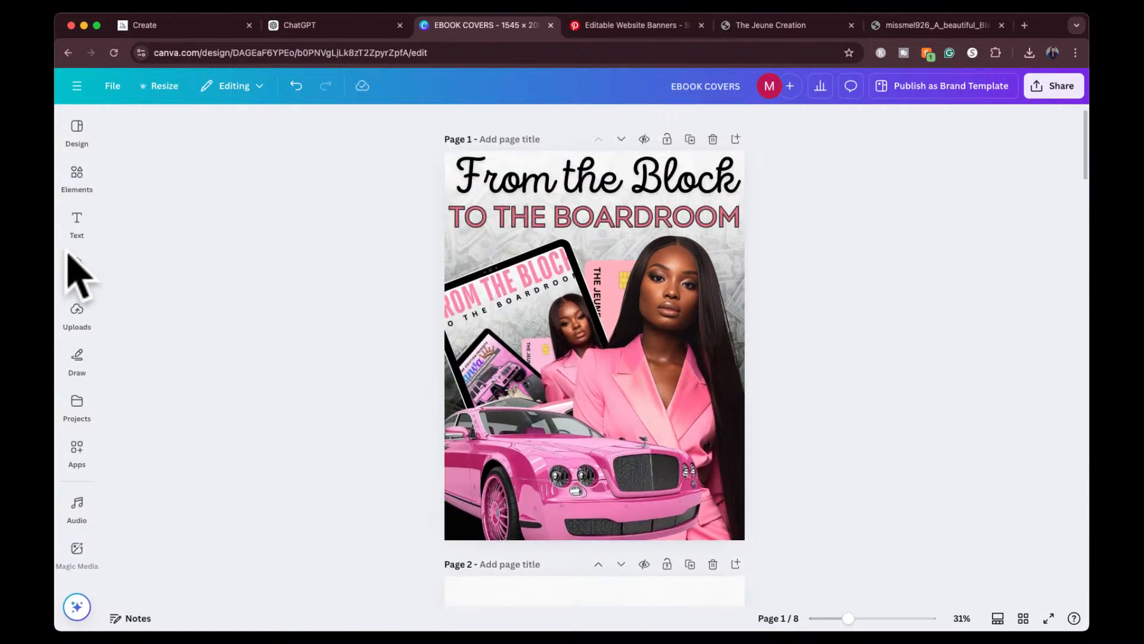
left_click(77, 268)
left_click(77, 176)
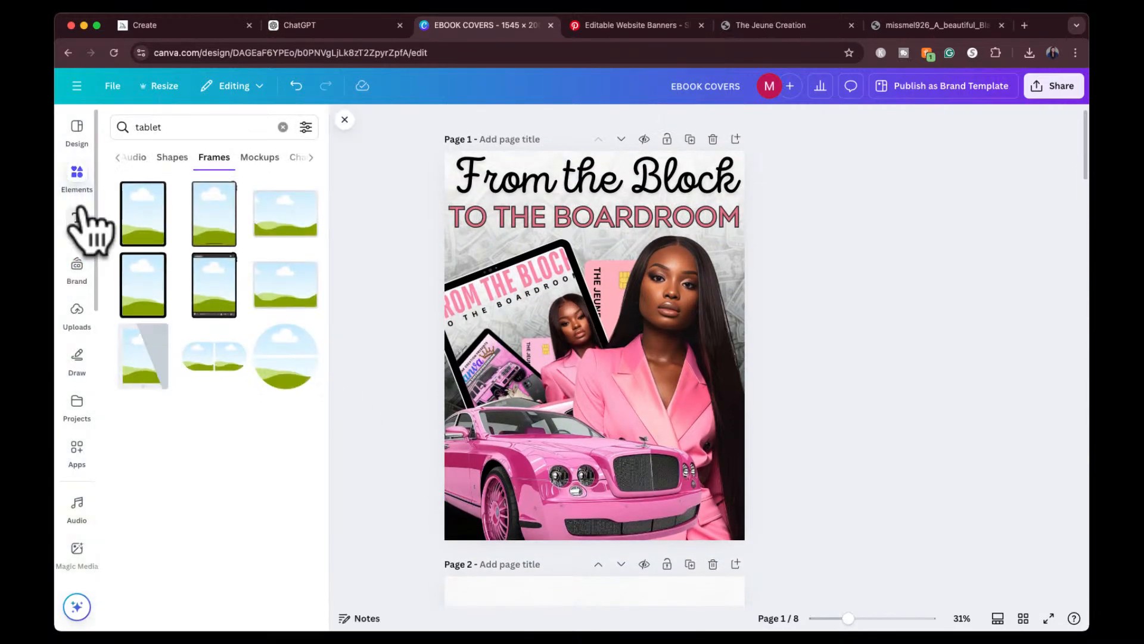
scroll(477, 430, "down", 1)
scroll(506, 435, "down", 6)
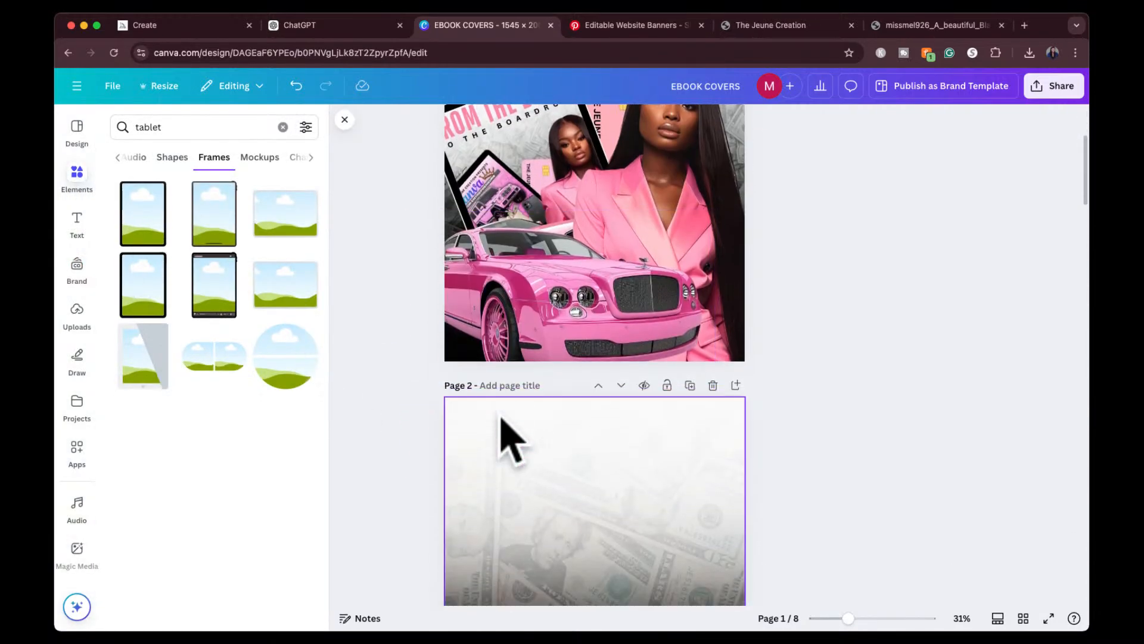
left_click(151, 235)
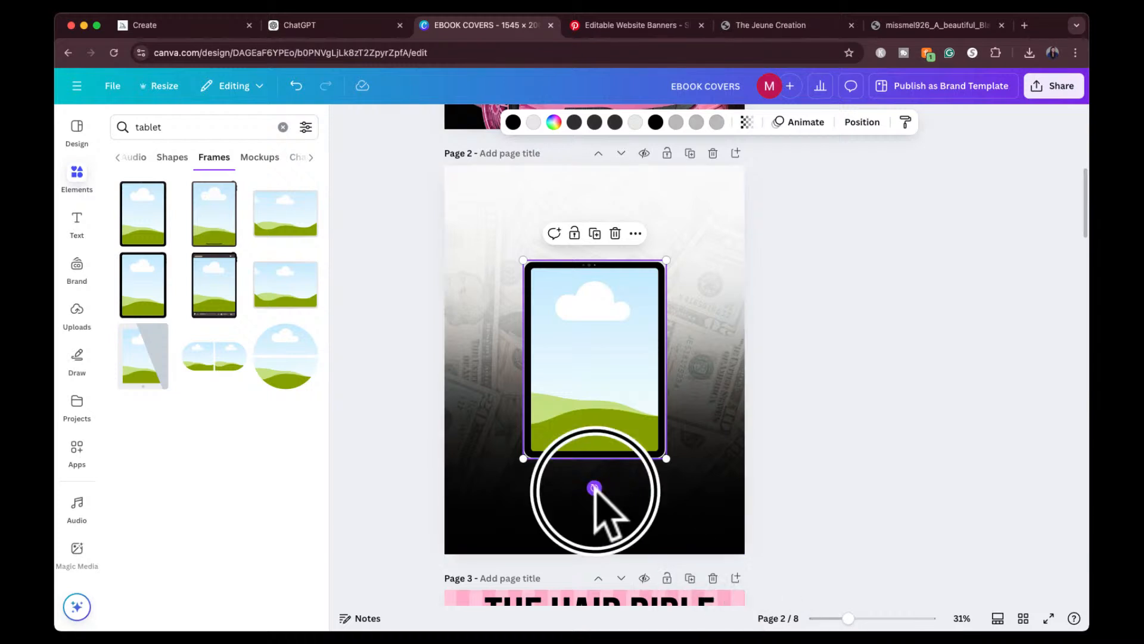
left_click_drag(594, 487, 609, 486)
left_click_drag(607, 298, 507, 357)
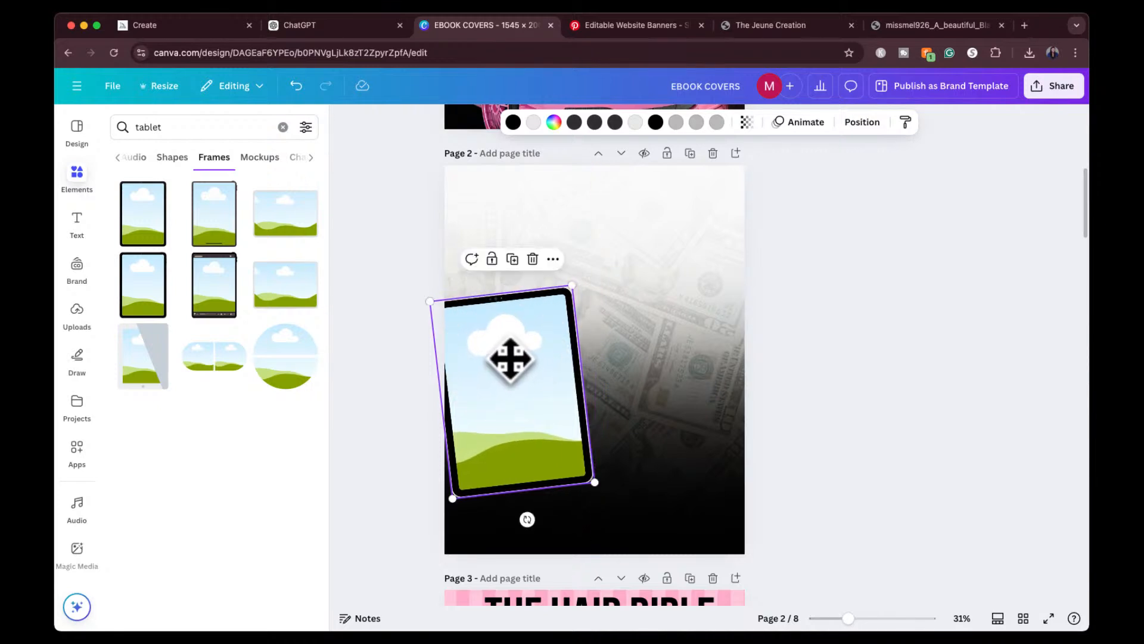
left_click(835, 291)
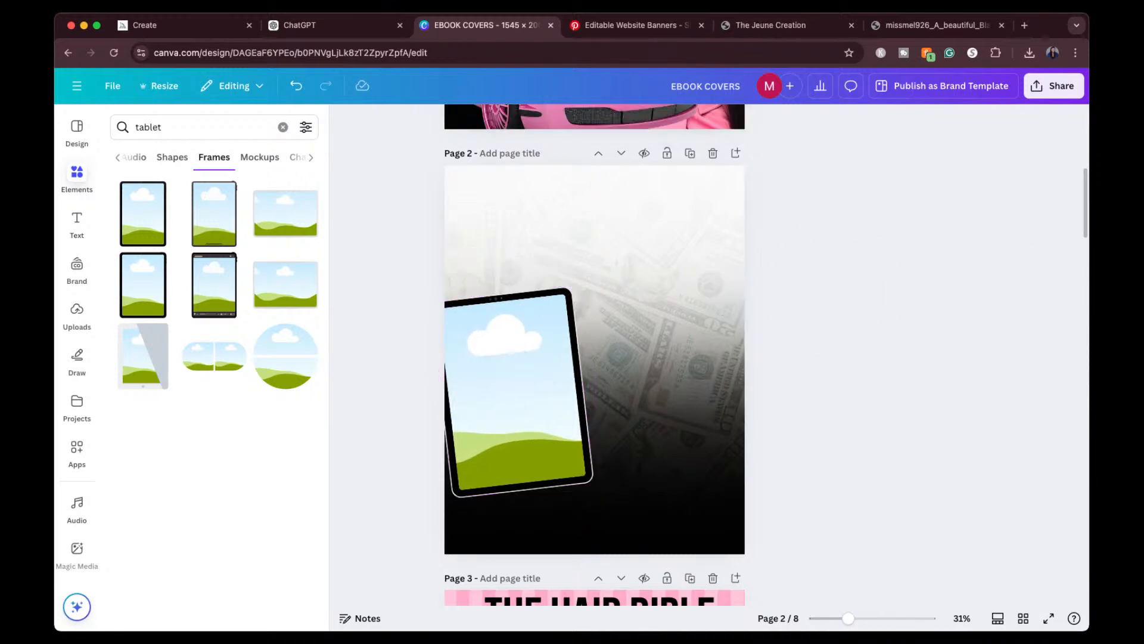
Switch to Midjourney, open the upscaled portrait of the woman in the pink blazer and download it
scroll(582, 178, "up", 5)
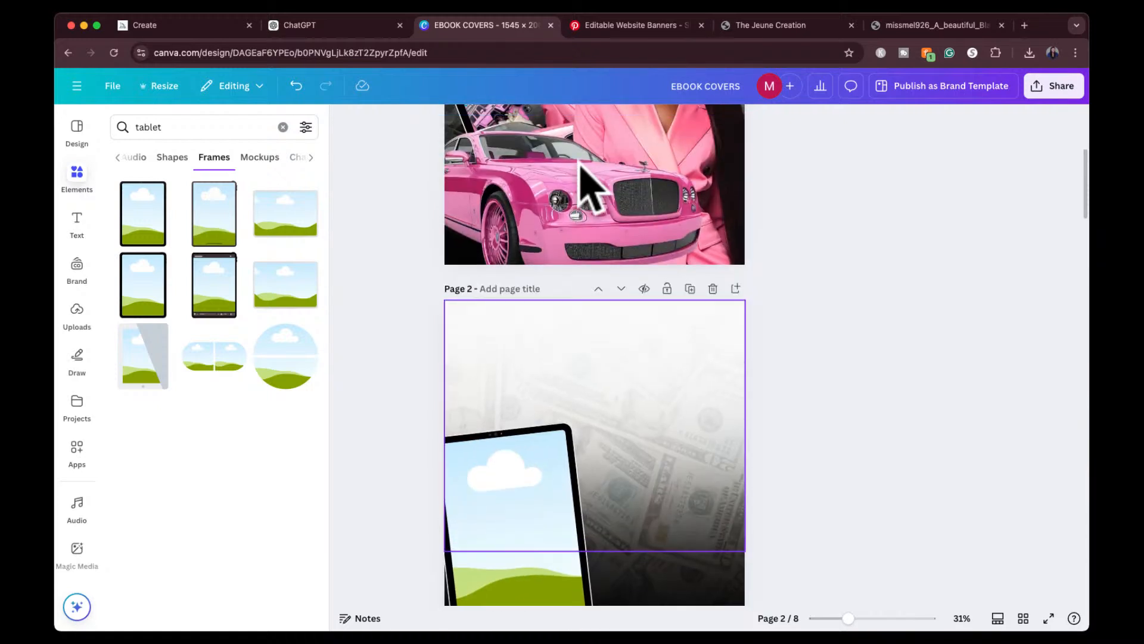
scroll(581, 164, "up", 1)
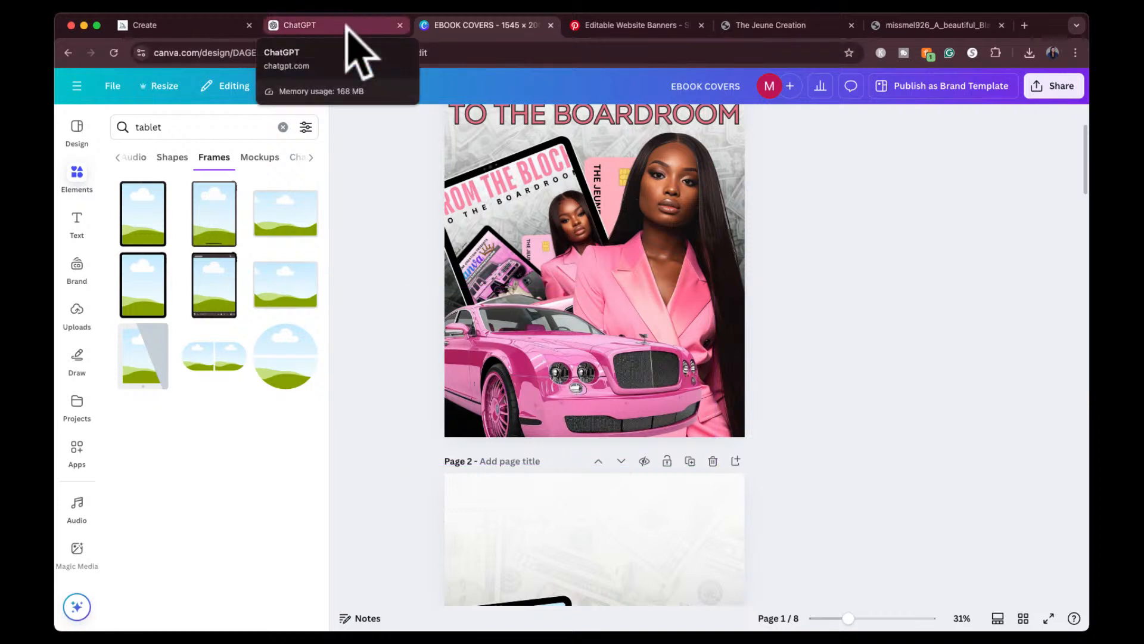
left_click(206, 27)
left_click(298, 271)
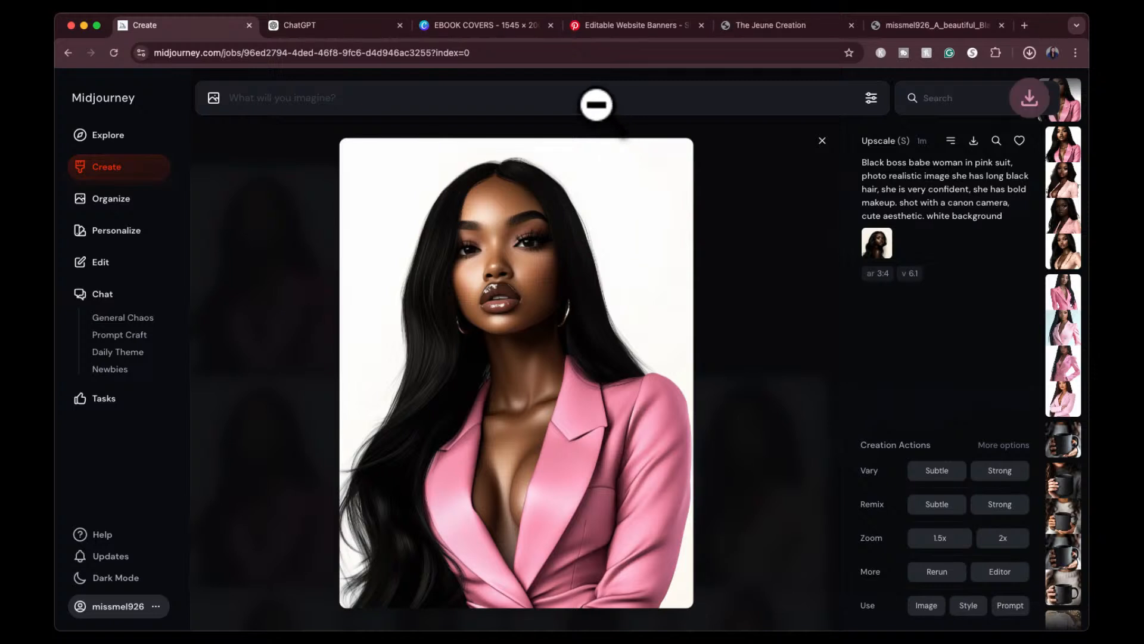
Generate new images from the prompt "cute pink lambo car black accents, white background"
left_click(596, 105)
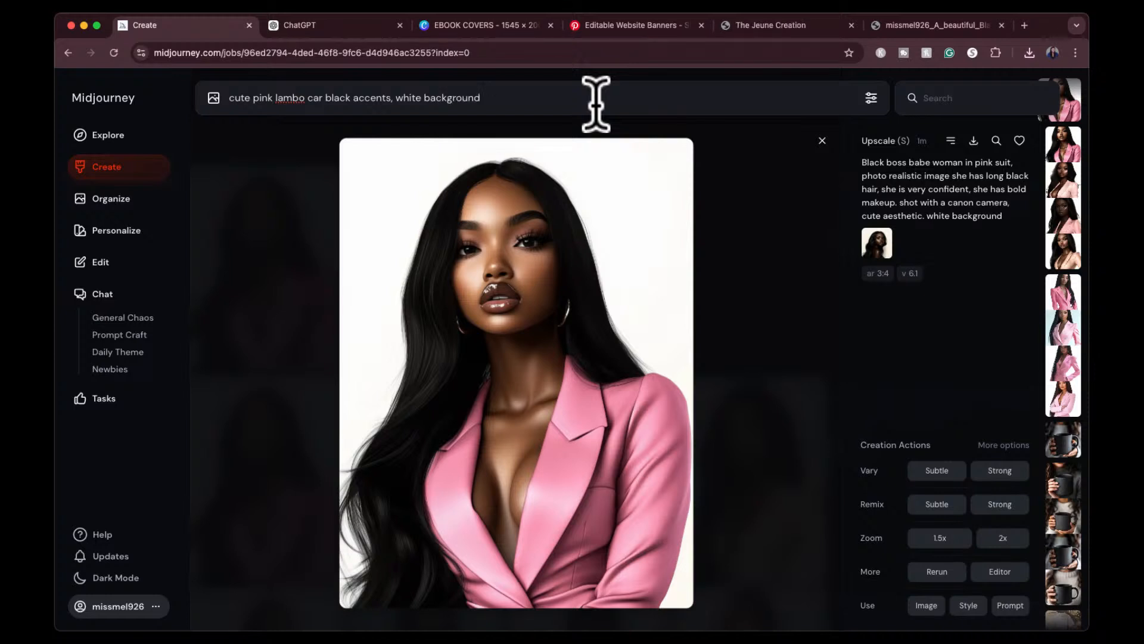
key("Return")
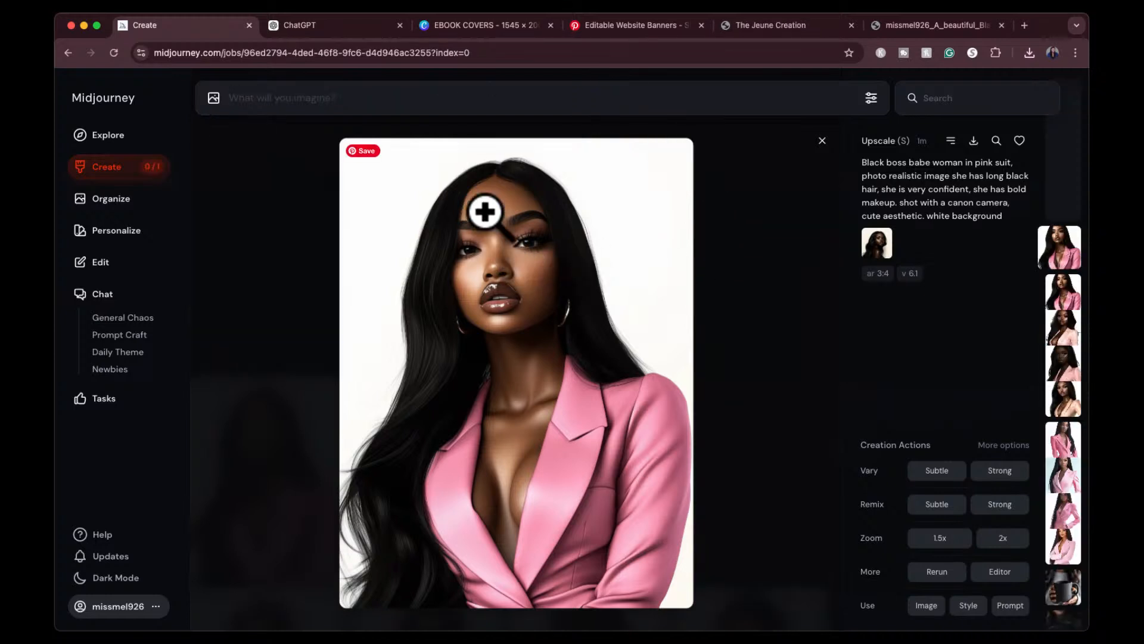
Switch back to Canva and place the downloaded pink-blazer portrait on the right half of page 2
left_click(476, 25)
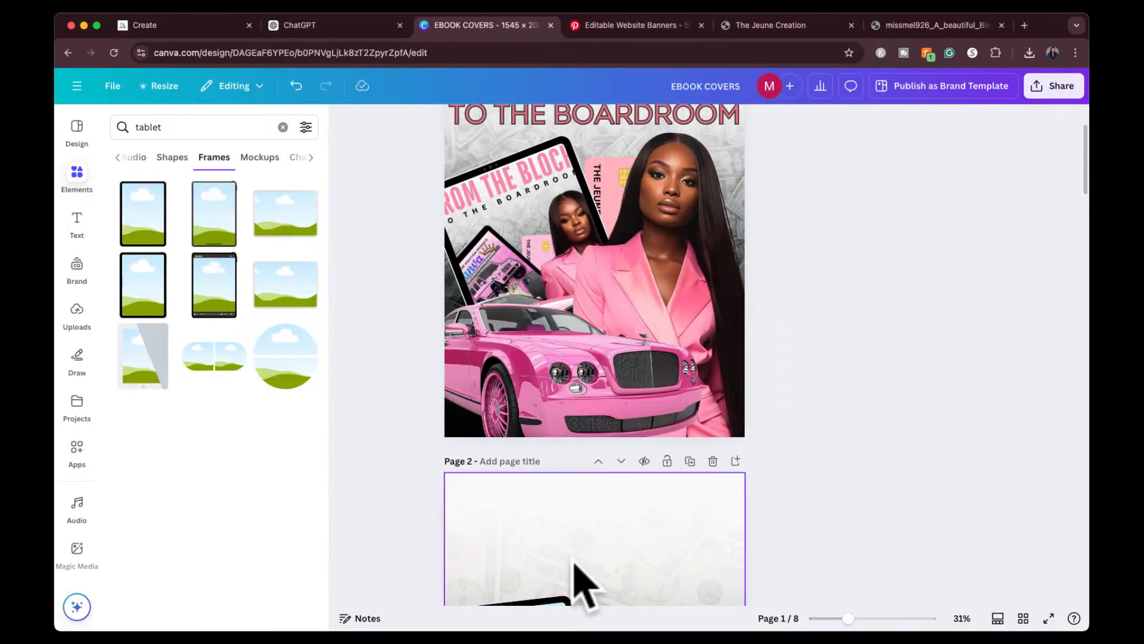
scroll(575, 567, "down", 5)
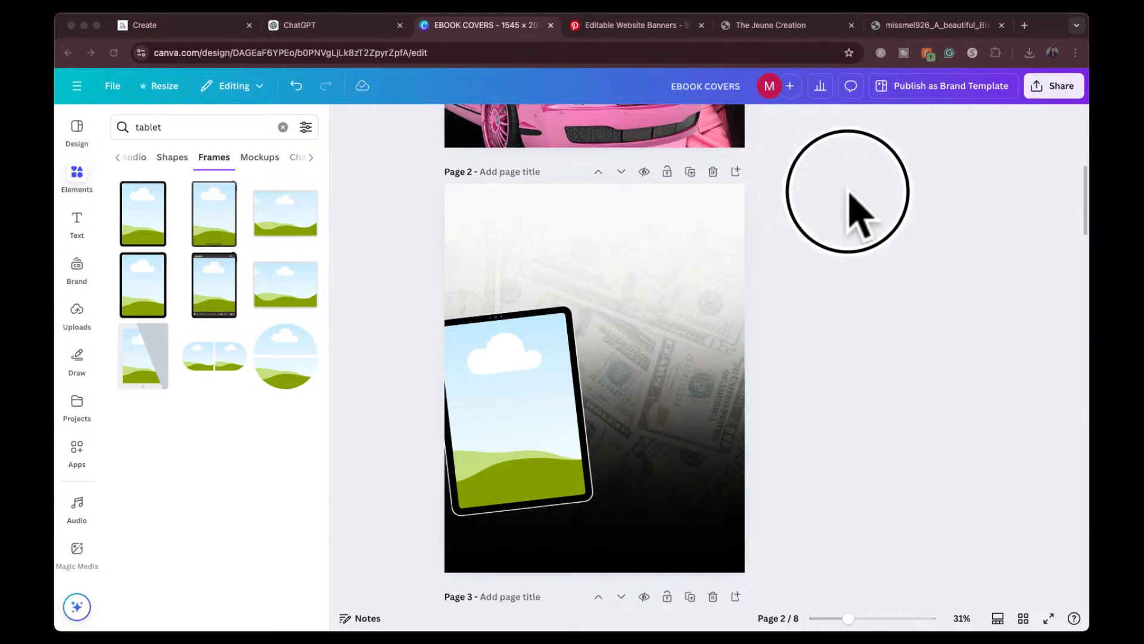
left_click(694, 257)
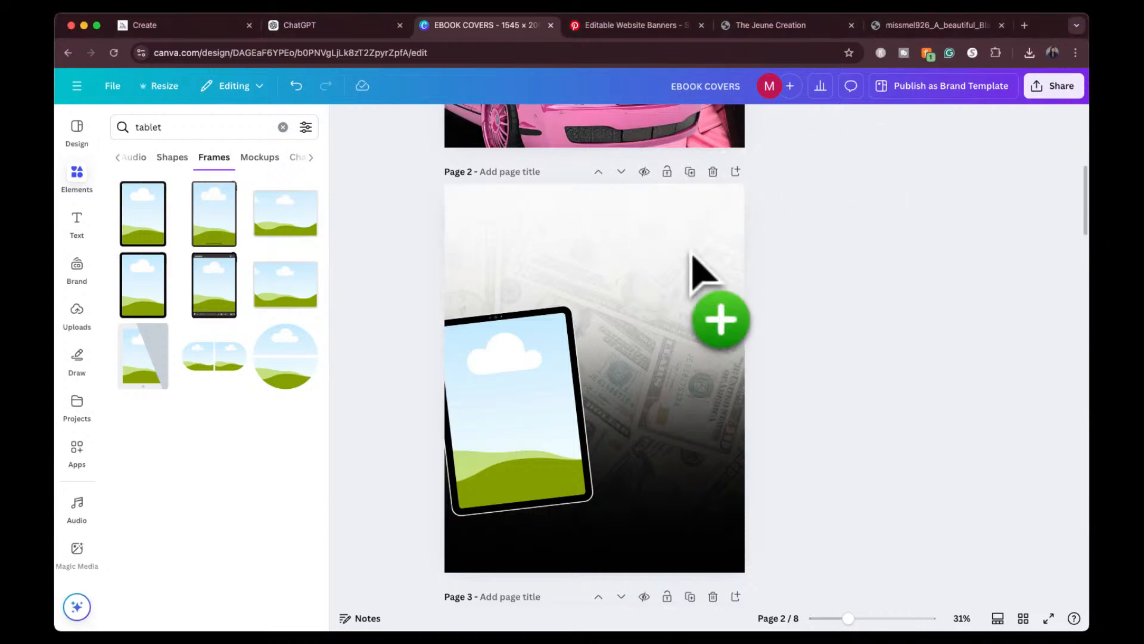
left_click_drag(693, 257, 706, 305)
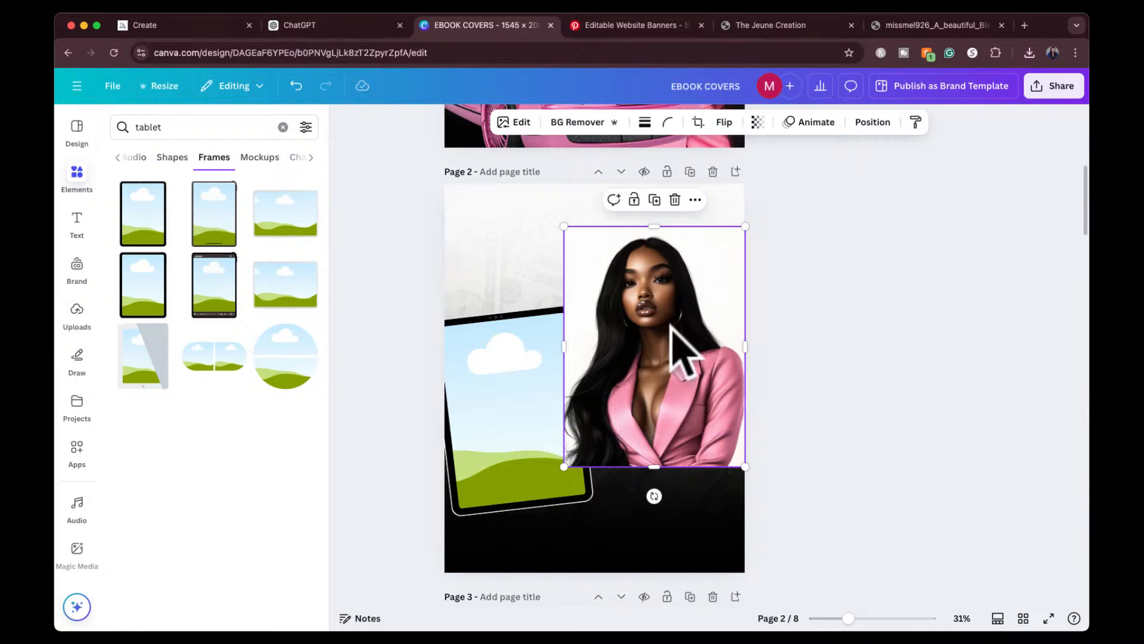
Remove the portrait's background, then enlarge the woman and position her at the lower right of page 2, overlapping the tablet
left_click(577, 122)
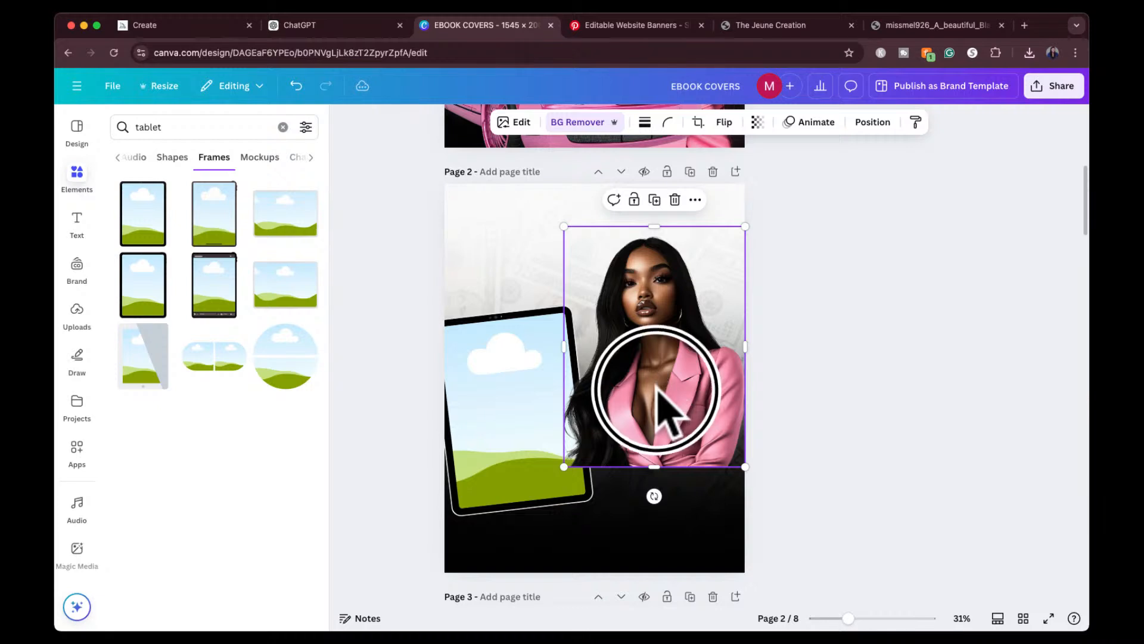
left_click_drag(658, 388, 648, 496)
left_click_drag(734, 332, 761, 190)
left_click_drag(704, 402, 684, 427)
scroll(817, 306, "up", 3)
scroll(817, 306, "up", 5)
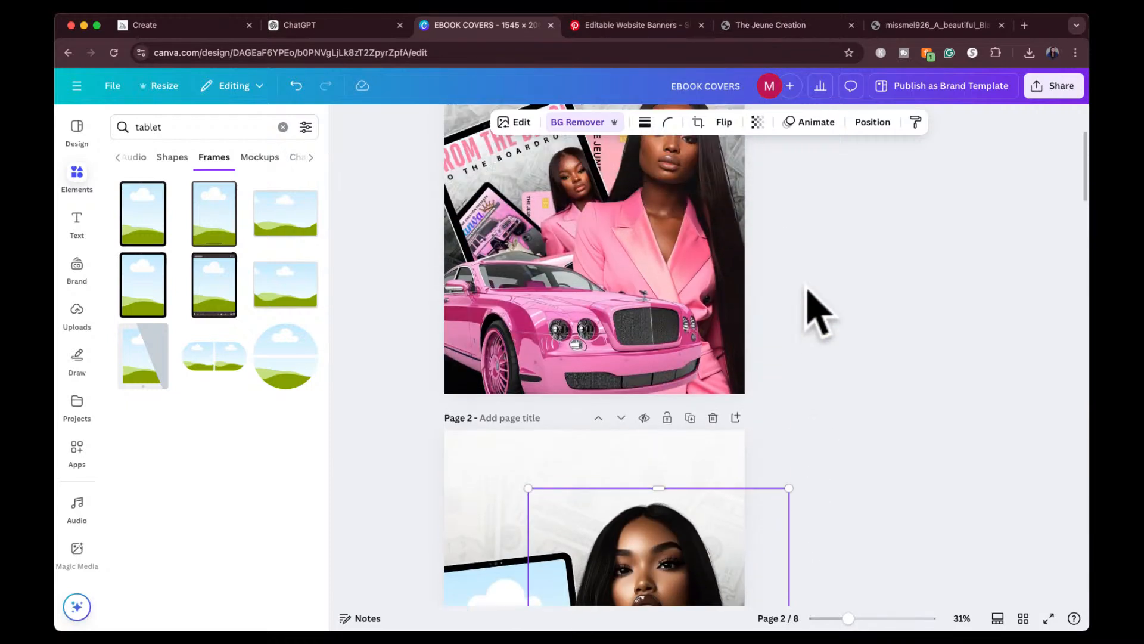
scroll(817, 307, "down", 4)
scroll(817, 306, "down", 2)
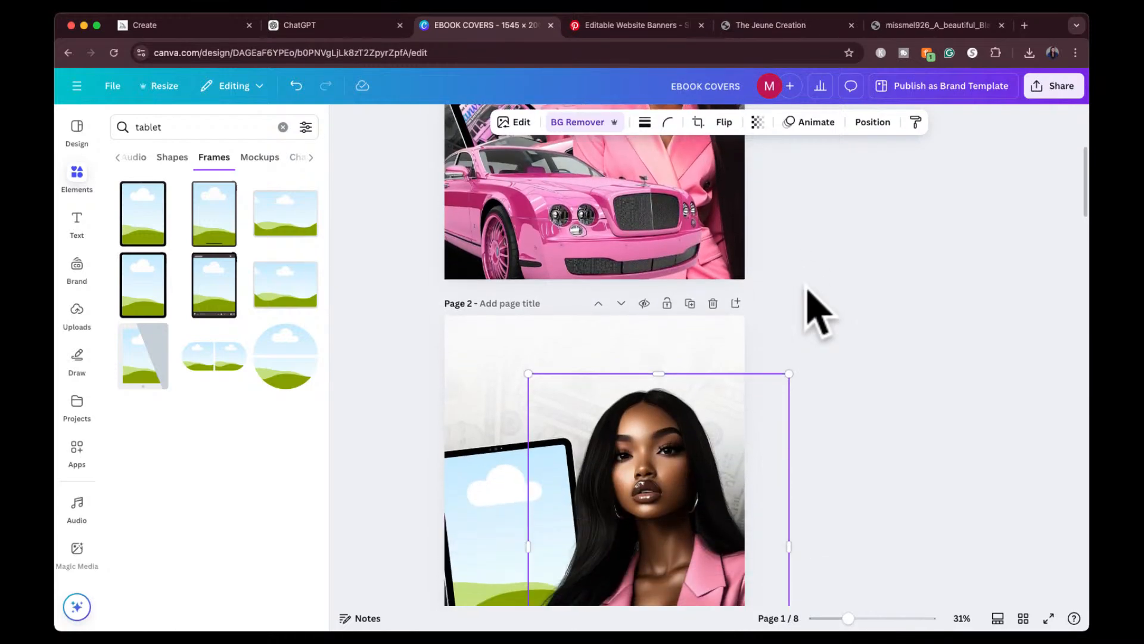
Find the "From the Block to the Boardroom" cover with the masked woman among the uploaded images and add it to page 2
left_click(77, 311)
scroll(146, 468, "down", 5)
scroll(149, 468, "down", 5)
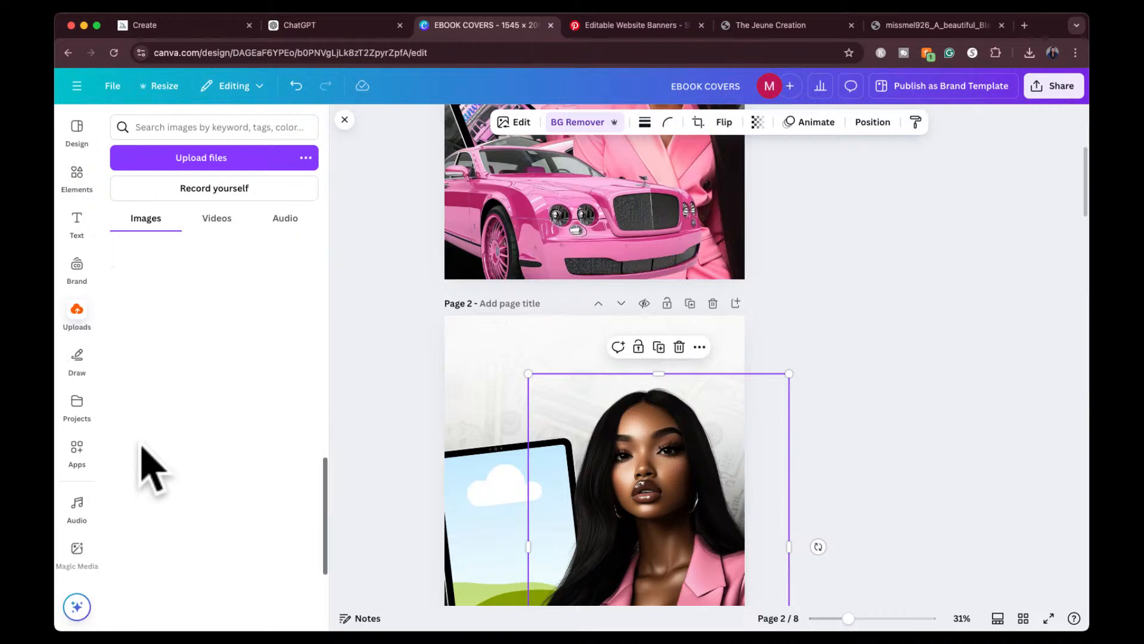
scroll(143, 447, "down", 1)
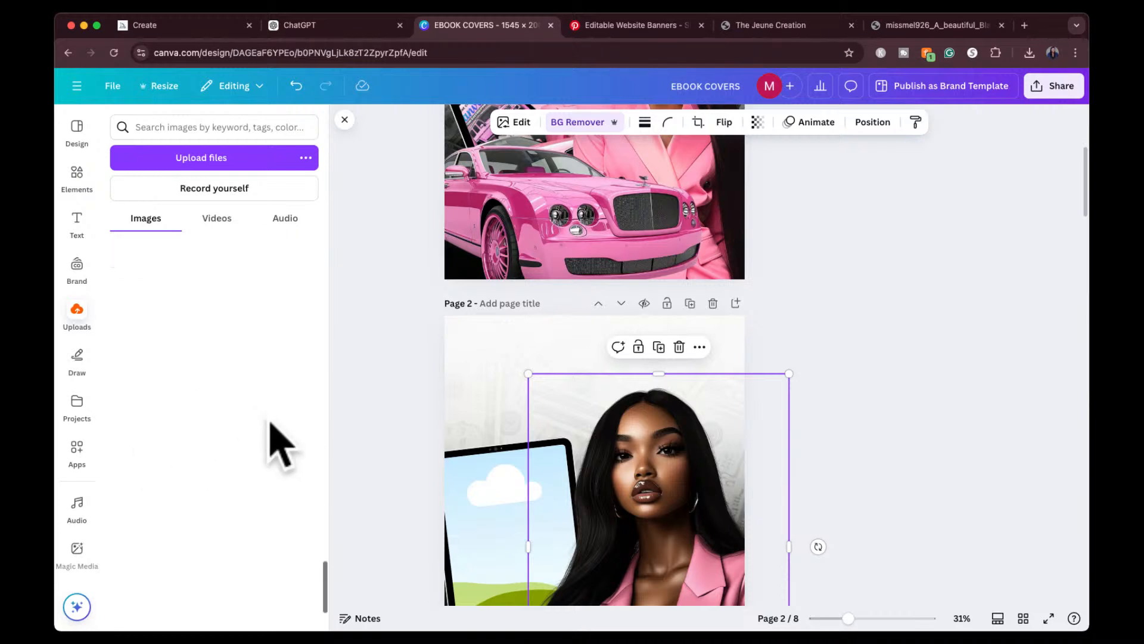
scroll(269, 425, "down", 4)
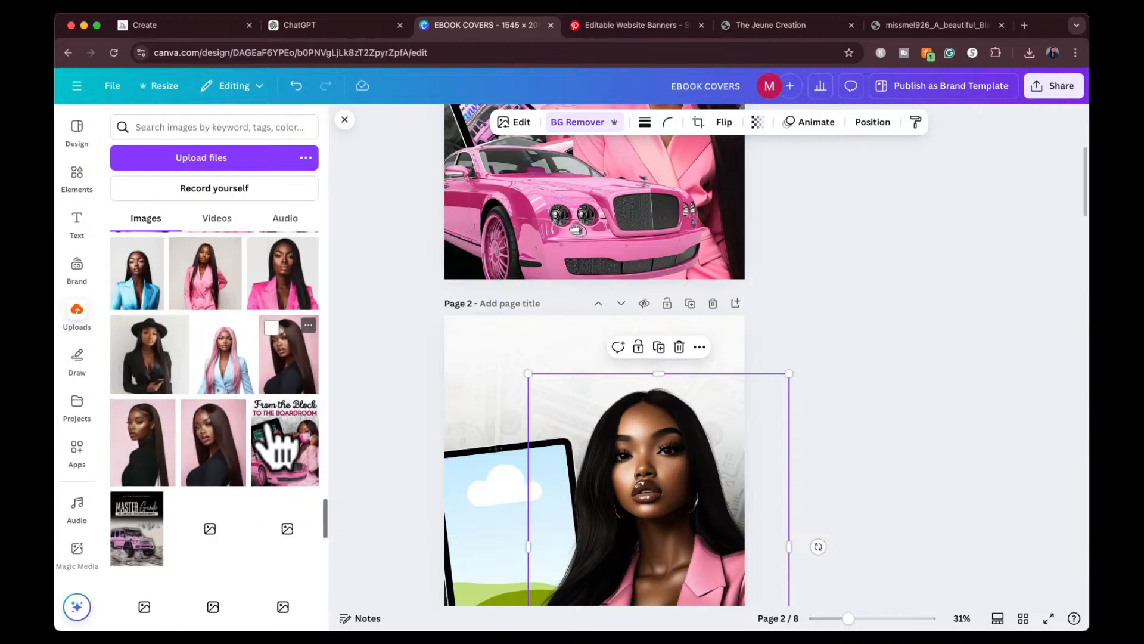
scroll(275, 448, "down", 1)
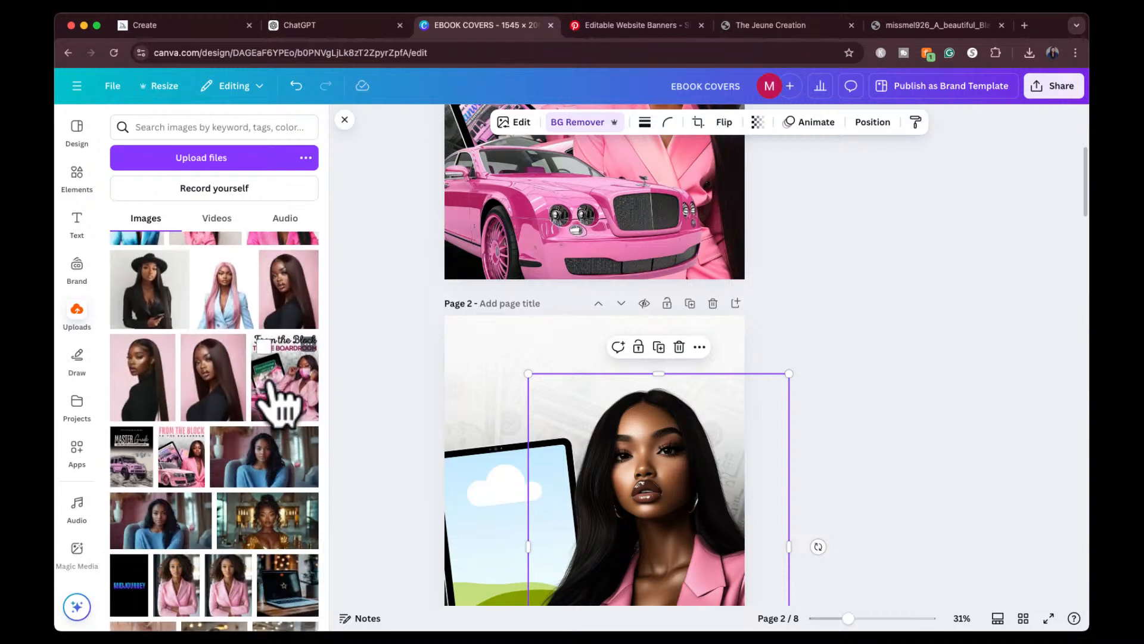
scroll(179, 470, "down", 5)
scroll(182, 471, "down", 12)
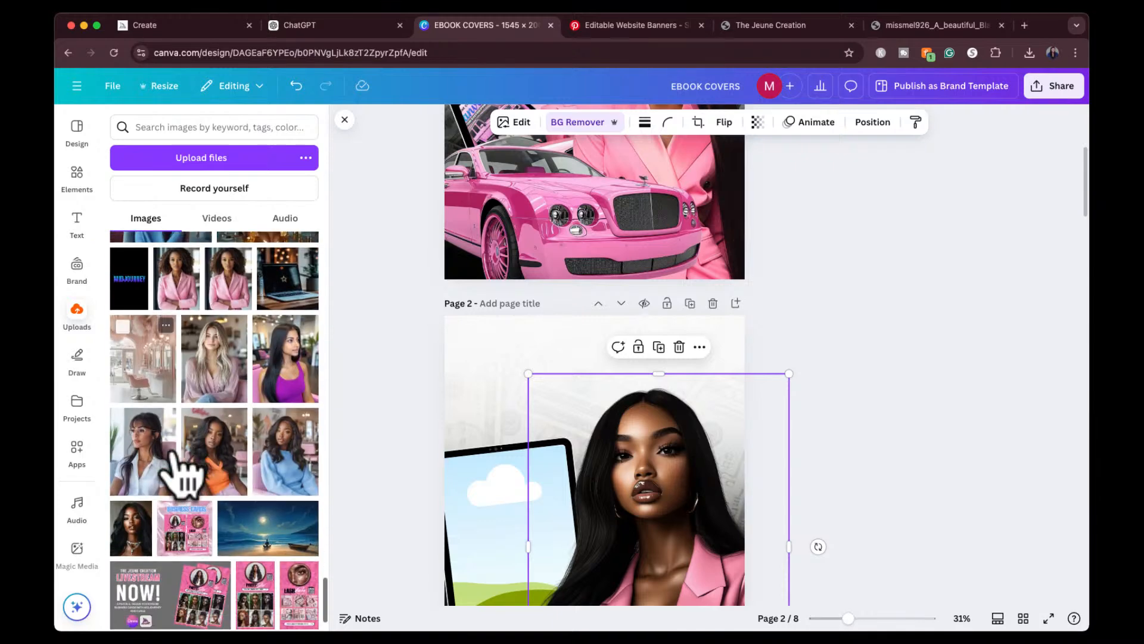
scroll(178, 471, "up", 8)
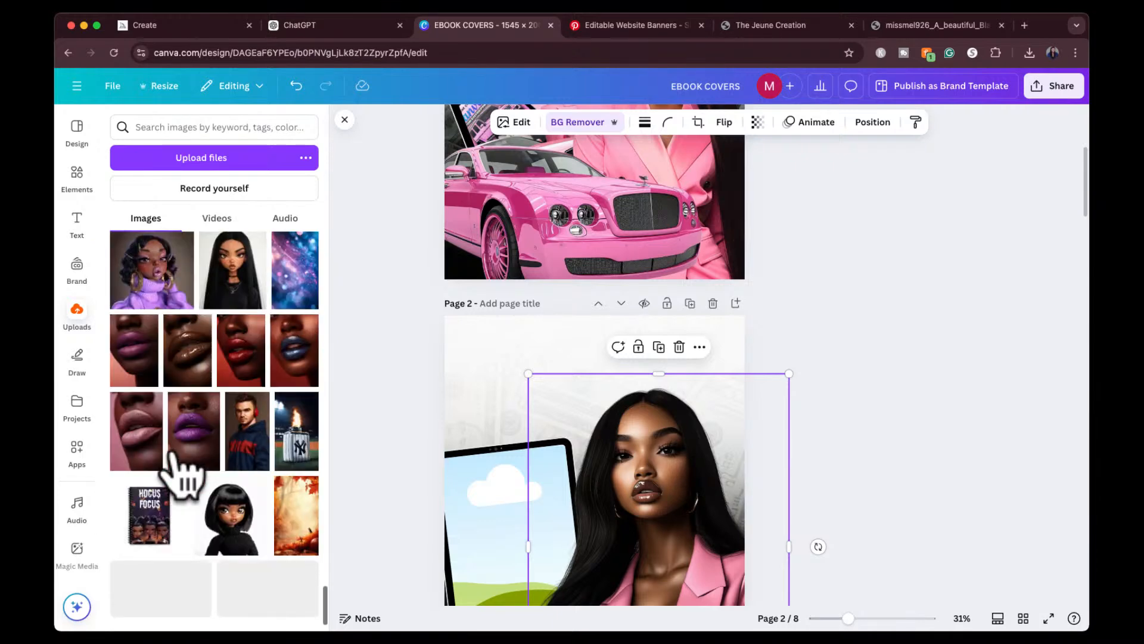
scroll(179, 468, "up", 10)
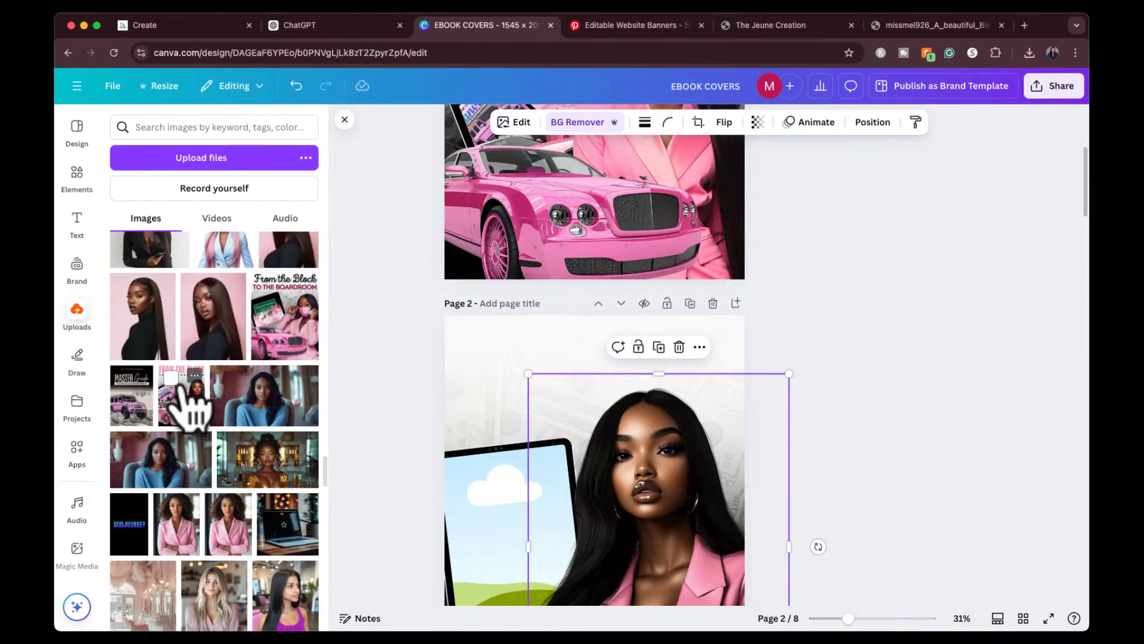
left_click_drag(293, 328, 421, 320)
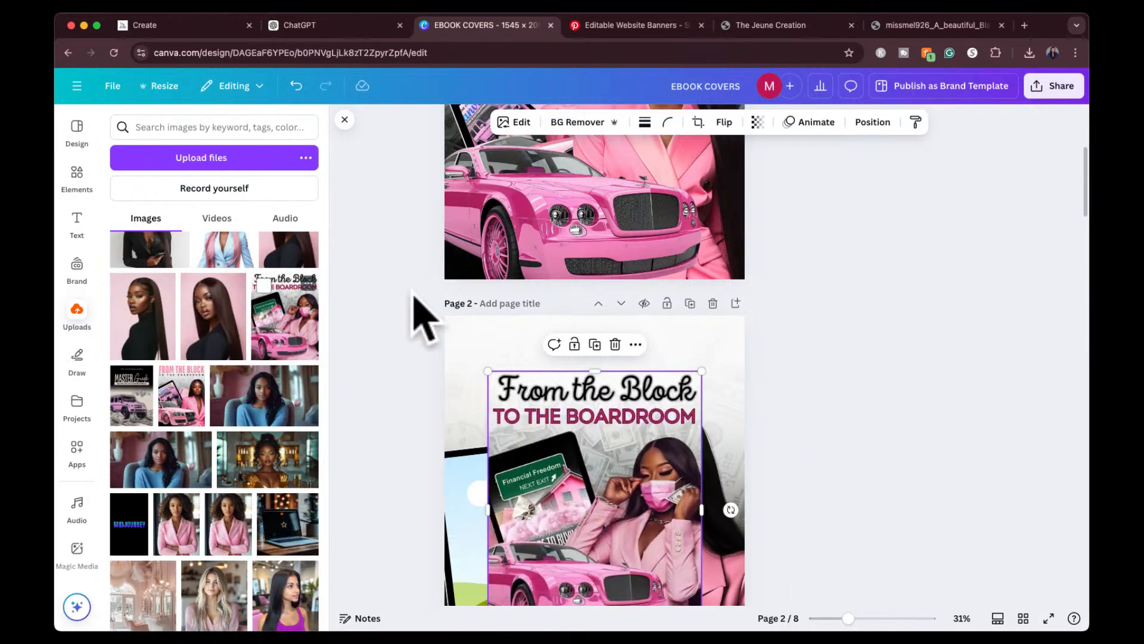
scroll(856, 387, "down", 2)
scroll(867, 402, "down", 2)
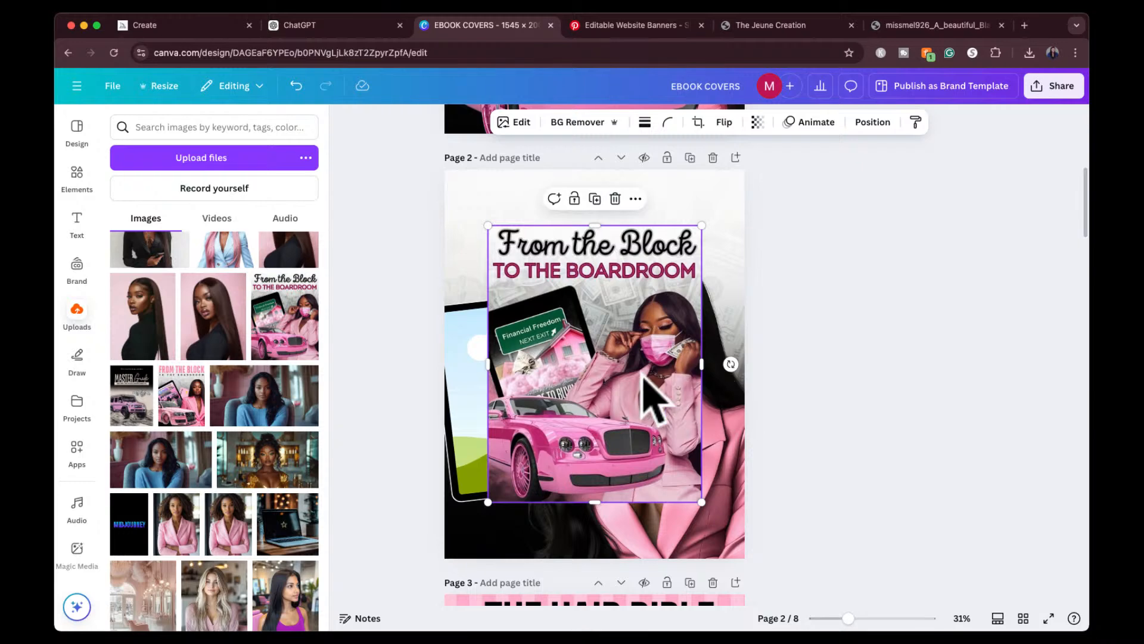
Fill the tablet frame on page 2 with the "From the Block to the Boardroom" cover and move the tablet to the page's lower-left corner
left_click_drag(643, 381, 514, 386)
left_click(900, 290)
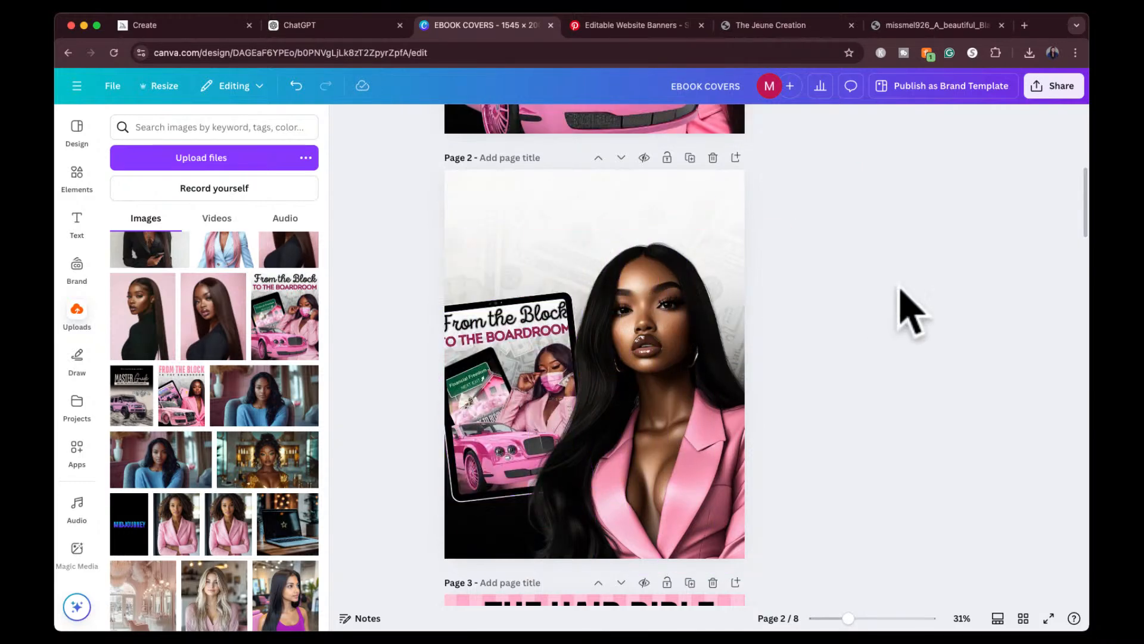
left_click(512, 388)
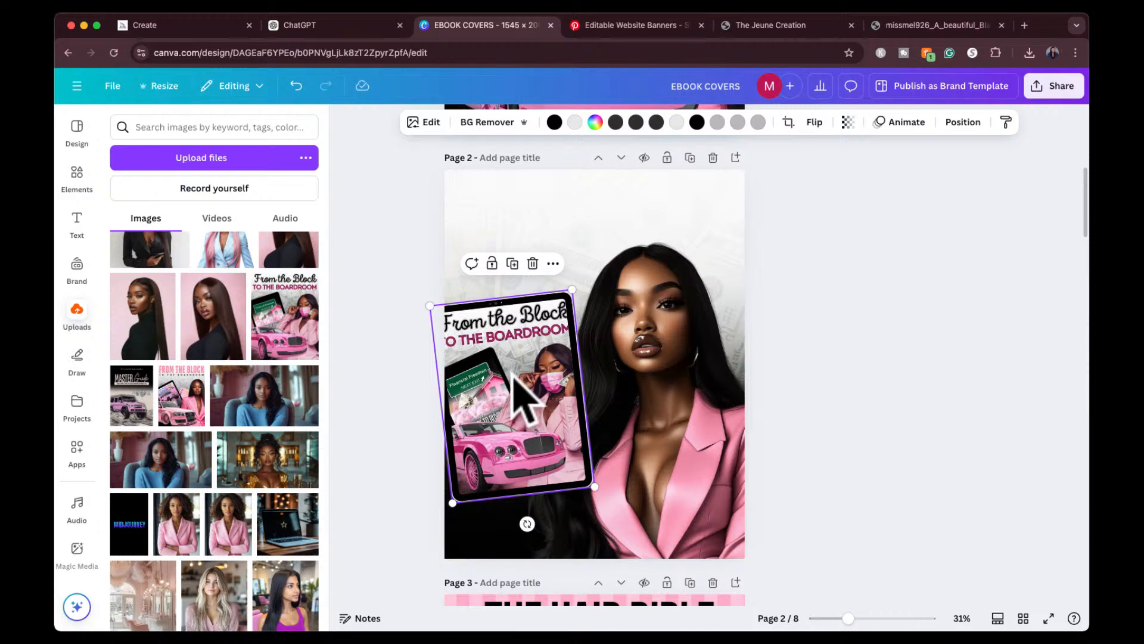
left_click_drag(507, 406, 493, 442)
left_click(808, 291)
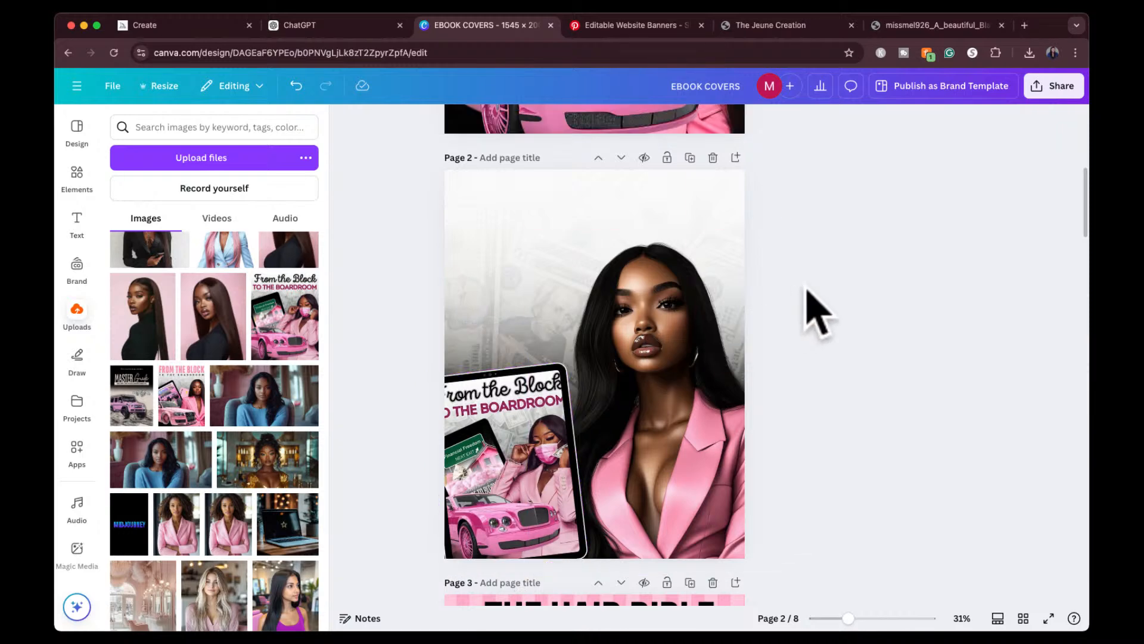
Switch to Midjourney and download the front-facing pink Lamborghini image from the newest car results
scroll(809, 291, "up", 5)
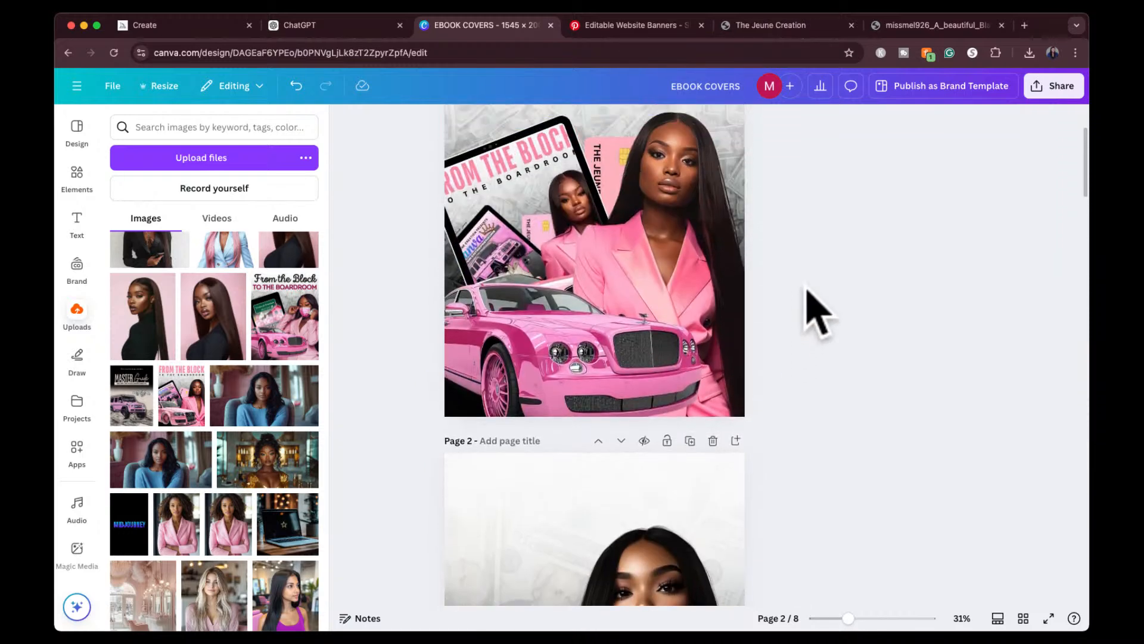
scroll(808, 291, "down", 4)
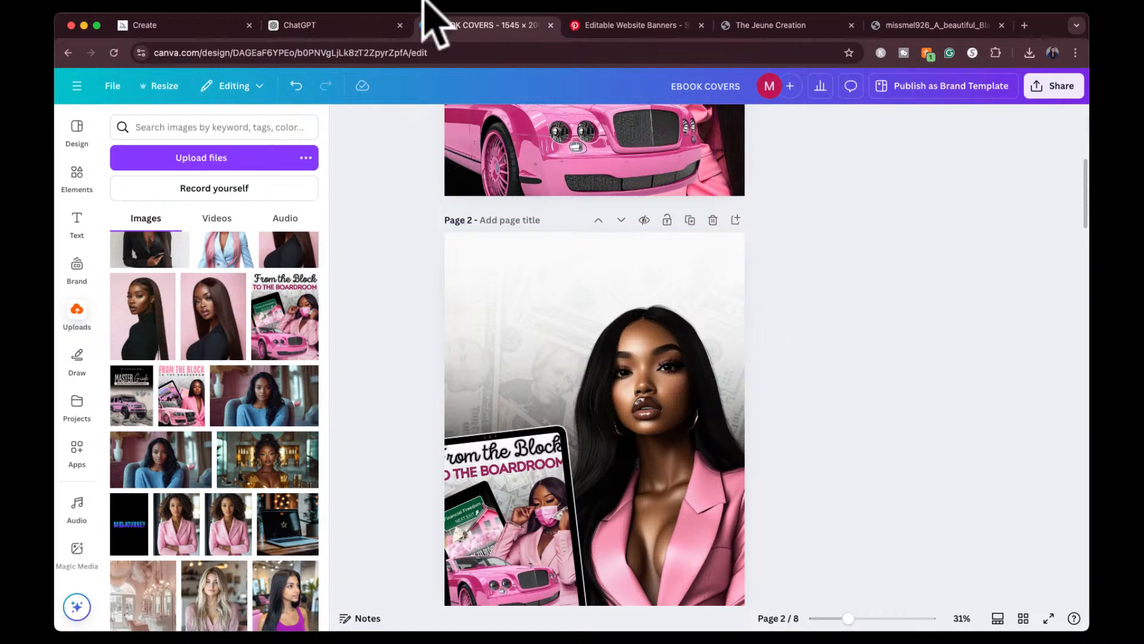
left_click(345, 23)
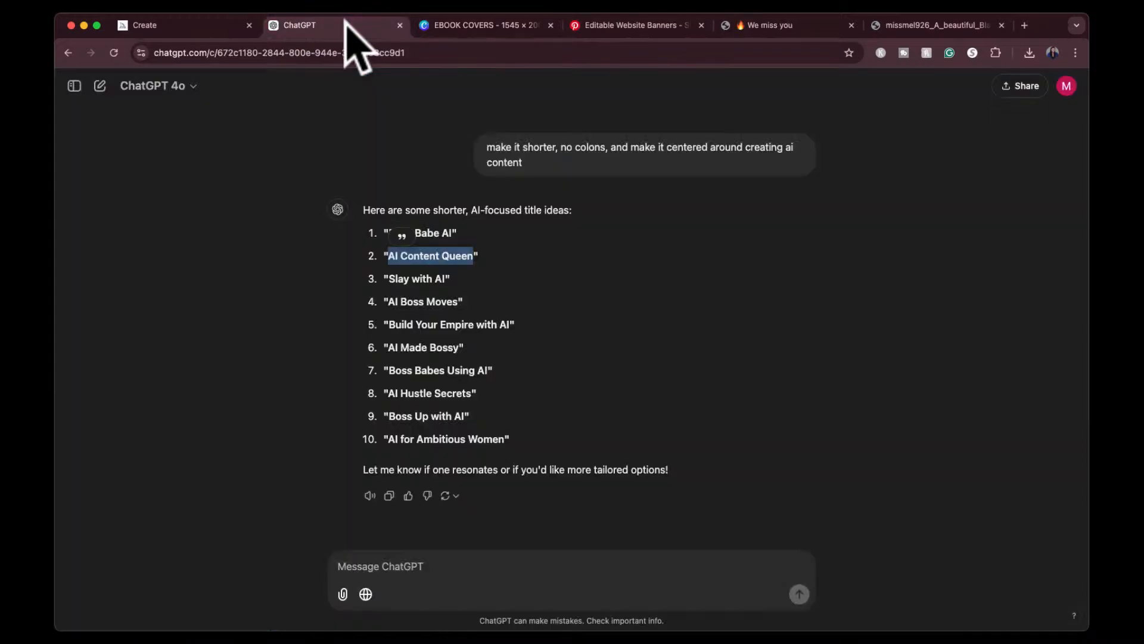
left_click(173, 23)
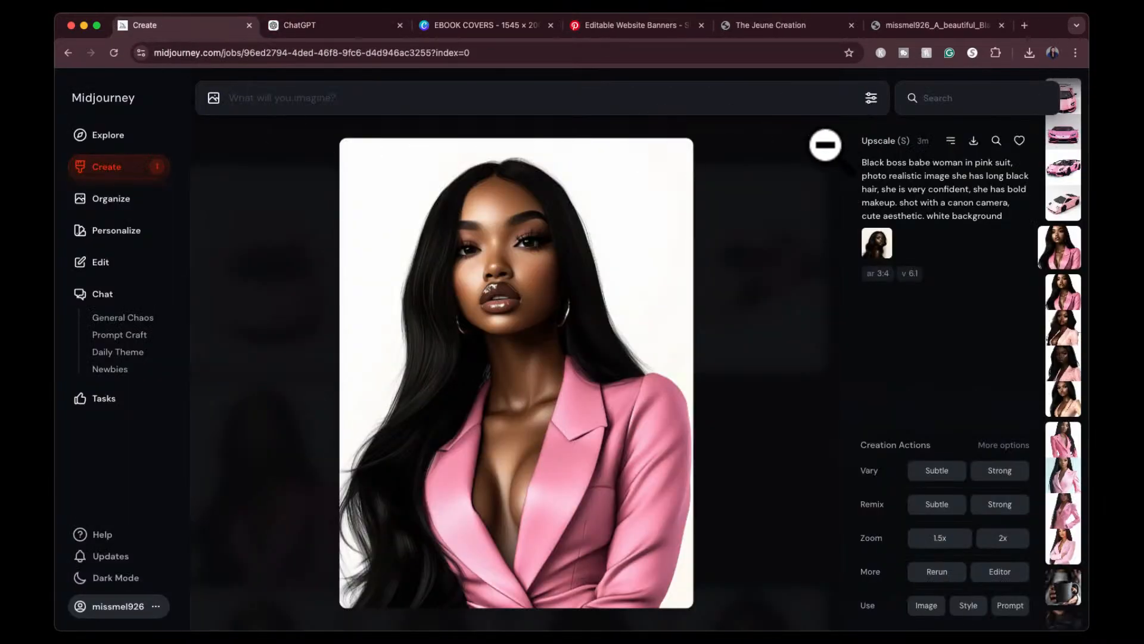
left_click(822, 141)
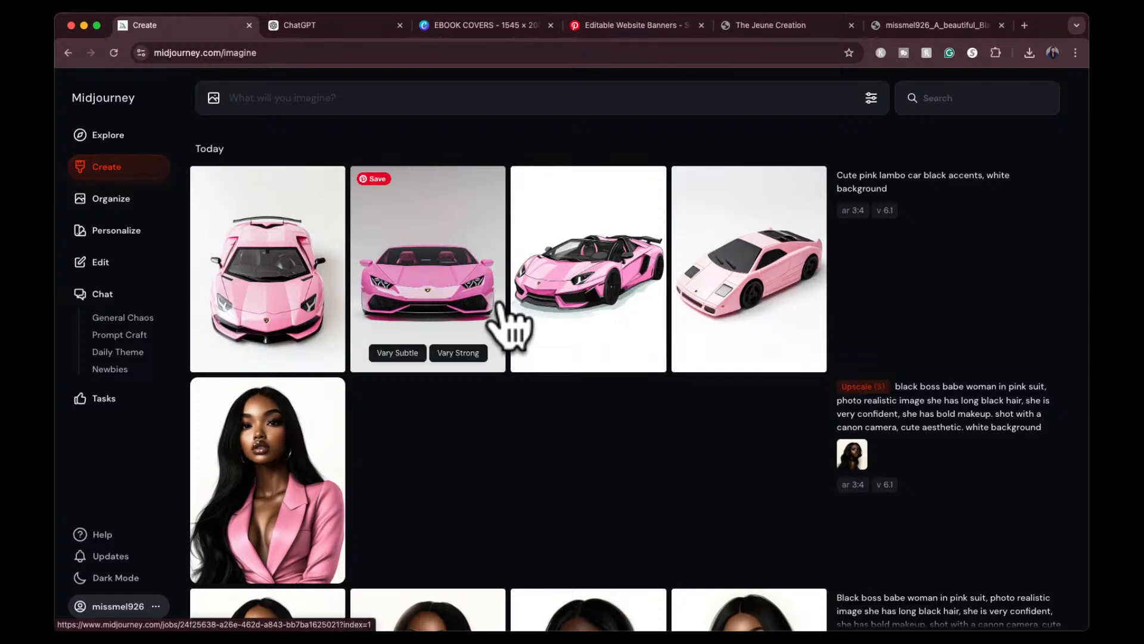
left_click(419, 285)
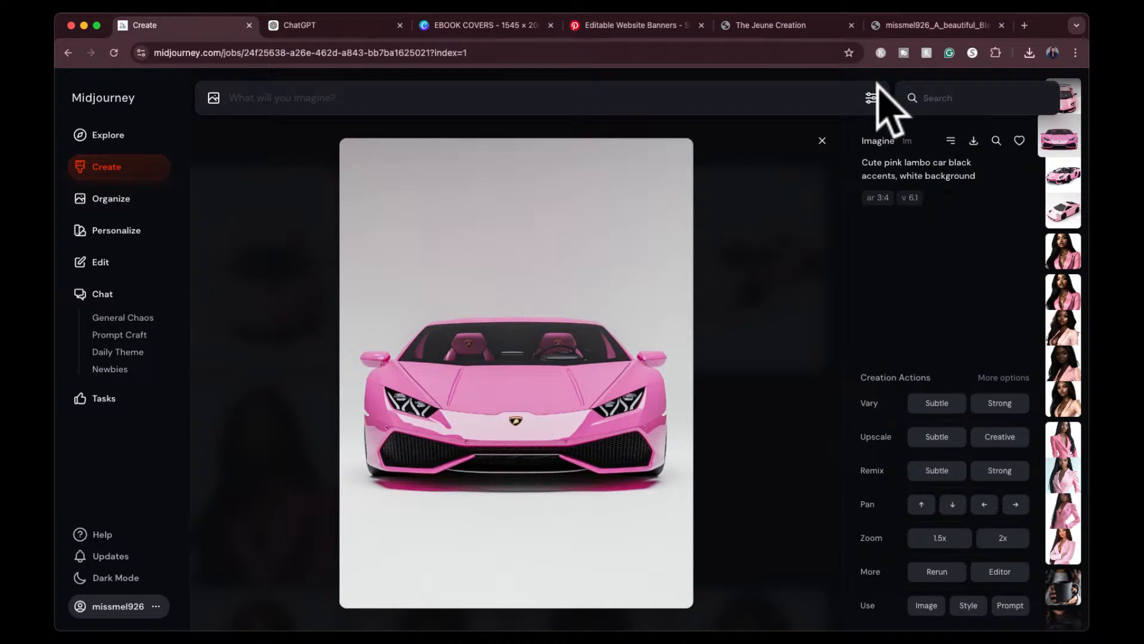
left_click(822, 140)
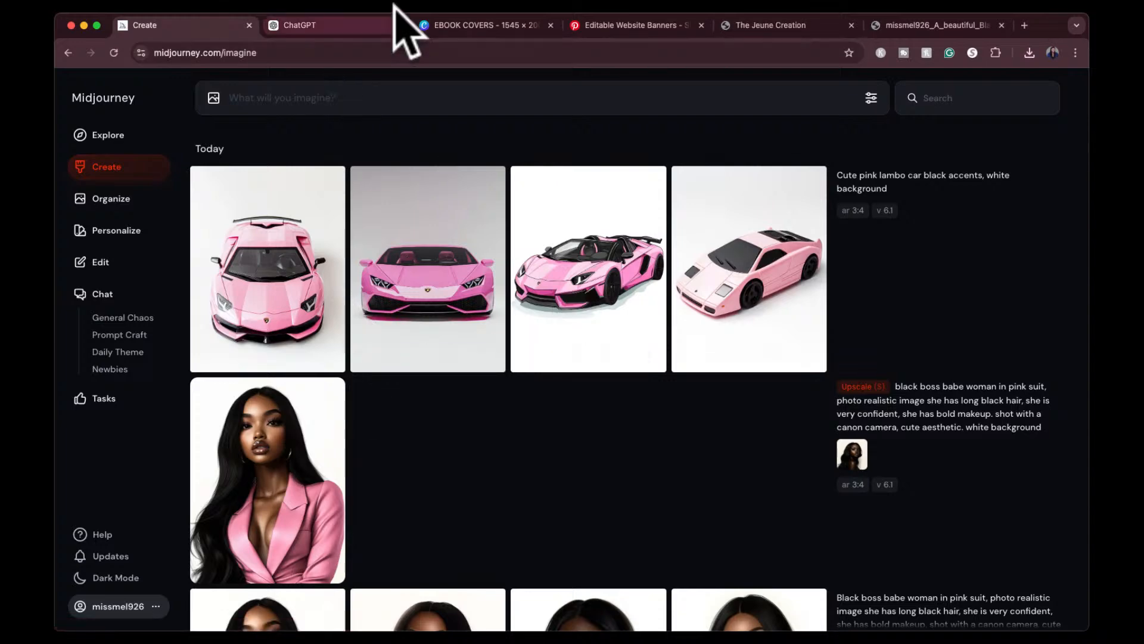
Switch back to Canva and place the downloaded pink Lamborghini image on page 2
left_click(471, 26)
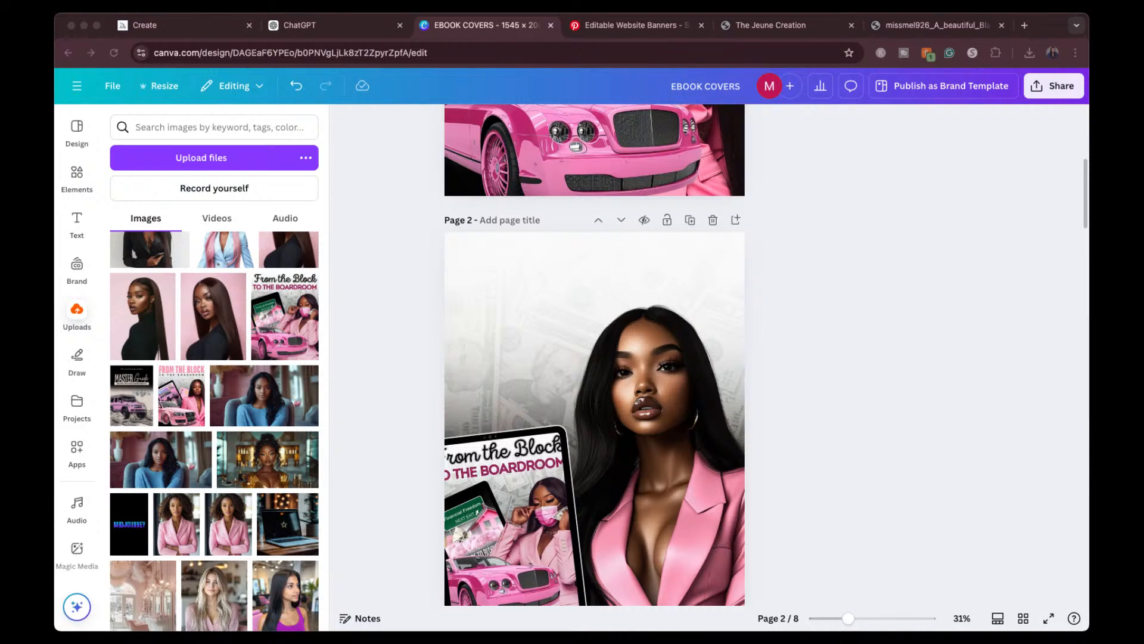
left_click_drag(859, 259, 572, 322)
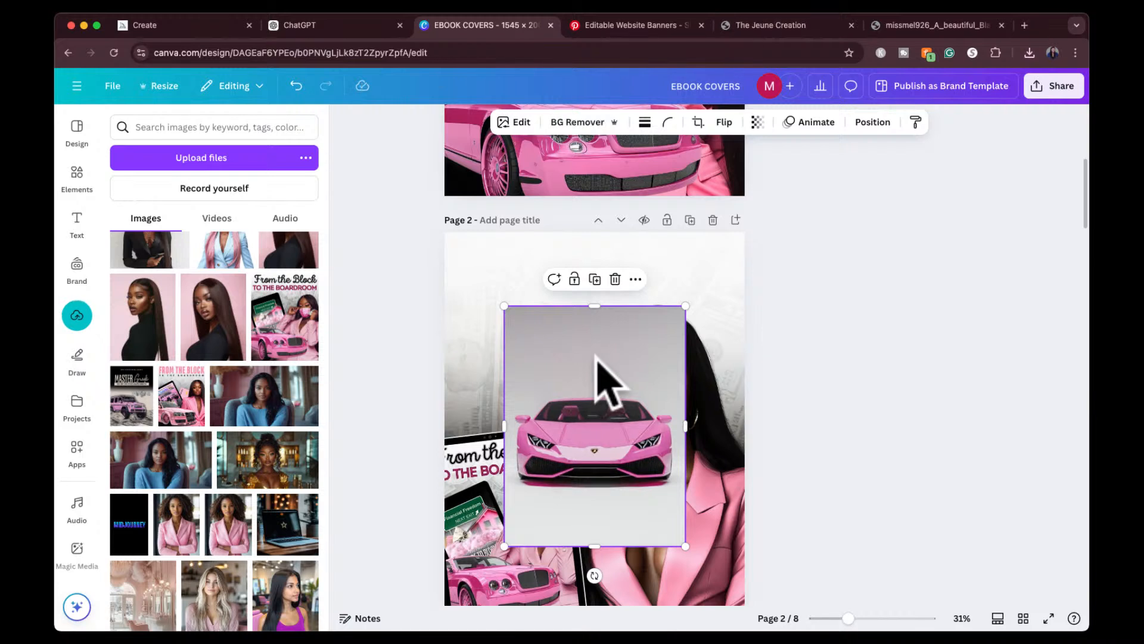
left_click_drag(594, 355, 577, 309)
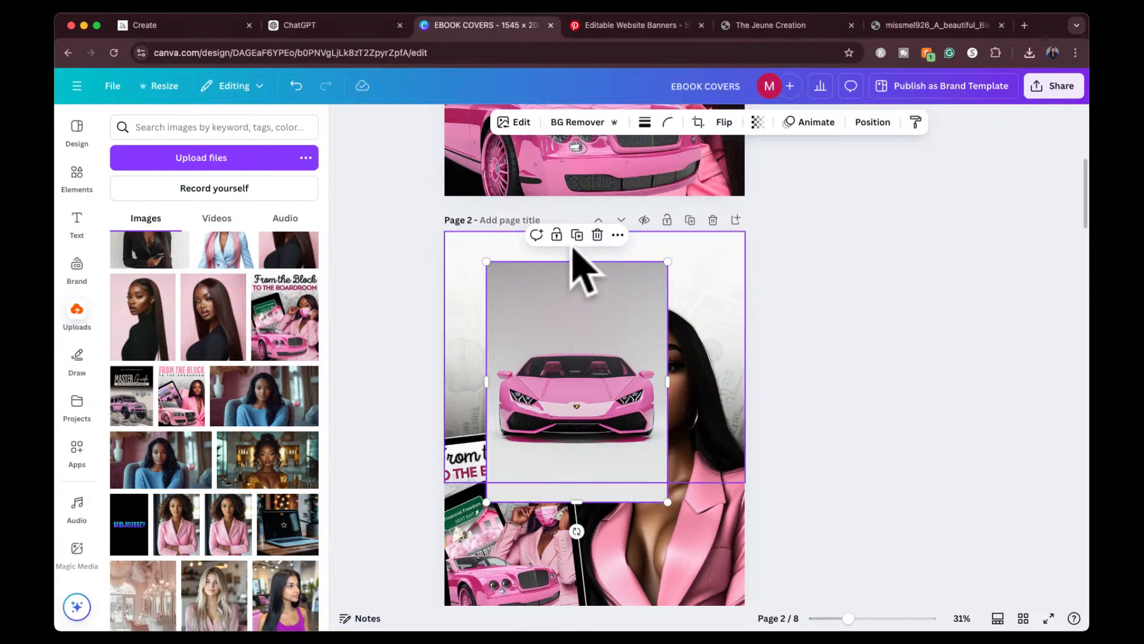
Remove the car image's background, crop the empty space above and below the car, and move it above the tablet
left_click(575, 123)
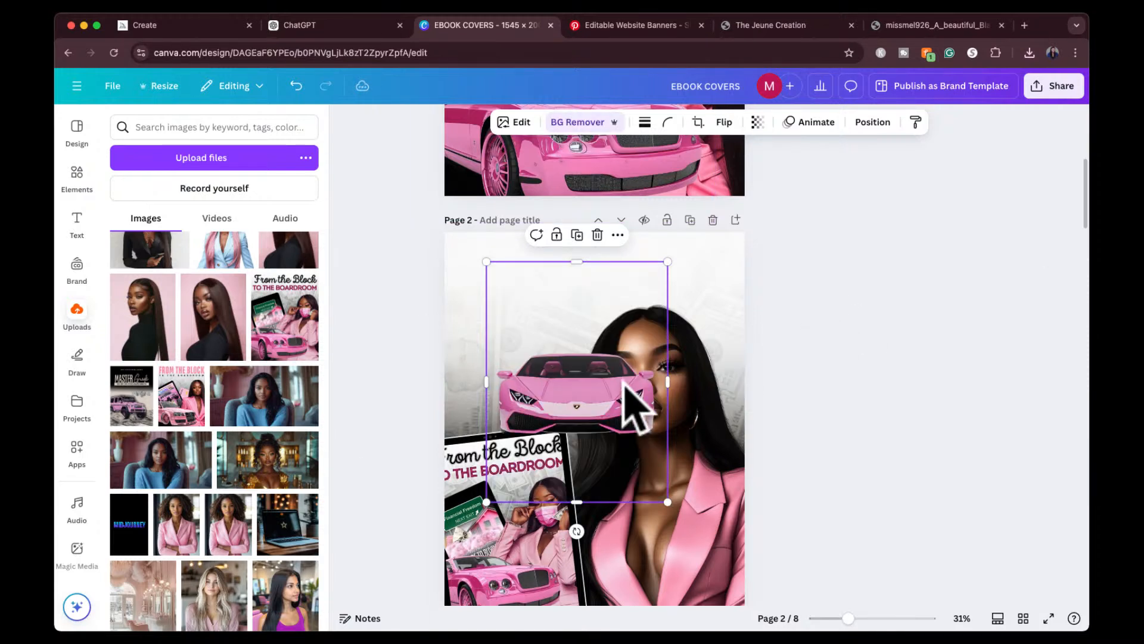
left_click_drag(576, 262, 575, 341)
left_click_drag(577, 502, 537, 426)
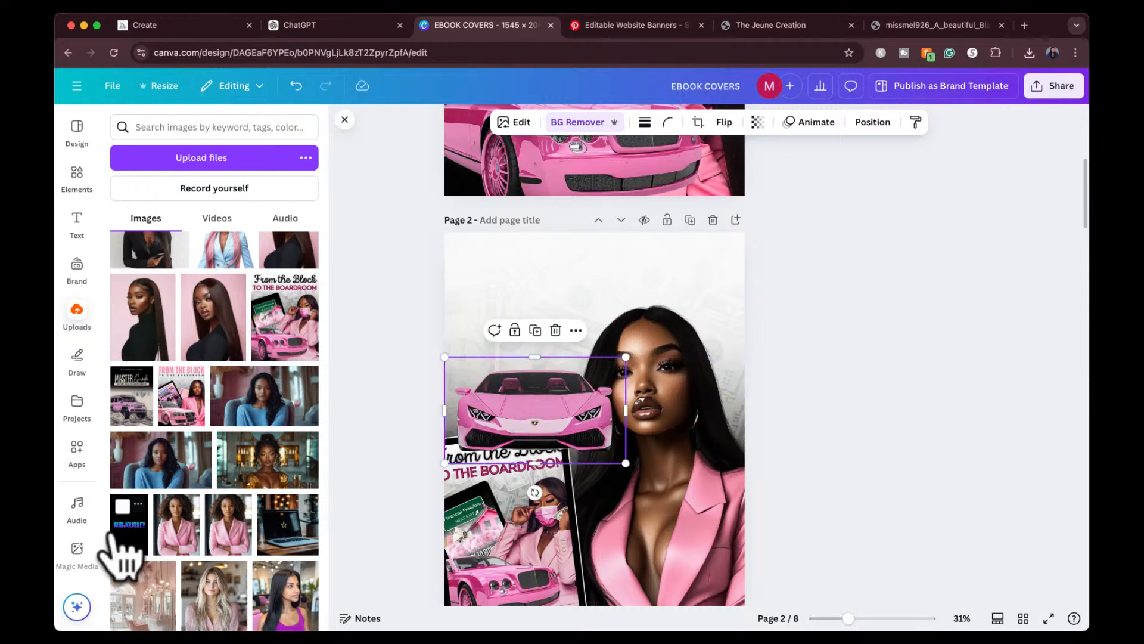
Upscale the pink car 2x with Image Upscaler and replace the original car in the design with the enhanced version
scroll(84, 521, "down", 3)
scroll(84, 524, "down", 5)
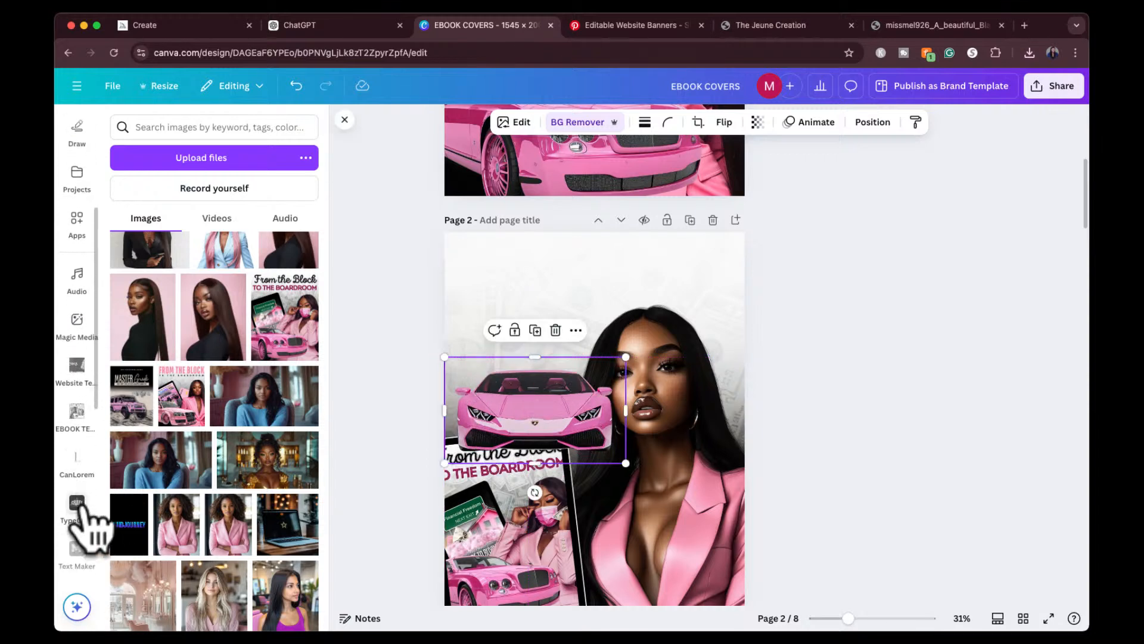
scroll(78, 504, "down", 2)
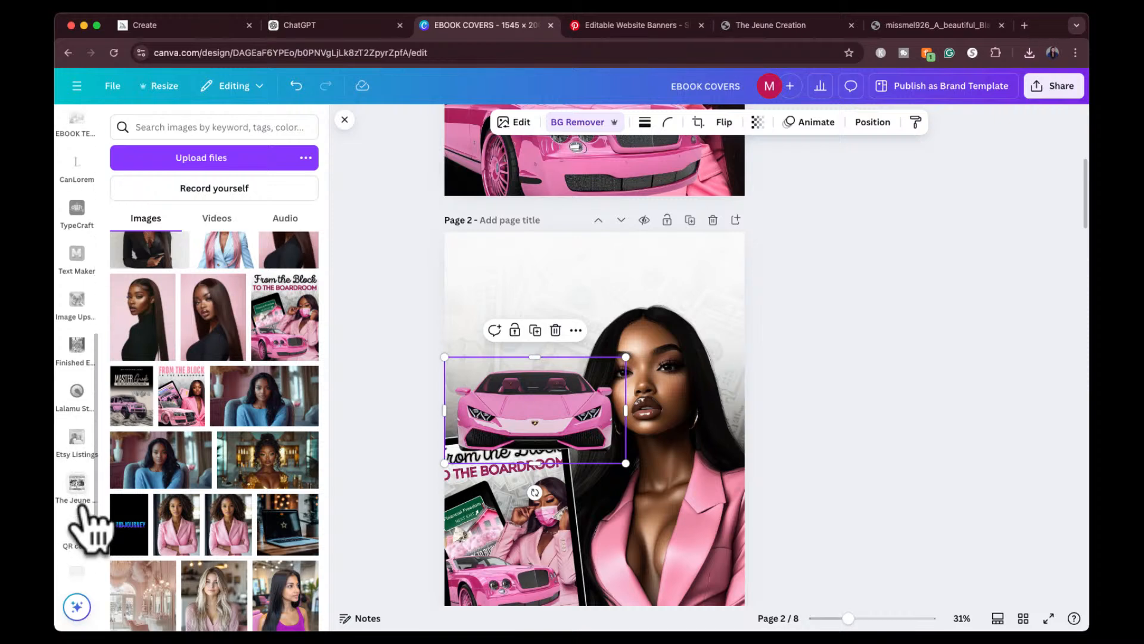
scroll(75, 513, "down", 2)
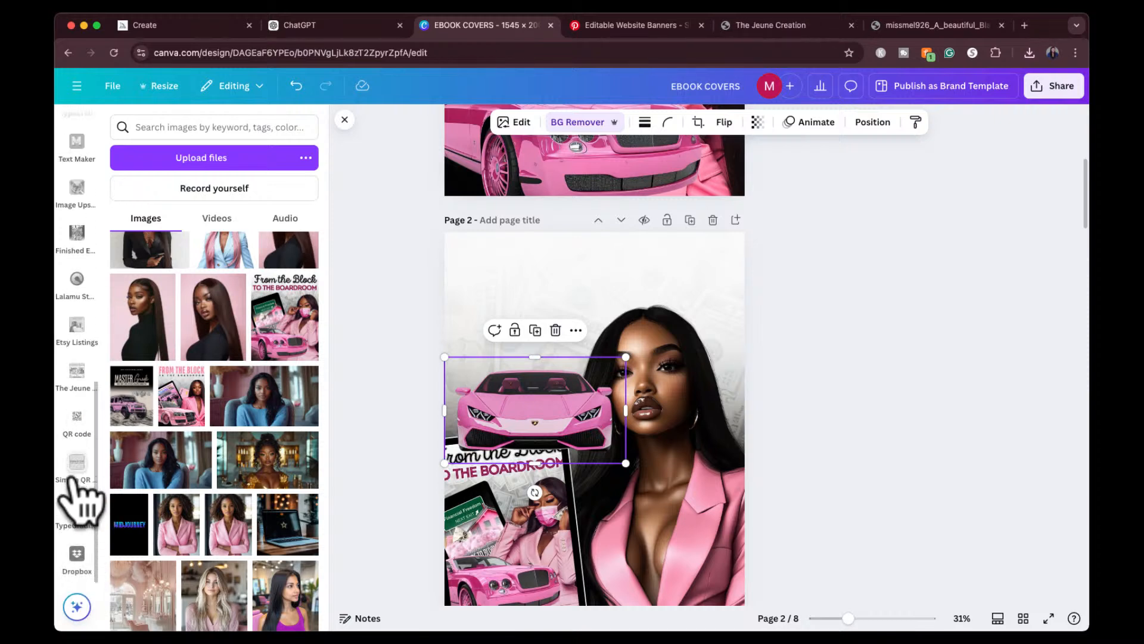
scroll(70, 411, "up", 3)
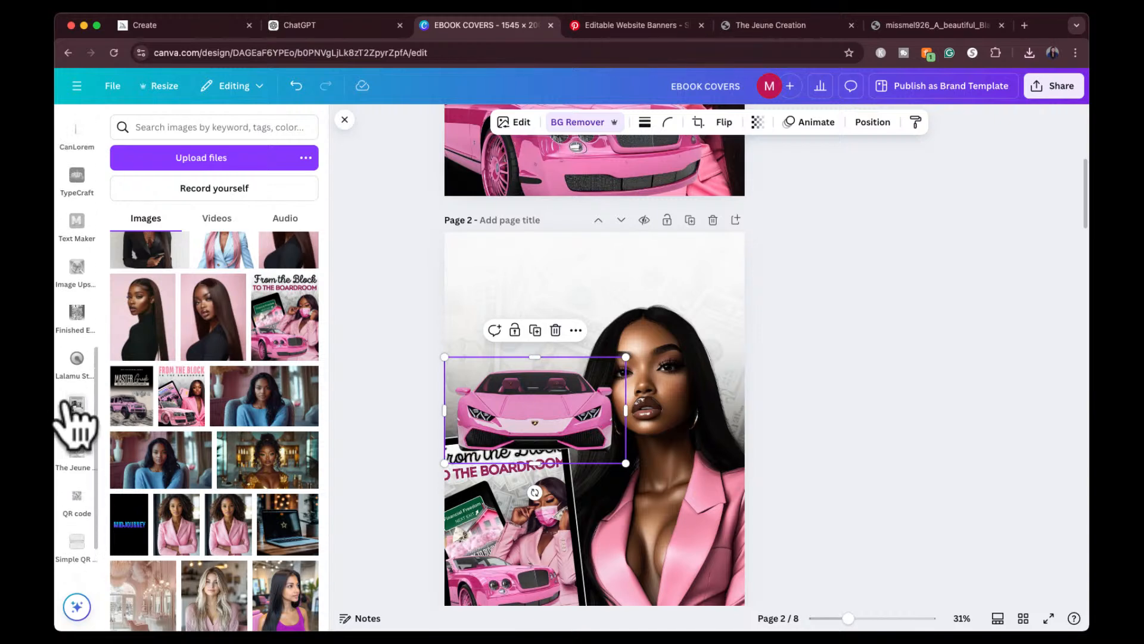
left_click(72, 314)
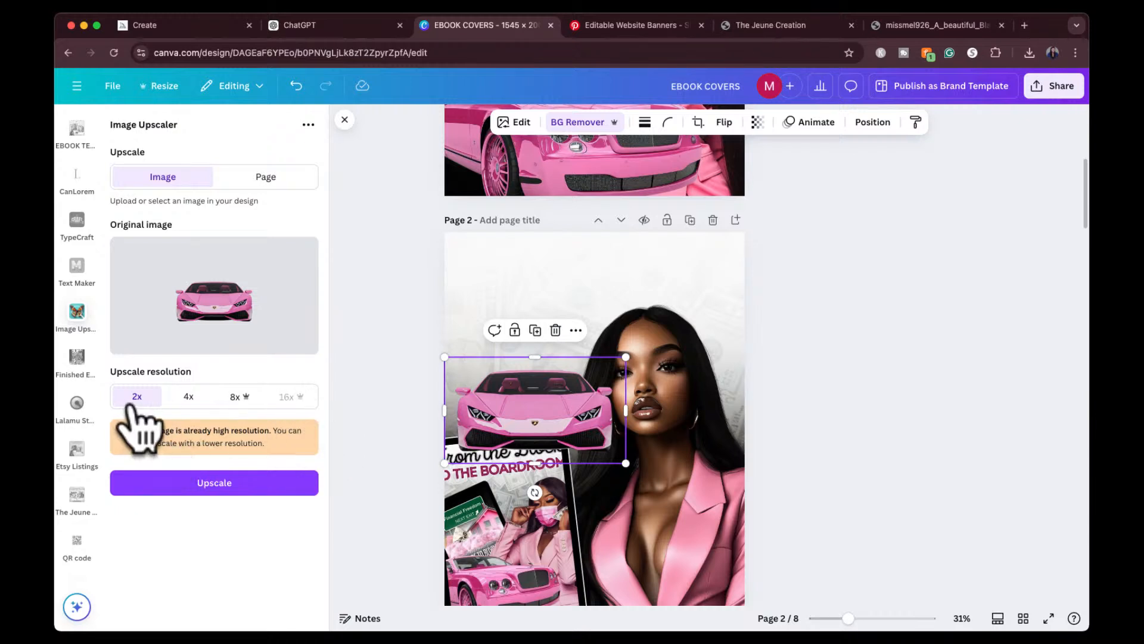
left_click(201, 481)
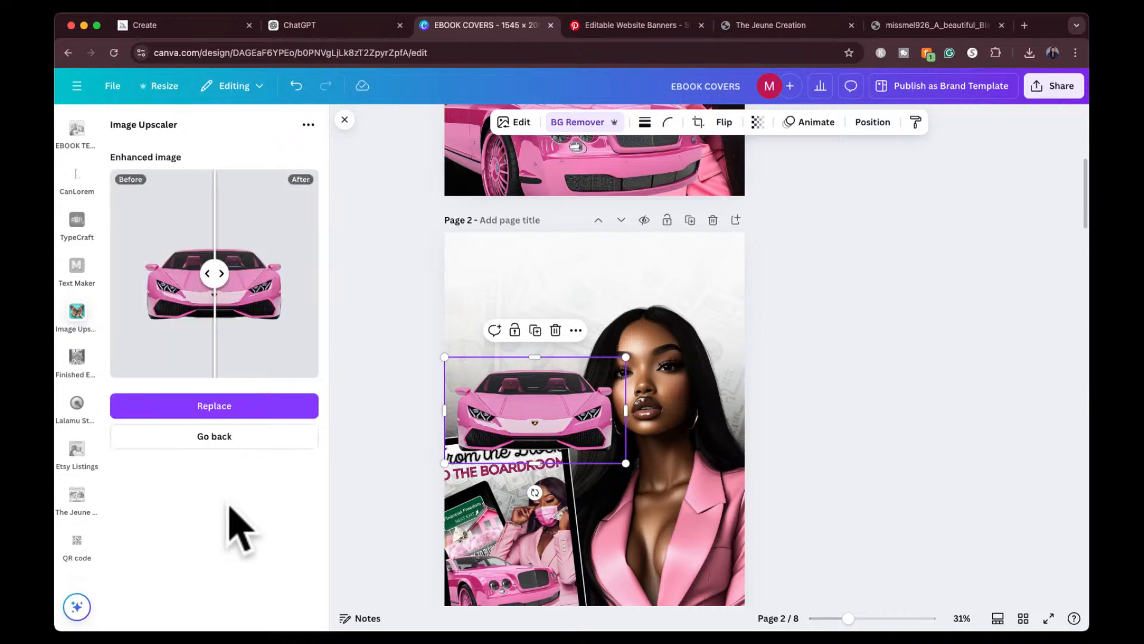
mouse_move(218, 273)
left_mouse_down()
mouse_move(296, 273)
mouse_move(136, 267)
mouse_move(230, 255)
mouse_move(280, 276)
mouse_move(140, 268)
mouse_move(266, 281)
mouse_move(209, 275)
left_mouse_up()
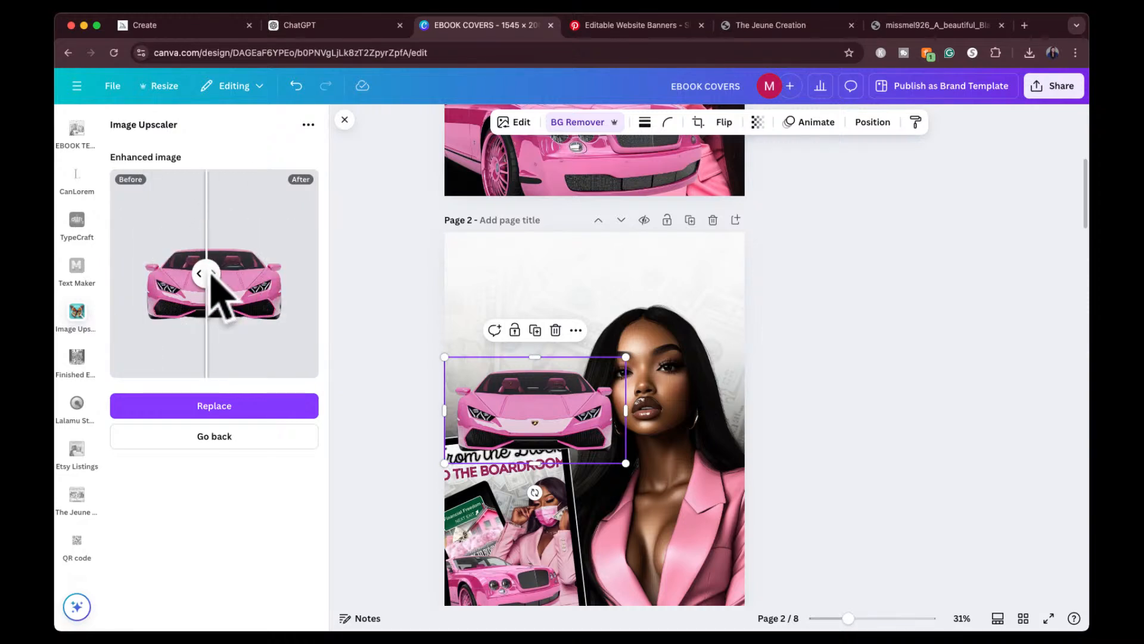
left_click(244, 398)
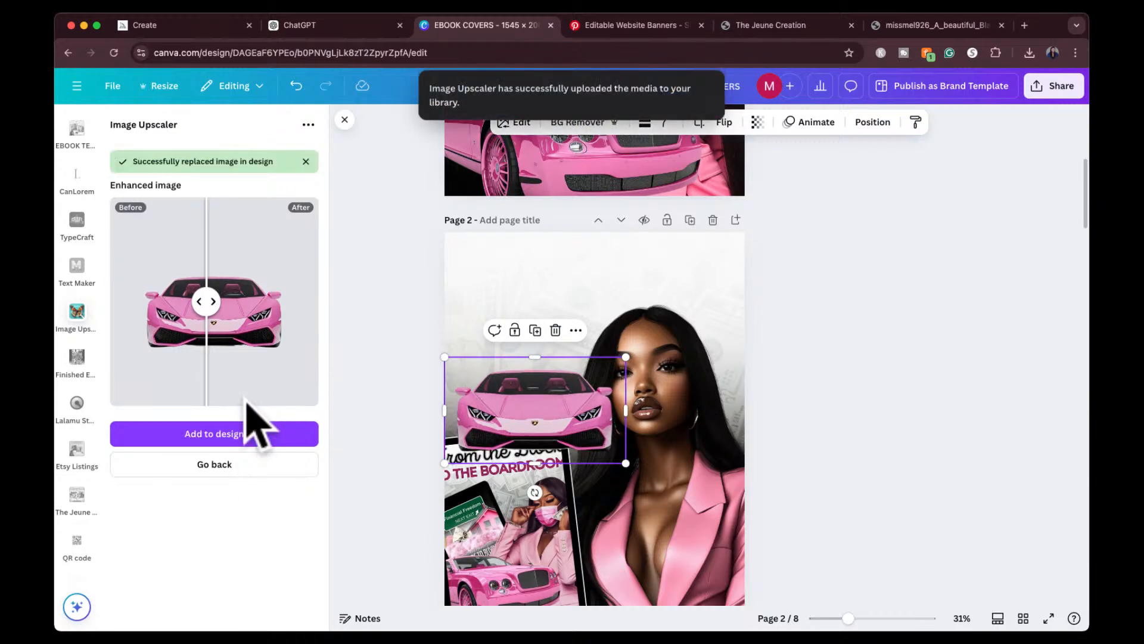
left_click(417, 432)
Shrink the pink car, tilt it slightly counterclockwise to match the tablet, and position it along the tablet's upper edge
left_click(523, 417)
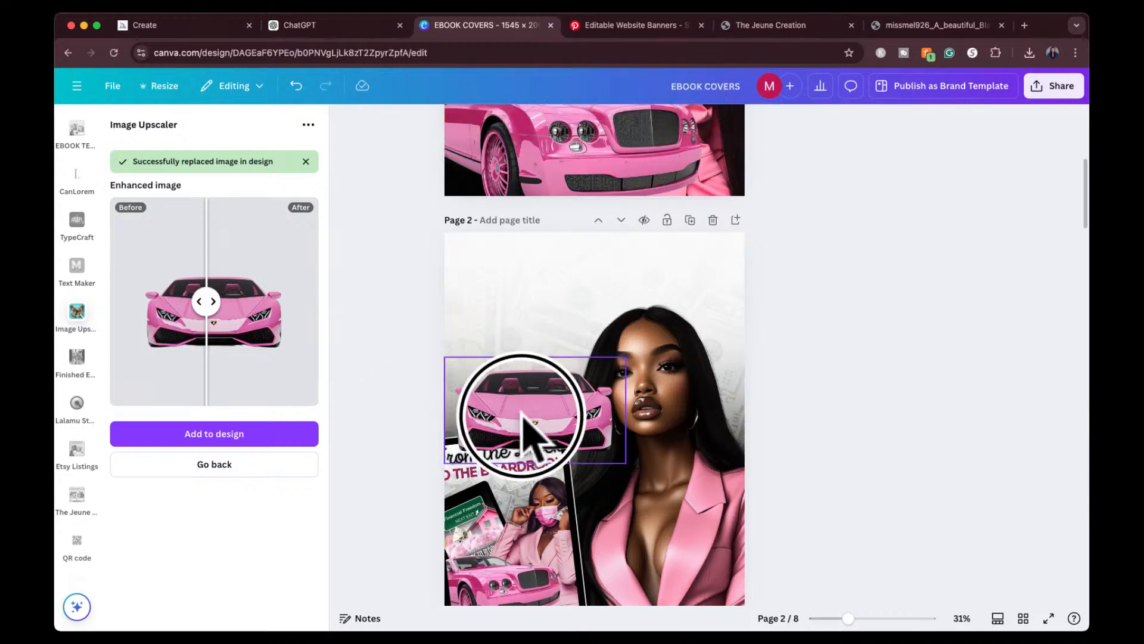
left_click_drag(523, 417, 511, 389)
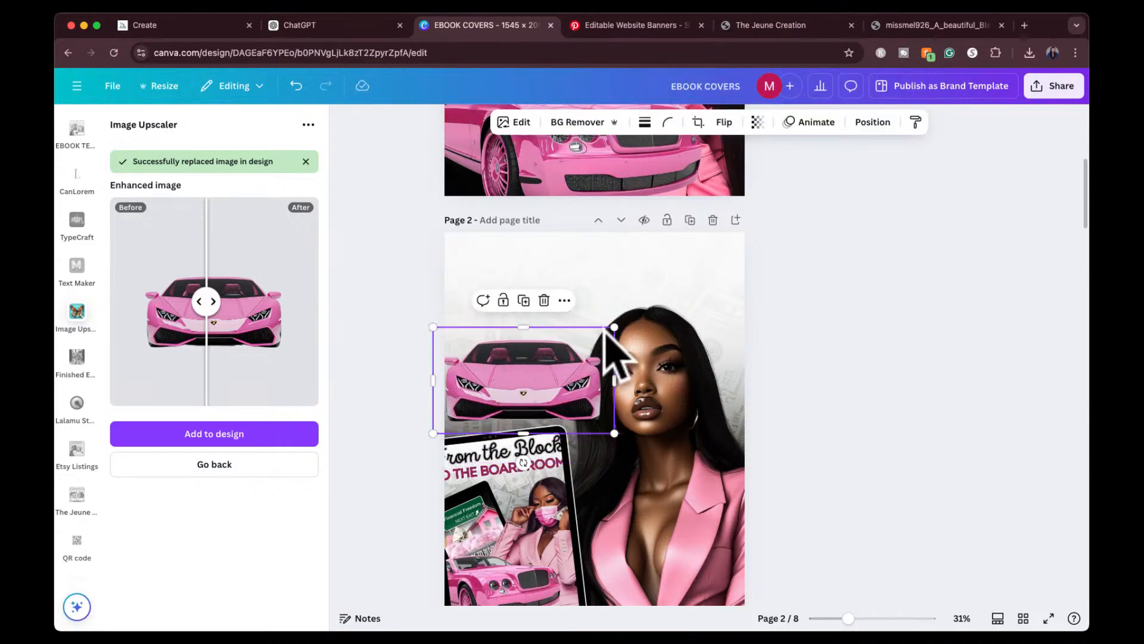
left_click_drag(604, 328, 556, 383)
mouse_move(556, 409)
left_mouse_down()
mouse_move(580, 429)
mouse_move(577, 416)
left_mouse_up()
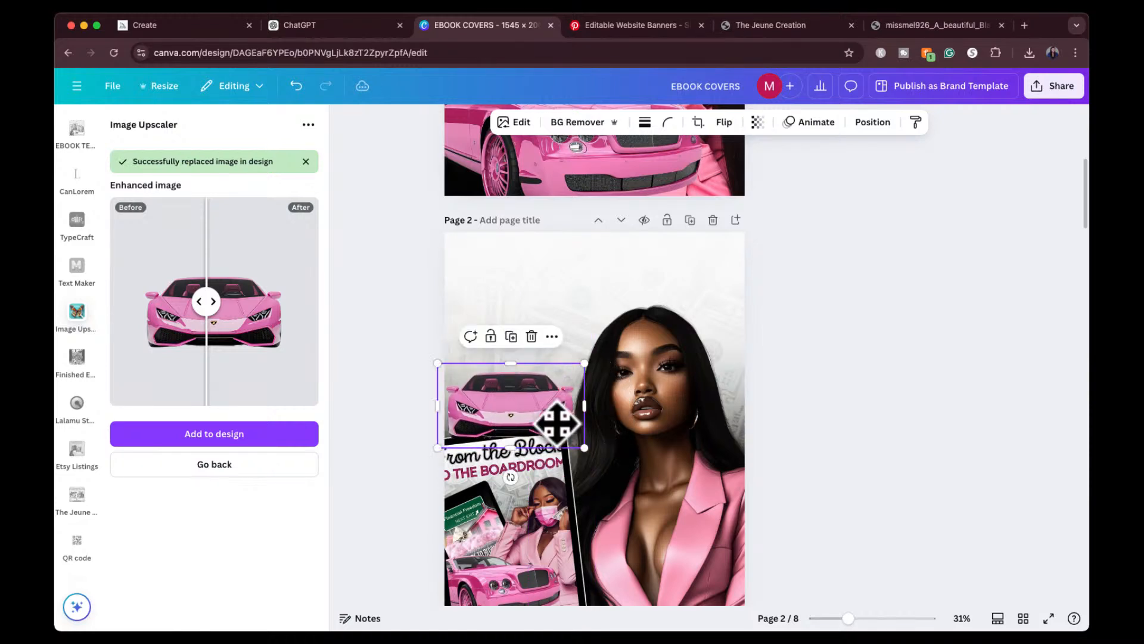
left_click_drag(515, 482, 518, 476)
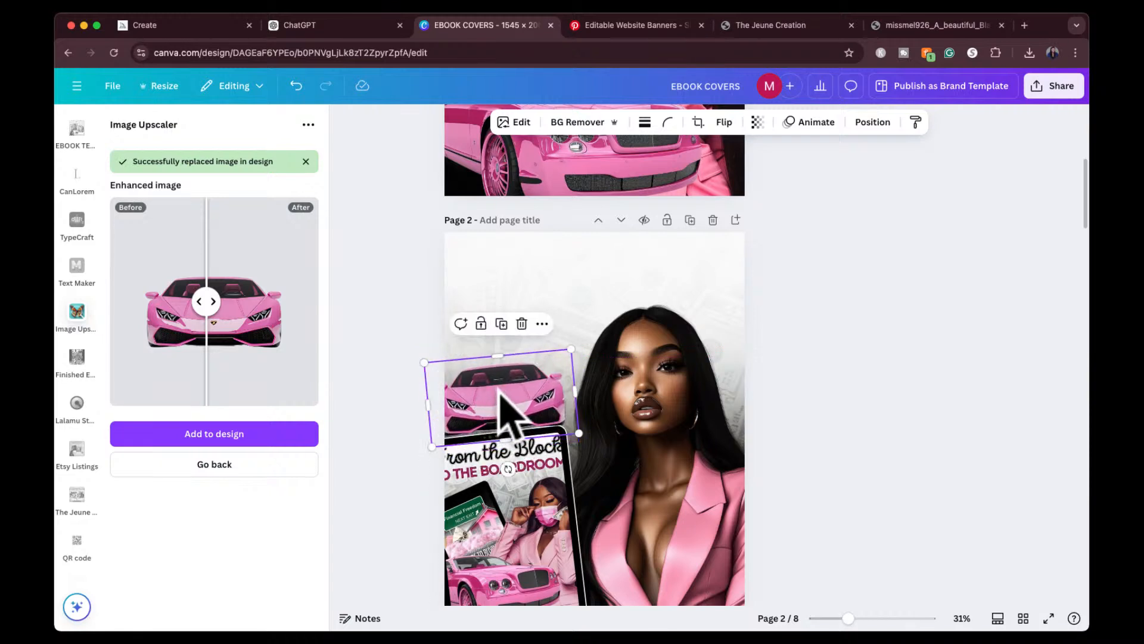
left_click(396, 409)
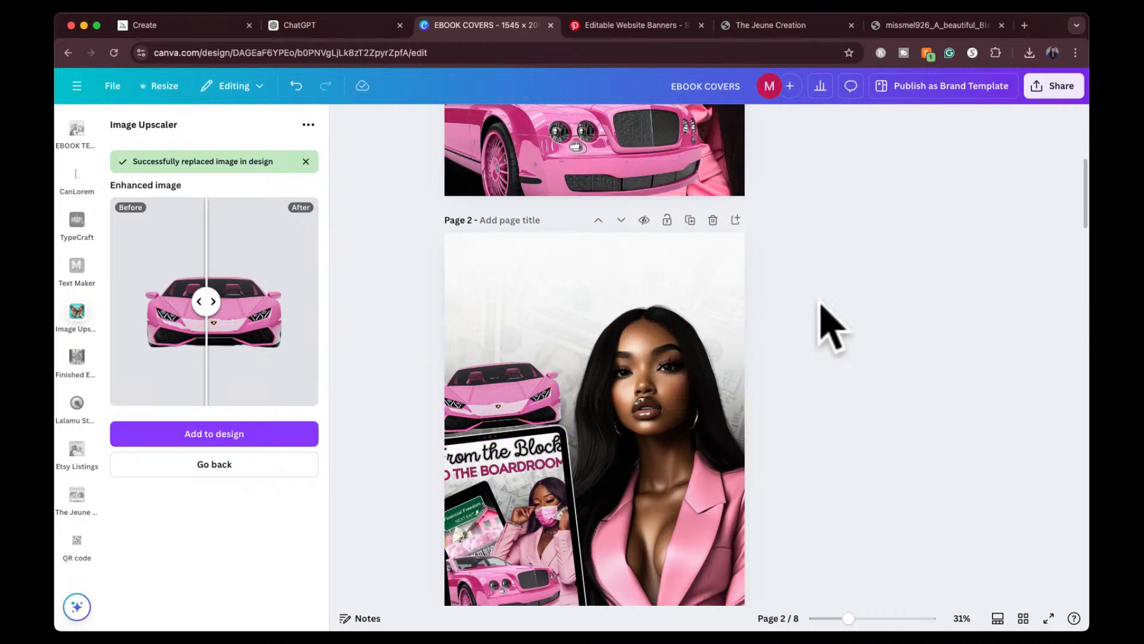
Review the page 1 reference cover and the AI title ideas in ChatGPT, and return to the Canva design
scroll(838, 330, "up", 5)
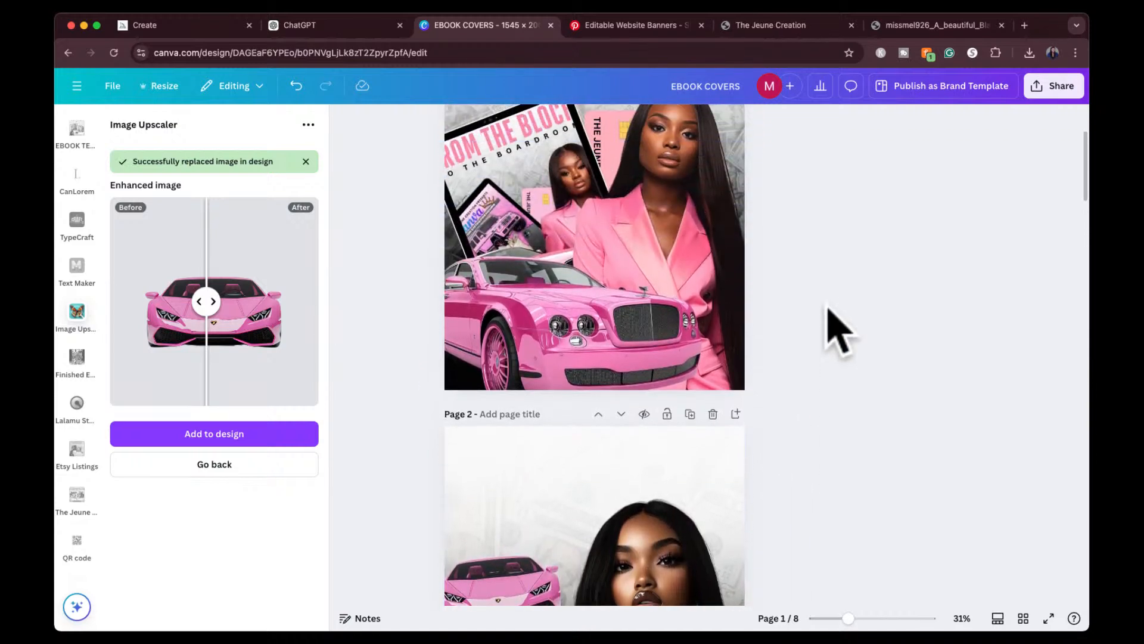
scroll(839, 331, "down", 1)
scroll(838, 331, "up", 2)
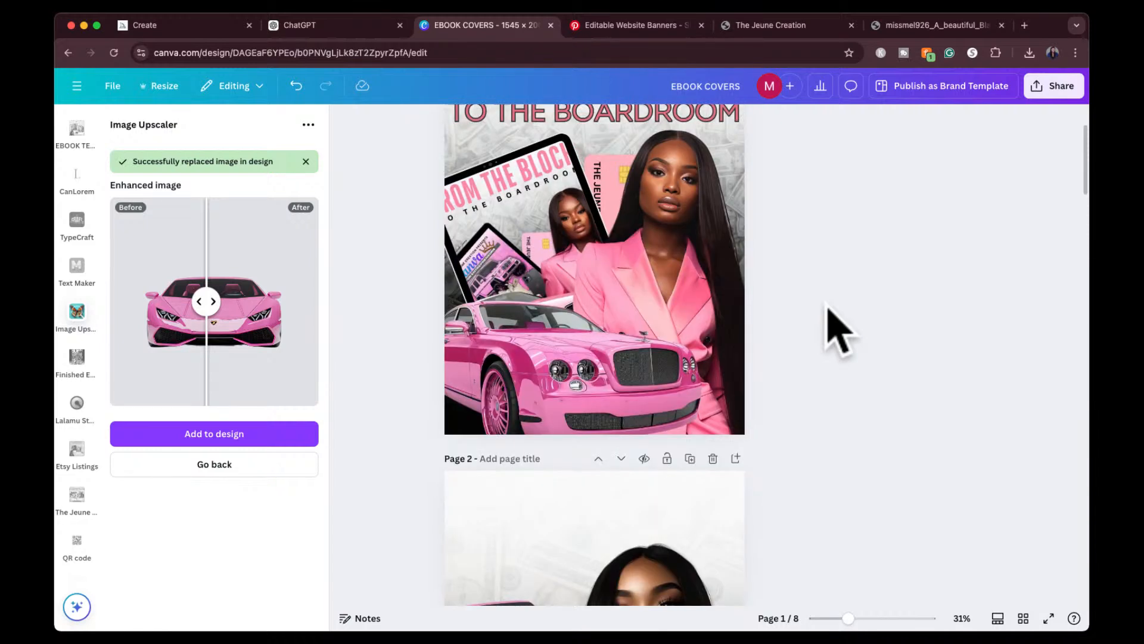
scroll(828, 307, "up", 1)
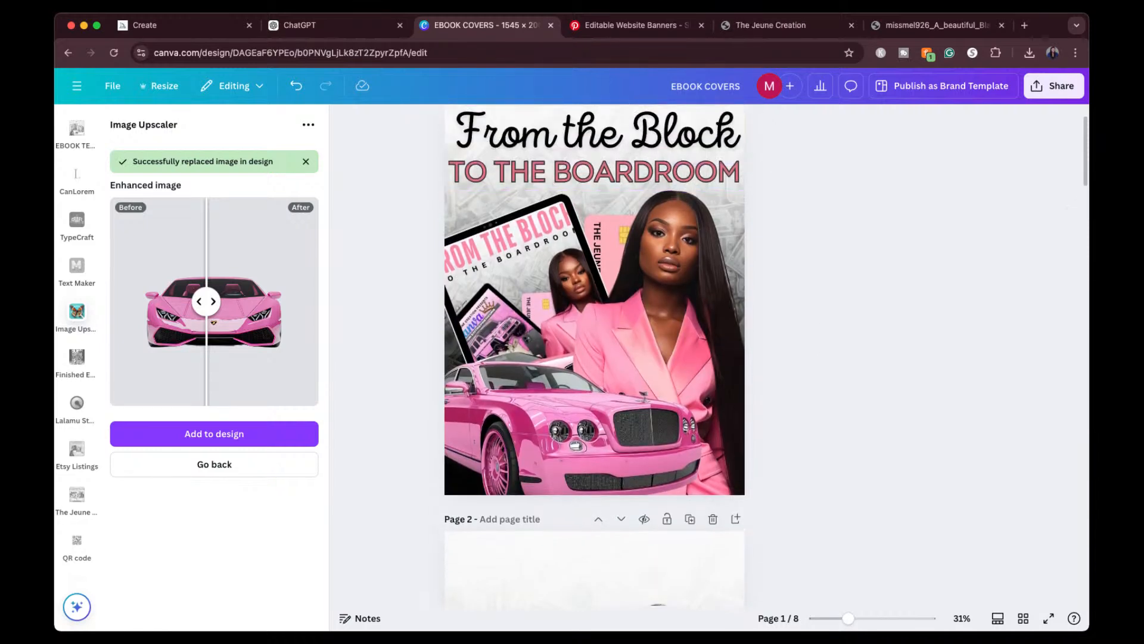
left_click(319, 27)
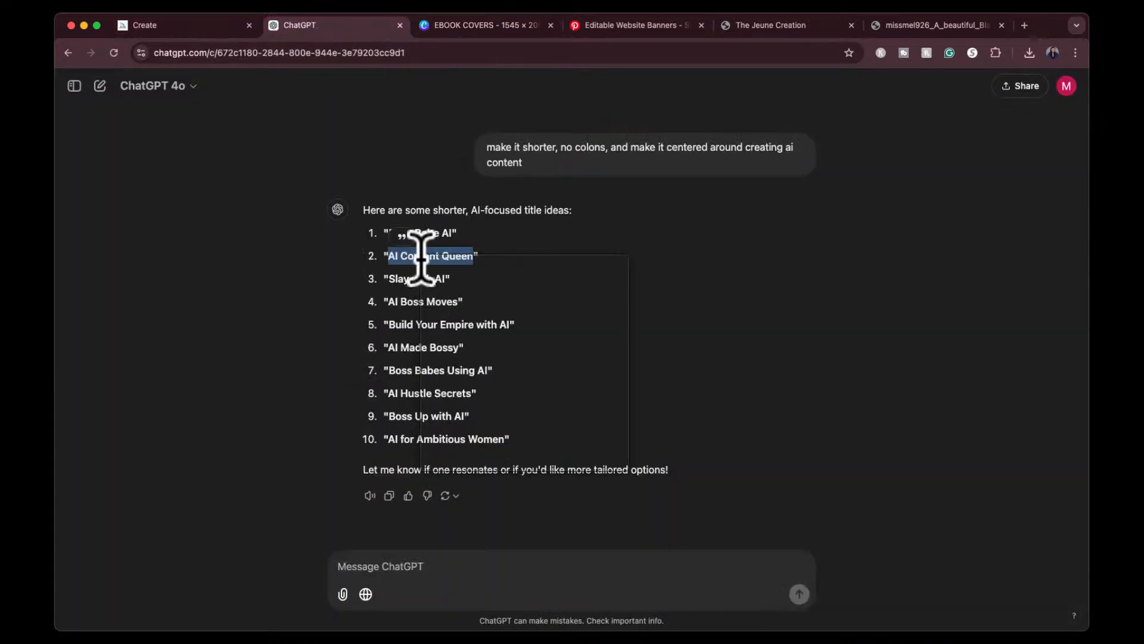
left_click(524, 281)
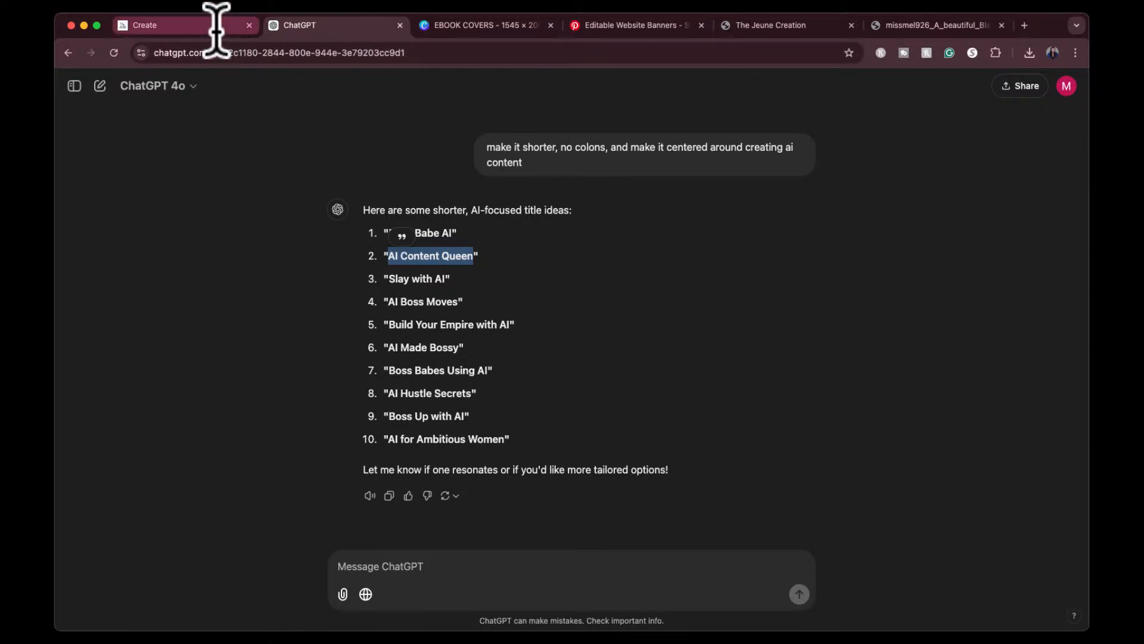
left_click(216, 27)
left_click(516, 27)
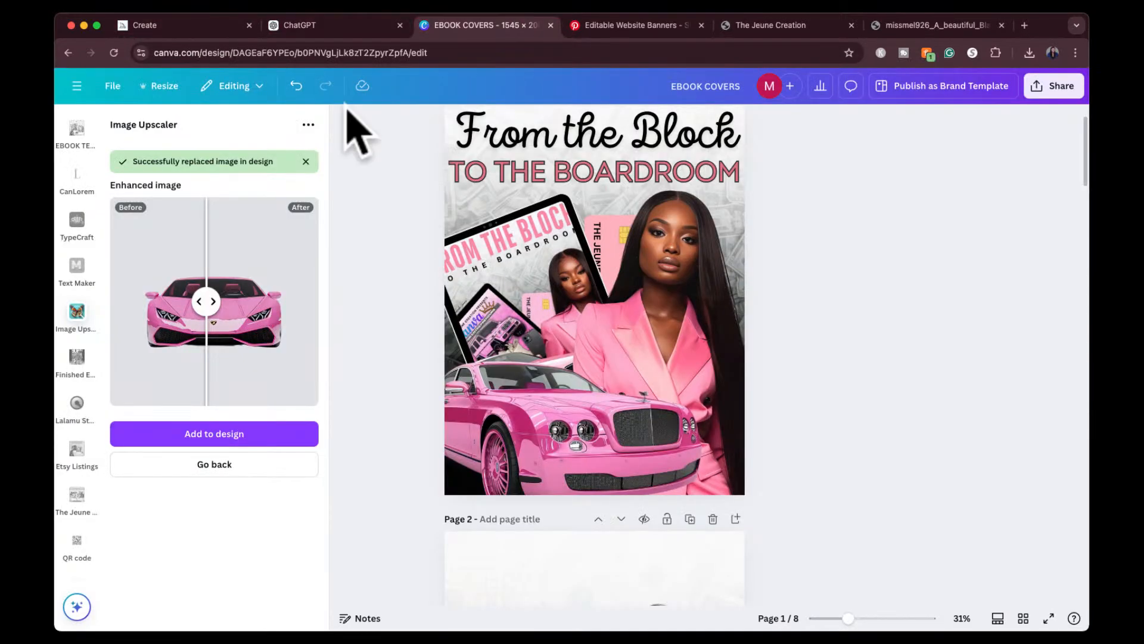
scroll(83, 205, "up", 5)
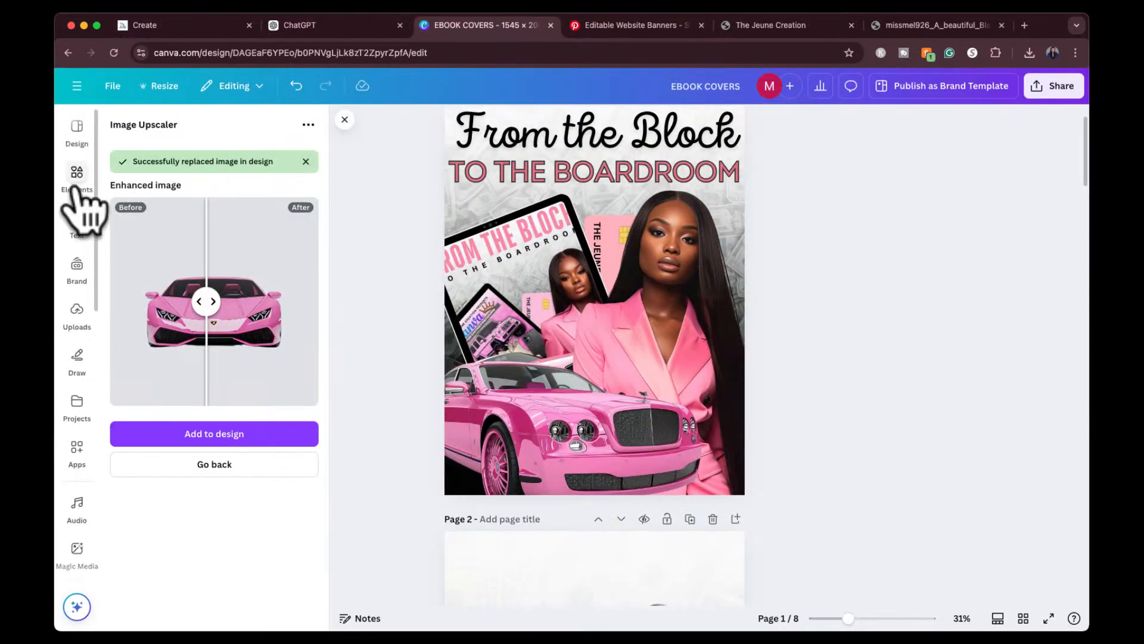
Search the text fonts for cursive and add a Feeling Passionate text to the design
left_click(81, 220)
left_click(211, 126)
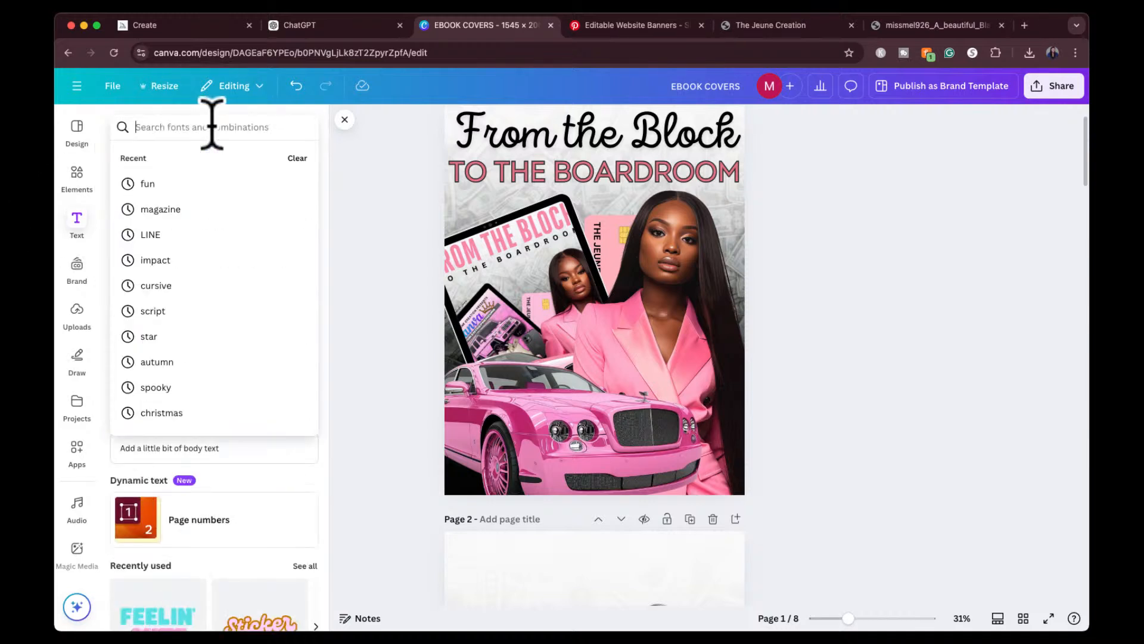
type("cursi")
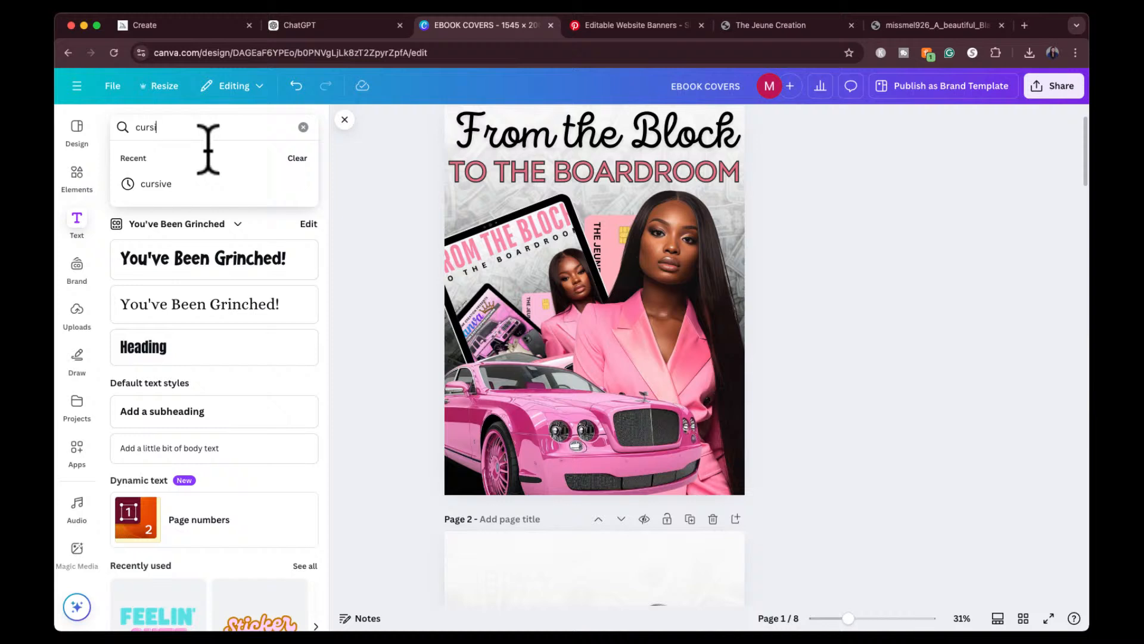
left_click(209, 185)
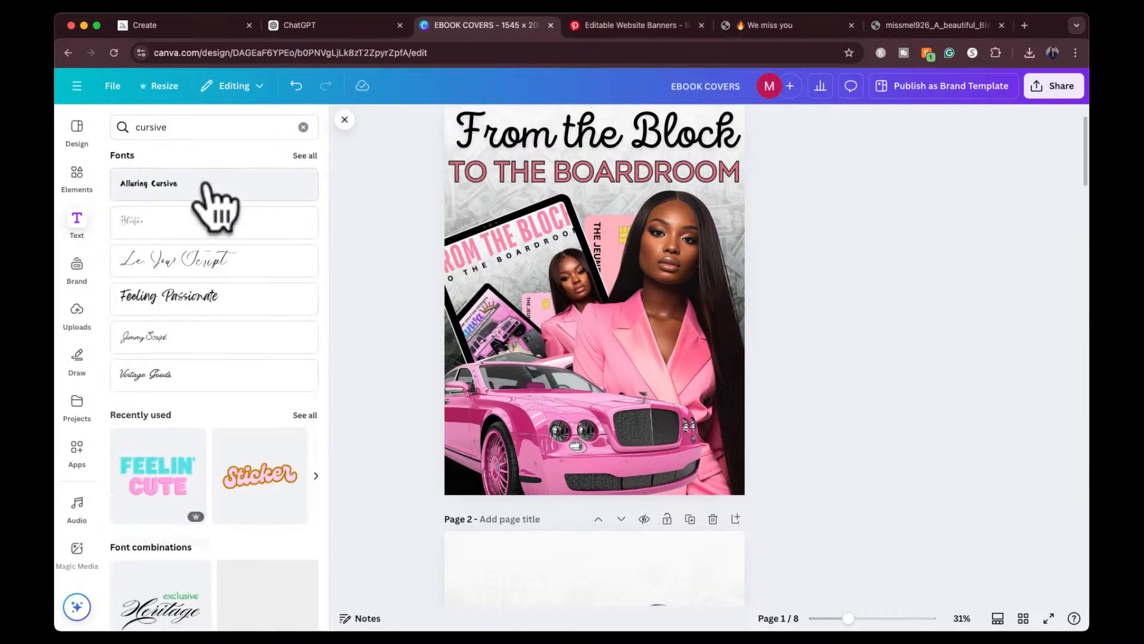
left_click(215, 298)
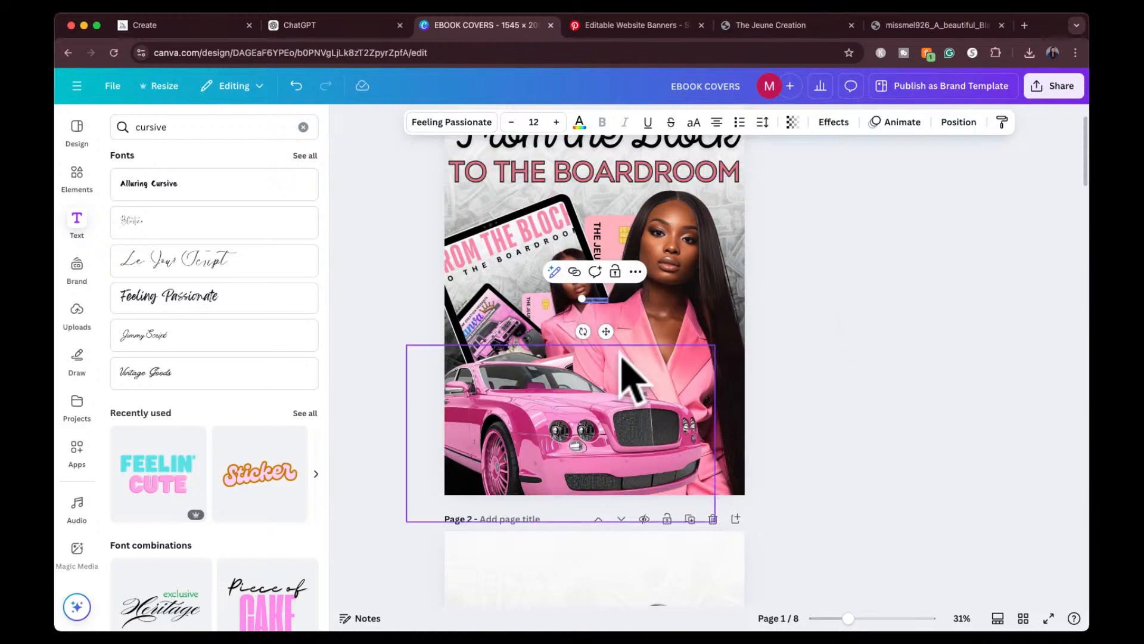
Move the Feeling Passionate text to the top of page 2 and enlarge it to a font size of about 92.6
left_click_drag(608, 333, 630, 580)
scroll(685, 537, "down", 3)
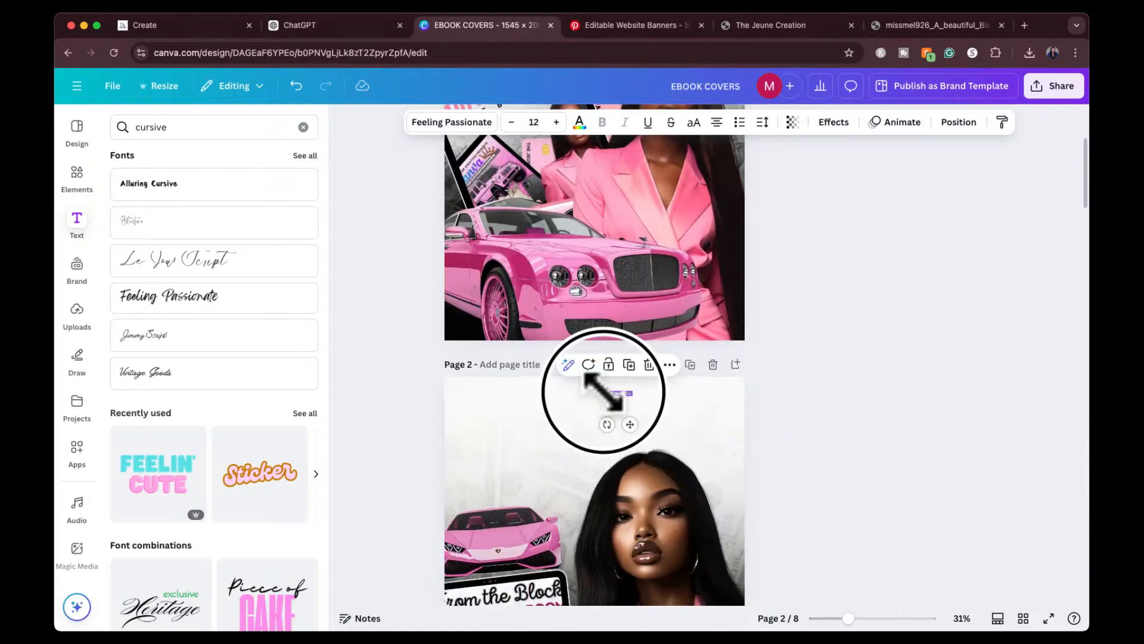
left_click_drag(606, 392, 549, 383)
left_click_drag(599, 424, 615, 459)
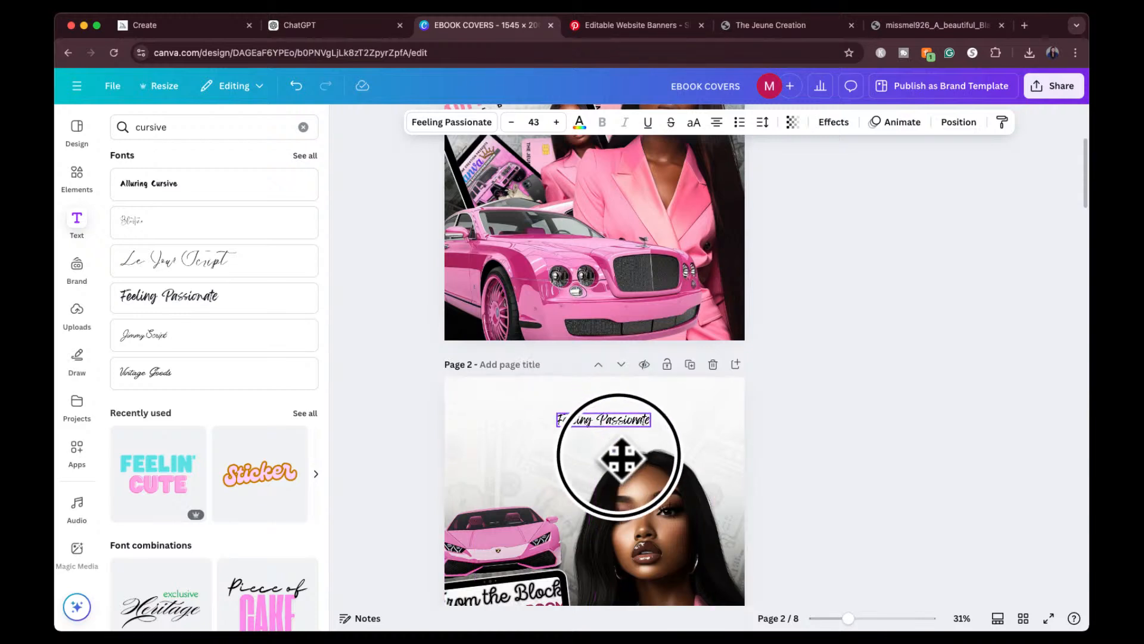
left_click_drag(523, 414, 439, 395)
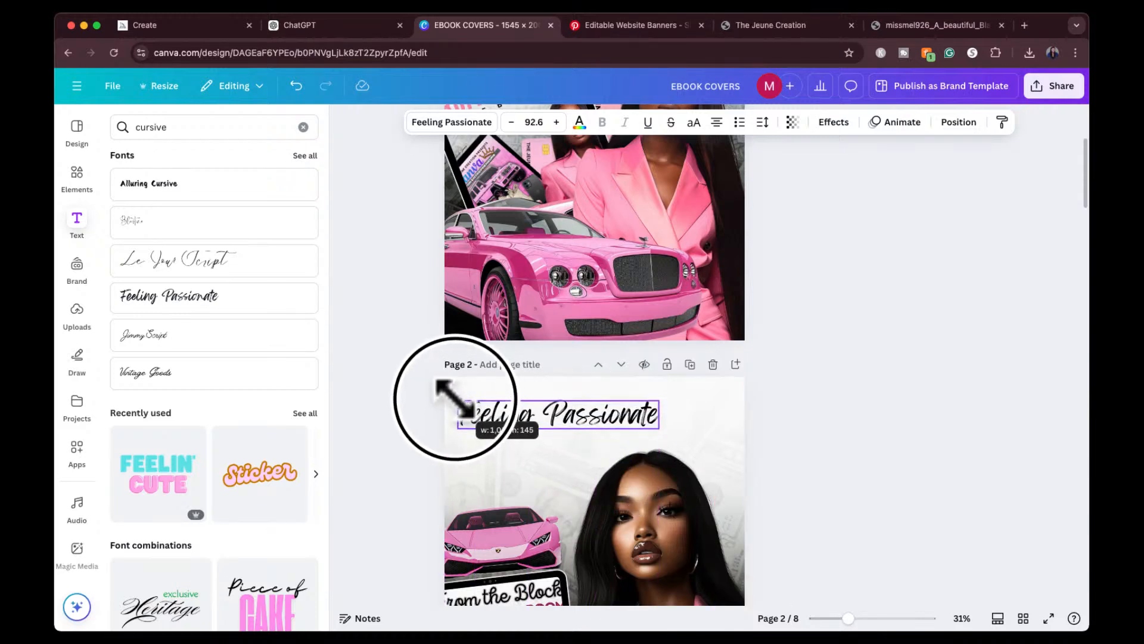
Replace the placeholder text with "AI Content Queen" and enlarge it to a font size of about 129
double_click(612, 415)
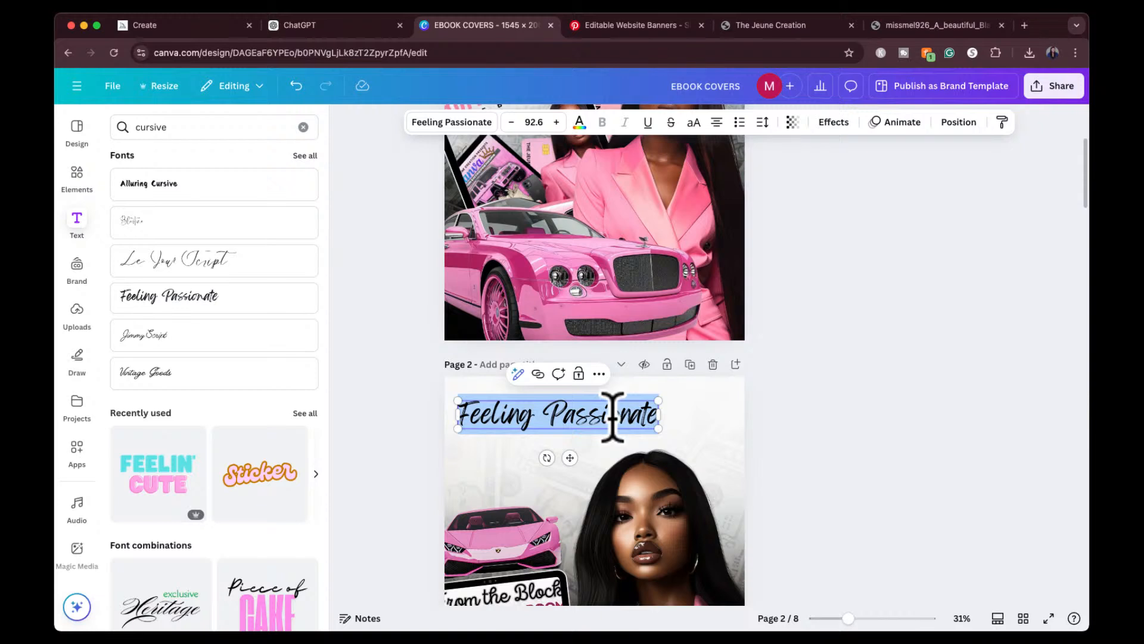
type("AI Content Queen")
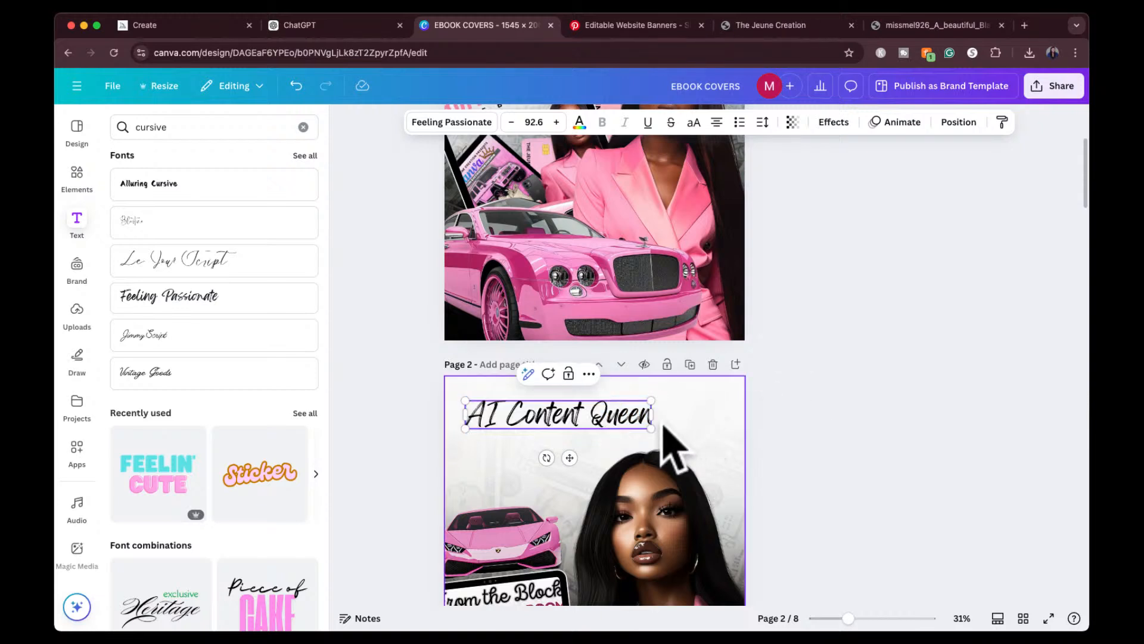
left_click_drag(651, 428, 754, 454)
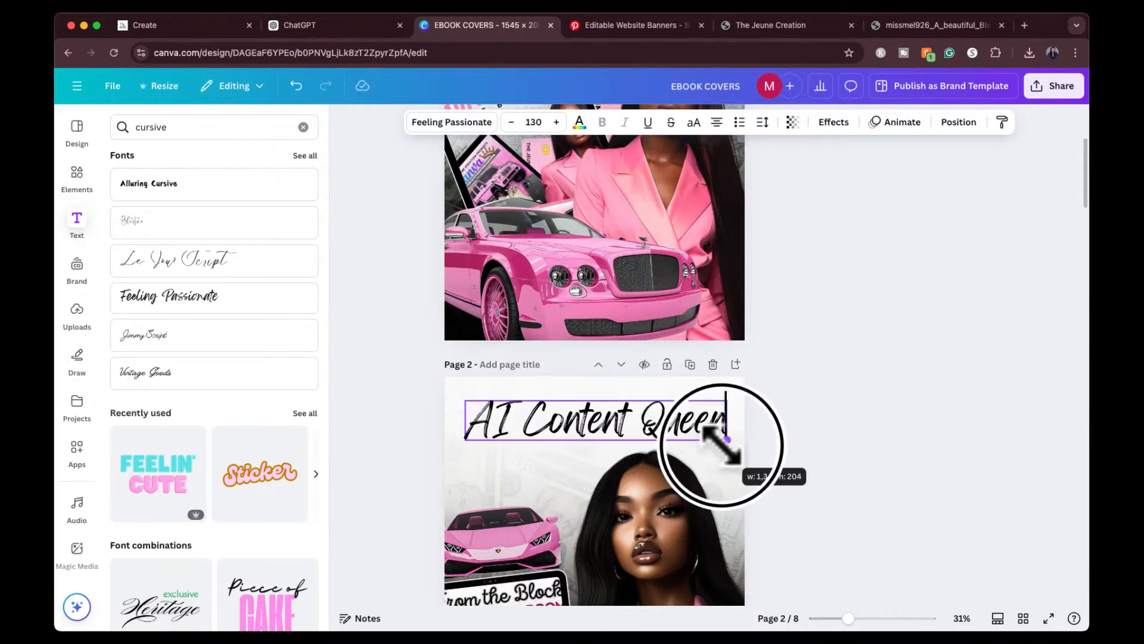
left_click(881, 429)
scroll(888, 476, "down", 5)
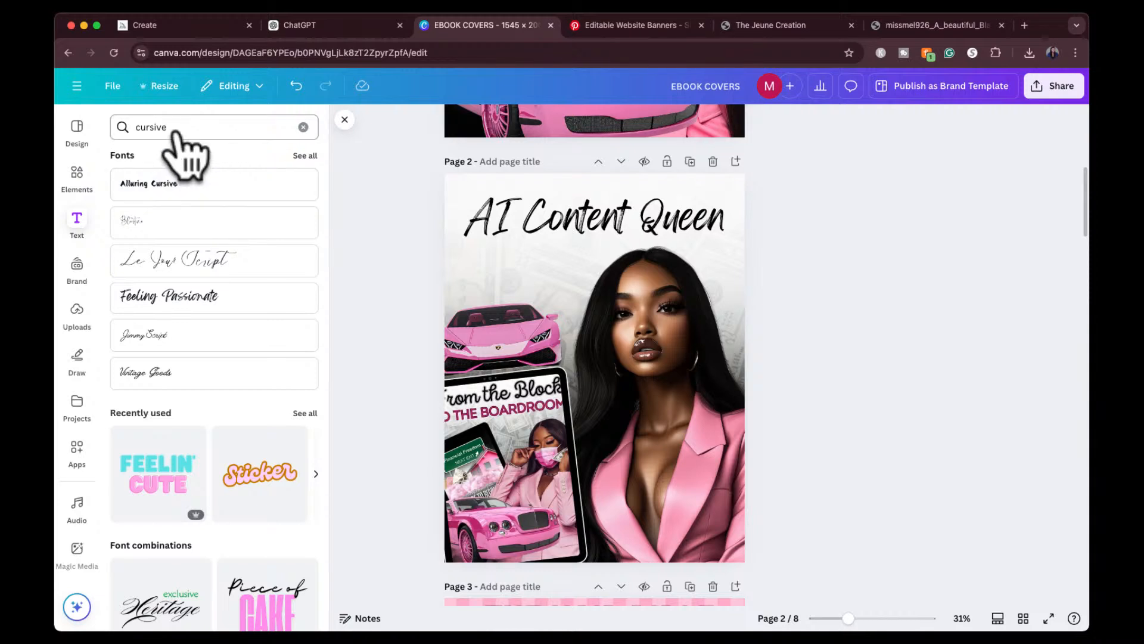
Change the "AI Content Queen" title font to Impact
left_click(303, 127)
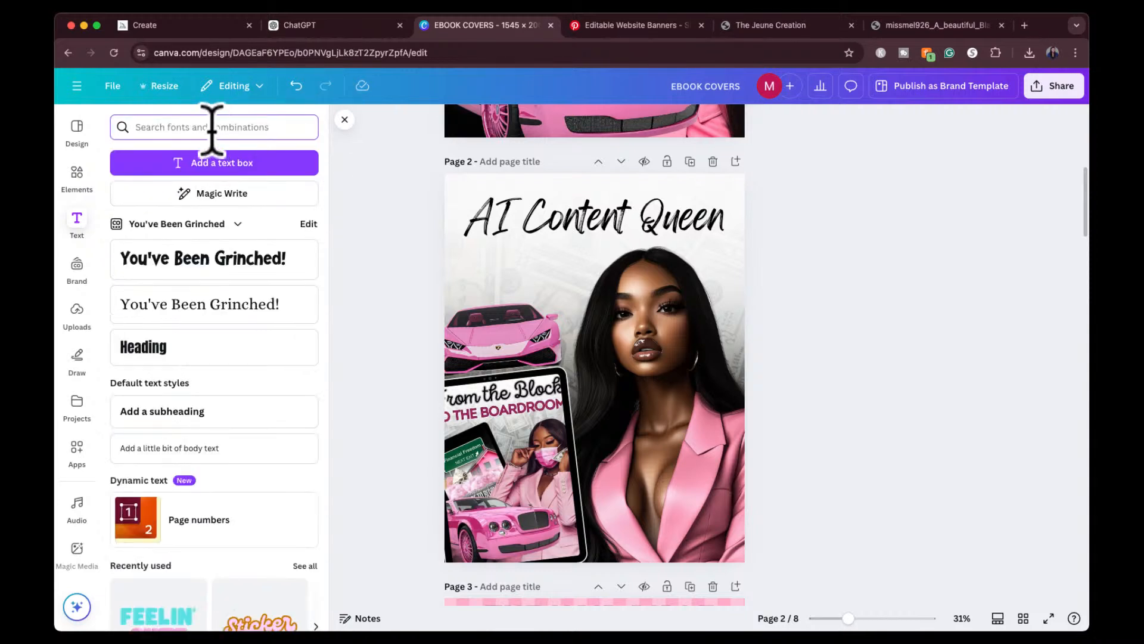
type("impact")
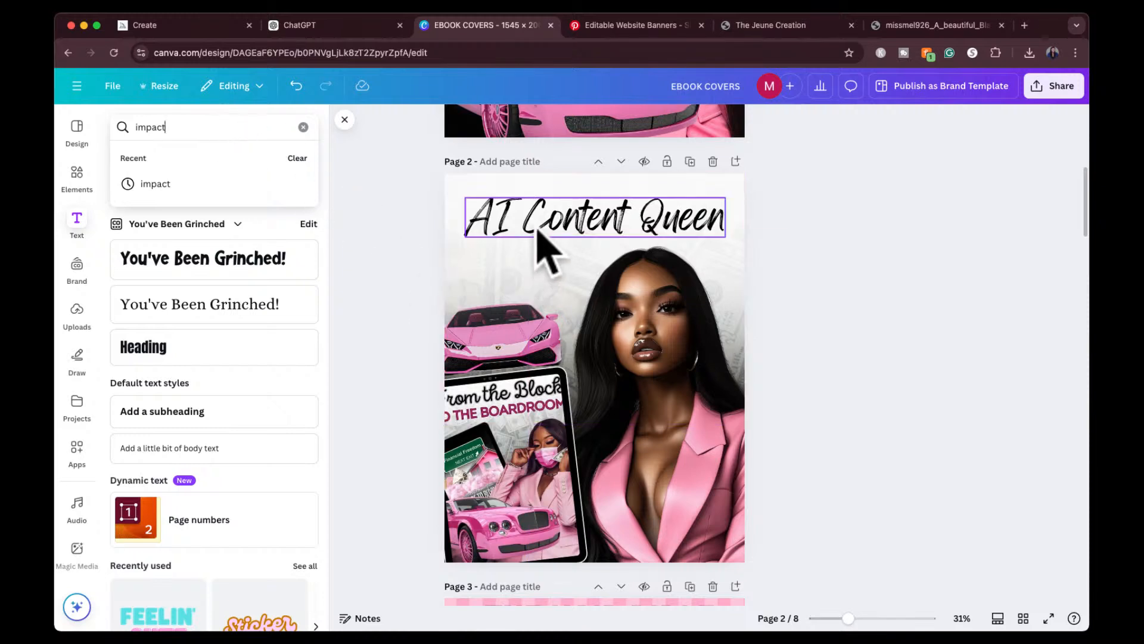
double_click(533, 220)
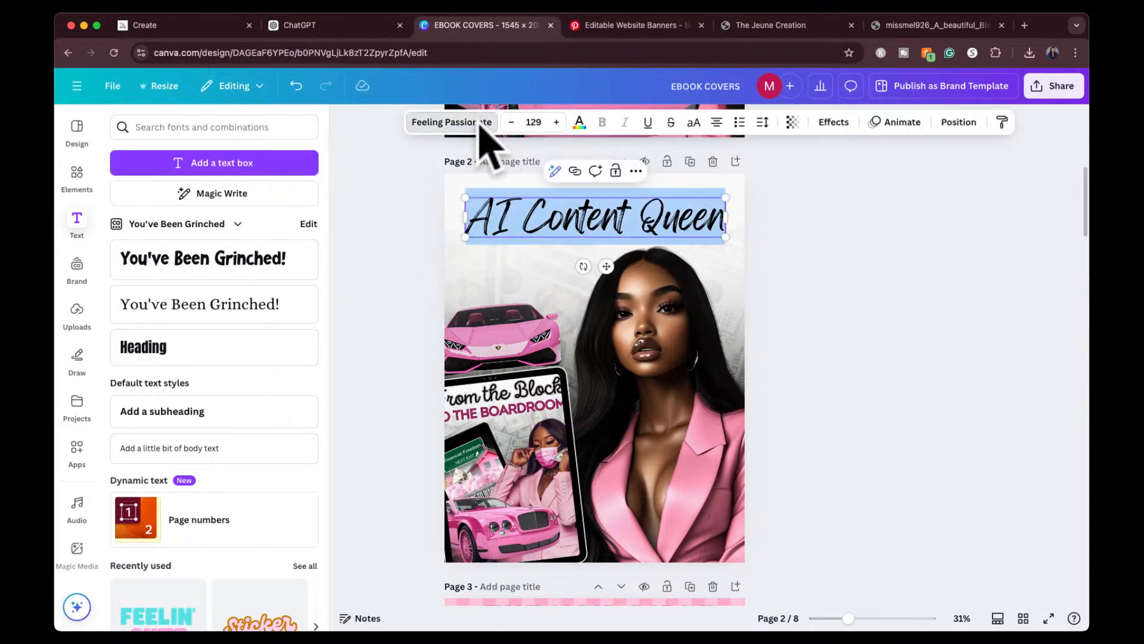
left_click(473, 123)
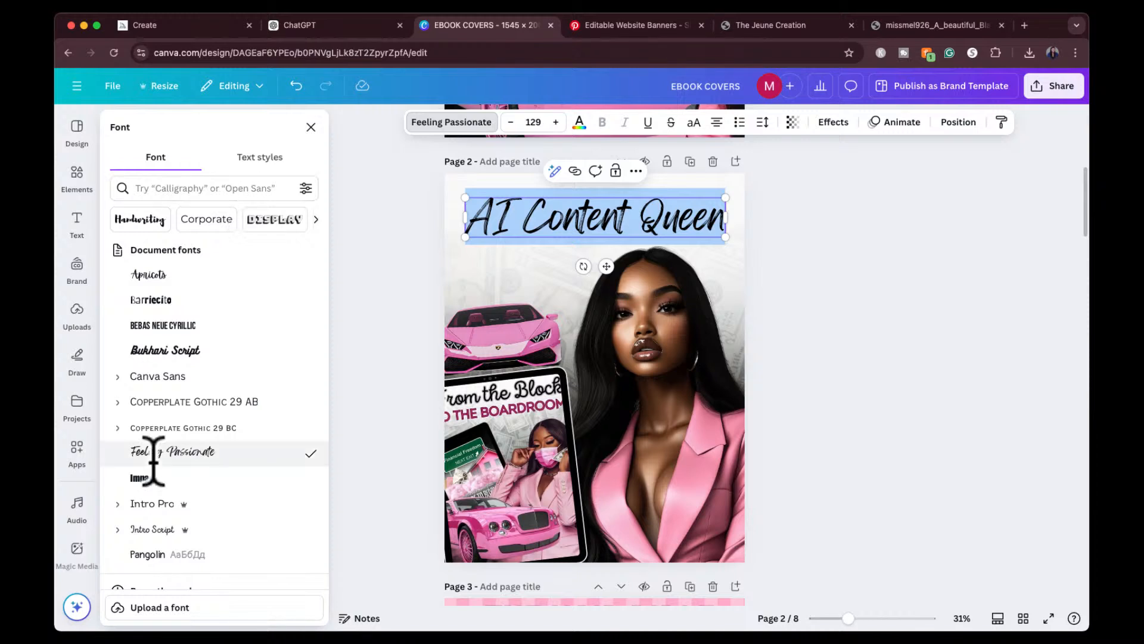
left_click(170, 480)
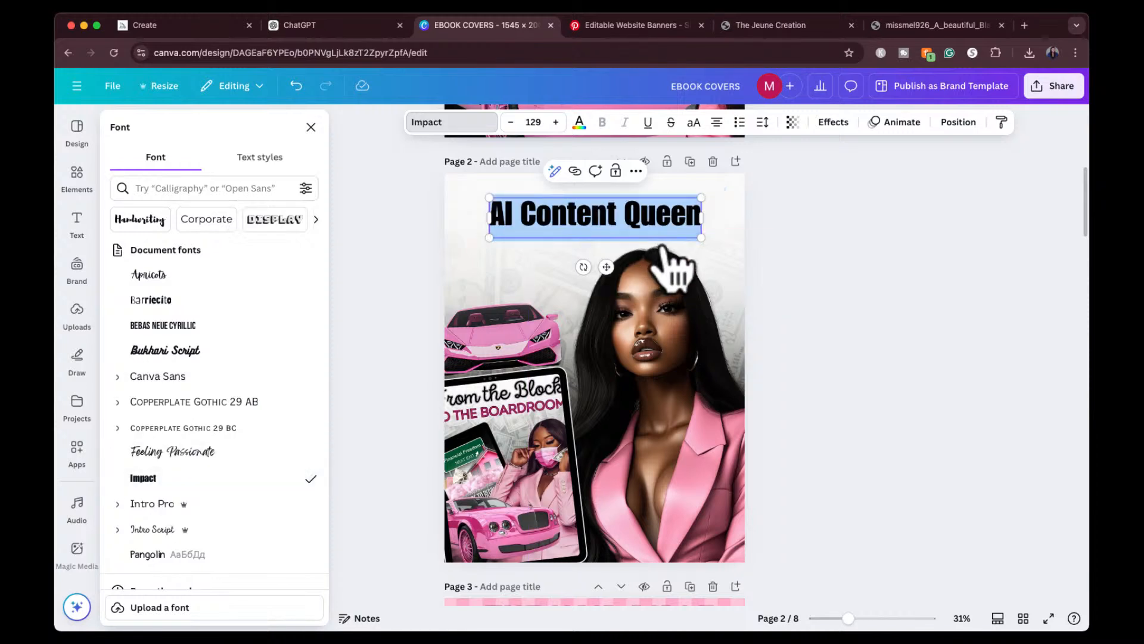
Enlarge the title to a font size of about 168 and center it across the top of the page 2 cover
left_click_drag(699, 235, 745, 245)
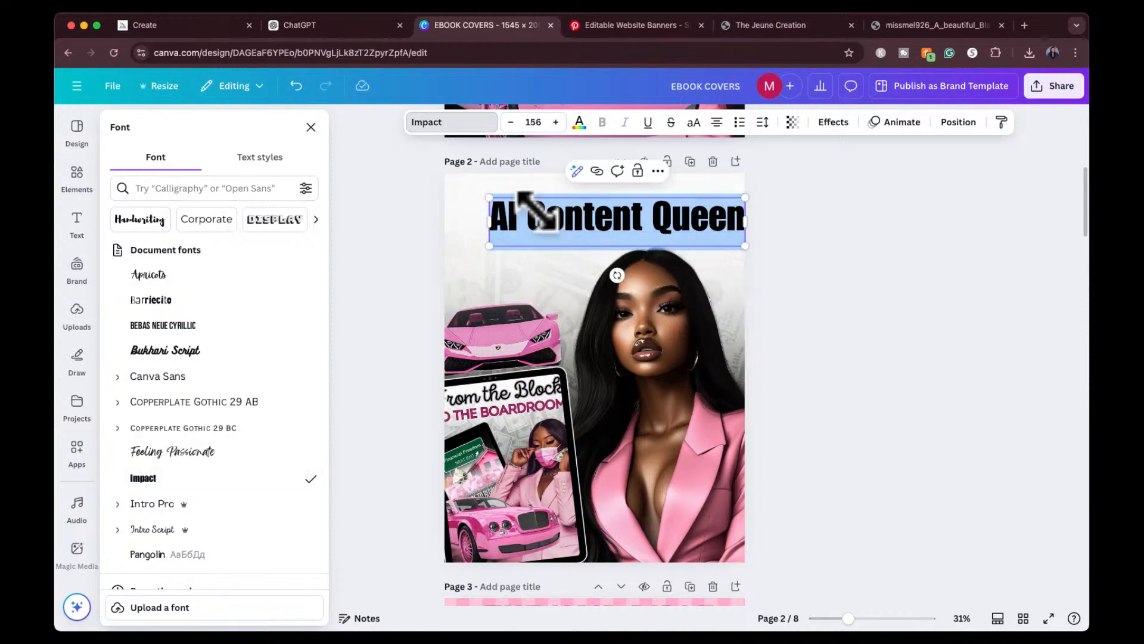
left_click_drag(489, 198, 451, 193)
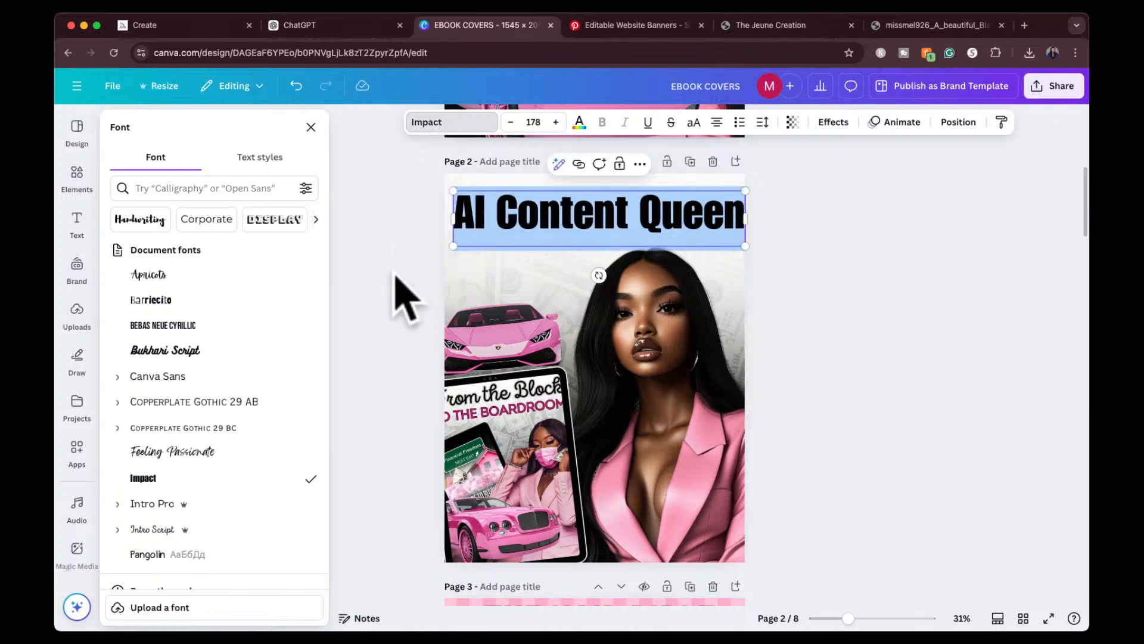
key("Escape")
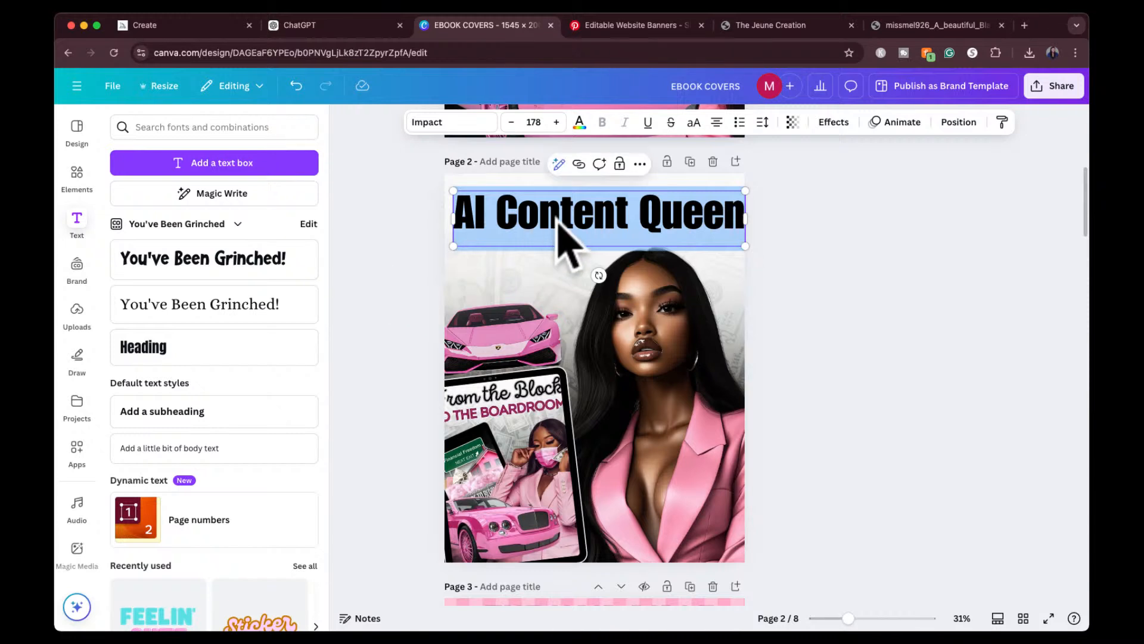
left_click(792, 234)
left_click(691, 209)
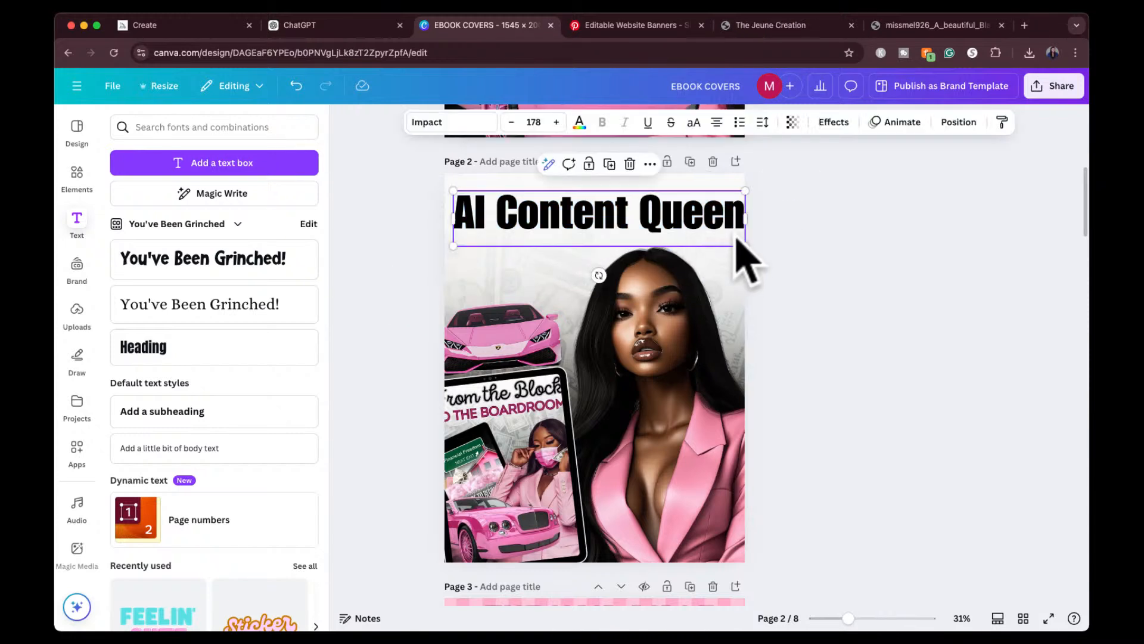
left_click_drag(745, 243, 728, 235)
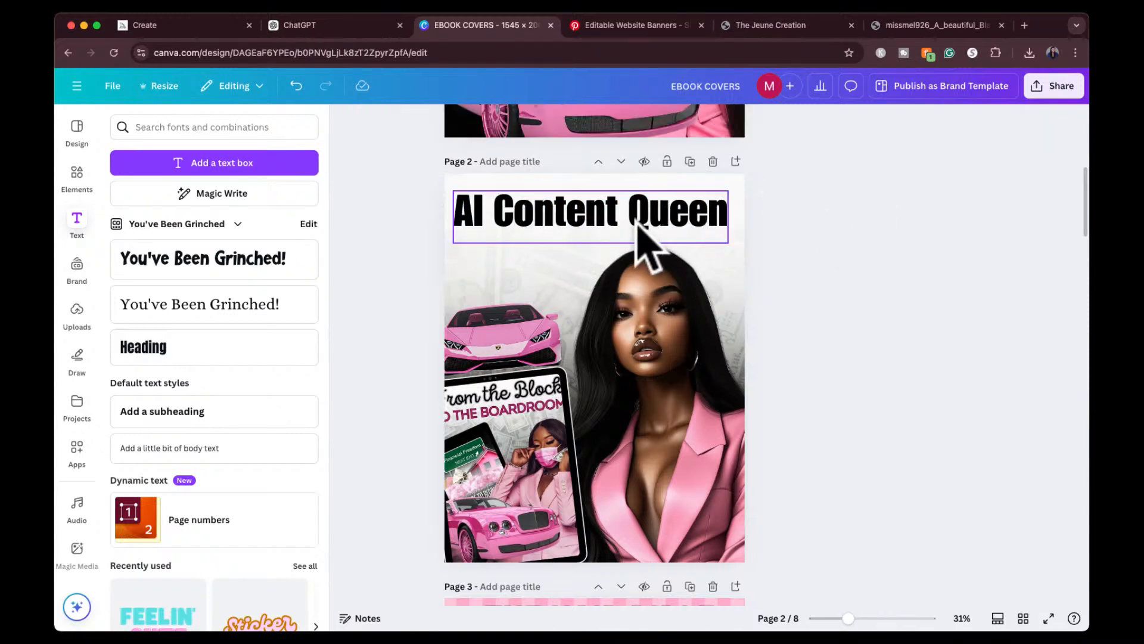
left_click_drag(644, 242, 644, 221)
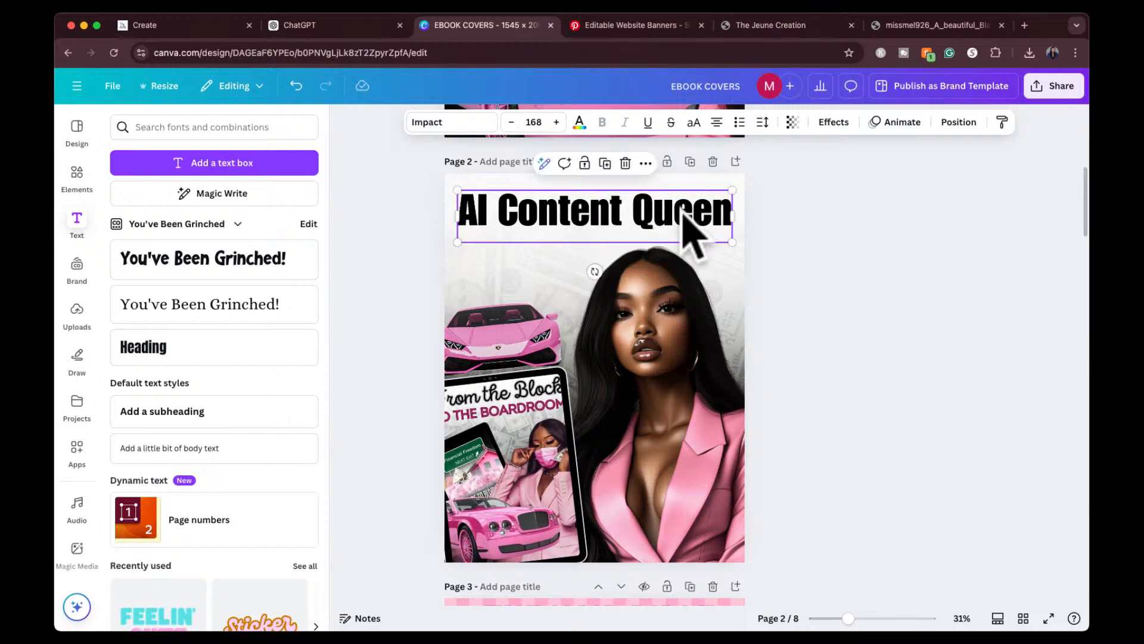
left_click(812, 225)
left_click(679, 215)
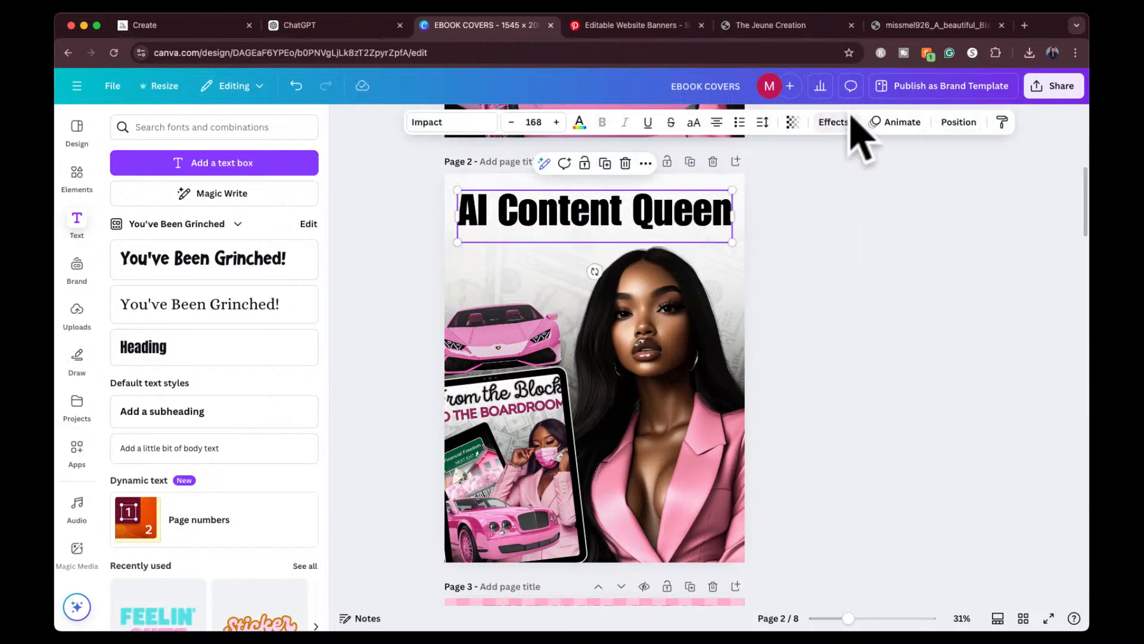
left_click(846, 220)
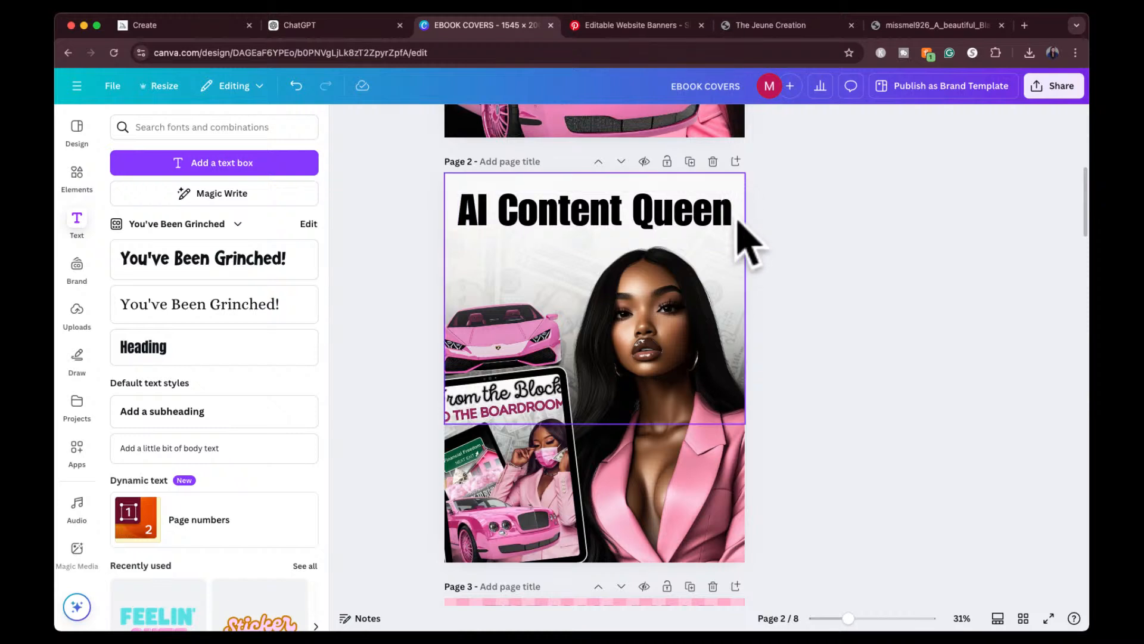
Try the white top fade at 0 transparency and restore it to 100
left_click(615, 204)
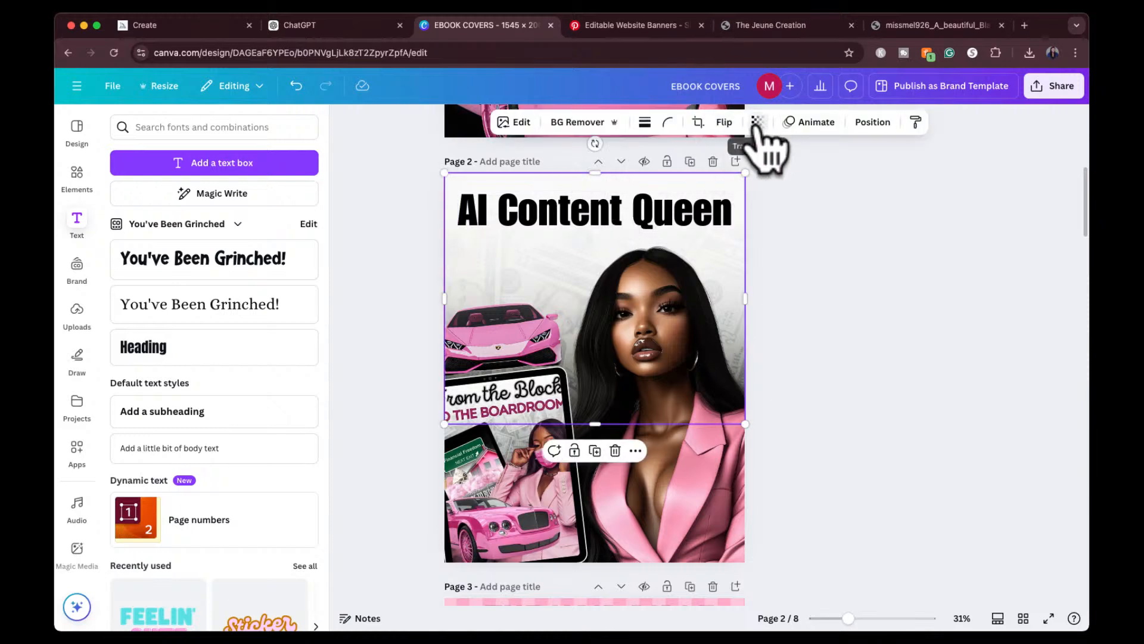
left_click(757, 122)
left_click_drag(787, 174, 679, 176)
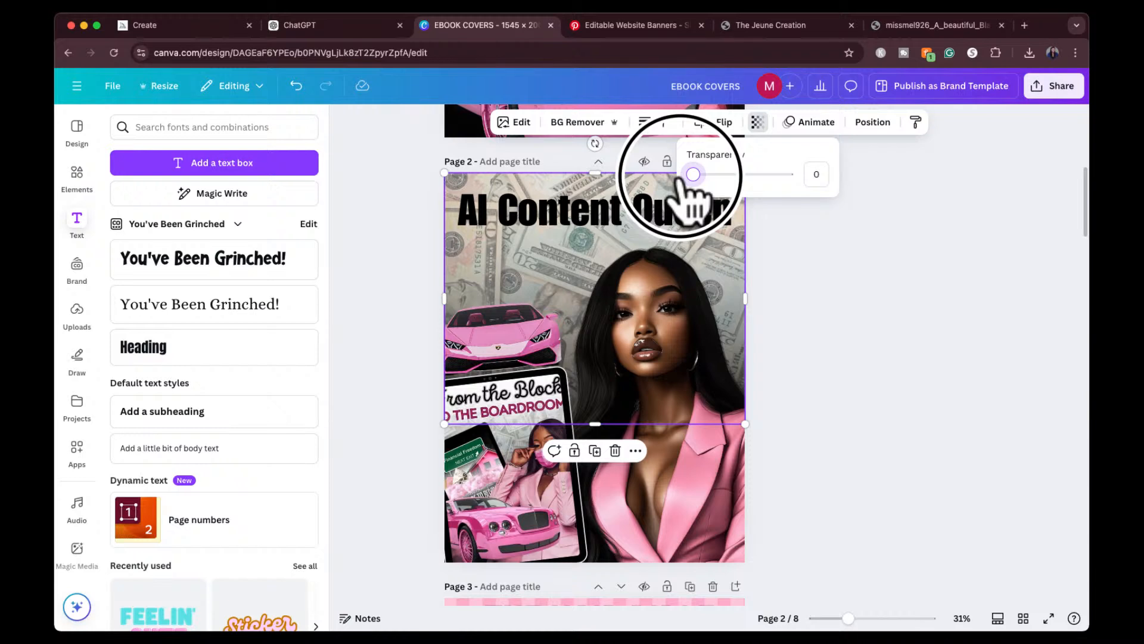
left_click_drag(692, 174, 787, 174)
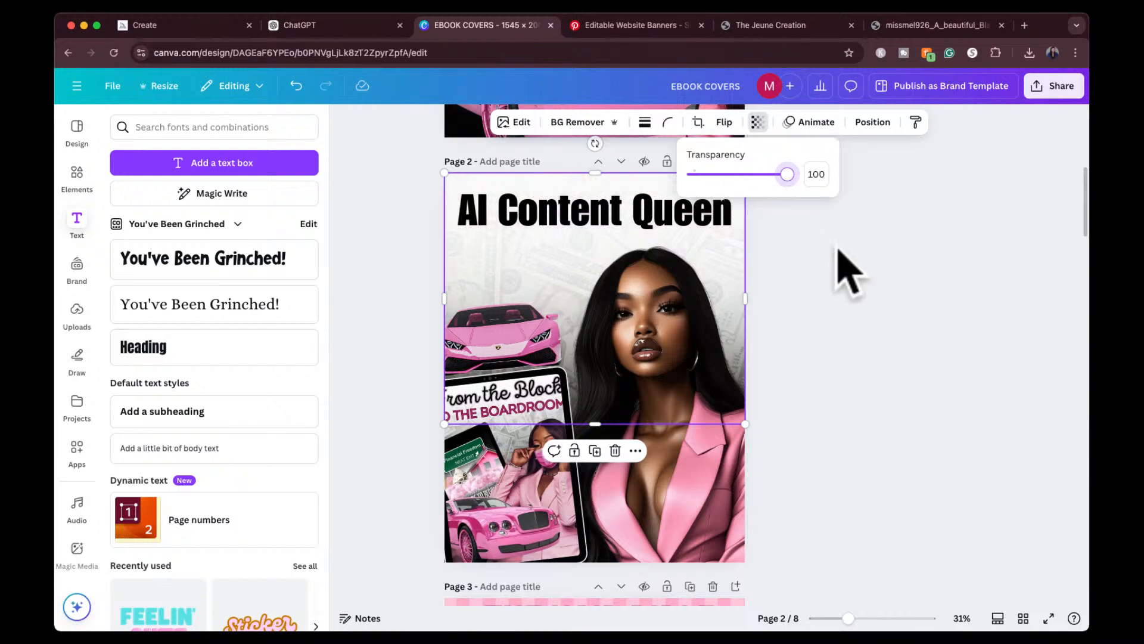
Nudge the "AI Content Queen" title slightly higher on the page 2 cover
left_click(843, 268)
left_click_drag(672, 220, 669, 217)
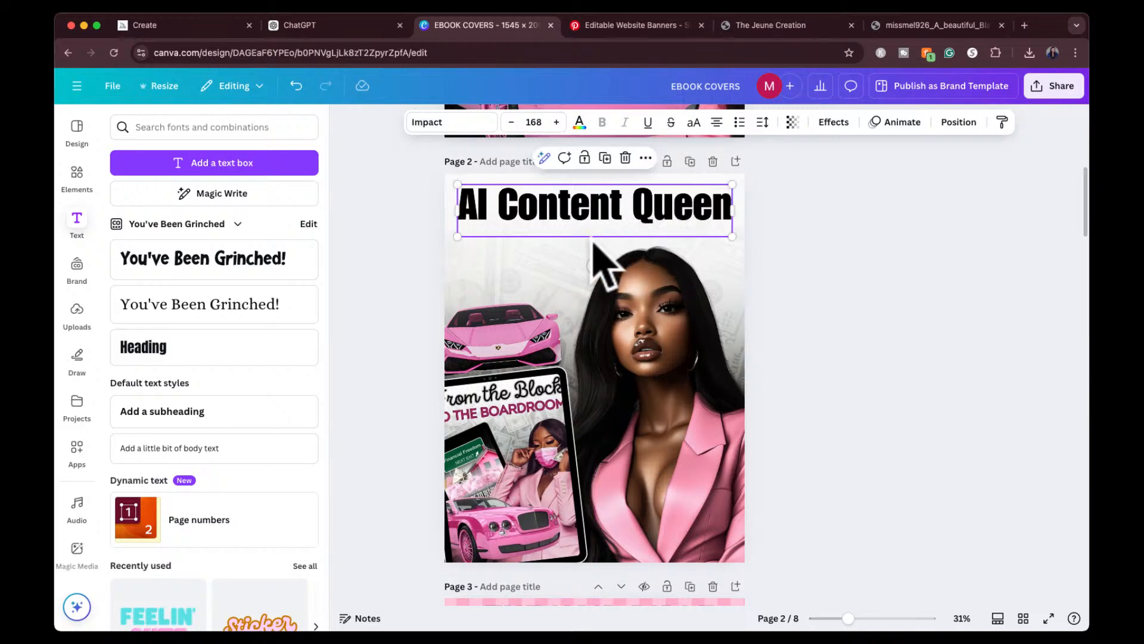
Ask ChatGPT for a subtitle to AI Content Queen and copy "Your Guide to Slaying Content Creation with AI Tools"
left_click(312, 21)
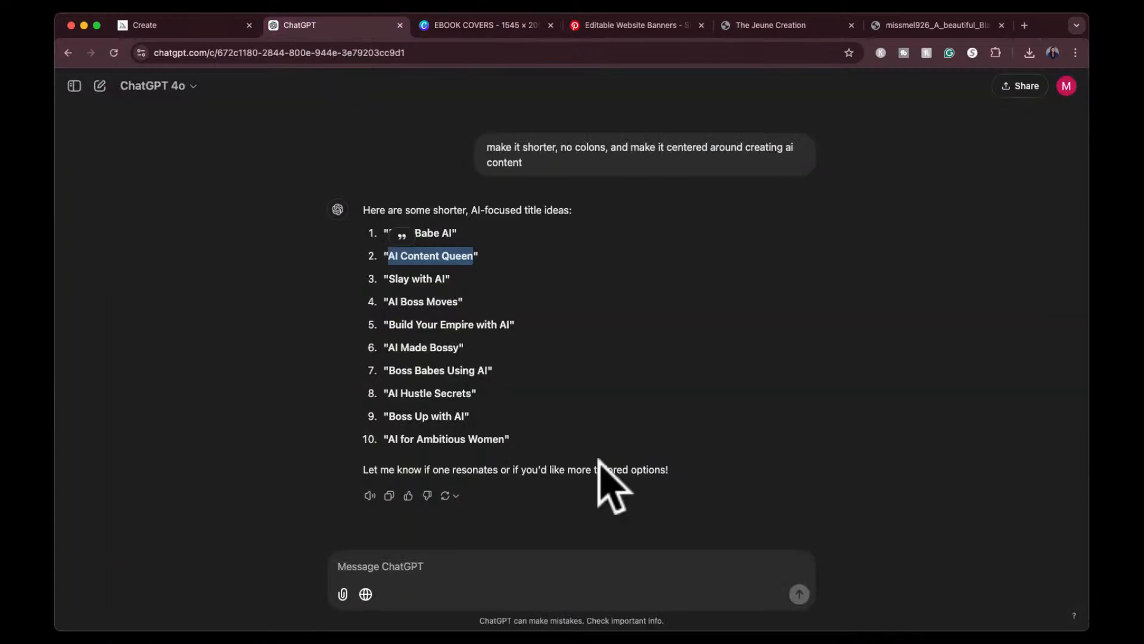
left_click(561, 566)
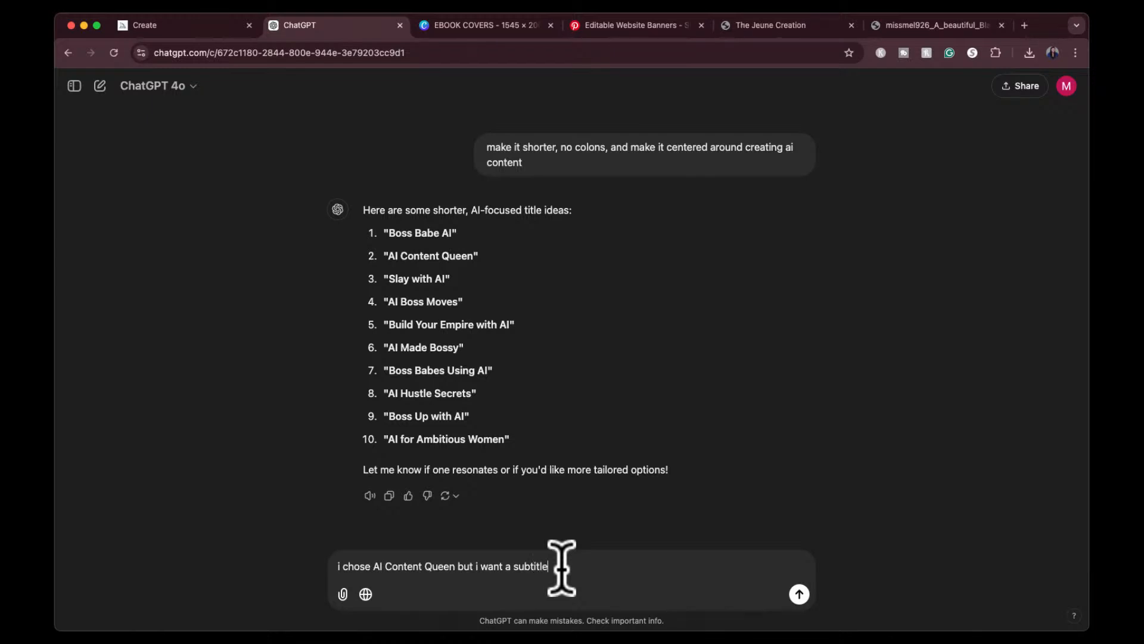
key("Return")
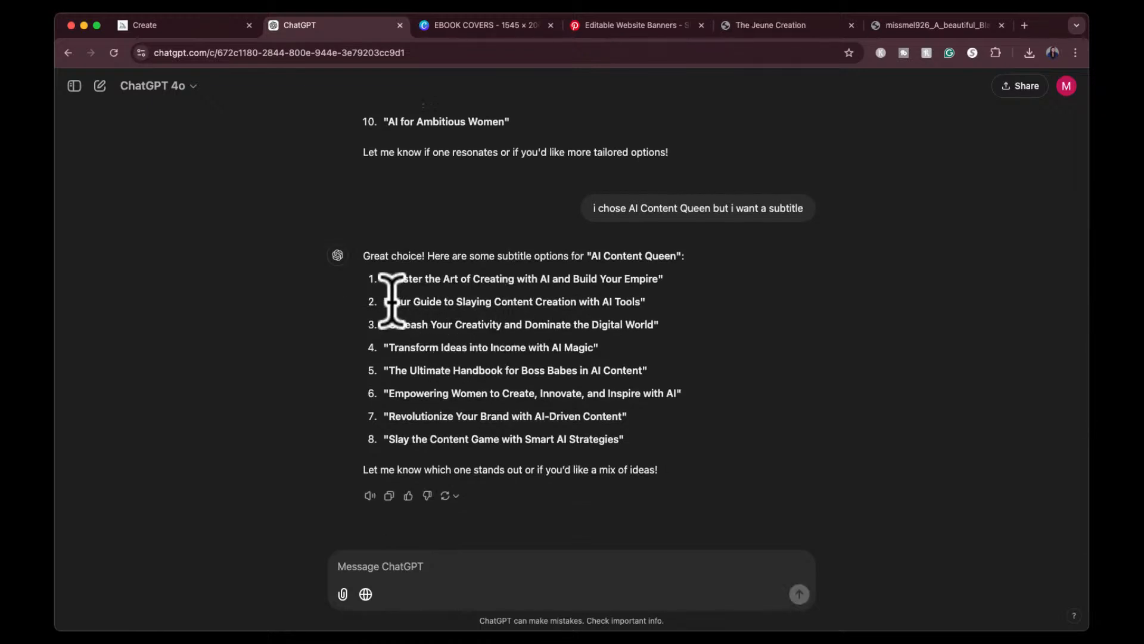
left_click_drag(392, 301, 641, 303)
key("super+c")
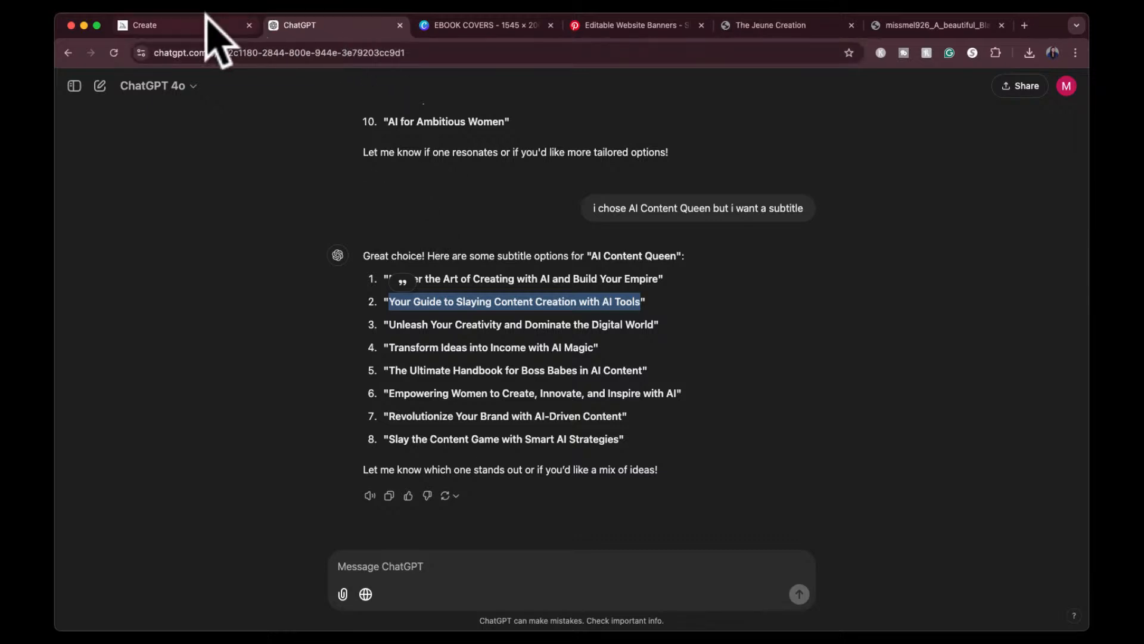
Switch to the Canva ebook covers design and add a page 2 text box containing the copied subtitle "Your Guide to Slaying Content Creation with AI Tools"
left_click(483, 25)
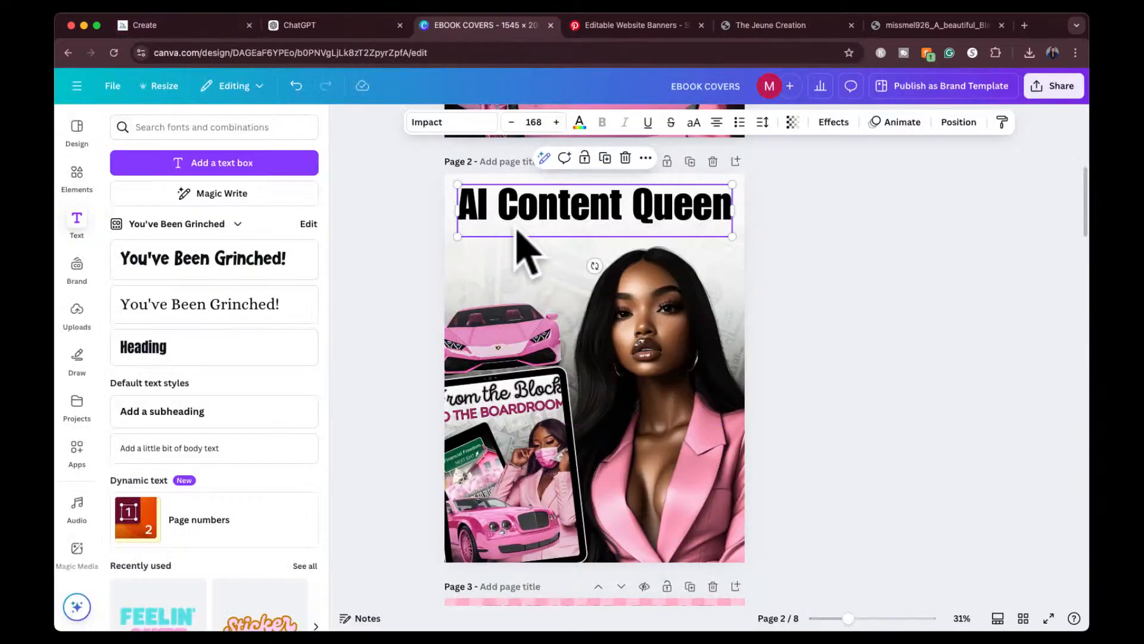
left_click(382, 247)
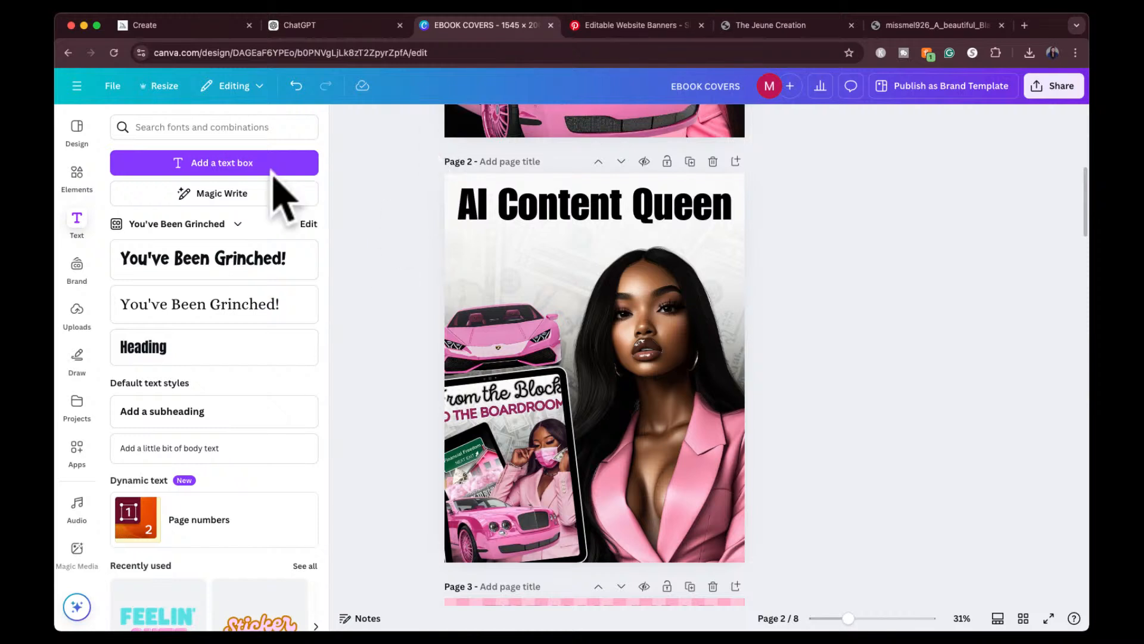
left_click(218, 170)
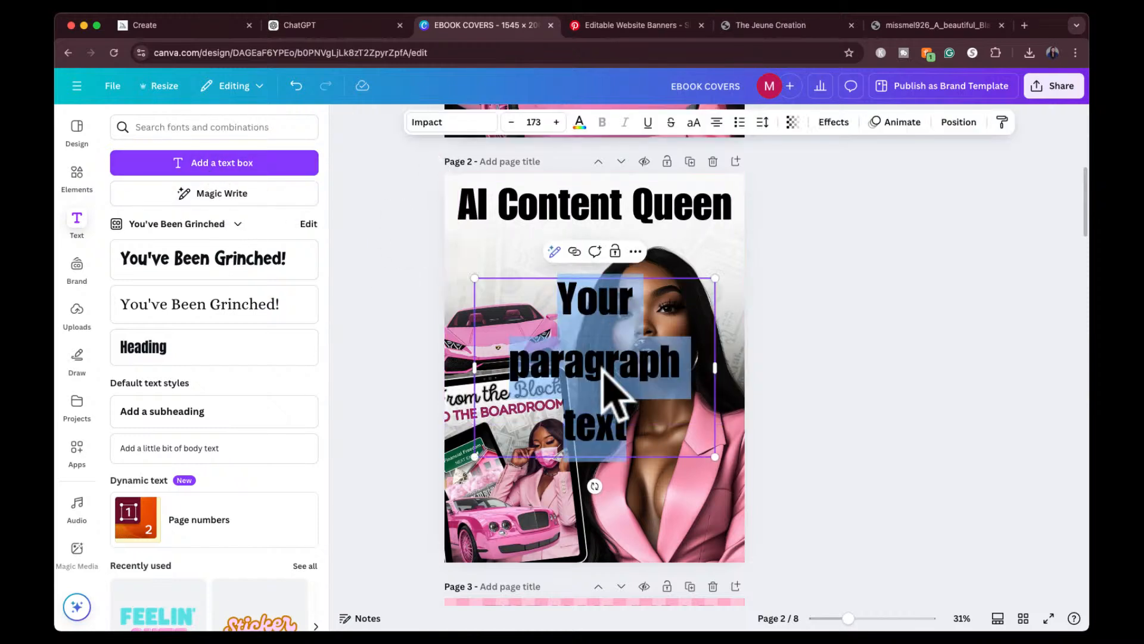
key("super+v")
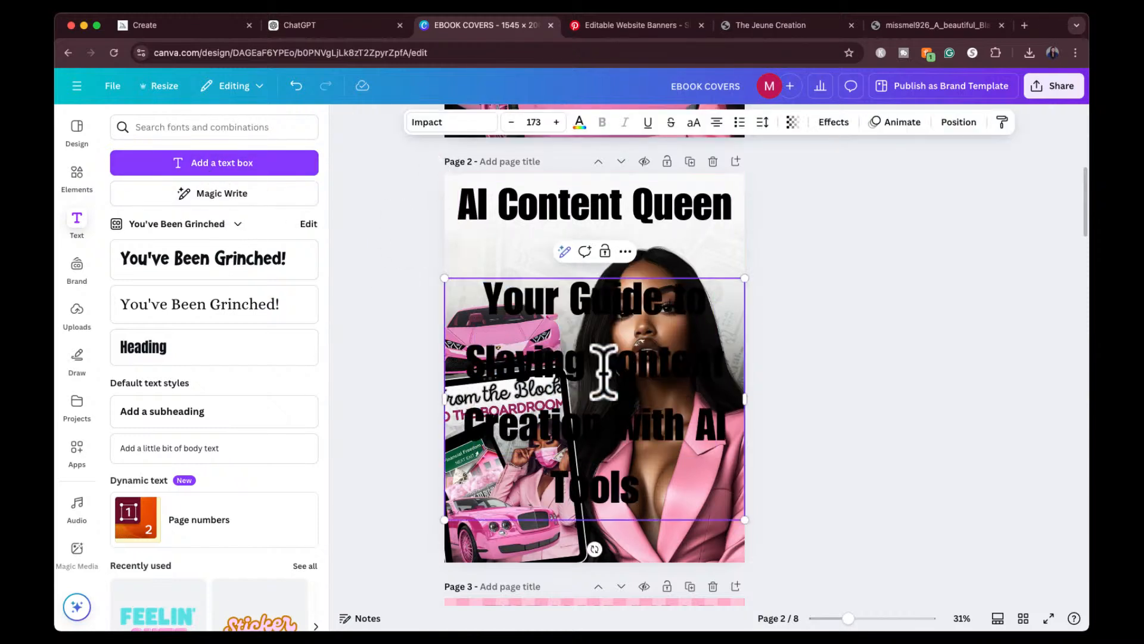
Reduce the subtitle's font size to 42 so that it fits on a single line
left_click(533, 122)
left_click(516, 257)
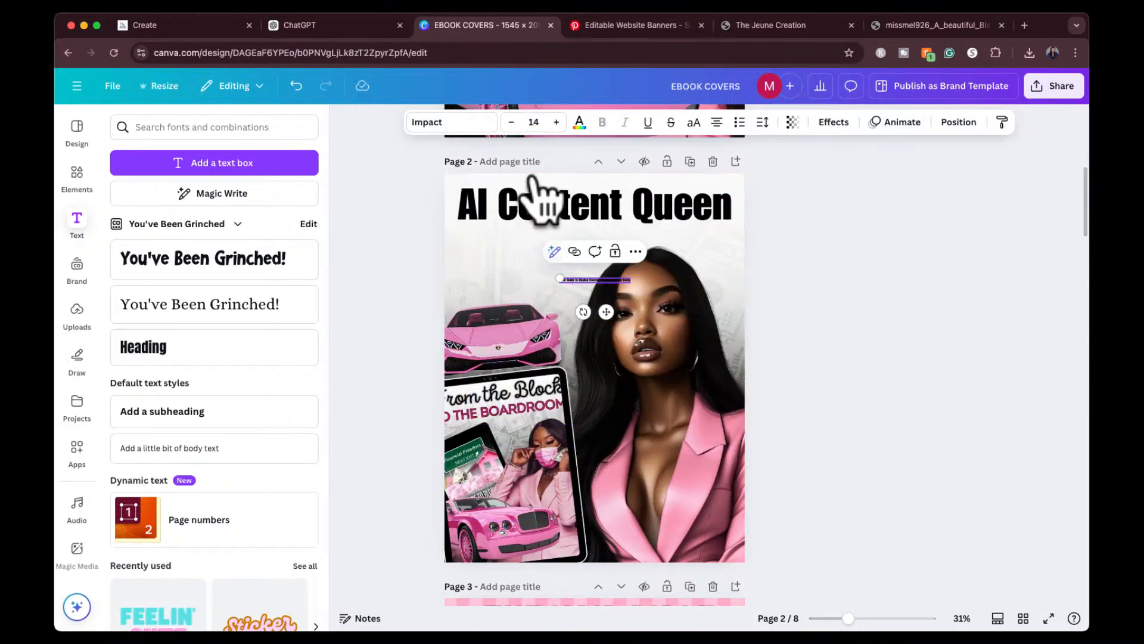
left_click(556, 122)
left_click(556, 121)
left_click(556, 122)
left_click(533, 122)
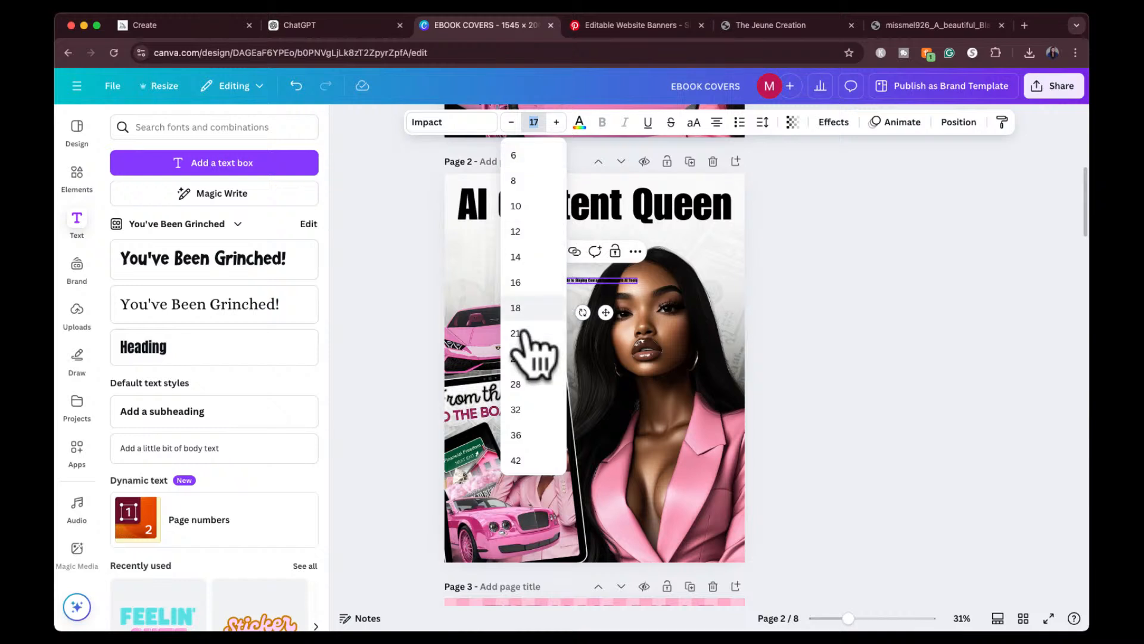
left_click(518, 334)
left_click(533, 122)
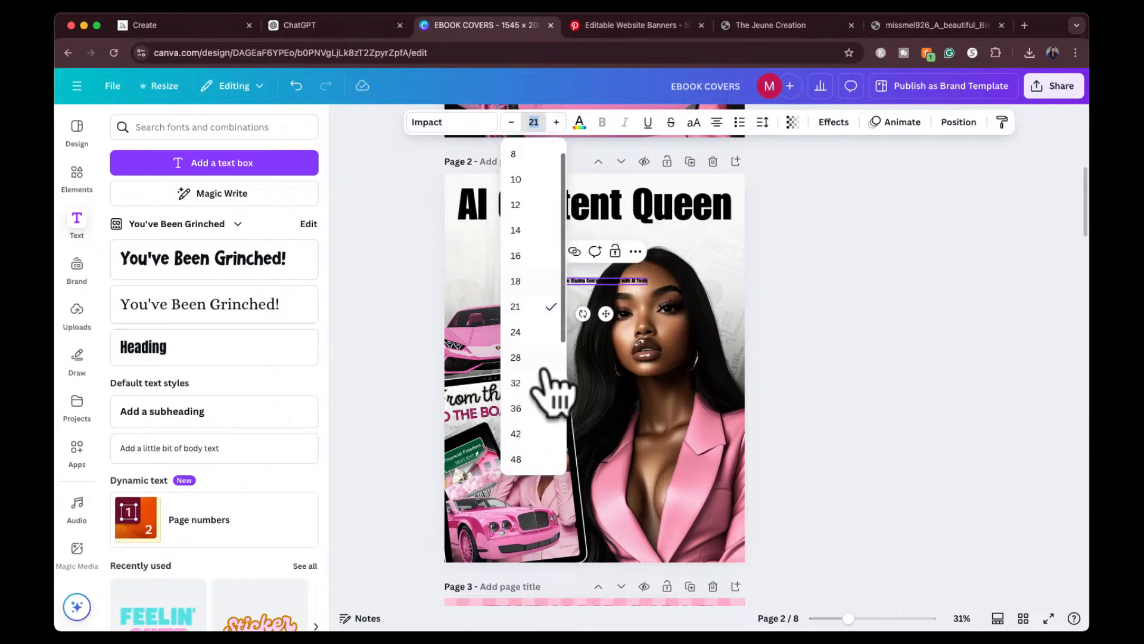
left_click(517, 435)
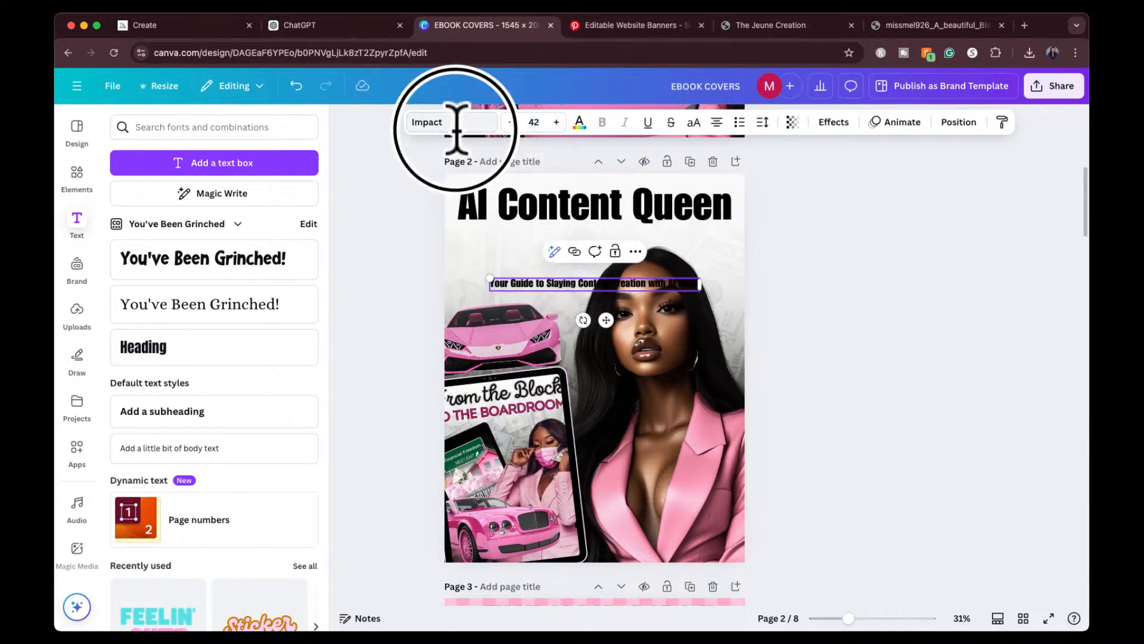
Change the subtitle's font to Bebas Neue Cyrillic
left_click(420, 123)
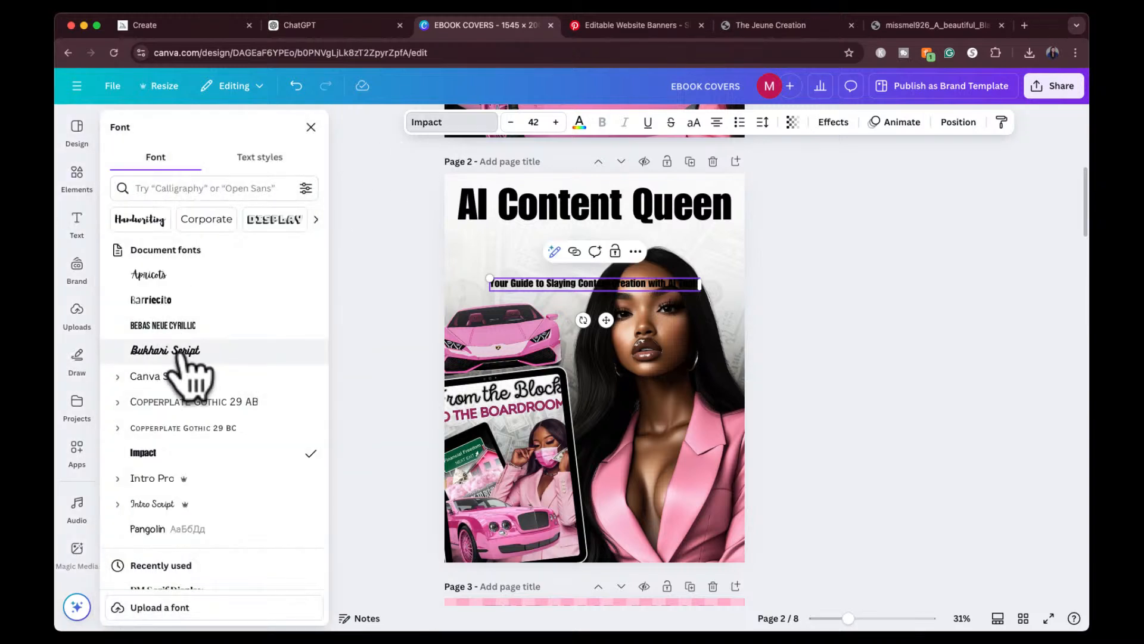
left_click(182, 325)
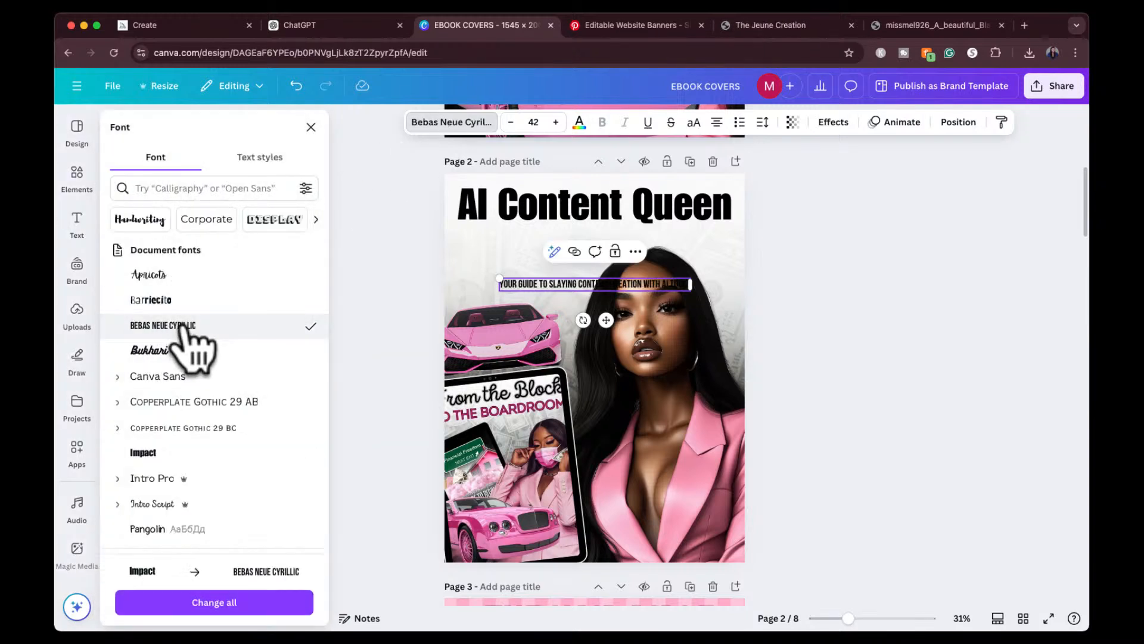
key("Escape")
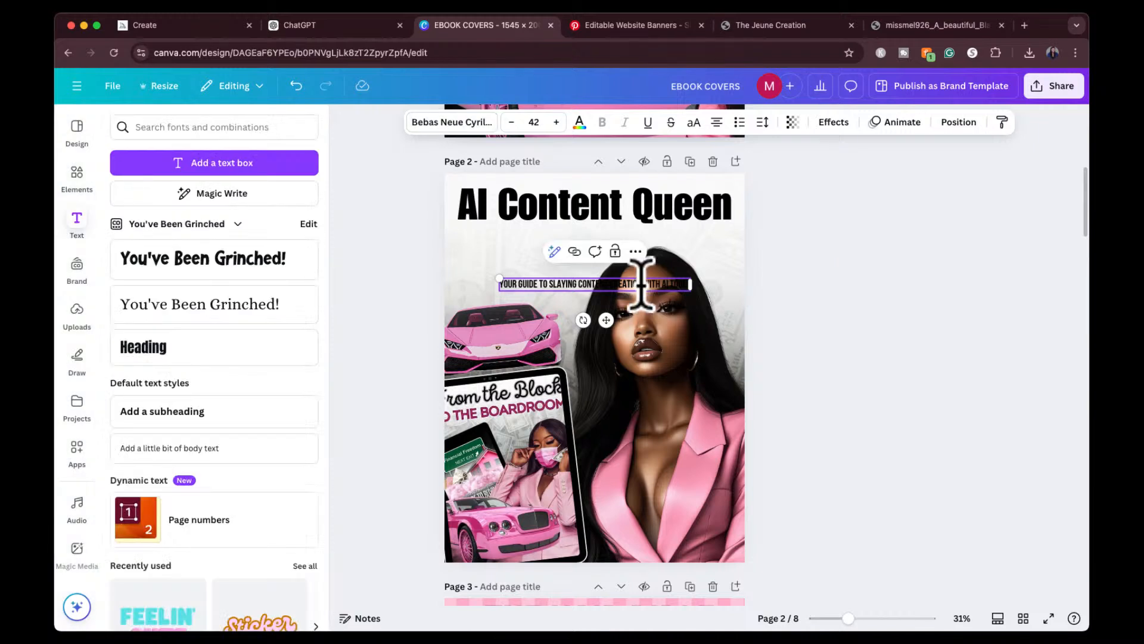
Move the subtitle directly beneath the title, widen its box to the page width and scale the text to about 46.7
left_click_drag(604, 320, 566, 271)
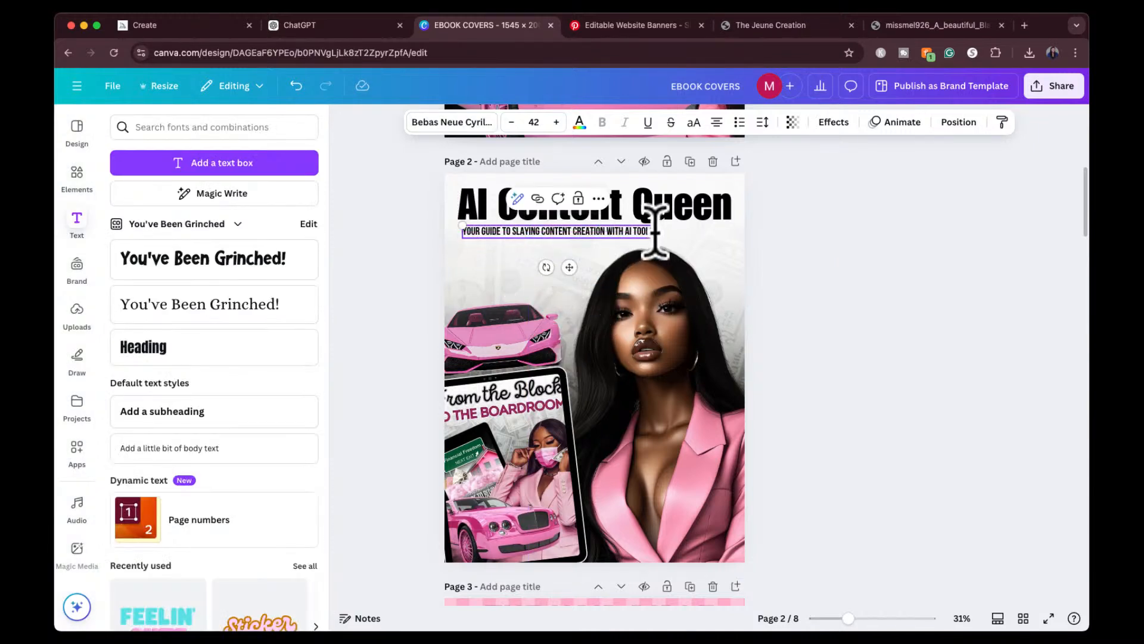
left_click_drag(653, 231, 728, 228)
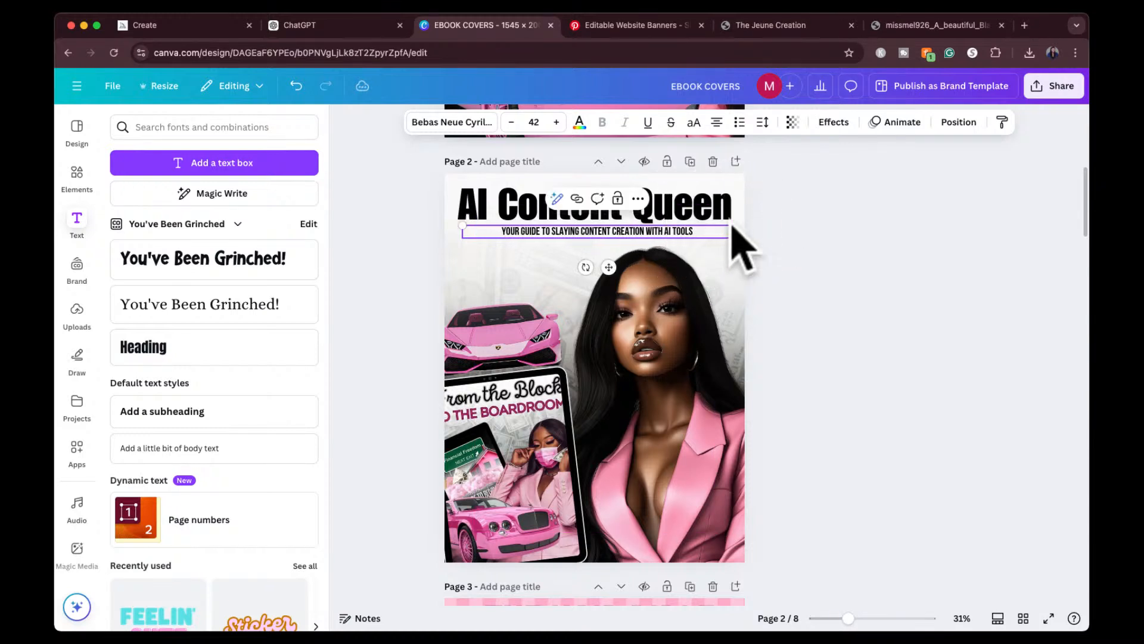
left_click_drag(463, 226, 426, 215)
left_click_drag(598, 271, 614, 274)
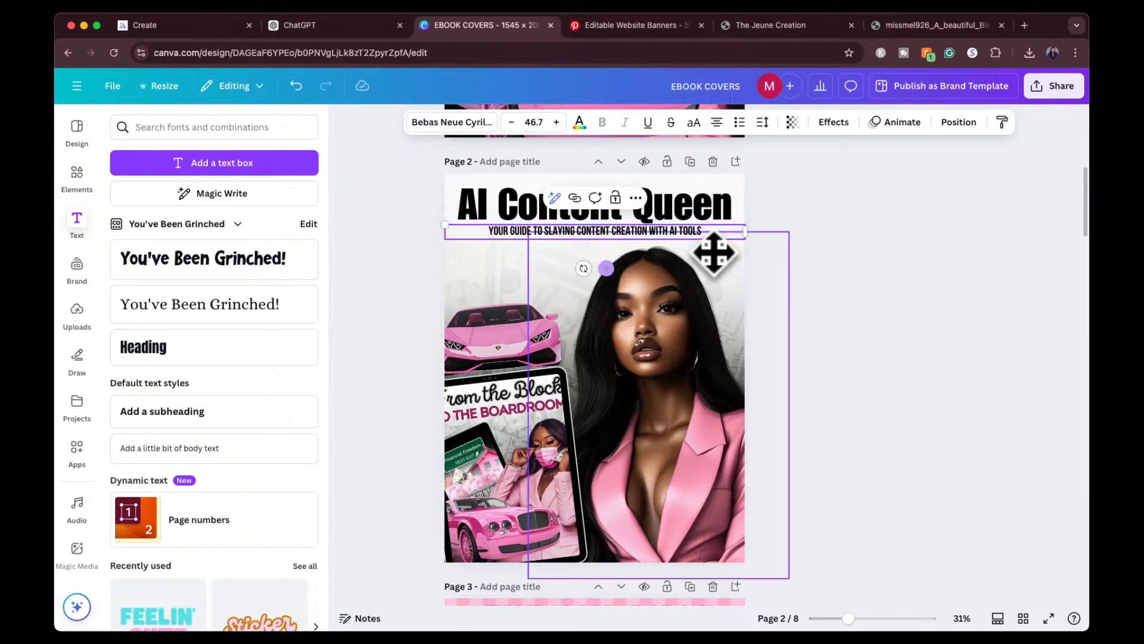
Increase the subtitle's letter spacing to 91 so it spans about the width of the title
left_click(762, 122)
left_click_drag(717, 174, 723, 174)
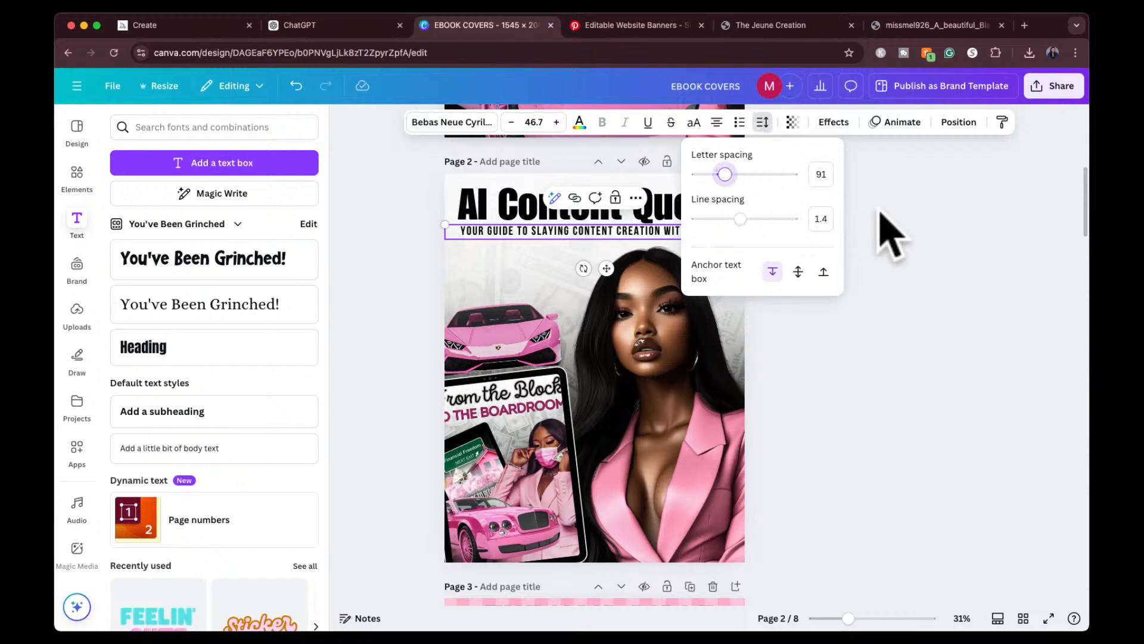
left_click(894, 236)
left_click(804, 209)
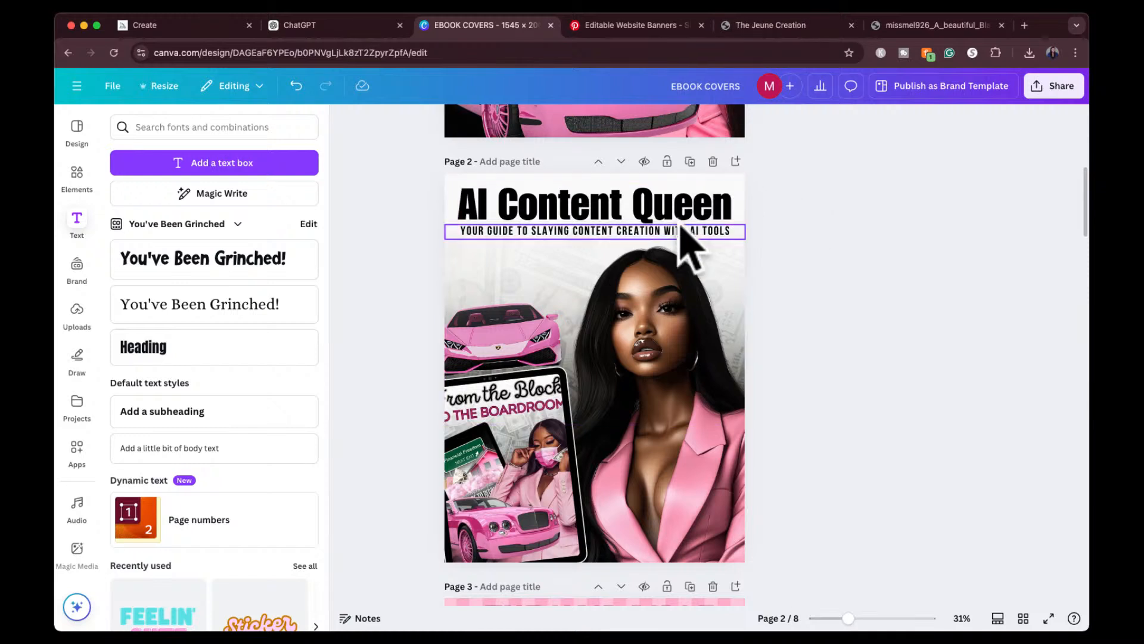
Search the elements for "heart" graphics and add the solid pink heart to the page 2 cover
scroll(382, 381, "up", 2)
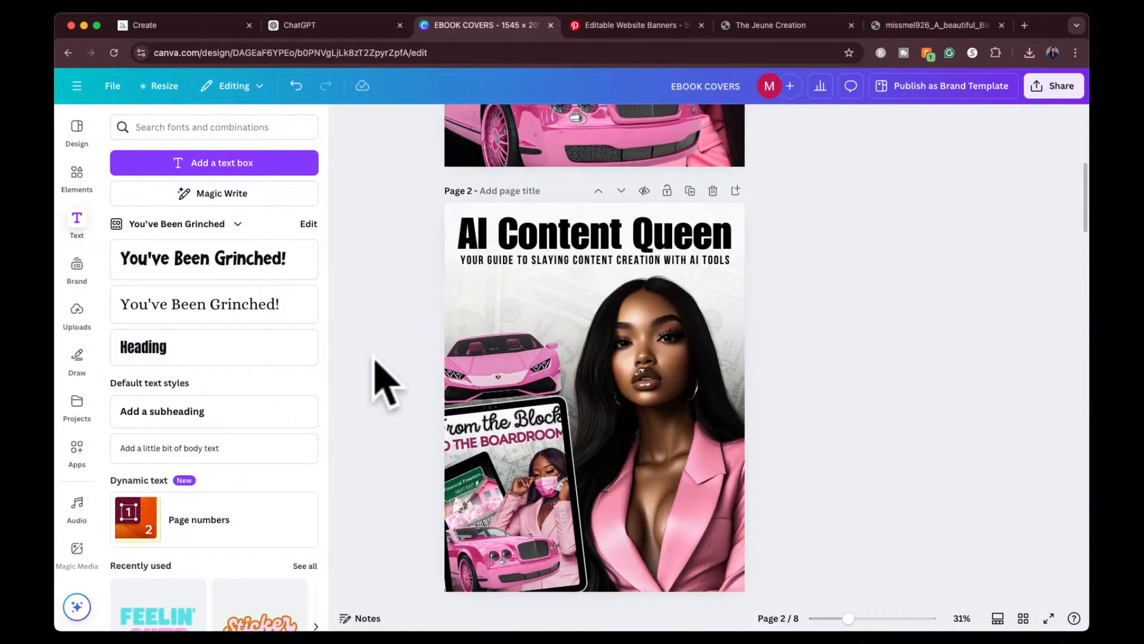
scroll(376, 378, "up", 2)
scroll(375, 377, "down", 2)
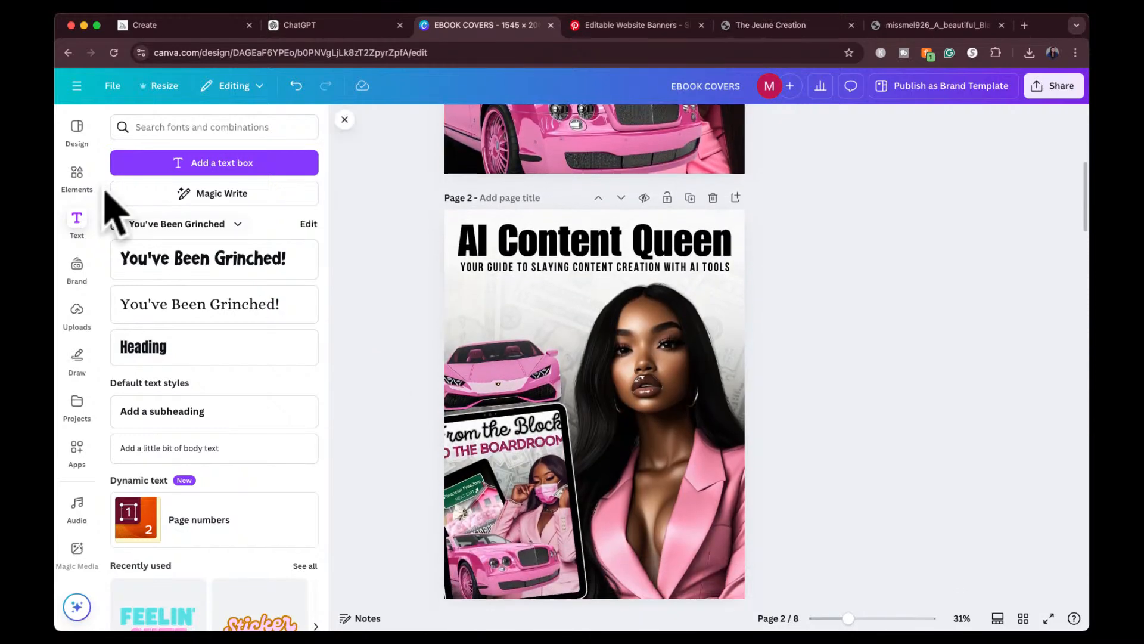
left_click(87, 184)
double_click(165, 127)
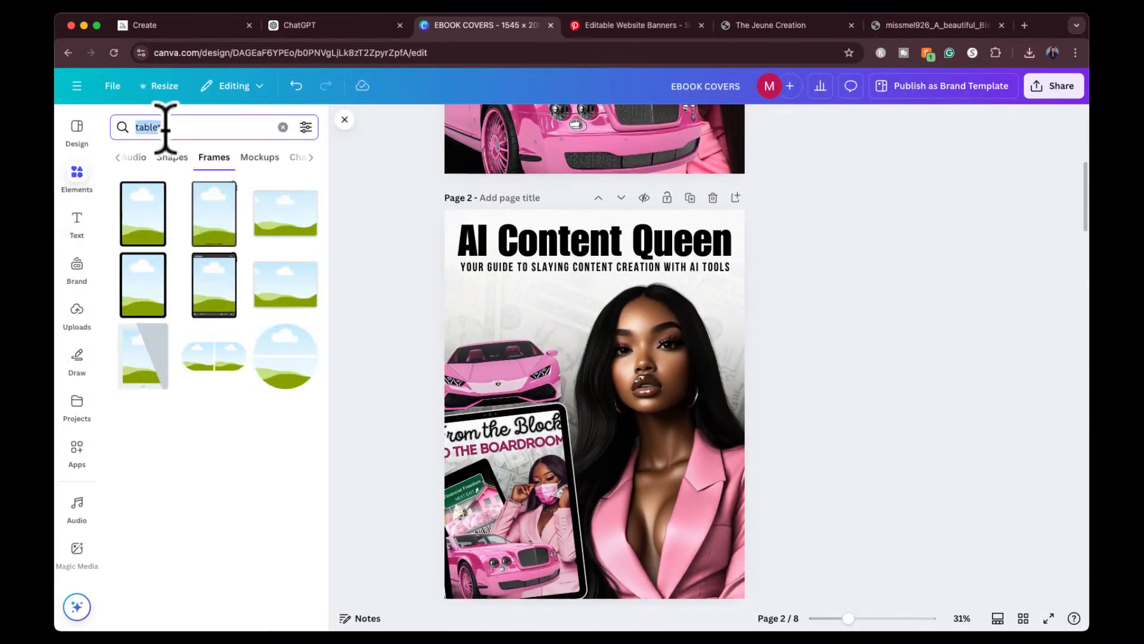
type("heart")
key("Return")
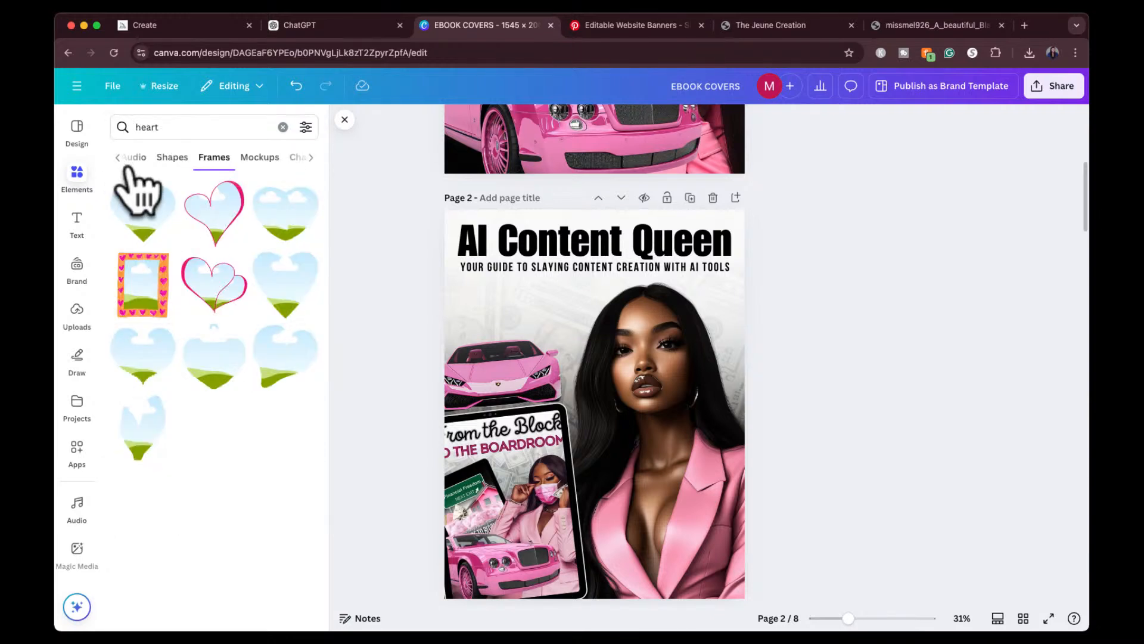
left_click(119, 159)
left_click(117, 158)
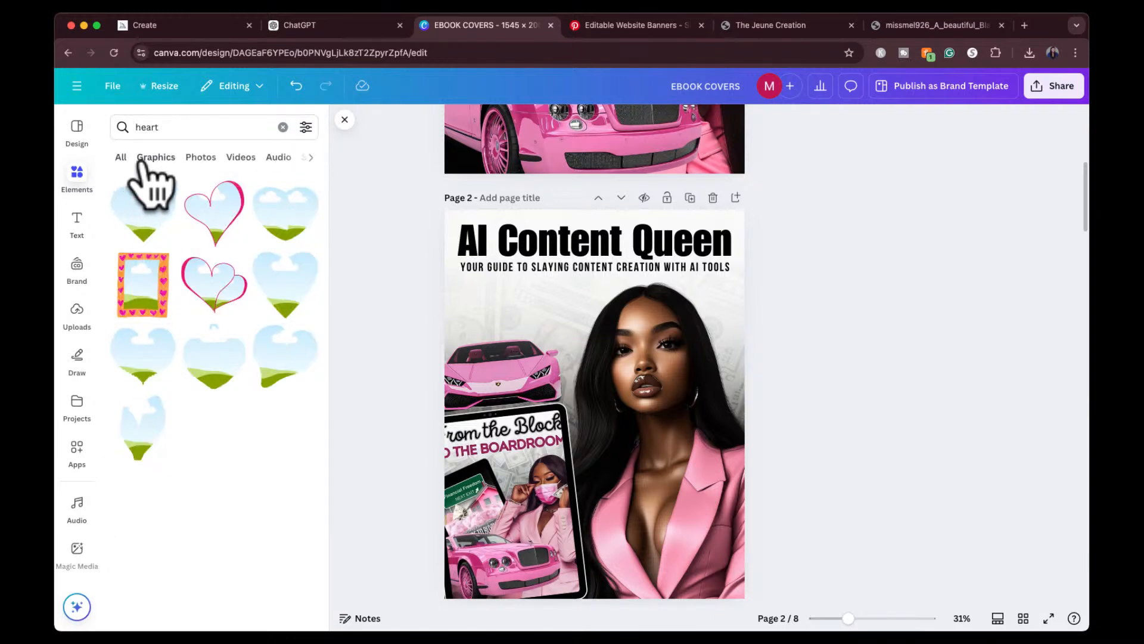
left_click(143, 158)
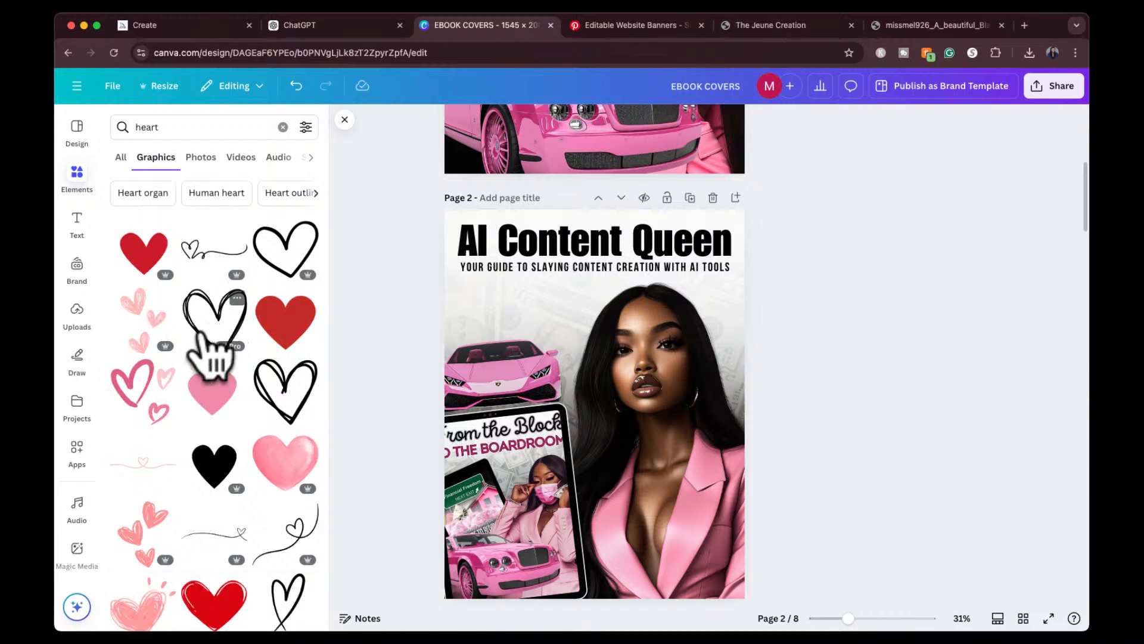
left_click(214, 394)
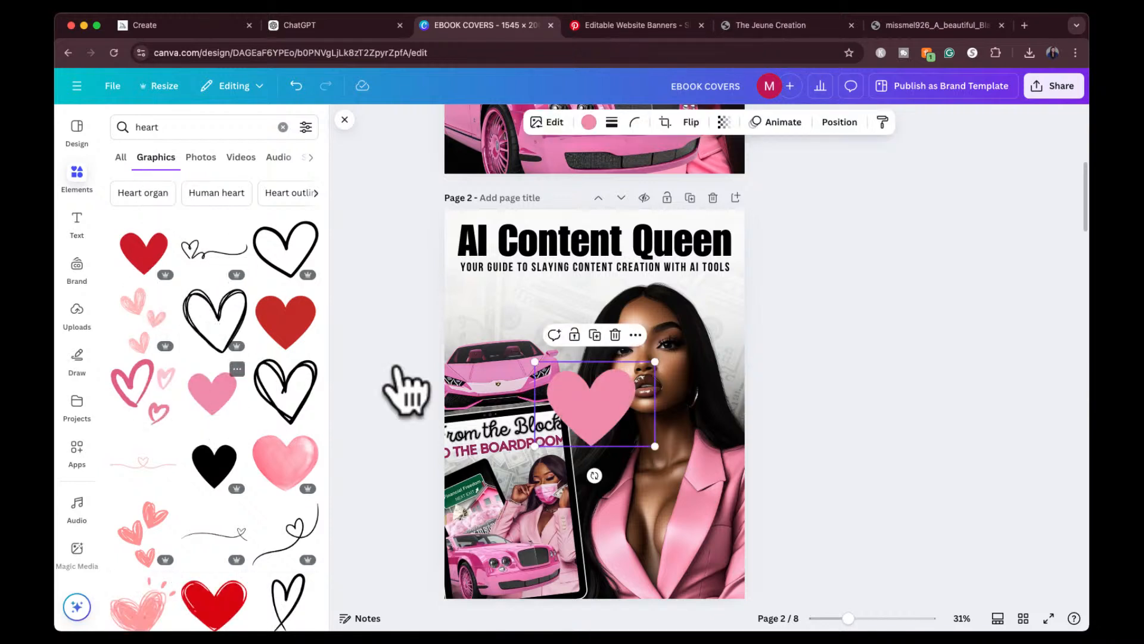
Shrink the pink heart beside the woman's head and place tilted copies of it above the Lamborghini
left_click_drag(536, 446, 557, 348)
left_click(723, 265)
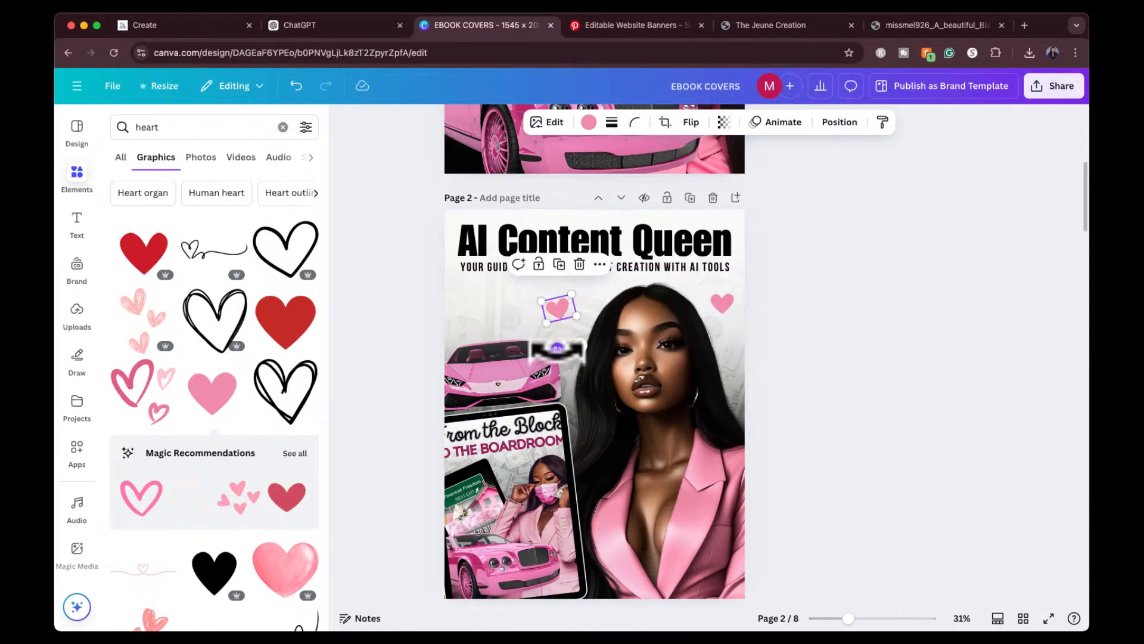
left_click_drag(559, 306, 482, 308)
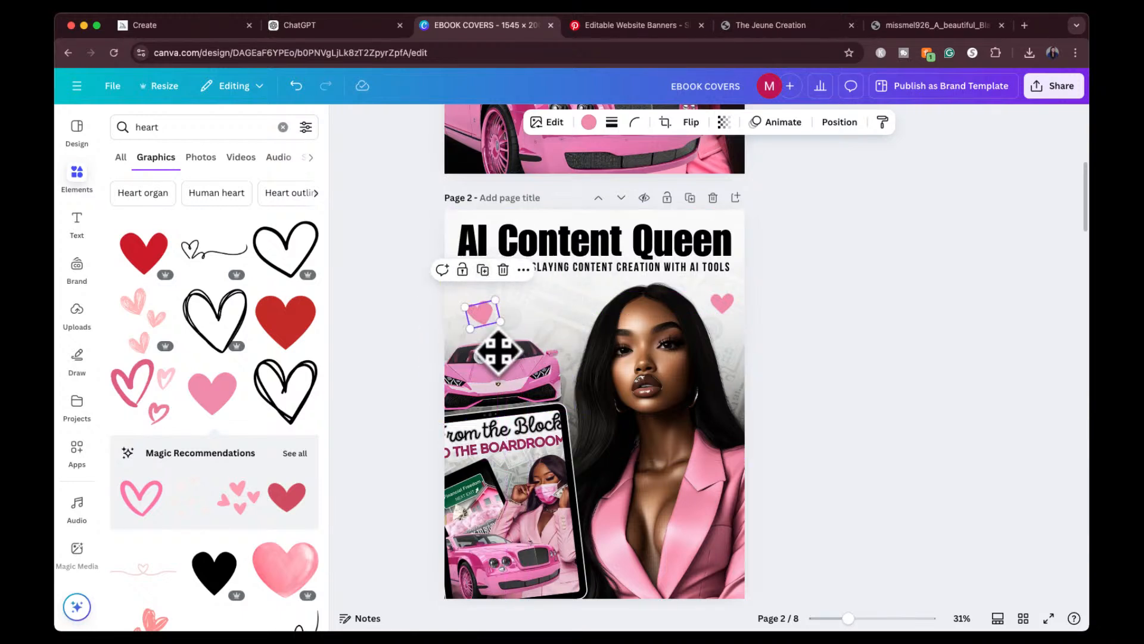
left_click_drag(486, 316, 559, 305)
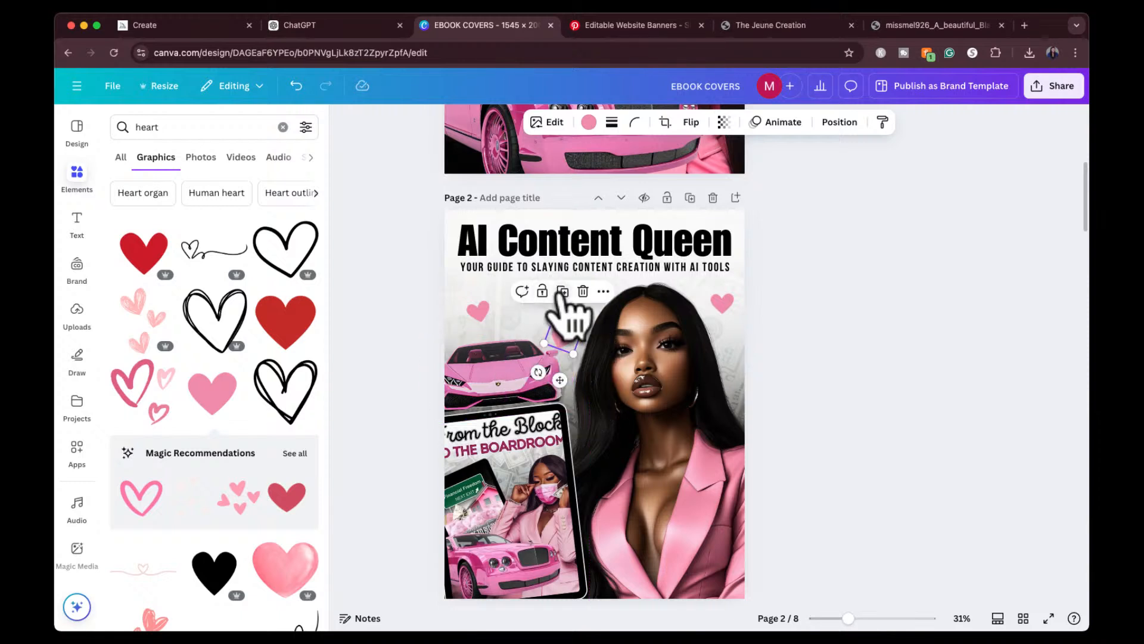
Add another heart copy and arrange it with the neighboring heart between the subtitle and the Lamborghini
left_click_drag(642, 407, 602, 357)
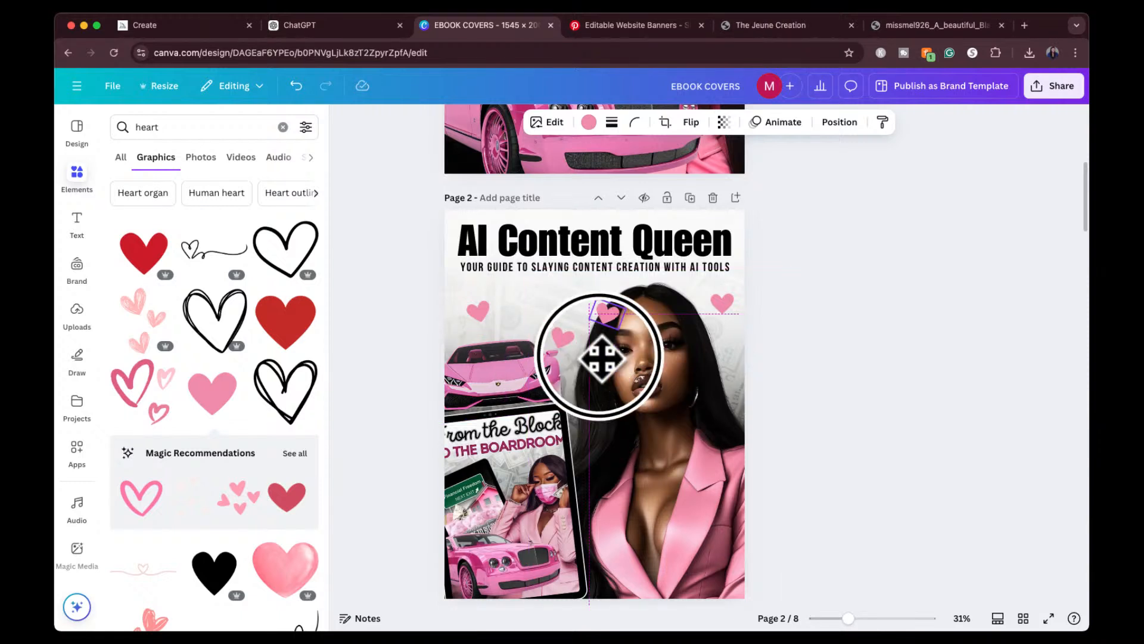
left_click_drag(540, 325, 555, 330)
left_click_drag(561, 289, 527, 296)
left_click_drag(565, 336, 570, 326)
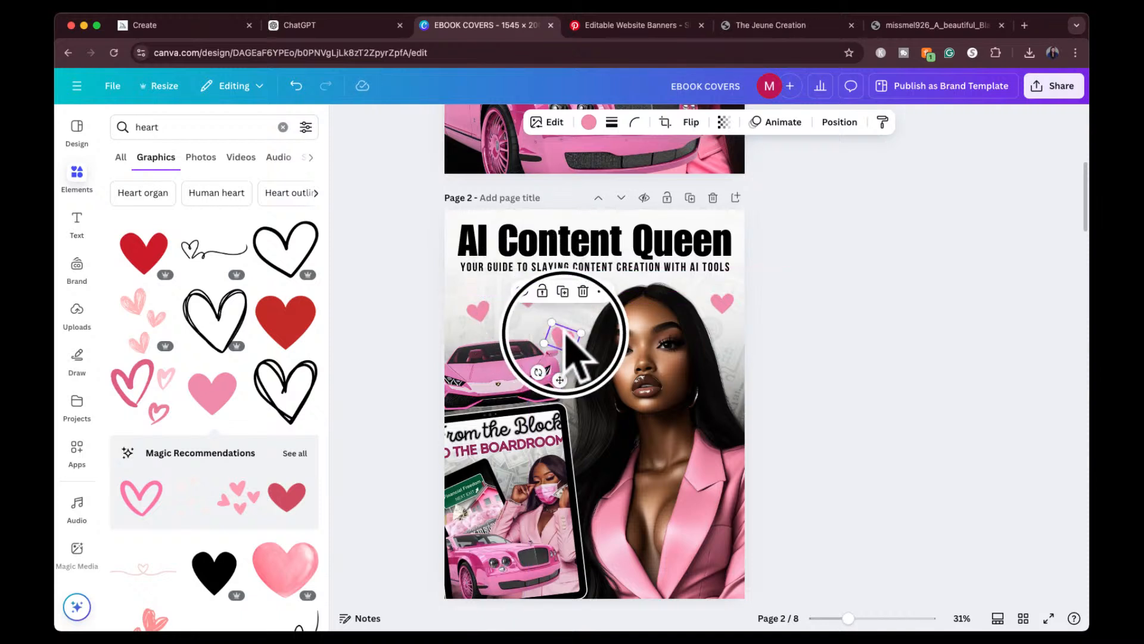
Recolor the heart nearest the woman's hair and the leftmost heart with the Lamborghini's photo color #cd5e9a
left_click(589, 123)
scroll(202, 557, "down", 3)
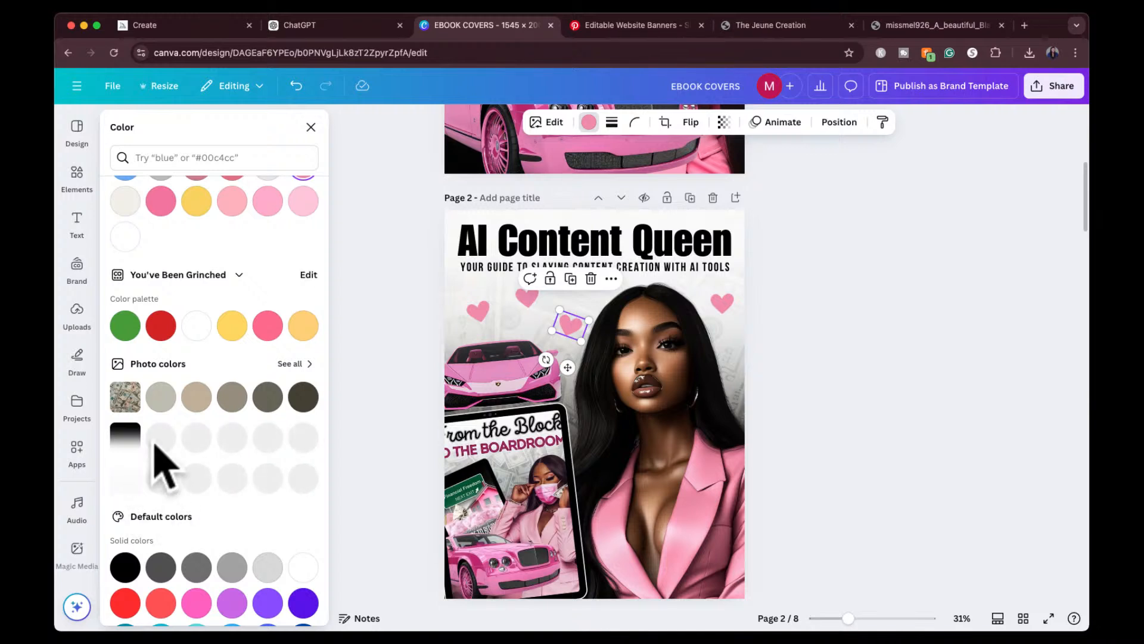
left_click(284, 366)
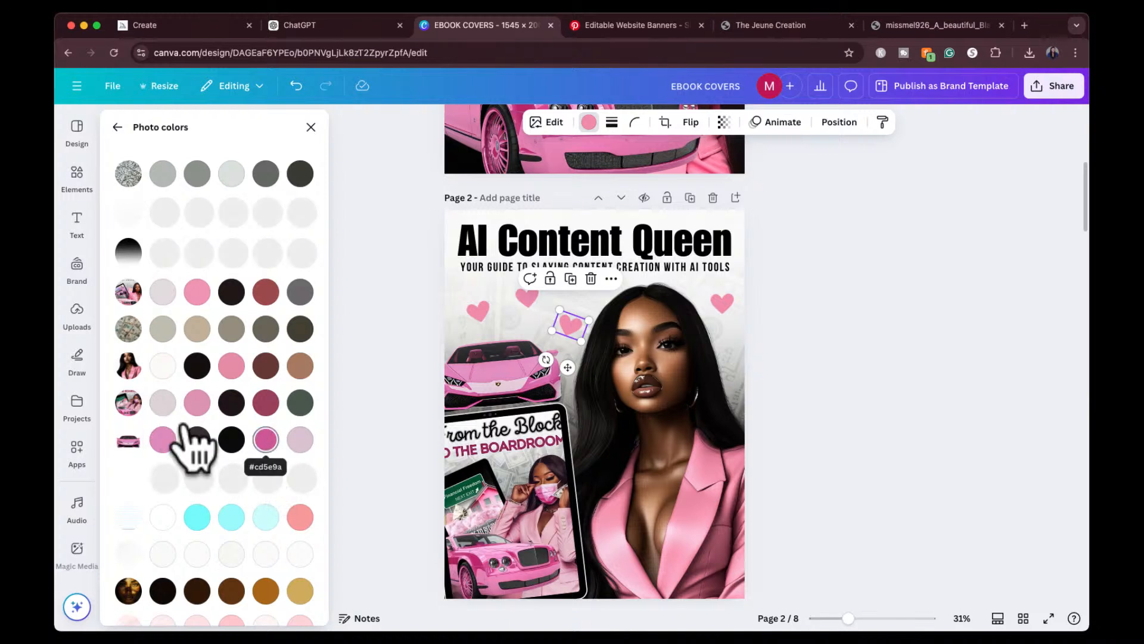
left_click(266, 444)
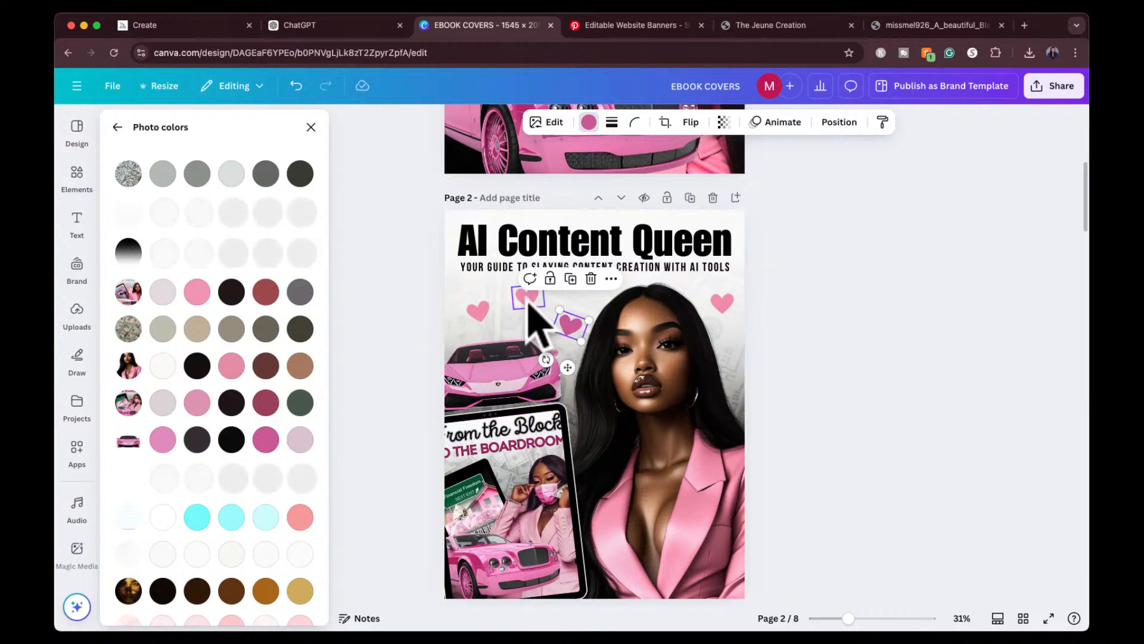
left_click(476, 310)
left_click(266, 441)
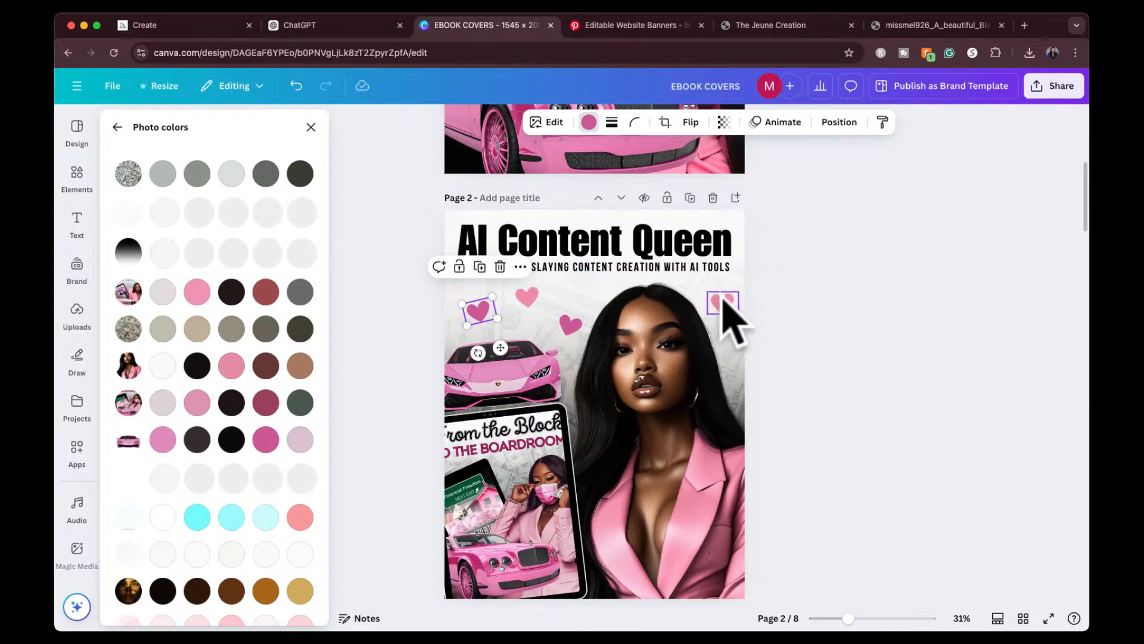
left_click(393, 384)
Move the light pink heart above the Lamborghini up toward the subtitle and closer to the woman's hair
scroll(869, 302, "up", 1)
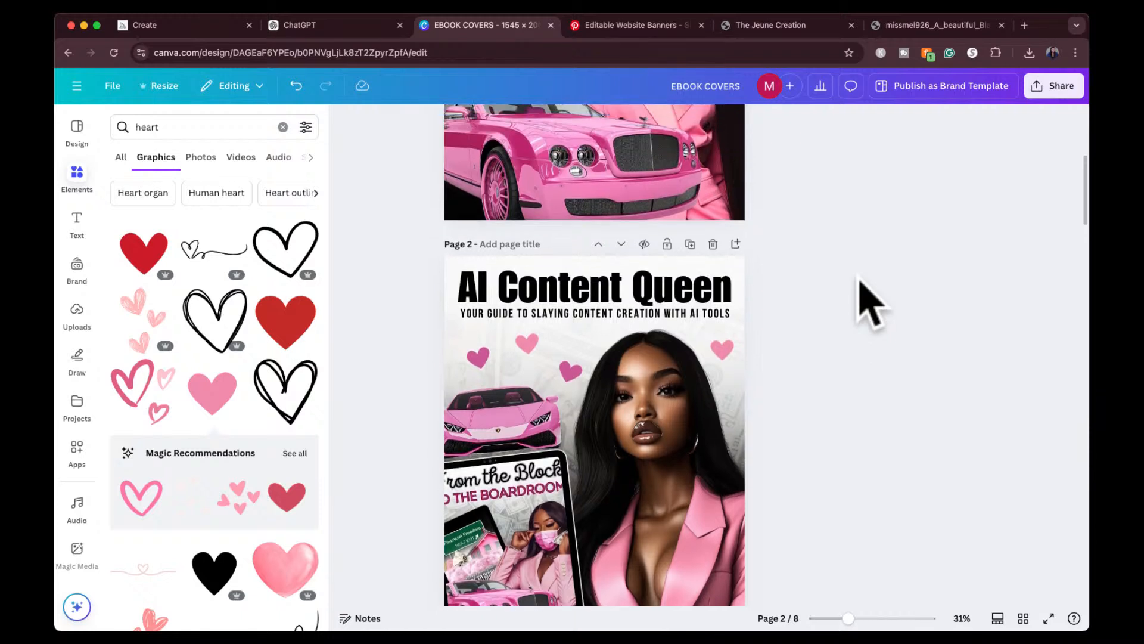
left_click(575, 374)
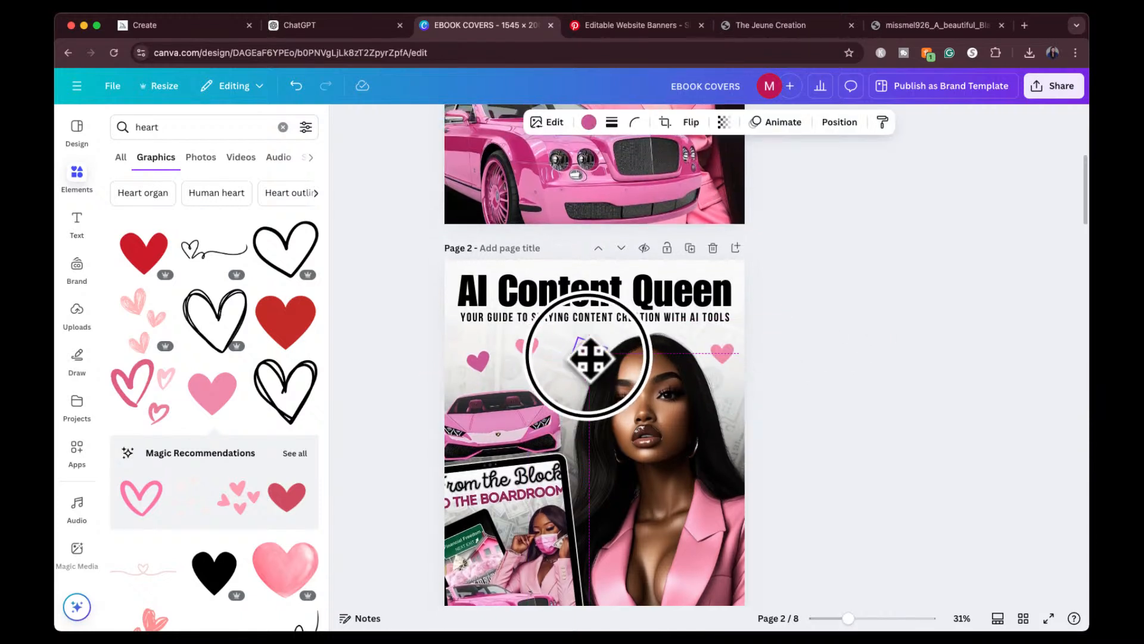
left_click_drag(528, 355, 557, 346)
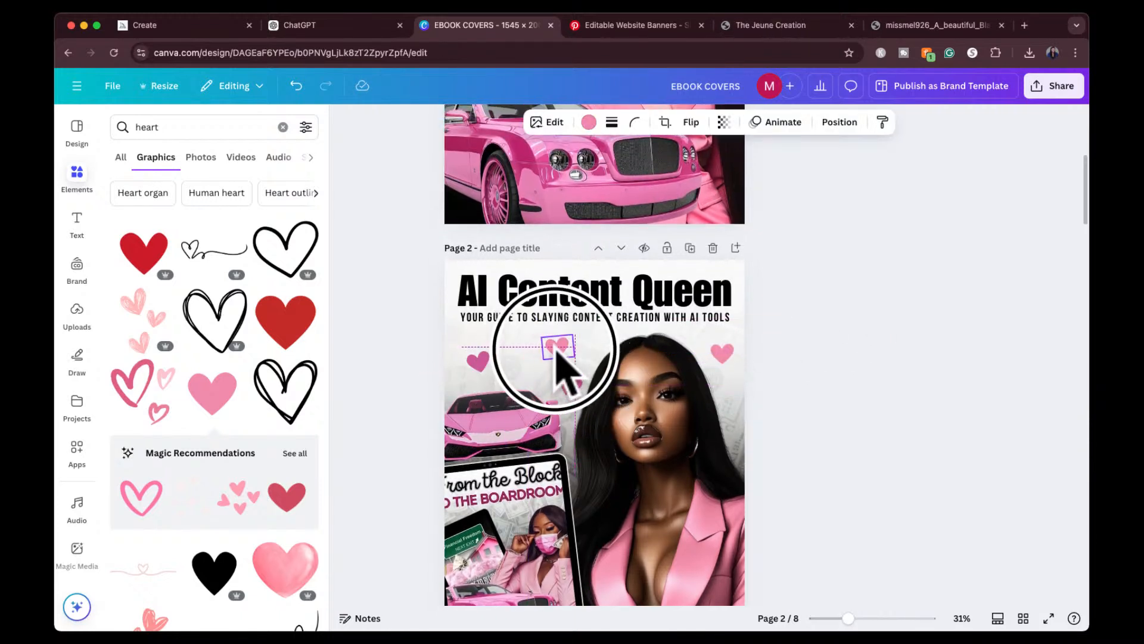
left_click(852, 316)
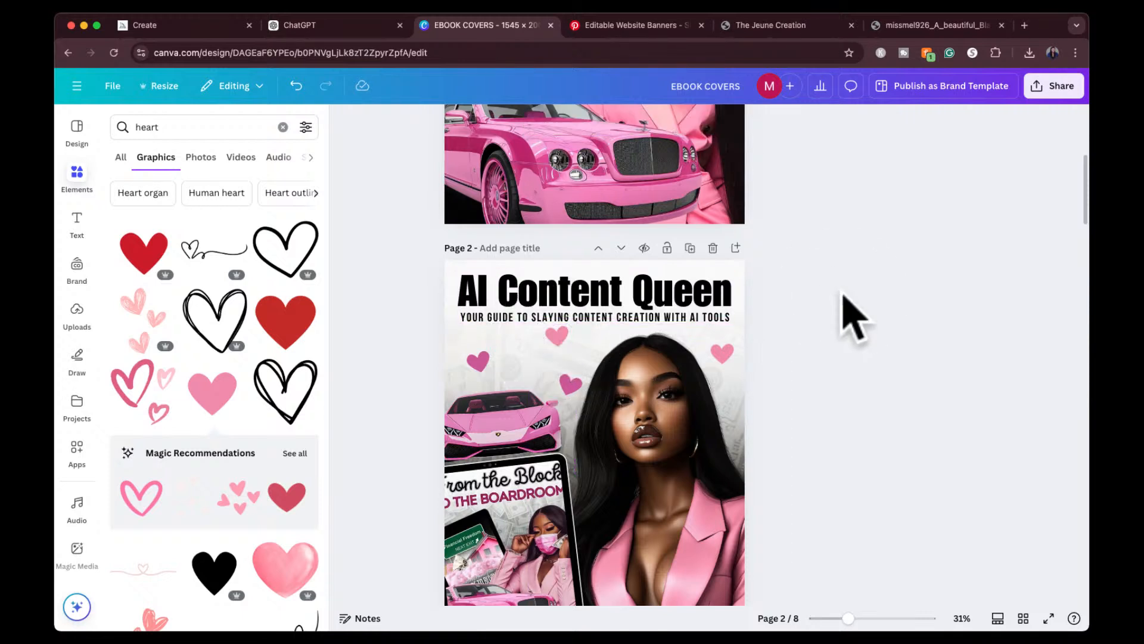
Review the covers on pages 1 and 2, switch to Pinterest, search for "cute ebook cover" and open the "6 Figure Blueprint" editable cover pin
scroll(852, 315, "down", 3)
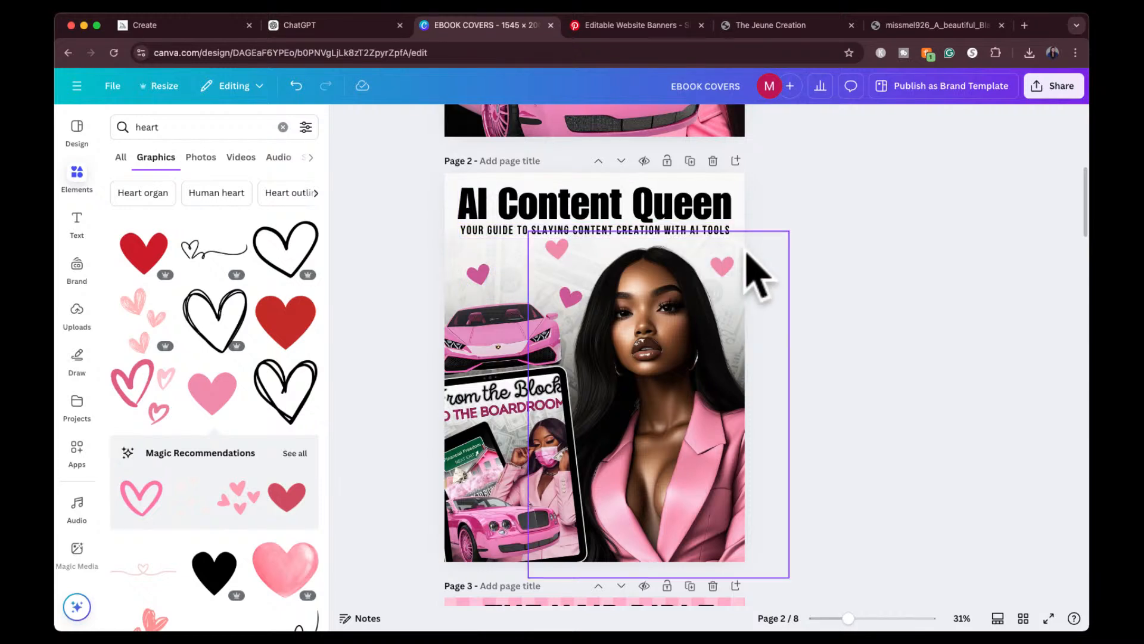
scroll(813, 263, "up", 6)
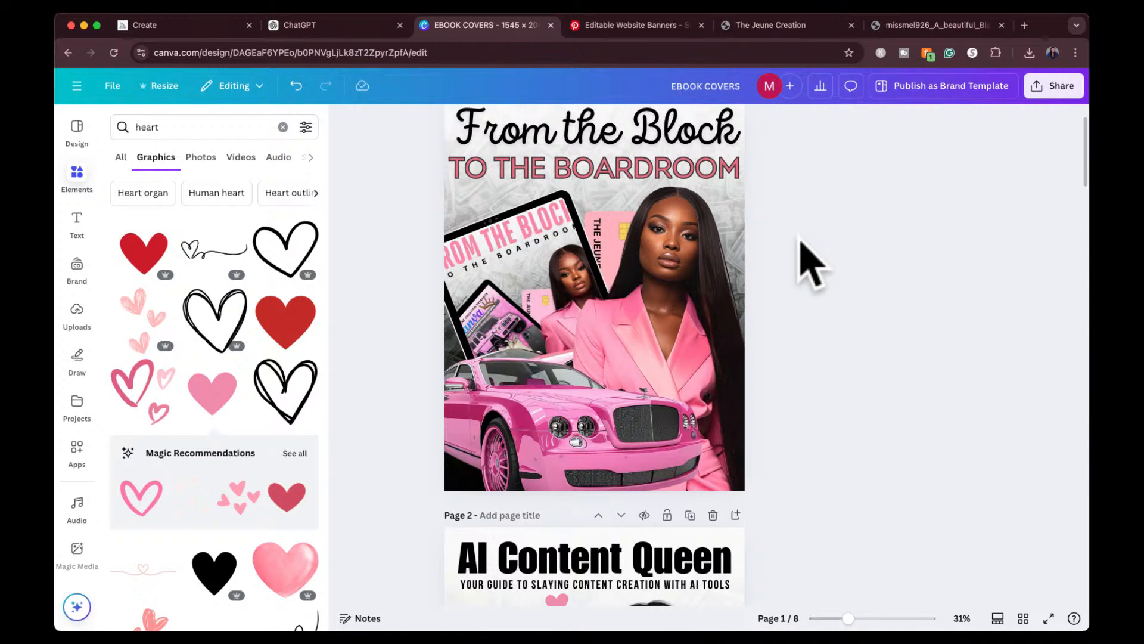
scroll(813, 263, "up", 2)
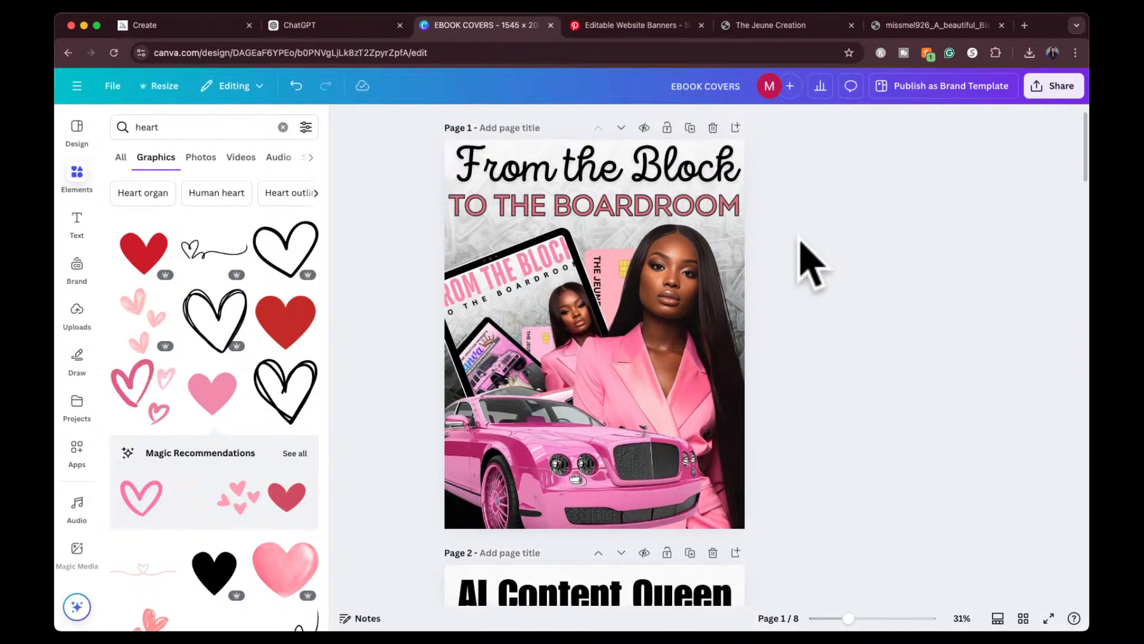
left_click(648, 23)
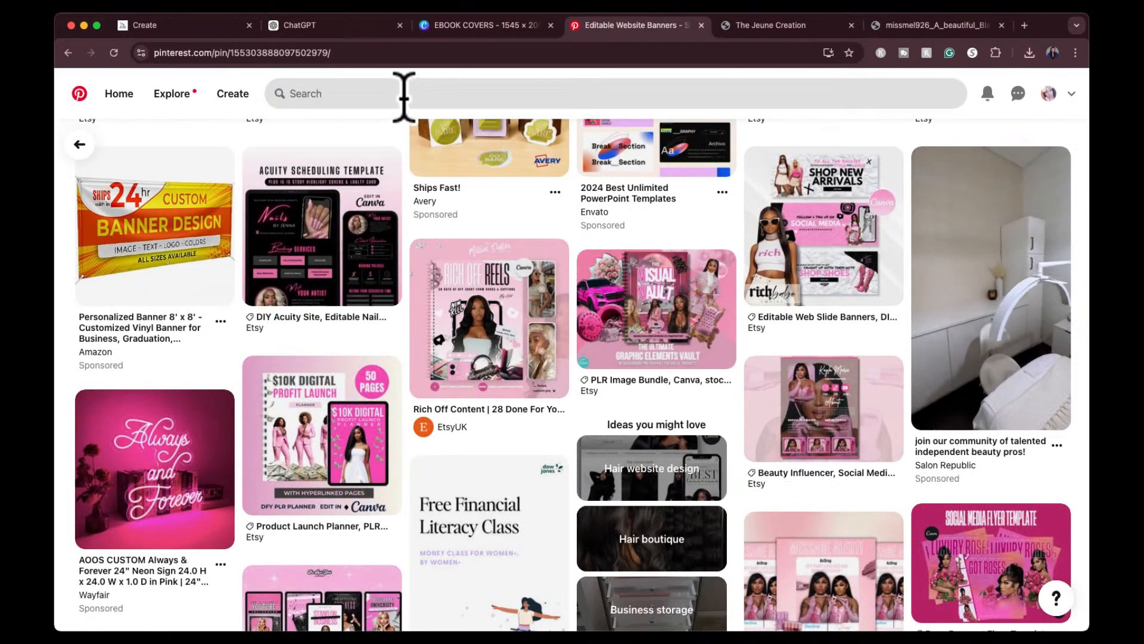
left_click(404, 94)
type("cute ebook co")
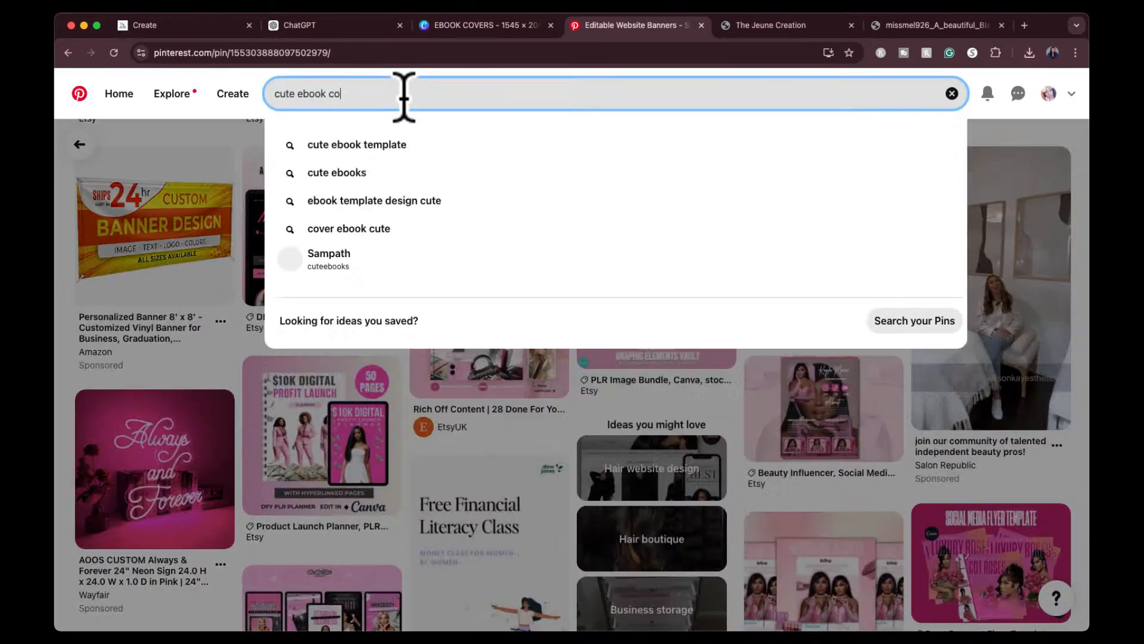
type("ver")
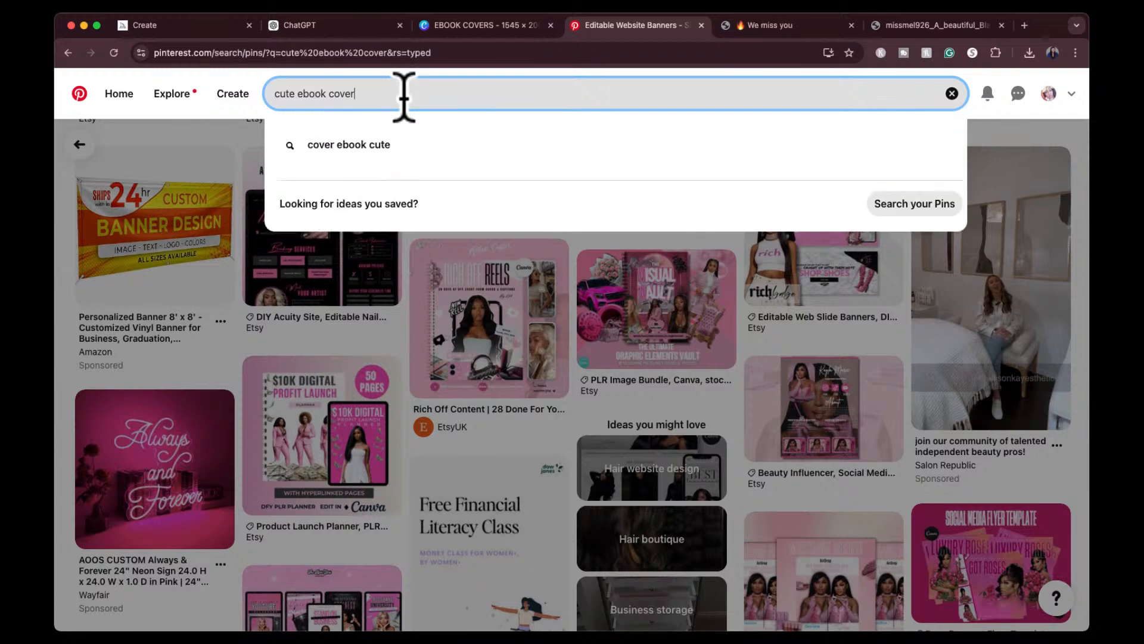
key("Return")
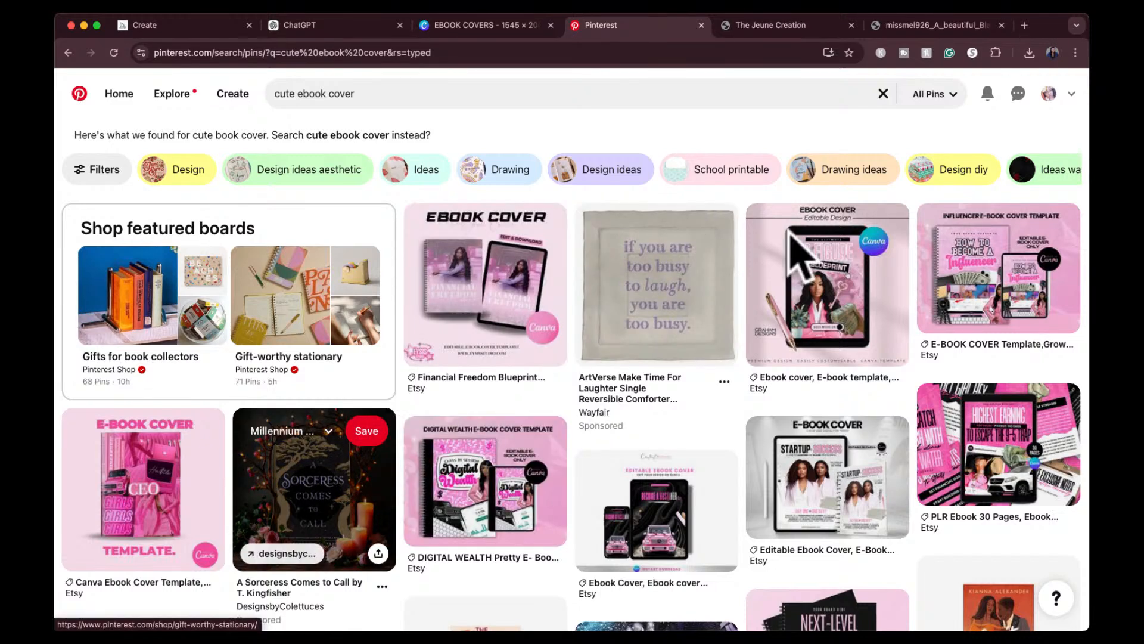
left_click(827, 294)
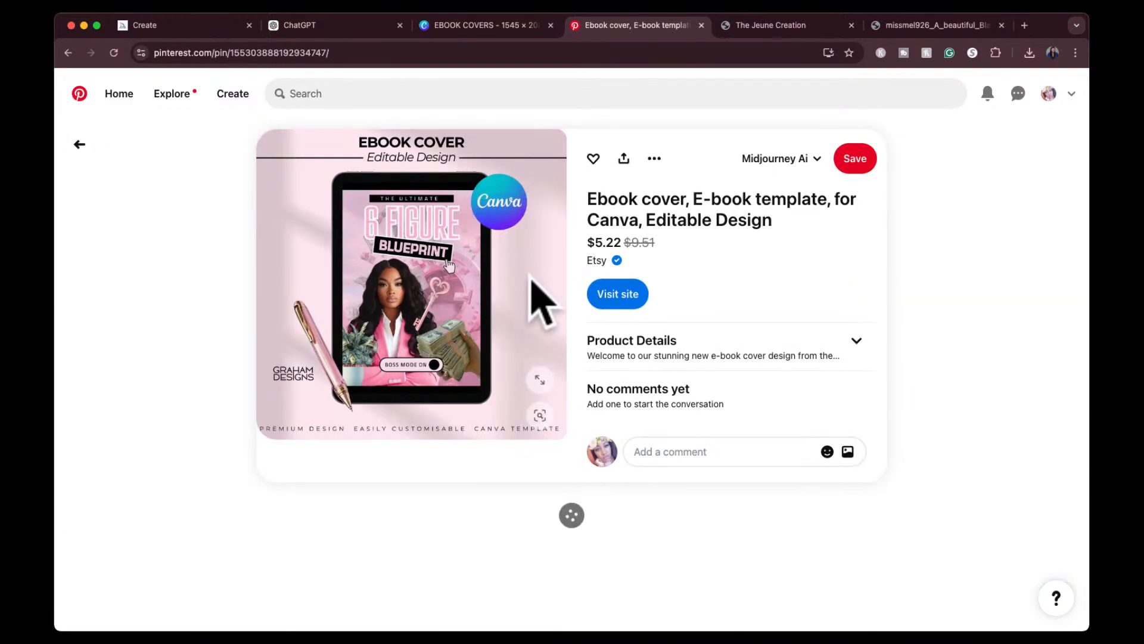
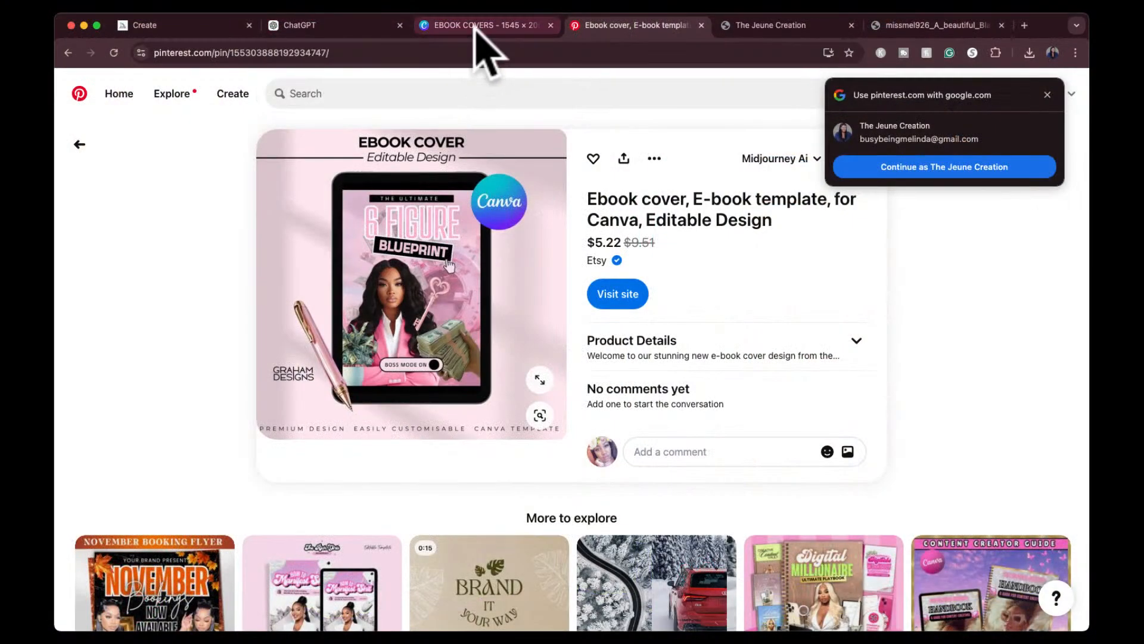
Return to page 2 of the Canva ebook covers design and look through the social media resize formats
left_click(475, 28)
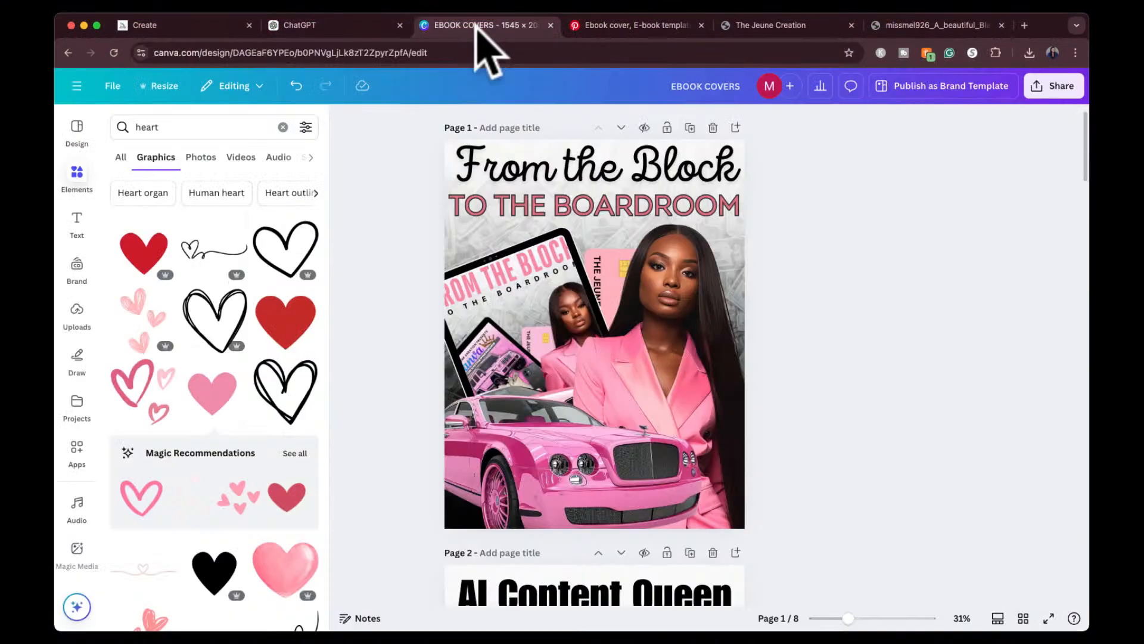
scroll(492, 560, "down", 2)
scroll(492, 560, "down", 5)
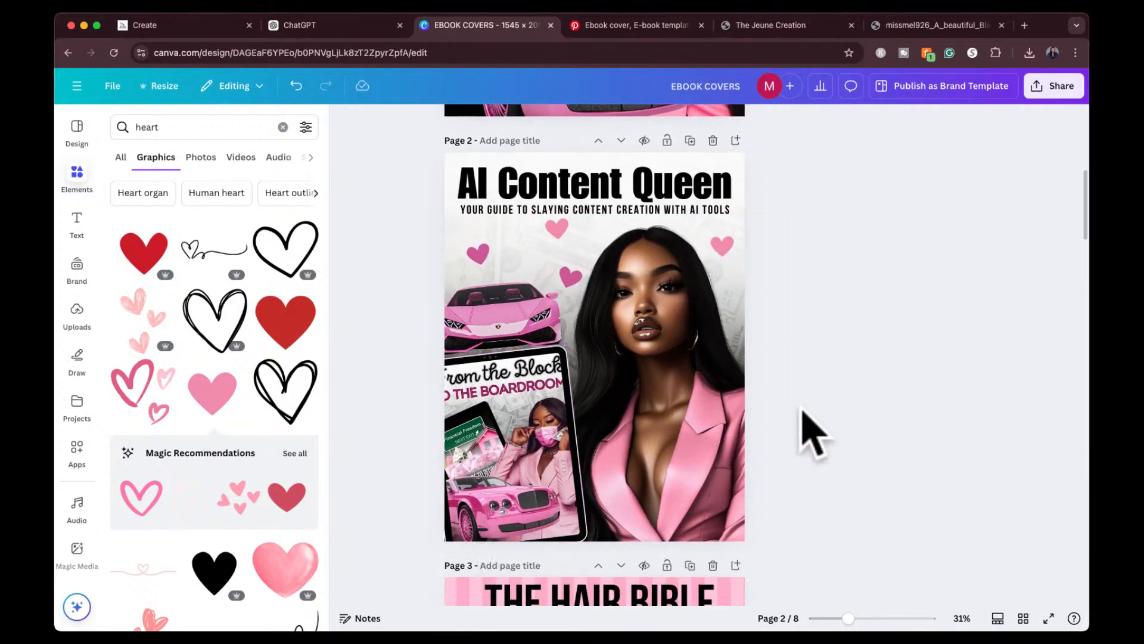
left_click(158, 88)
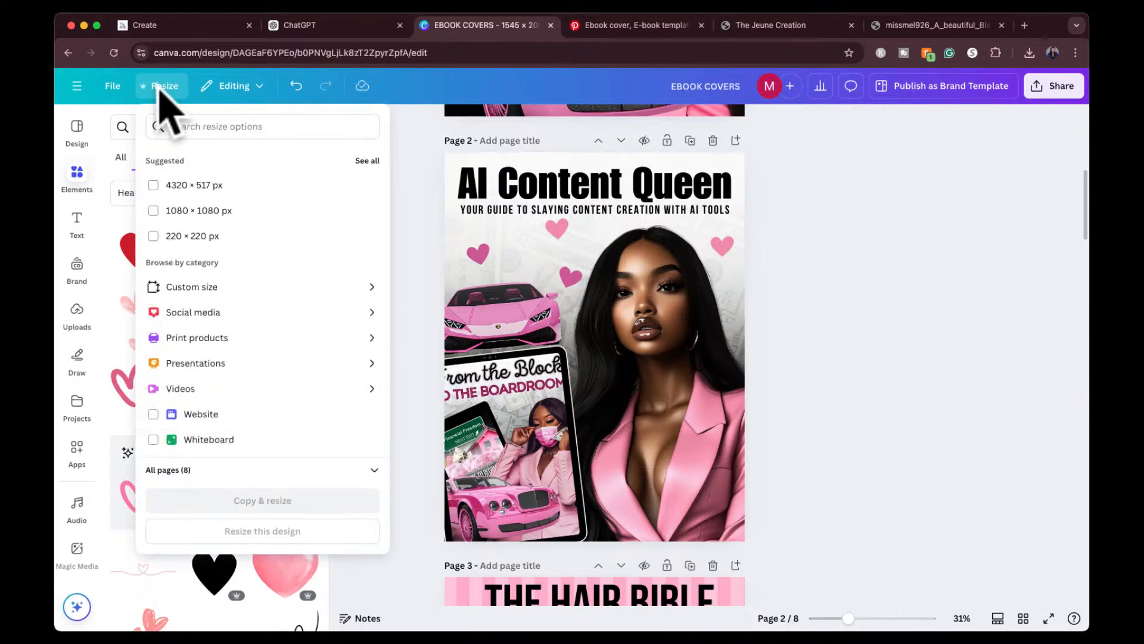
left_click(370, 312)
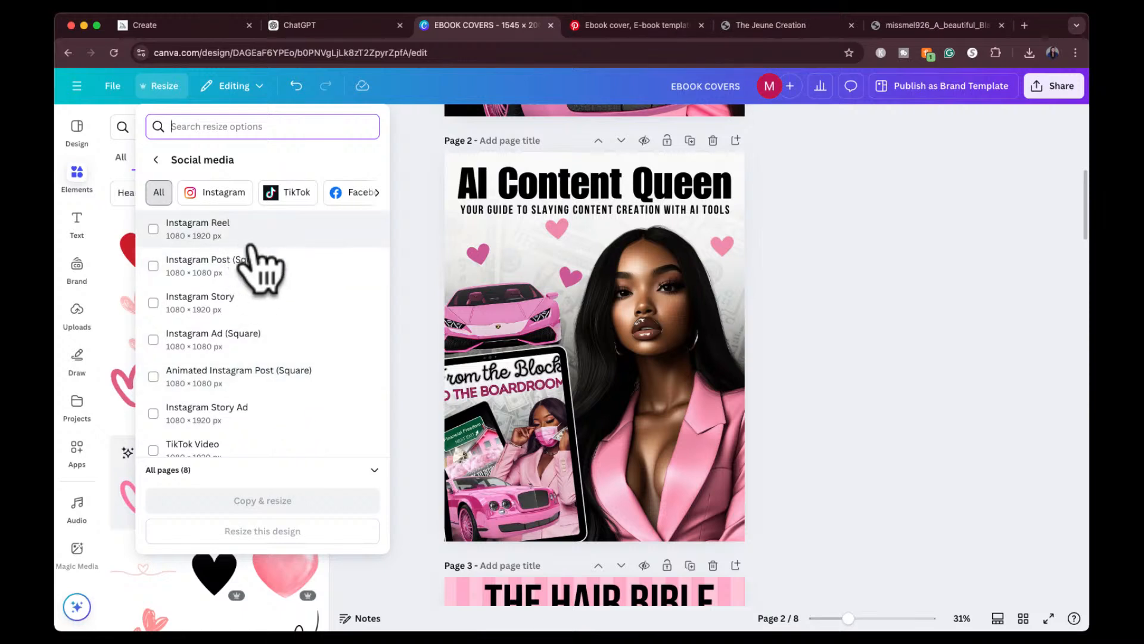
scroll(262, 274, "down", 3)
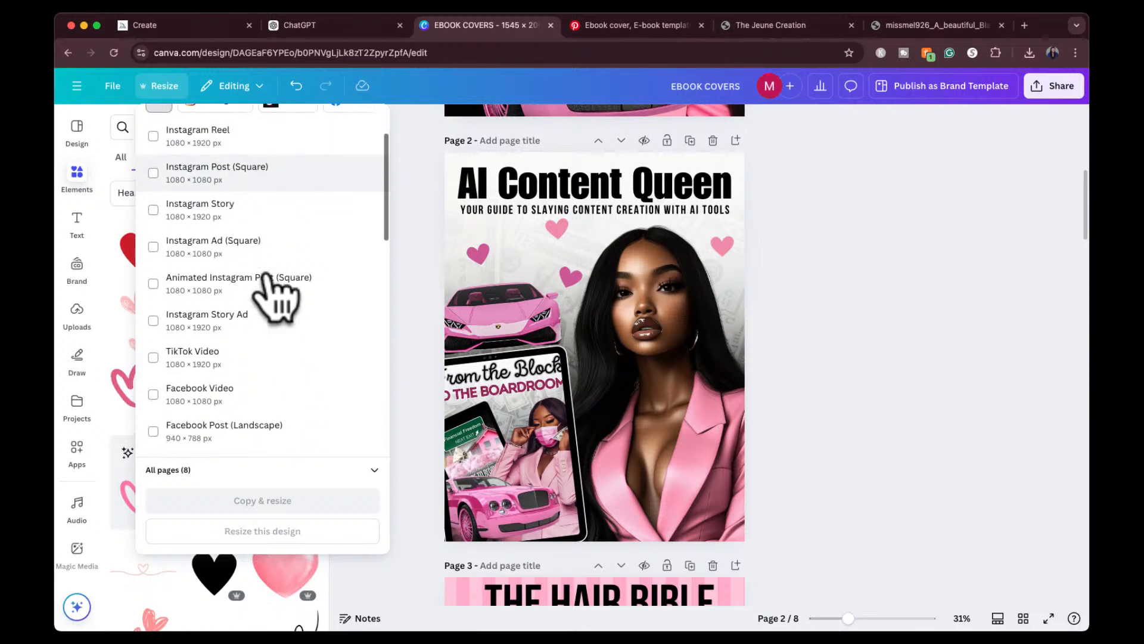
left_click(408, 280)
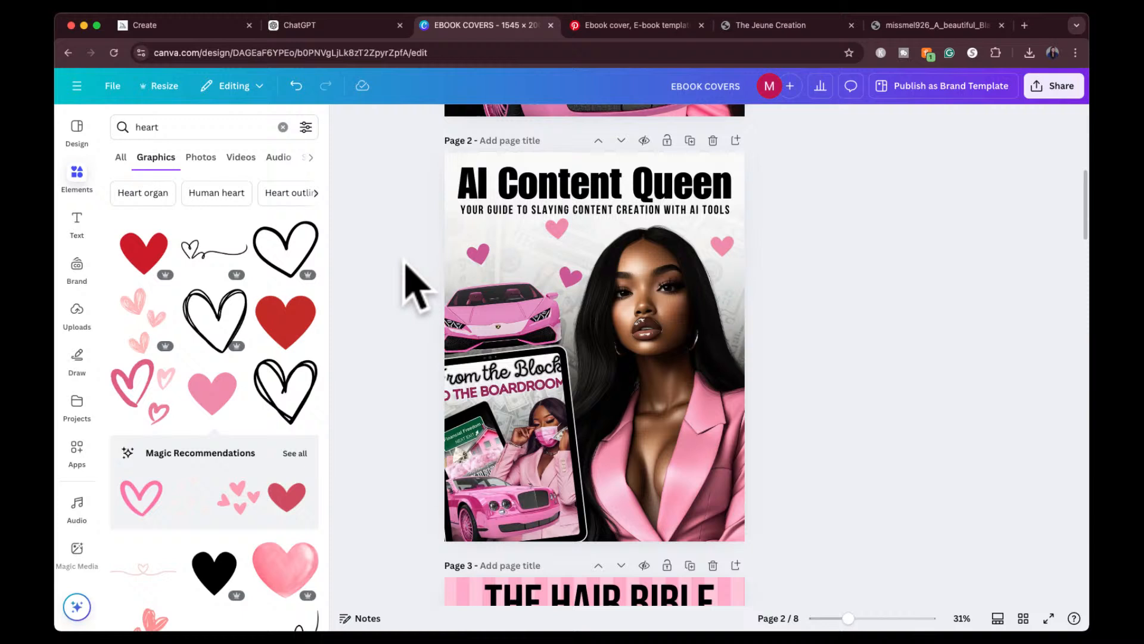
Apply the Rise animation to the photo of the woman in the pink blazer on page 2
left_click(631, 301)
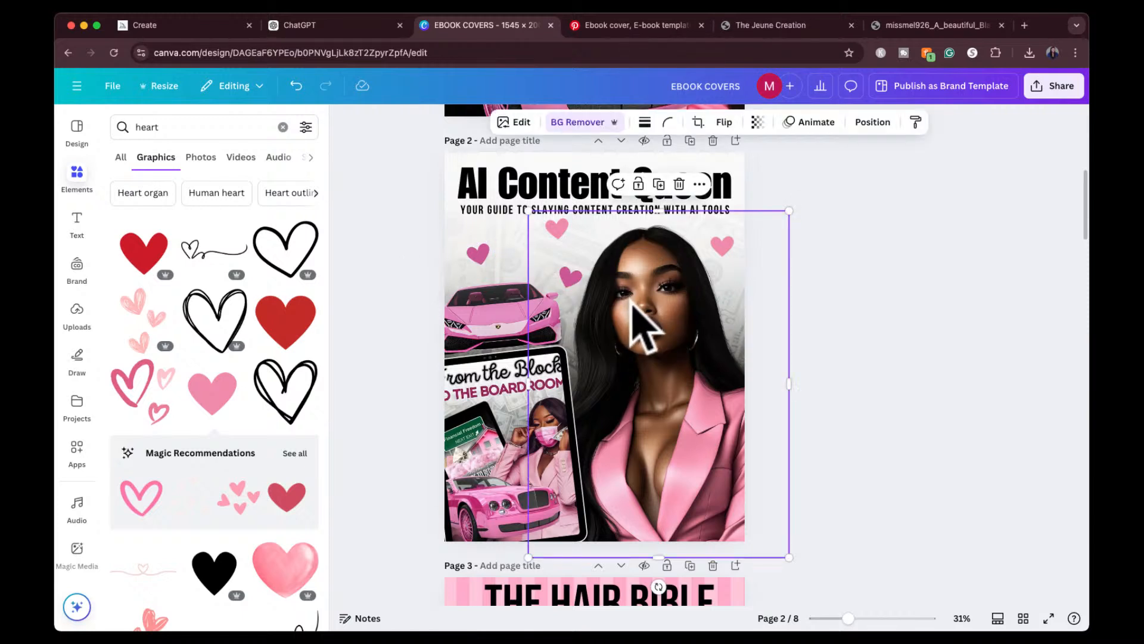
left_click(849, 283)
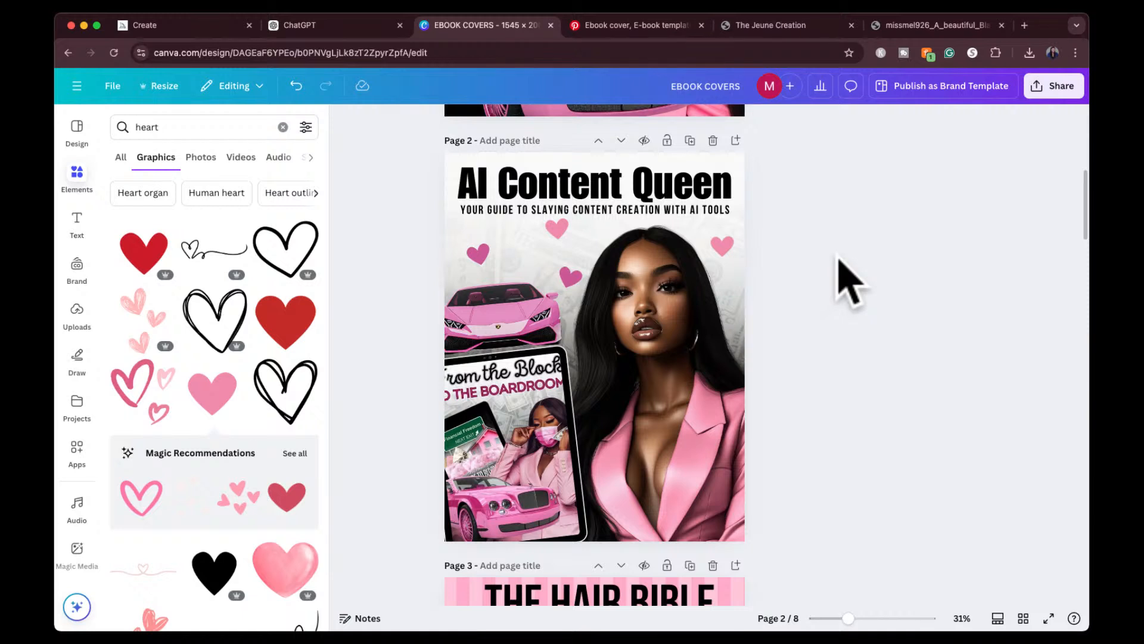
left_click(685, 332)
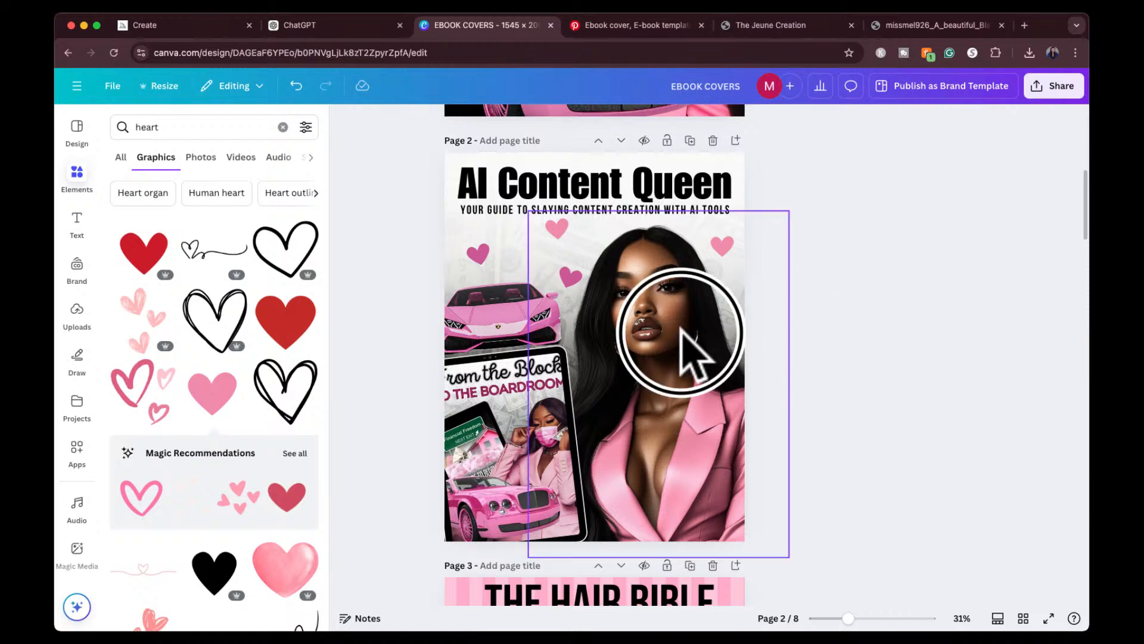
left_click(809, 123)
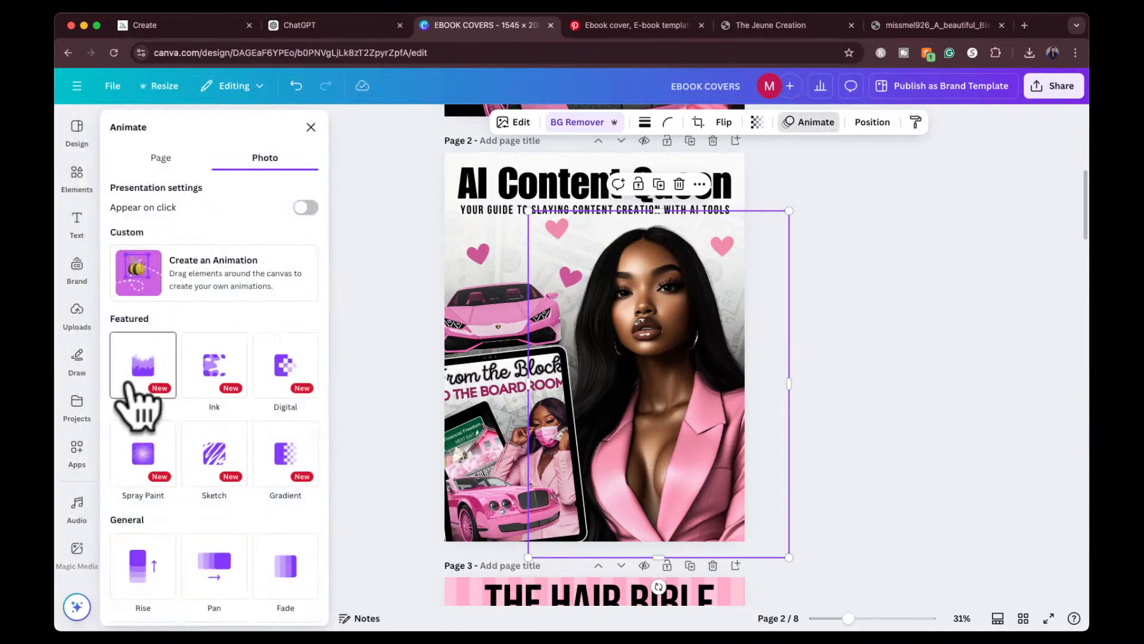
scroll(197, 459, "down", 1)
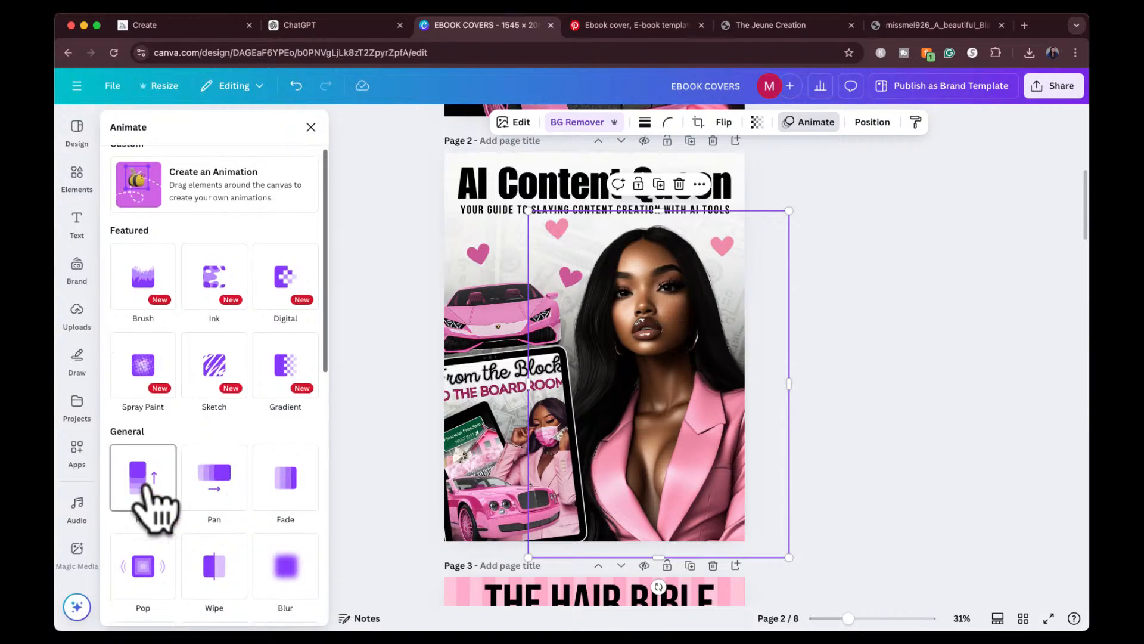
left_click(138, 488)
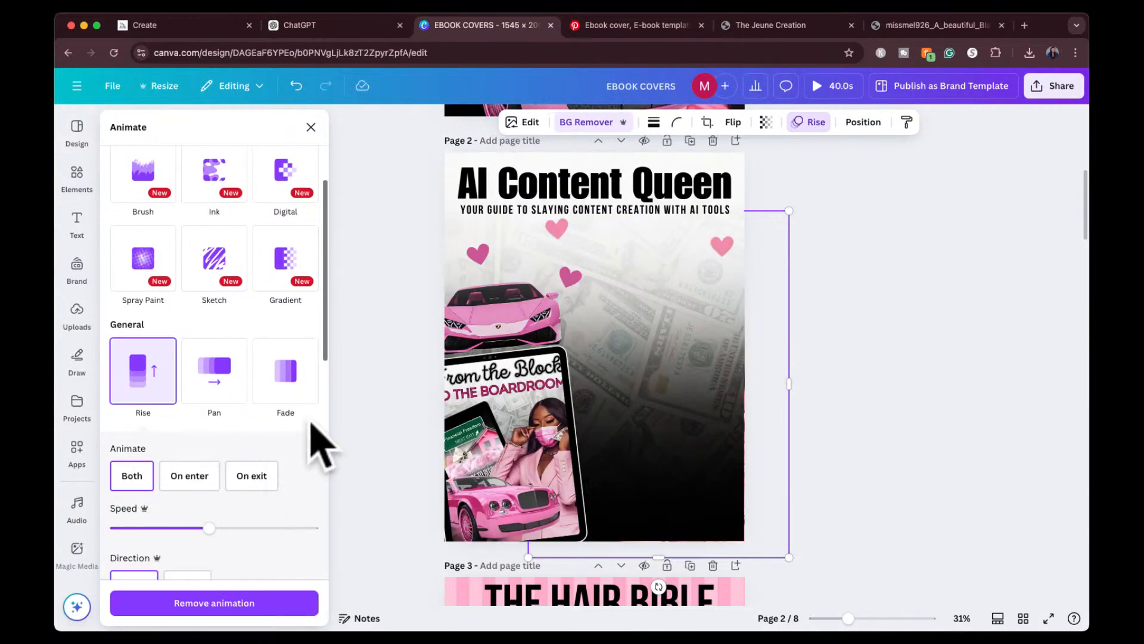
Animate the "AI Content Queen" title with Roll and the pink Lamborghini with Fade
left_click(533, 185)
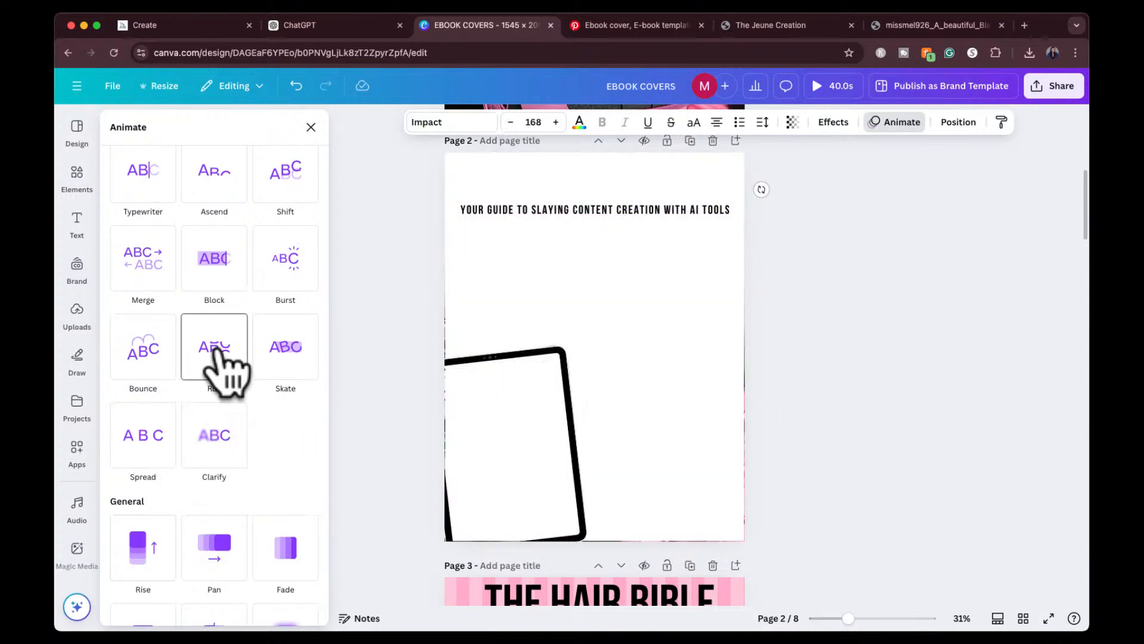
left_click(224, 366)
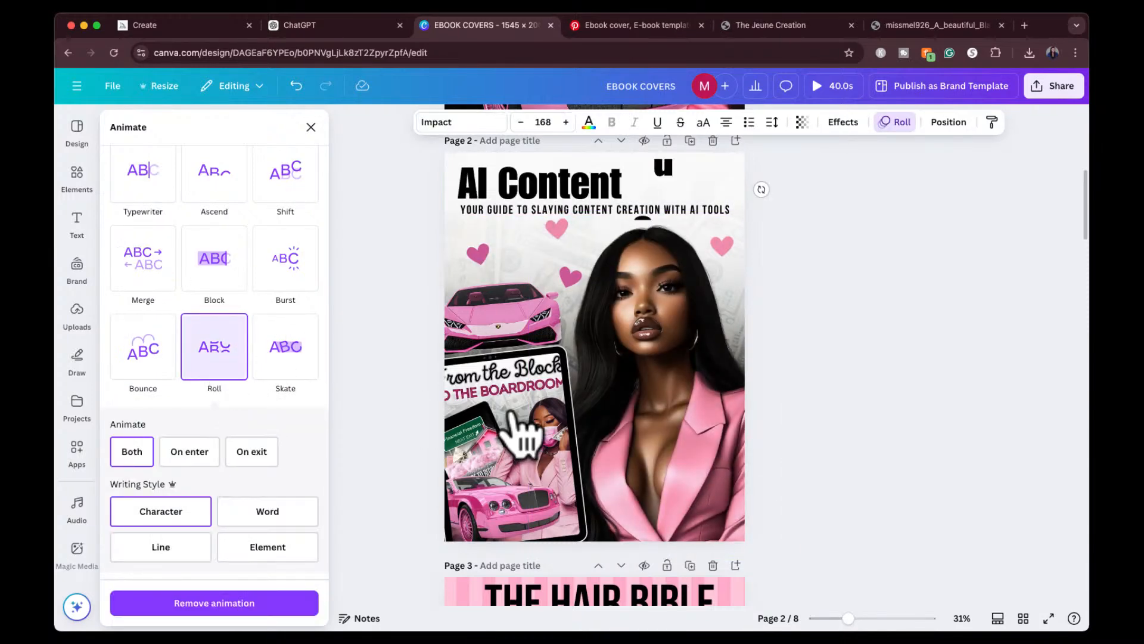
left_click(499, 324)
left_click(290, 387)
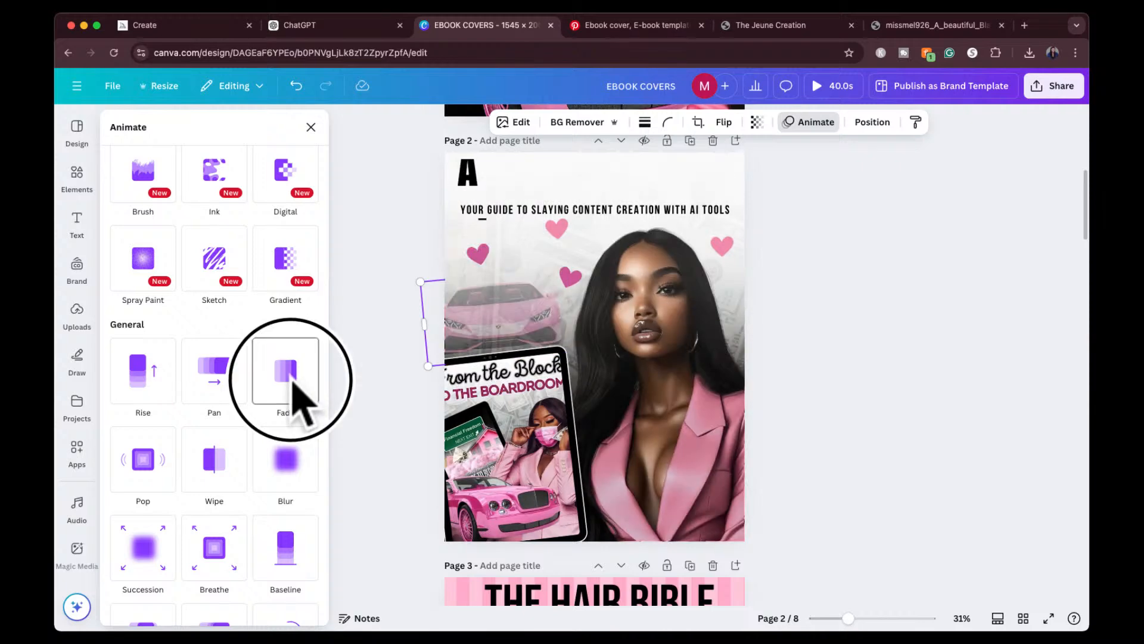
Apply the Scrapbook animation to the tablet mockup on the page 2 cover
left_click(542, 465)
left_click(213, 524)
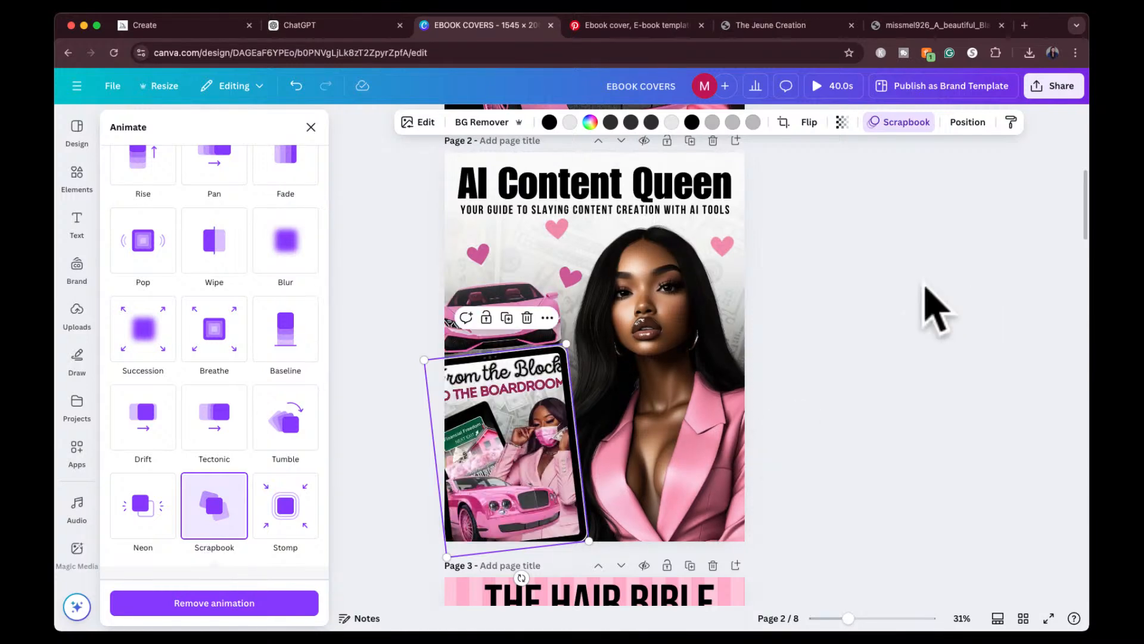
scroll(882, 291, "up", 1)
scroll(882, 291, "down", 5)
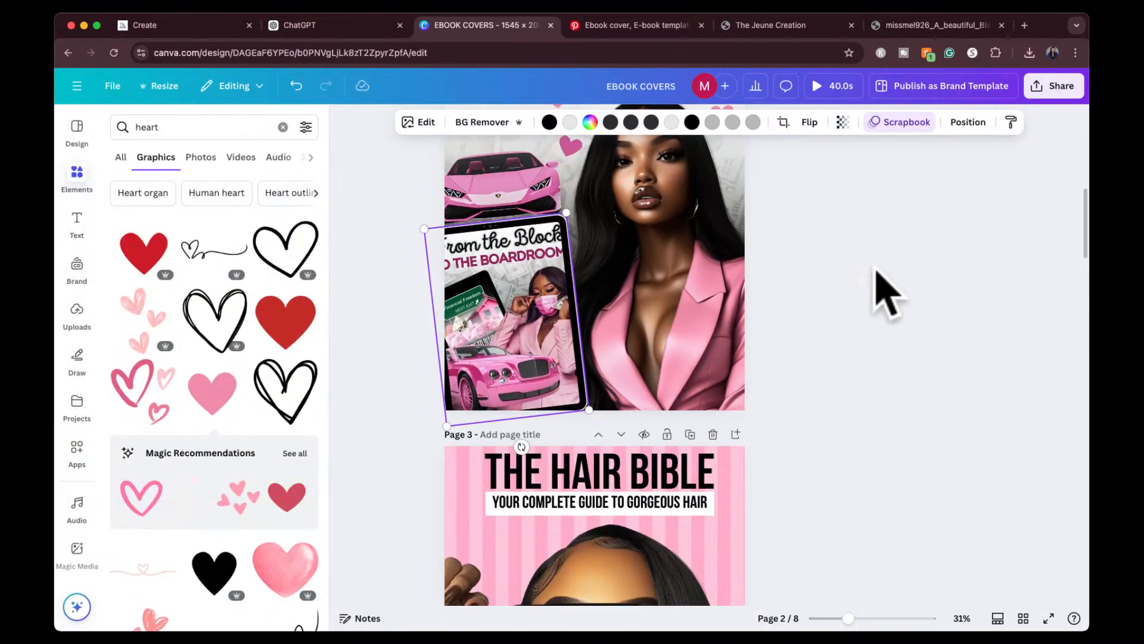
scroll(882, 291, "up", 5)
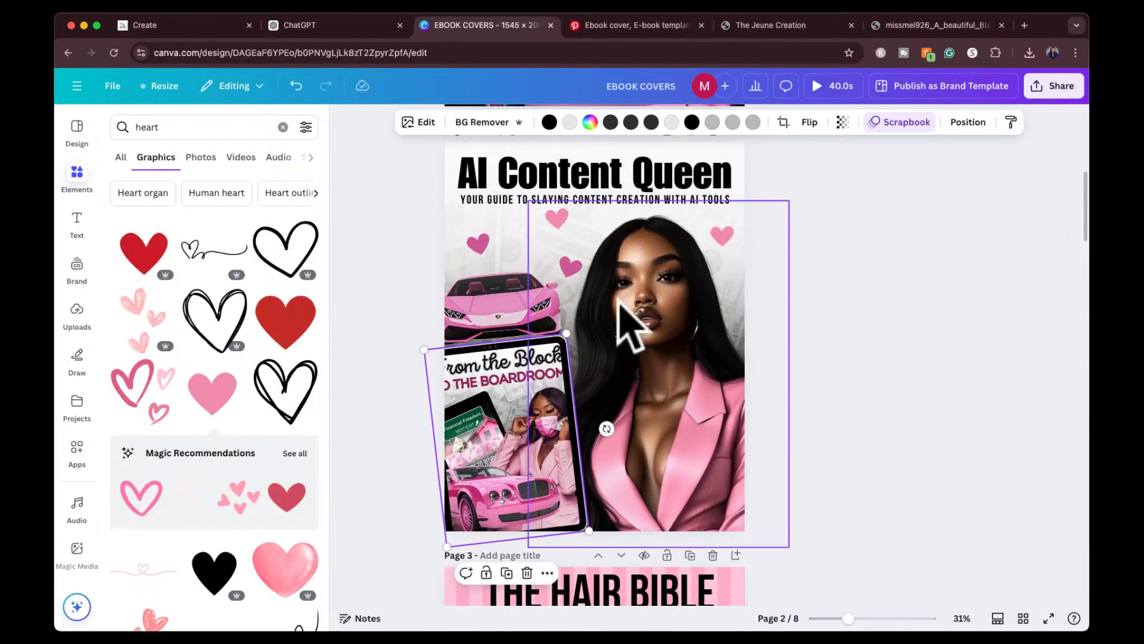
left_click(786, 217)
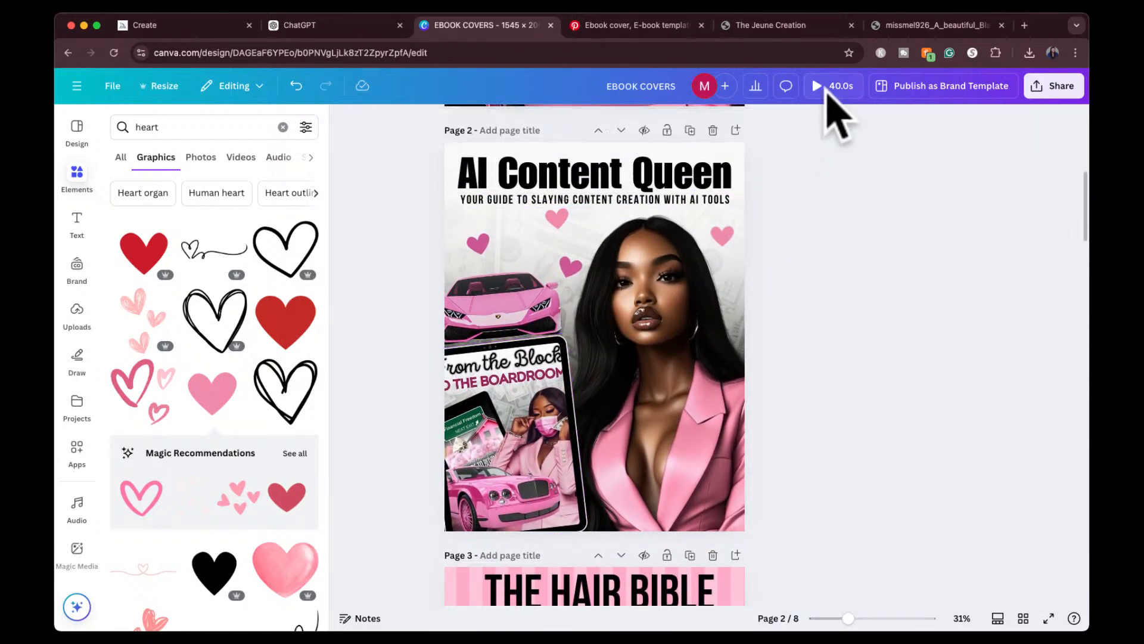
Preview the animated design, rewind to replay the page 2 animations, and close the preview
left_click(821, 90)
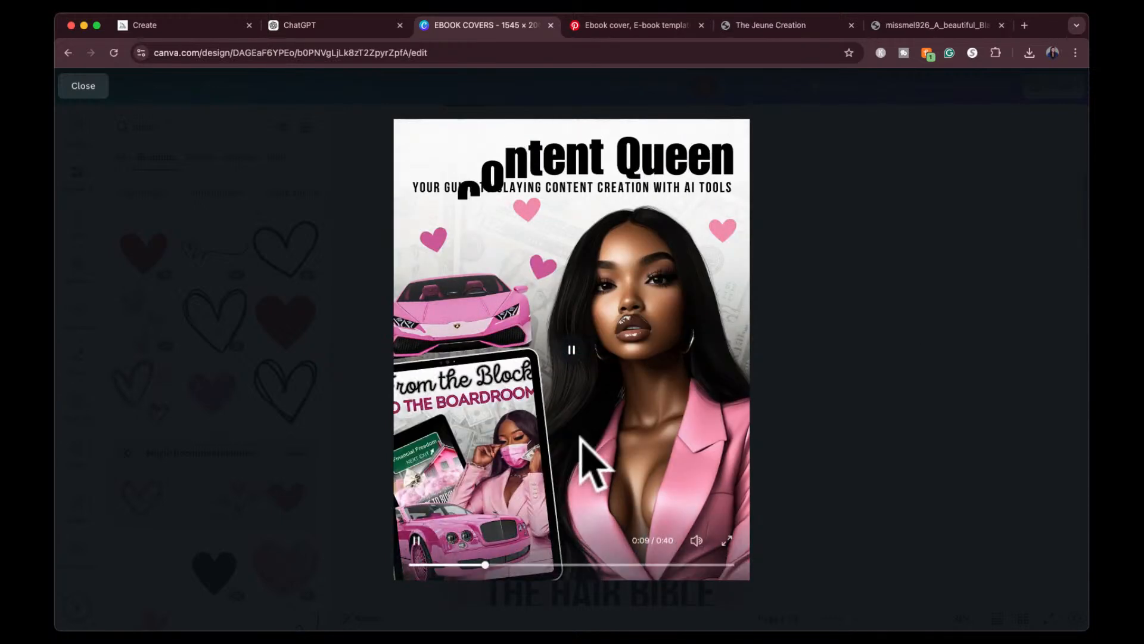
left_click_drag(489, 563, 439, 567)
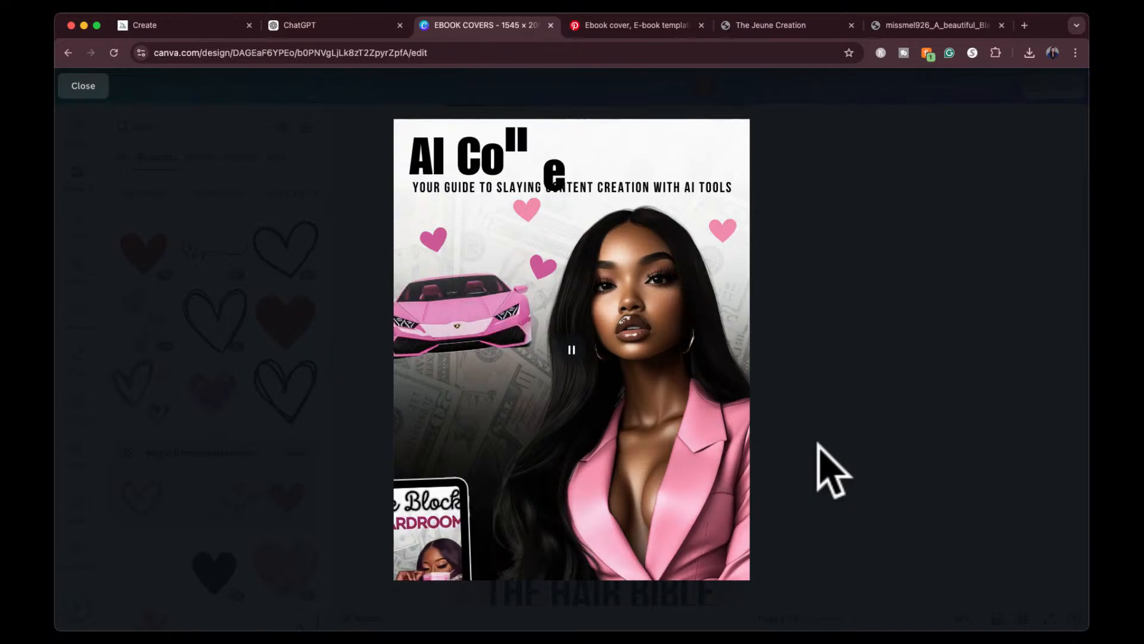
left_click(808, 325)
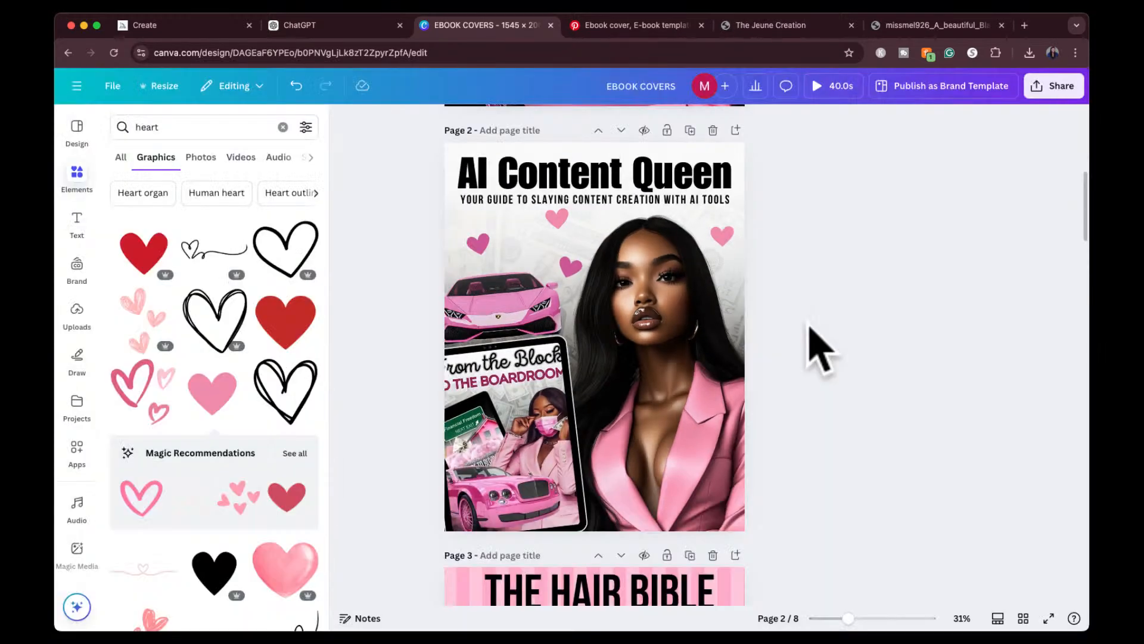
scroll(653, 423, "down", 13)
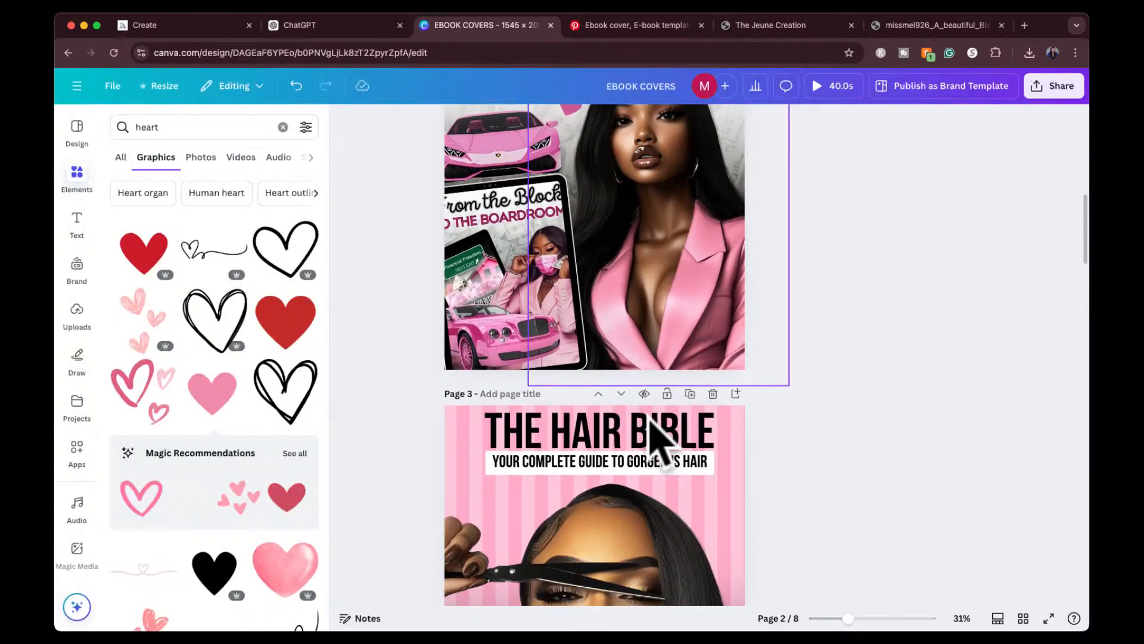
scroll(658, 441, "down", 5)
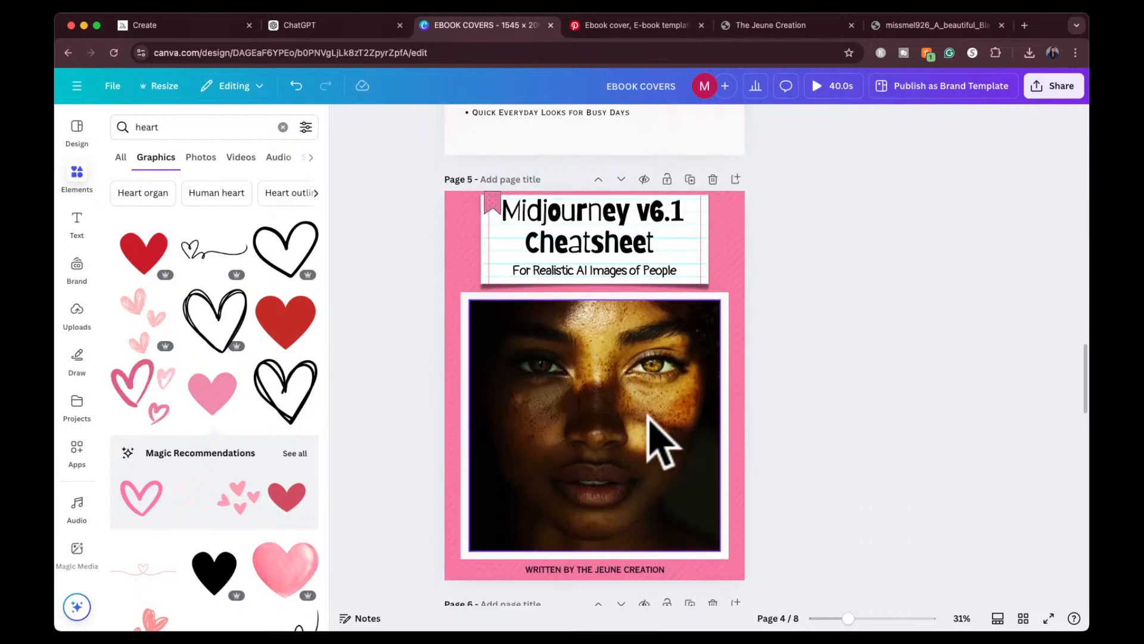
scroll(658, 441, "up", 6)
scroll(650, 421, "up", 15)
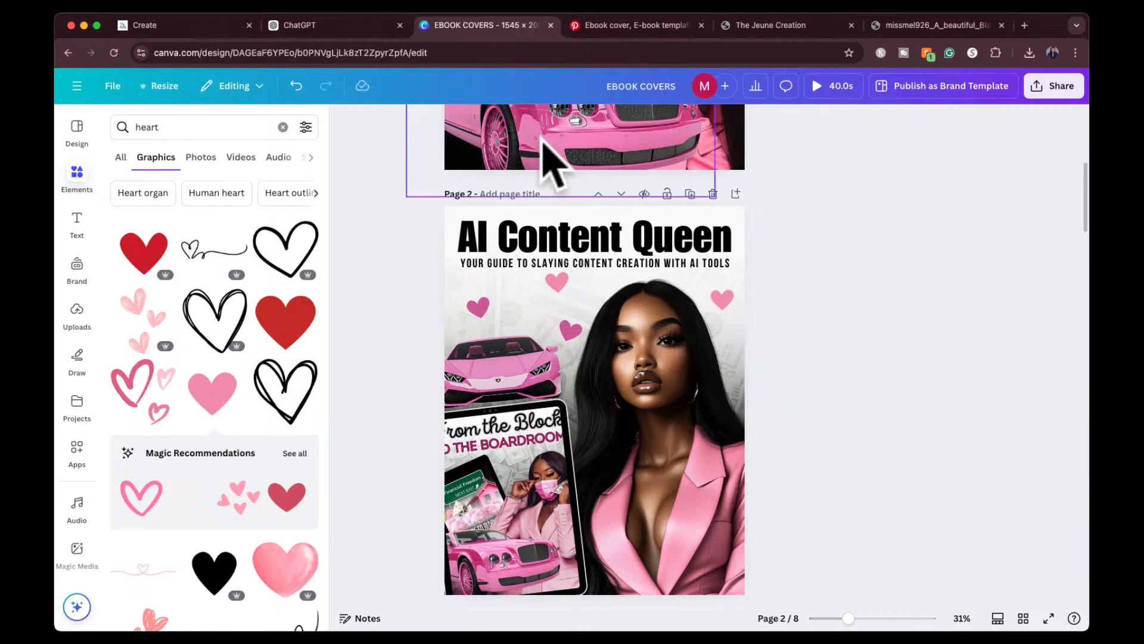
Create a resized copy of all pages as an Instagram Post (Square), 1080 × 1080 px, and open the copy
left_click(160, 87)
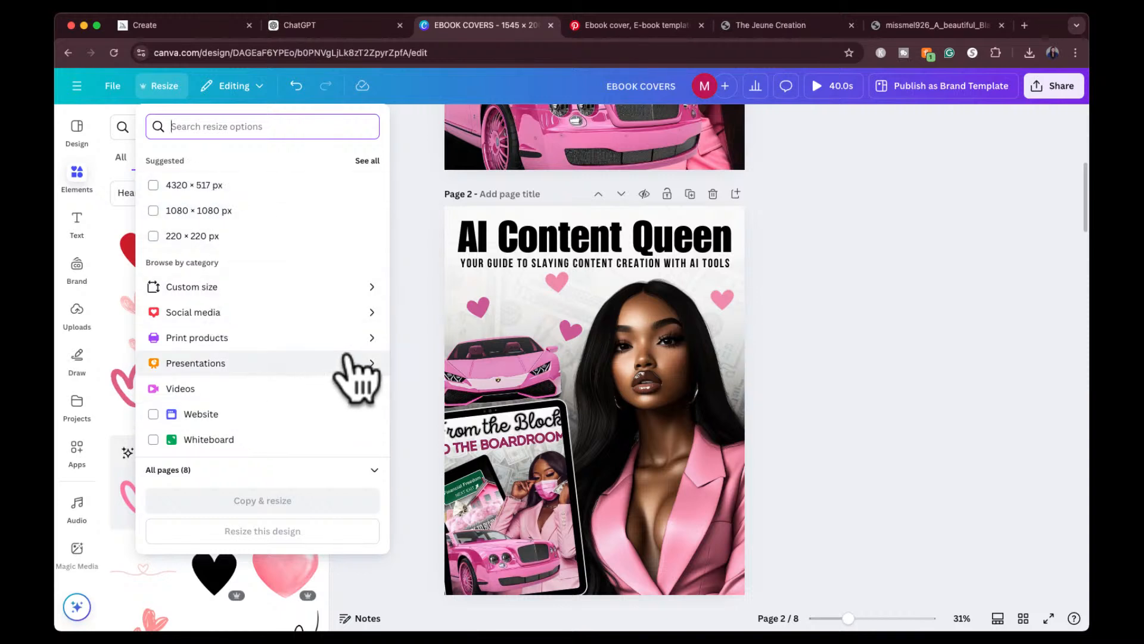
left_click(345, 314)
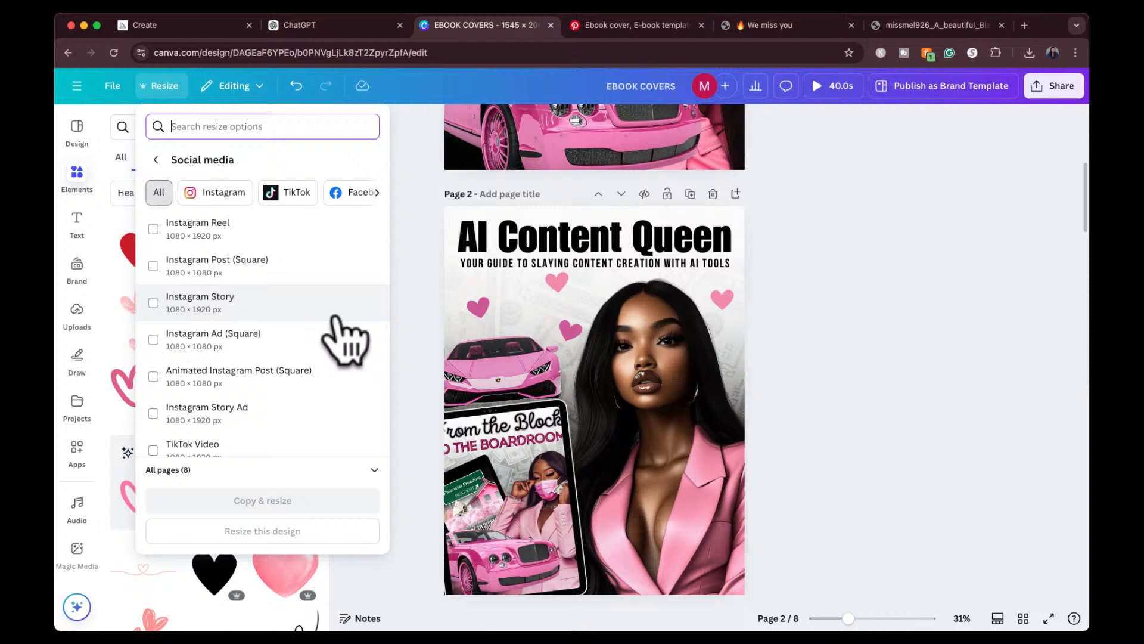
left_click(301, 267)
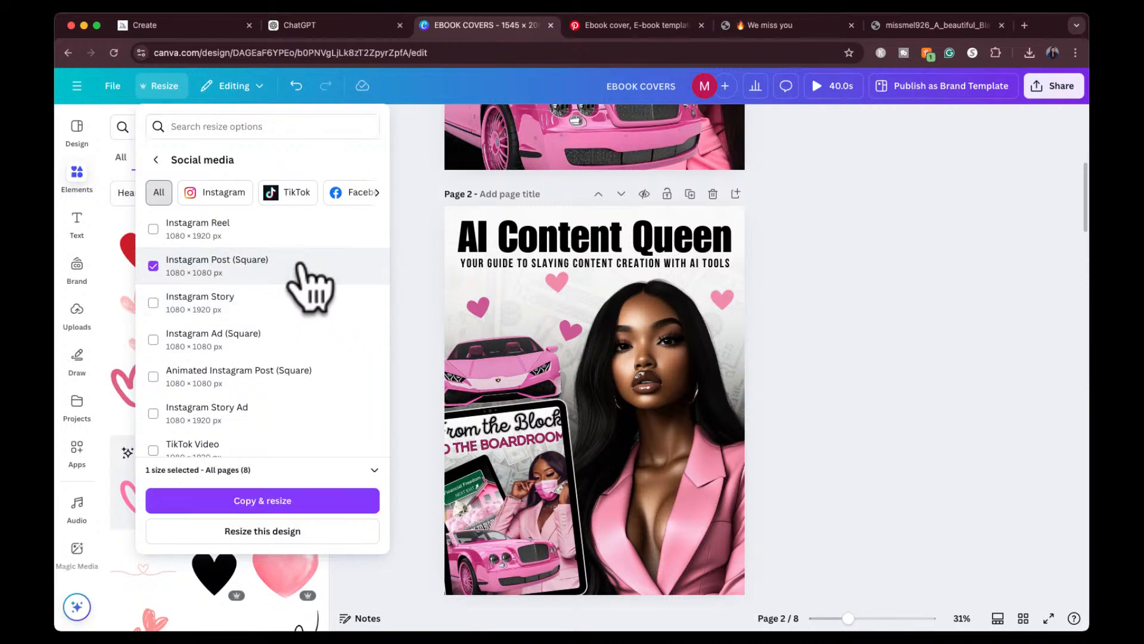
left_click(294, 504)
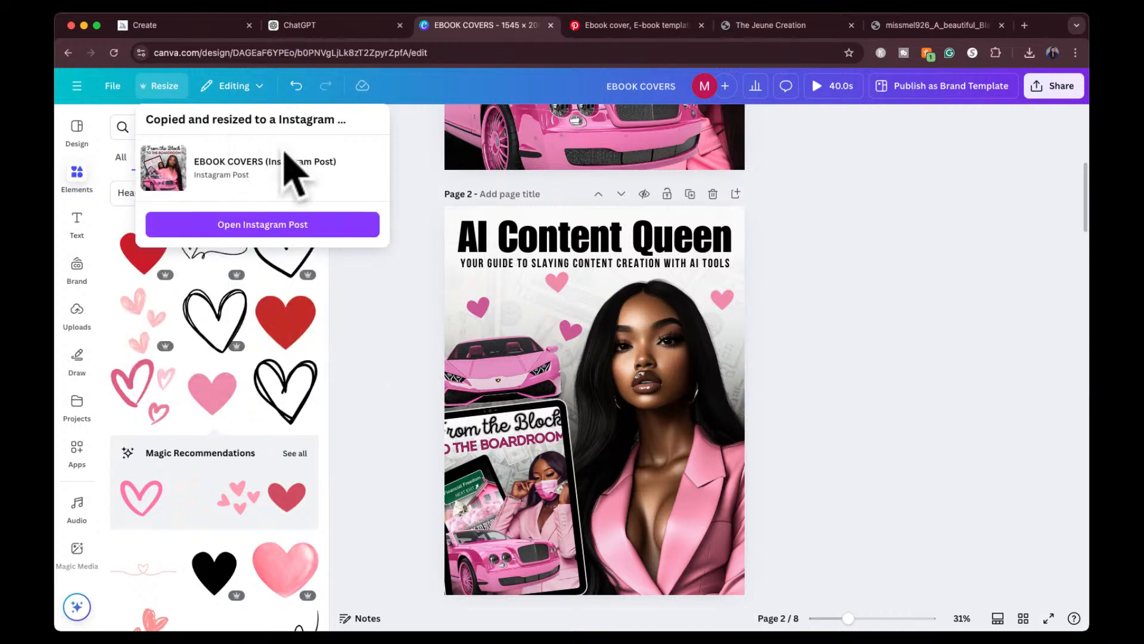
left_click(300, 225)
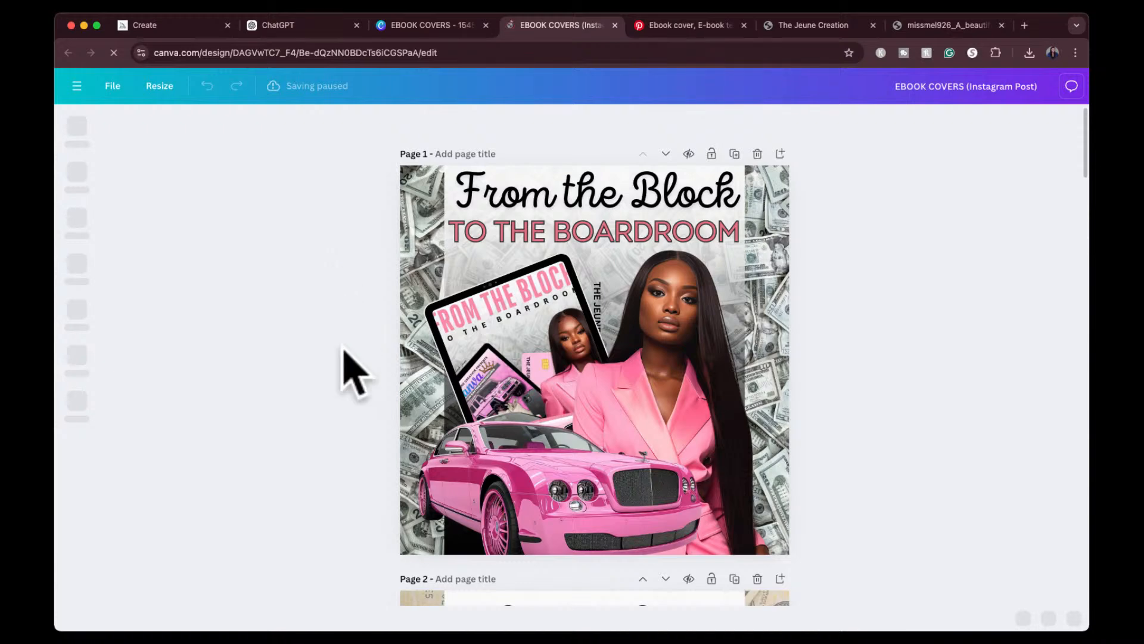
Stretch the light background image on page 2 of the Instagram post to both side edges of the square canvas
scroll(344, 351, "down", 3)
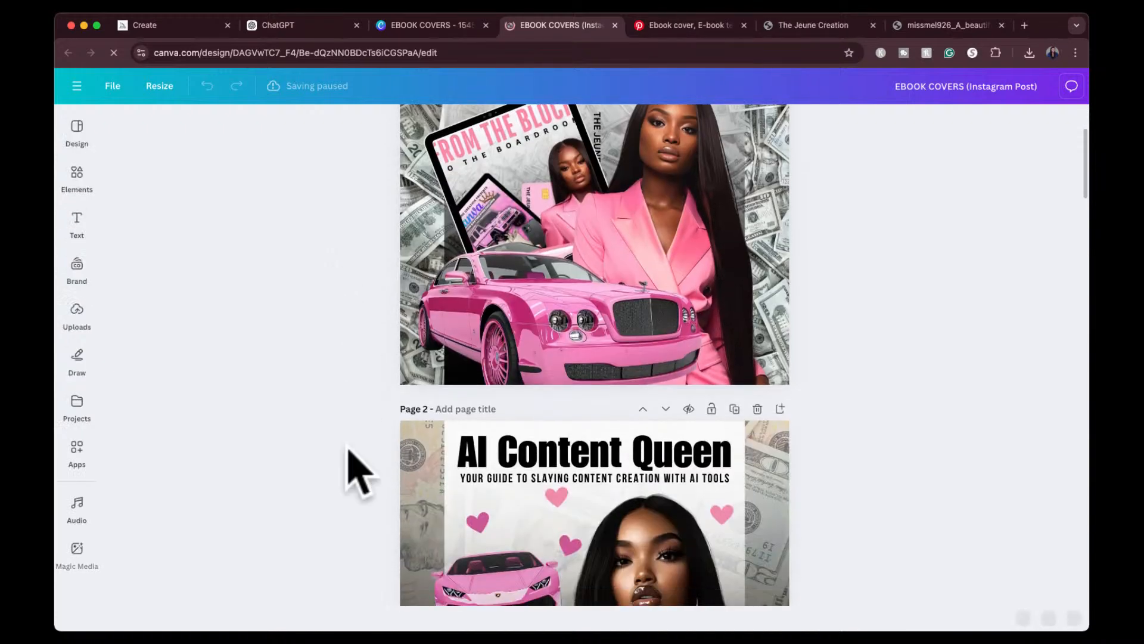
scroll(358, 506, "down", 4)
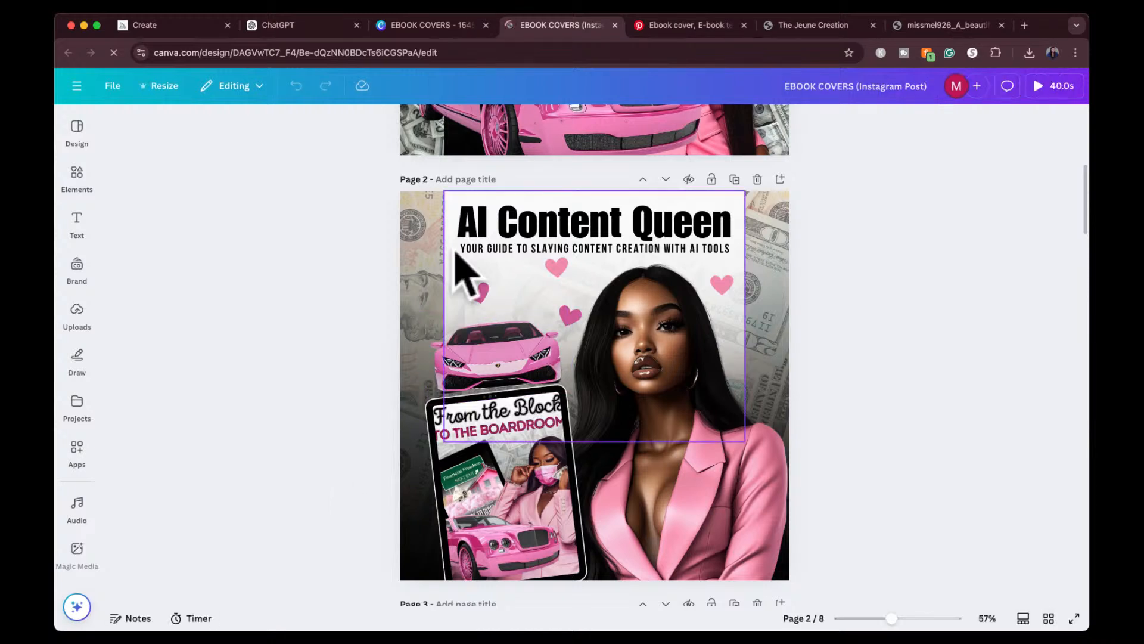
left_click(455, 199)
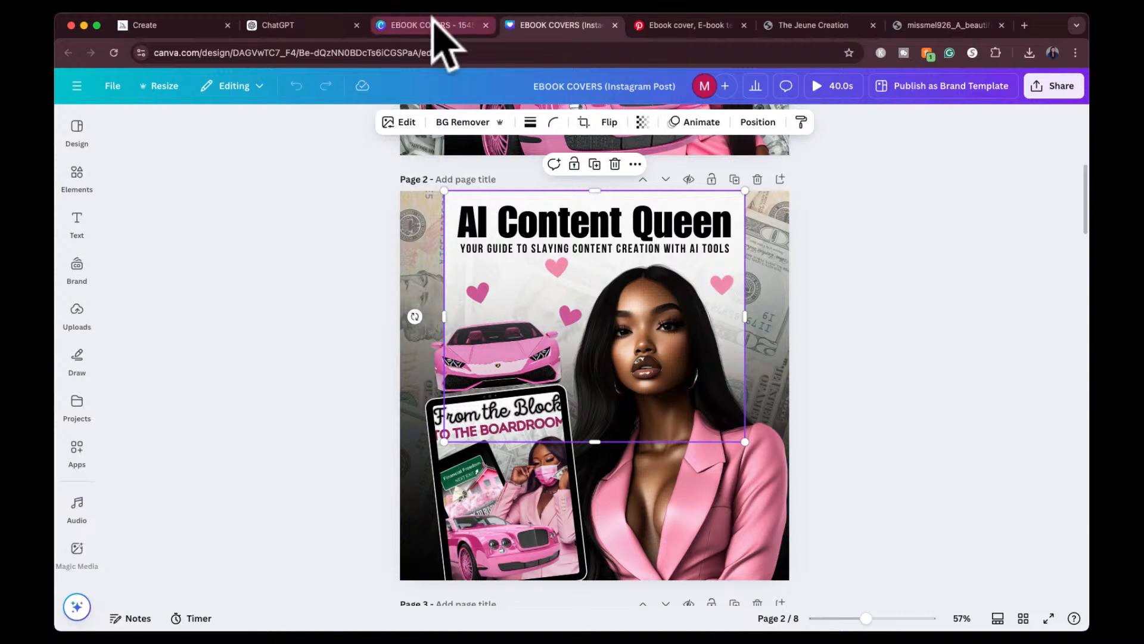
left_click(454, 25)
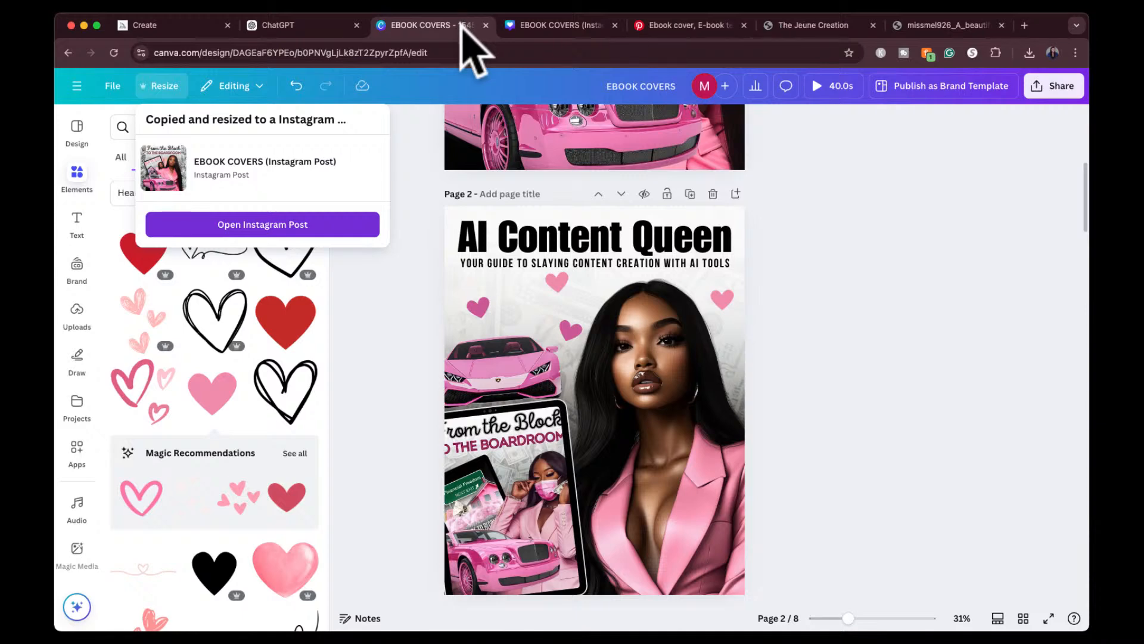
left_click(560, 25)
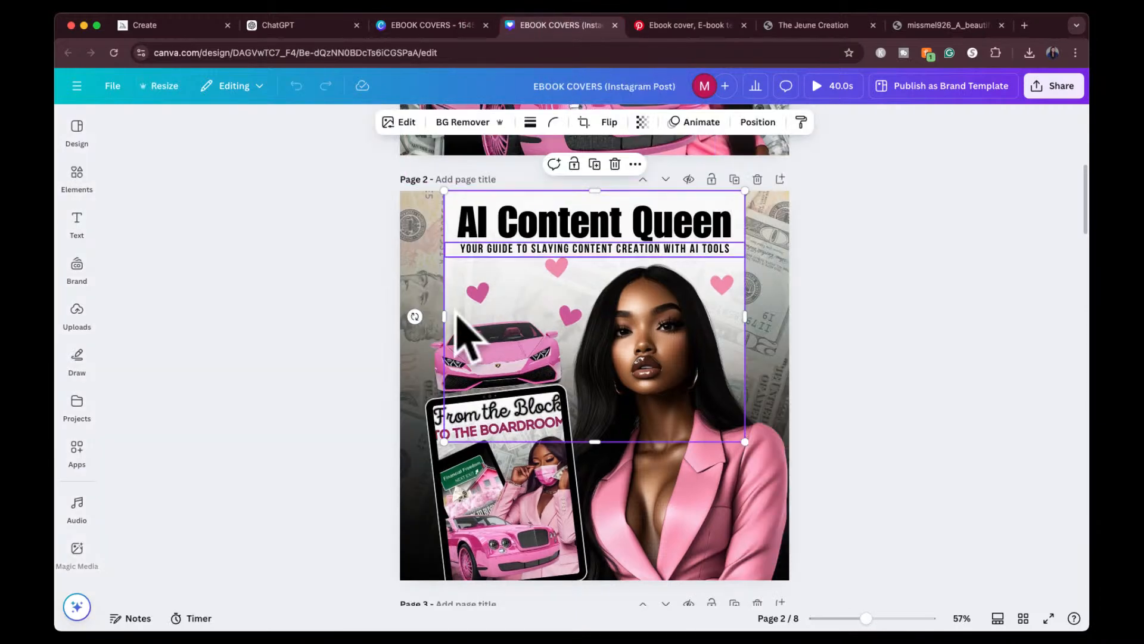
left_click_drag(444, 316, 395, 316)
left_click_drag(744, 309, 789, 305)
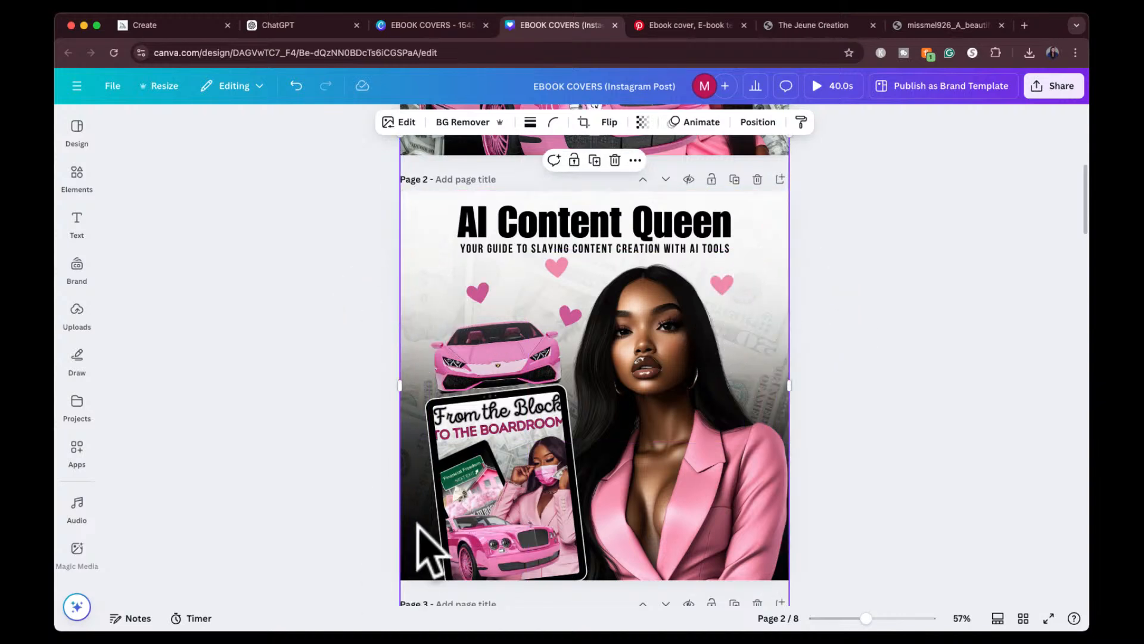
left_click(345, 474)
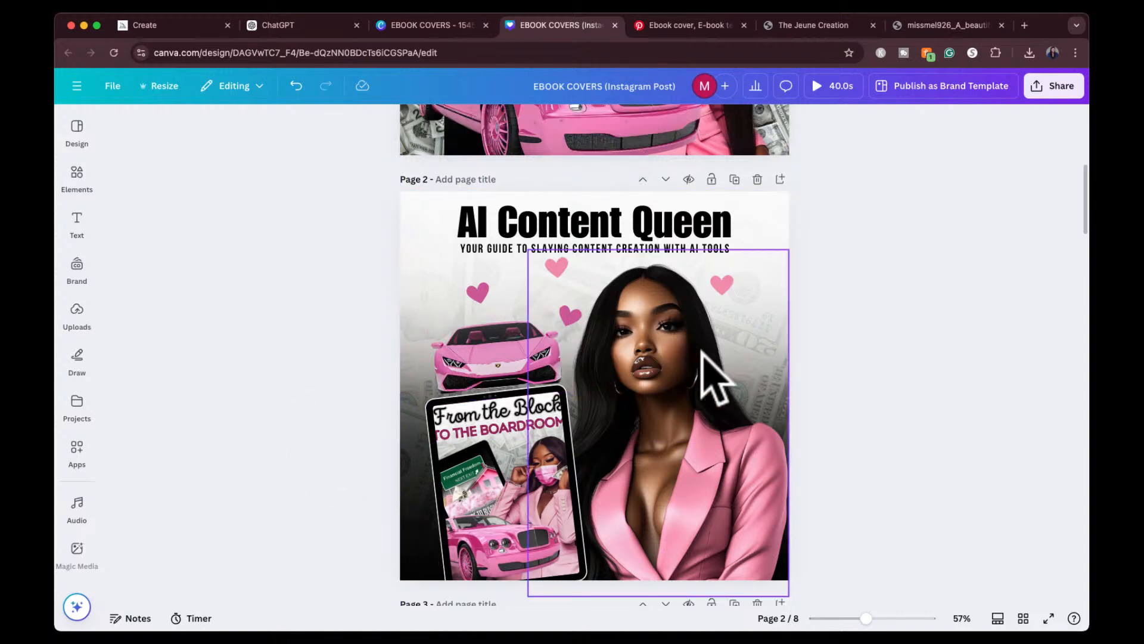
Enlarge the photo of the woman slightly and scale up the pink Lamborghini toward the canvas's outer edge
left_click(700, 397)
left_click_drag(789, 249, 802, 231)
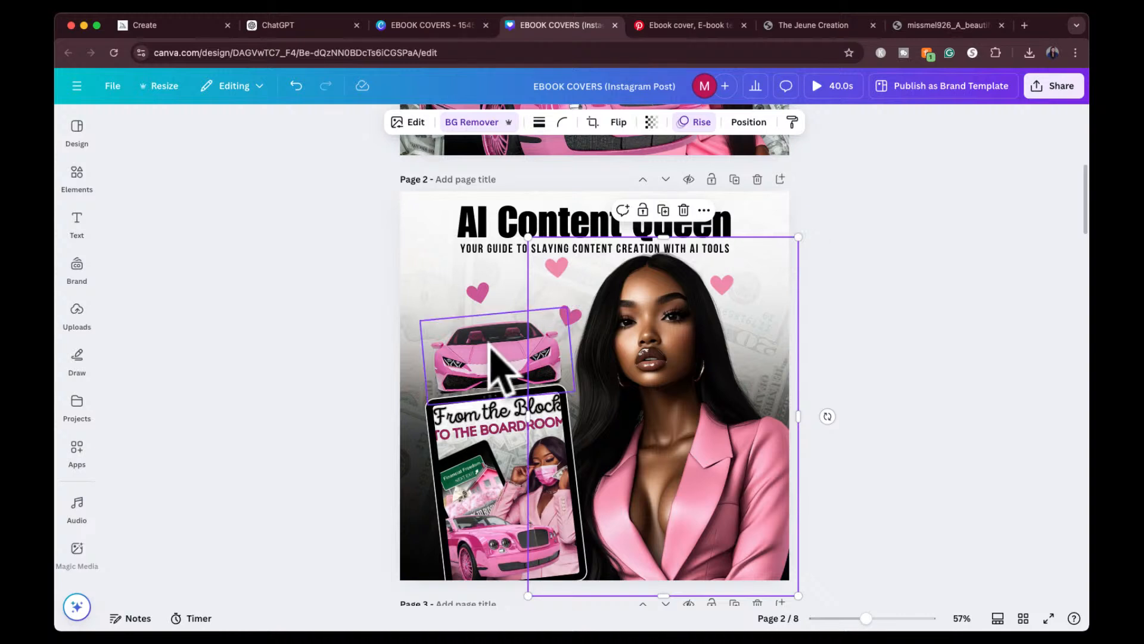
left_click(433, 327)
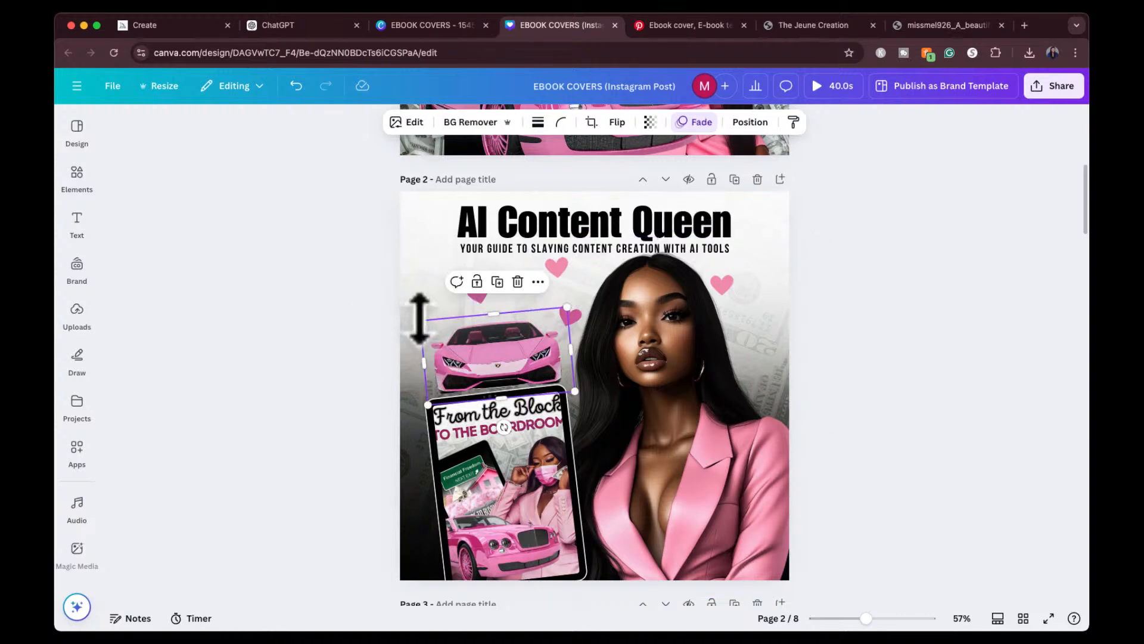
left_click_drag(403, 316, 365, 301)
Enlarge the tablet mockup and move it lower on the page, and shift the pink Lamborghini down to meet it
left_click(494, 482)
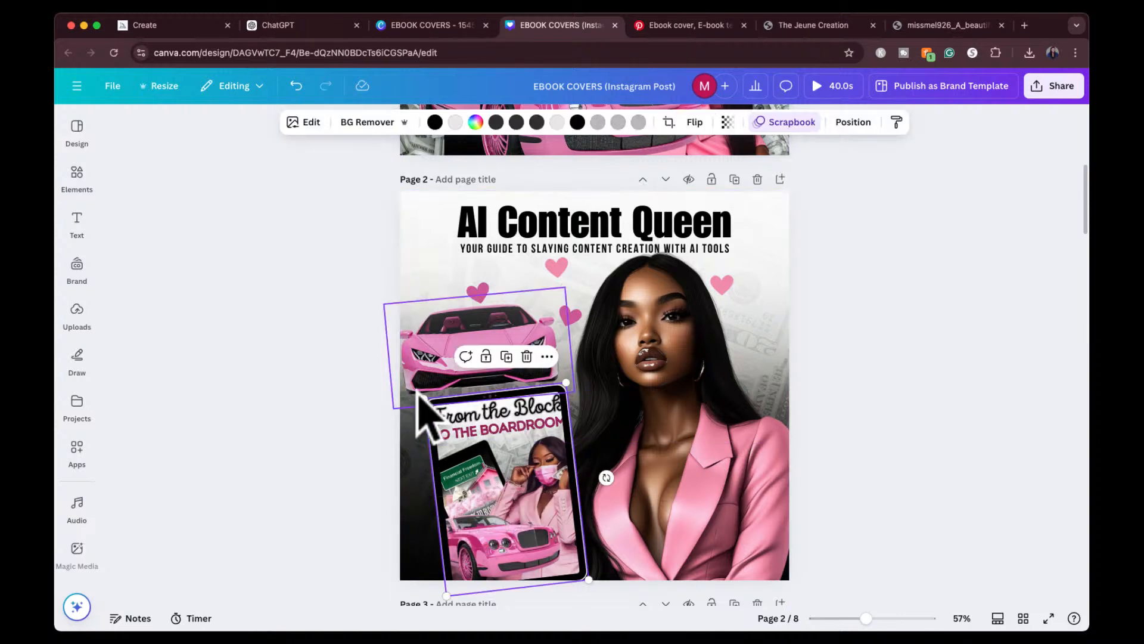
left_click_drag(421, 395, 382, 378)
left_click_drag(511, 434, 505, 470)
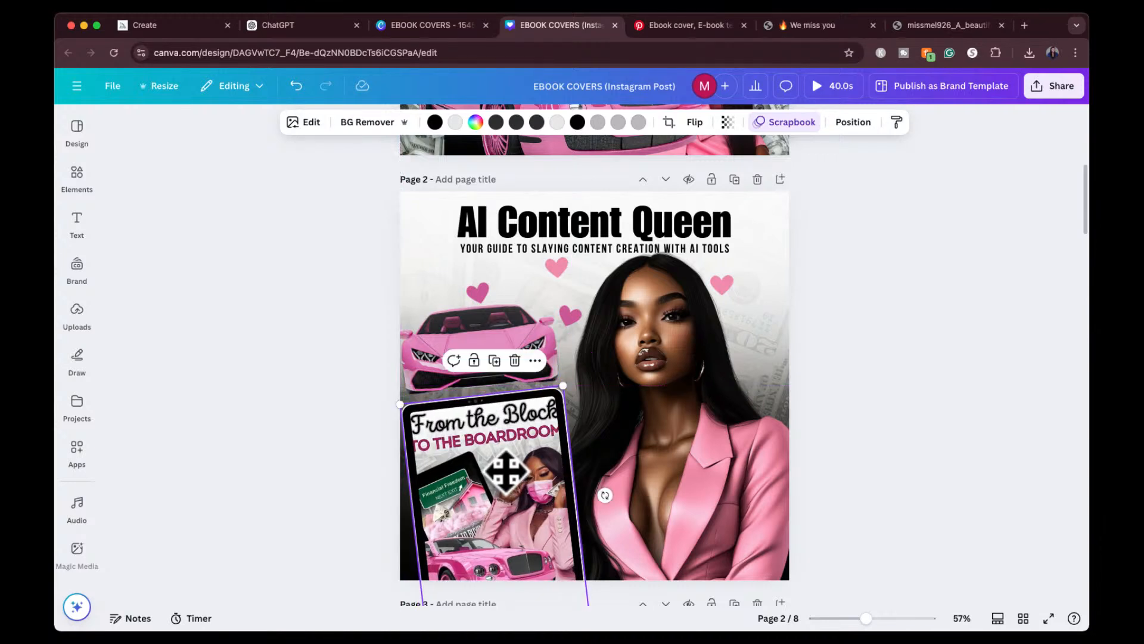
left_click(471, 357)
left_click_drag(470, 357, 467, 340)
left_click(307, 420)
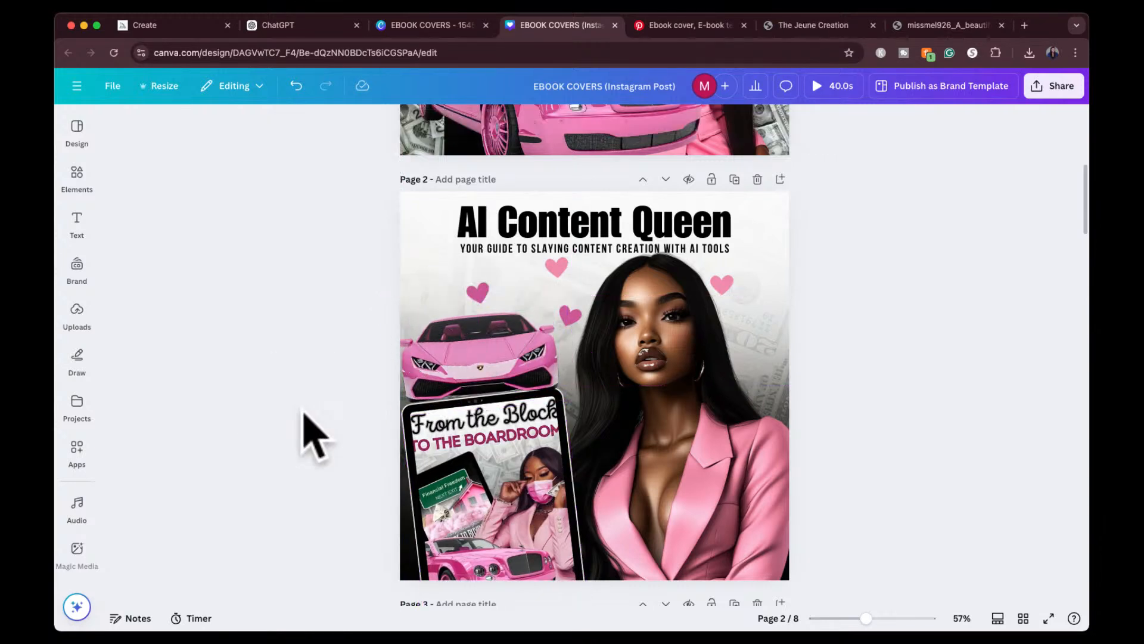
Check the animations on the Lamborghini and the title, and compare the square Instagram version with the original ebook cover
left_click(502, 332)
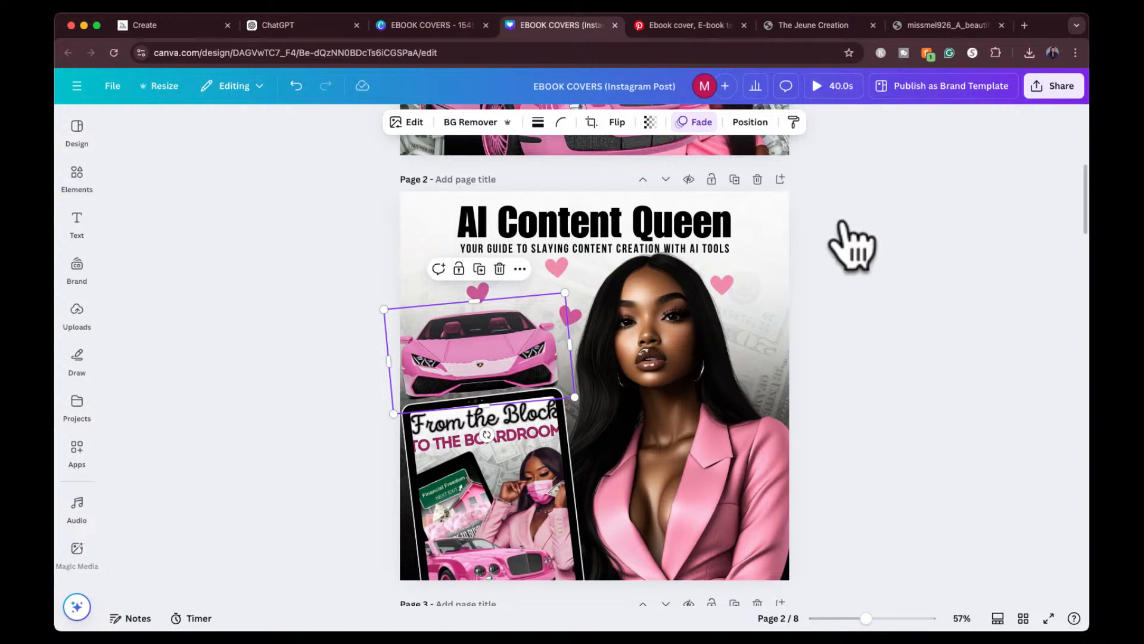
left_click(721, 232)
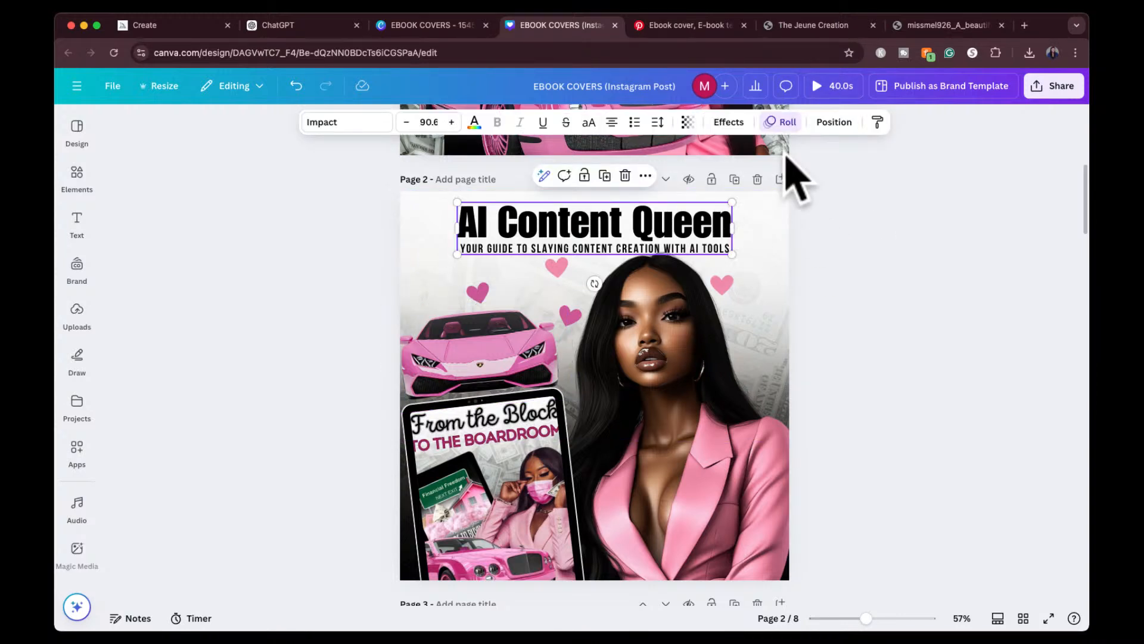
left_click(854, 250)
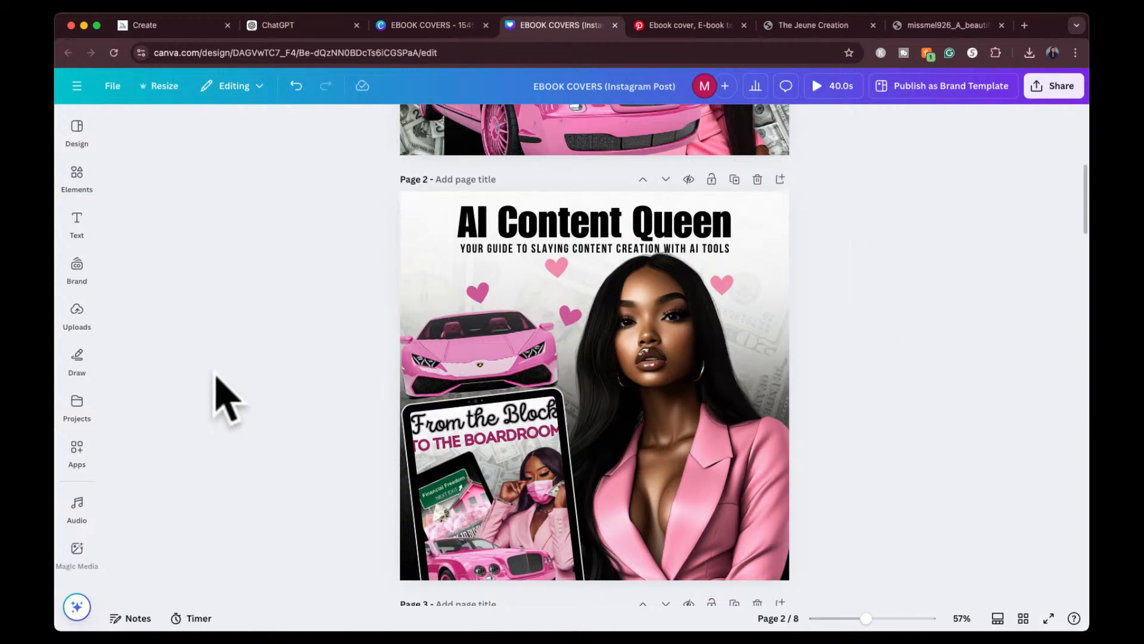
scroll(224, 399, "down", 1)
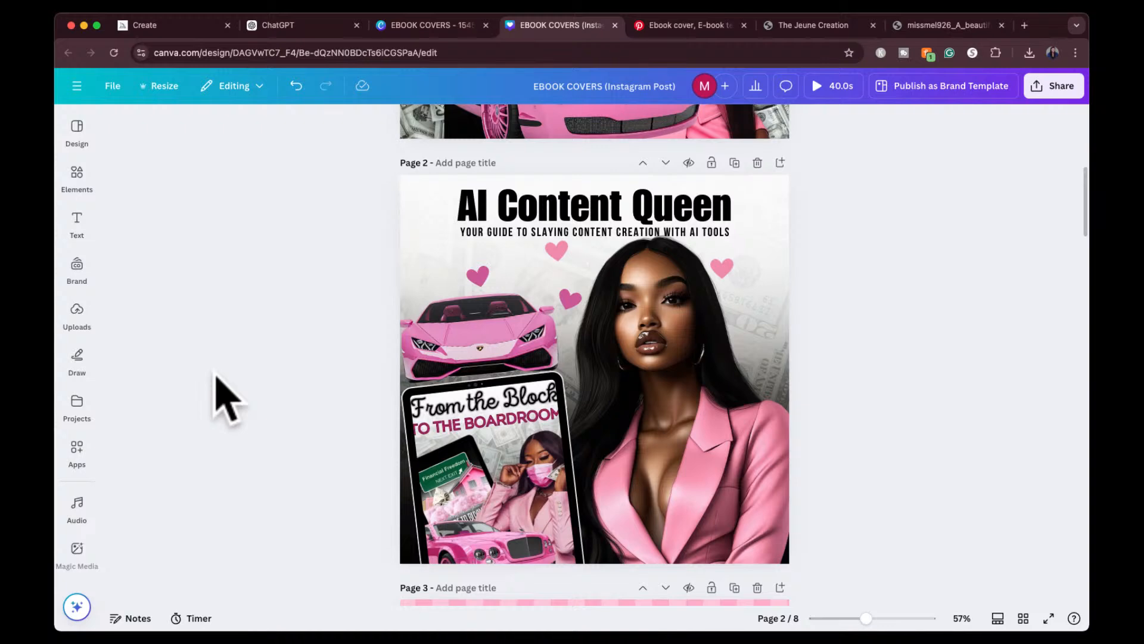
left_click(425, 25)
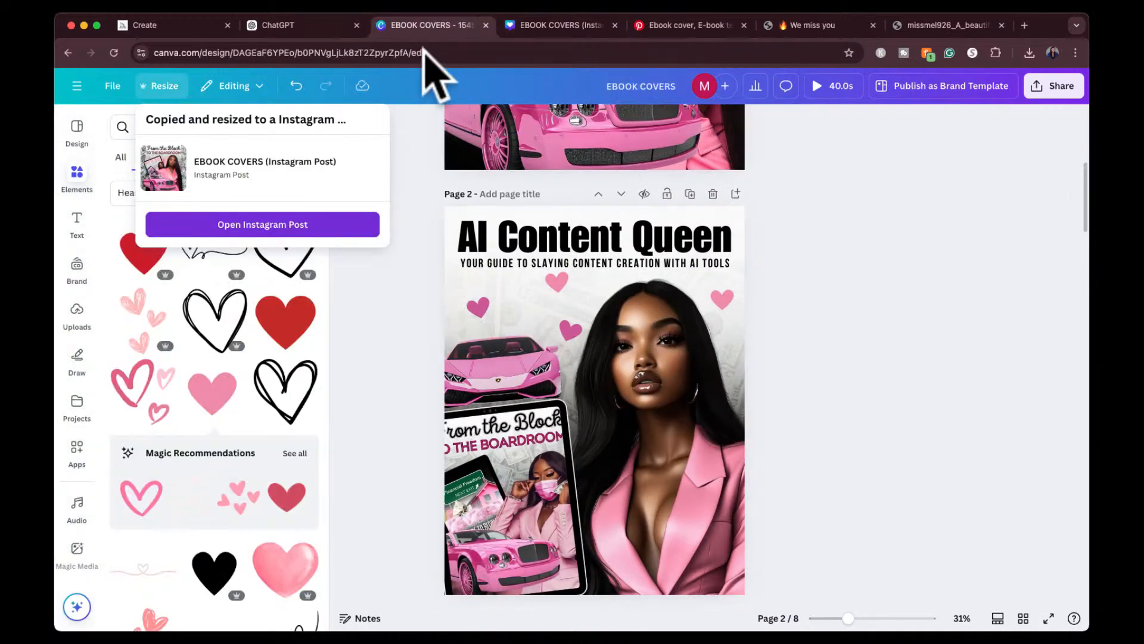
left_click(586, 26)
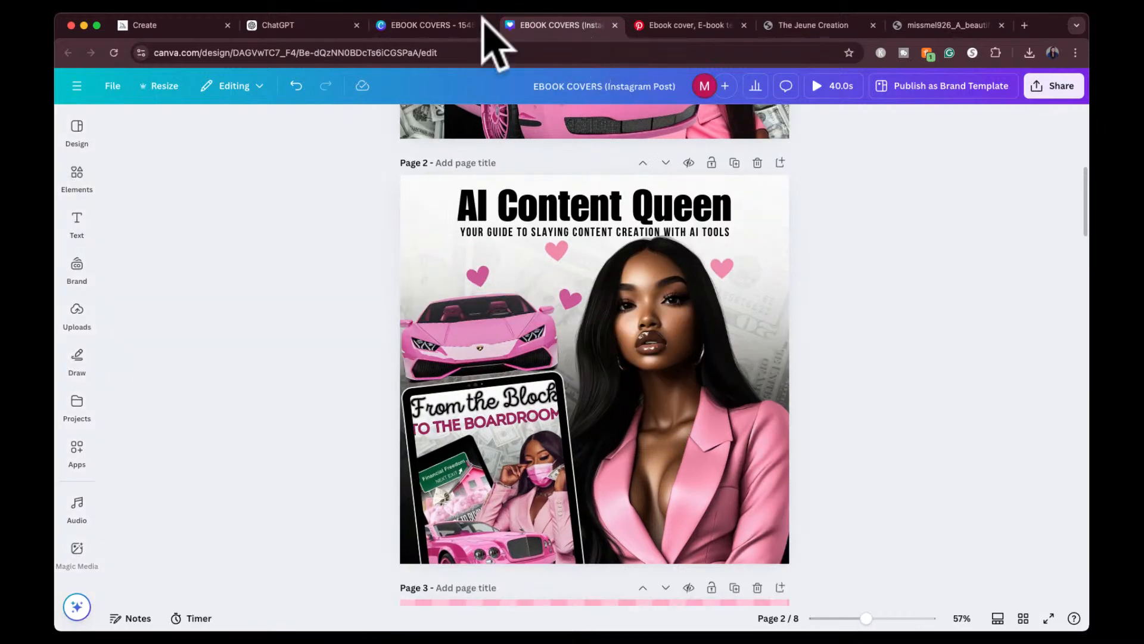
left_click(470, 25)
left_click(549, 25)
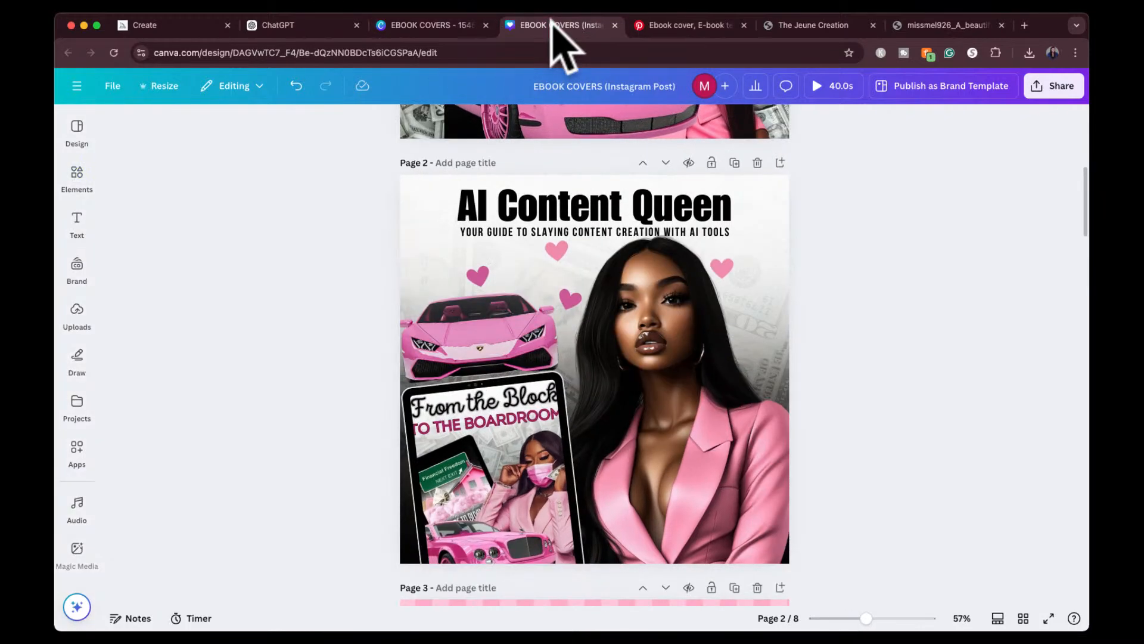